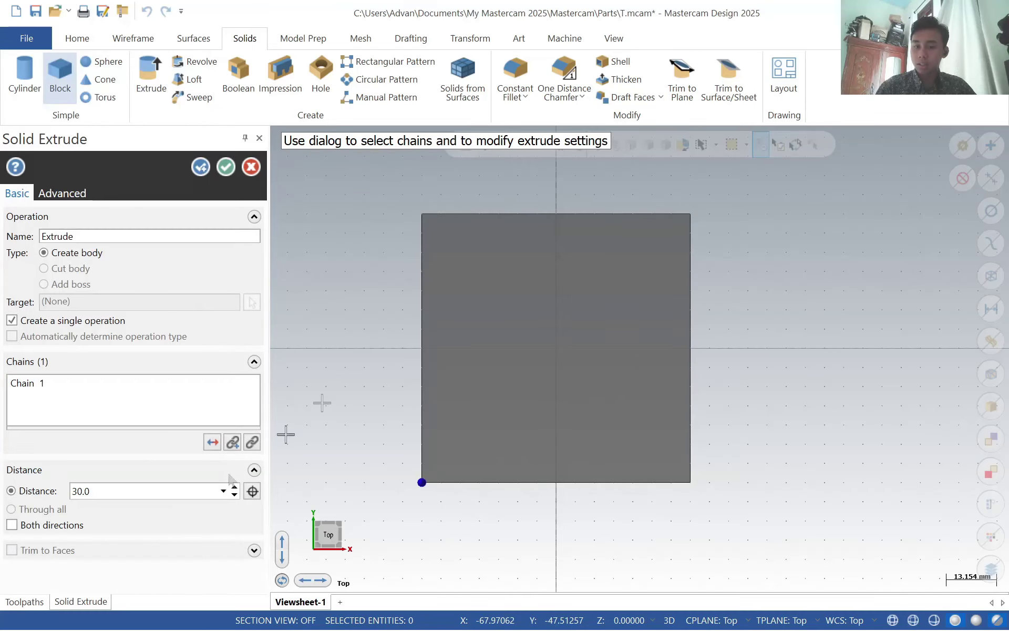
- Extrude the 70 mm square 30 mm downward below the top plane as a new solid body
mouse_move(457, 503)
middle_mouse_down()
mouse_move(466, 421)
mouse_move(457, 399)
mouse_move(460, 416)
mouse_move(478, 393)
mouse_move(436, 295)
middle_mouse_up()
left_click(429, 283)
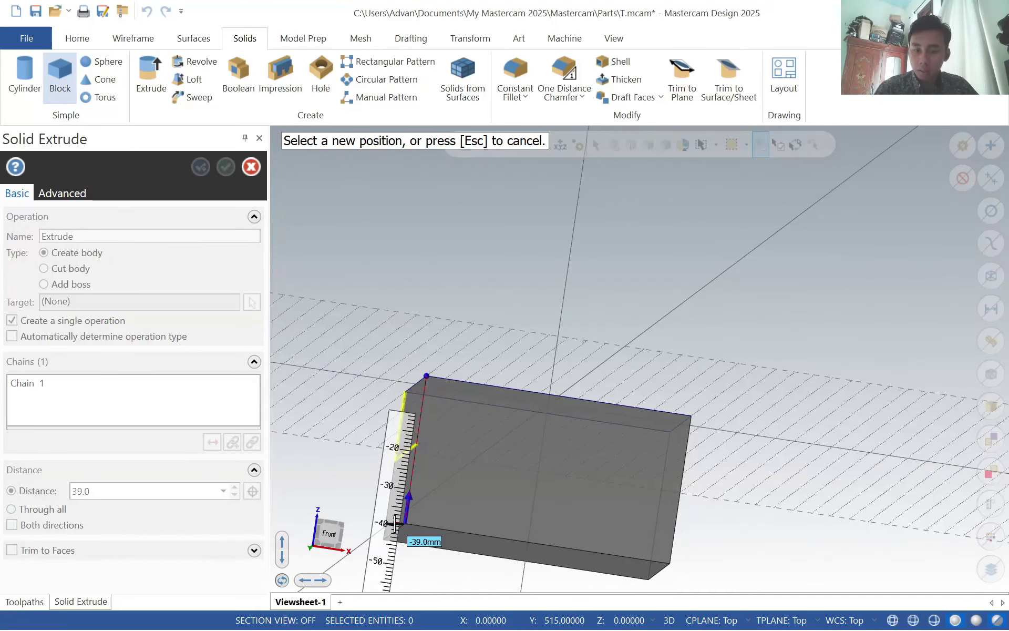
left_click(397, 484)
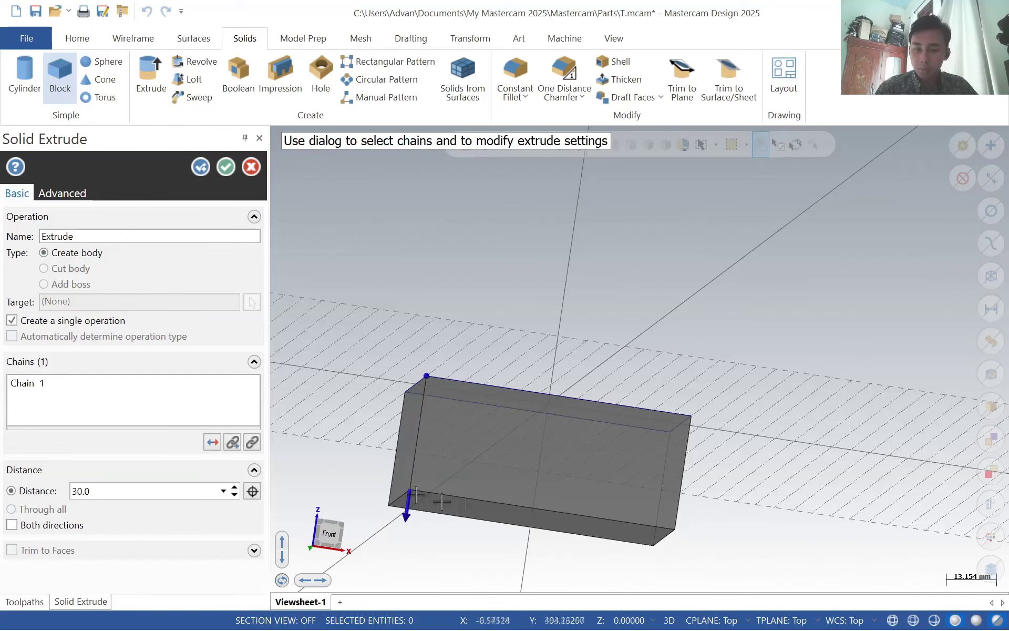
left_click(225, 167)
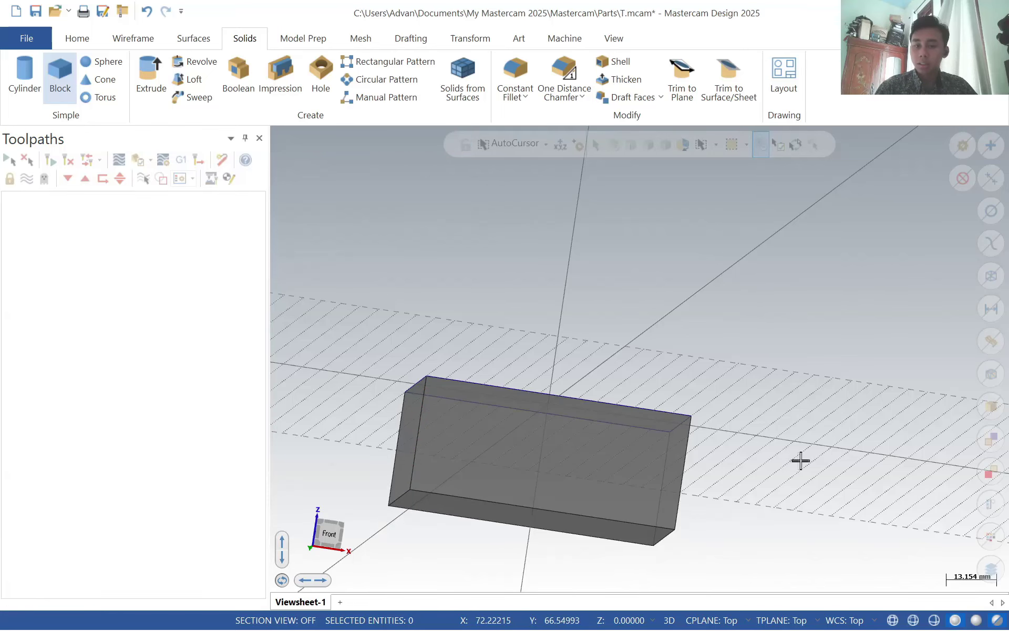
- Draw a 40 x 40 mm rectangle centred on the origin in the top view
middle_click_drag(797, 459, 791, 477)
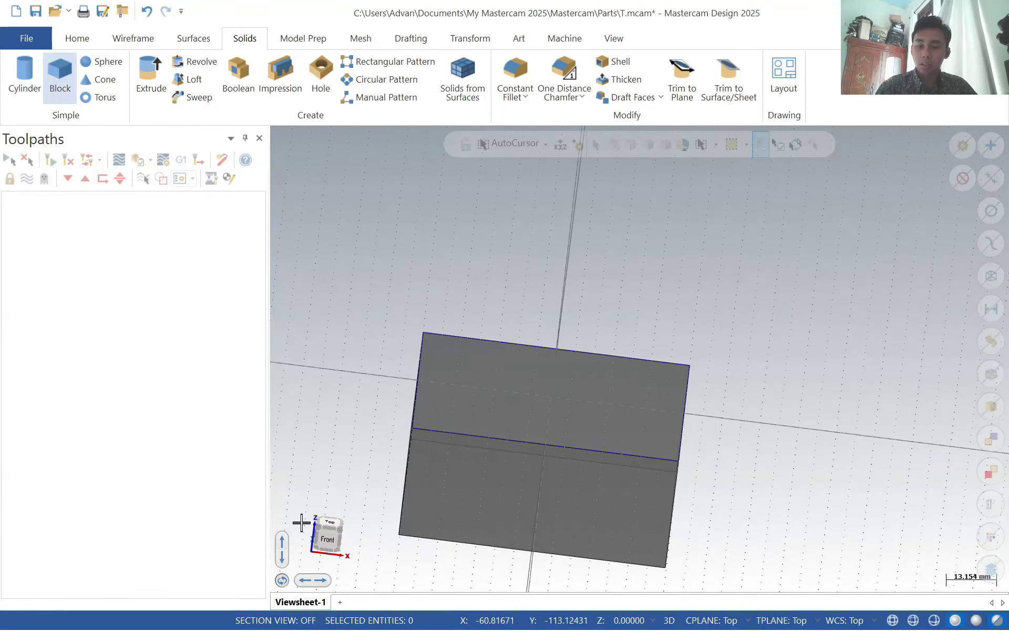
middle_click_drag(470, 469, 414, 518)
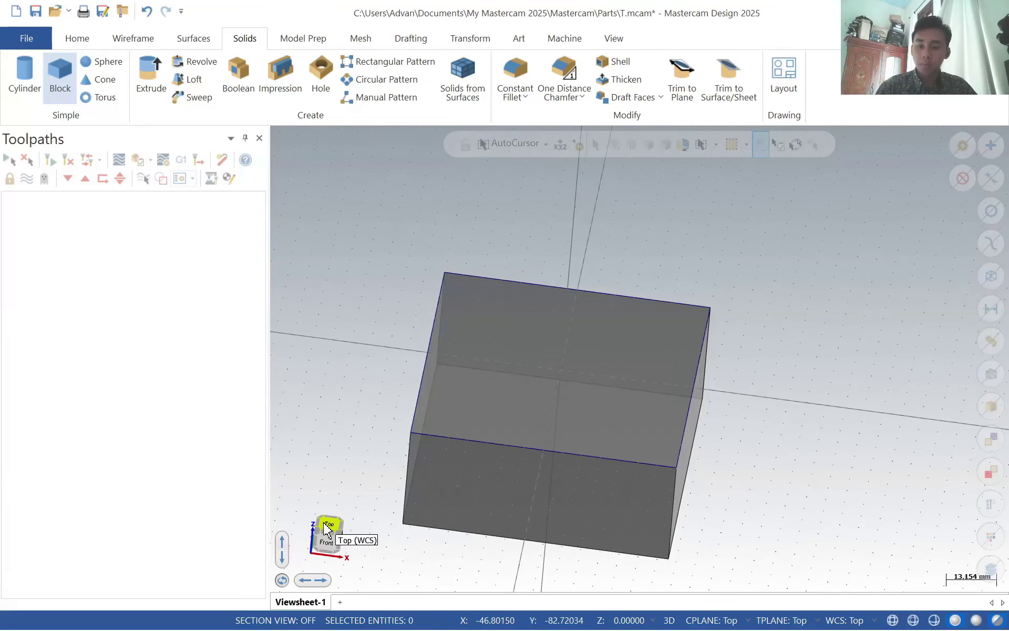
left_click(327, 524)
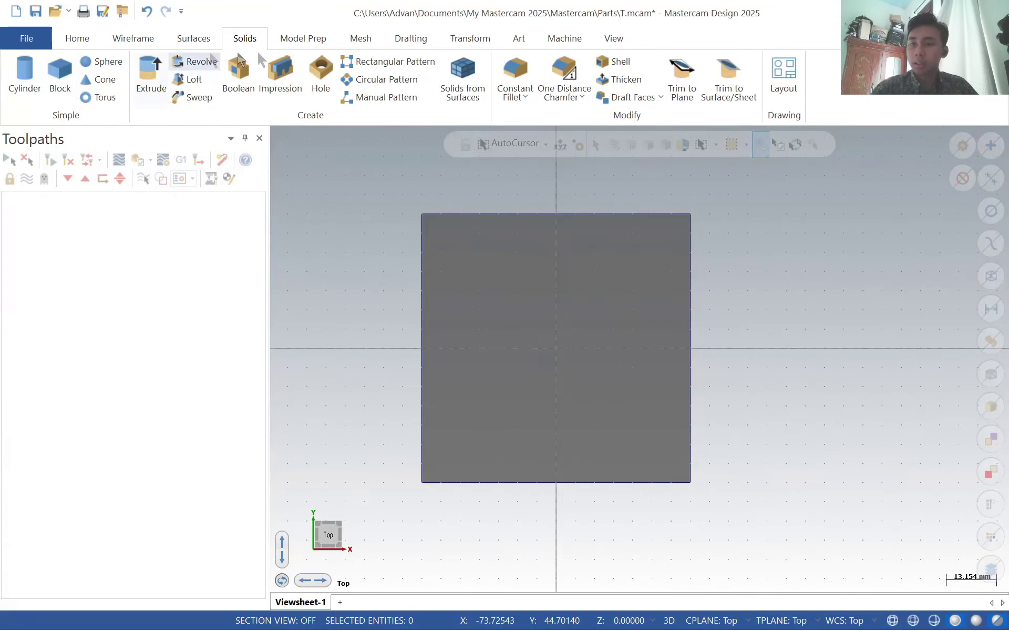
left_click(124, 40)
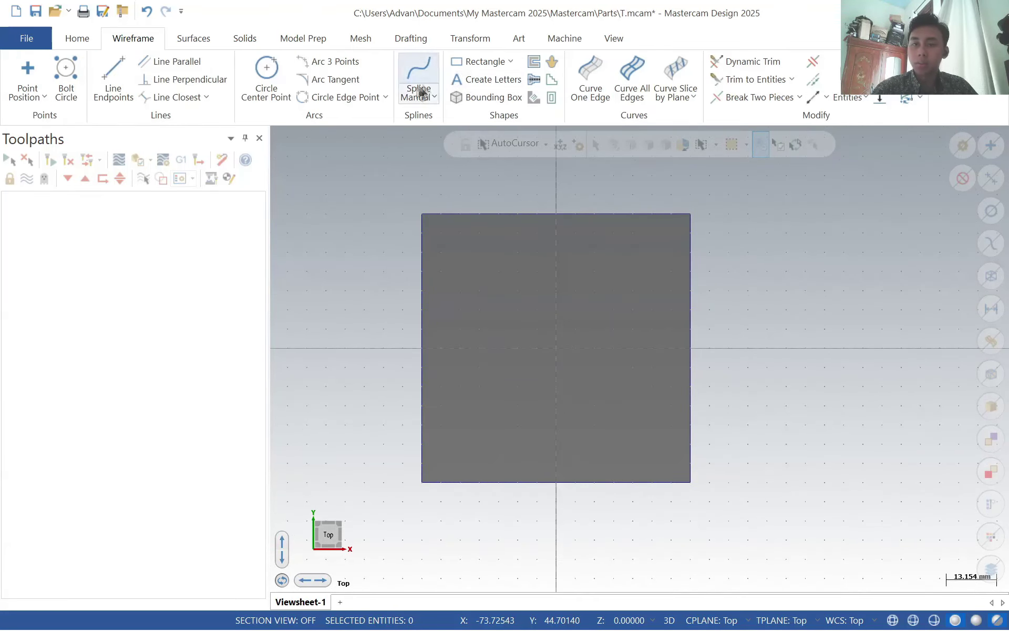
left_click(483, 61)
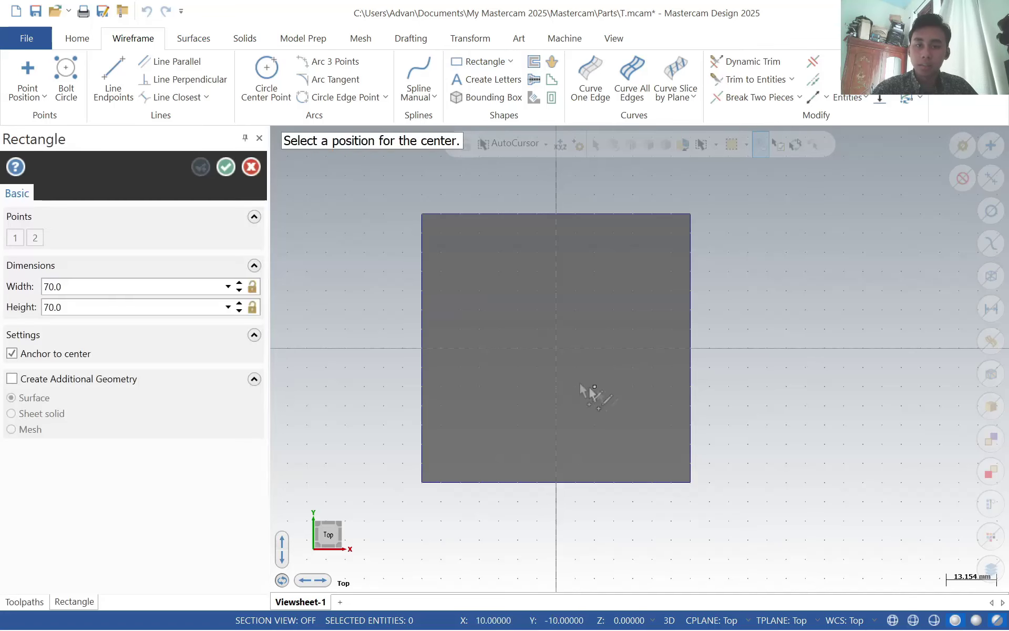
left_click(556, 348)
type("150")
key("Tab")
type("20")
key("shift+Tab")
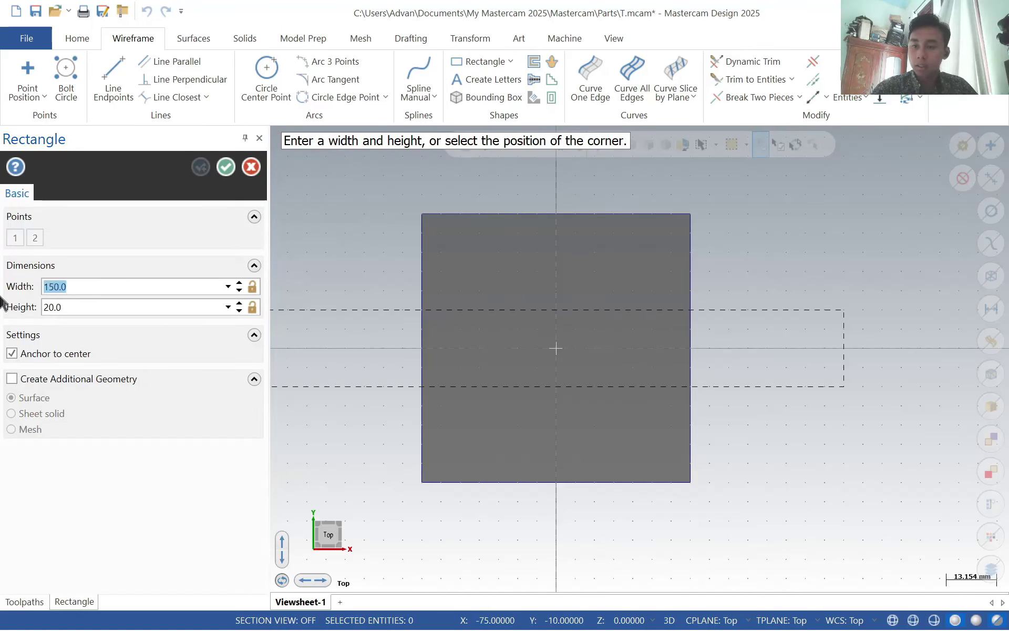
type("40")
key("Tab")
type("40")
key("Return")
left_click(234, 166)
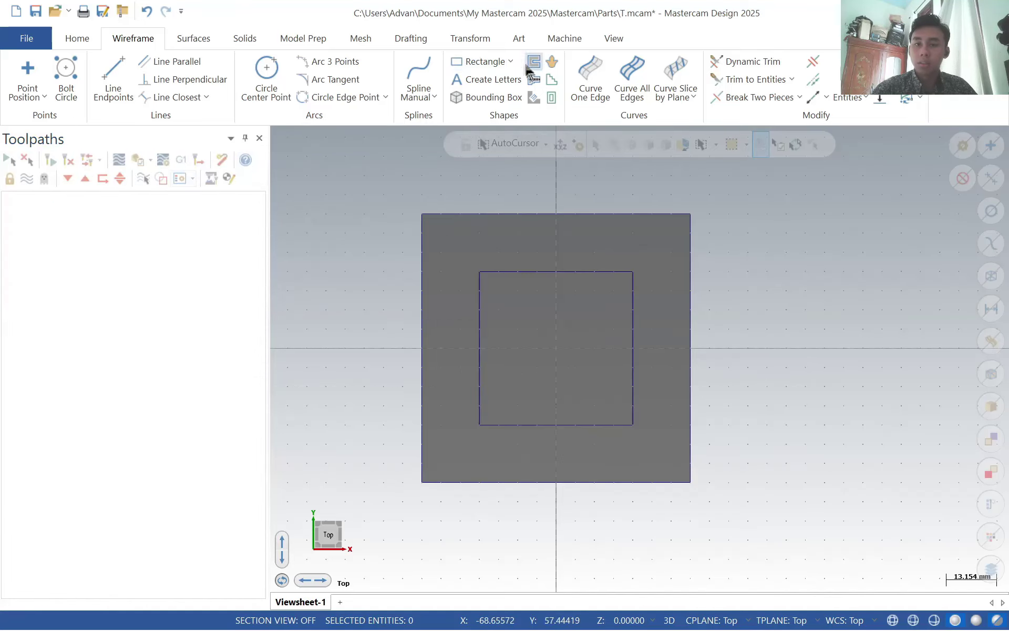
- Draw a 30 x 30 mm rectangular shape centred on the origin, inside the 40 mm square
left_click(510, 62)
left_click(525, 101)
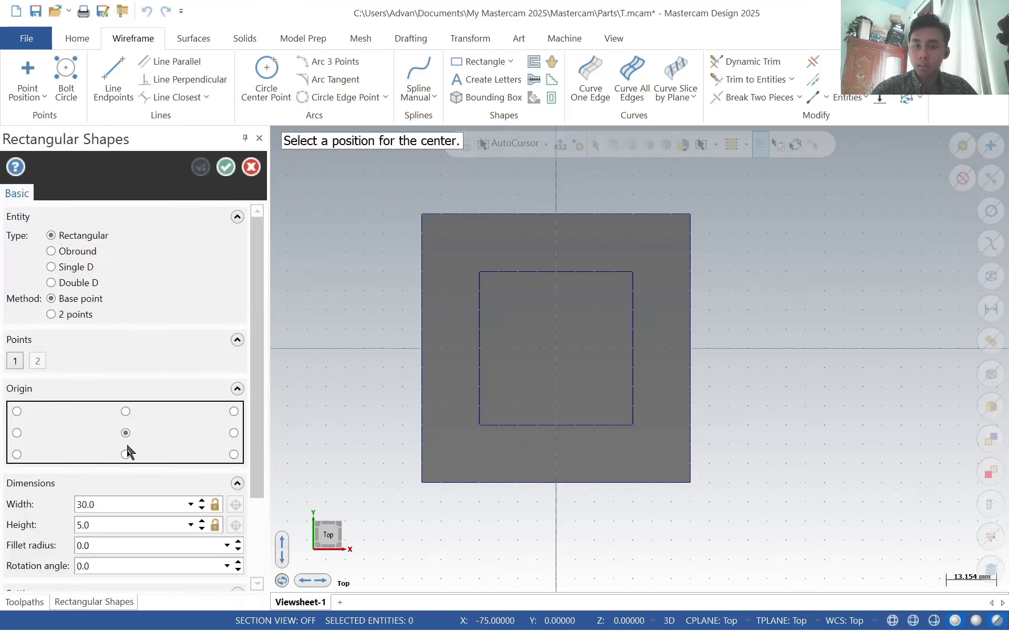
left_click(556, 347)
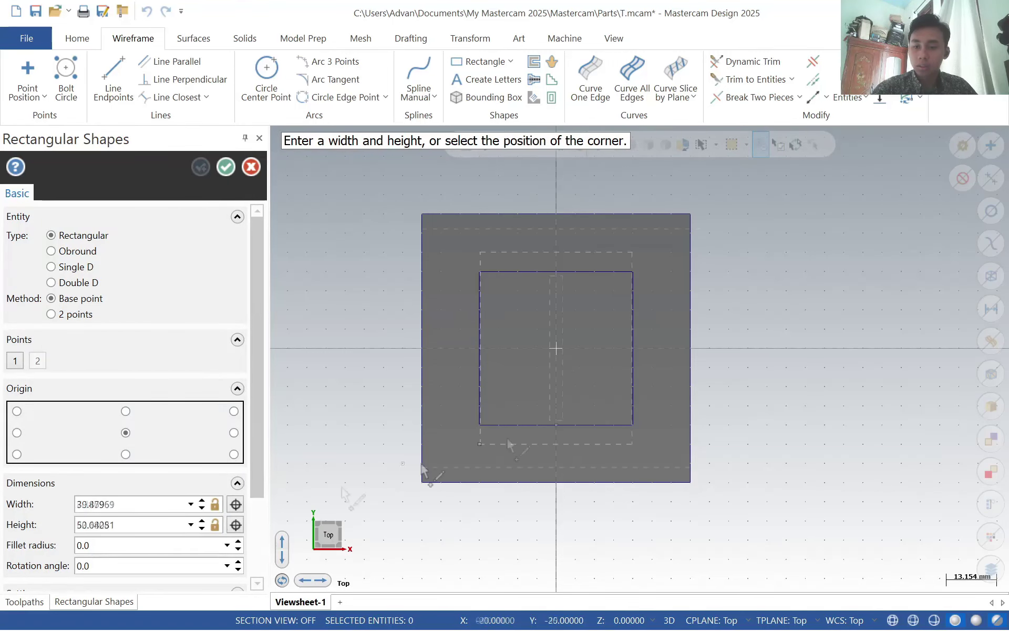
double_click(153, 504)
type("30")
key("Tab")
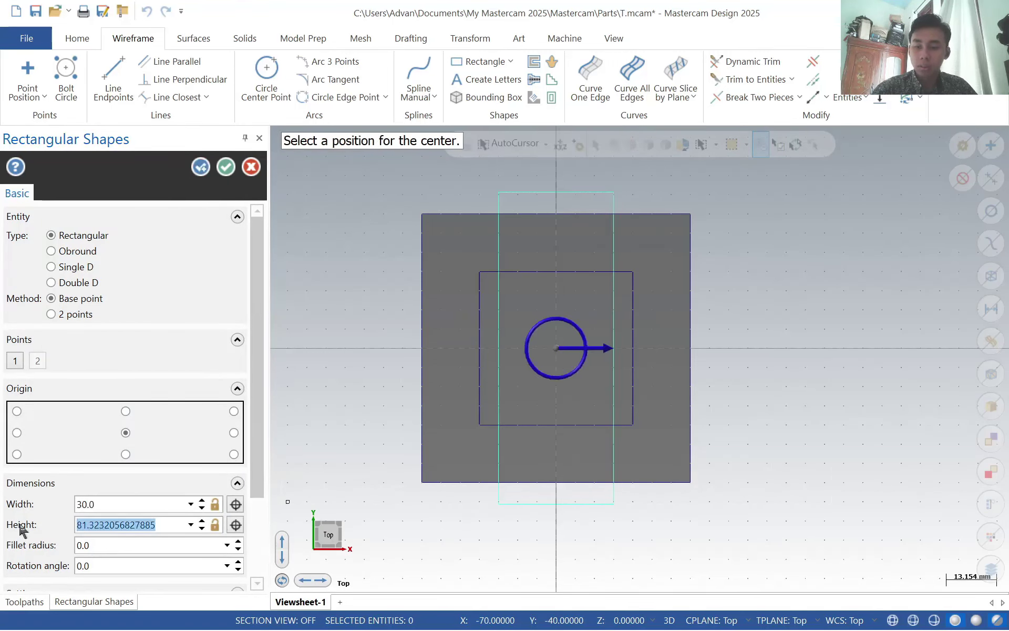
type("30")
left_click(226, 166)
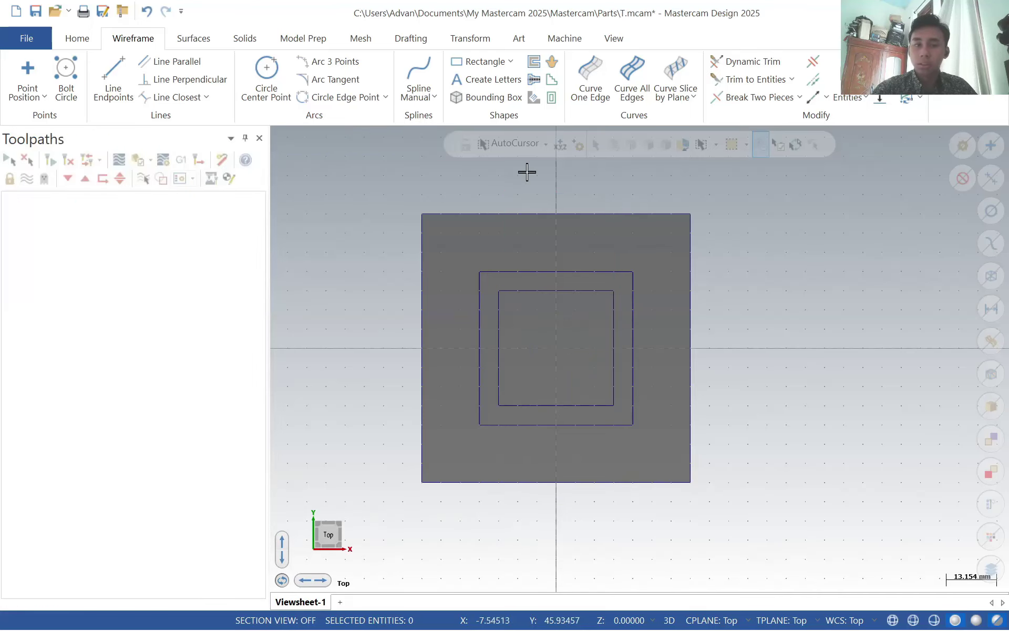
- Fillet all four corners of the inner 30 mm square with a 5 mm radius
left_click(852, 76)
left_click_drag(30, 348, 9, 357)
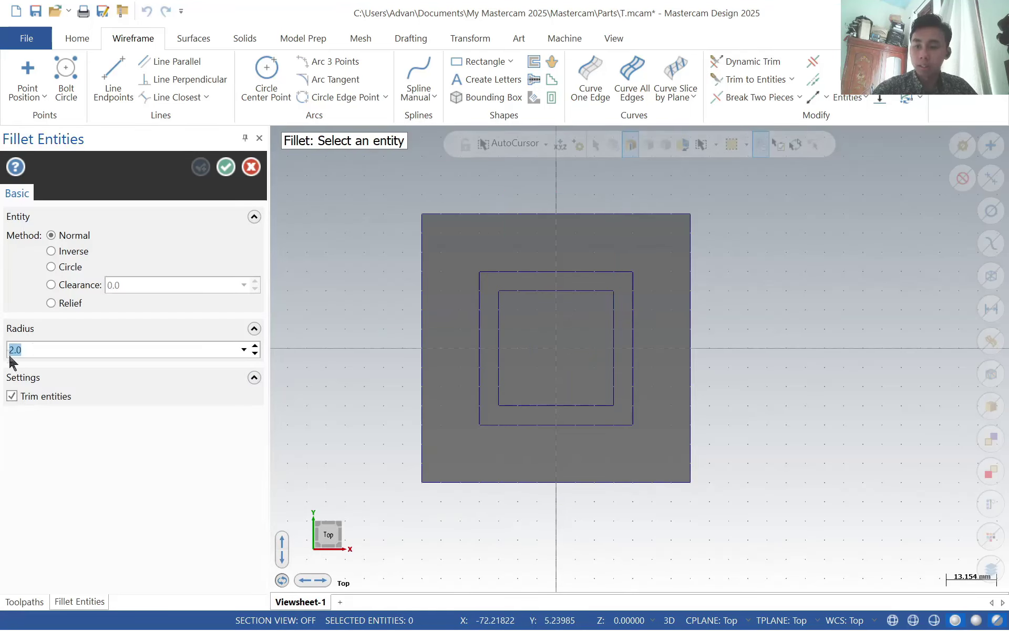
type("5")
left_click(498, 299)
left_click(513, 291)
left_click(605, 291)
left_click(613, 320)
left_click(613, 362)
left_click(554, 409)
left_click(499, 392)
left_click(520, 407)
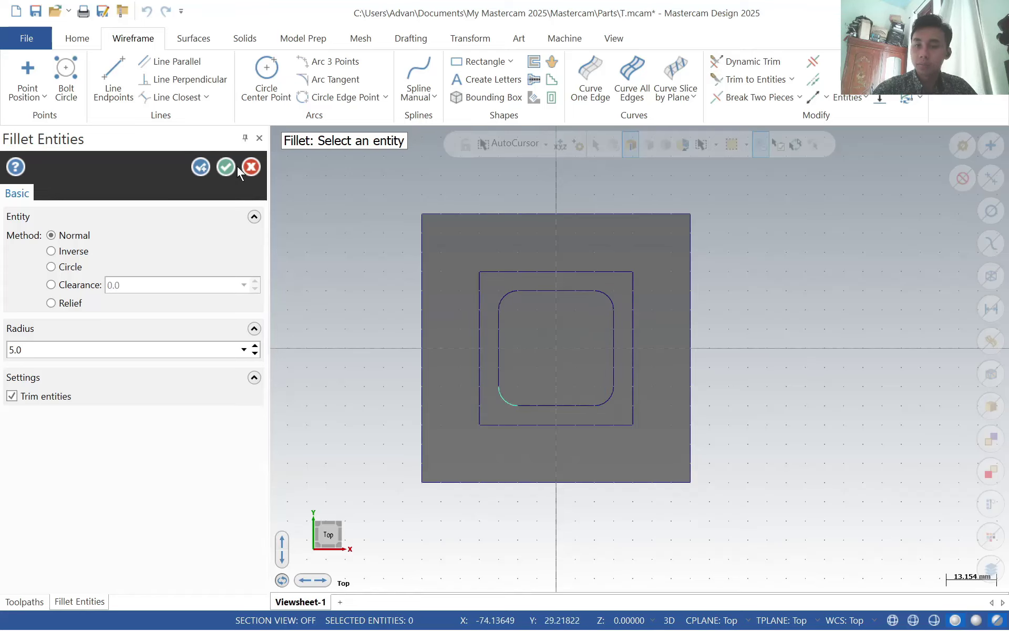
left_click(227, 165)
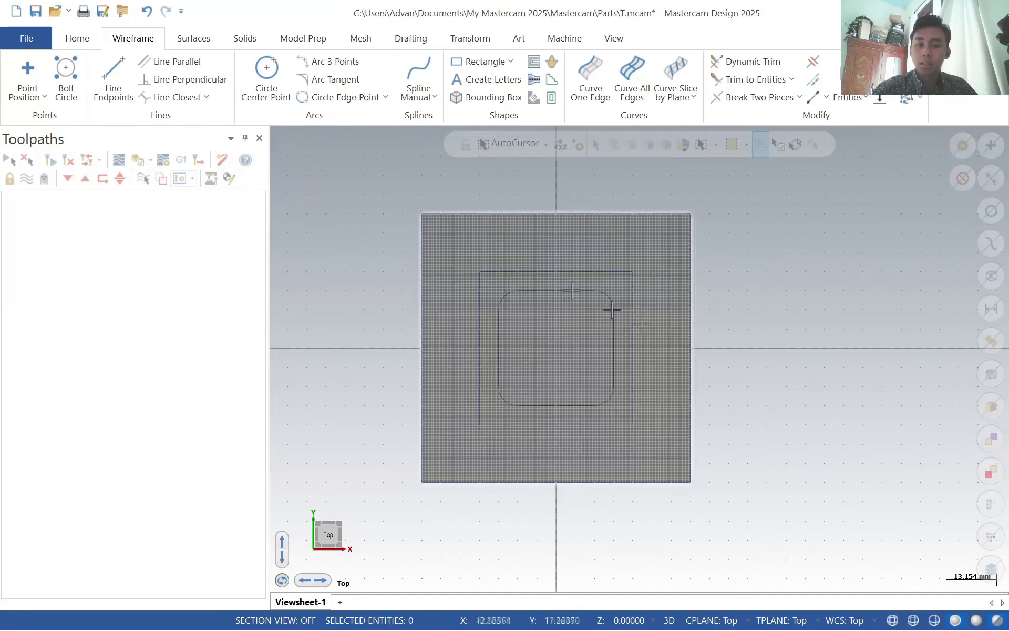
- Draw a 30 x 5 mm rectangular shape centred at X0, Y30 near the block's upper edge
left_click(511, 61)
left_click(522, 100)
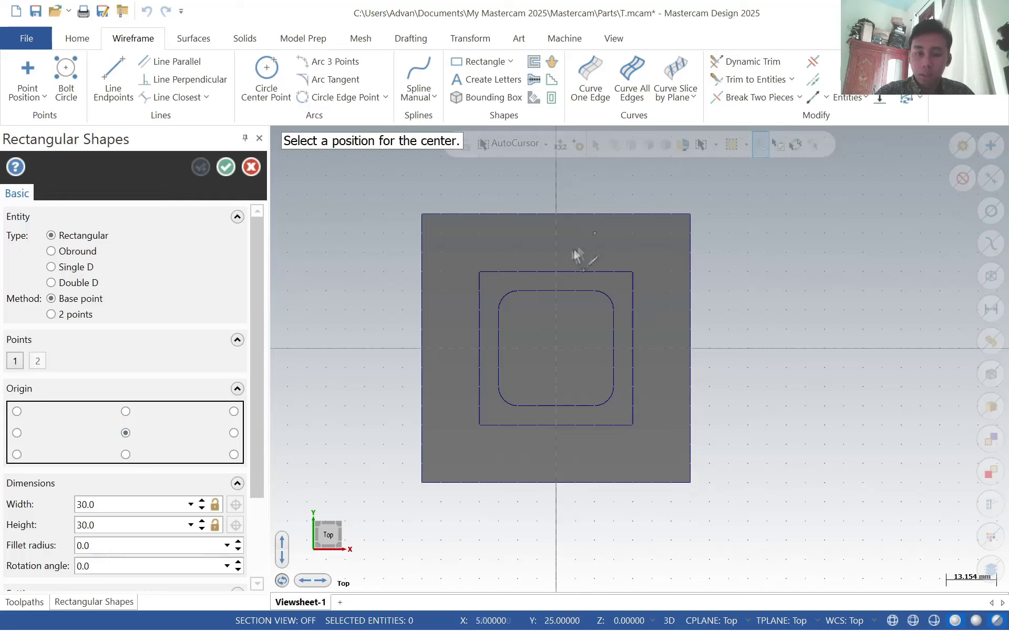
left_click(555, 233)
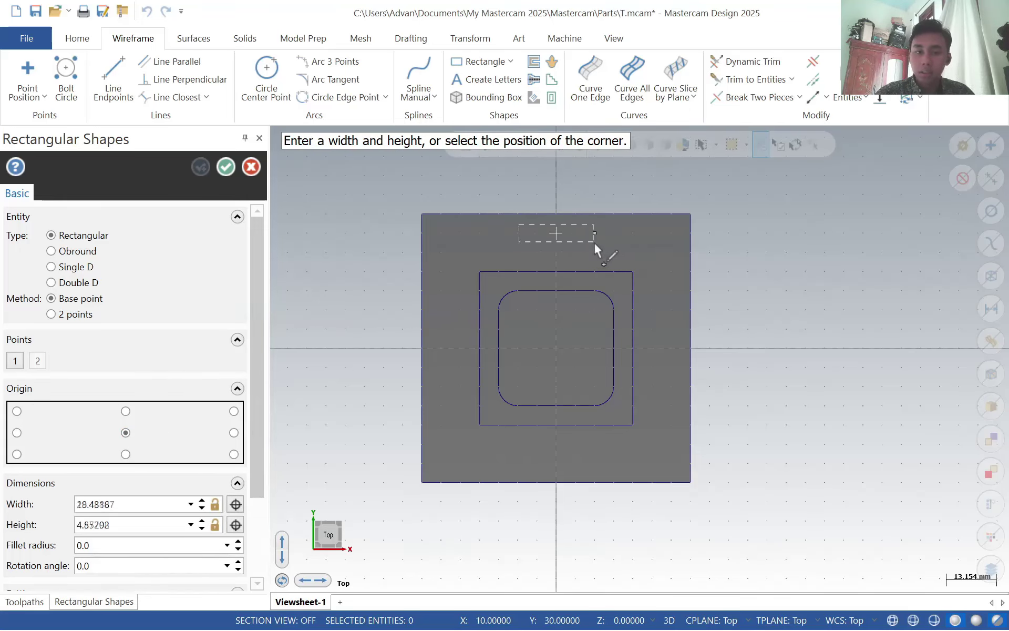
left_click_drag(124, 504, 55, 505)
type("30")
key("Return")
left_click(128, 527)
type("5")
key("Return")
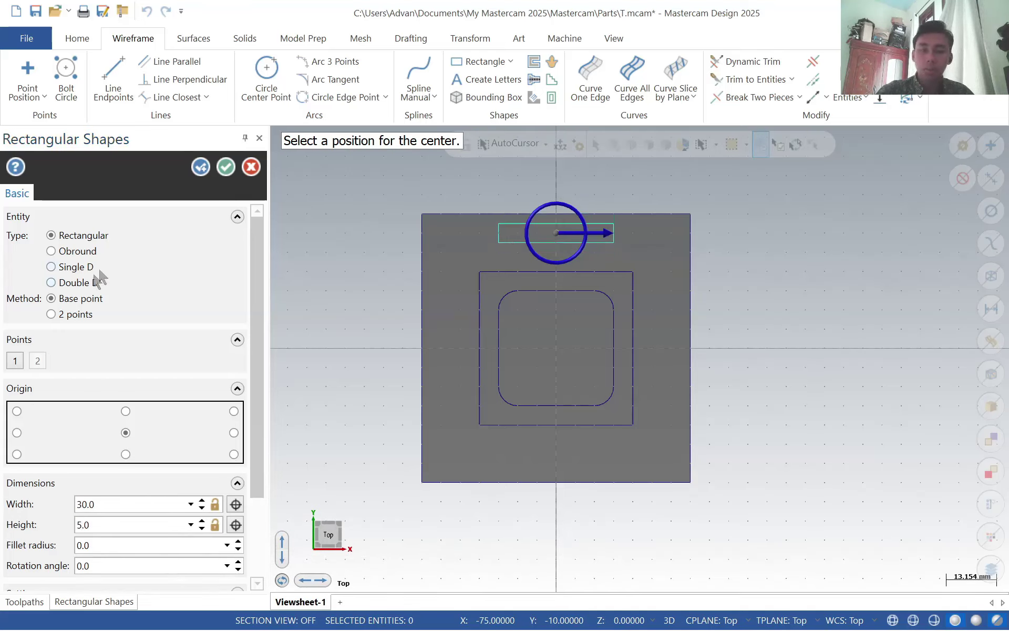
left_click(226, 167)
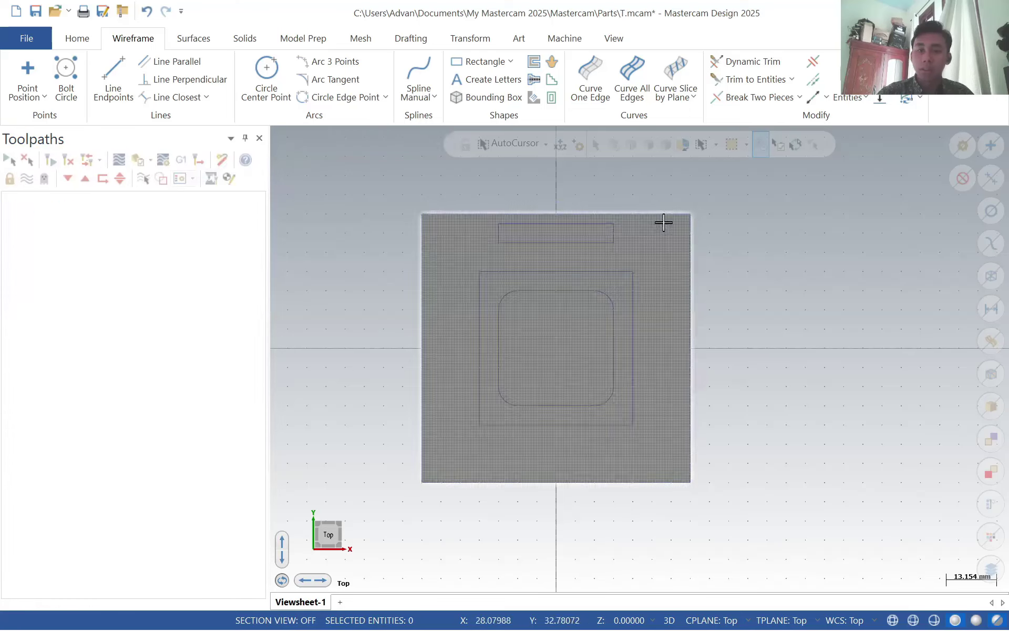
- Fillet all four corners of the 30 x 5 mm rectangle with a 2 mm radius
left_click(846, 74)
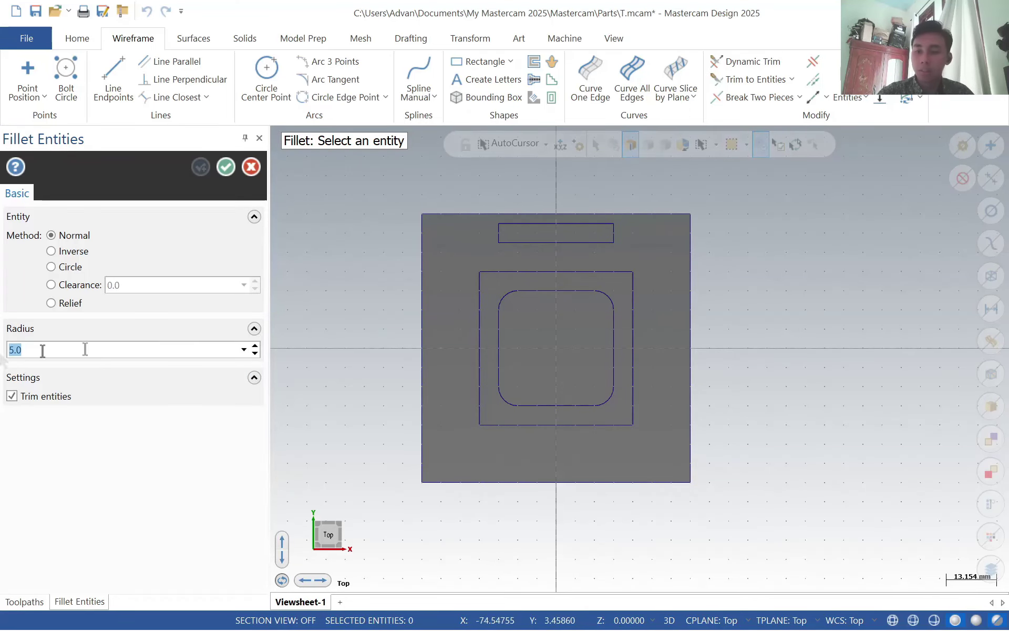
type("2")
key("Return")
left_click(502, 225)
left_click(499, 234)
left_click(605, 224)
left_click(613, 235)
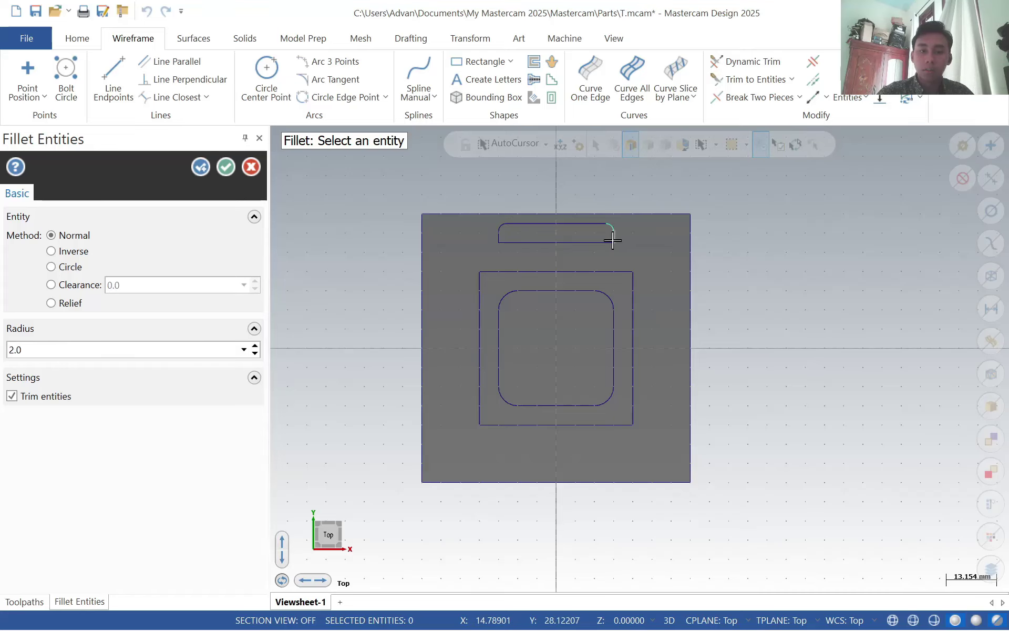
left_click(614, 242)
left_click(614, 234)
left_click(513, 243)
left_click(498, 234)
left_click(226, 167)
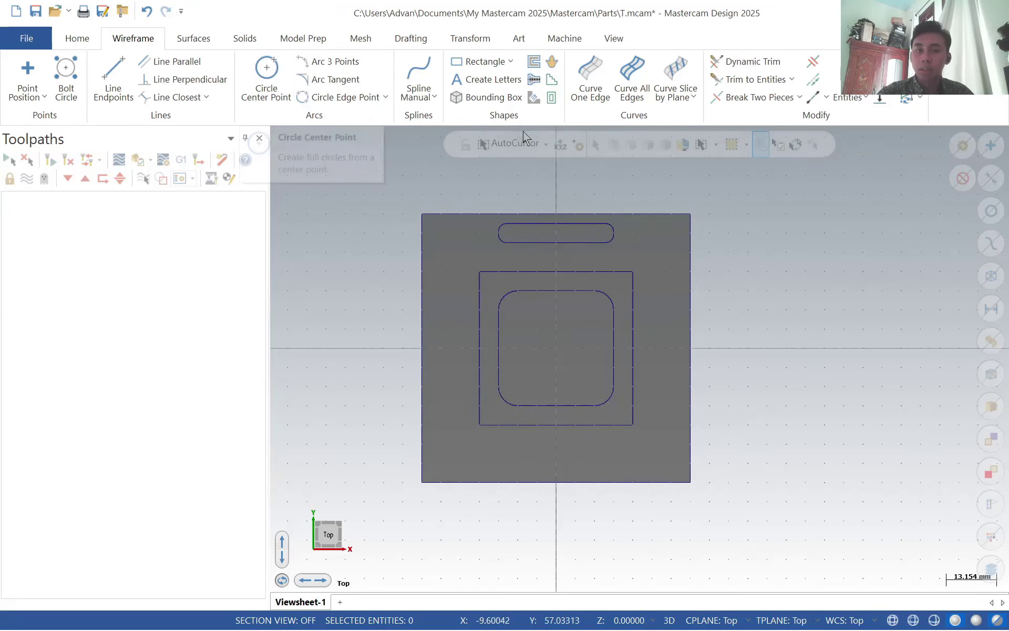
- Draw two circles of 5 mm radius centred at X-25, Y25 and X25, Y25
left_click(241, 92)
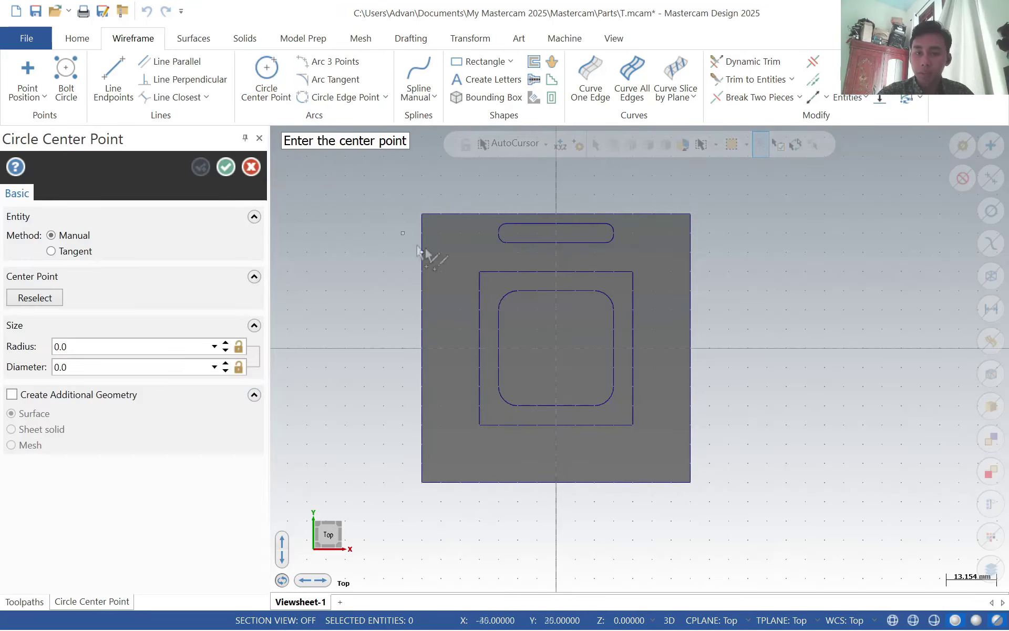
left_click(459, 254)
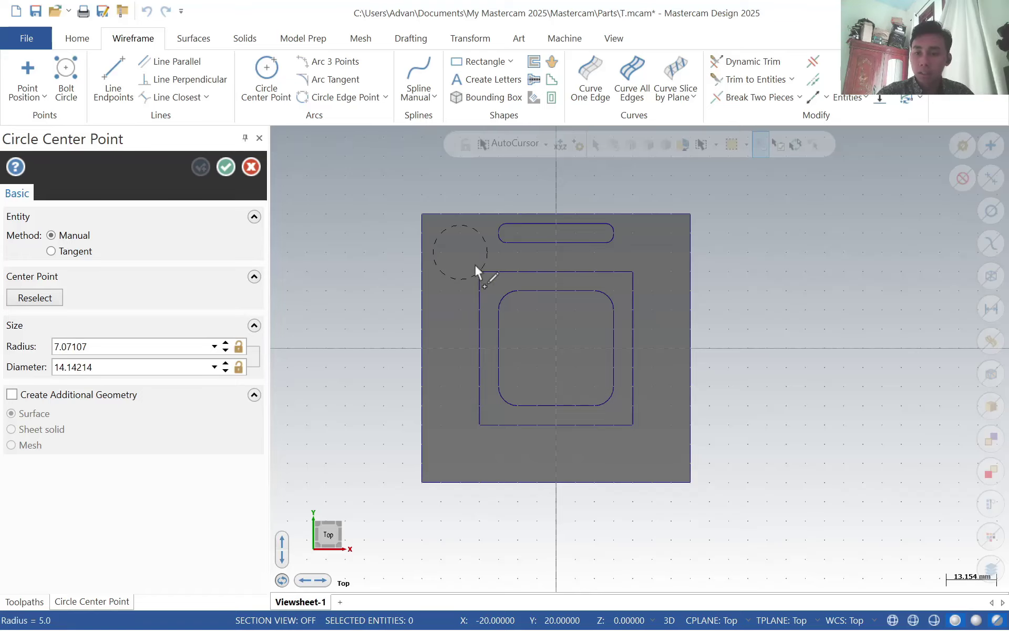
left_click(468, 260)
left_click(650, 253)
left_click(650, 266)
left_click(226, 167)
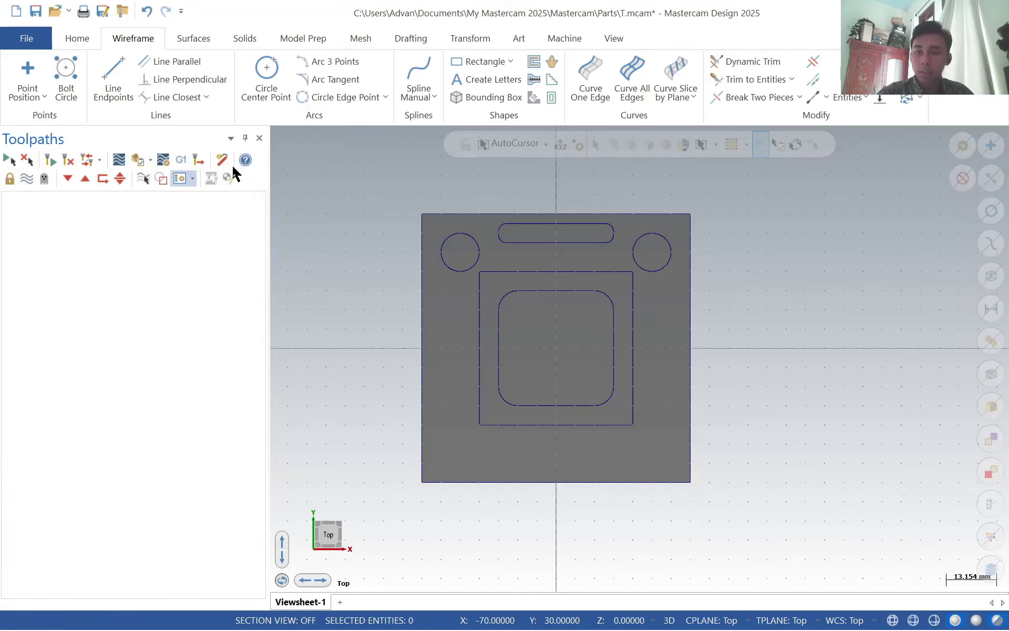
- Add the default mill machine to the part
left_click(563, 40)
left_click(16, 96)
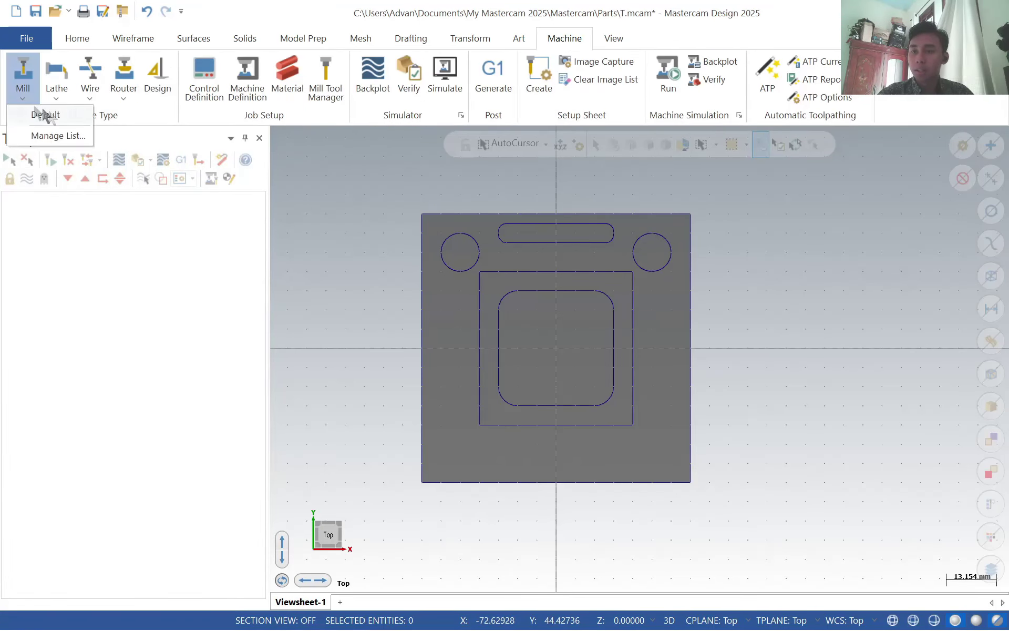
left_click(45, 115)
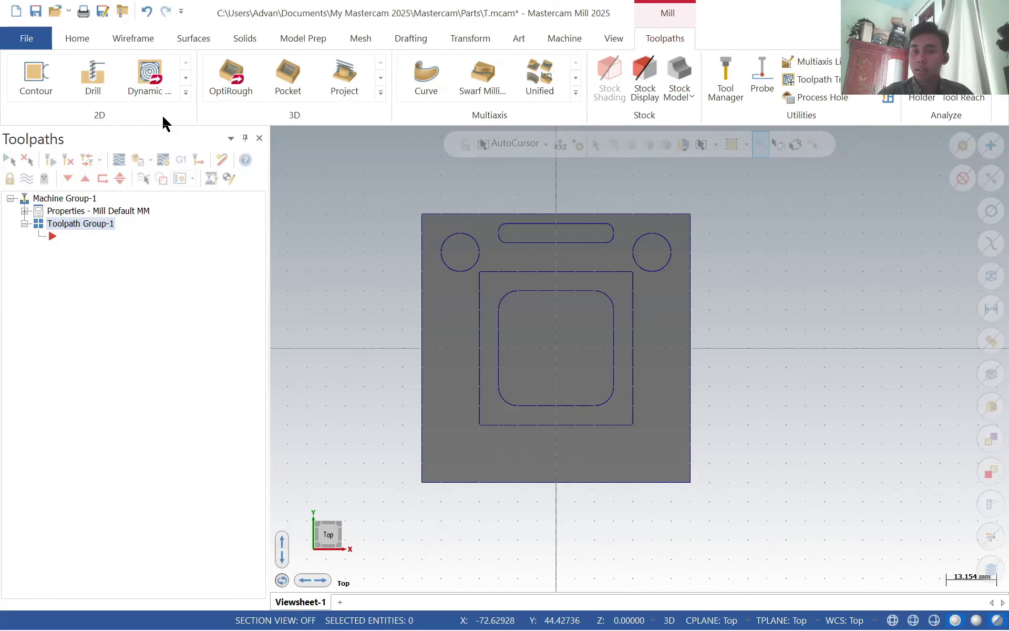
- Open the machine group's stock setup and define rectangular stock from the solid block
left_click(24, 211)
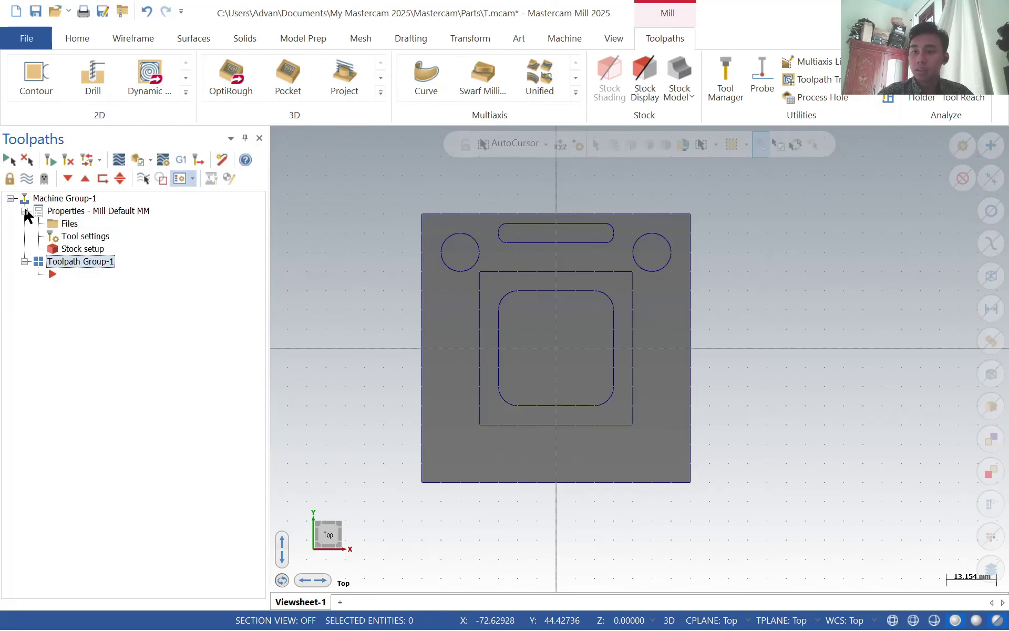
left_click(186, 79)
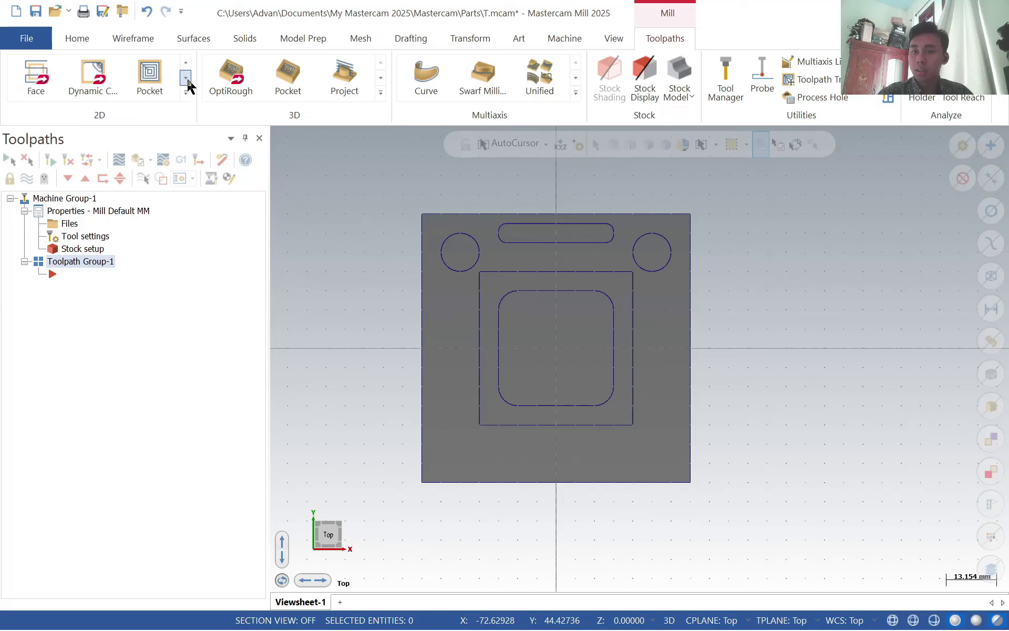
left_click(65, 265)
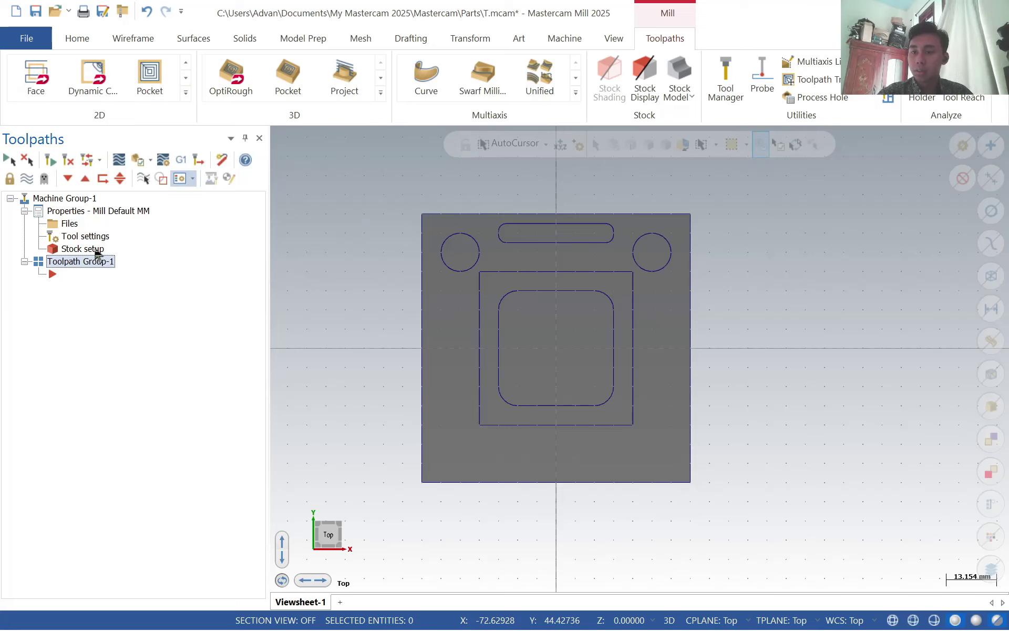
double_click(96, 250)
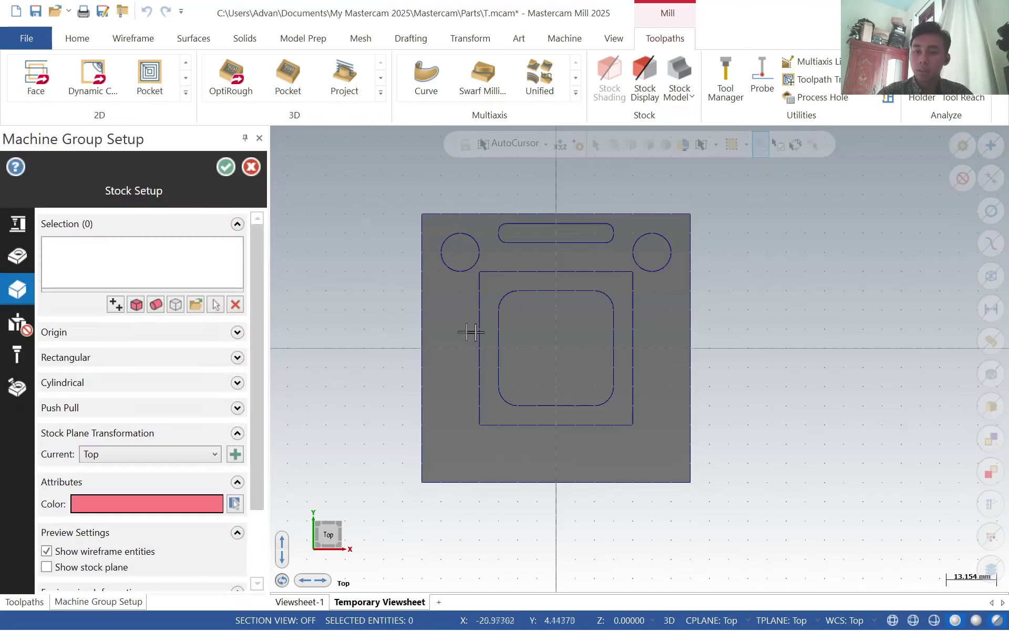
left_click(136, 304)
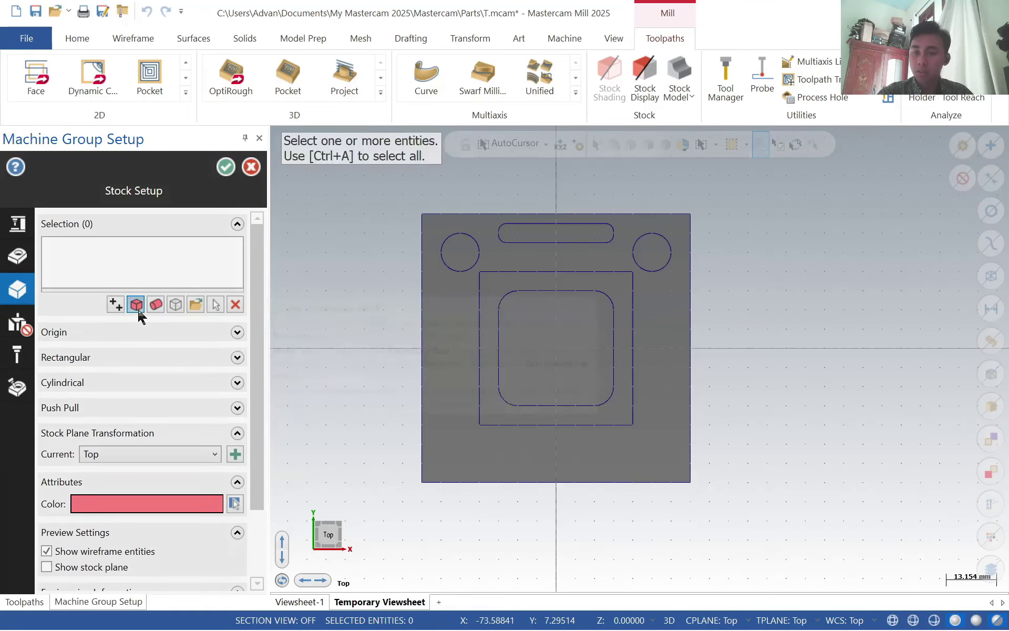
left_click(482, 443)
left_click(580, 179)
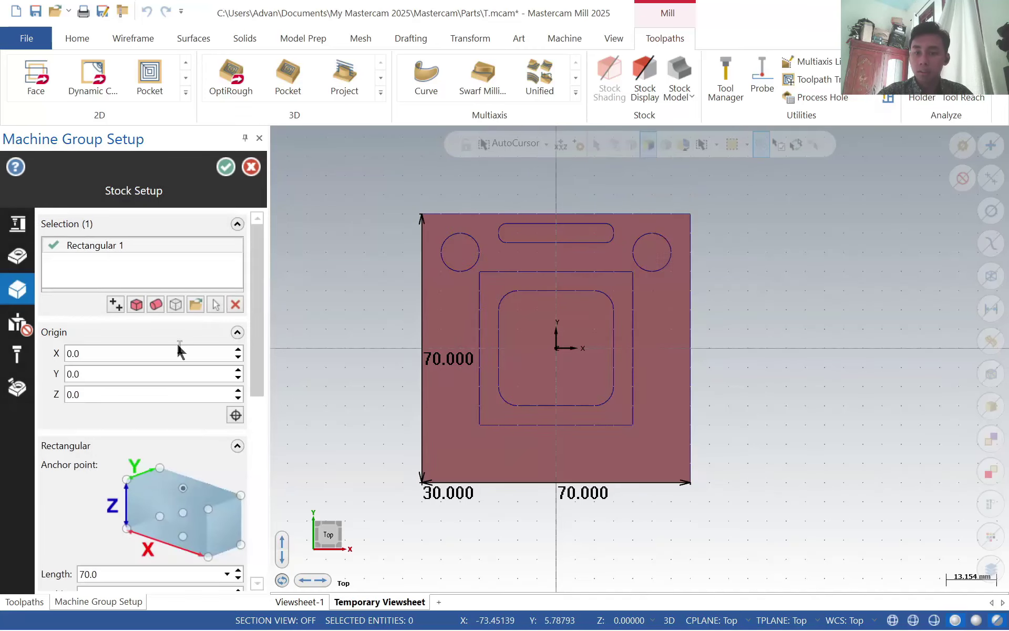
- Set the height of the rectangular stock to 60 mm
scroll(131, 418, "down", 5)
middle_click_drag(516, 437, 526, 368)
double_click(137, 426)
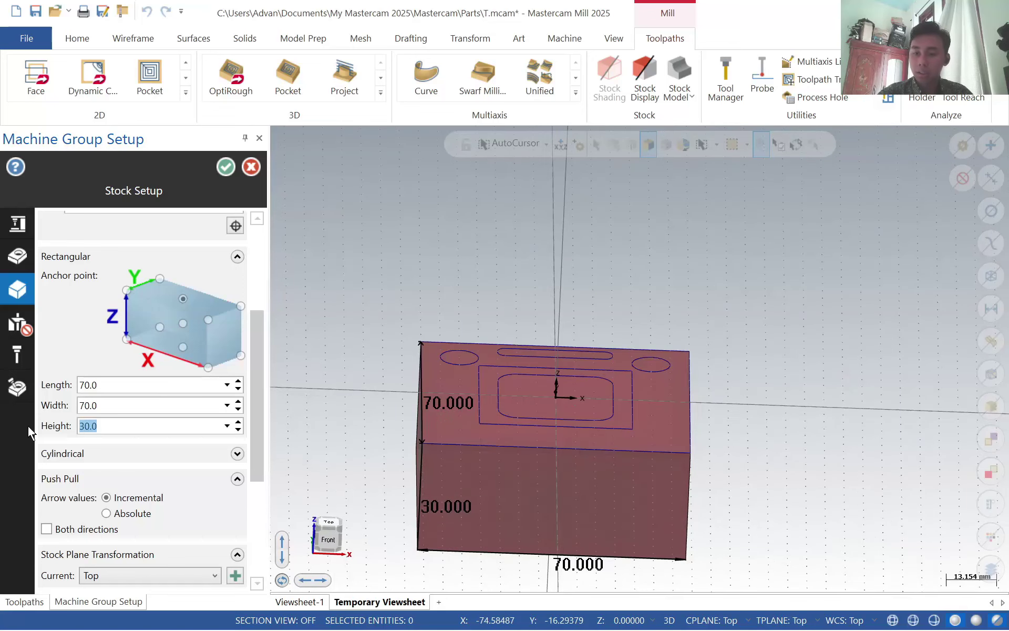
type("60")
key("Return")
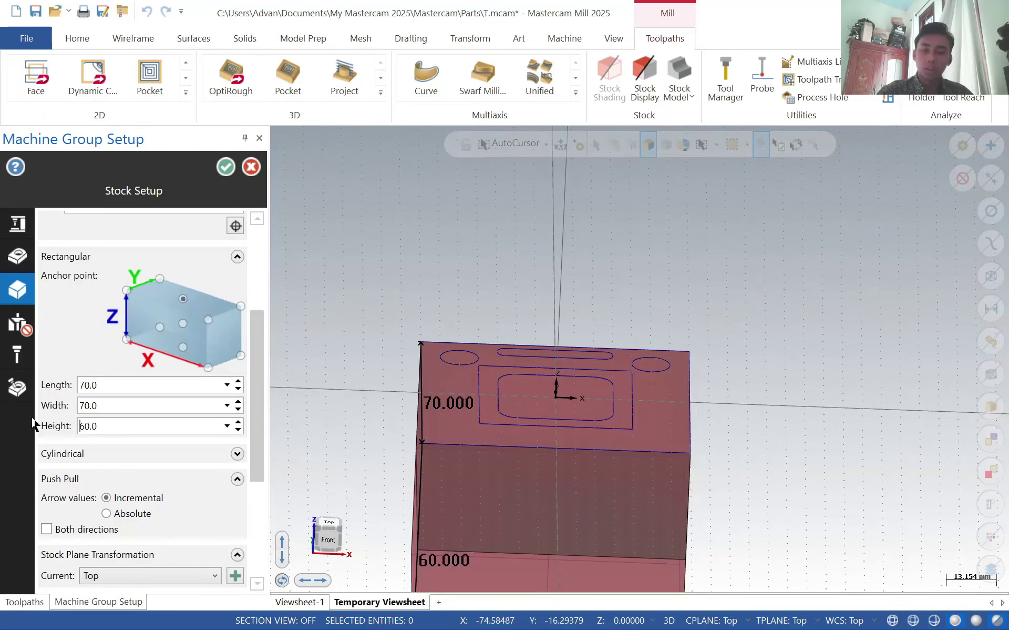
- Change the rectangular stock's anchor point from the top face to the centre of the block and accept the stock setup
middle_click_drag(573, 436, 552, 553)
scroll(556, 554, "up", 4)
scroll(557, 553, "down", 3)
scroll(557, 552, "up", 3)
scroll(151, 367, "up", 5)
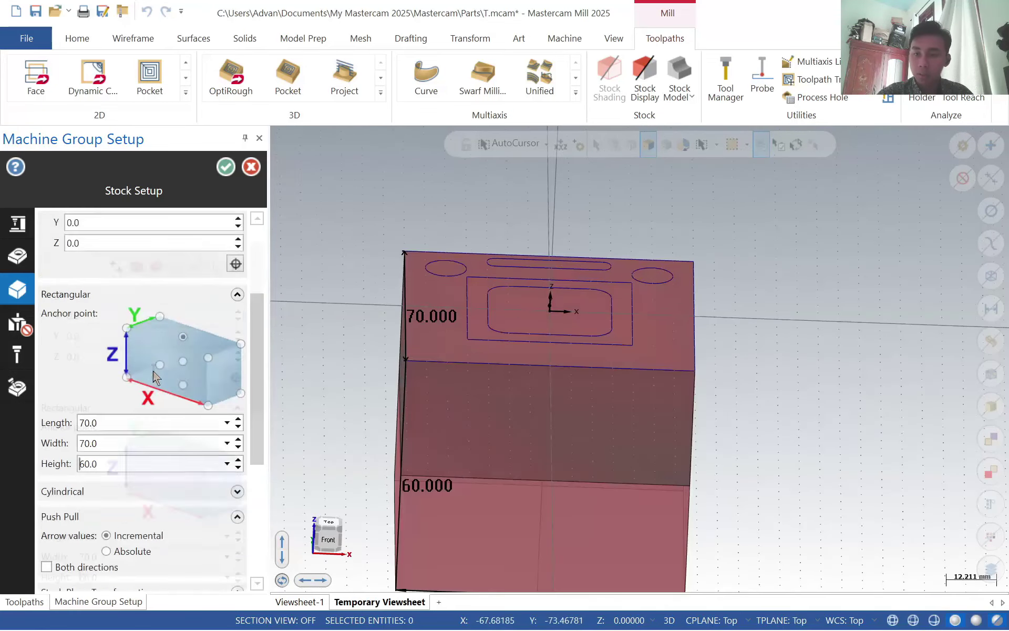
scroll(153, 370, "down", 3)
scroll(218, 397, "up", 2)
scroll(201, 406, "down", 5)
scroll(204, 415, "up", 2)
scroll(204, 415, "down", 1)
scroll(619, 480, "up", 1)
scroll(619, 480, "down", 3)
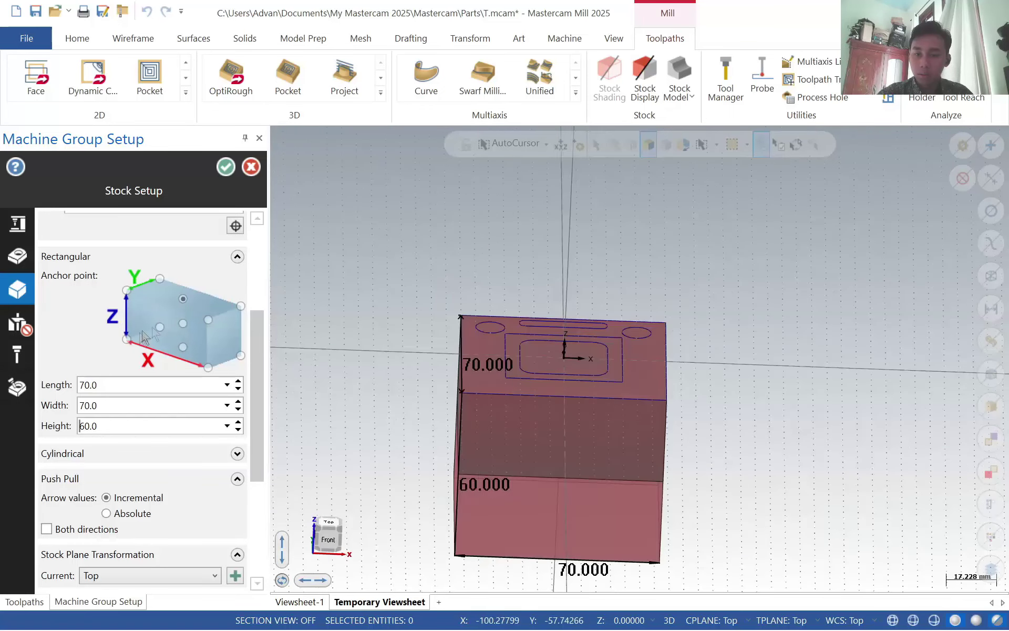
left_click(183, 323)
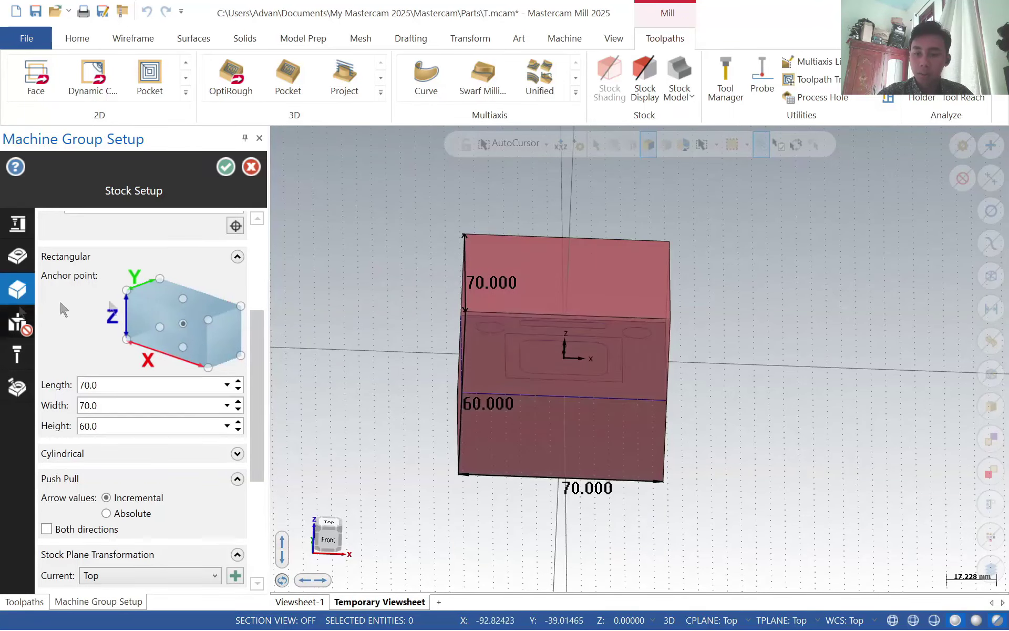
mouse_move(578, 420)
middle_mouse_down()
mouse_move(589, 412)
mouse_move(547, 424)
mouse_move(606, 419)
mouse_move(589, 351)
mouse_move(488, 351)
middle_mouse_up()
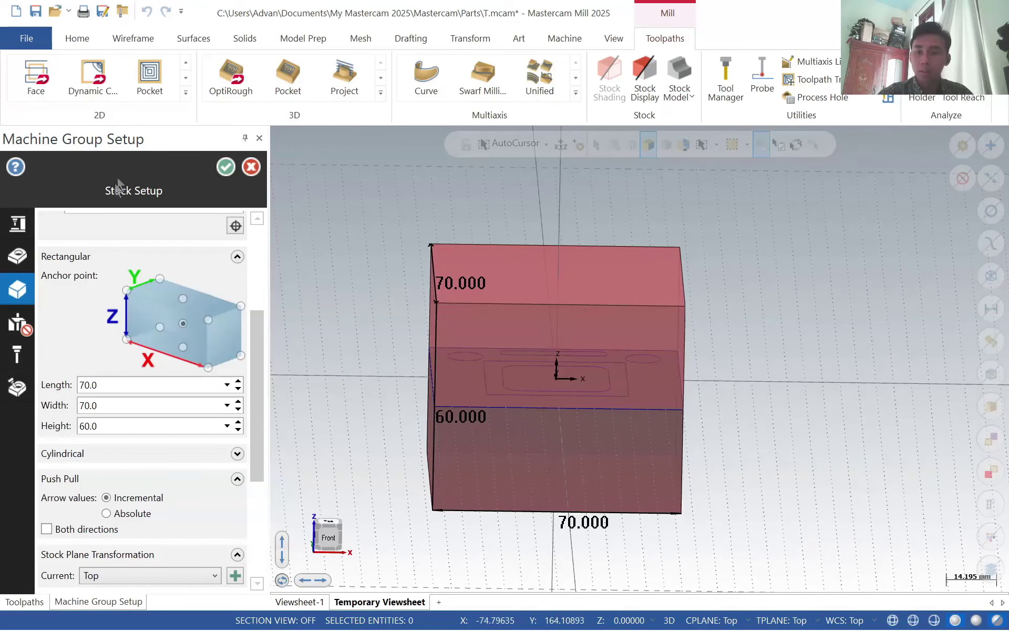
left_click(226, 167)
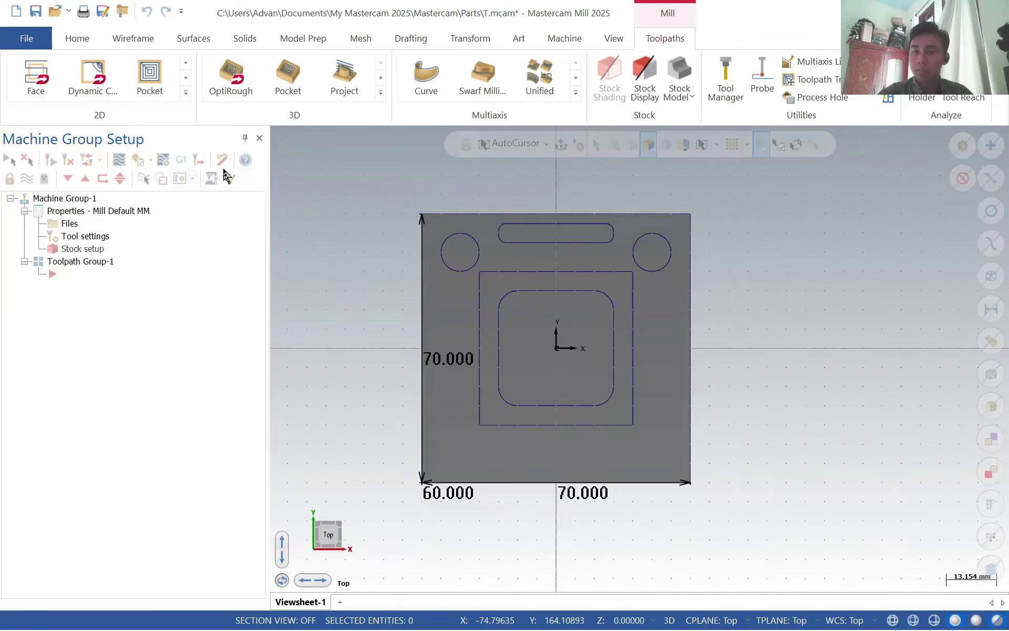
- Create a 2D Face toolpath using the block's outer 70 mm square as the chain
left_click(186, 78)
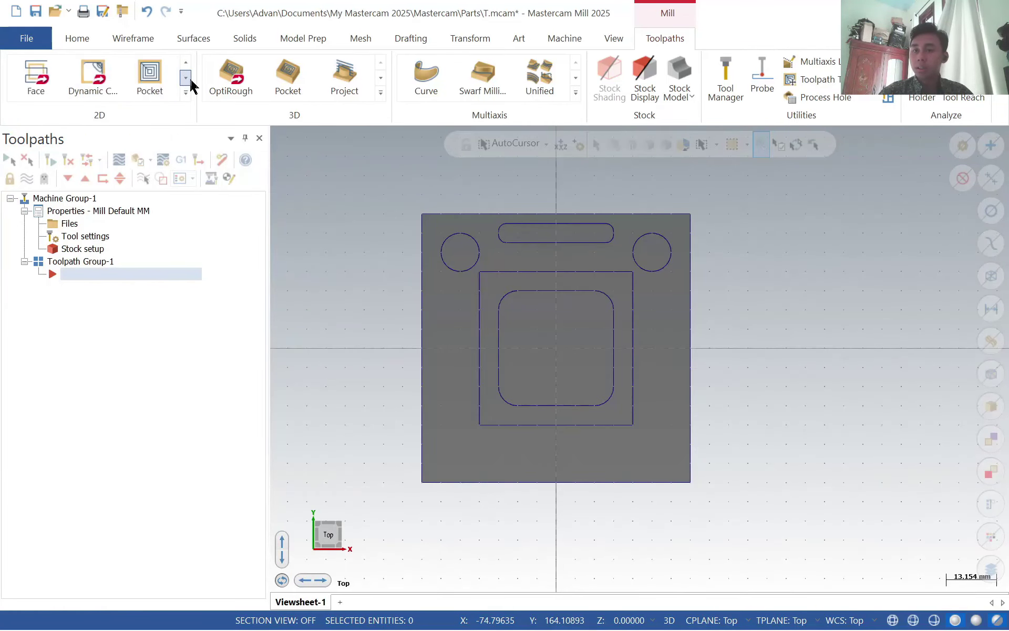
left_click(57, 87)
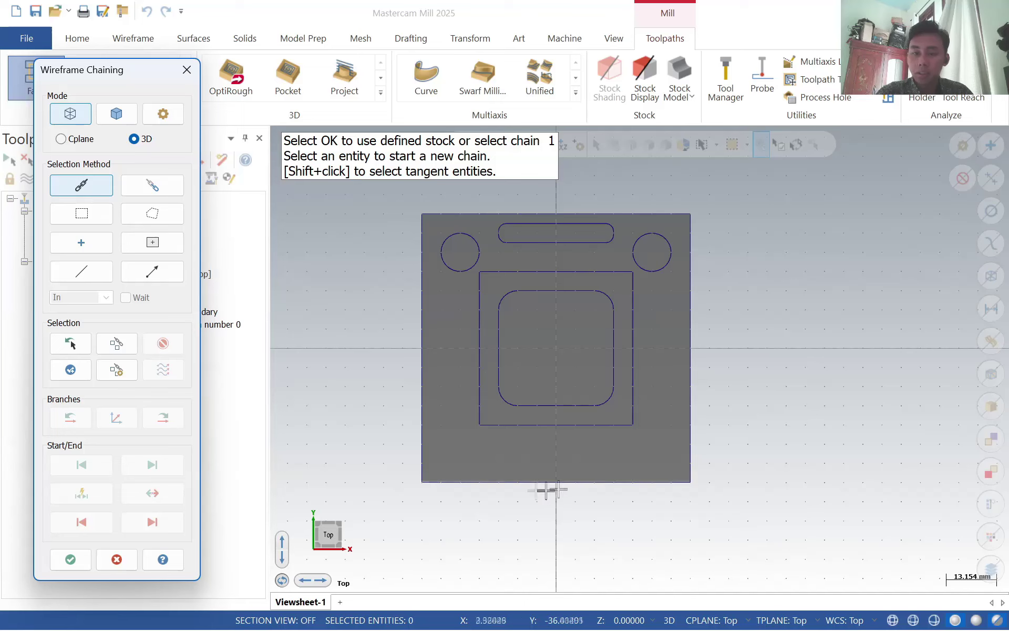
left_click(465, 482)
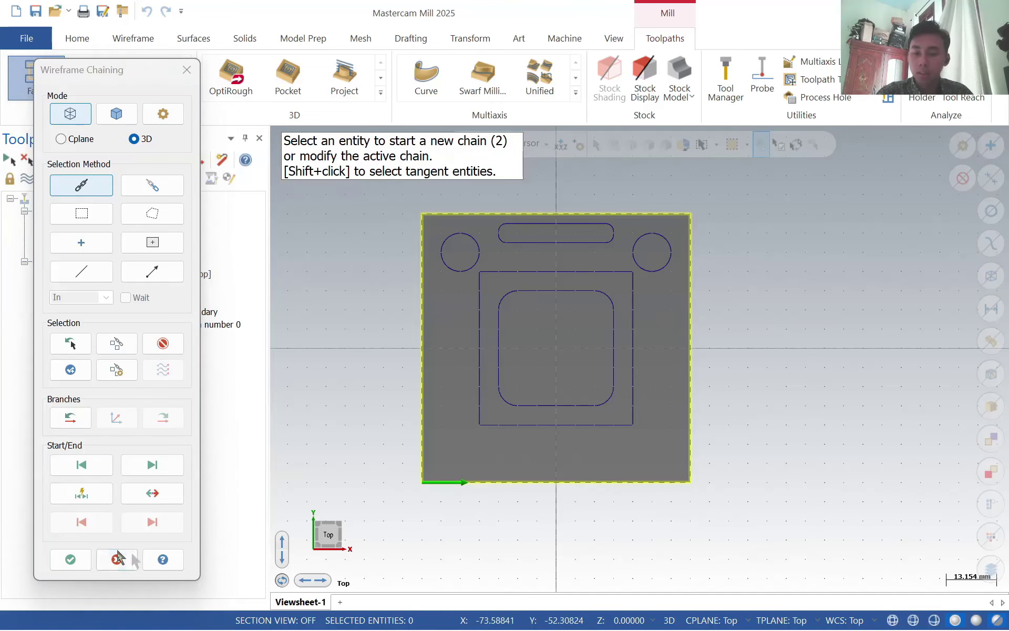
left_click(79, 559)
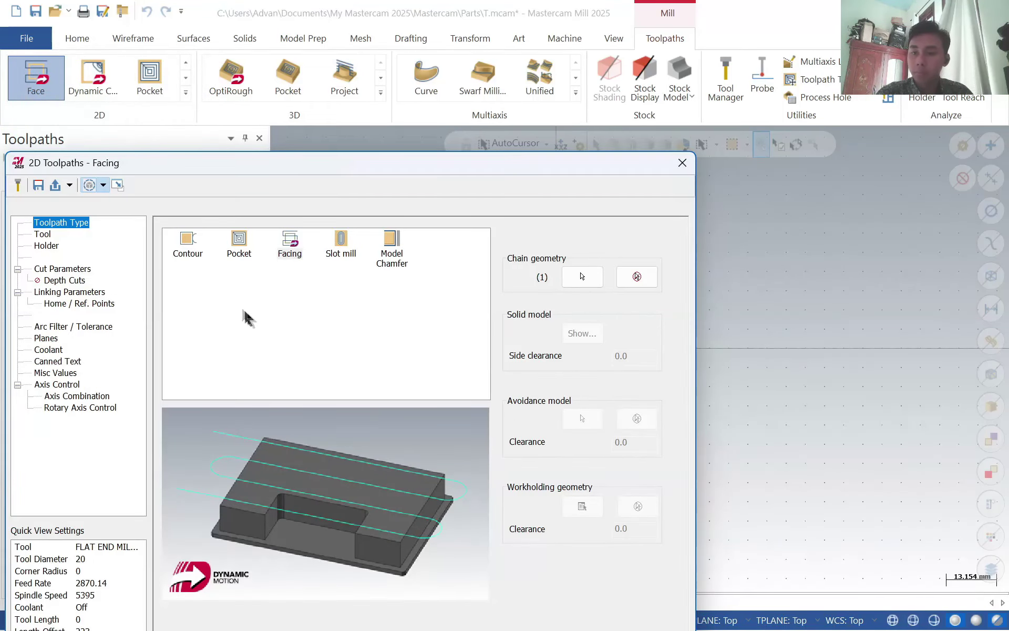
- Choose library tool 278, the 20 mm end mill with 4 mm corner radius, and assign the B2C3-0016 holder
left_click(42, 234)
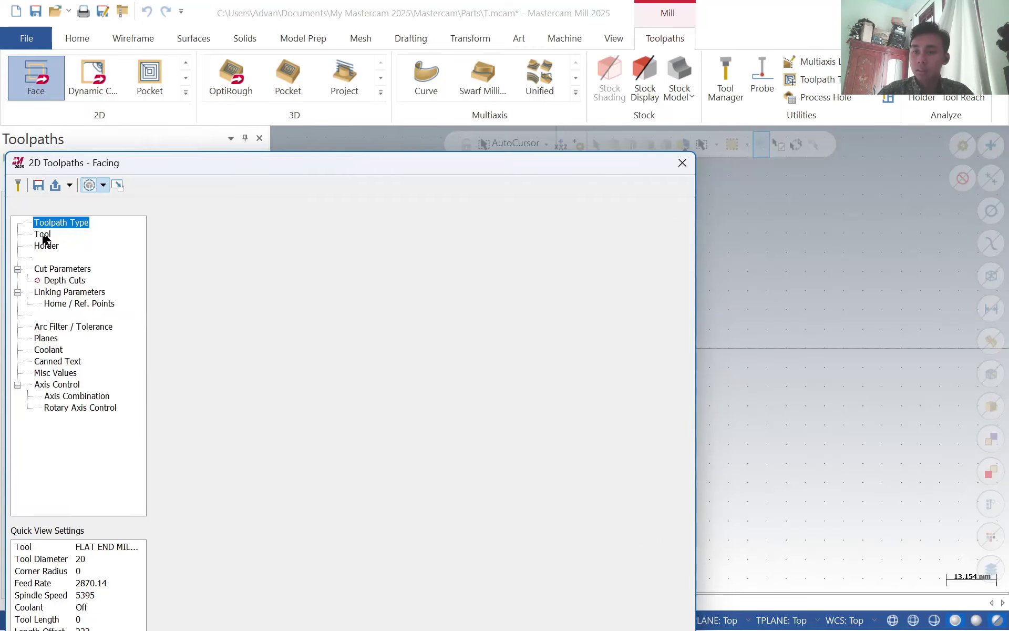
left_click(169, 419)
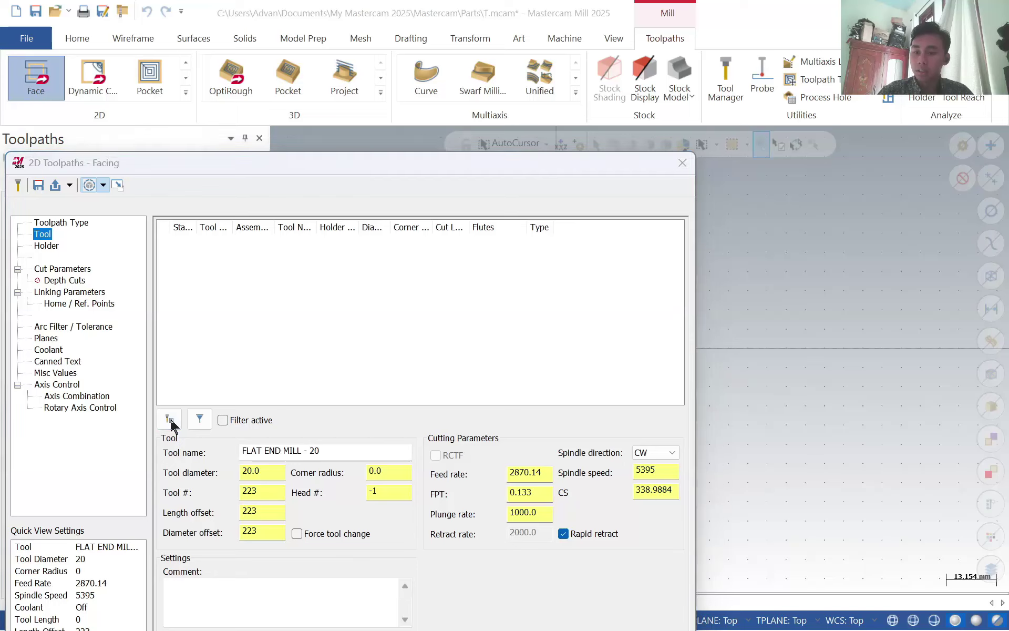
scroll(192, 352, "down", 20)
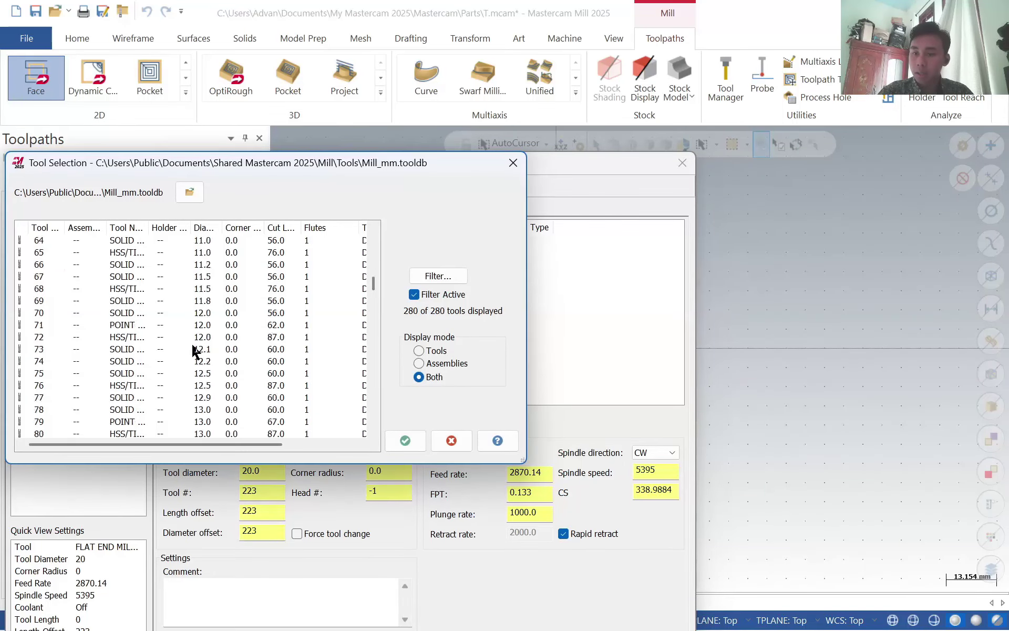
scroll(194, 351, "down", 20)
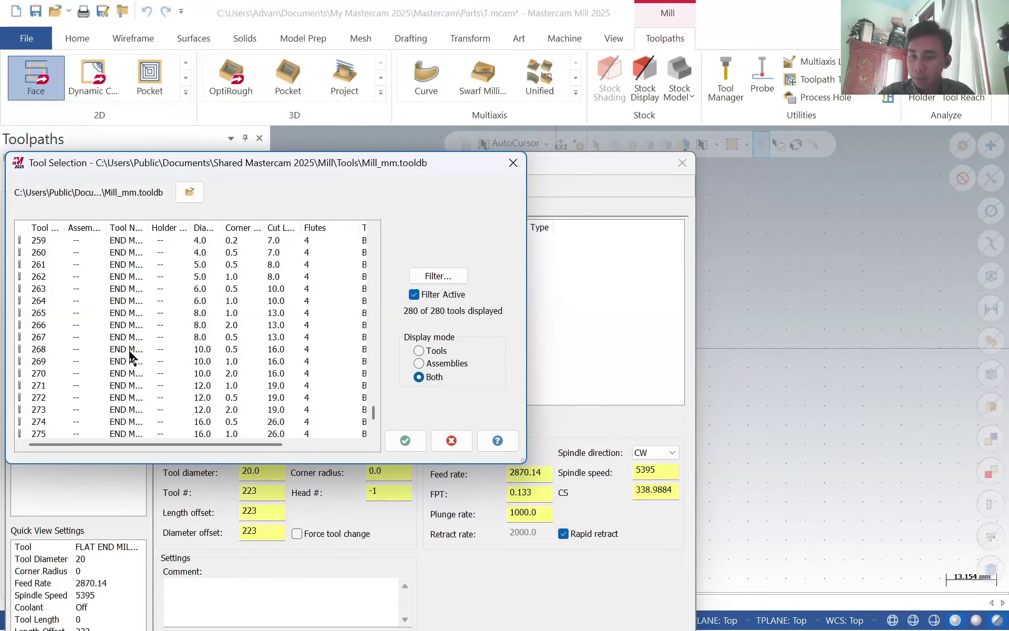
scroll(209, 417, "down", 2)
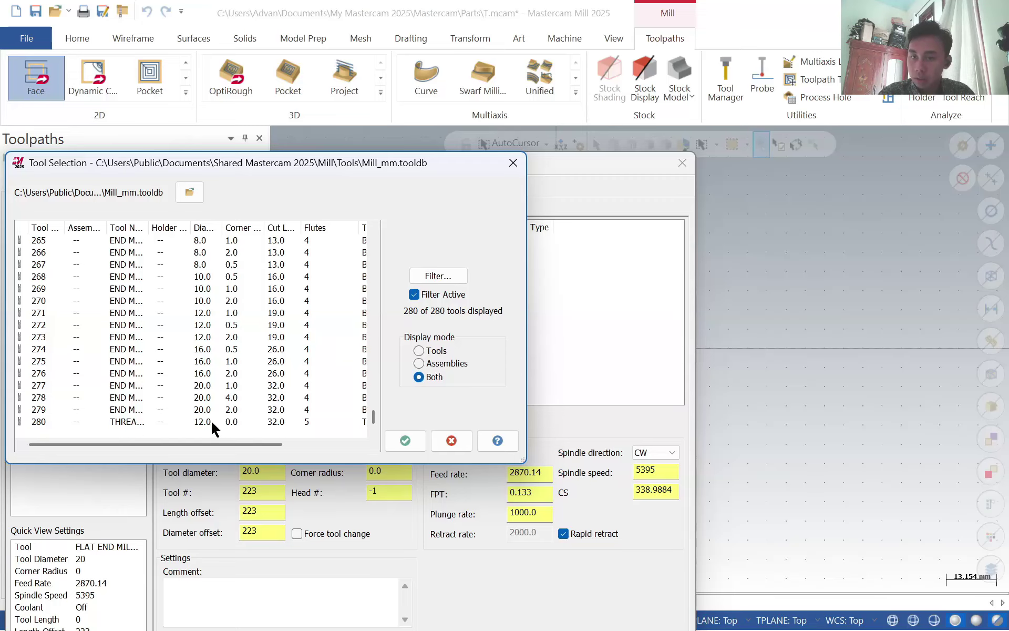
left_click(169, 410)
left_click(175, 398)
left_click(413, 443)
left_click(48, 246)
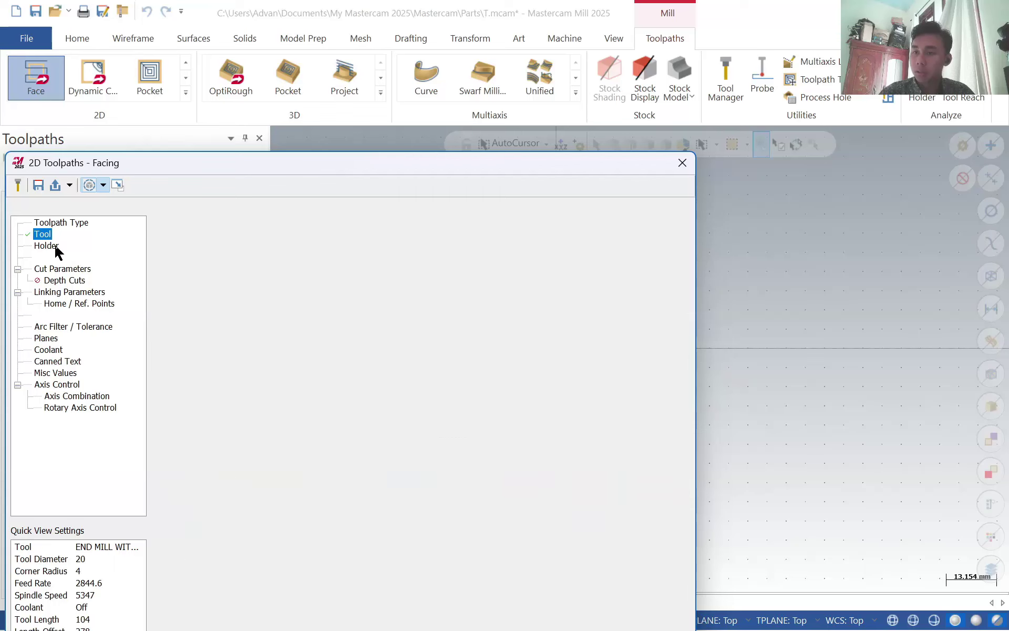
left_click(194, 254)
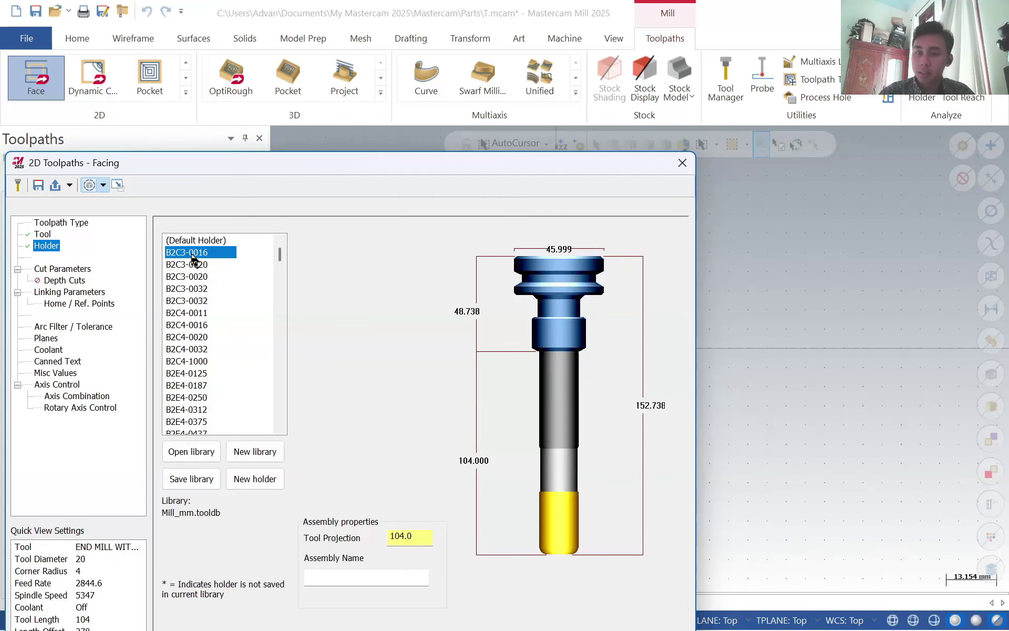
- Set the stock to leave on floors to 0 in the facing cut parameters
left_click(77, 270)
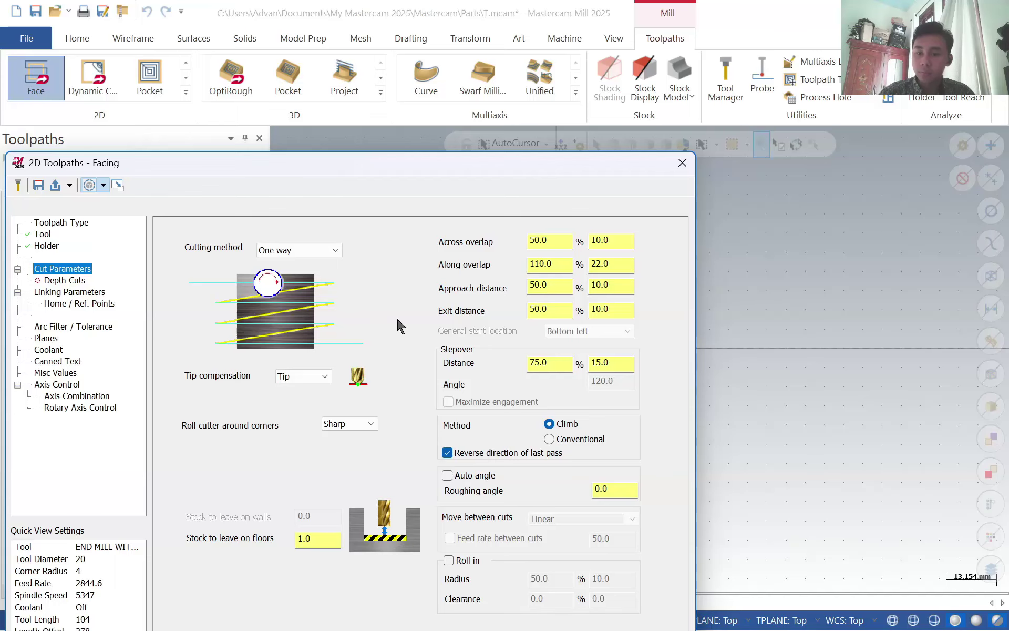
key("alt+Tab")
key("alt+Tab")
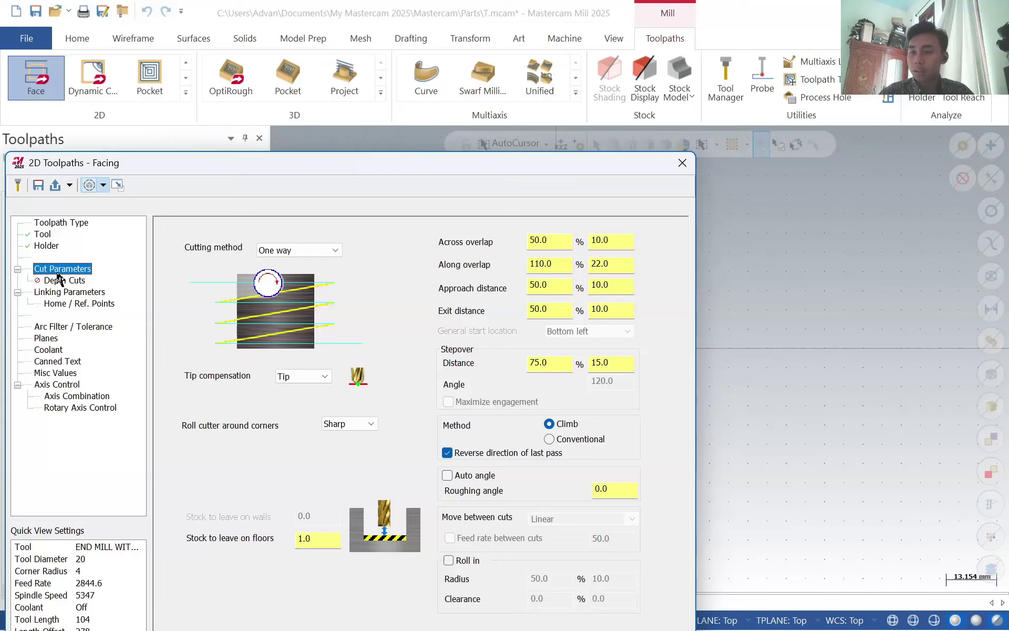
left_click_drag(307, 169, 317, 33)
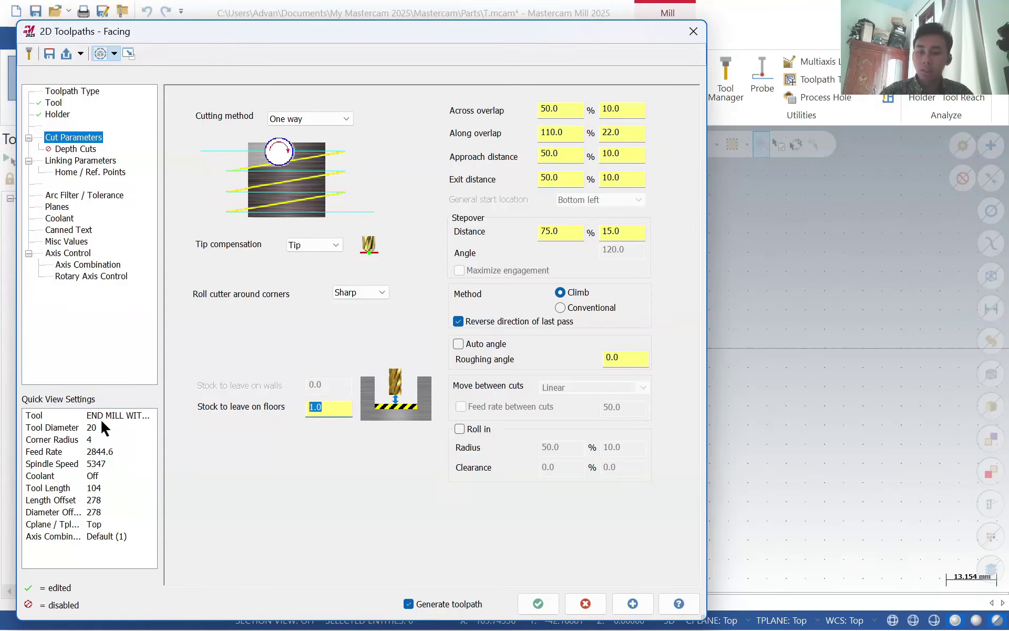
key("Return")
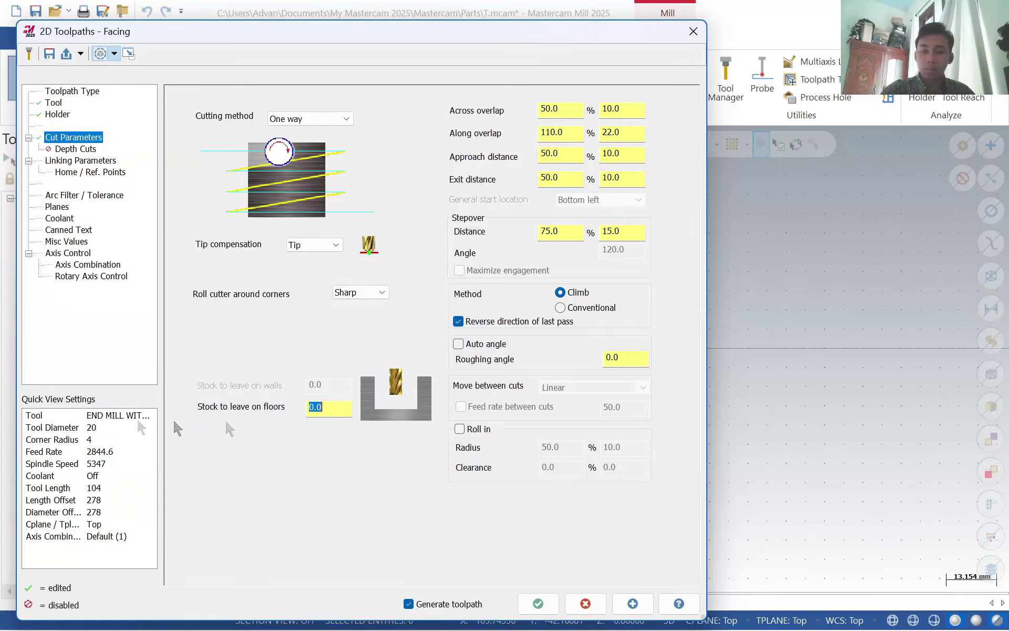
- Enable depth cuts with a maximum rough step of 0.5 and 4 finish cuts at a step of 0.25
left_click(74, 151)
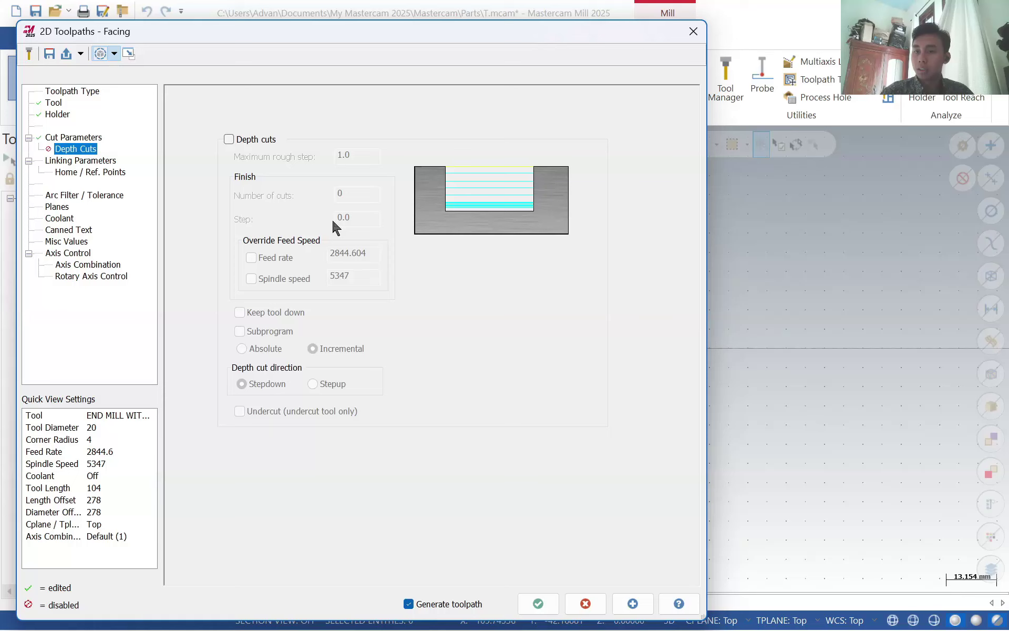
left_click(230, 139)
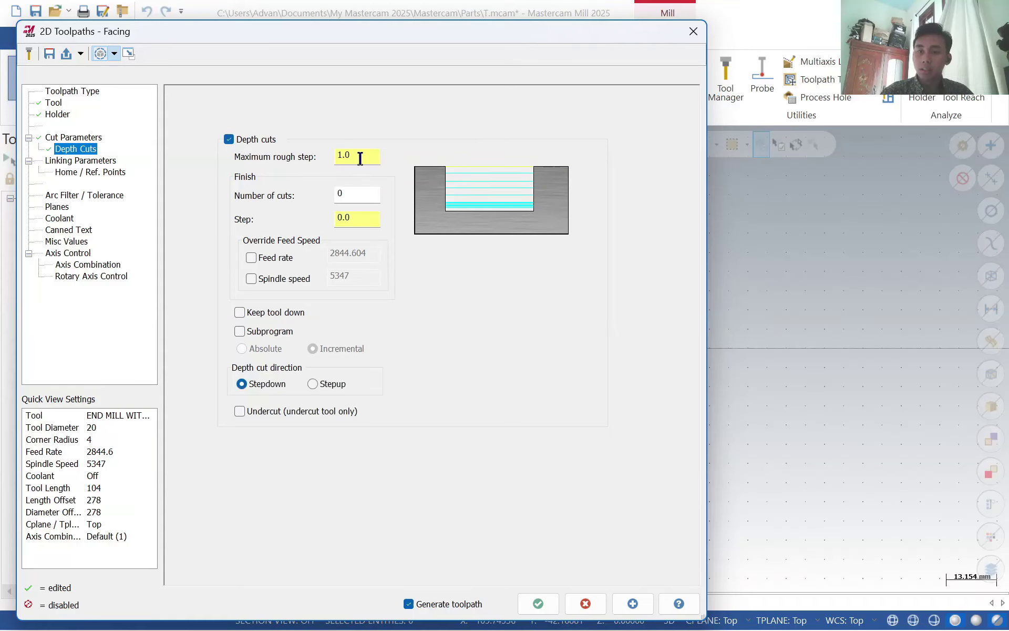
left_click(377, 157)
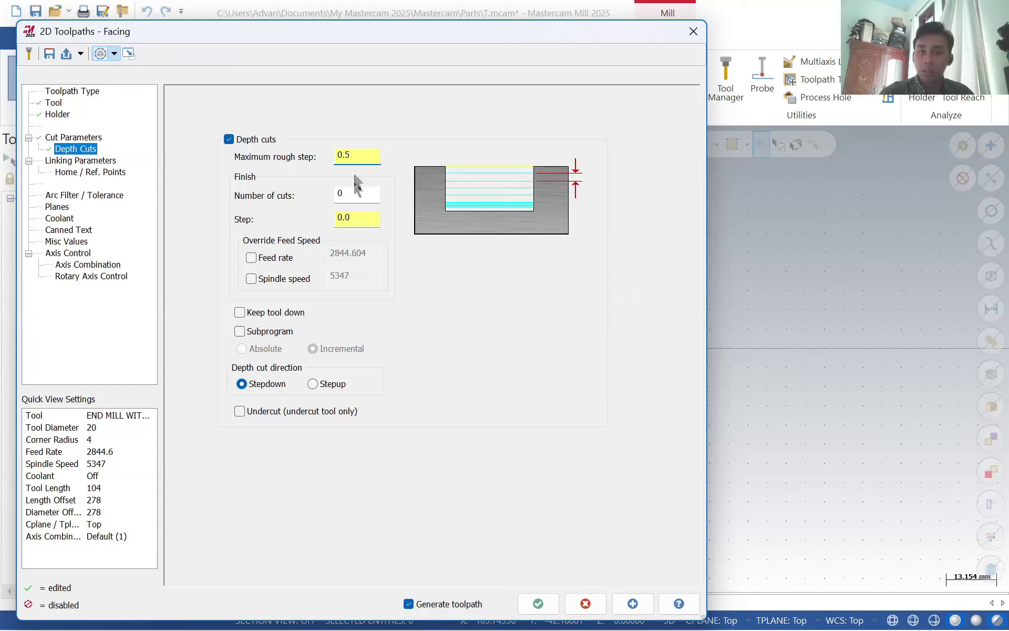
left_click(369, 223)
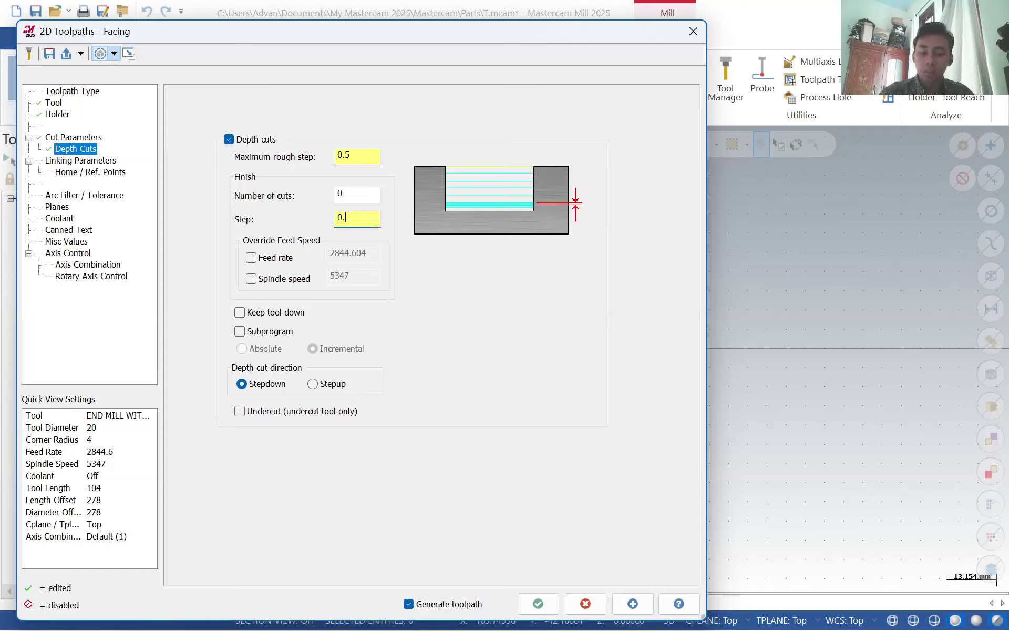
left_click(366, 188)
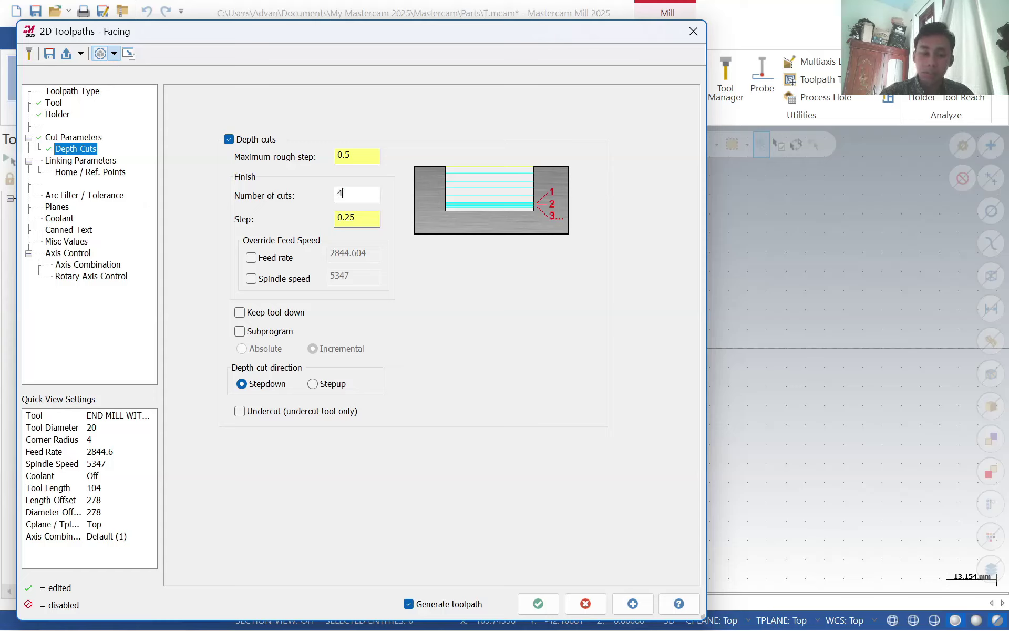
- Enable the clearance height in the linking parameters and generate the facing toolpath
left_click(94, 162)
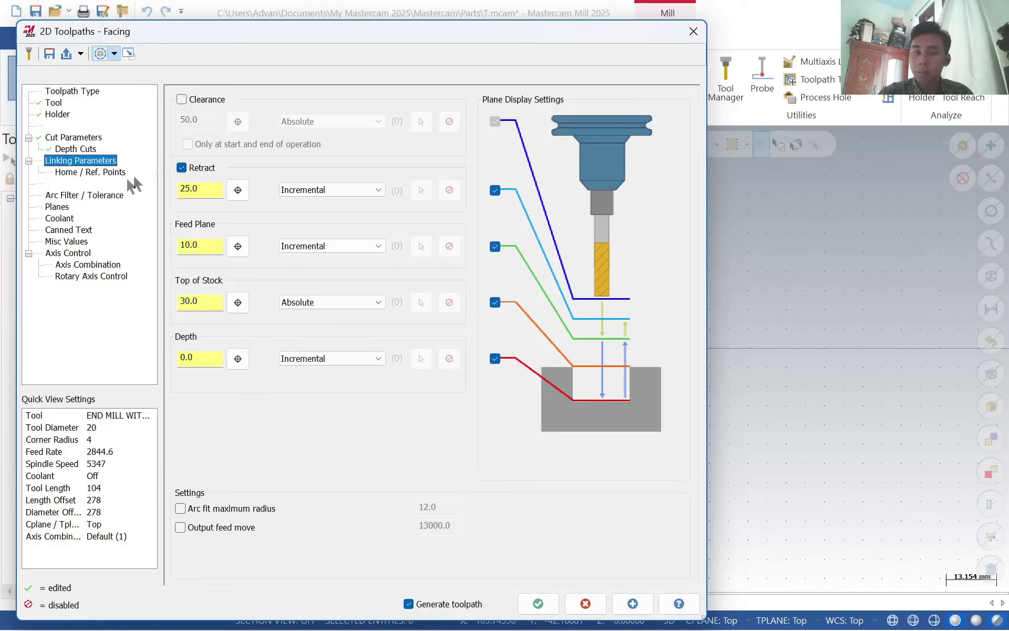
left_click(182, 100)
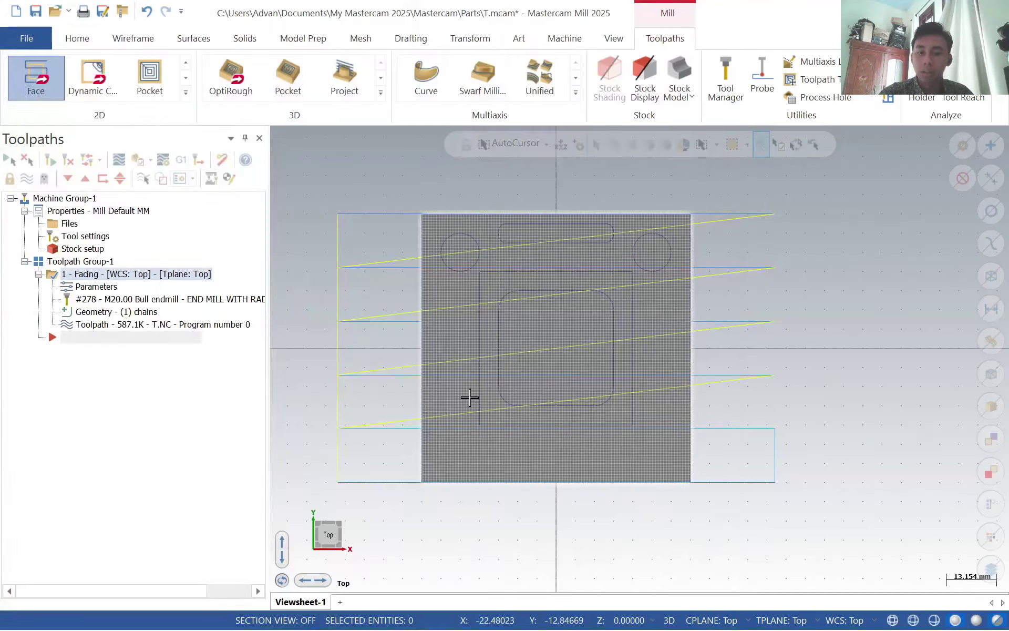
- Open the backplot of the facing toolpath and show the block and tool in isometric view
middle_click_drag(527, 419, 614, 413)
left_click(330, 537)
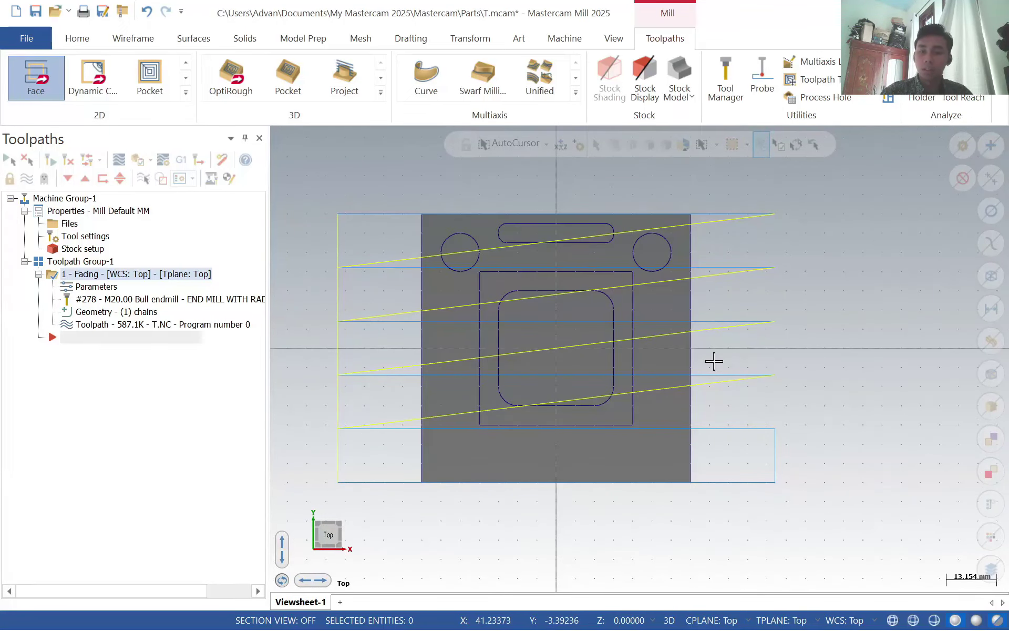
middle_click_drag(612, 342, 613, 286)
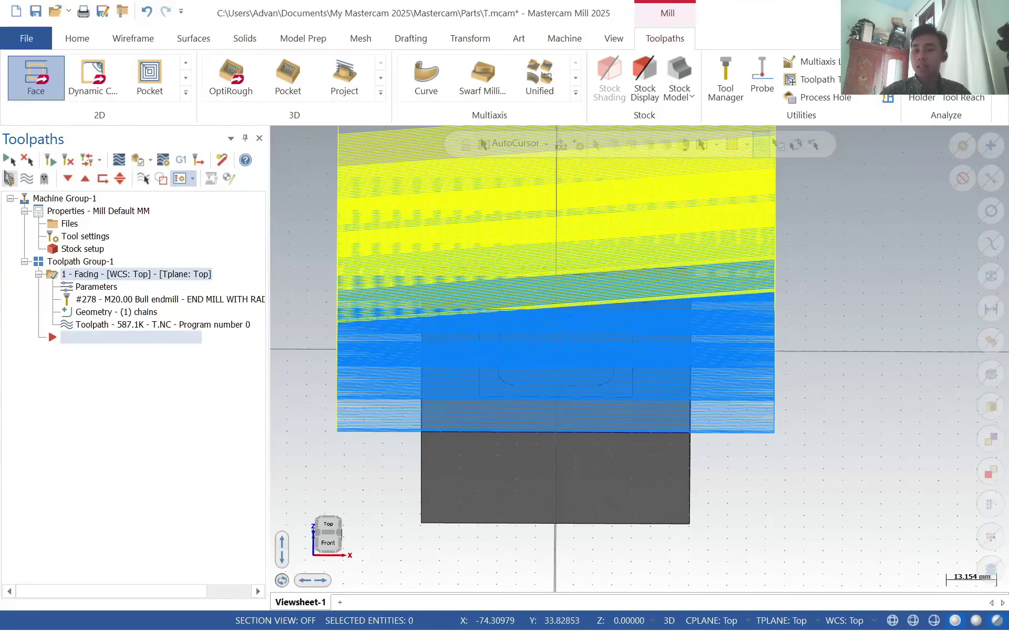
left_click(9, 160)
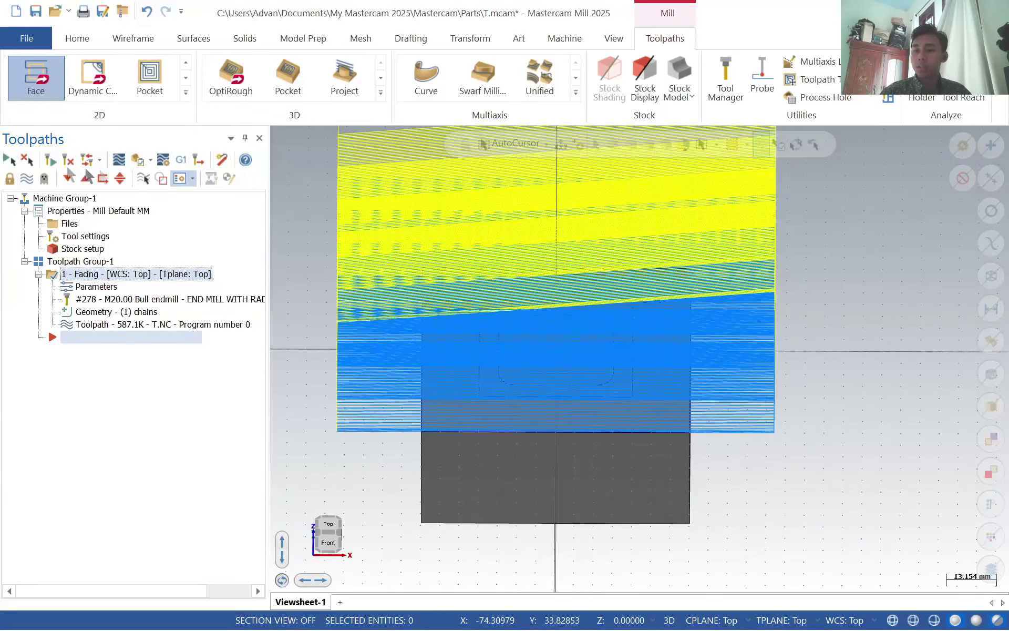
left_click(119, 160)
scroll(498, 238, "down", 2)
scroll(582, 250, "up", 3)
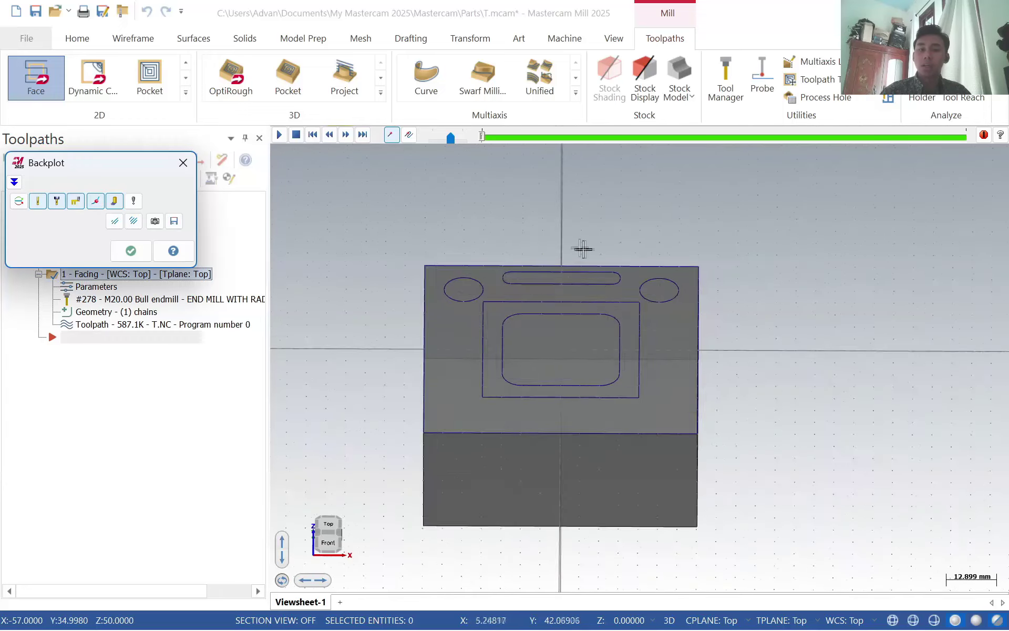
scroll(570, 257, "down", 3)
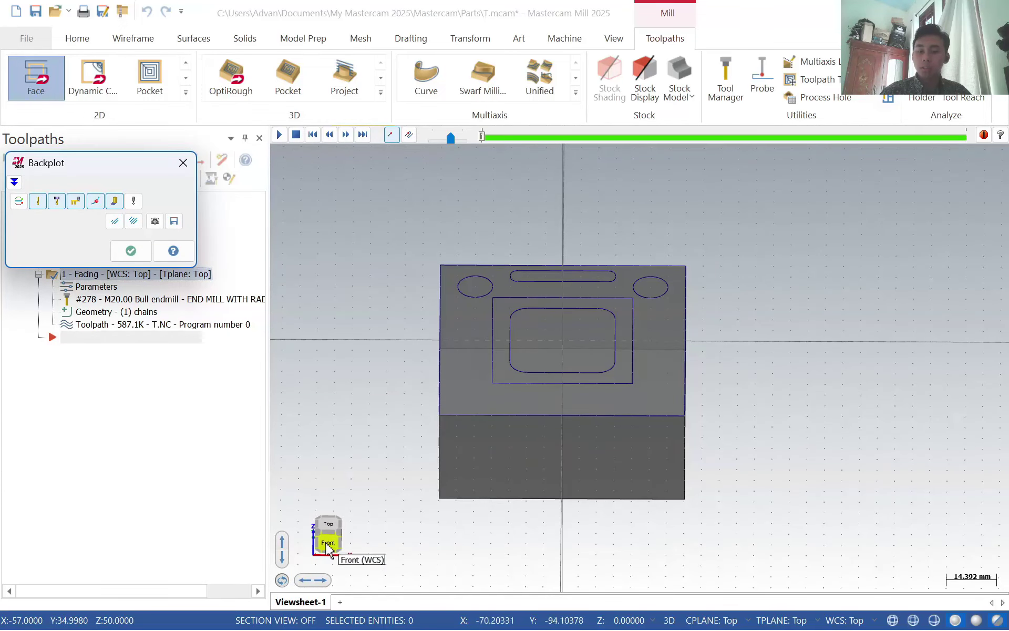
middle_click_drag(581, 416, 535, 428)
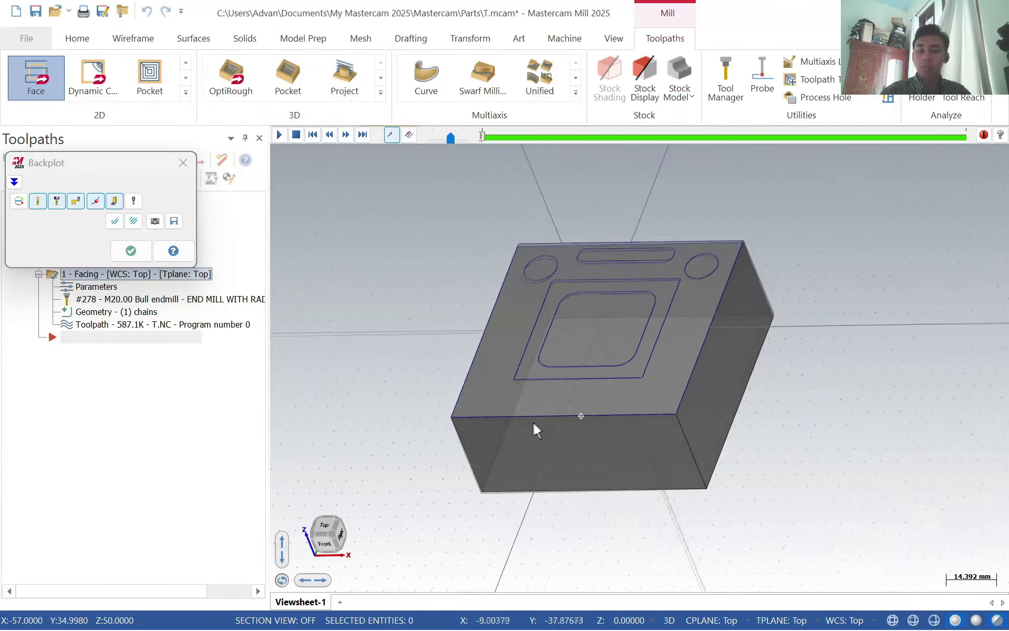
left_click(334, 537)
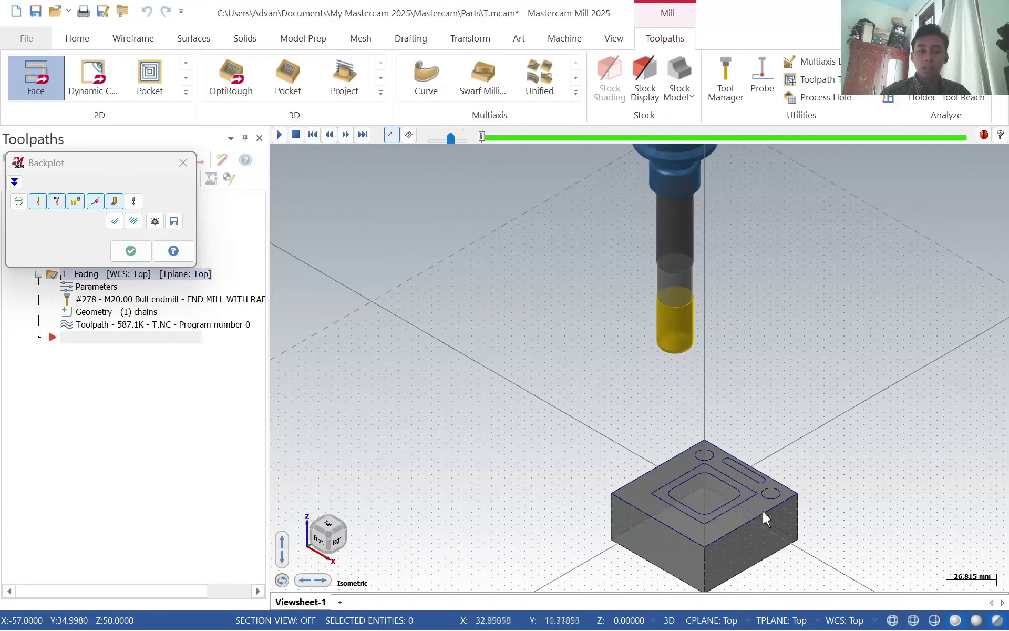
scroll(741, 520, "up", 4)
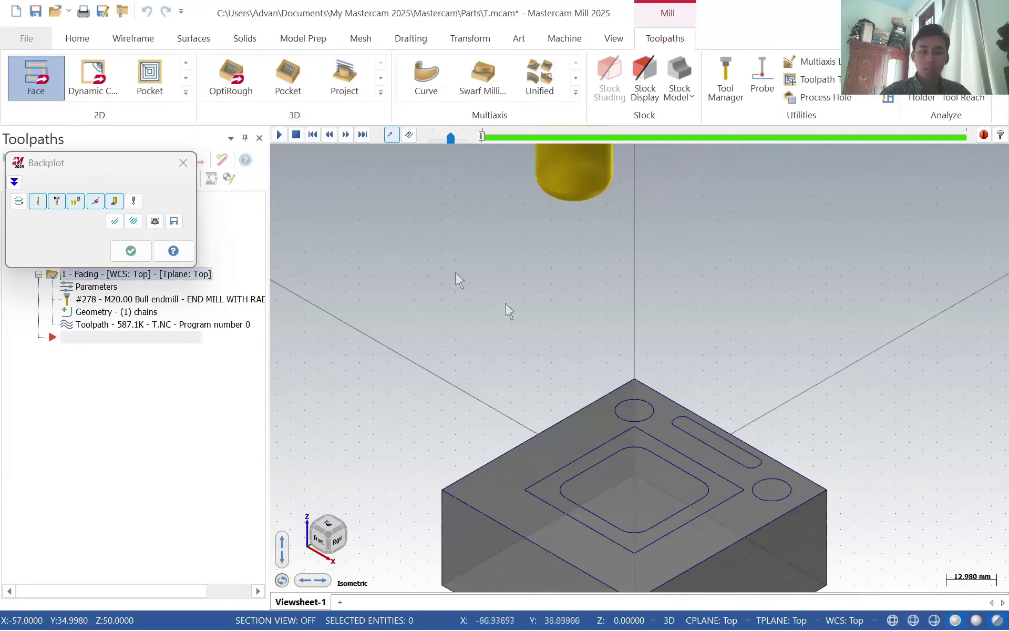
- Play the facing backplot, examine the cutting passes against the block from the side, and close the backplot
left_click(280, 135)
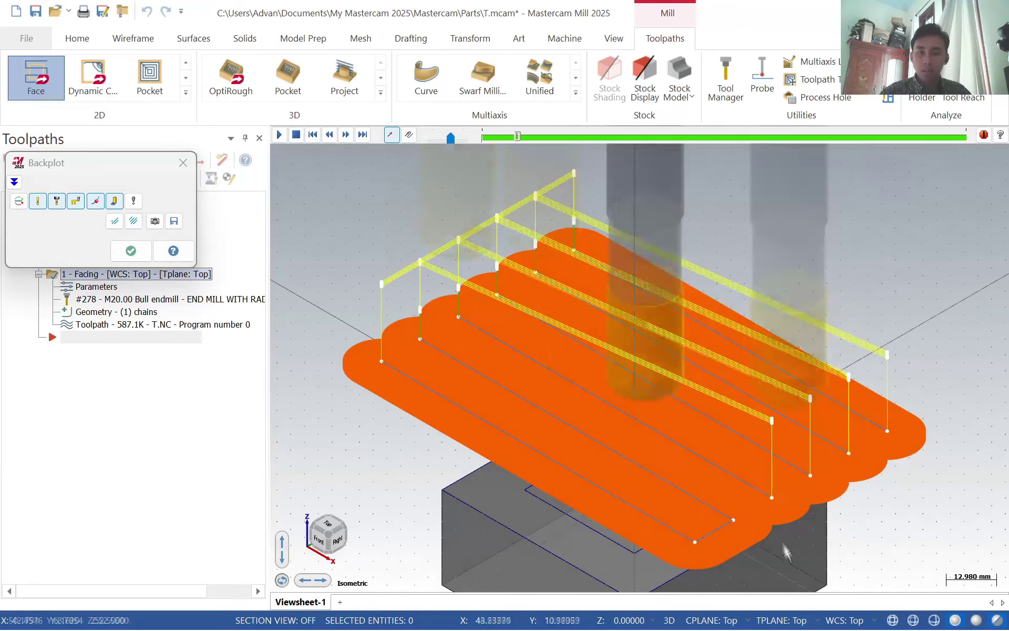
middle_click_drag(760, 557, 678, 401)
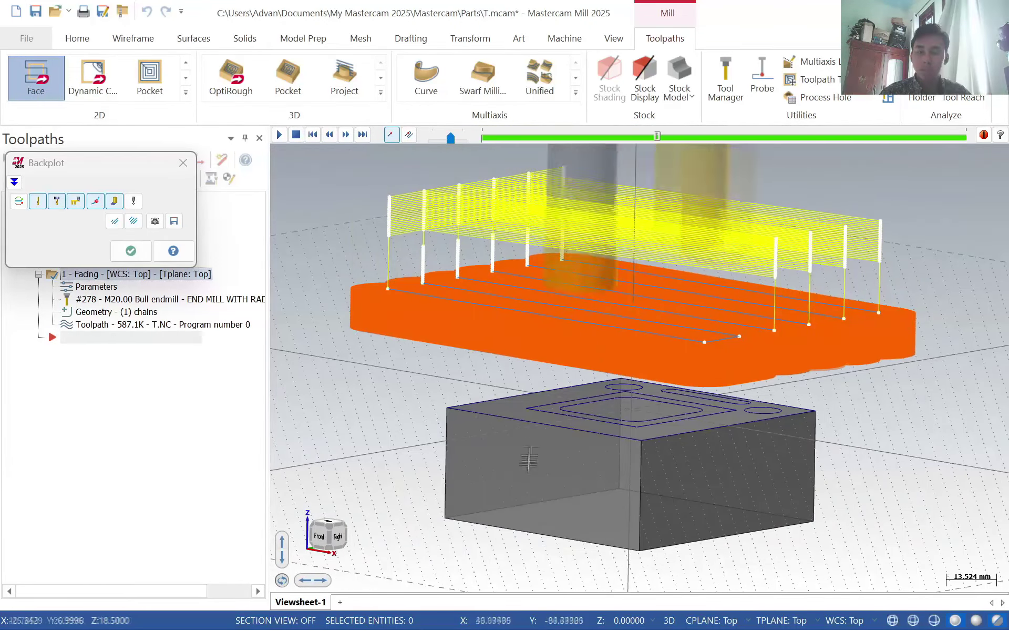
middle_click_drag(798, 146, 812, 384)
scroll(651, 366, "up", 3)
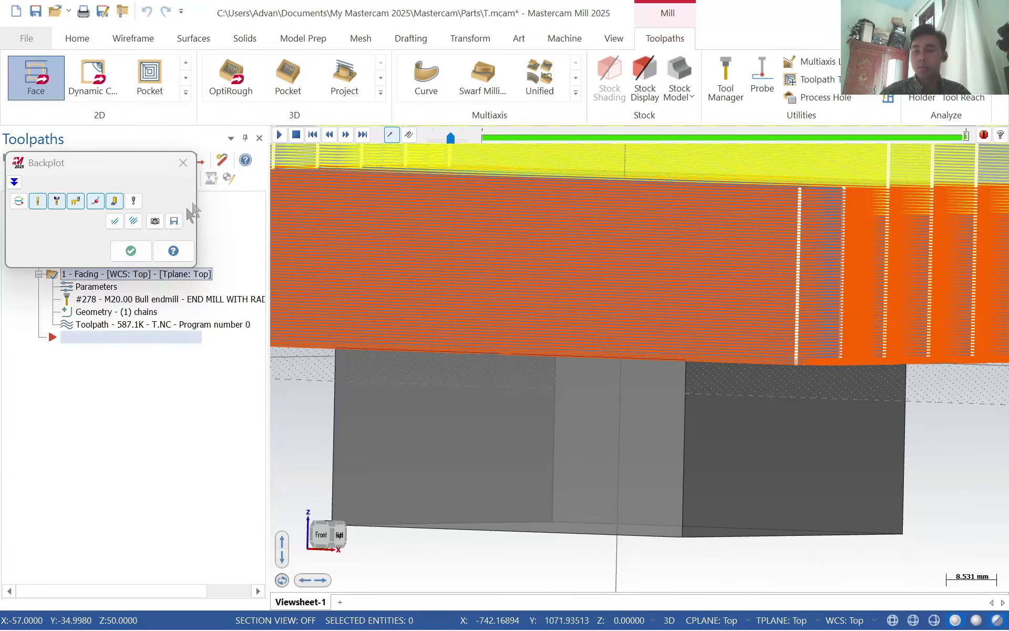
left_click(135, 252)
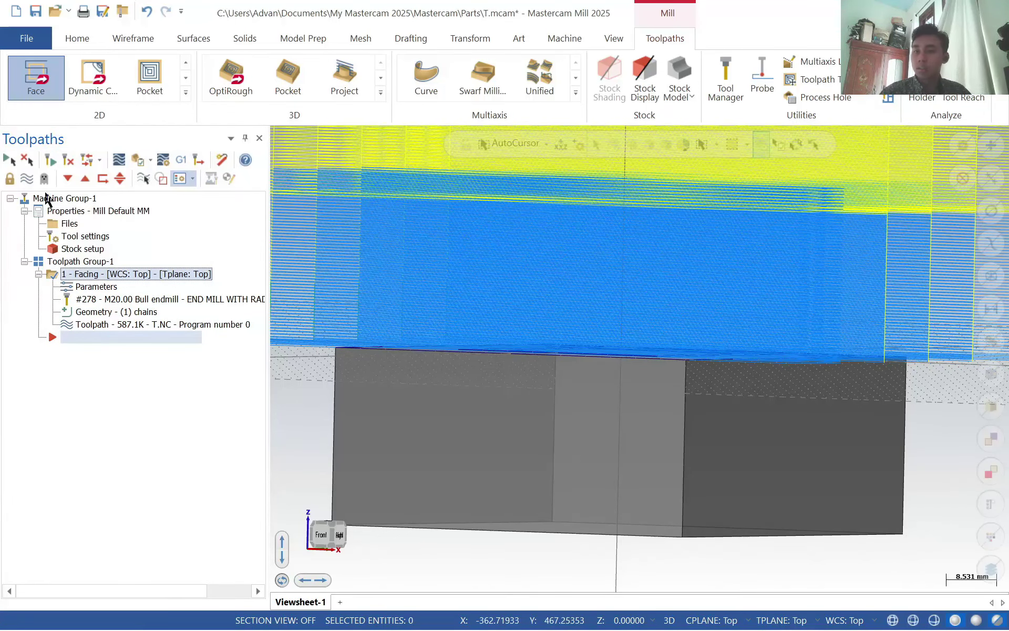
- Start a 2D Contour toolpath using the sharp-cornered square around the pocket as its chain
left_click(186, 79)
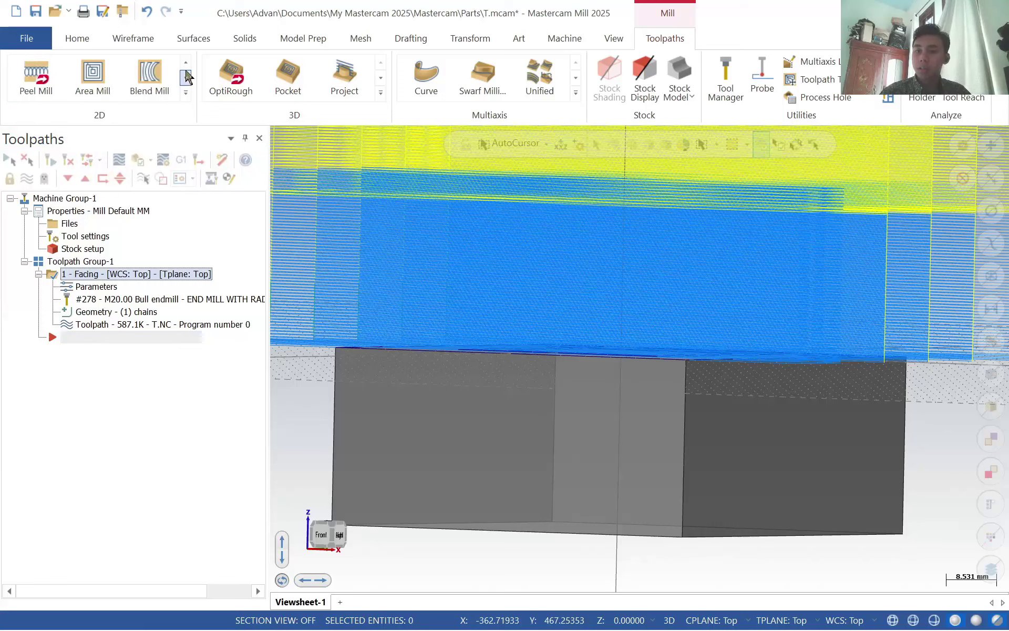
left_click(185, 63)
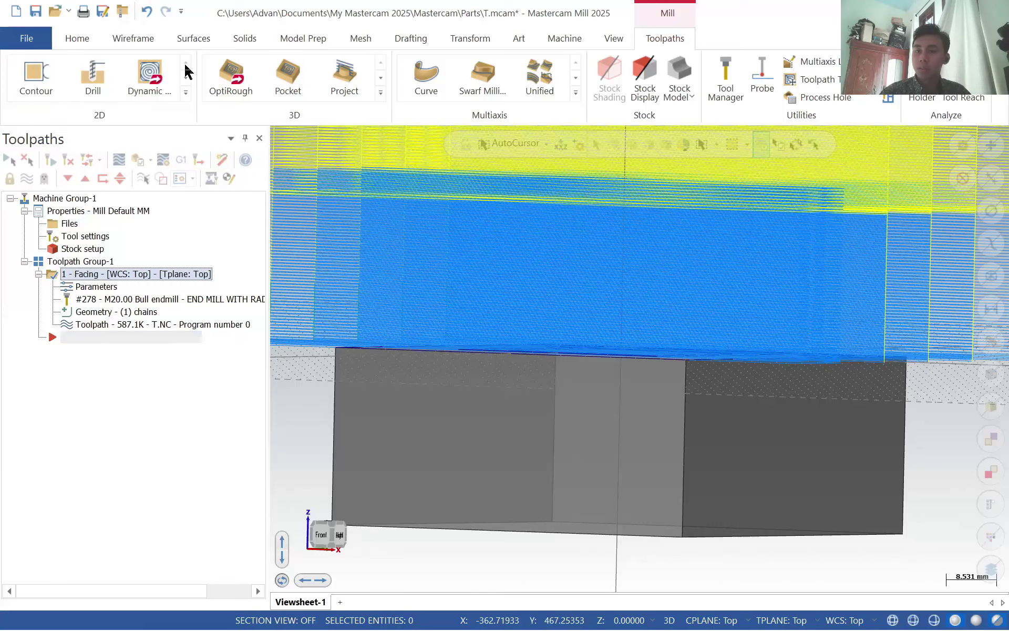
left_click(37, 87)
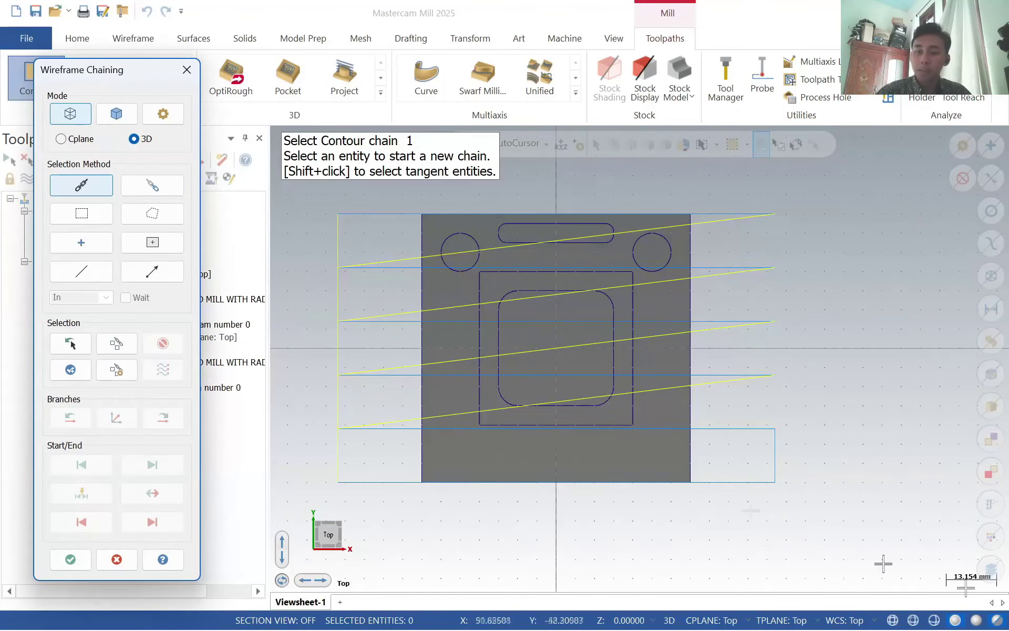
left_click(618, 423)
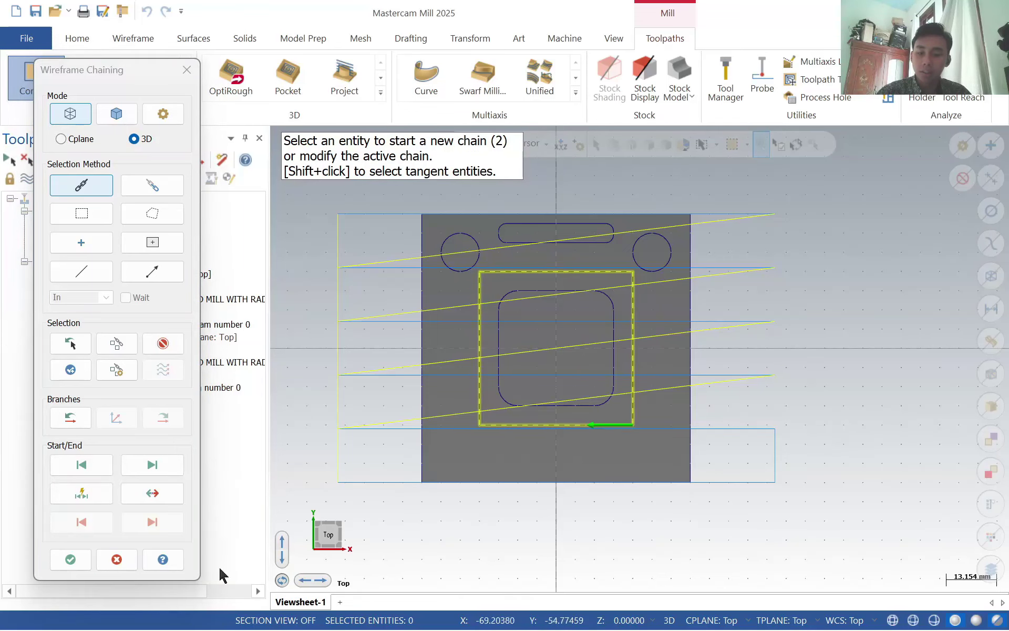
left_click(79, 561)
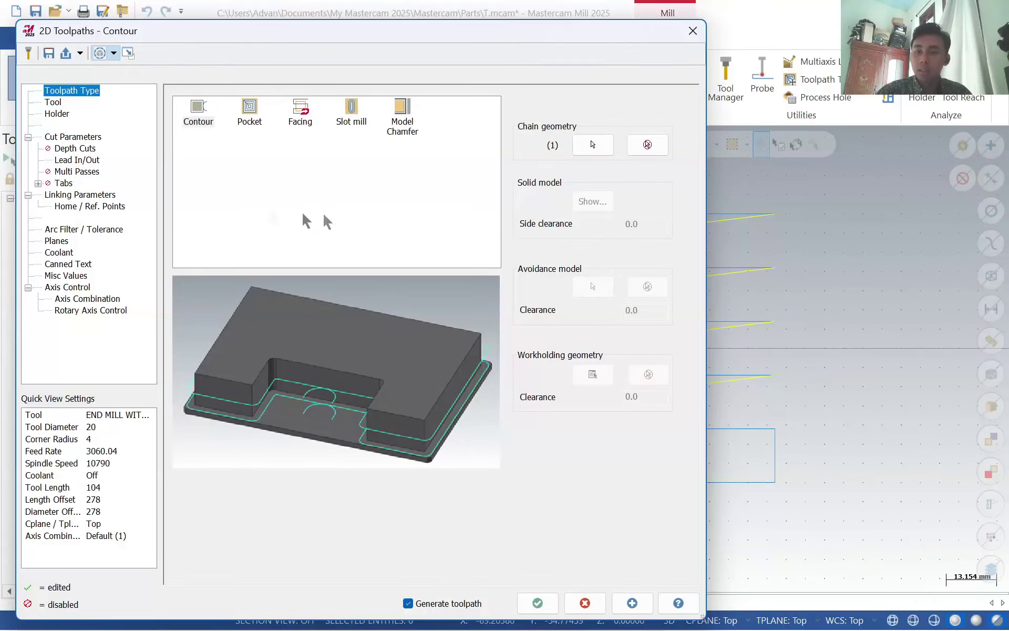
- Enable depth cuts for the contour with a maximum rough step of 0.5 and 3 finish cuts at a step of 0.25
left_click(69, 137)
left_click(71, 148)
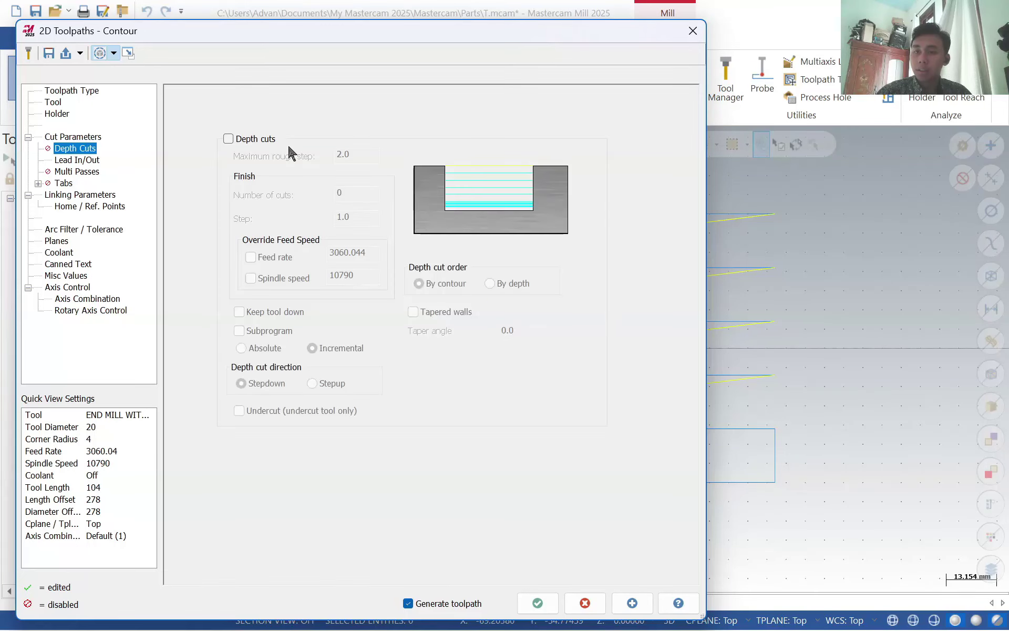
left_click(228, 139)
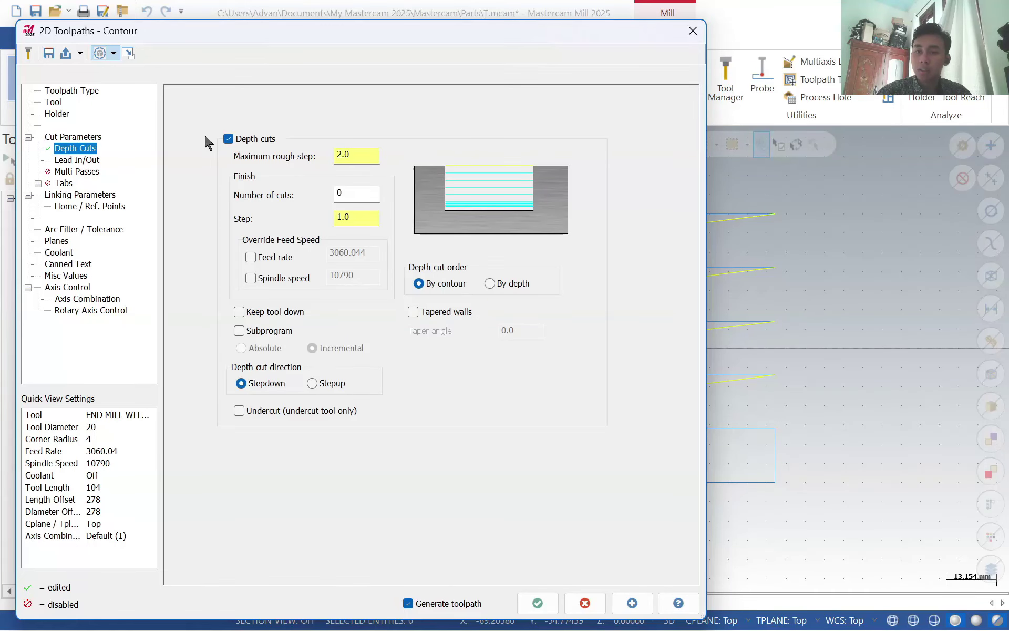
double_click(368, 157)
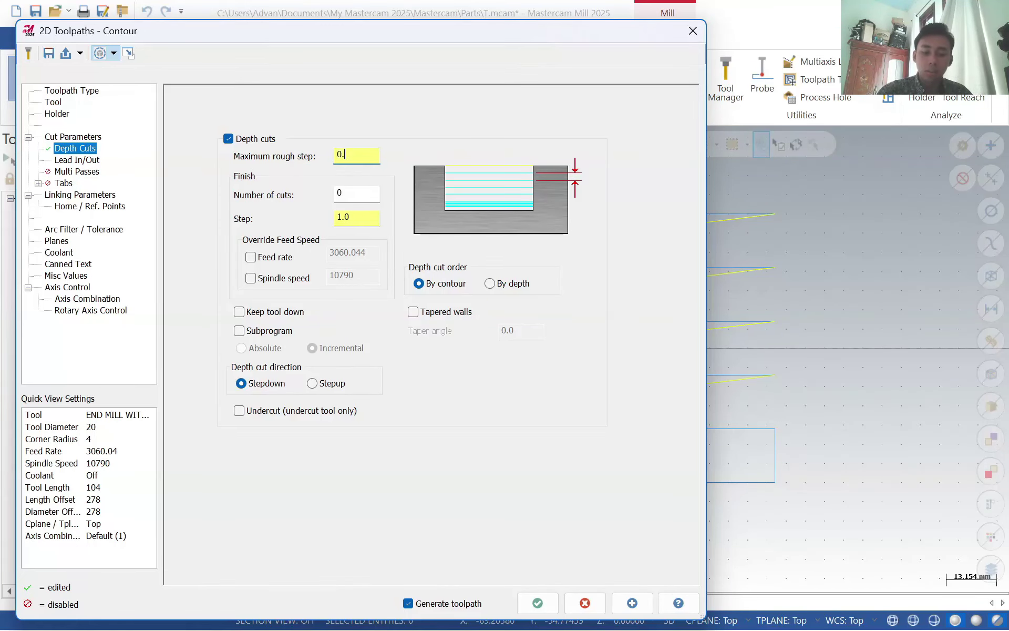
left_click(362, 199)
type("3")
left_click(347, 218)
type("0.25")
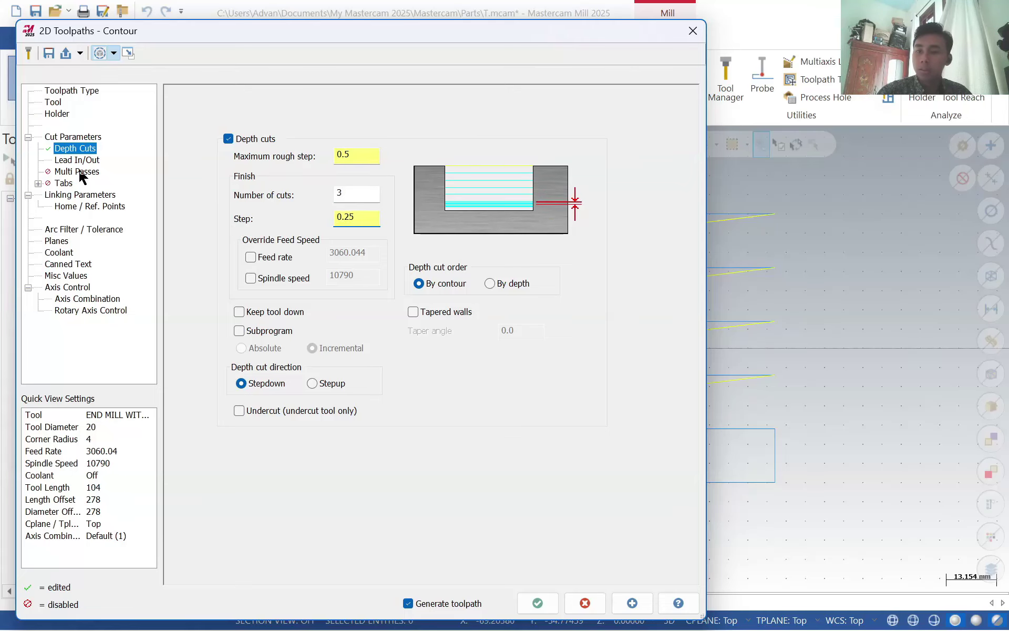
- Enable multi passes and generate the contour toolpath with a negative incremental depth
left_click(79, 172)
left_click(199, 97)
left_click(79, 195)
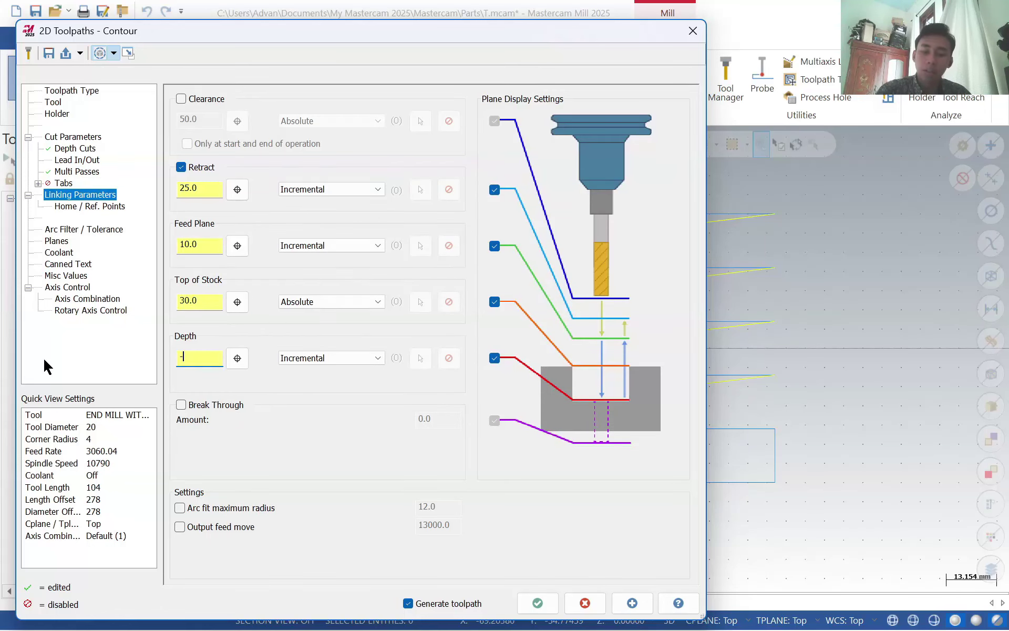
left_click(537, 602)
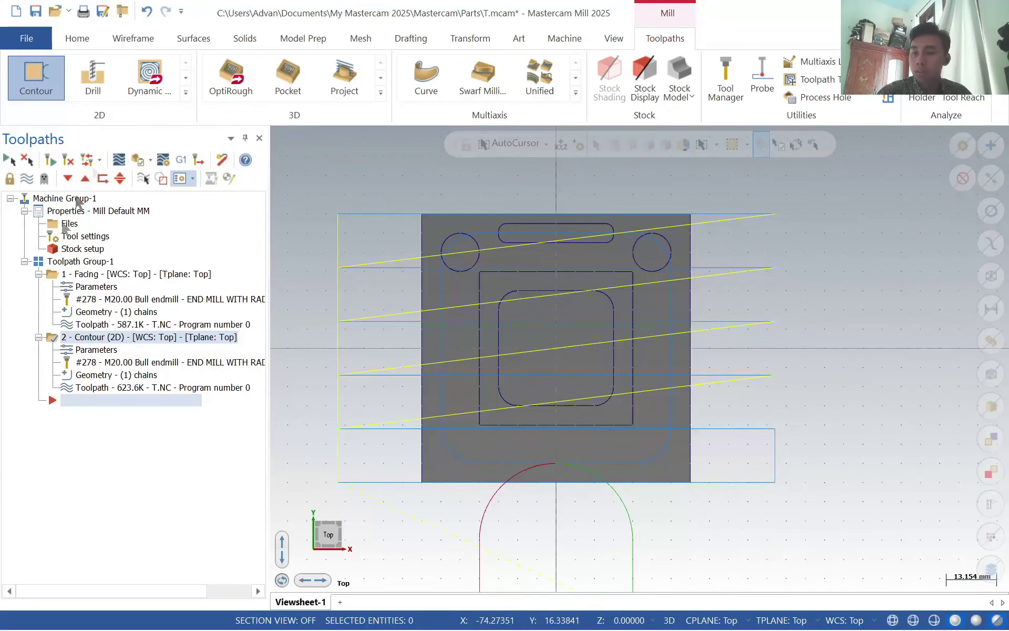
- Verify the contour operation in Mastercam Simulator from a tilted view, and return to the part's top view
left_click(138, 160)
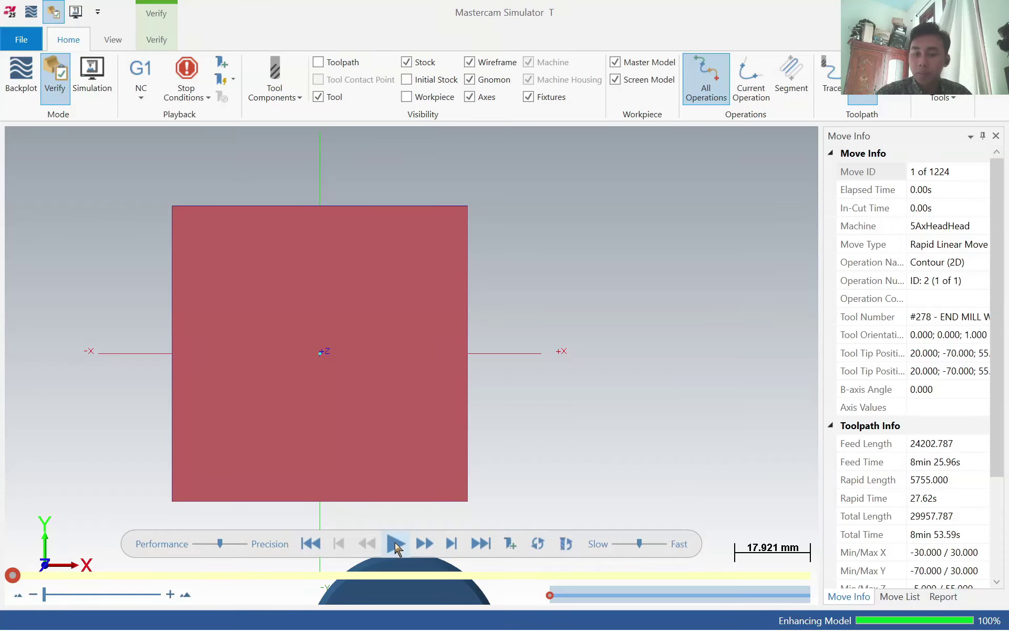
left_click(395, 543)
middle_click_drag(410, 414, 400, 294)
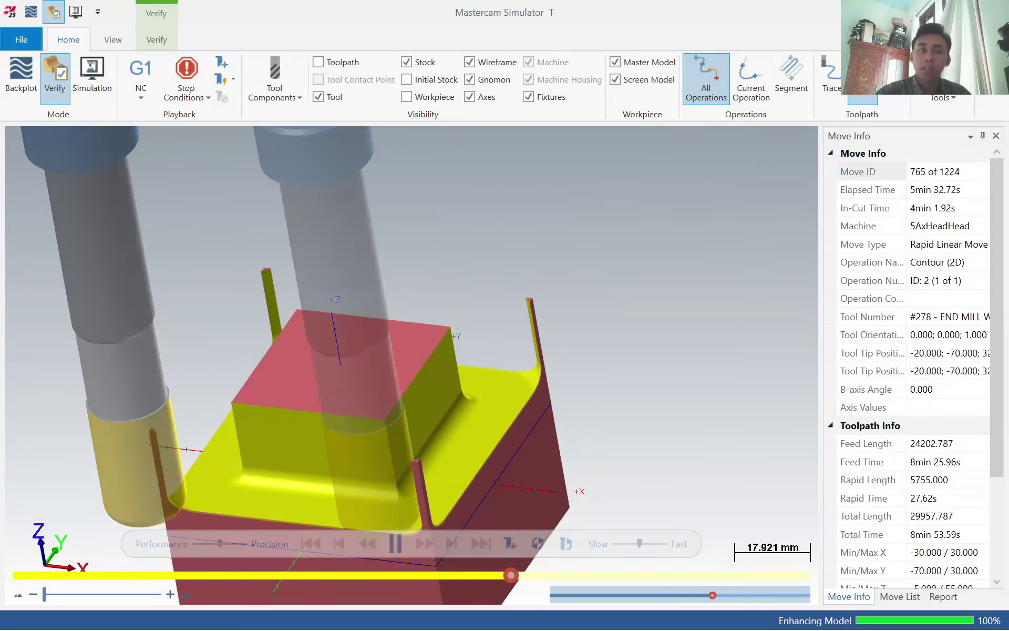
left_click(992, 11)
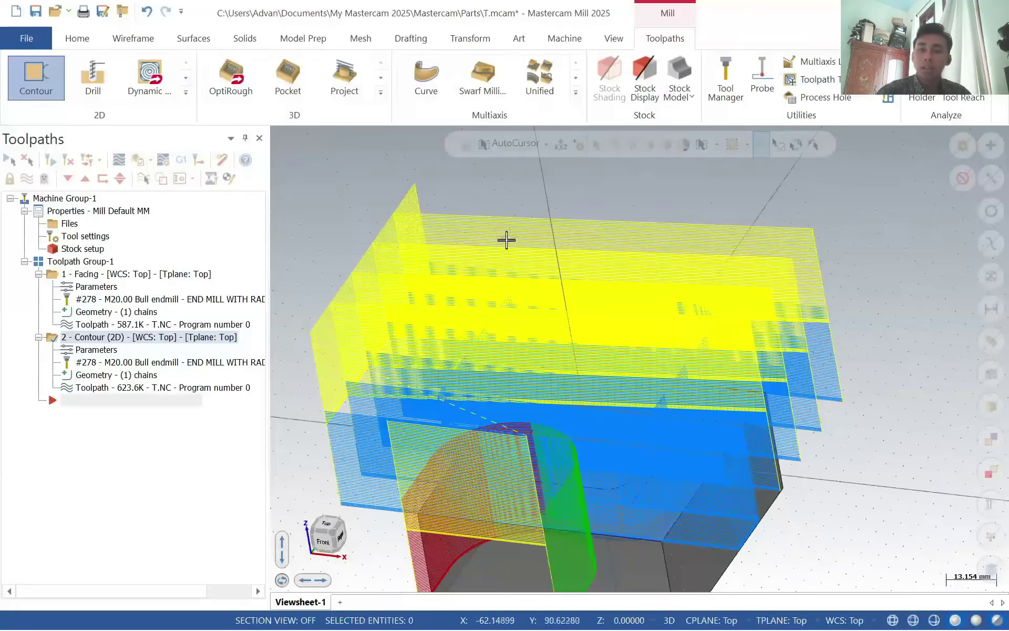
left_click(326, 524)
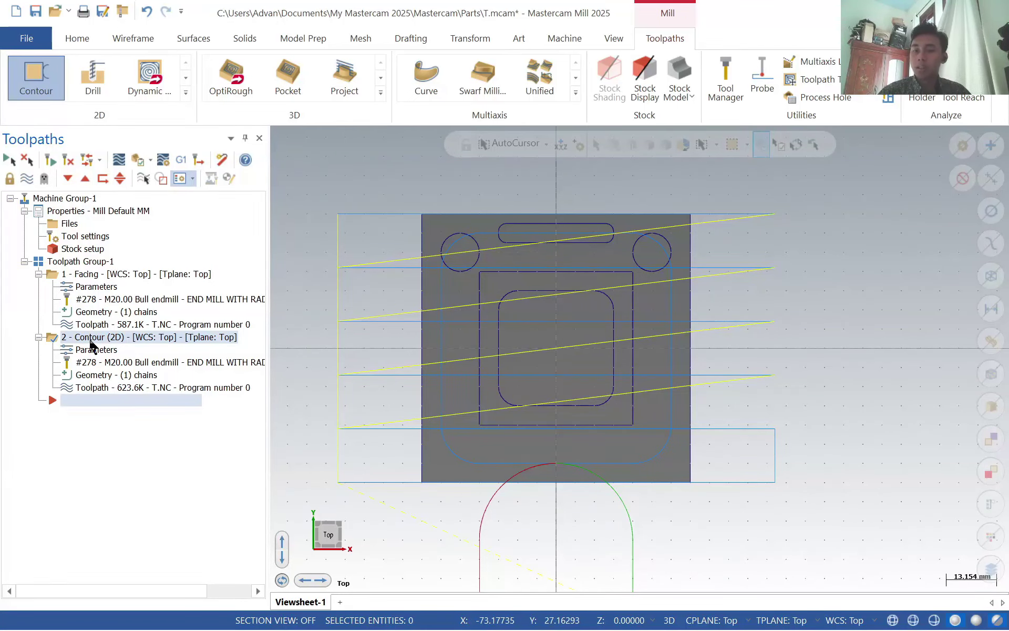
- Start a 2D Pocket toolpath using the inner rounded square as its chain
left_click(187, 78)
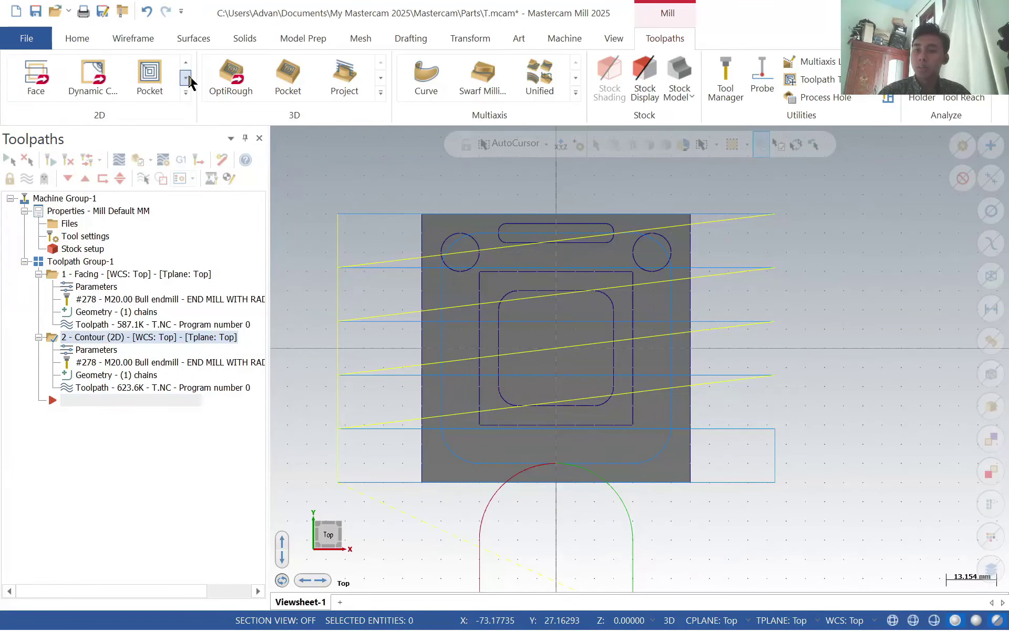
left_click(150, 79)
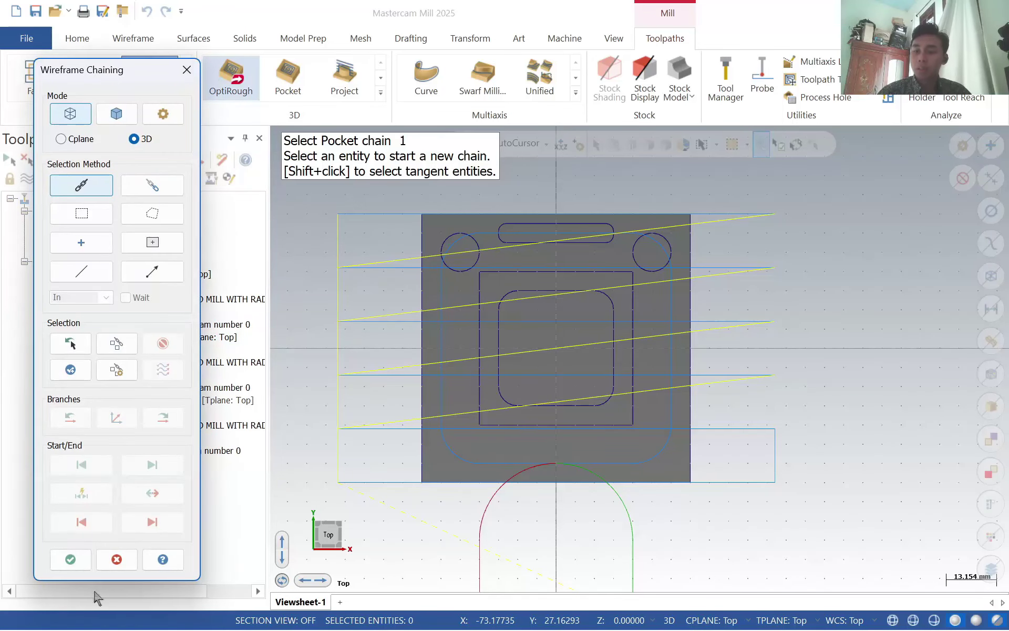
left_click(611, 327)
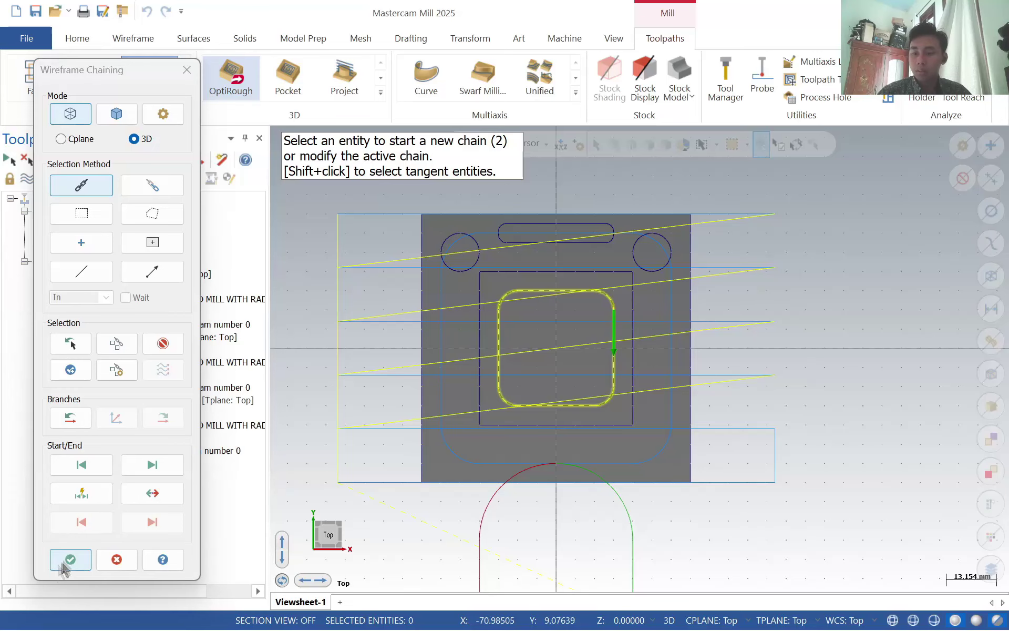
left_click(68, 561)
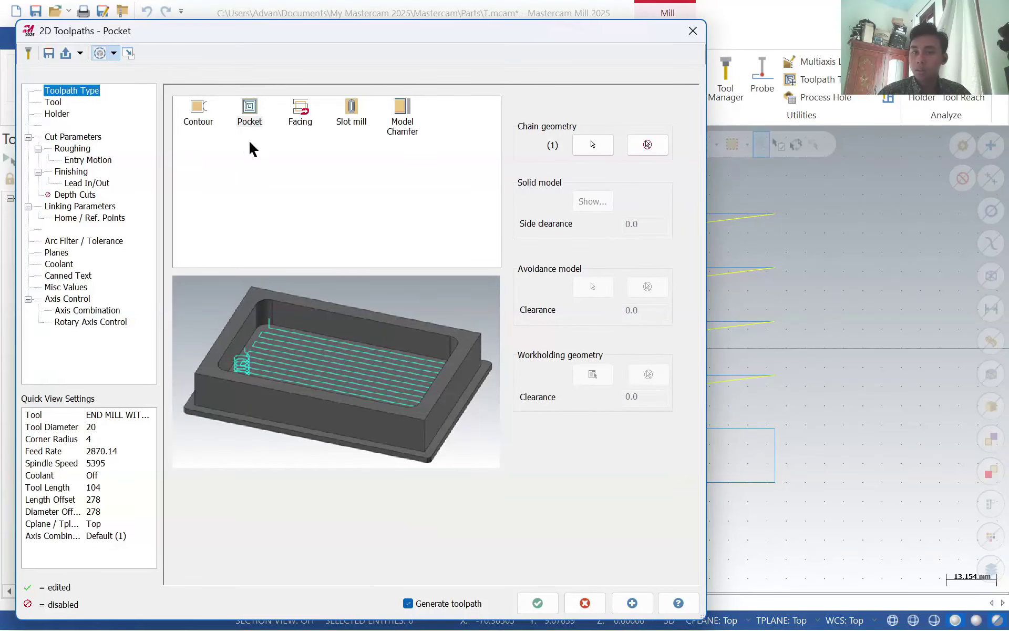
- Set the stock to leave on walls and floors to 0 in the pocket cut parameters
left_click(51, 103)
left_click(56, 114)
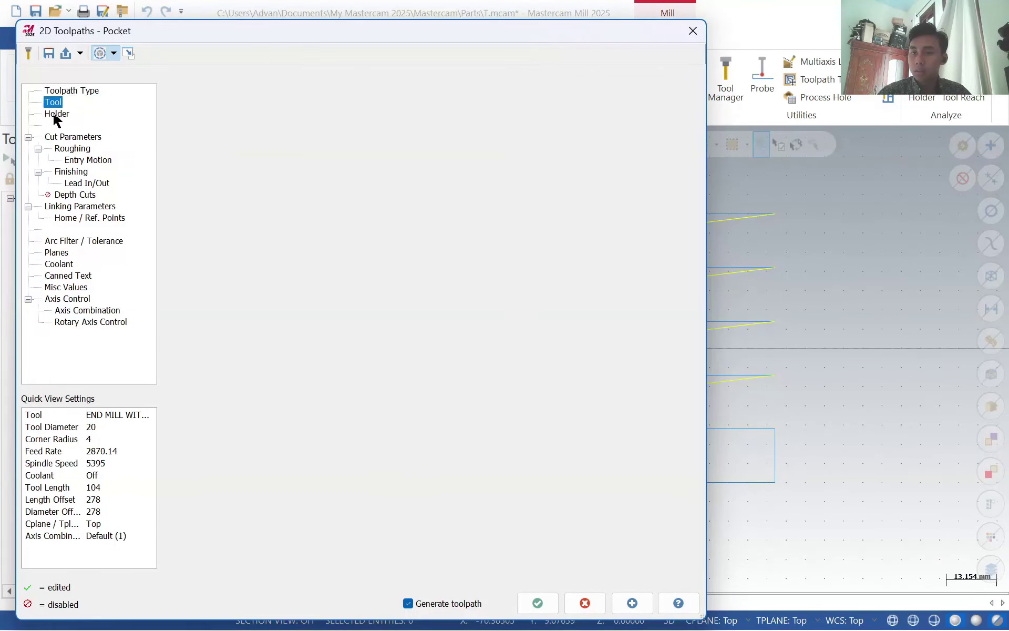
left_click(70, 137)
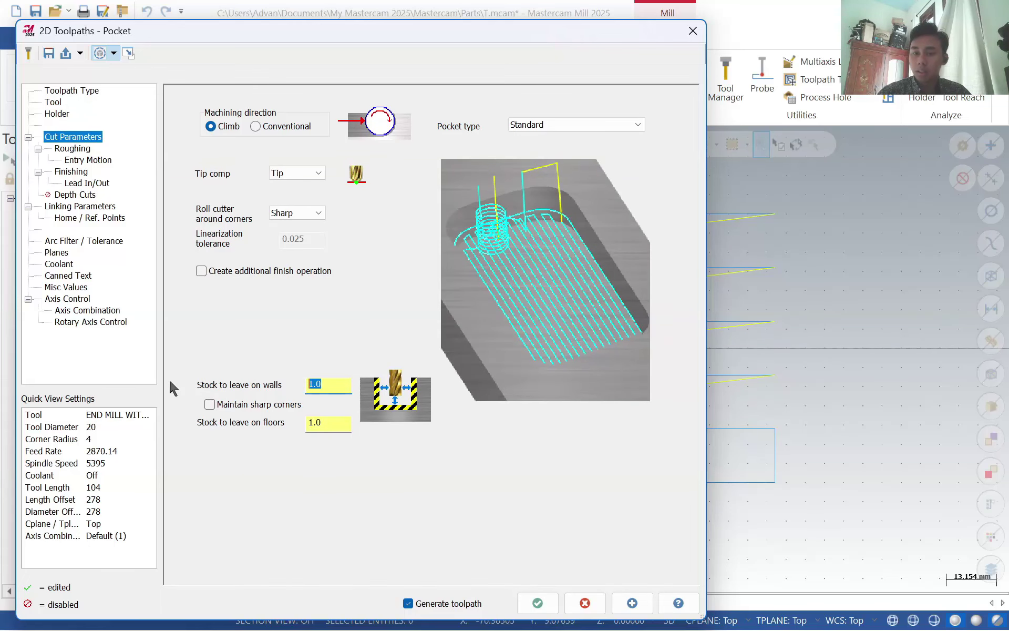
key("Tab")
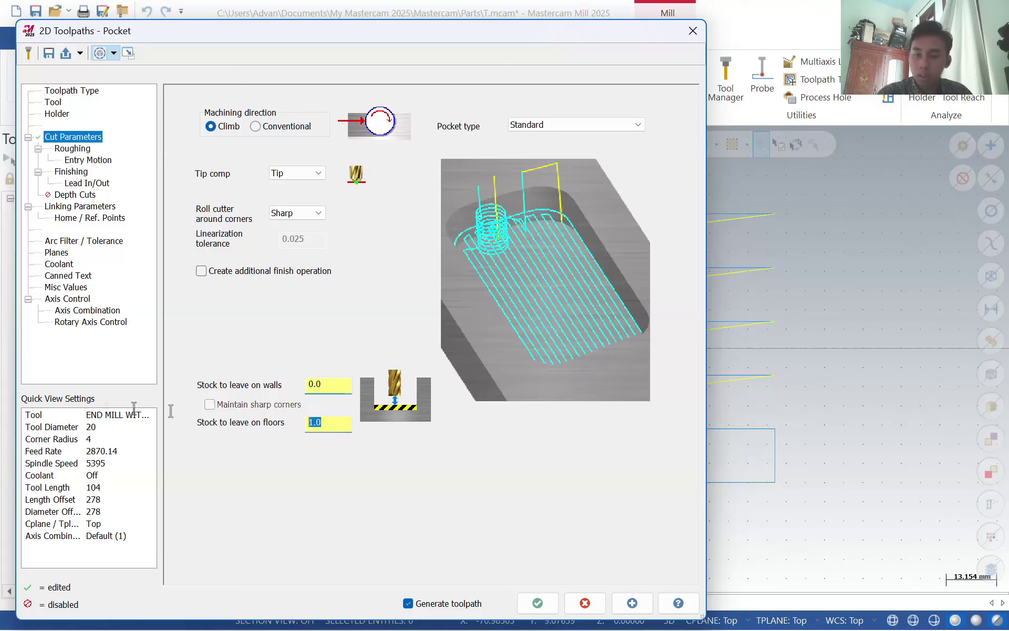
key("Return")
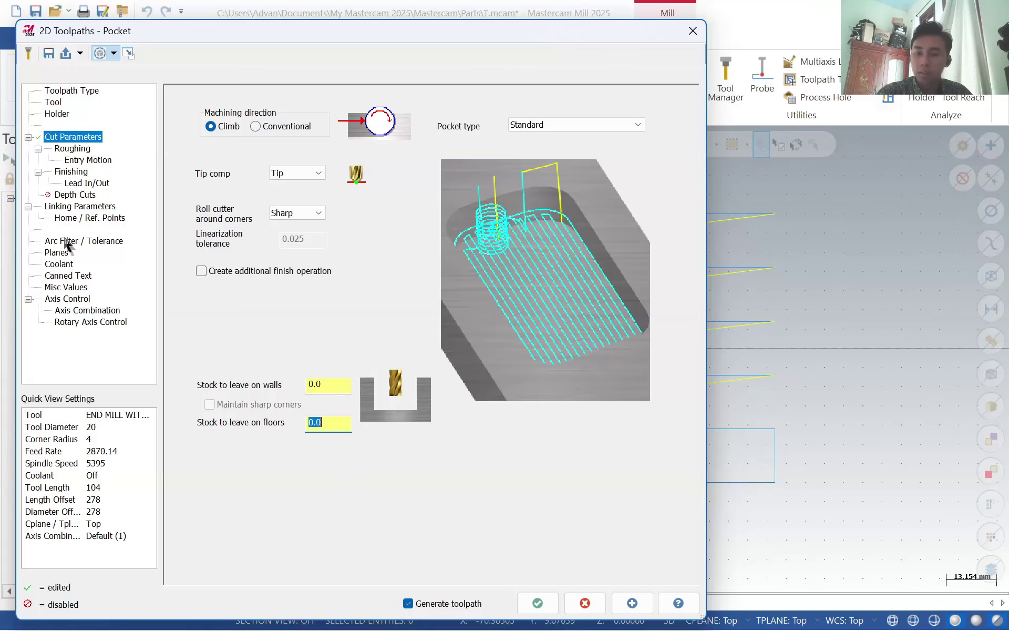
- Choose Zigzag as the pocket's roughing method and review the entry motion, finishing and lead in/out settings
left_click(74, 149)
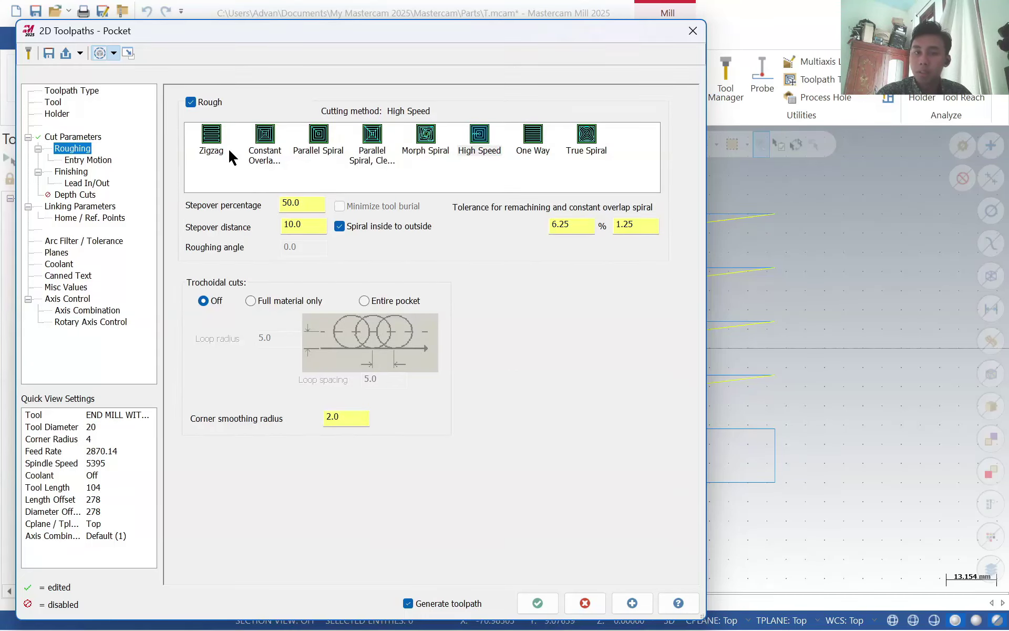
left_click(213, 147)
left_click(94, 161)
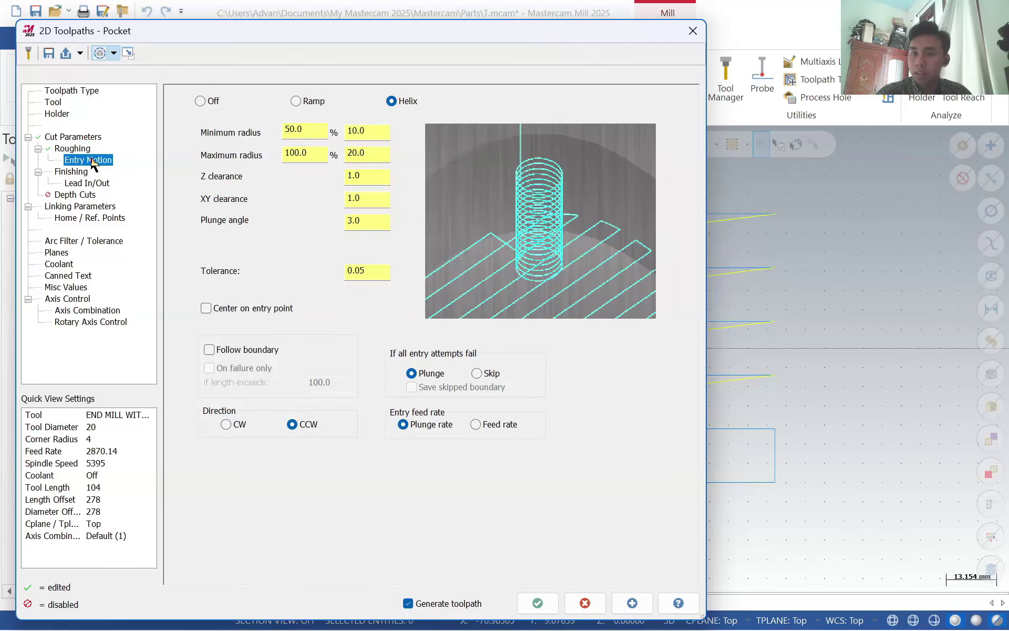
left_click(75, 174)
left_click(83, 183)
left_click(76, 174)
left_click(85, 185)
- Enable depth cuts for the pocket with a maximum rough step of 0.5 and 3 finish cuts at a 0.25 step
left_click(91, 198)
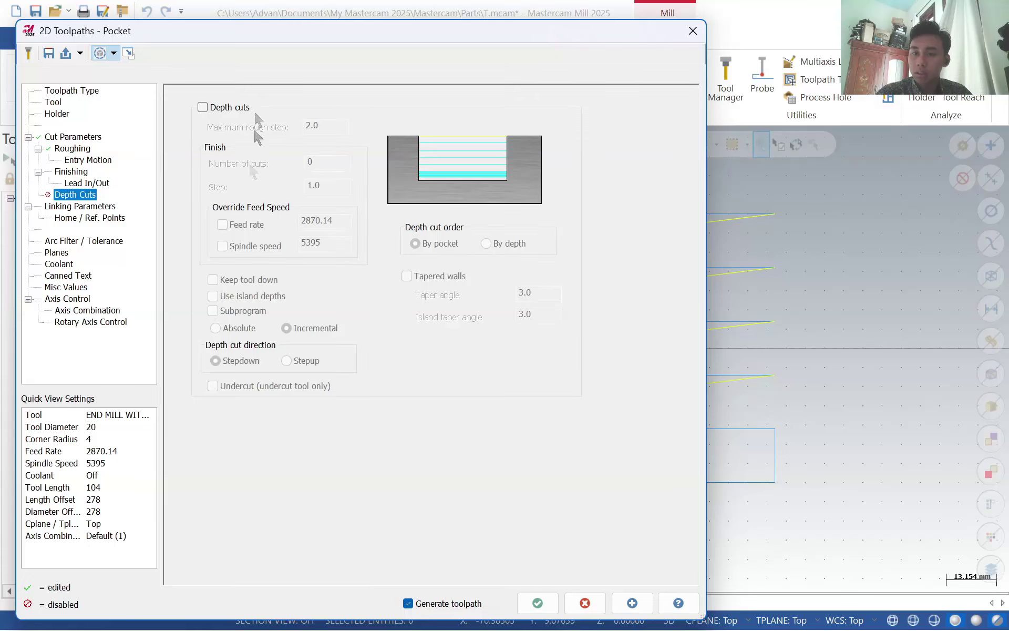
left_click(202, 107)
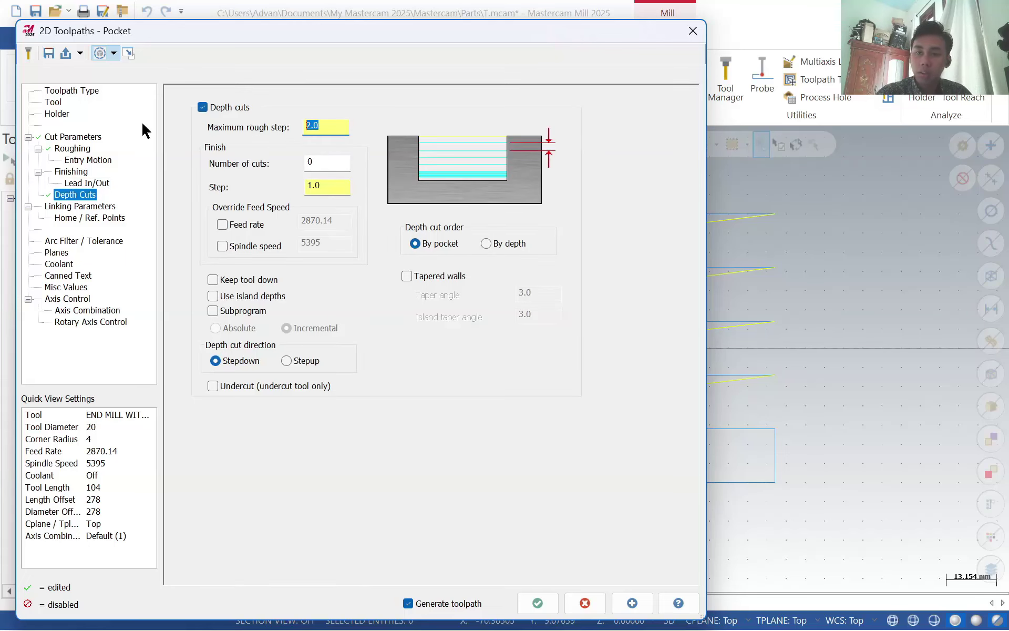
type("0.5")
key("Tab")
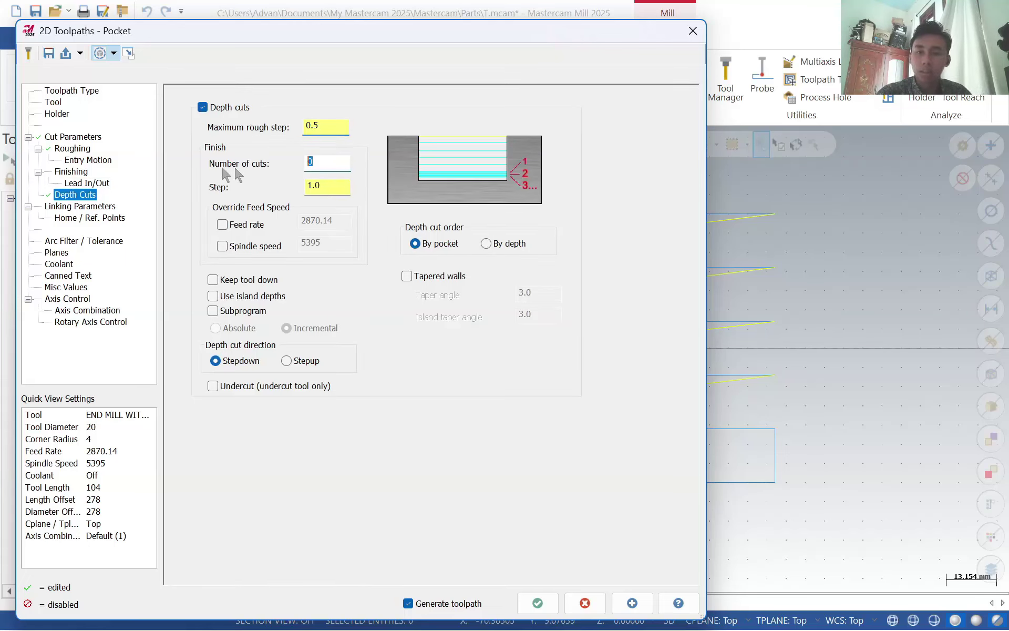
type("3")
key("Tab")
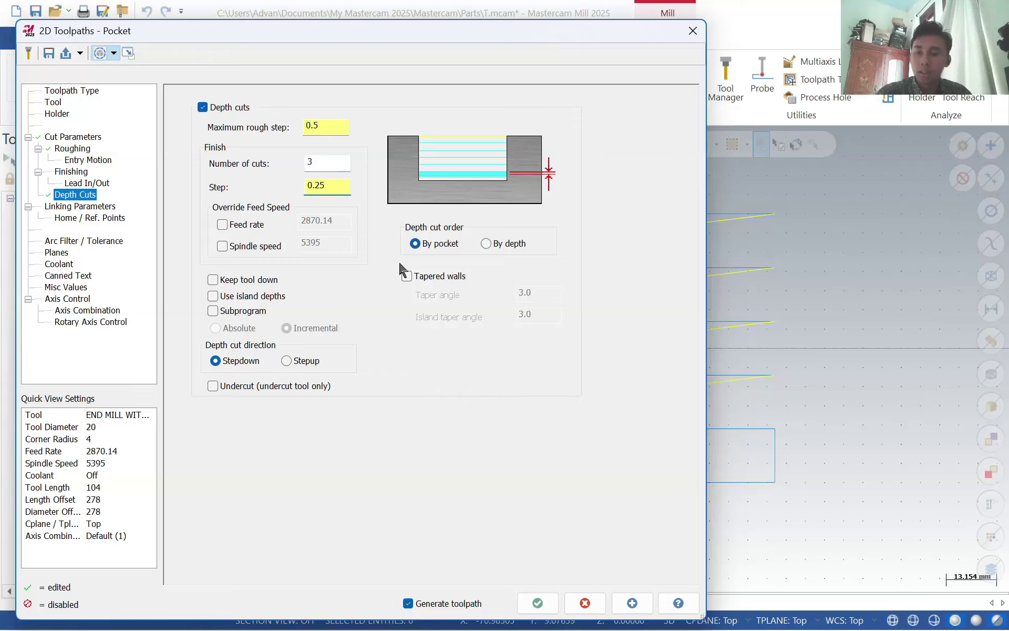
- Set the pocket's linking depth to -5 incremental and generate the toolpath
left_click(82, 209)
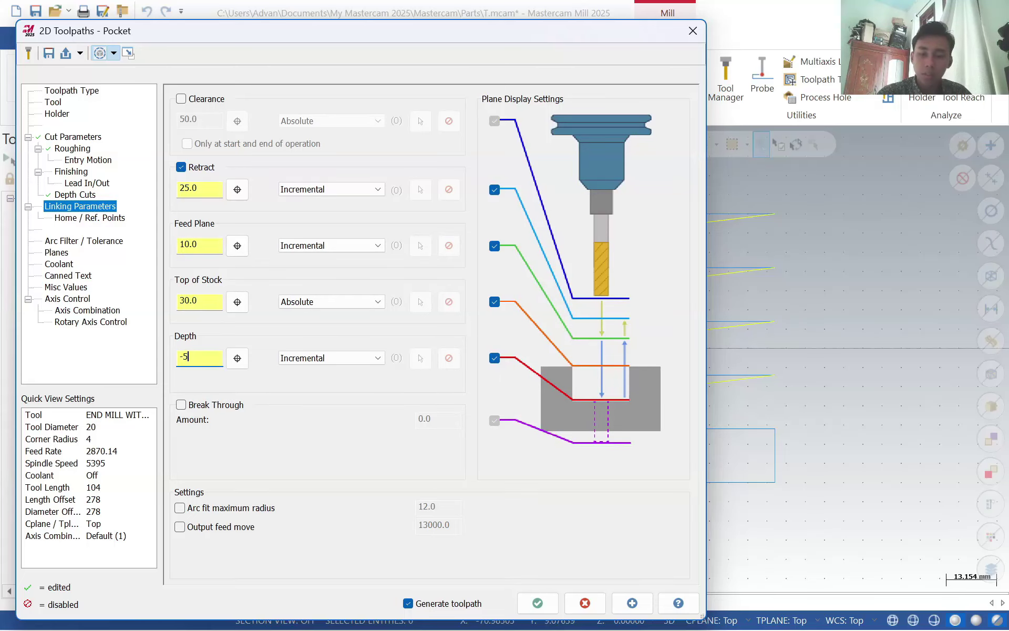
left_click(554, 603)
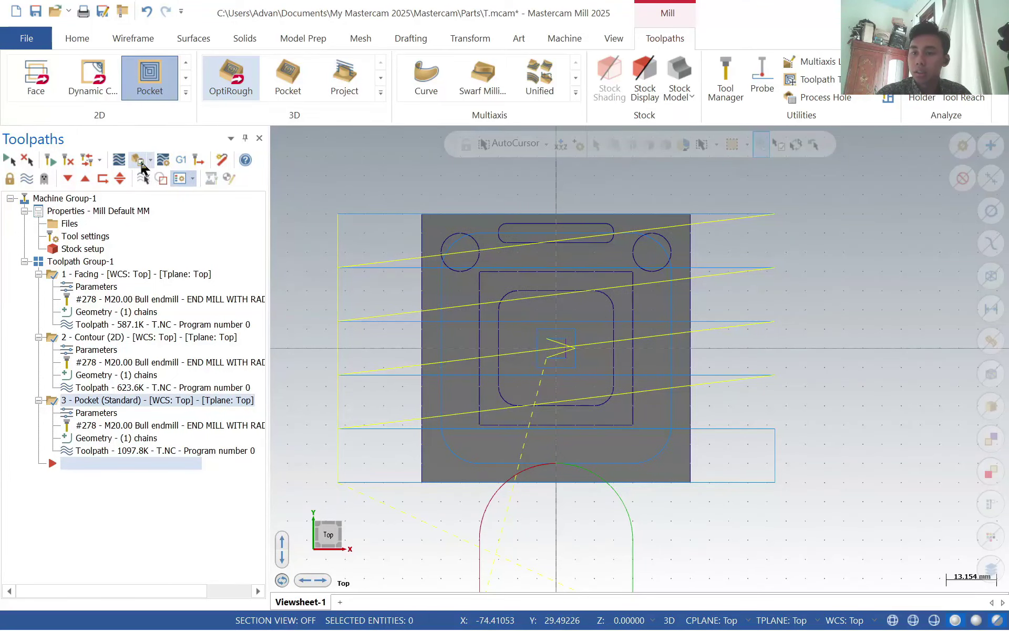
- Verify the facing, contour and pocket operations in Mastercam Simulator from a tilted view zoomed in on the part
left_click(140, 160)
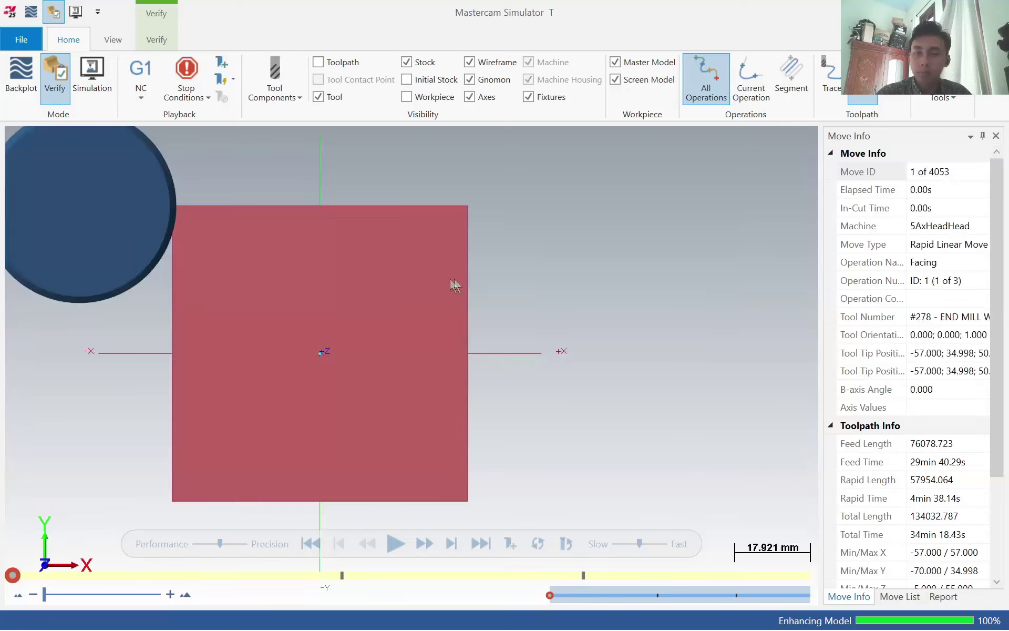
left_click(396, 544)
middle_click_drag(499, 394, 656, 385)
scroll(604, 401, "up", 3)
scroll(655, 385, "up", 6)
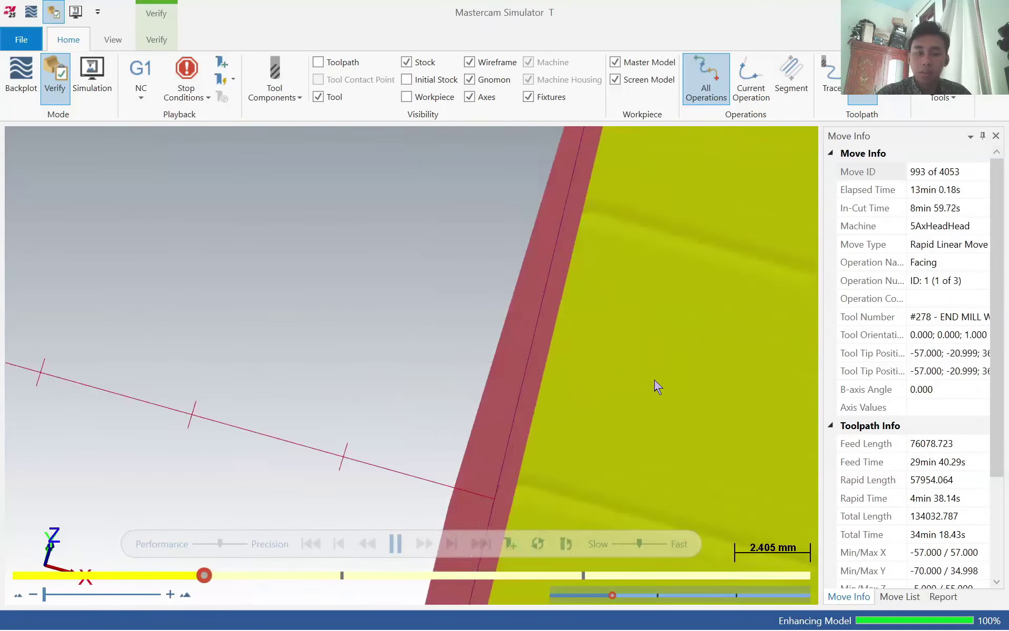
scroll(657, 390, "down", 14)
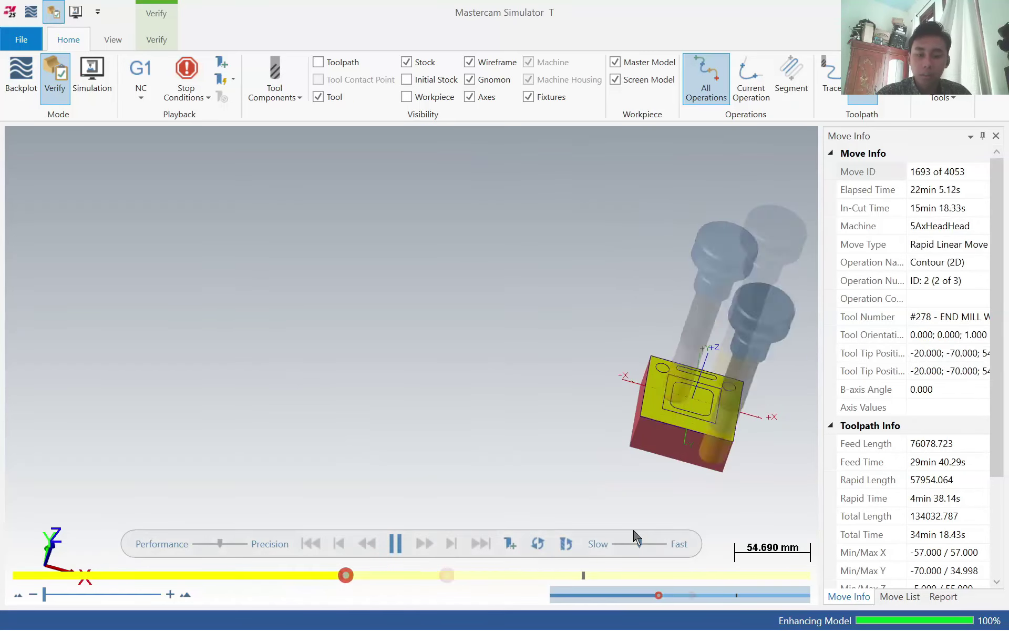
scroll(777, 450, "up", 2)
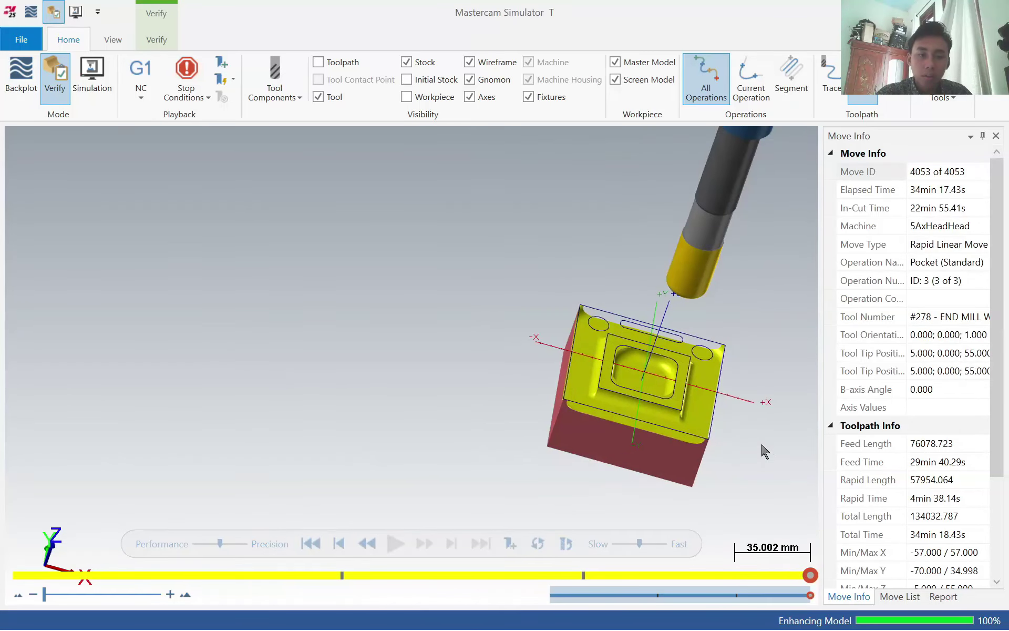
scroll(759, 441, "up", 3)
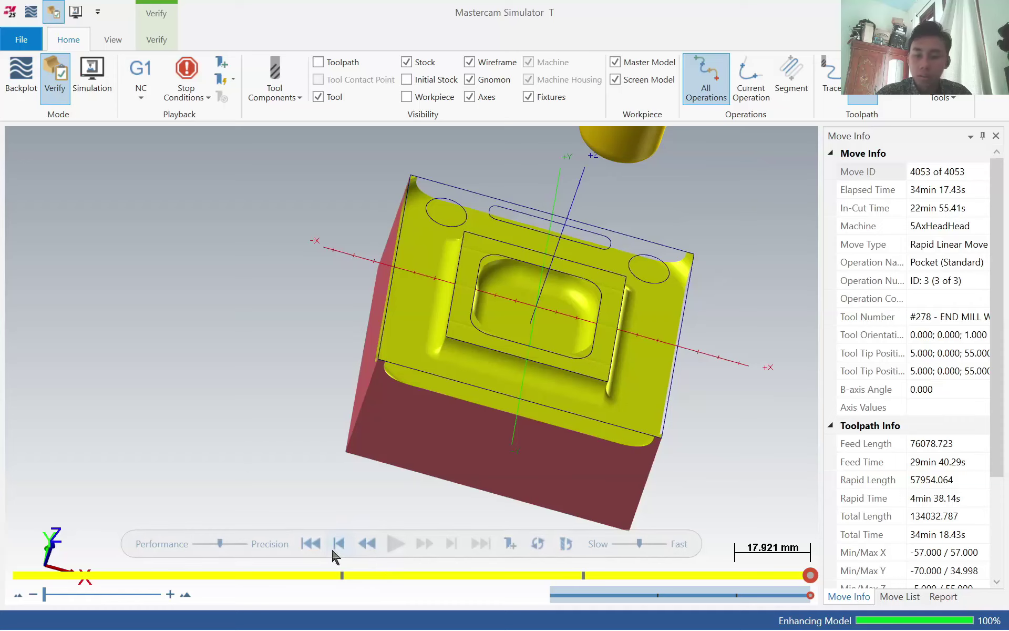
- Replay the verification from the start, inspect the machined pocket, and return to the part's top view in Mastercam
left_click(311, 544)
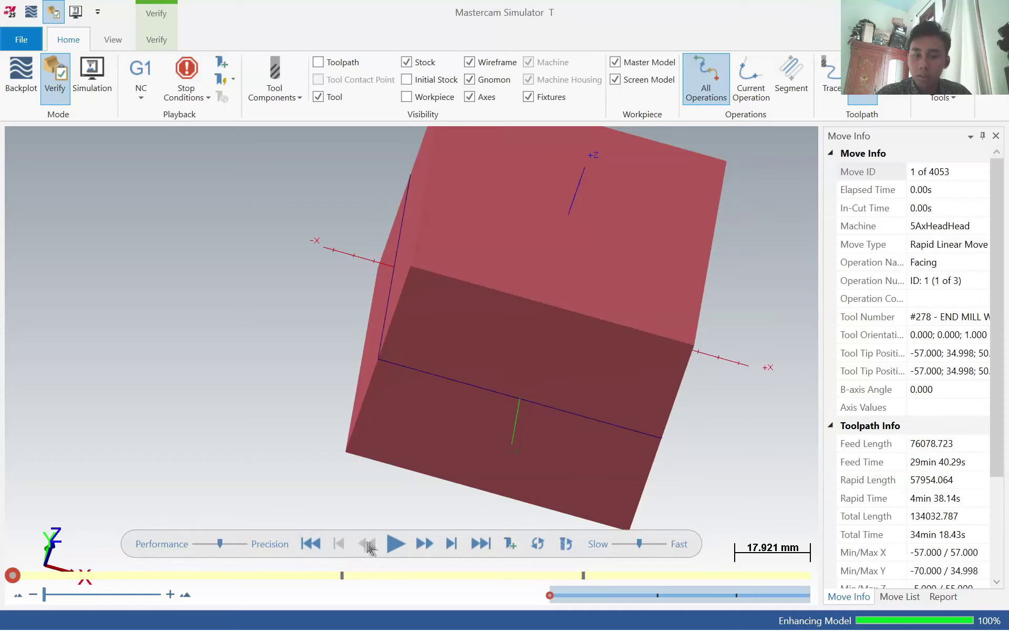
left_click(397, 550)
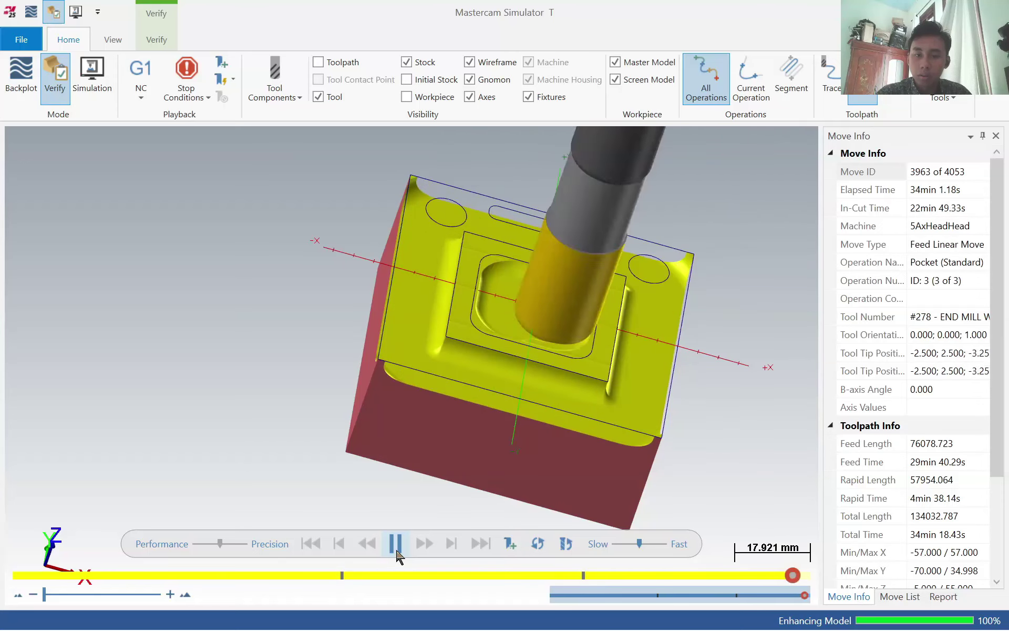
key("alt+7")
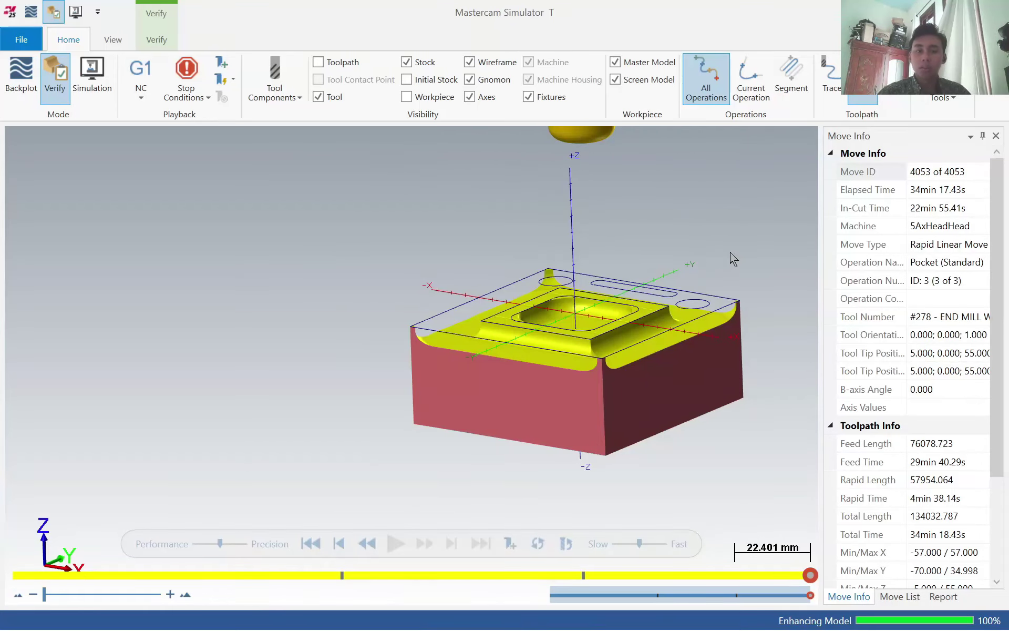
key("alt+Tab")
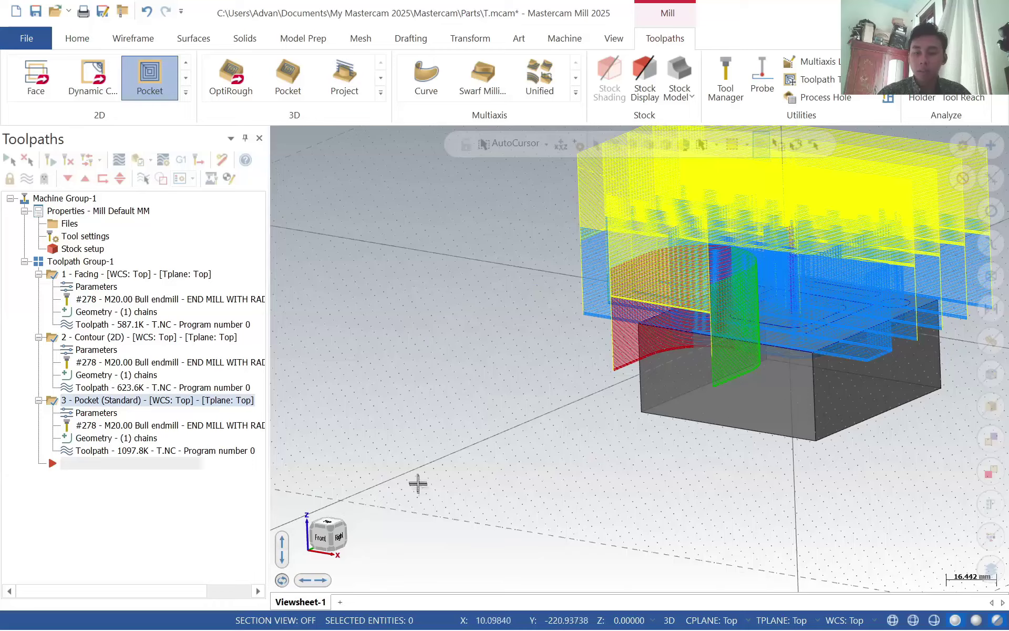
left_click(327, 526)
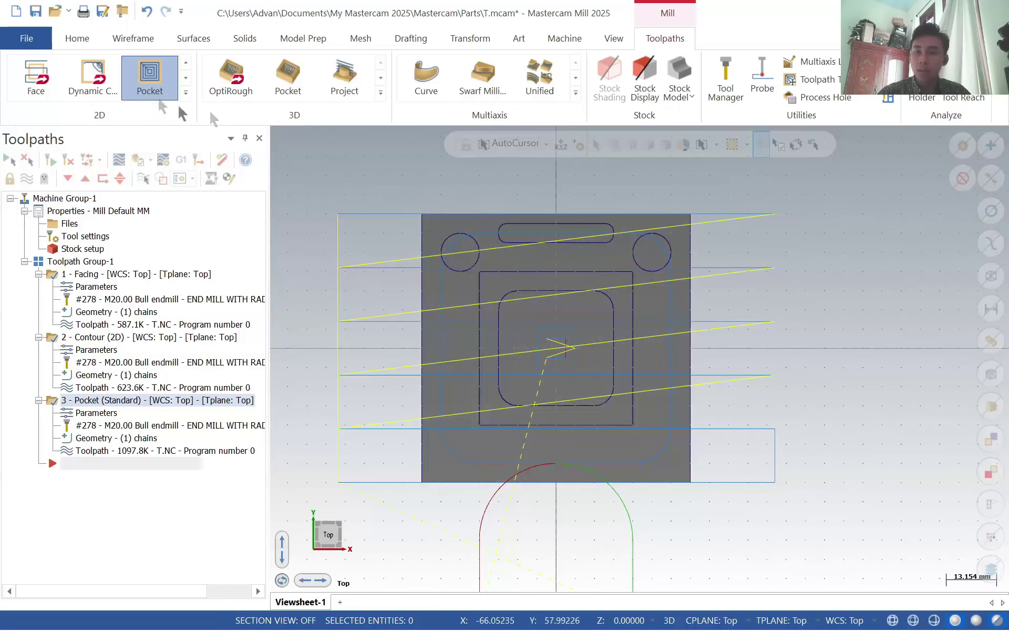
- Start a Slot Mill toolpath using the rounded slot between the two circles as its chain
left_click(186, 77)
left_click(186, 78)
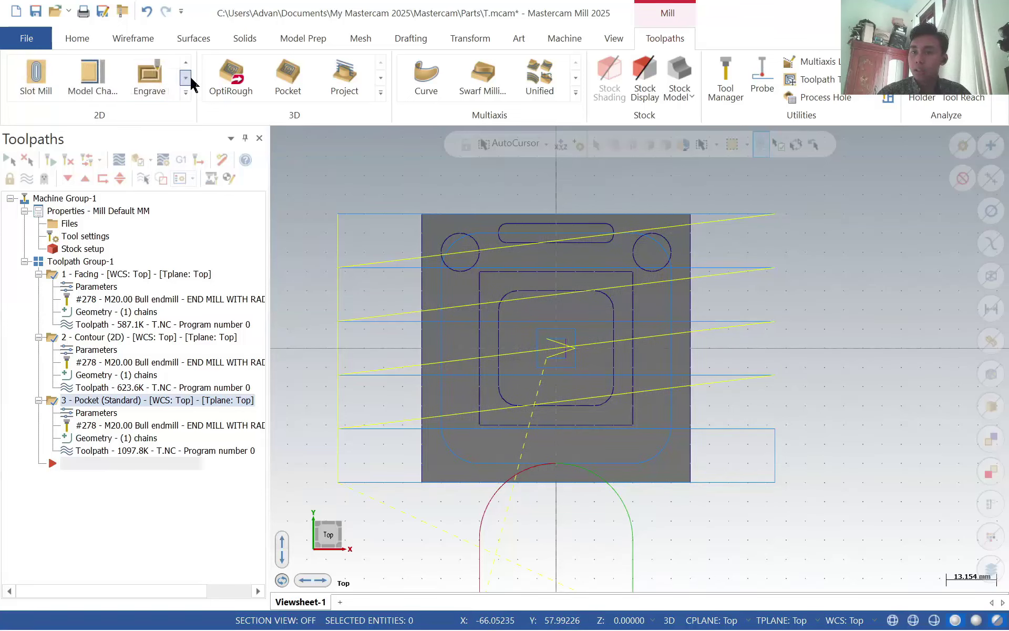
left_click(46, 94)
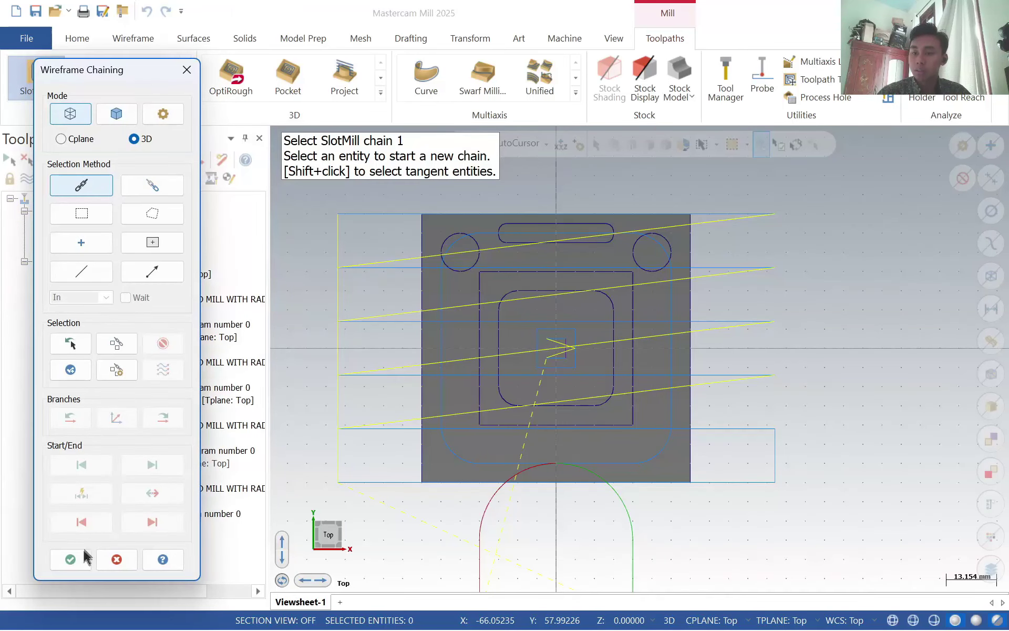
left_click(598, 240)
left_click(68, 558)
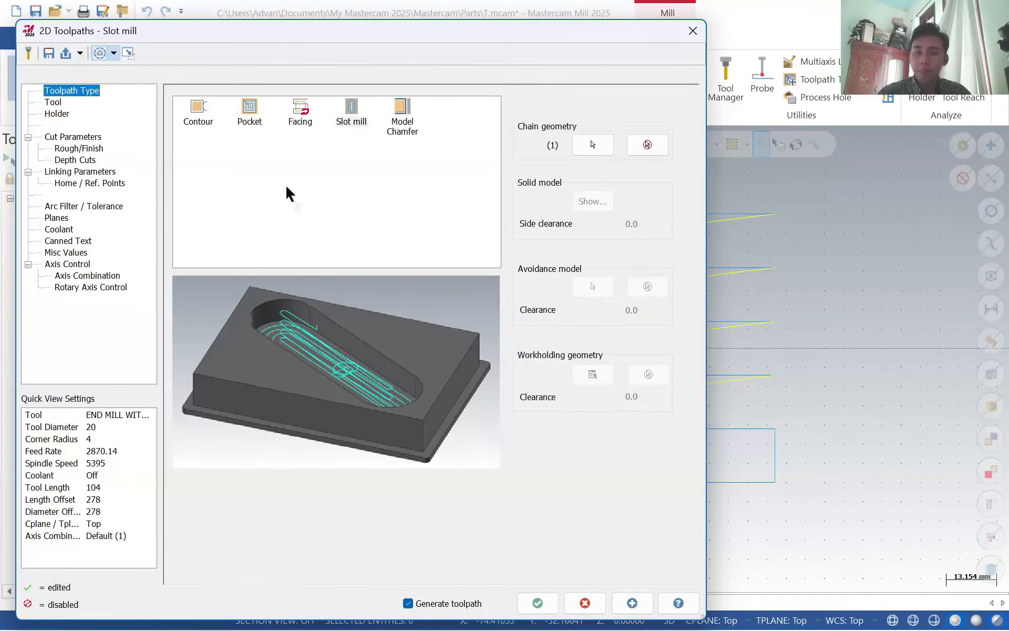
- Select library tool 257, the 3 mm end mill with 0.5 mm corner radius, and assign it holder B2C3-0016
left_click(54, 101)
left_click(59, 114)
left_click(54, 102)
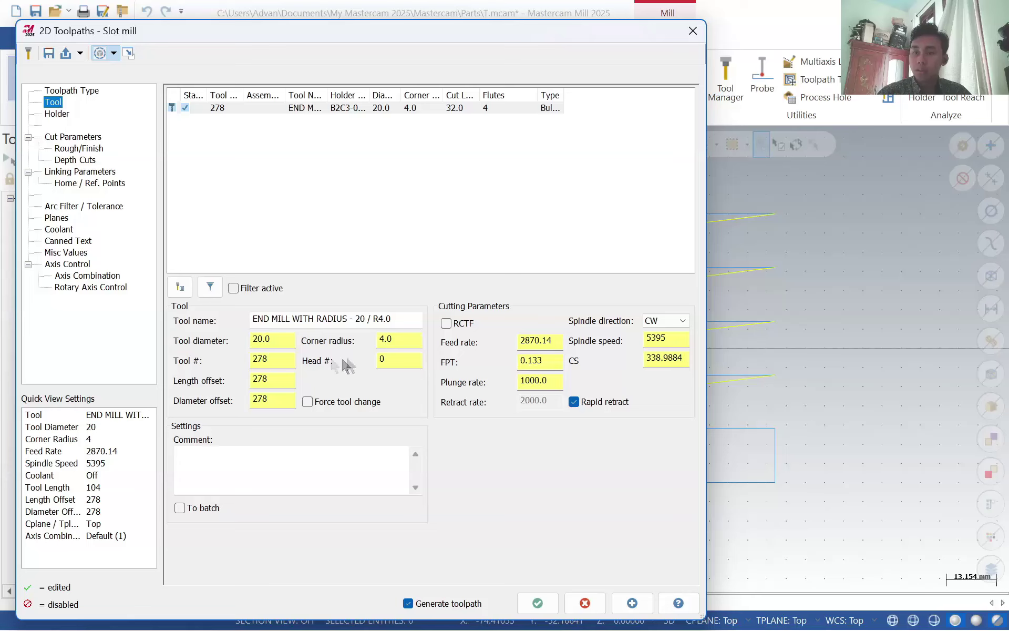
left_click(179, 288)
scroll(200, 373, "down", 20)
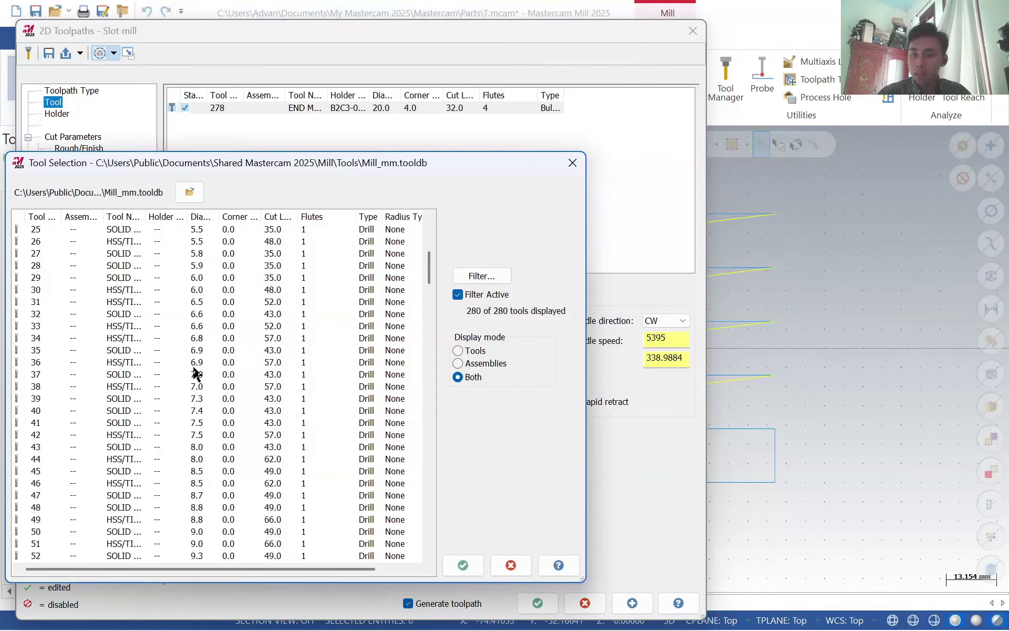
scroll(200, 374, "down", 20)
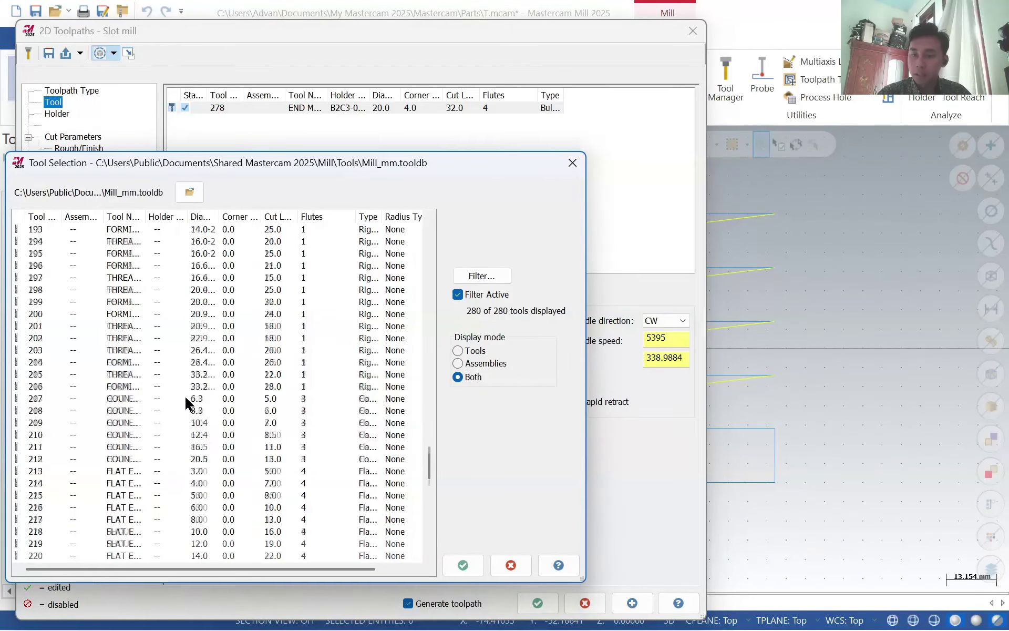
scroll(182, 390, "down", 13)
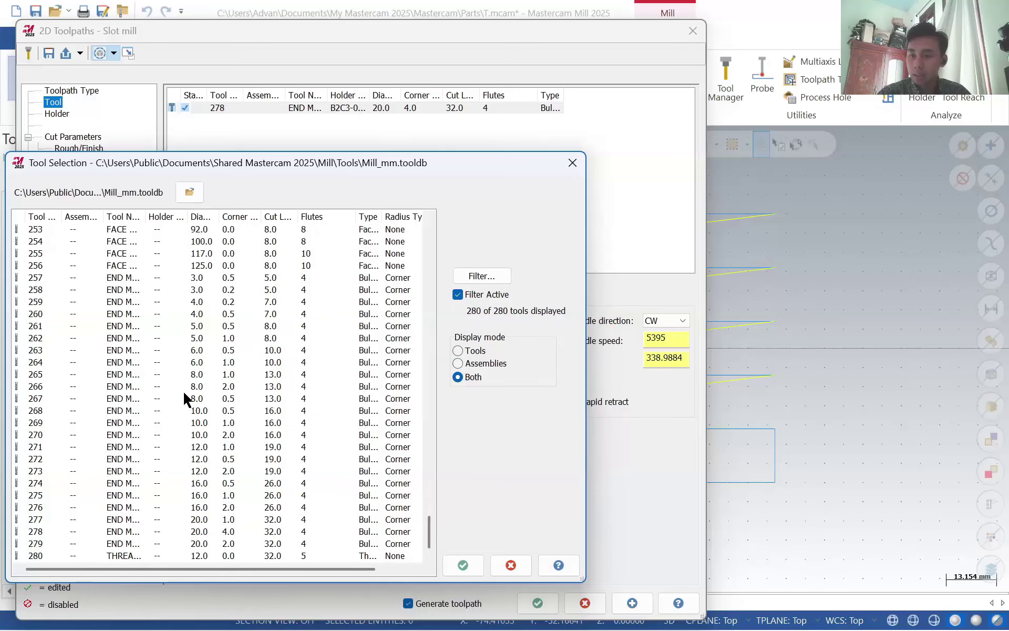
left_click(171, 277)
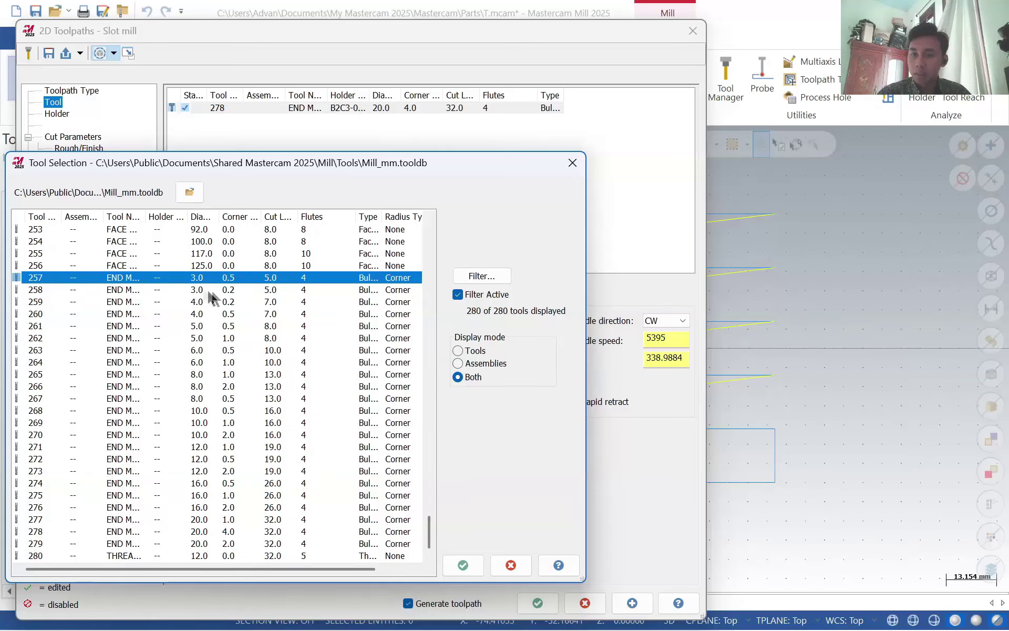
left_click(463, 565)
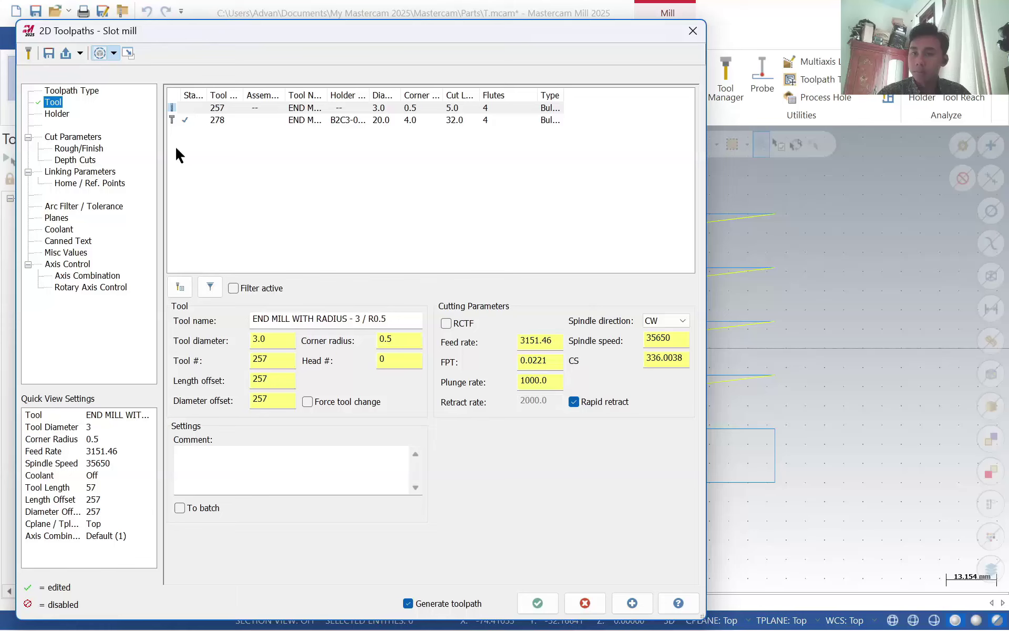
left_click(60, 115)
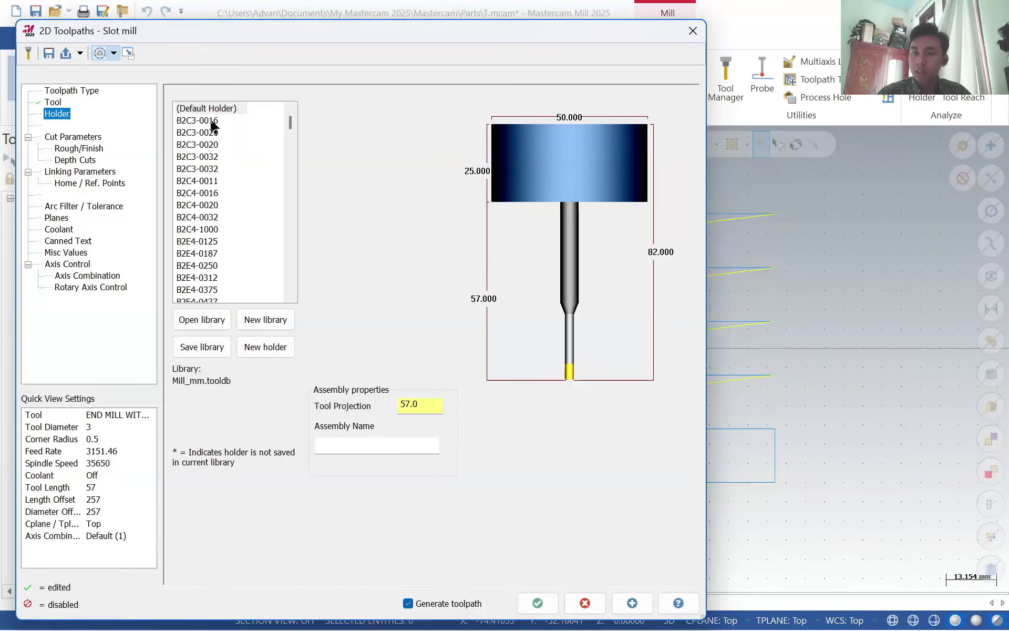
left_click(212, 122)
- Set the stock to leave on walls and floors to 0 in the slot mill cut parameters
left_click(60, 139)
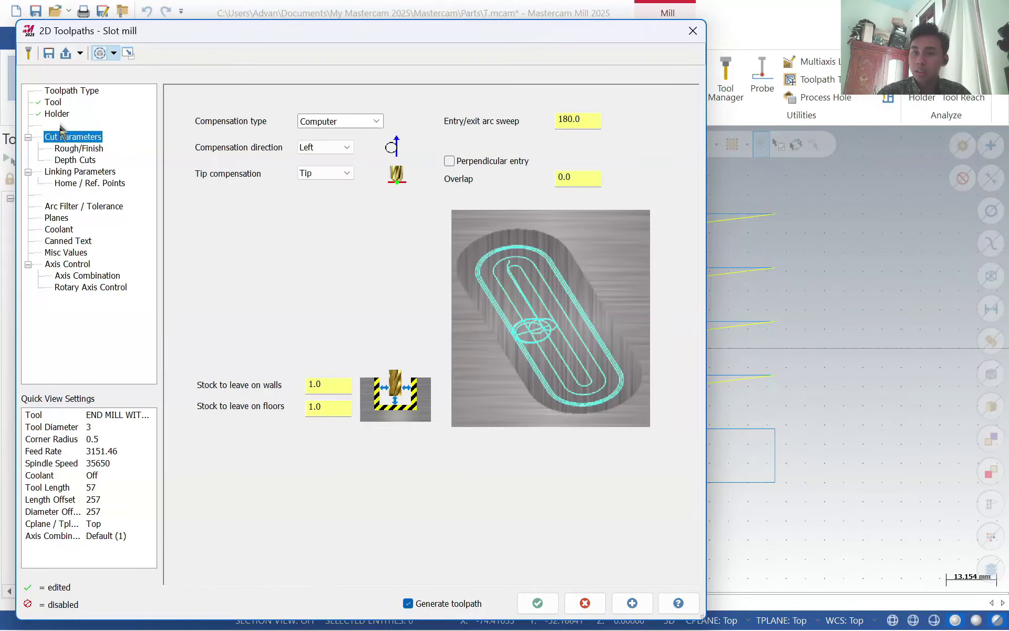
left_click(76, 149)
left_click(74, 137)
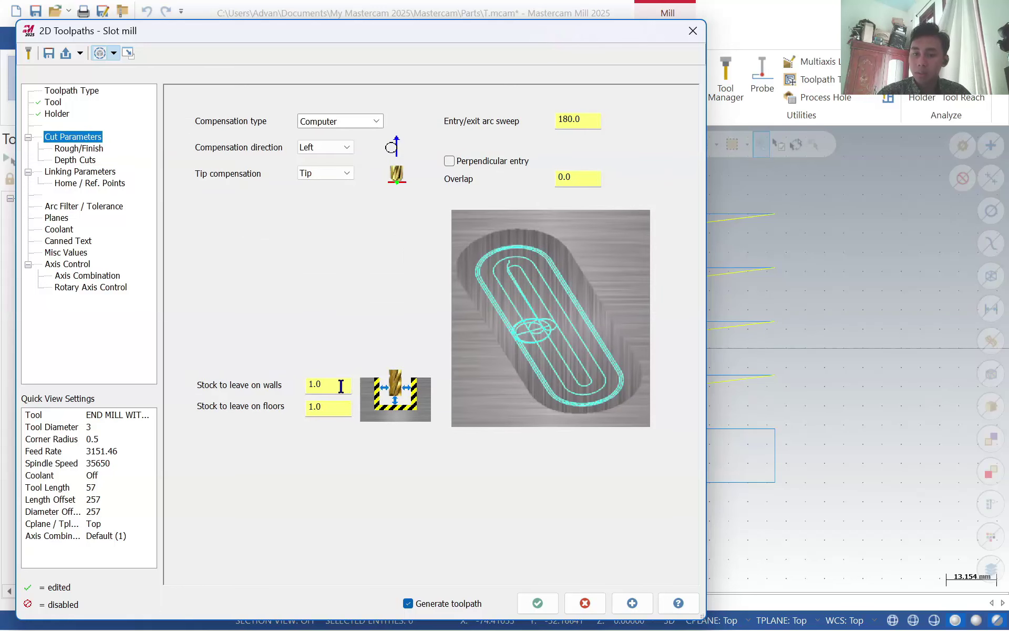
type("0")
key("Tab")
type("0")
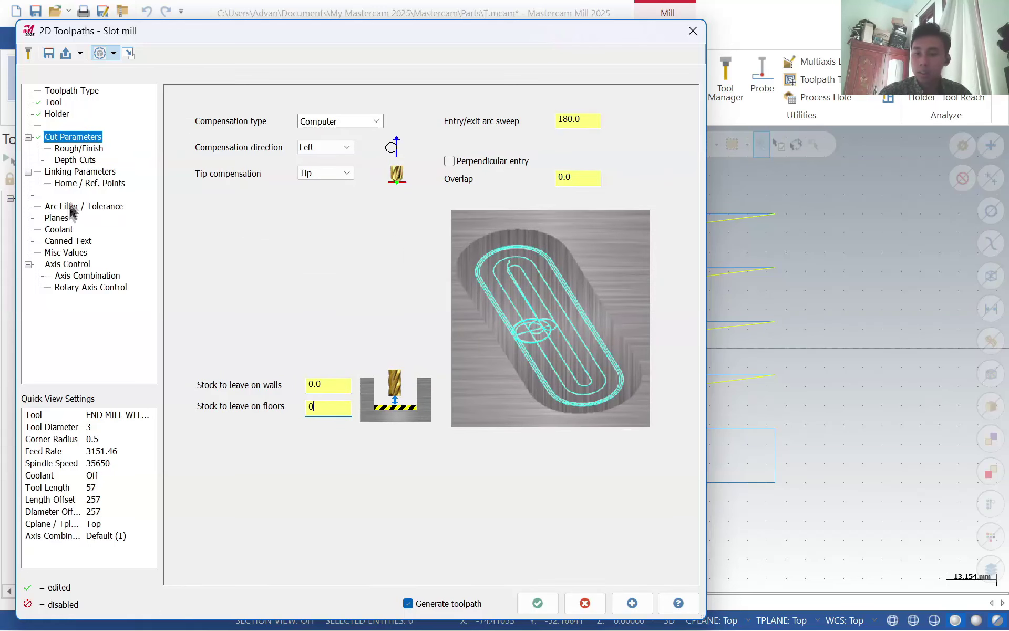
- Enable depth cuts for the slot with a maximum rough step of 0.5 and 3 finish cuts
left_click(94, 150)
left_click(78, 160)
left_click_drag(364, 158, 230, 161)
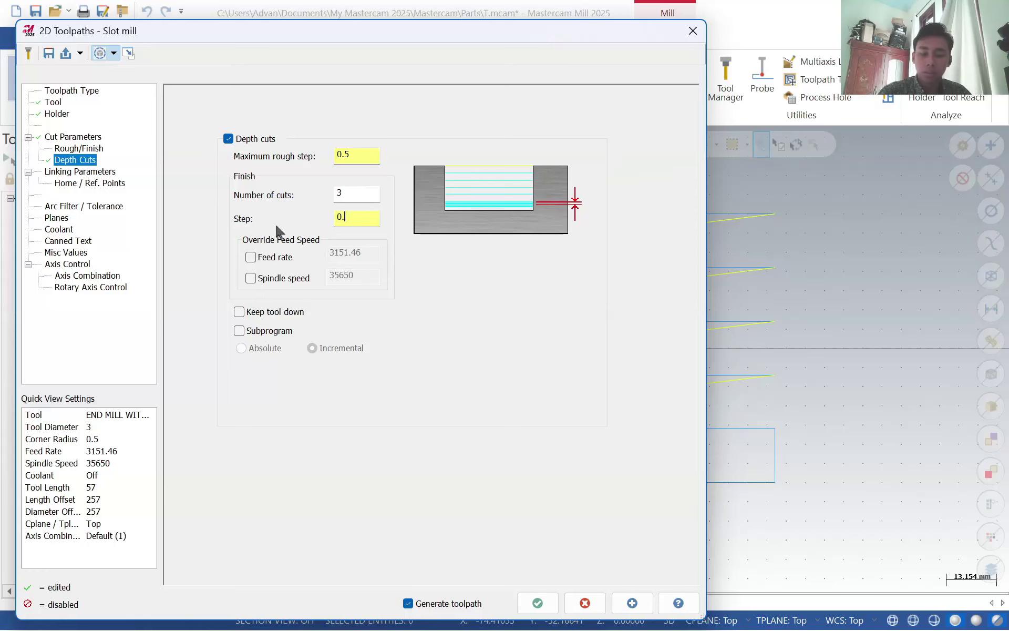
- Set the slot's linking depth to -10 incremental and generate the slot milling toolpath
left_click(105, 184)
left_click(106, 175)
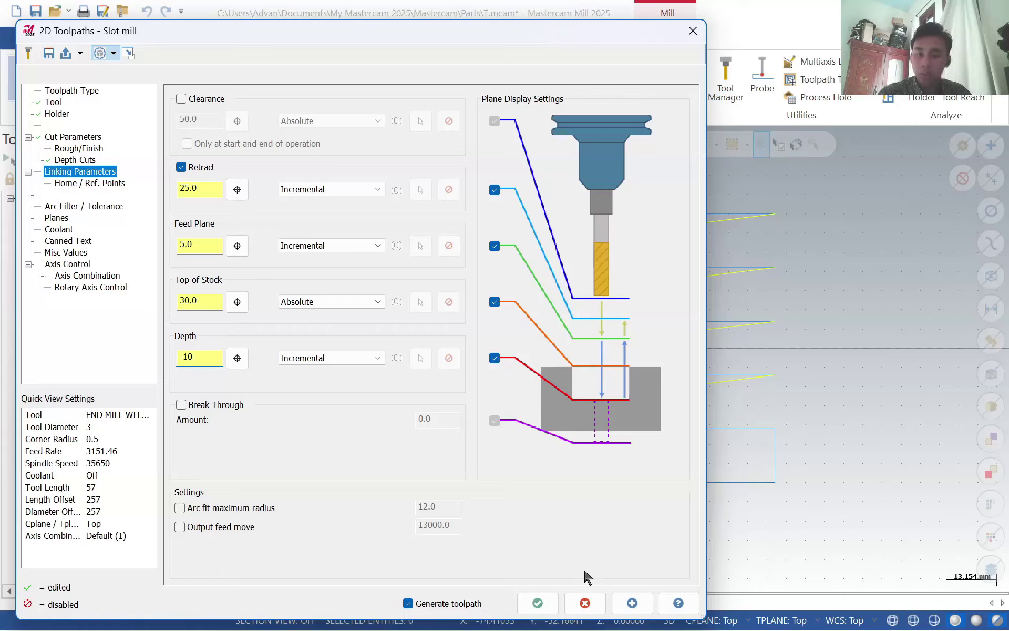
left_click(537, 603)
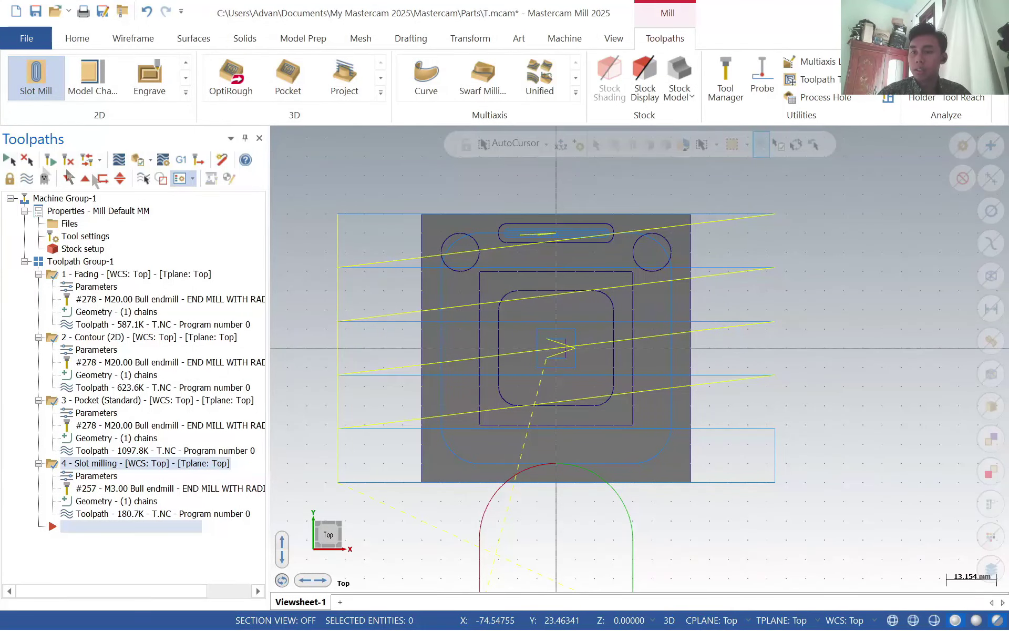
- Verify the facing, contour, pocket and slot toolpaths in the simulator, playing the full run on the stock block
left_click(139, 161)
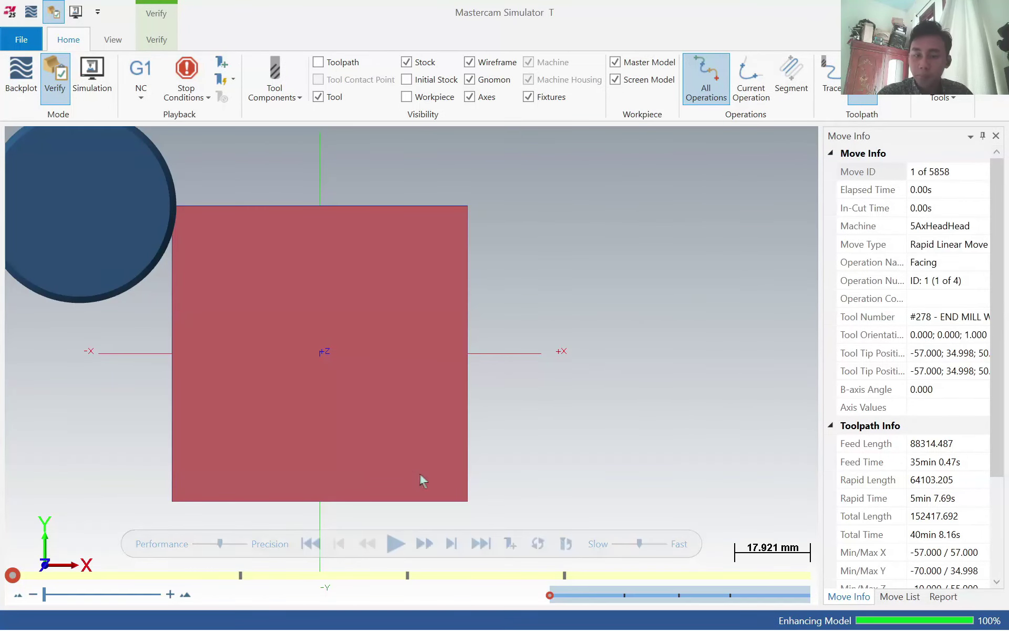
scroll(295, 373, "up", 2)
scroll(295, 372, "down", 4)
middle_click_drag(293, 372, 281, 351)
left_click(395, 543)
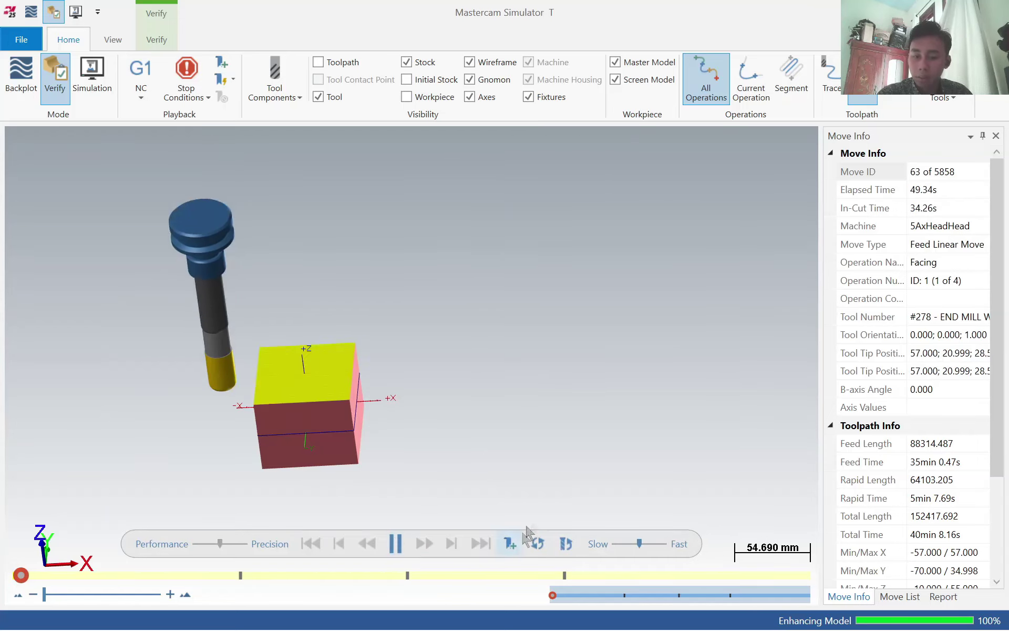
scroll(332, 412, "up", 6)
scroll(332, 418, "down", 1)
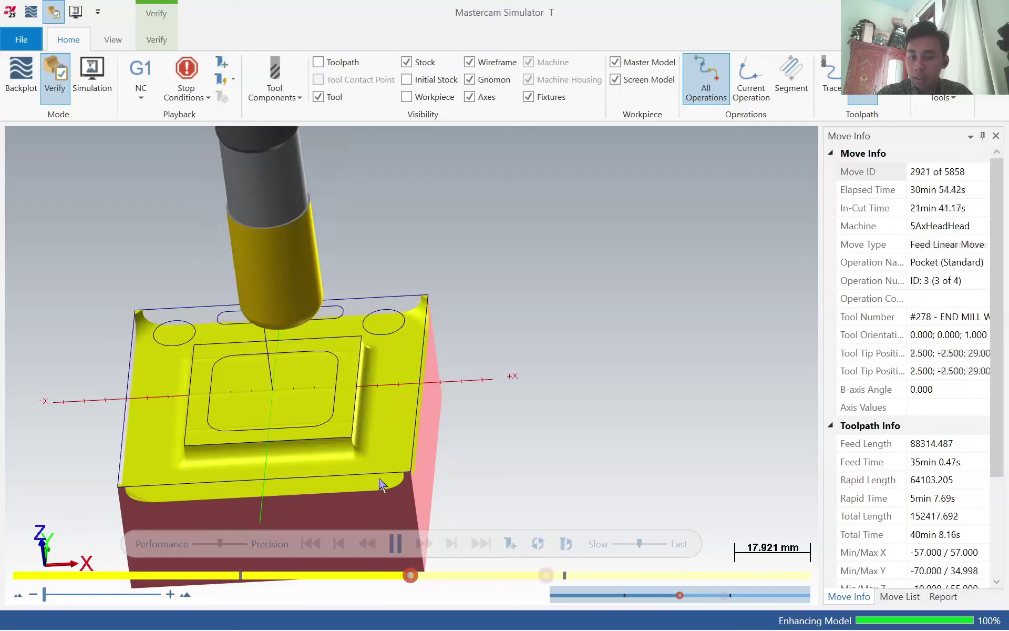
scroll(381, 484, "up", 1)
scroll(381, 484, "down", 2)
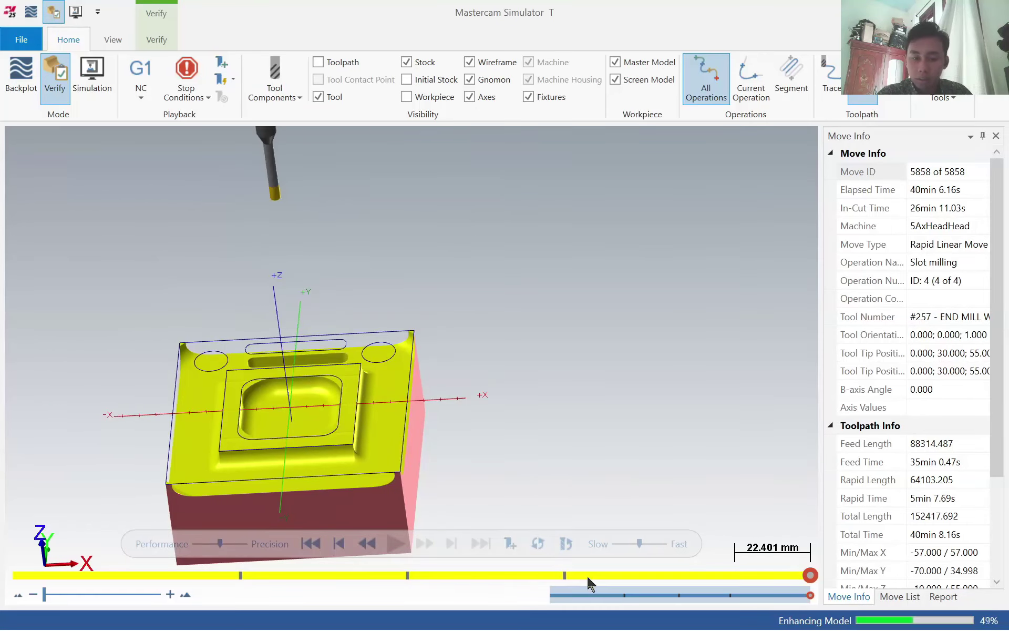
- Replay the machining simulation from the start at a slower speed, examine the contour cut from another angle, and close the simulator
left_click(622, 543)
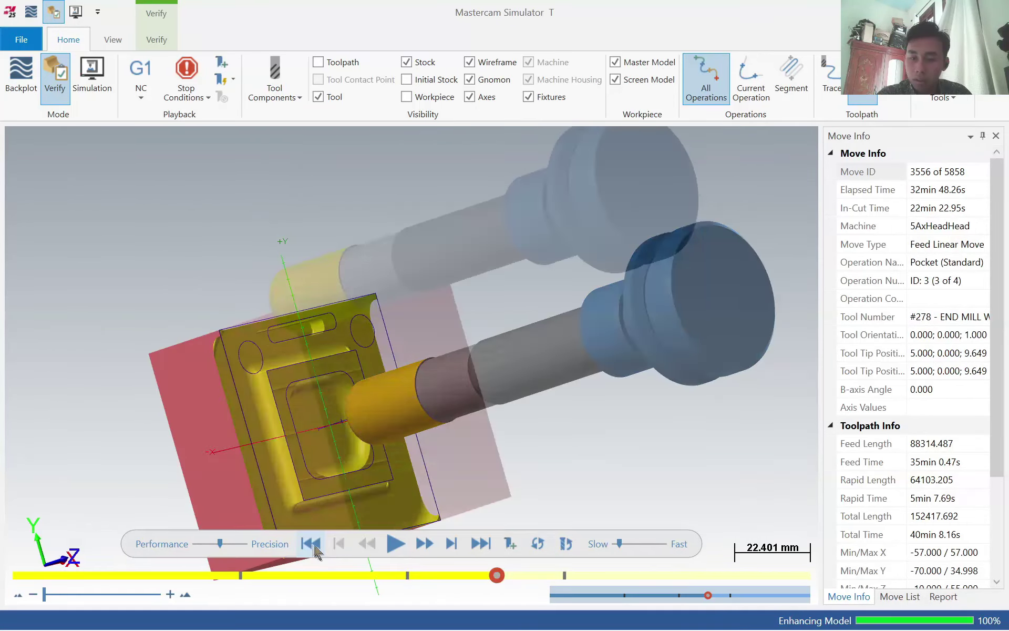
left_click(310, 545)
left_click(390, 545)
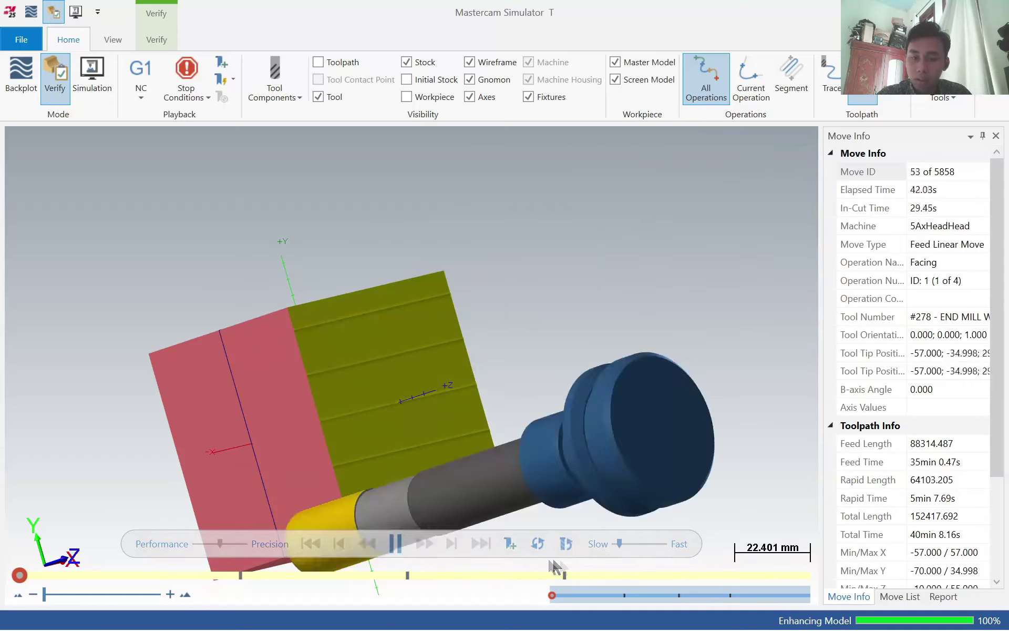
mouse_move(620, 546)
left_mouse_down()
mouse_move(665, 548)
mouse_move(620, 553)
left_mouse_up()
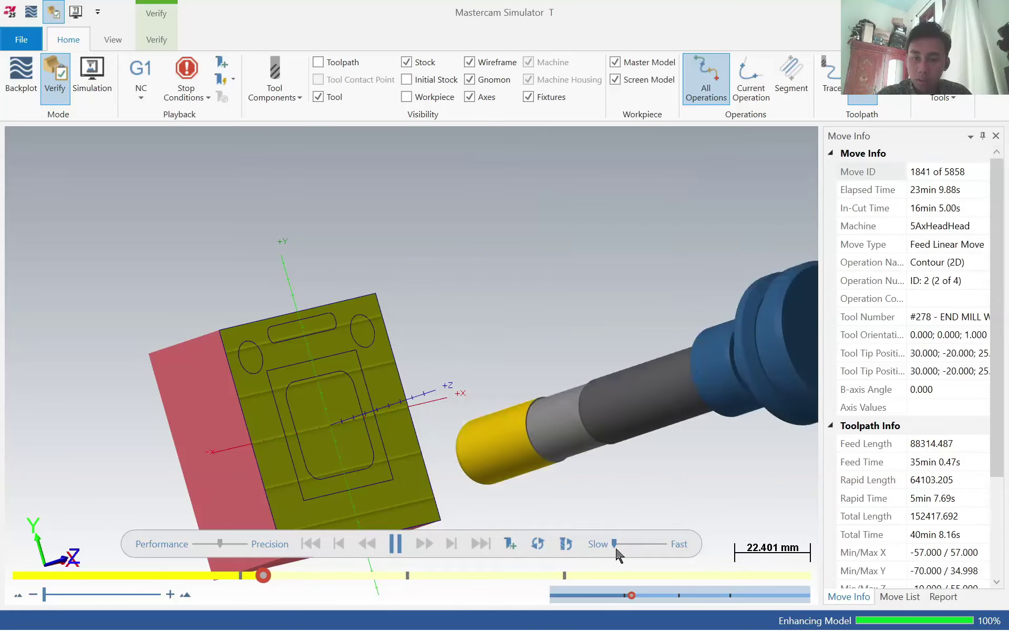
scroll(461, 442, "up", 2)
scroll(461, 447, "down", 4)
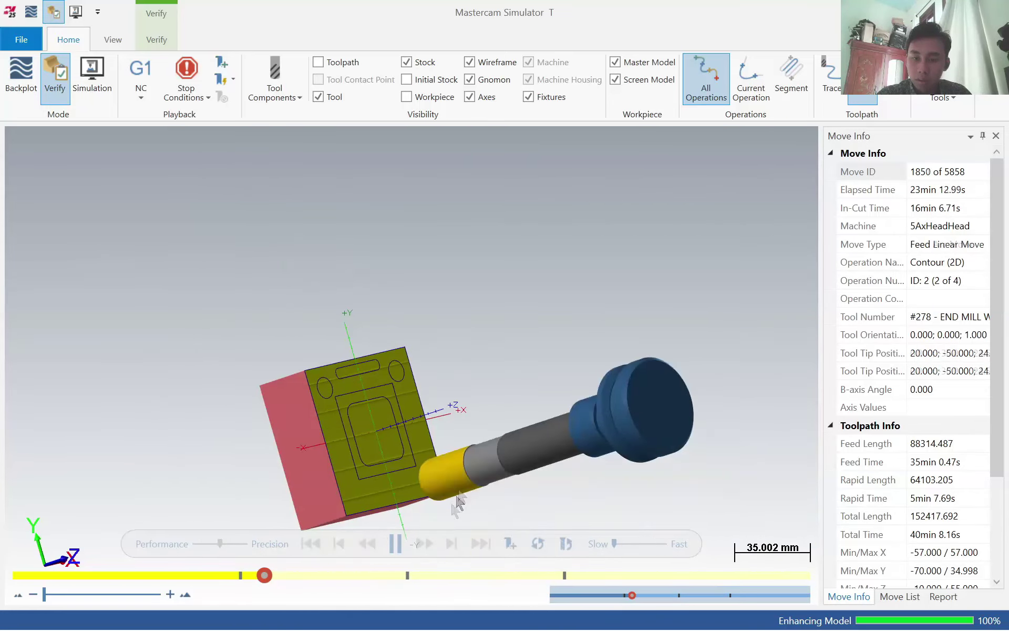
left_click(395, 543)
left_click_drag(440, 462, 412, 508)
left_click(395, 543)
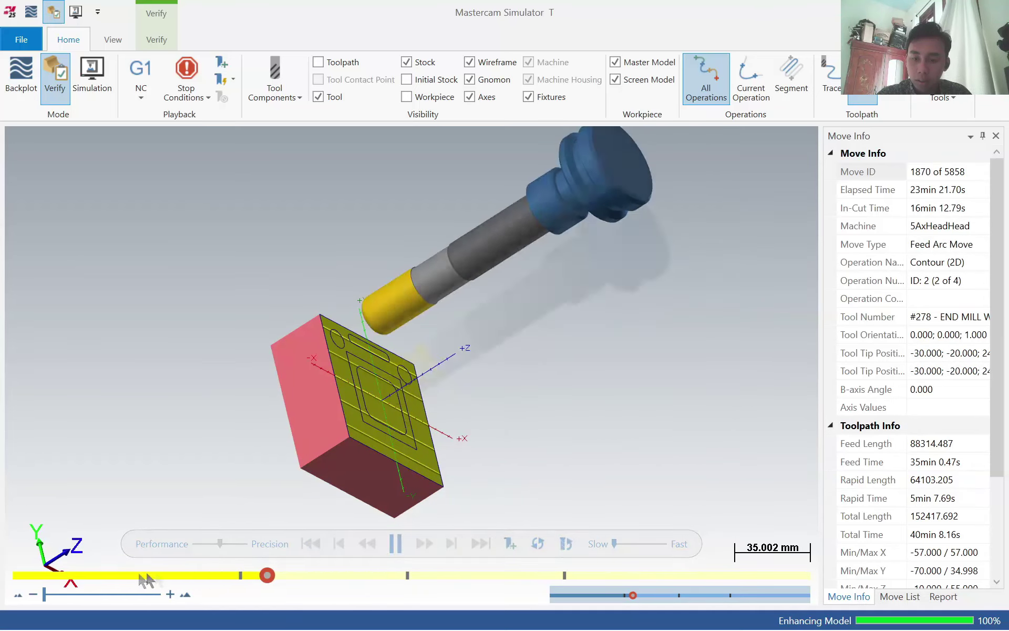
left_click(395, 543)
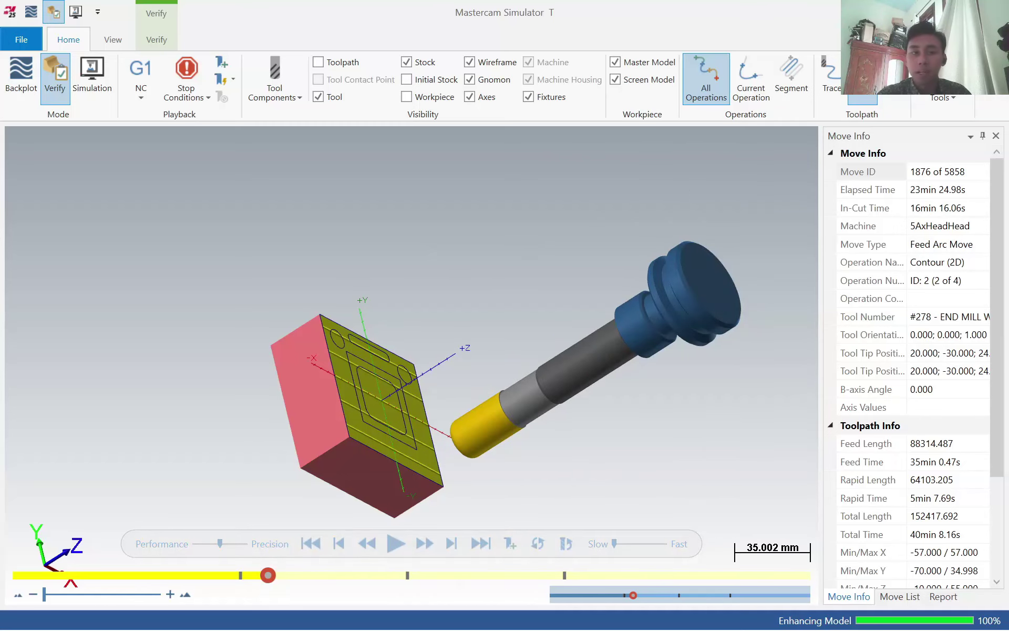
left_click(996, 11)
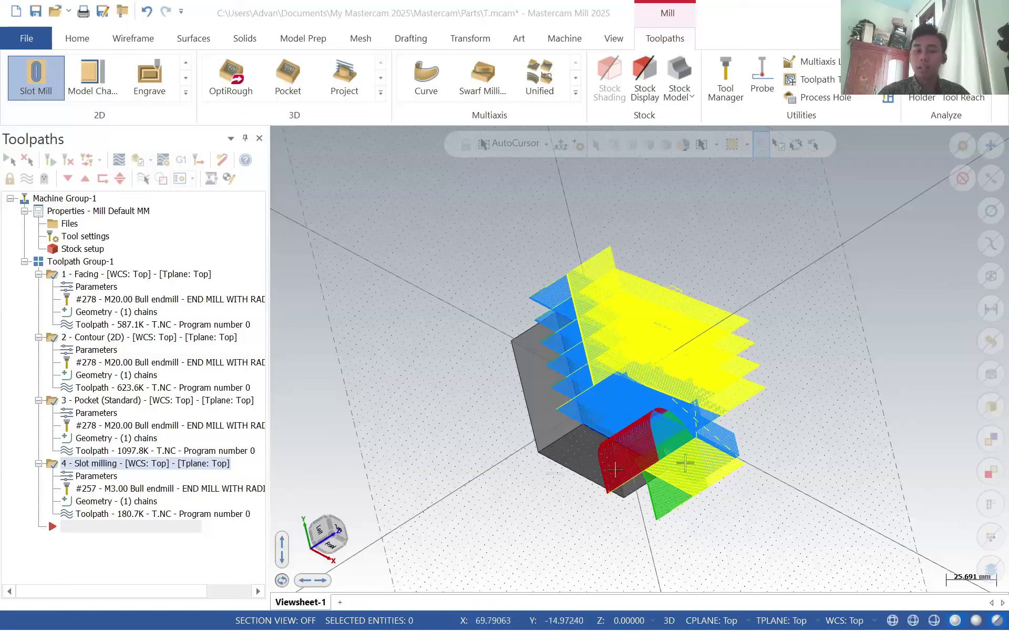
- Start a 2D Drill toolpath
left_click(336, 532)
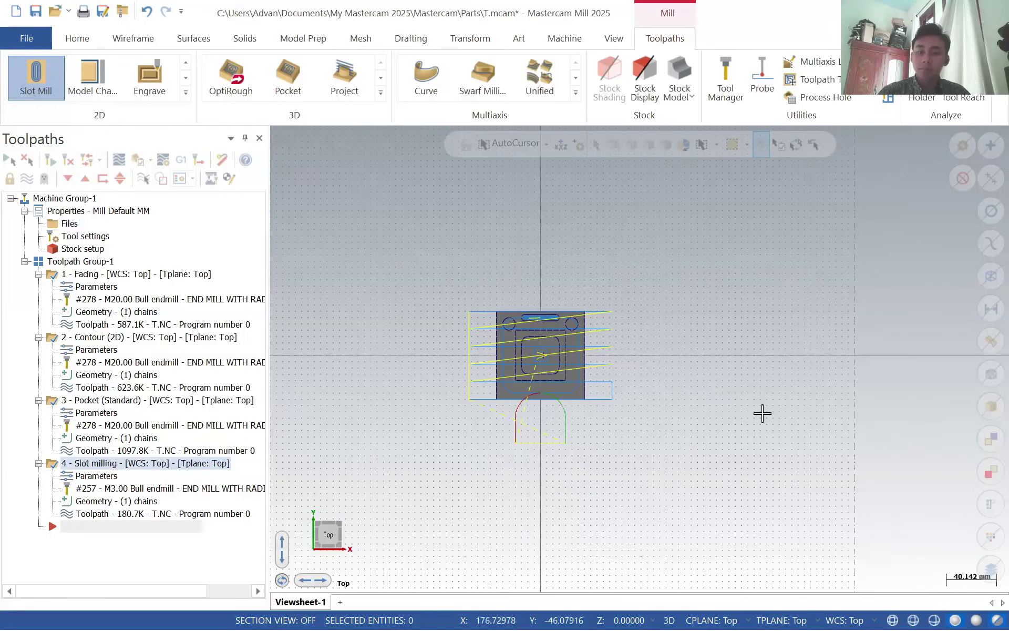
scroll(563, 355, "up", 5)
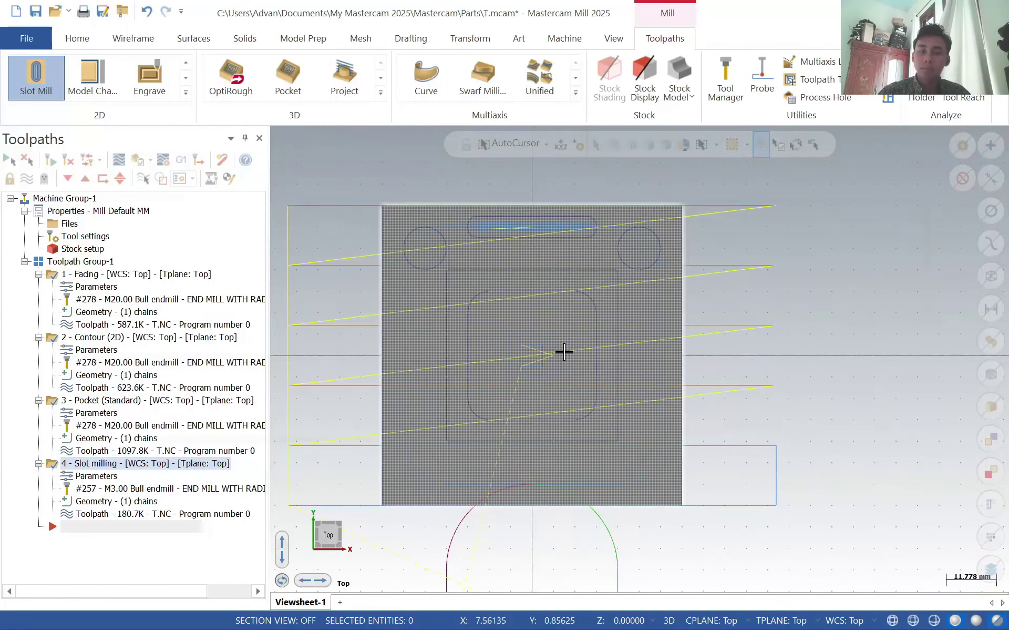
key("alt+Tab")
key("alt+Tab")
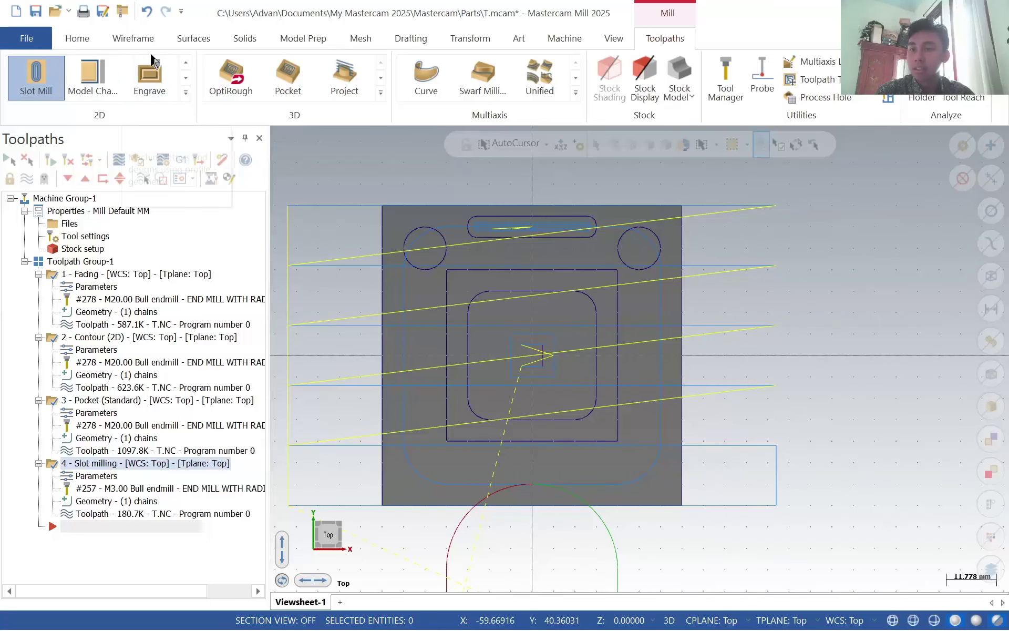
left_click(186, 79)
left_click(185, 62)
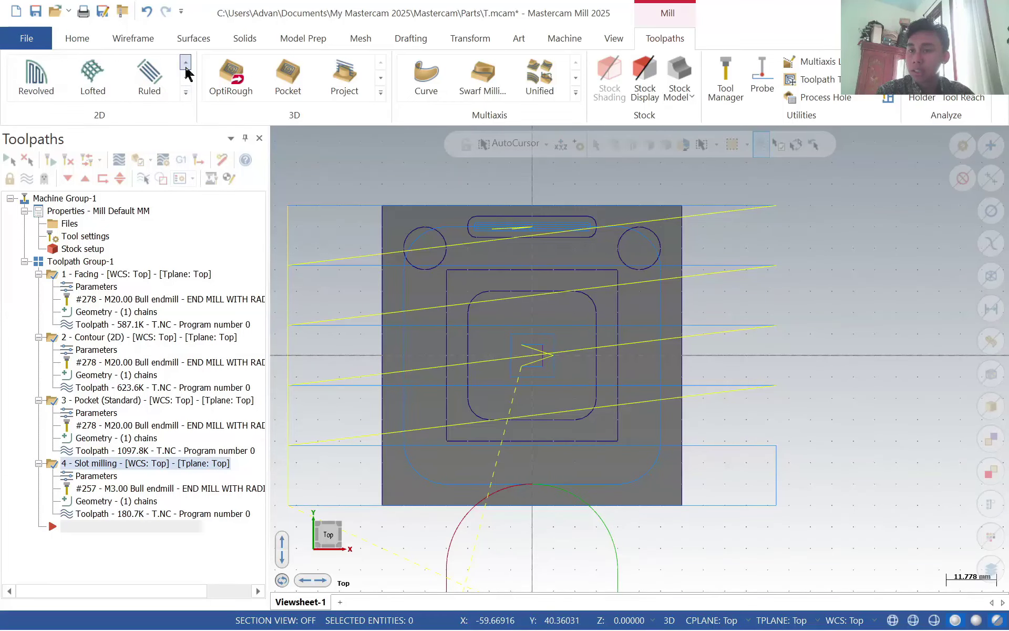
left_click(185, 62)
left_click(186, 64)
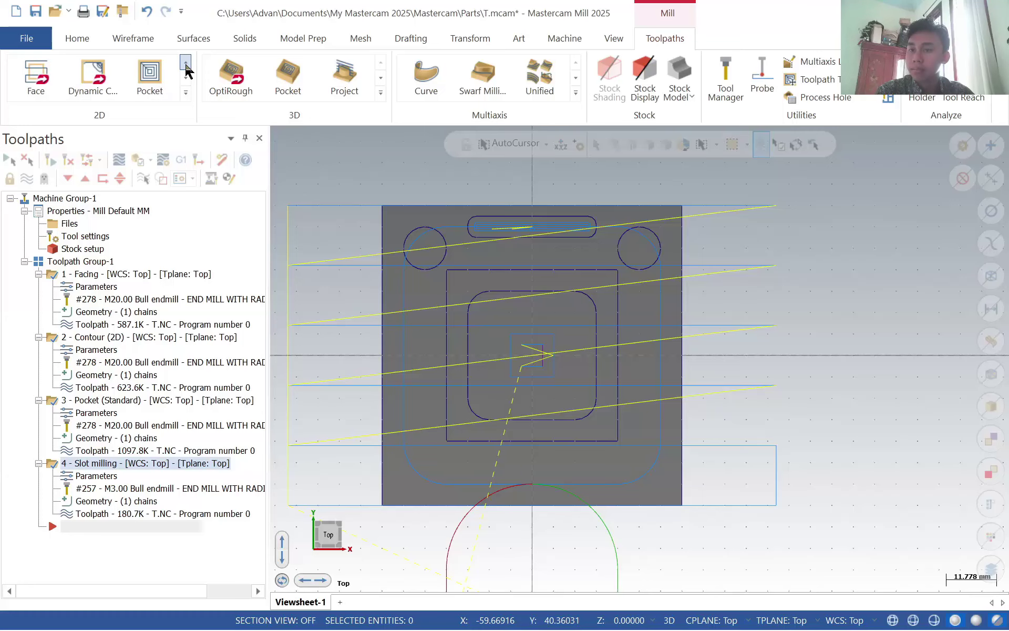
left_click(185, 64)
left_click(93, 78)
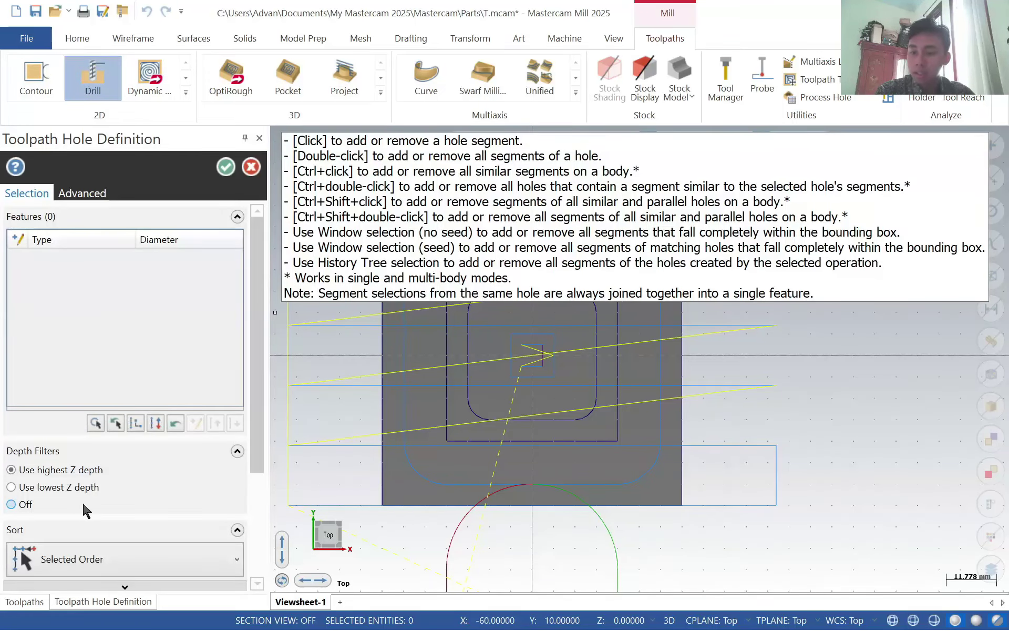
- Set the hole sort order to the rotary Clockwise Rotate- pattern, centred on the circle at X25 Y25
left_click(149, 562)
scroll(94, 465, "down", 5)
scroll(31, 478, "down", 1)
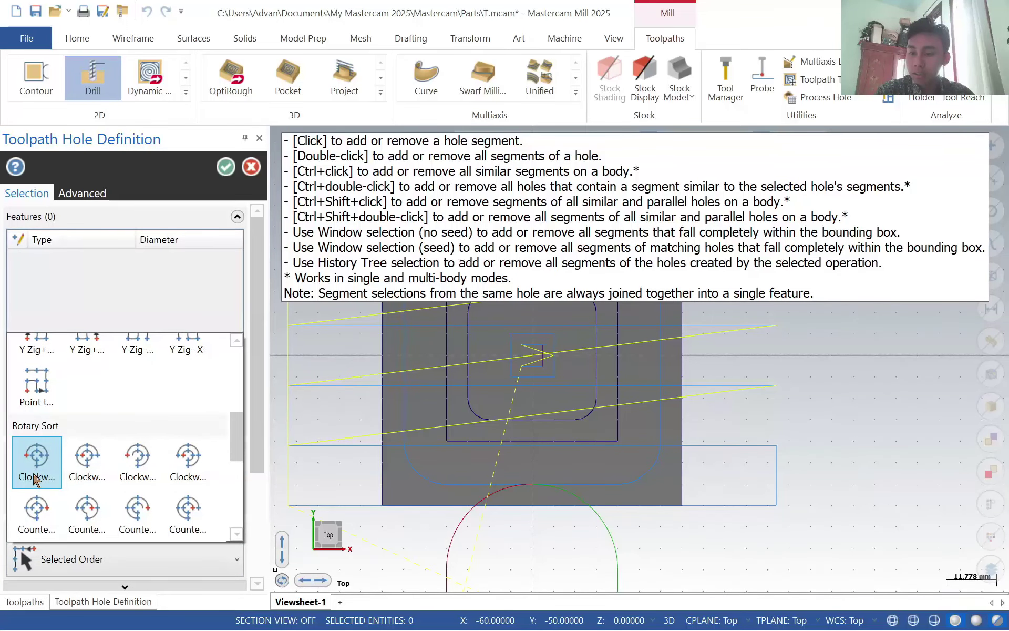
left_click(37, 462)
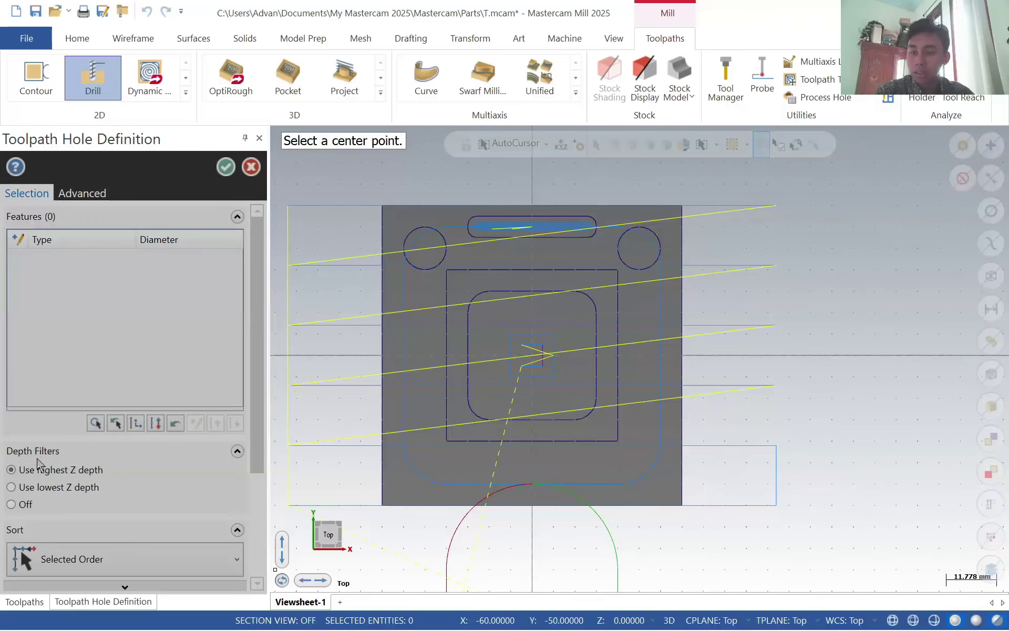
left_click(644, 253)
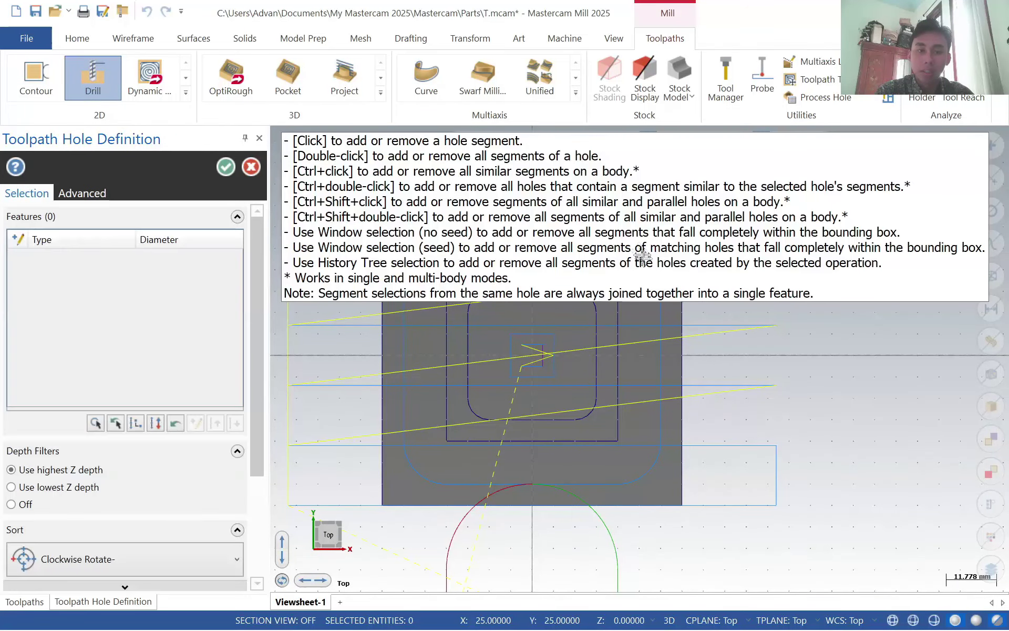
- Add the two 10 mm circles beside the slot as drill features and accept the hole definition
scroll(530, 315, "down", 2)
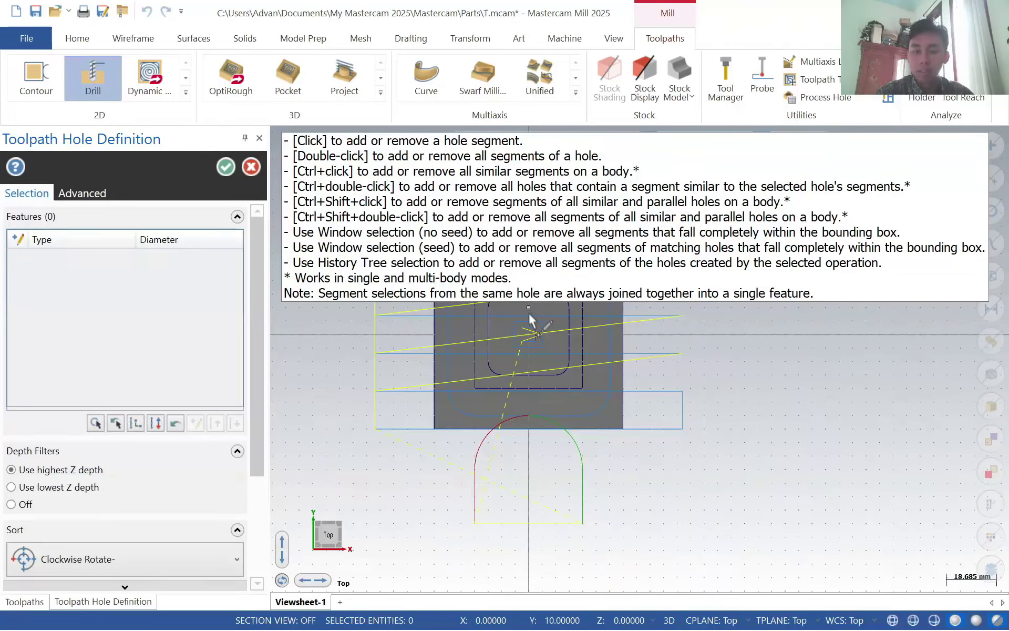
left_click(282, 541)
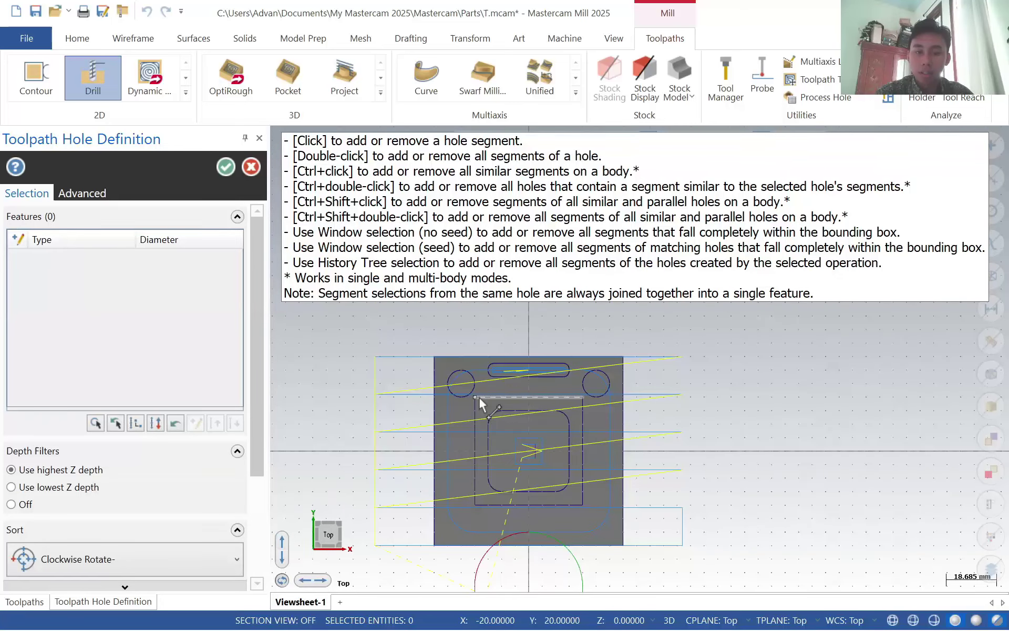
scroll(479, 396, "up", 4)
left_click(762, 369)
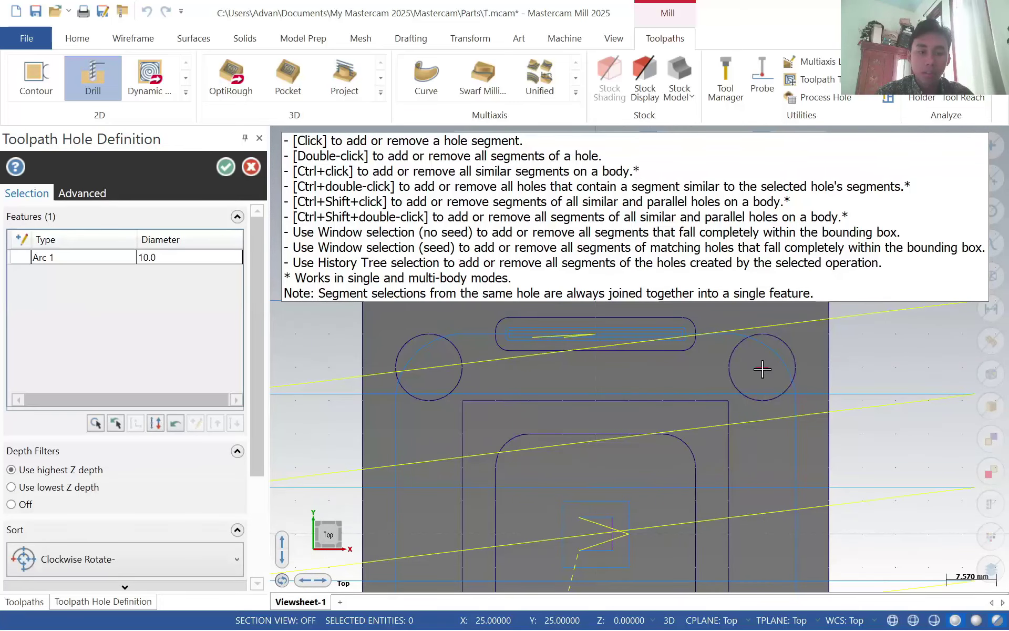
left_click(429, 368)
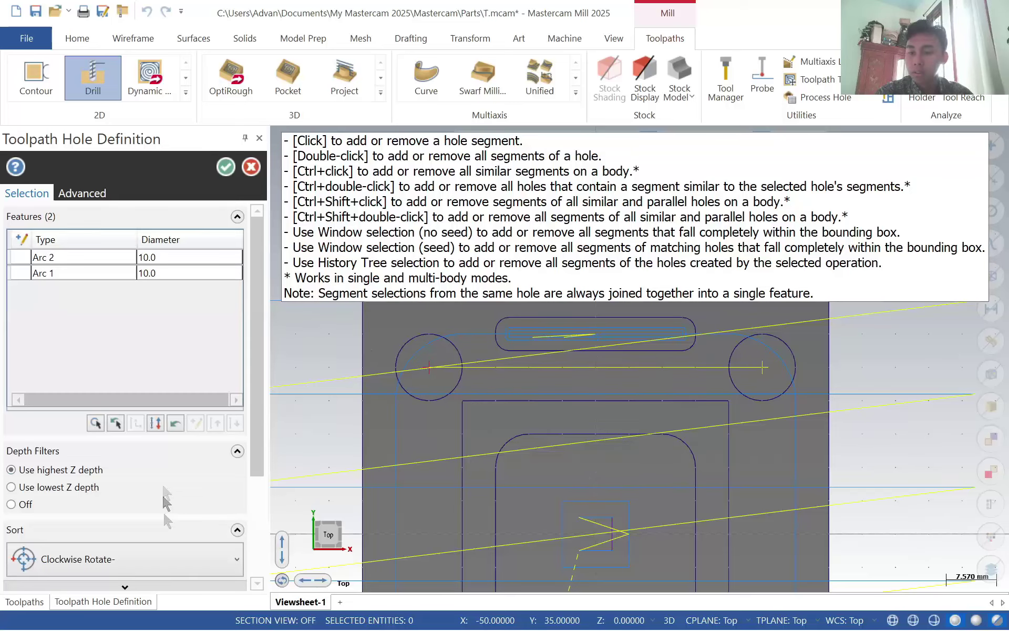
left_click(226, 166)
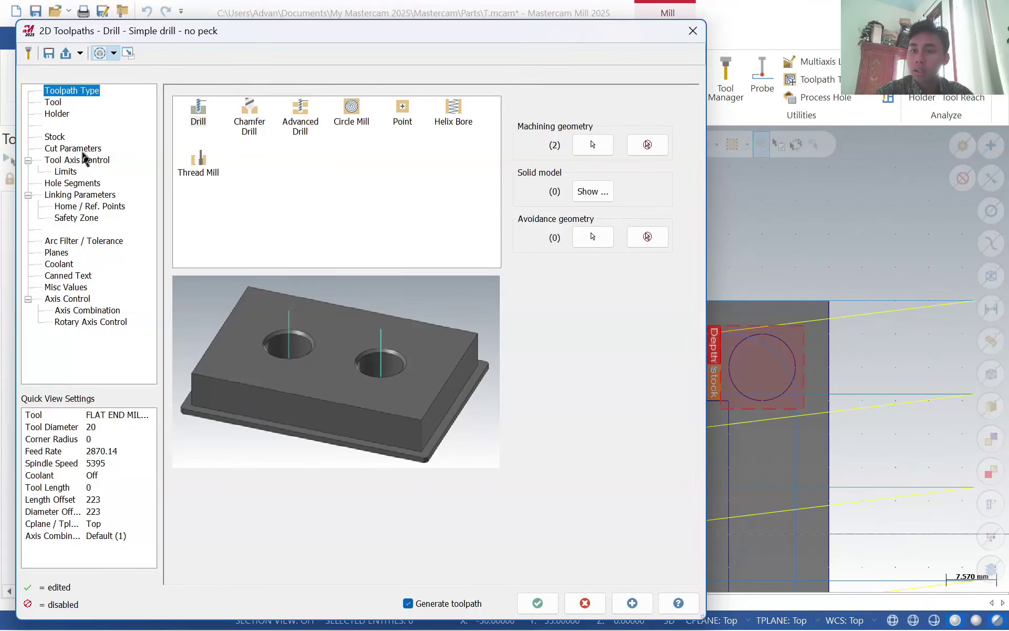
- Select library tool 262, the 5 mm end mill with 1 mm corner radius, and assign it holder B2C3-0016
left_click(54, 103)
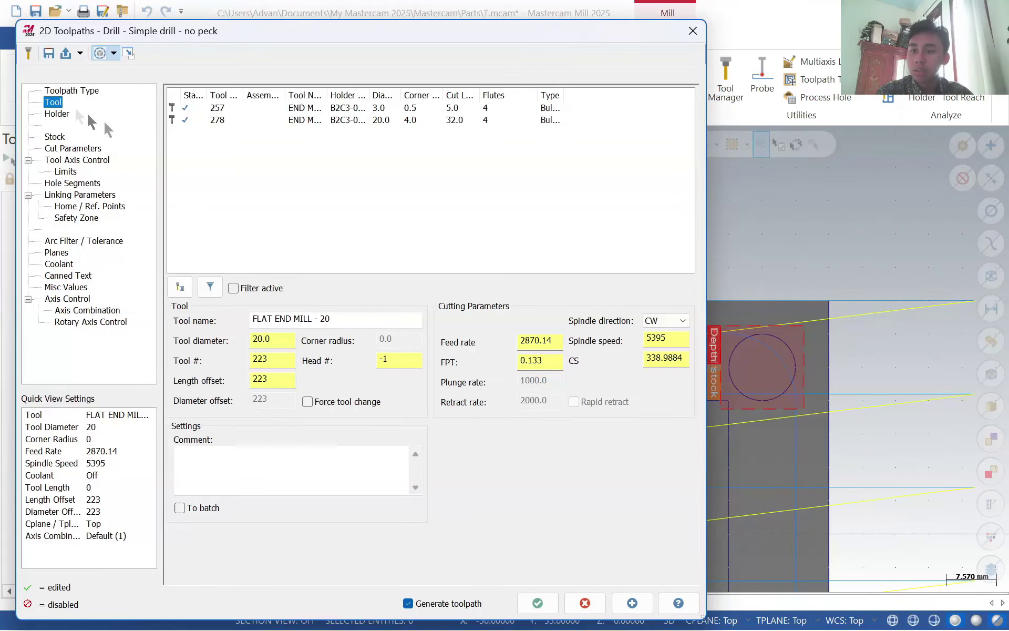
left_click(178, 290)
left_click_drag(429, 240, 417, 530)
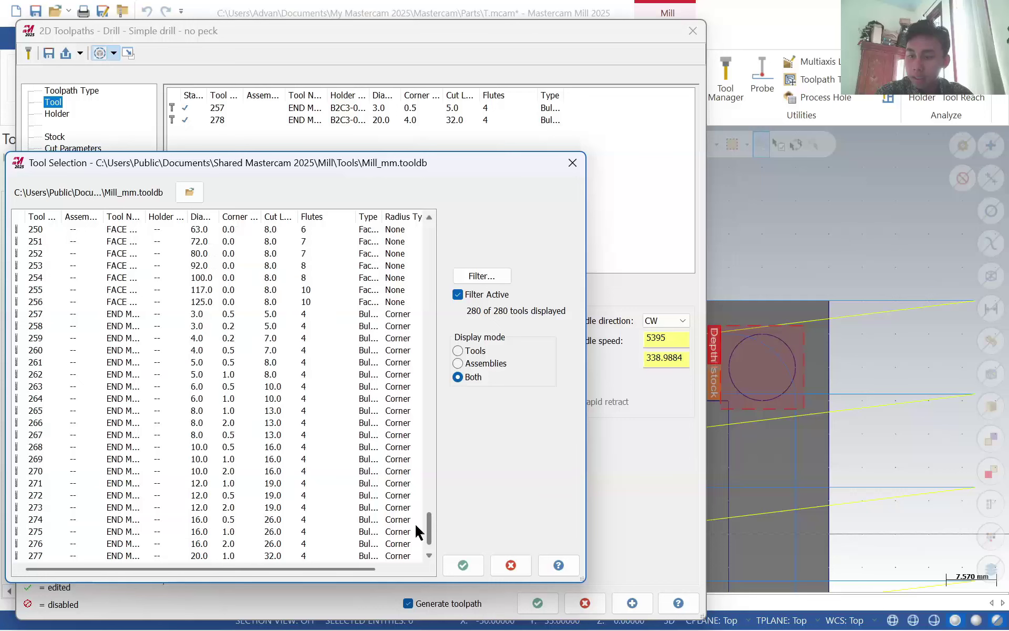
left_click(198, 374)
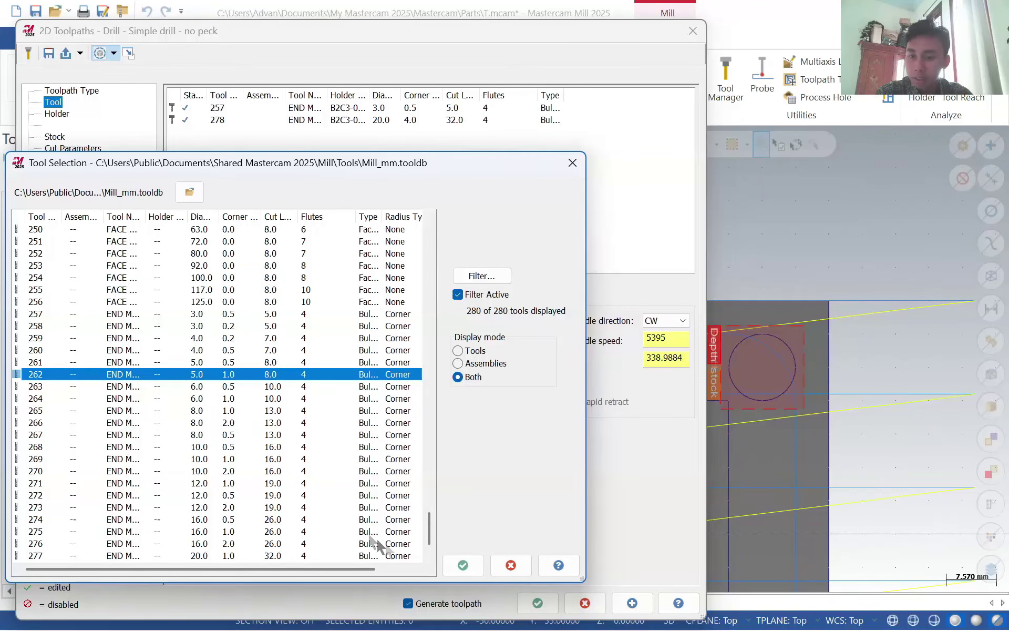
left_click(463, 565)
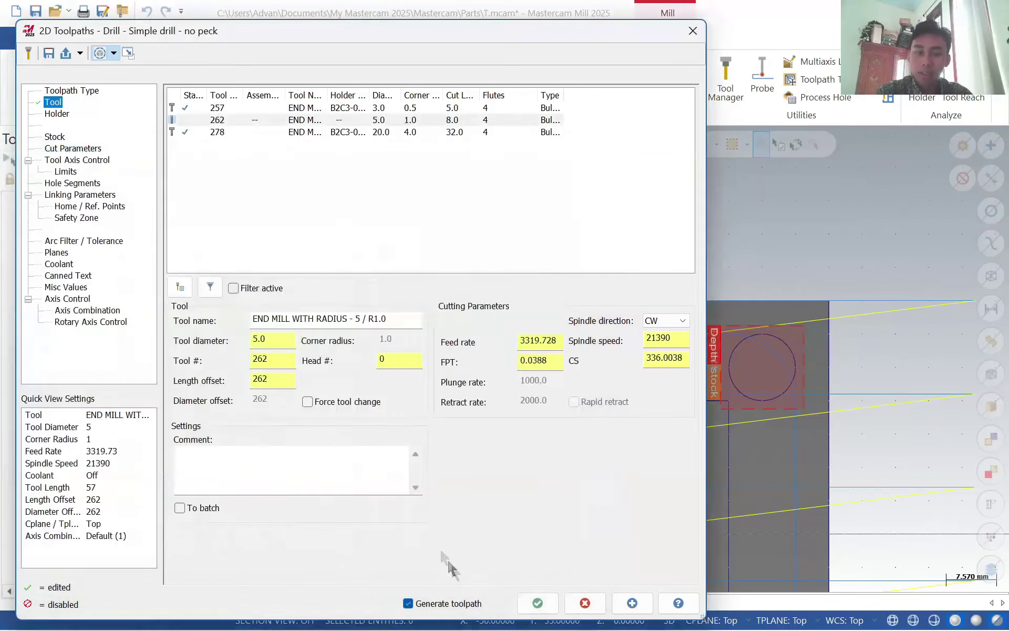
left_click(57, 115)
left_click(211, 122)
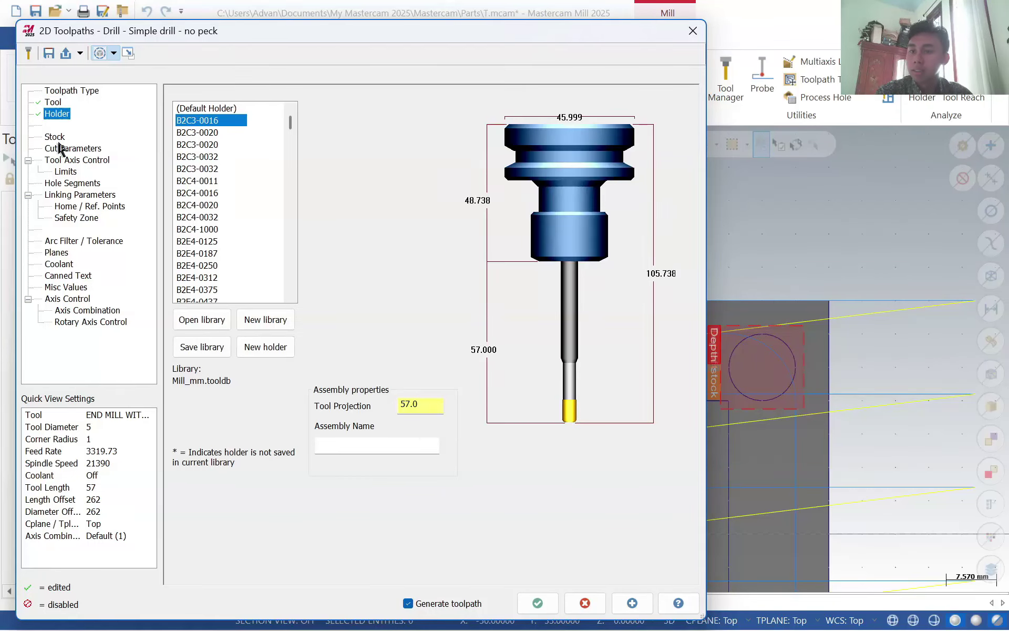
- Go through the drill's stock, cut and tool axis settings and set its linking depth to -10 incremental
left_click(55, 138)
left_click(199, 114)
left_click(78, 149)
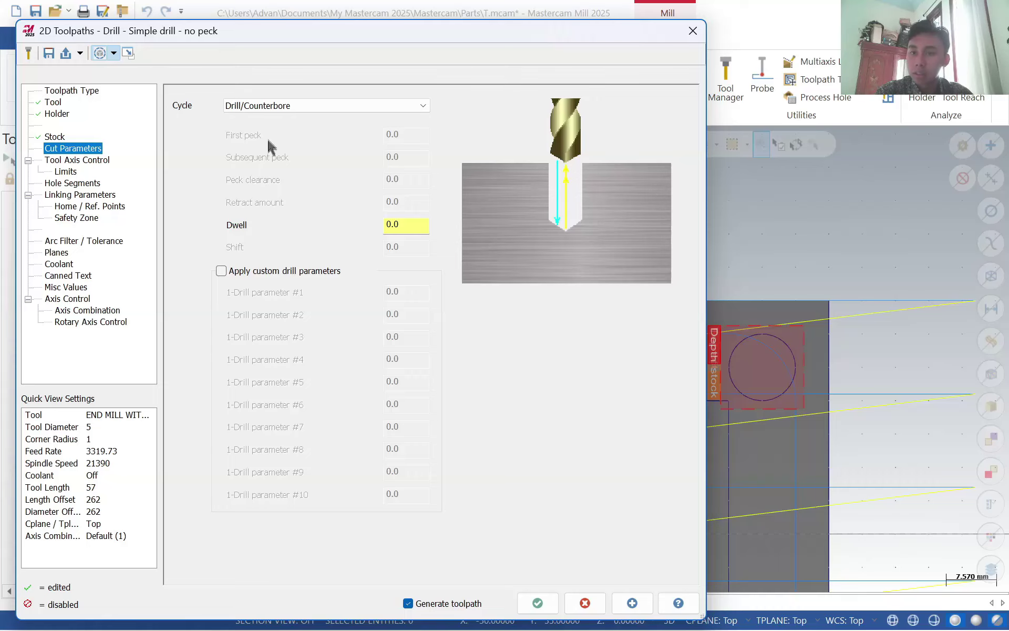
left_click(75, 161)
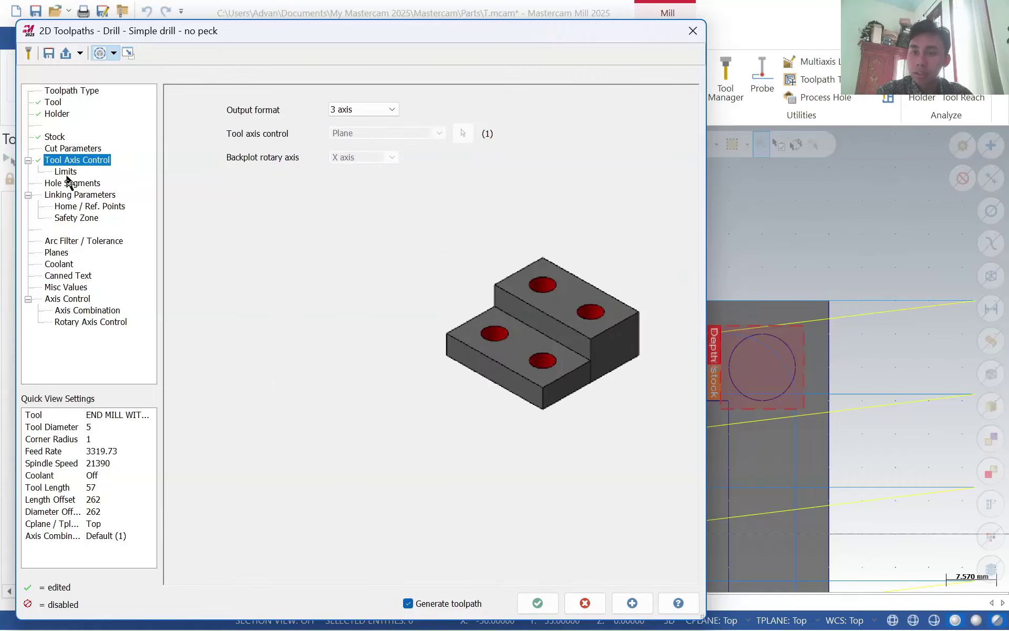
left_click(65, 173)
left_click(89, 188)
left_click(95, 196)
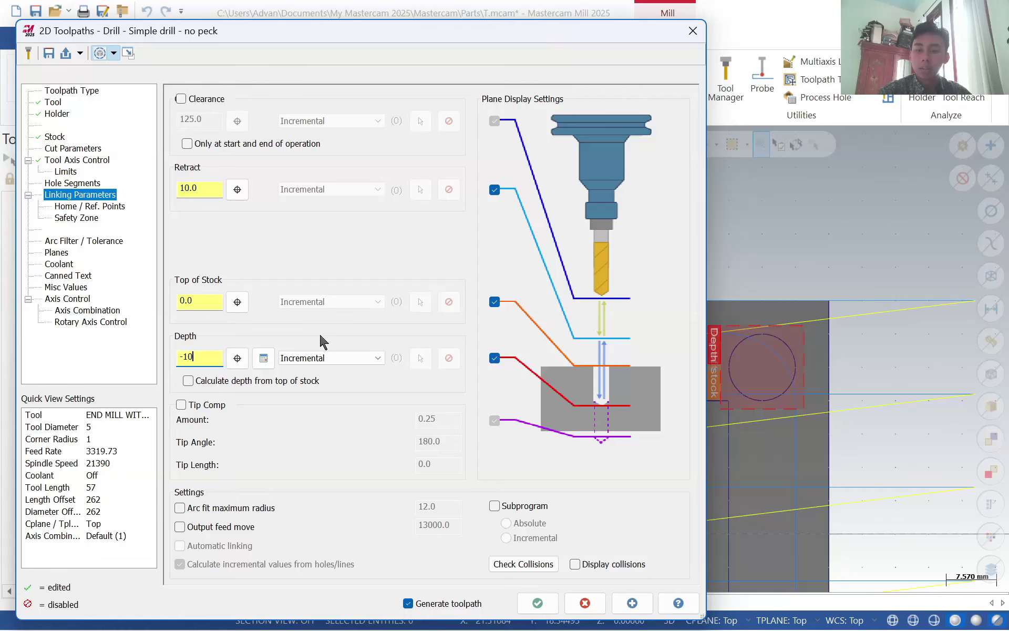
- Switch to the YouTube tutorial in the browser to check the drill's linking settings, pause it, and return to Mastercam
key("alt+Tab")
key("Tab")
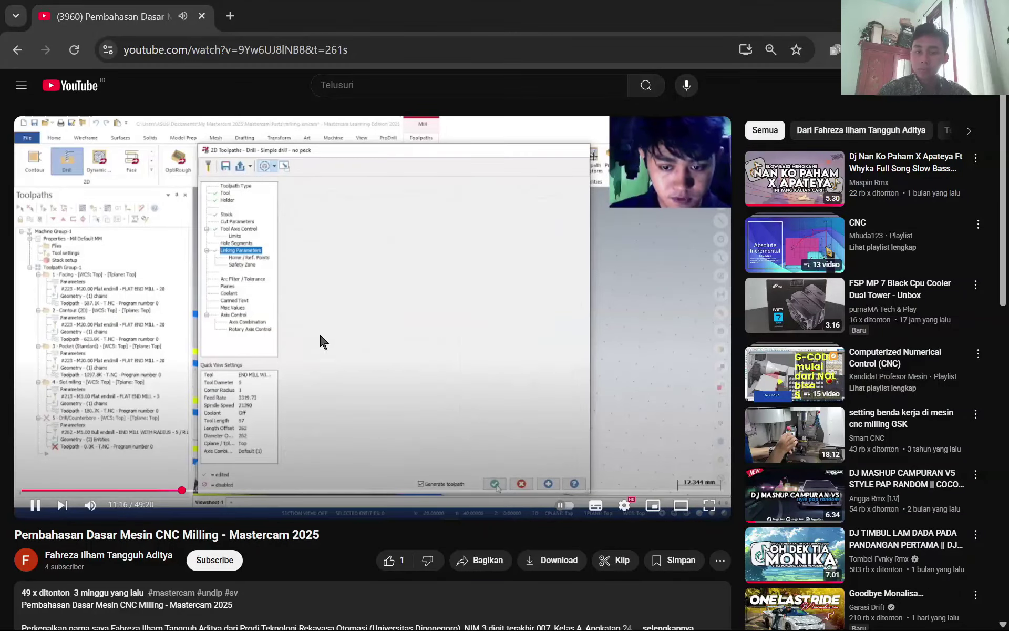
left_click(322, 341)
key("alt+Tab")
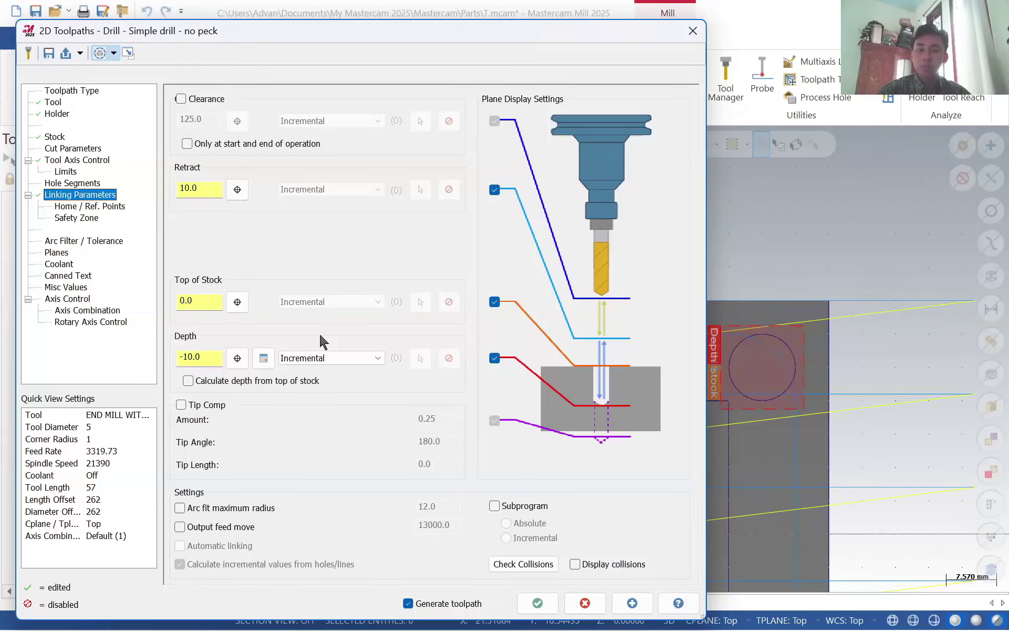
- Generate the drill toolpath and open all five operations in the Verify simulation
left_click(537, 603)
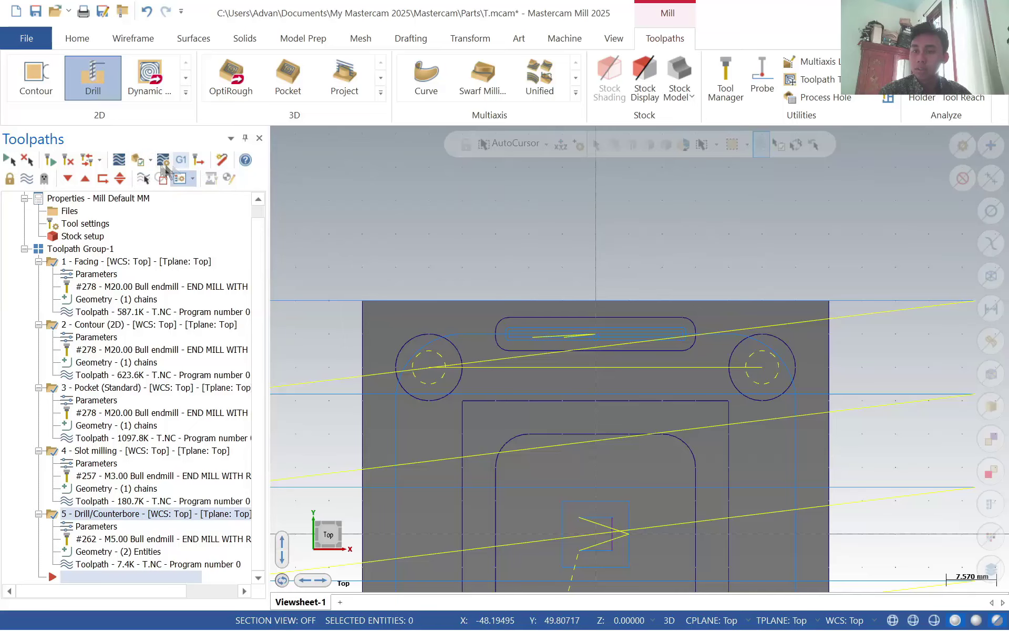
left_click(137, 164)
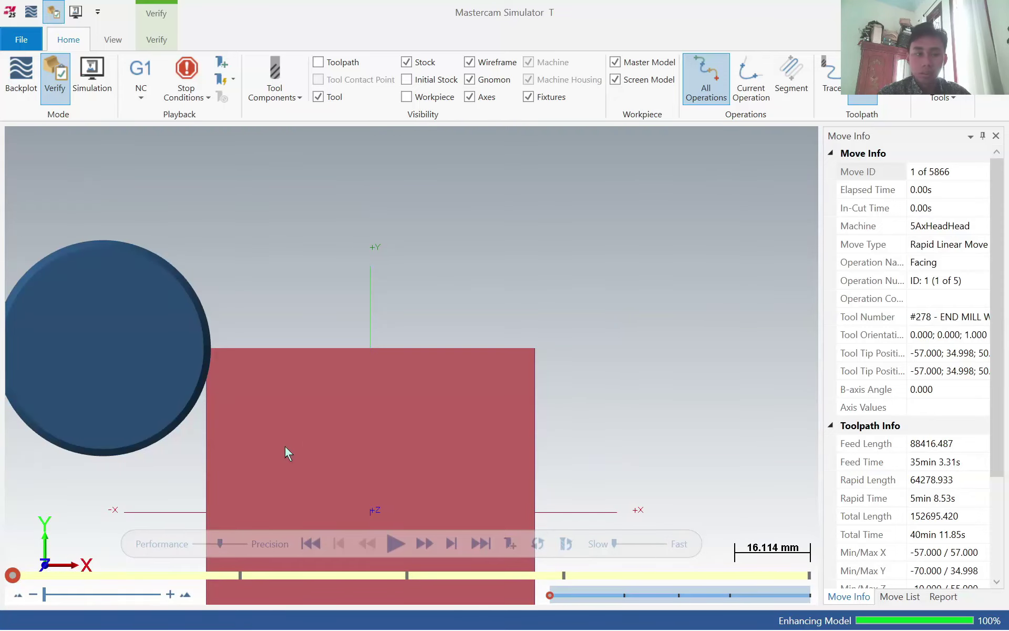
scroll(919, 294, "down", 2)
scroll(851, 290, "up", 2)
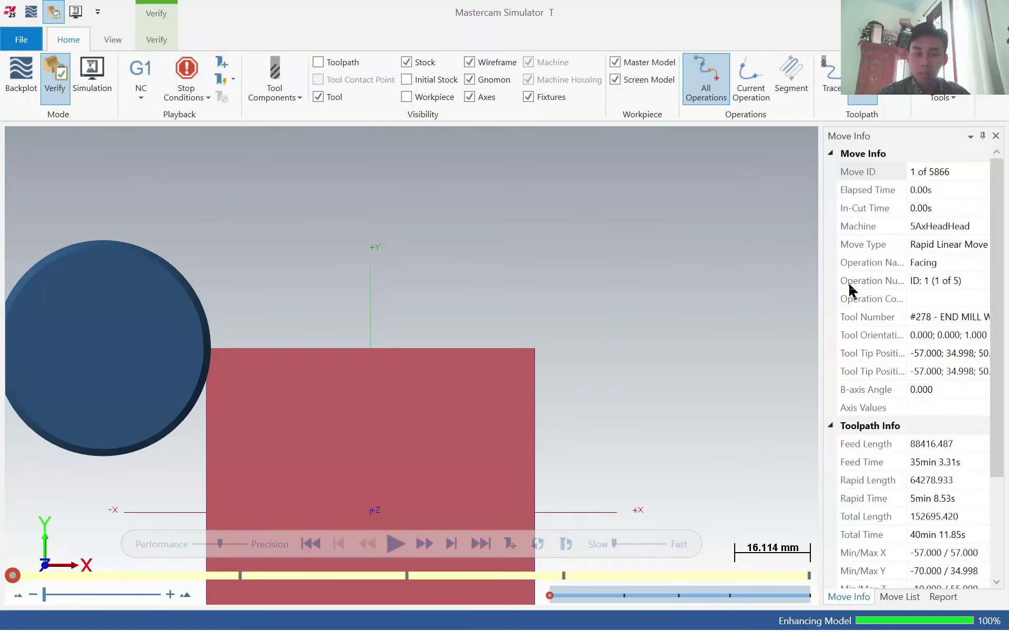
scroll(285, 435, "up", 2)
scroll(315, 462, "down", 5)
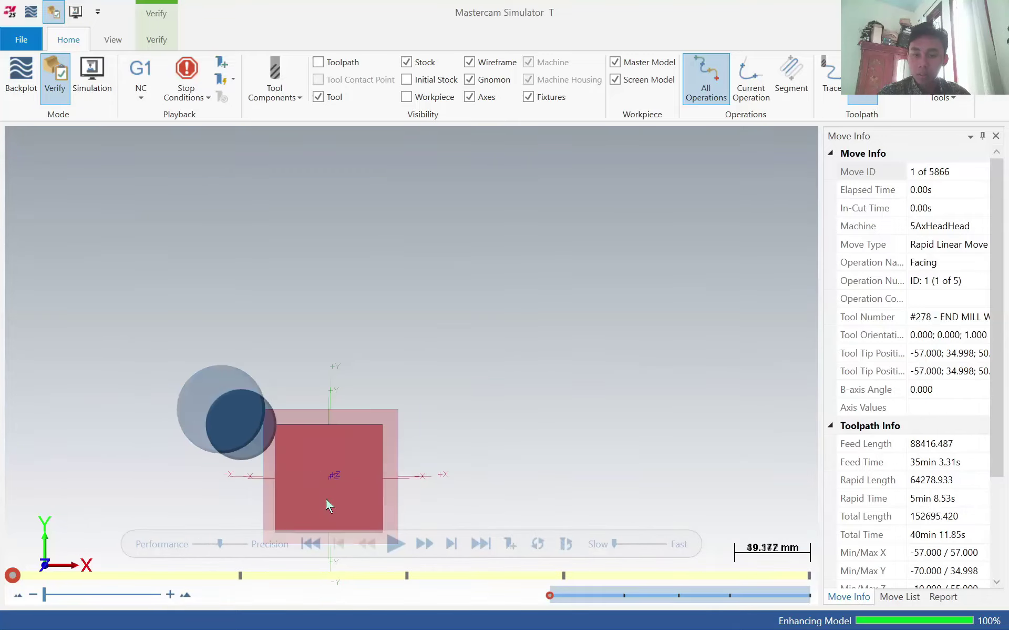
scroll(326, 500, "up", 2)
scroll(327, 499, "down", 1)
scroll(326, 500, "up", 1)
scroll(327, 504, "down", 4)
scroll(325, 507, "up", 3)
scroll(279, 457, "up", 1)
scroll(146, 399, "up", 3)
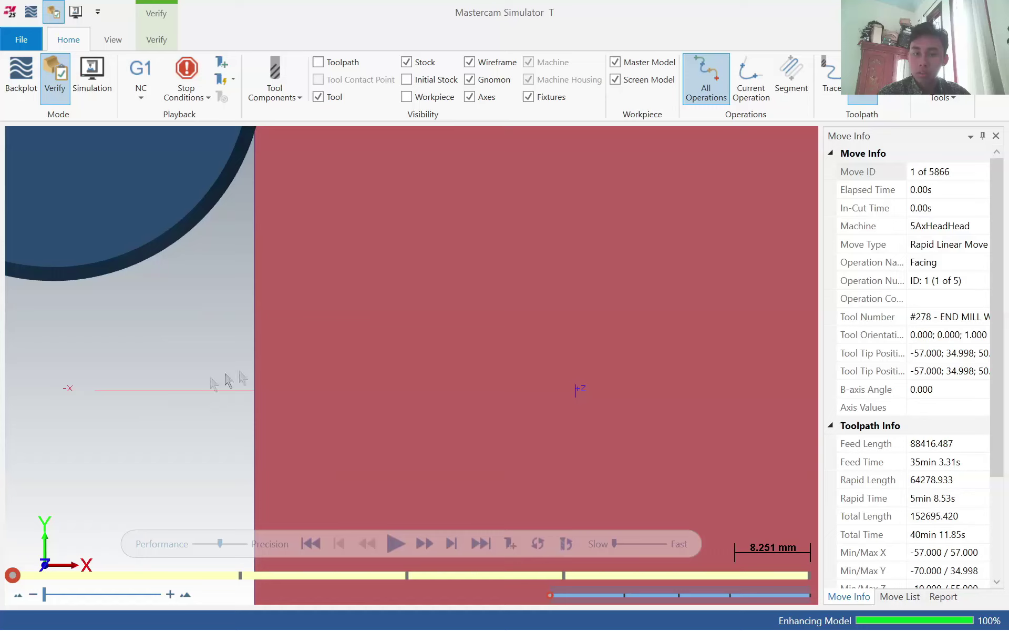
scroll(311, 386, "down", 2)
middle_click_drag(185, 229, 193, 126)
- Play the Verify simulation through the facing, contour, pocket, slot and drill operations, adjusting the playback speed slightly
left_click(395, 542)
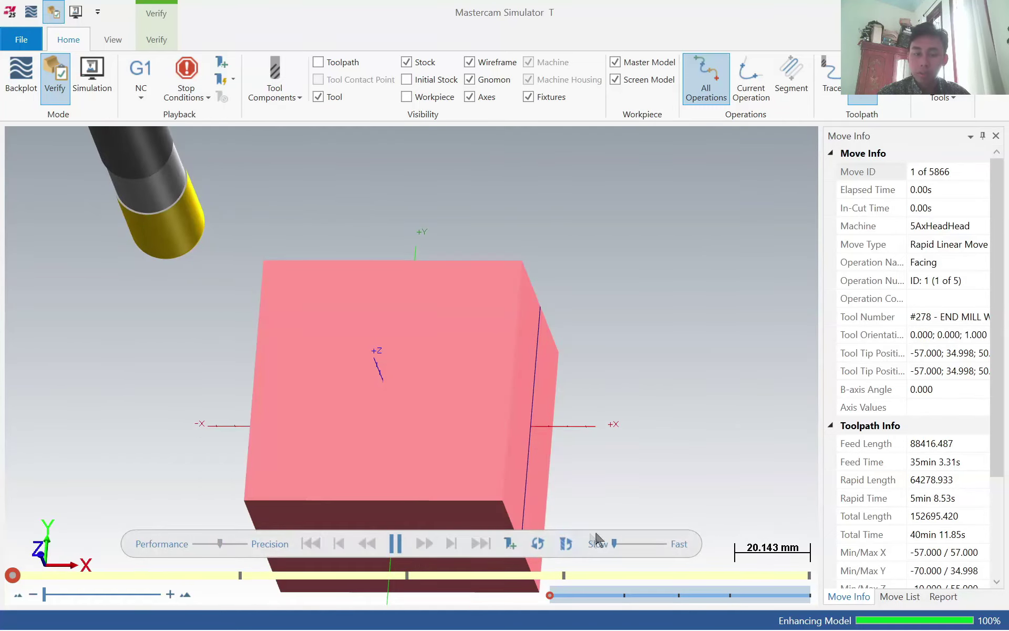
middle_click_drag(618, 544, 515, 410)
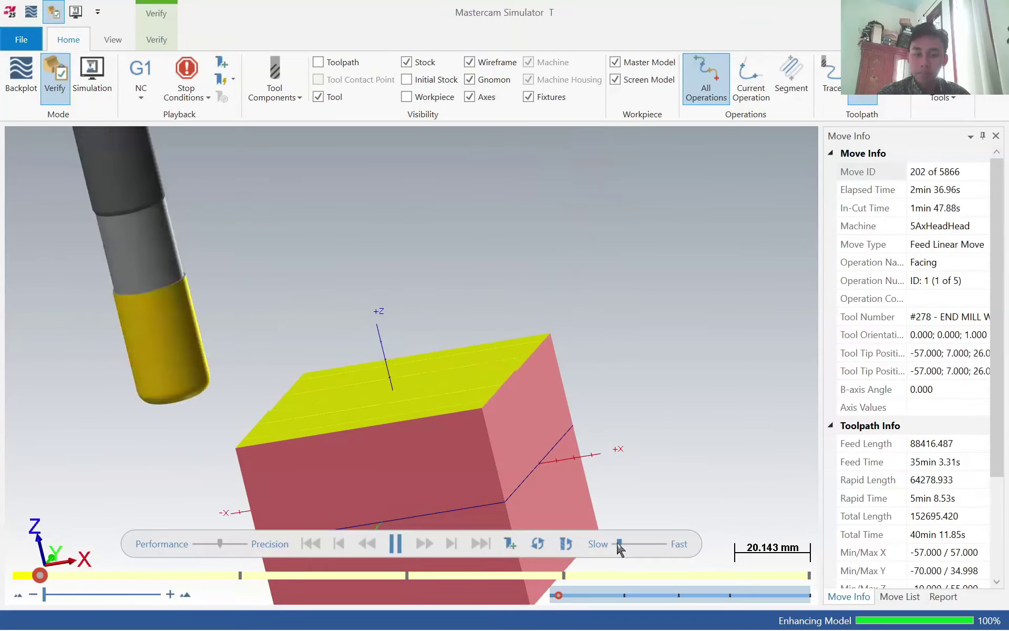
mouse_move(622, 545)
left_mouse_down()
mouse_move(646, 545)
mouse_move(619, 542)
left_mouse_up()
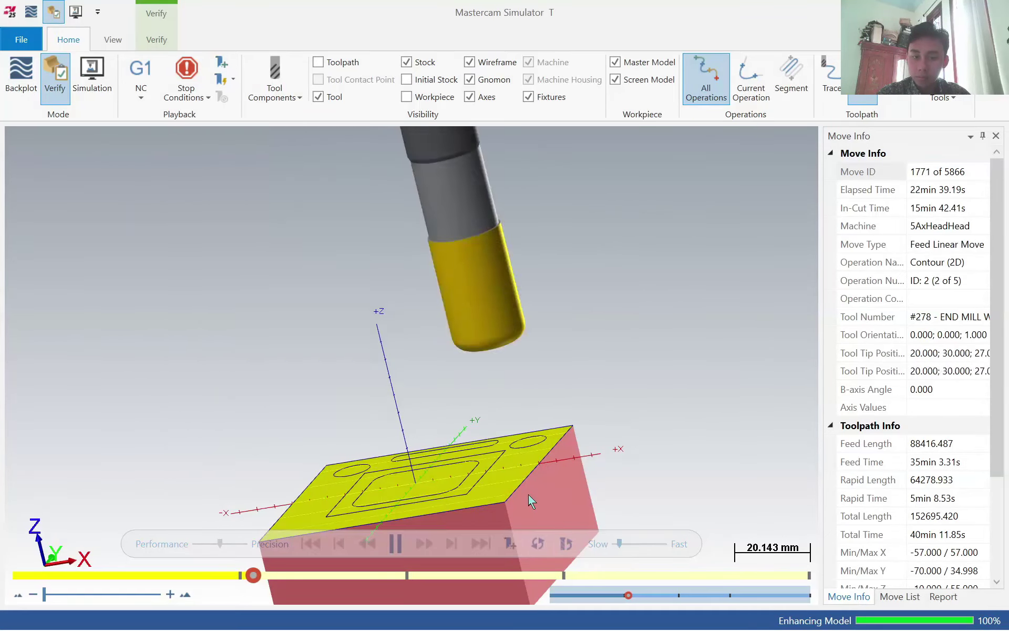
scroll(421, 511, "down", 2)
middle_click_drag(420, 510, 557, 523)
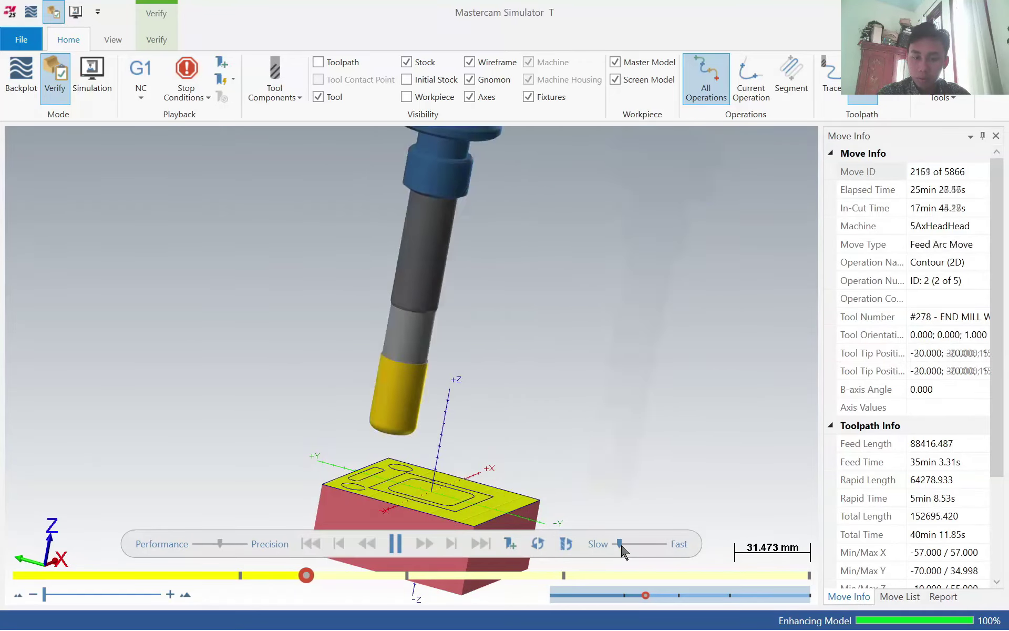
mouse_move(621, 545)
left_mouse_down()
mouse_move(637, 546)
mouse_move(622, 545)
left_mouse_up()
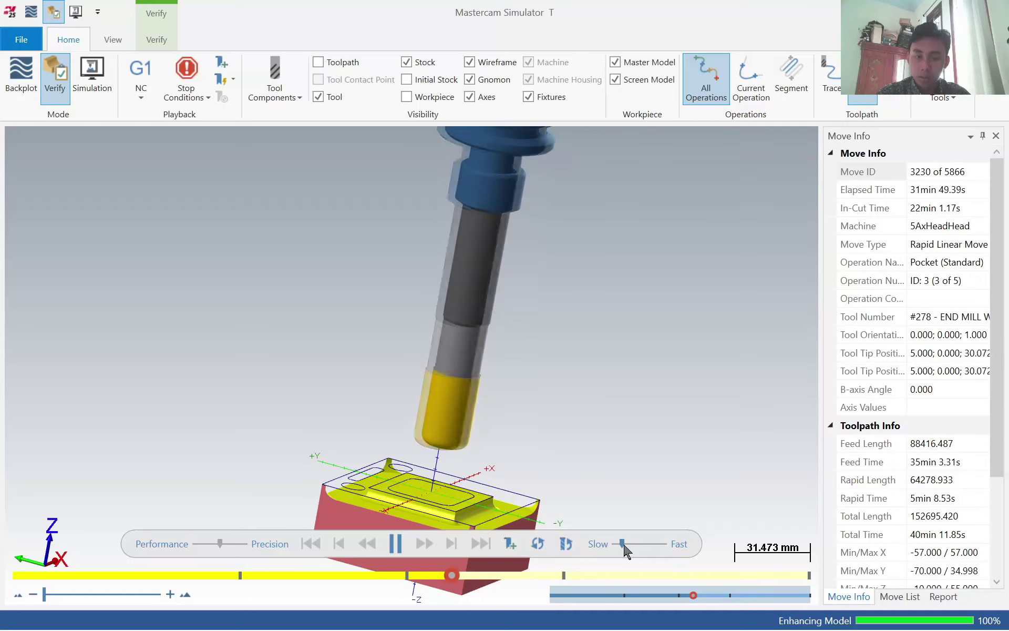
mouse_move(630, 545)
left_mouse_down()
mouse_move(639, 545)
mouse_move(622, 545)
left_mouse_up()
middle_click_drag(624, 549, 500, 534)
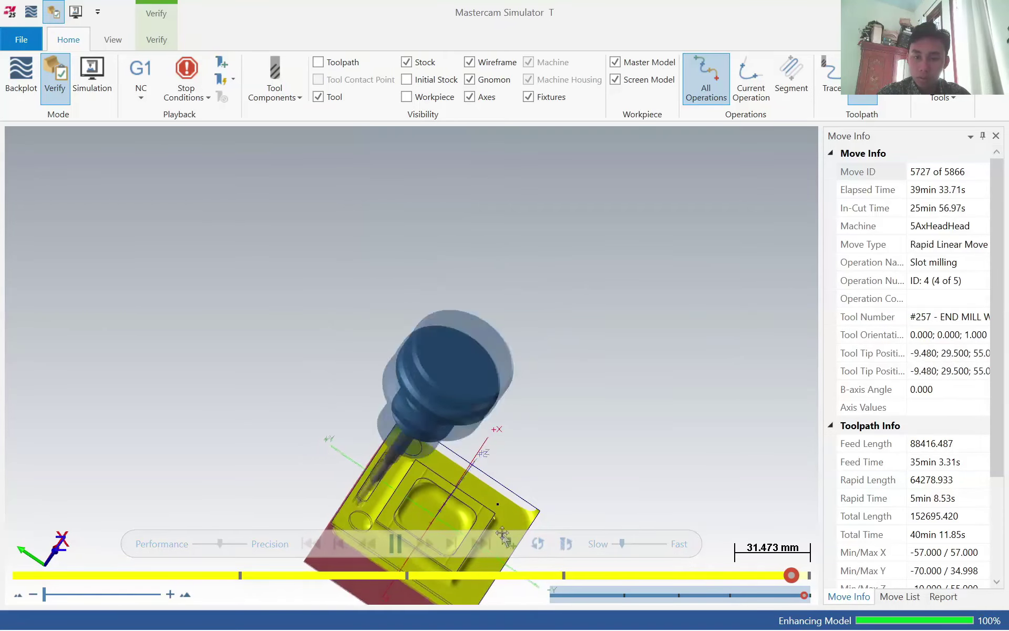
middle_click_drag(476, 504, 454, 507)
- Return to the Mastercam part and replace the drill operation's tool with library tool 269, the 10 mm end mill with 1 mm corner radius
key("alt+Tab")
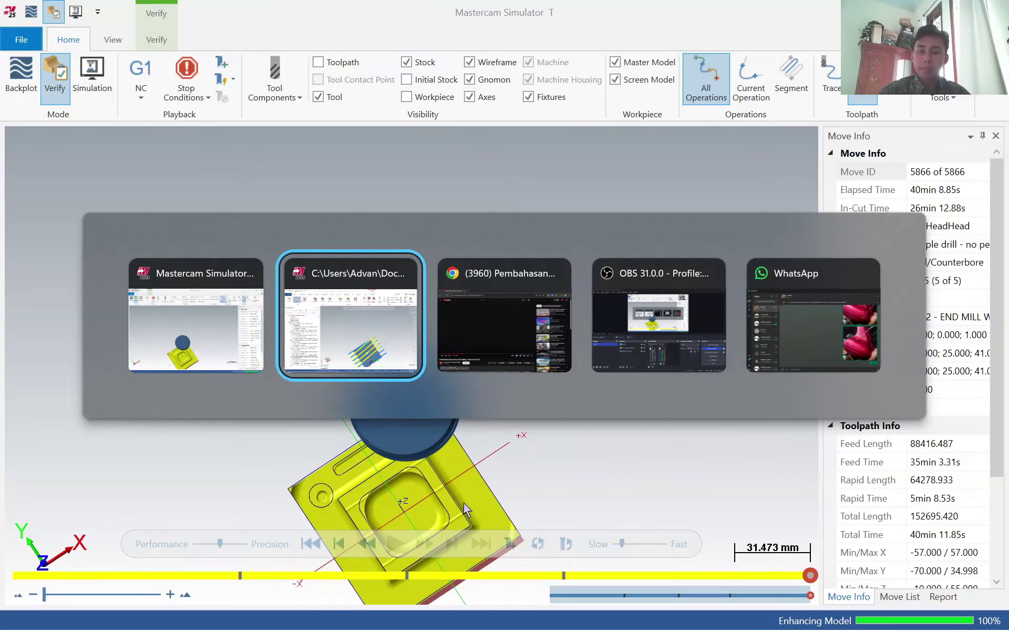
key("Escape")
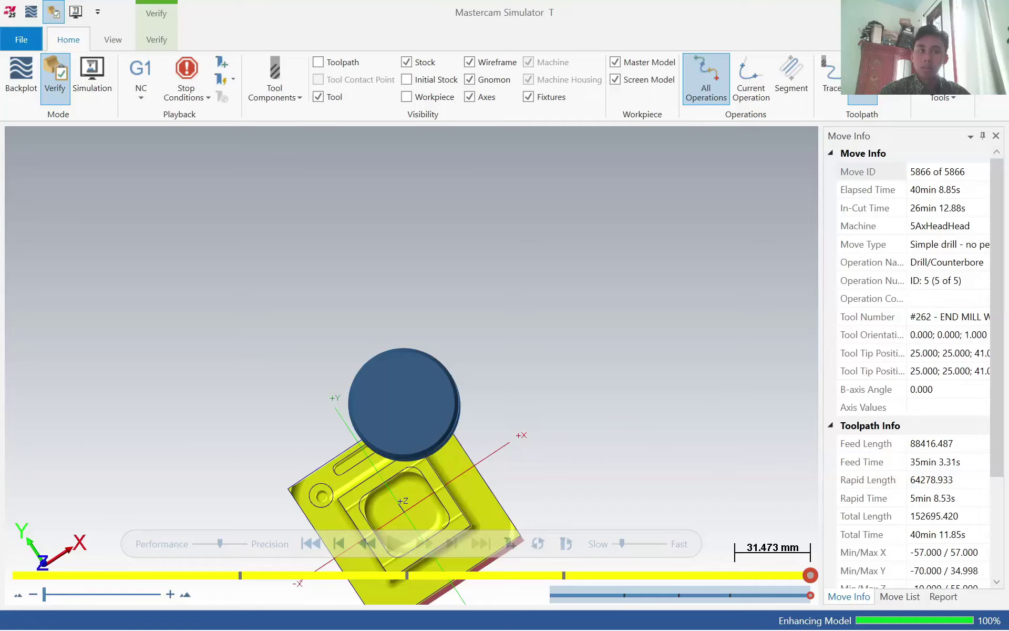
key("alt+Tab")
scroll(655, 437, "down", 2)
left_click(104, 526)
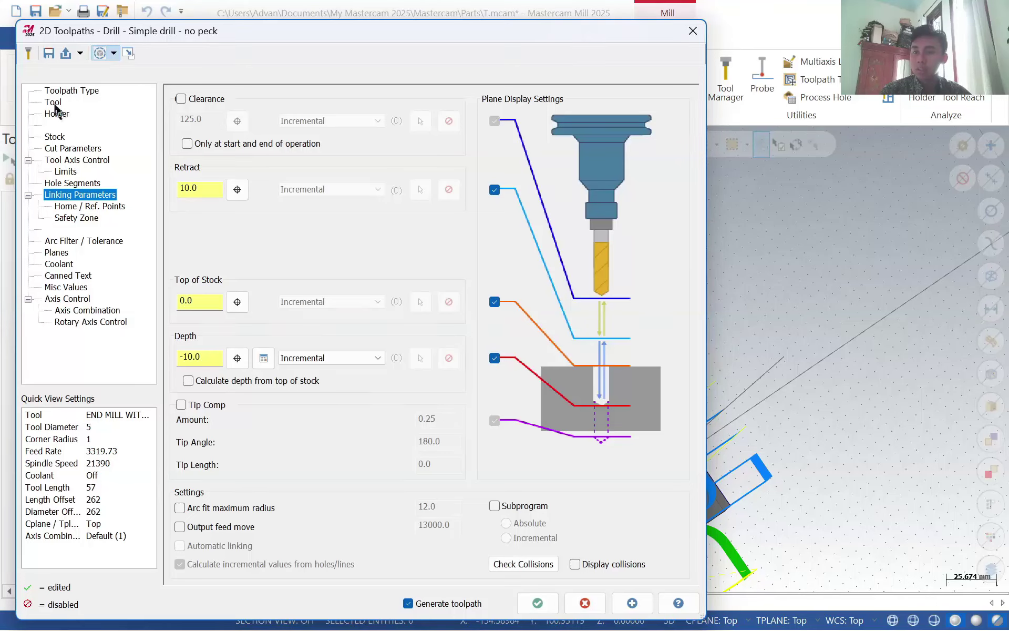
left_click(53, 102)
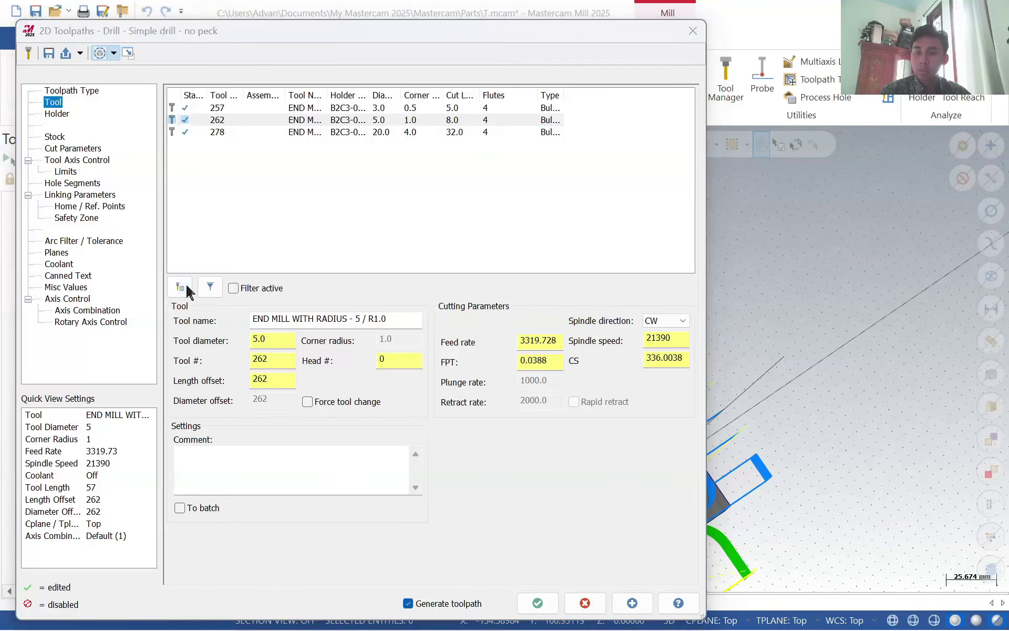
left_click(179, 287)
left_click_drag(428, 246, 435, 537)
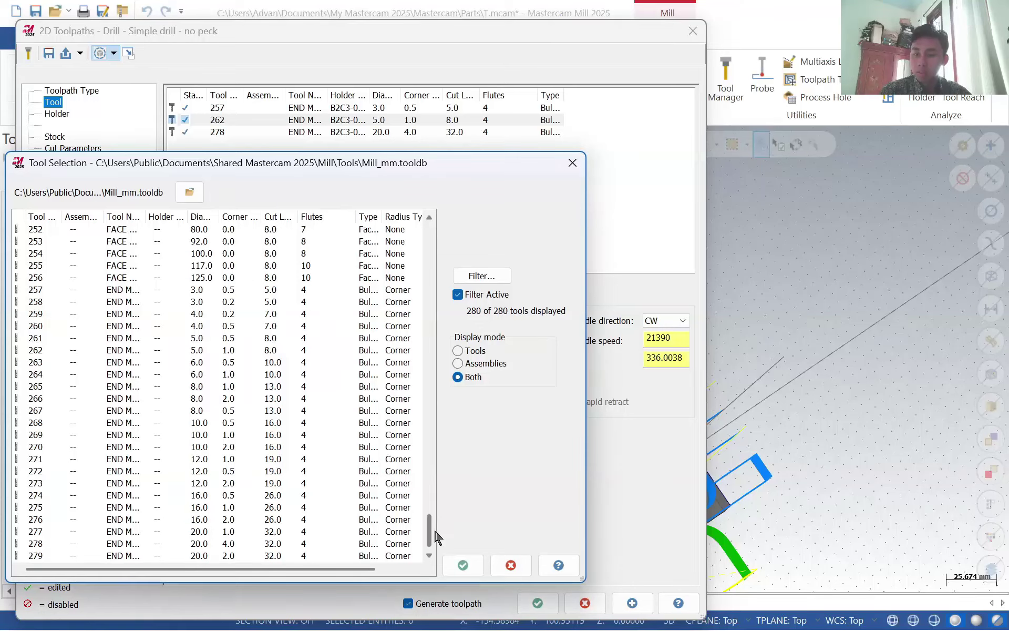
left_click(210, 435)
left_click(462, 564)
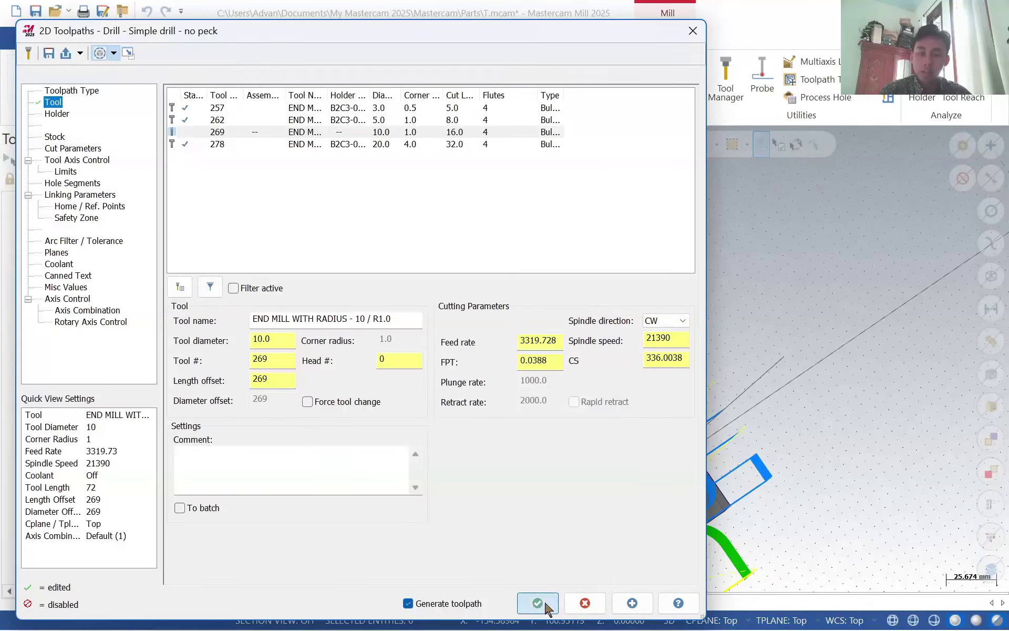
left_click(537, 602)
- Open the drill operation on its own in Verify and play its simulation
left_click(88, 160)
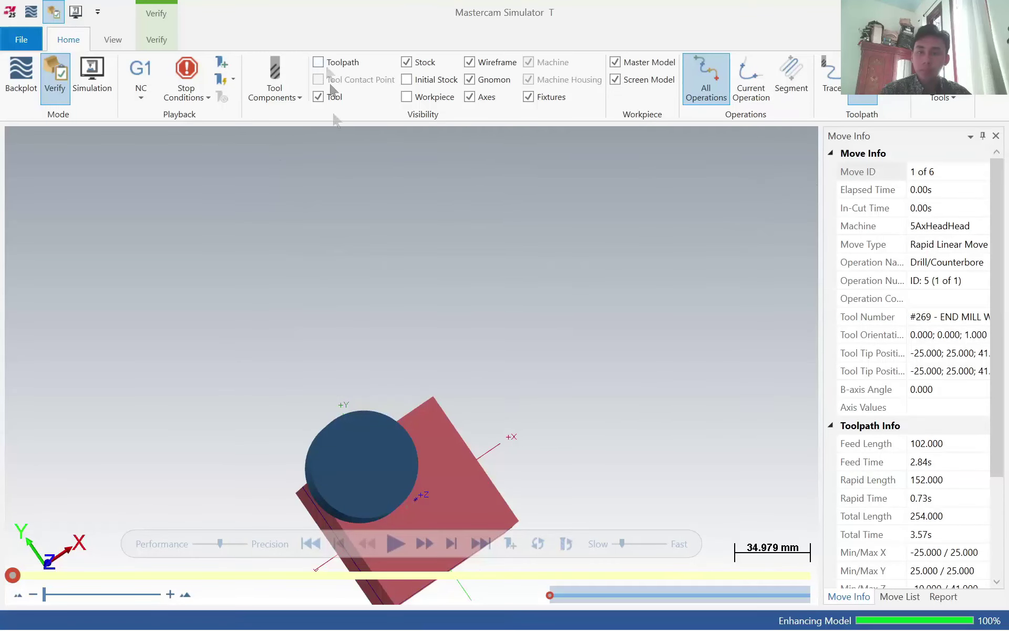
left_click(396, 543)
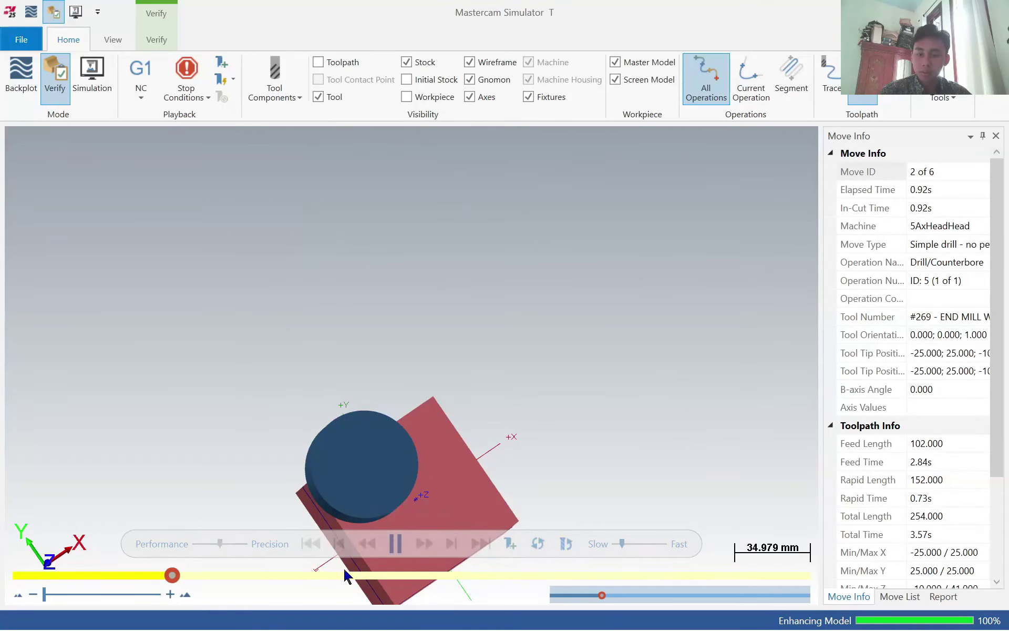
scroll(439, 458, "up", 3)
scroll(453, 463, "down", 8)
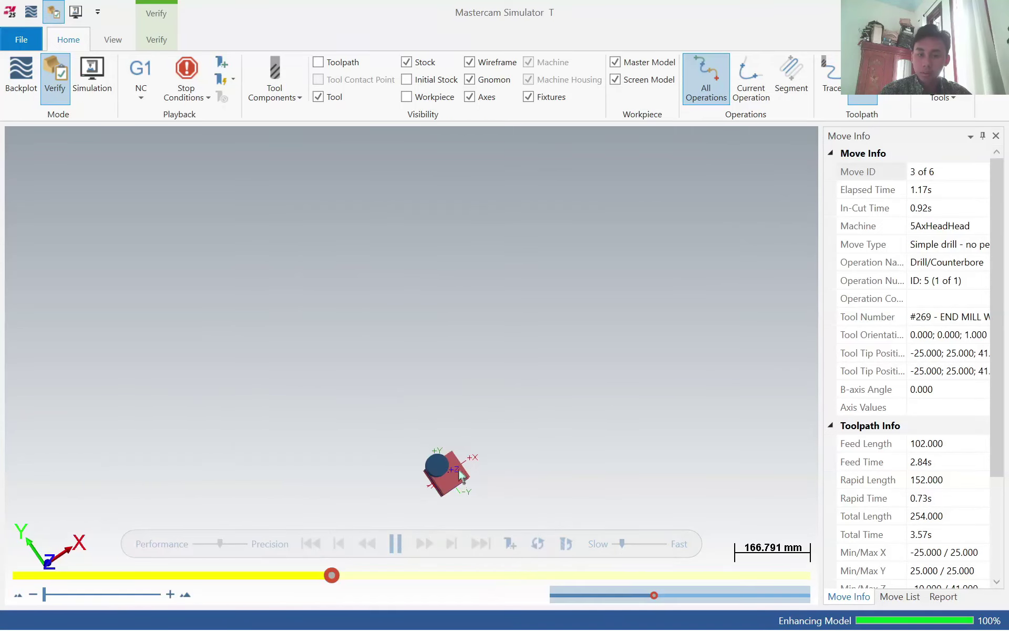
- Examine the two drilled holes in the simulated stock up close and from several angles
mouse_move(460, 474)
middle_mouse_down()
mouse_move(457, 441)
mouse_move(451, 463)
middle_mouse_up()
scroll(453, 477, "down", 4)
scroll(457, 478, "up", 10)
mouse_move(456, 477)
middle_mouse_down()
mouse_move(461, 464)
mouse_move(459, 473)
middle_mouse_up()
scroll(305, 465, "up", 3)
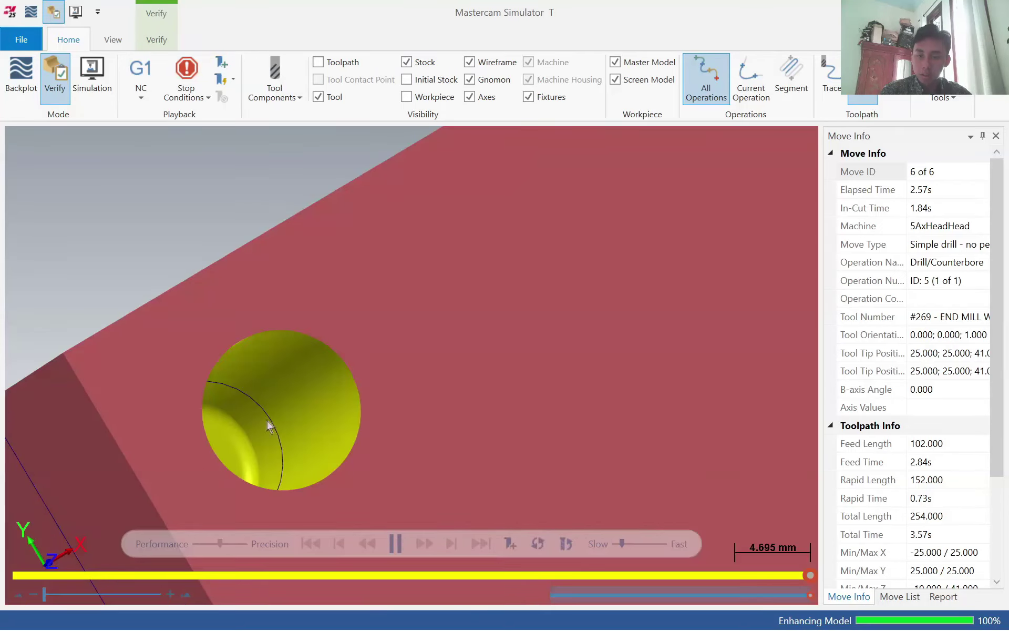
scroll(573, 344, "up", 4)
scroll(573, 345, "down", 5)
middle_click_drag(676, 267, 728, 223)
scroll(687, 256, "up", 5)
scroll(686, 257, "down", 6)
middle_click_drag(618, 414, 648, 361)
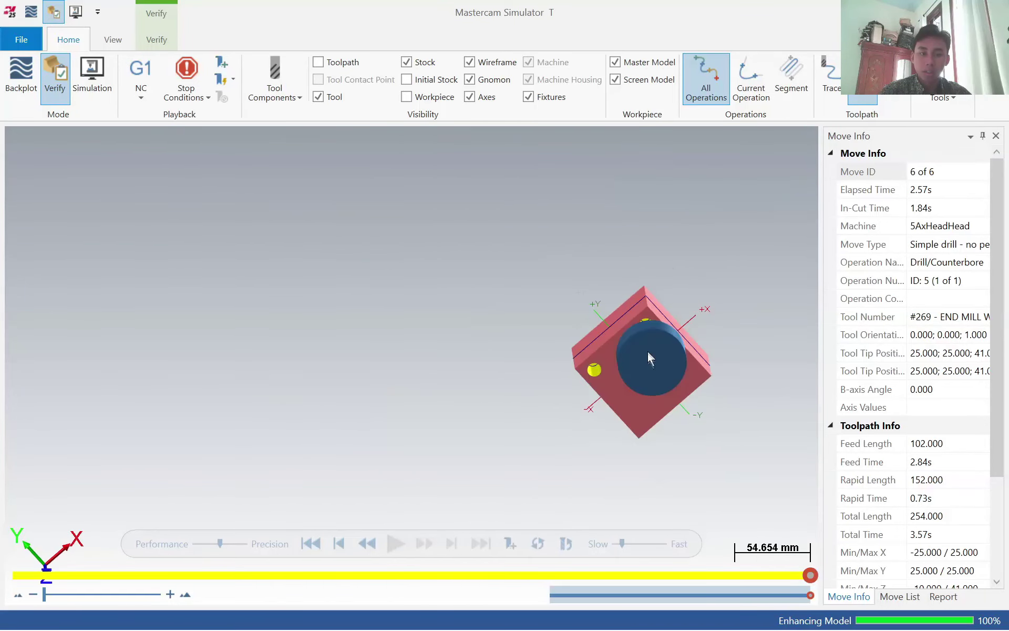
scroll(647, 361, "up", 2)
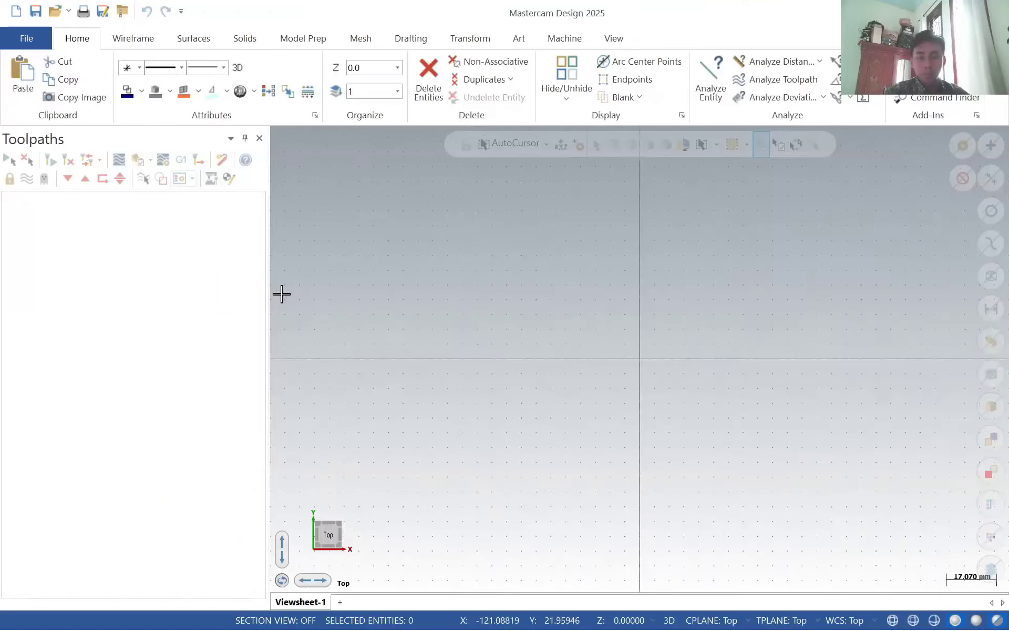
- Create a 90 by 90 mm wireframe rectangle anchored to its center at the origin
left_click(126, 50)
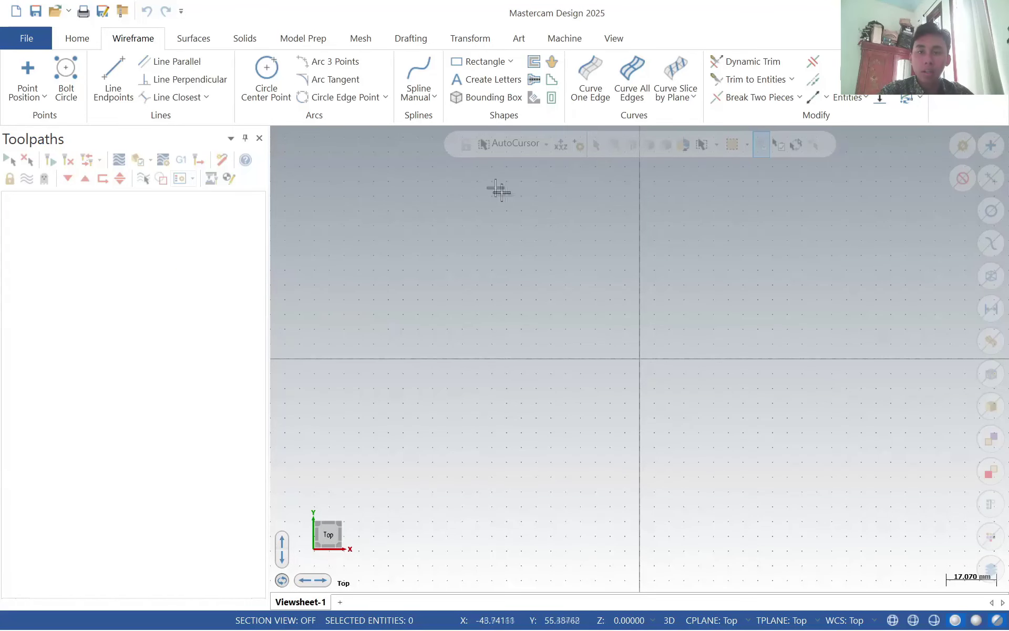
left_click(511, 61)
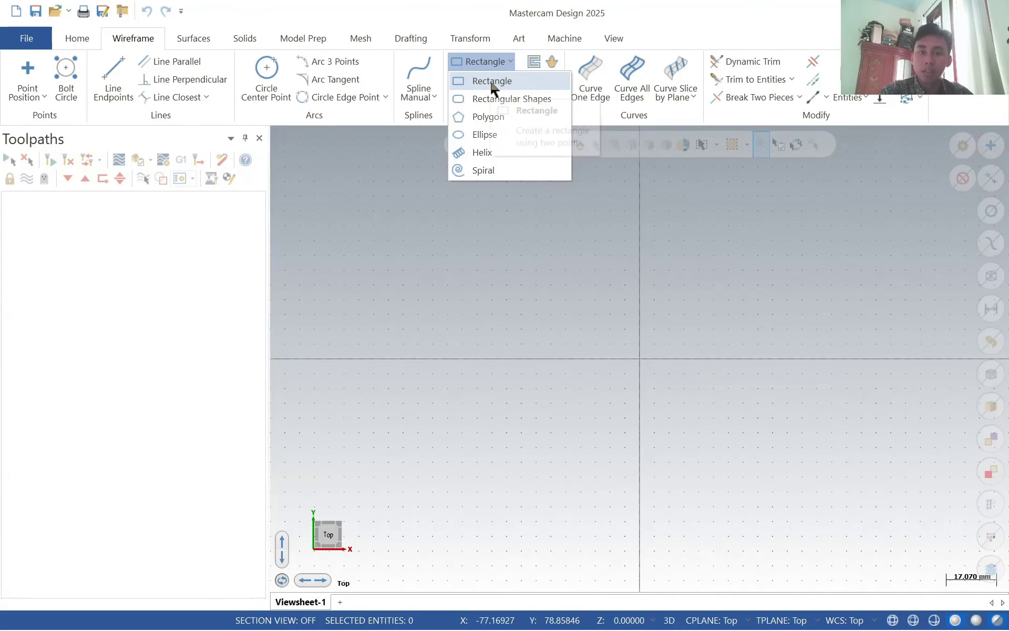
left_click(519, 79)
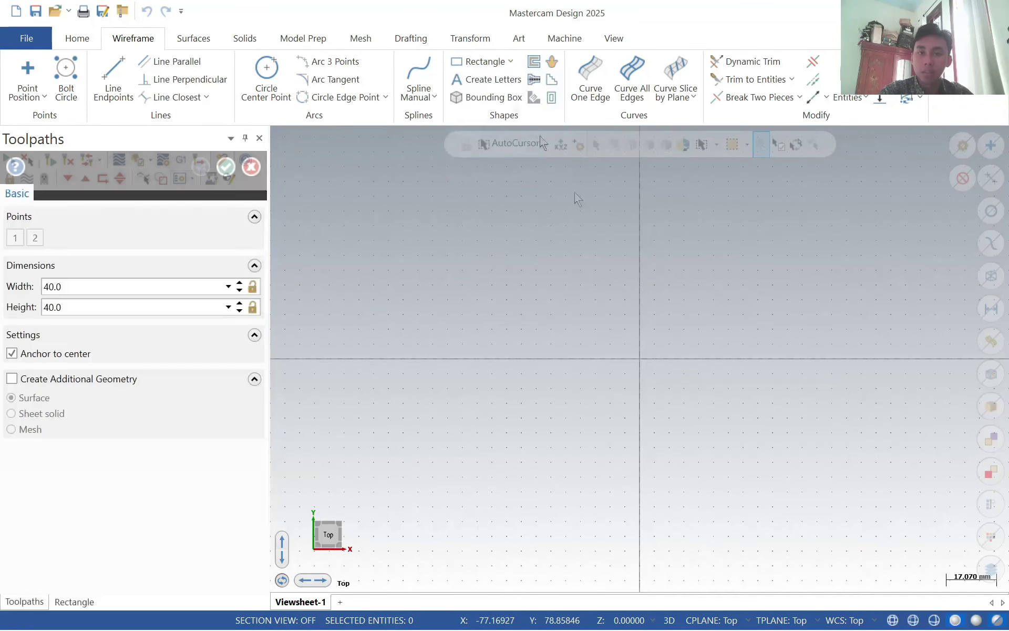
left_click(643, 364)
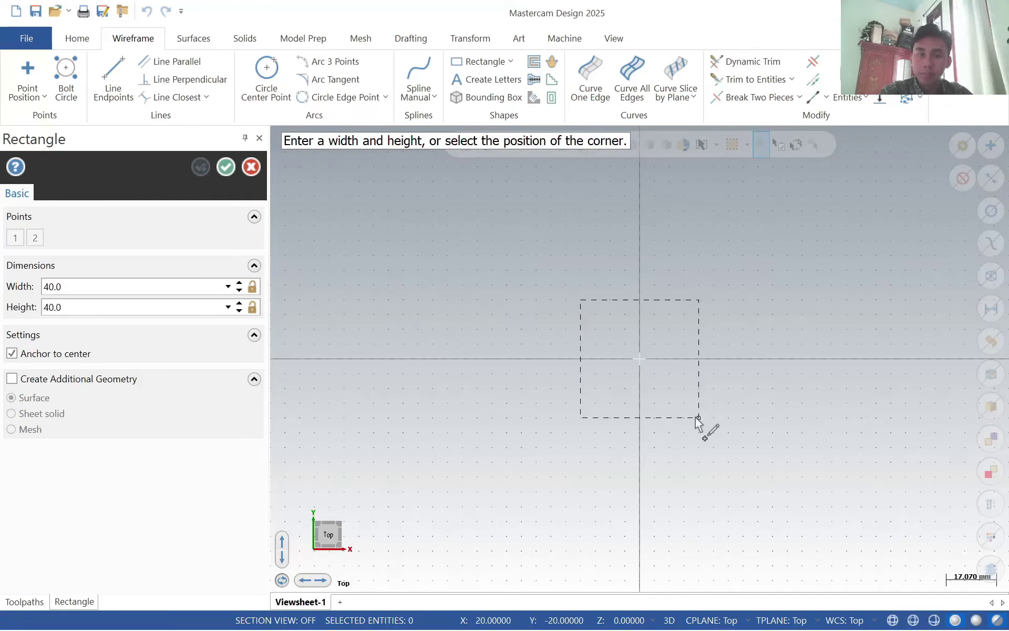
left_click(167, 291)
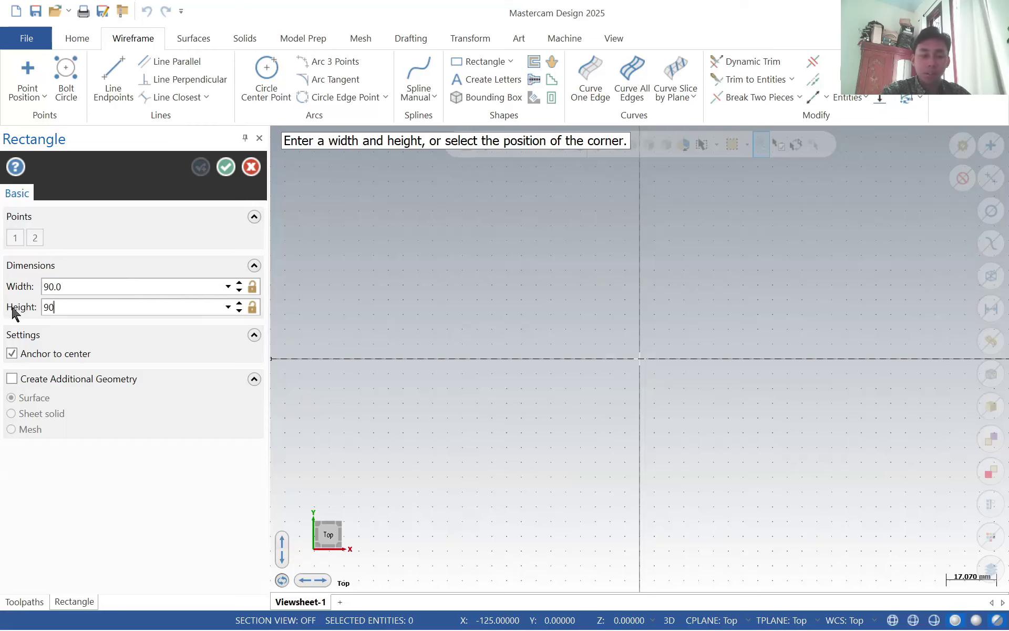
type("90")
key("Return")
left_click(226, 166)
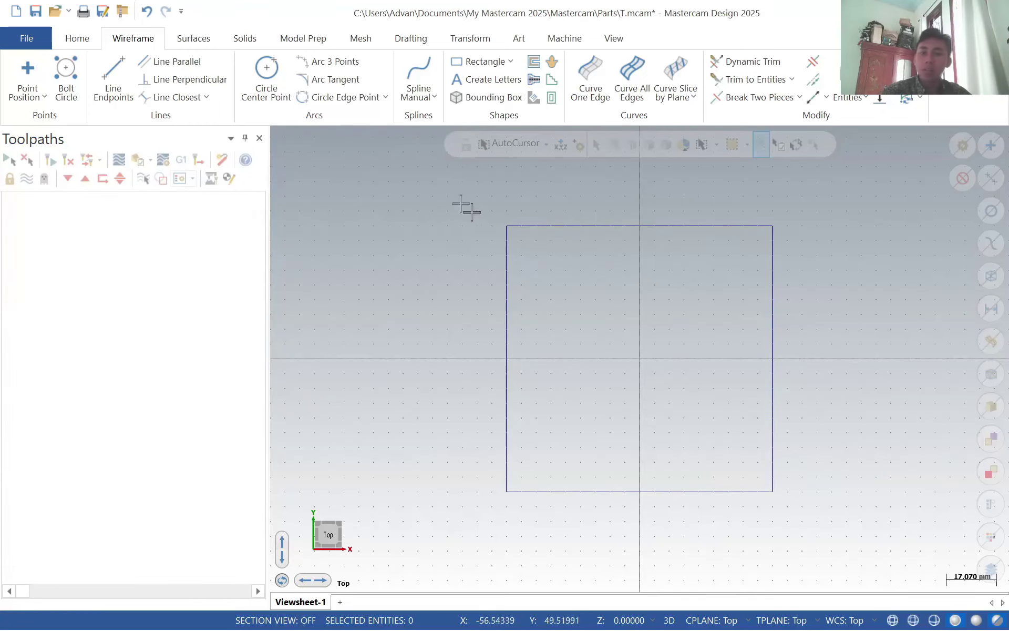
- Extrude the 90 mm square wireframe 30 mm downward, below the top plane, as a new solid body
left_click(204, 42)
left_click(235, 38)
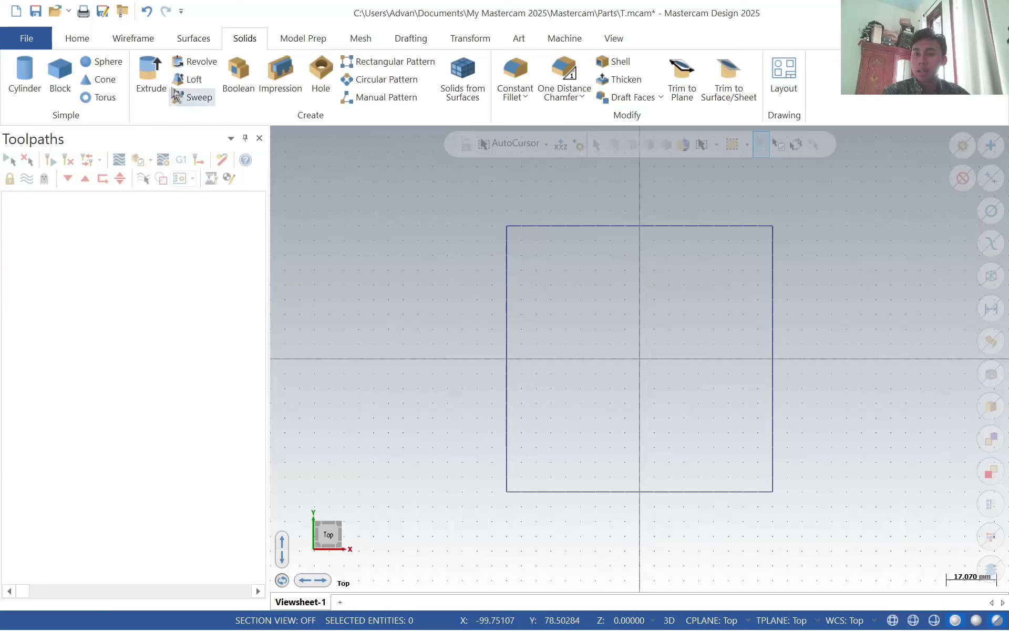
left_click(162, 80)
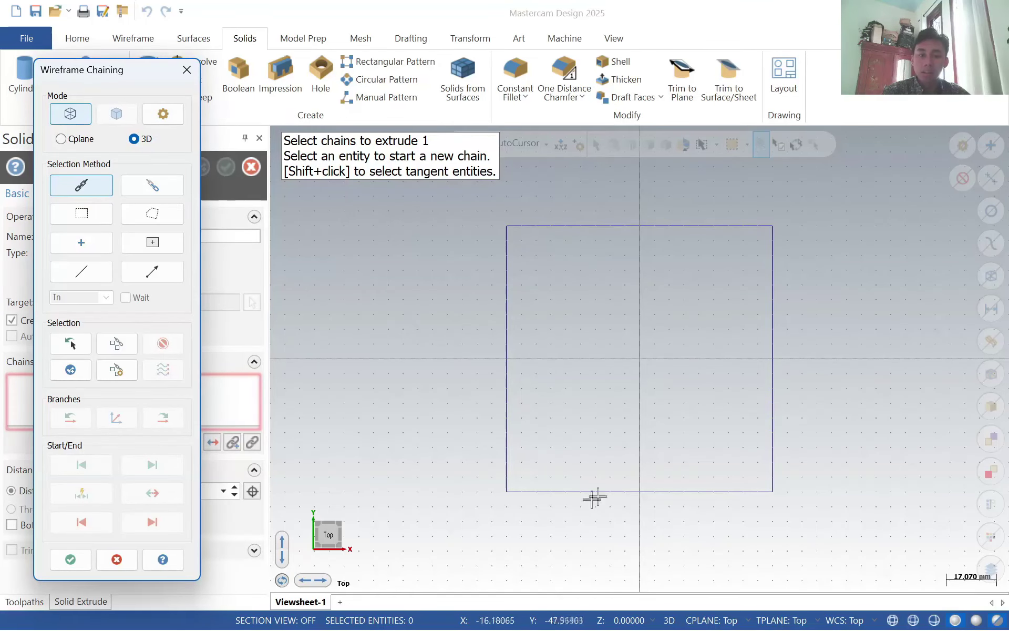
left_click(745, 491)
middle_click_drag(733, 470, 707, 329)
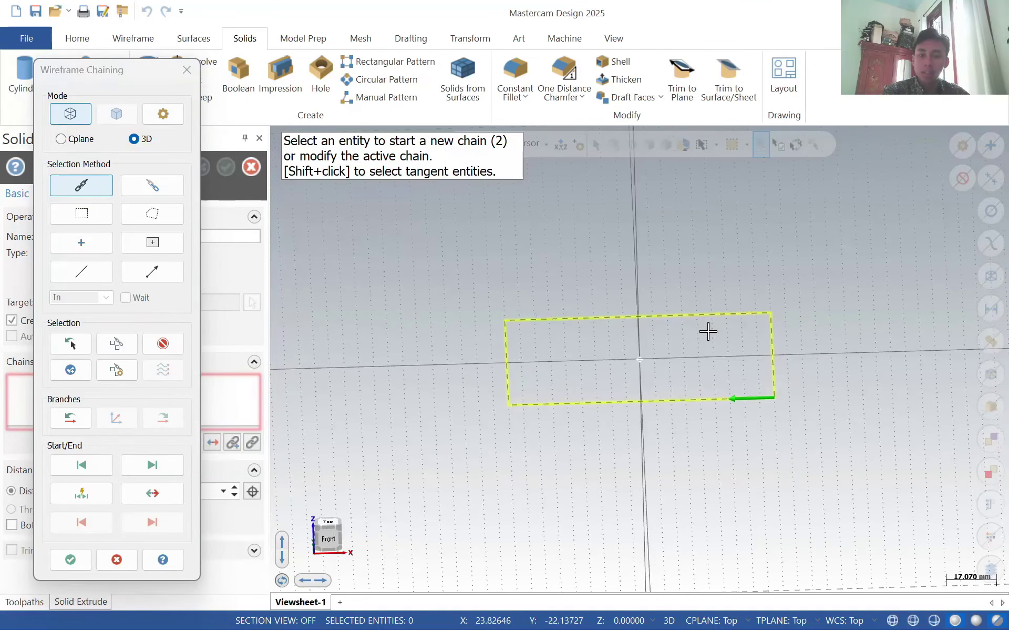
left_click(71, 558)
mouse_move(639, 436)
middle_mouse_down()
mouse_move(631, 412)
mouse_move(633, 394)
mouse_move(644, 393)
middle_mouse_up()
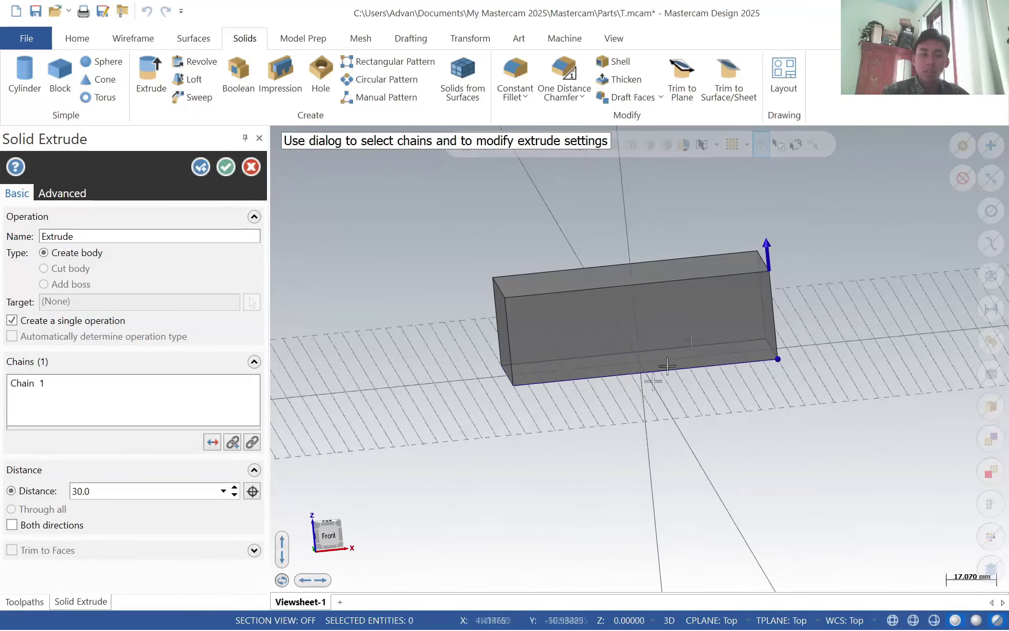
left_click(769, 252)
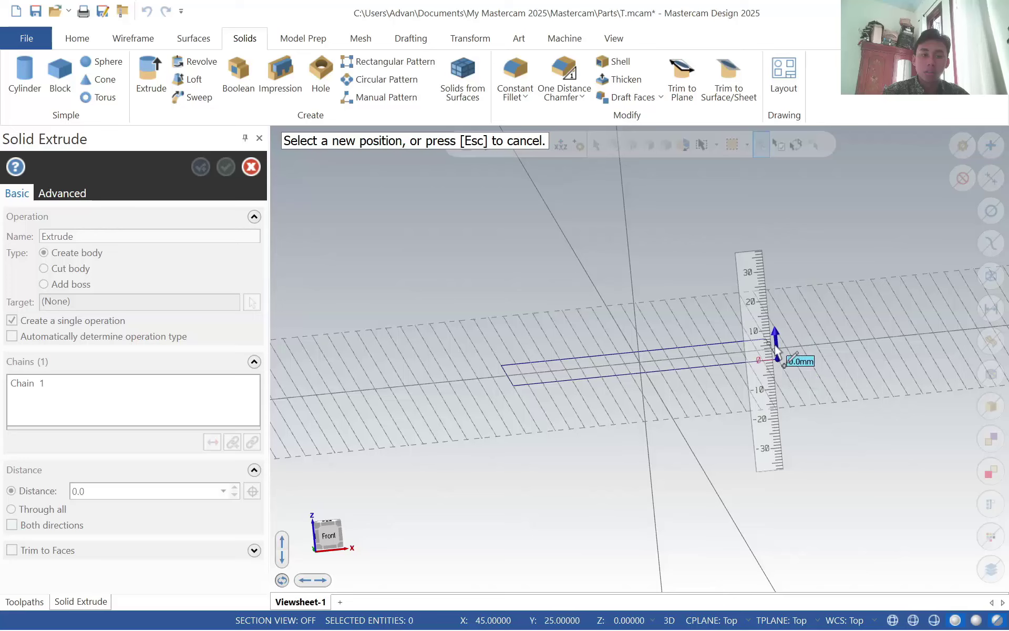
left_click(776, 343)
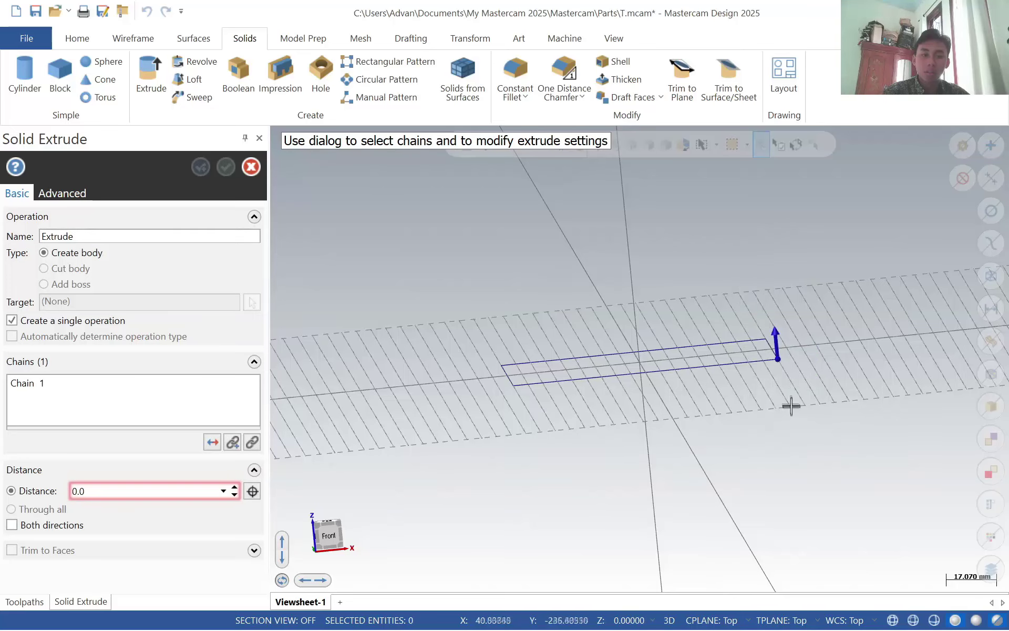
left_click(774, 342)
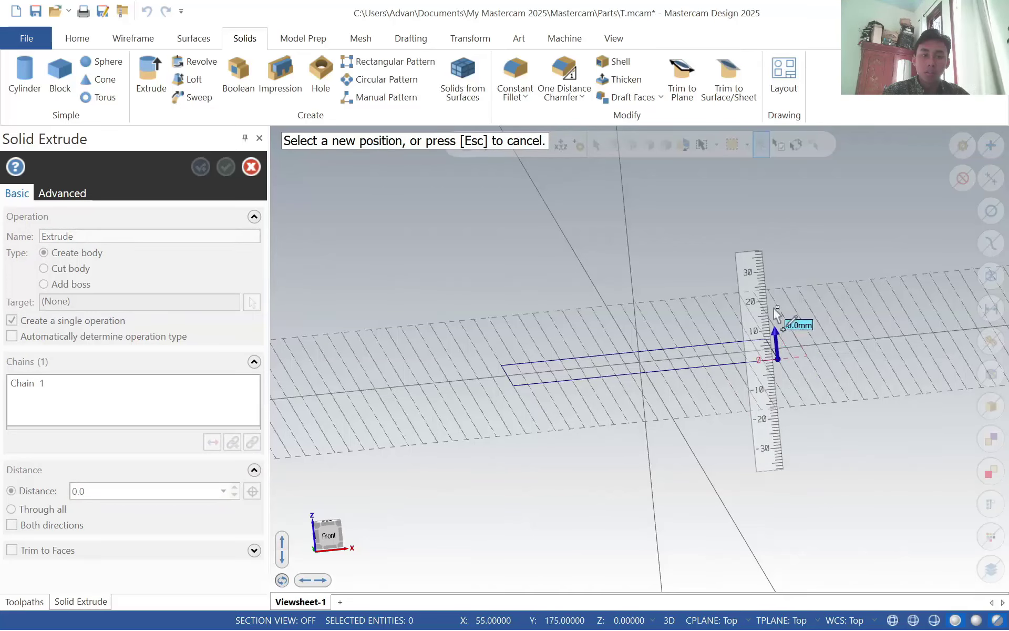
left_click(771, 450)
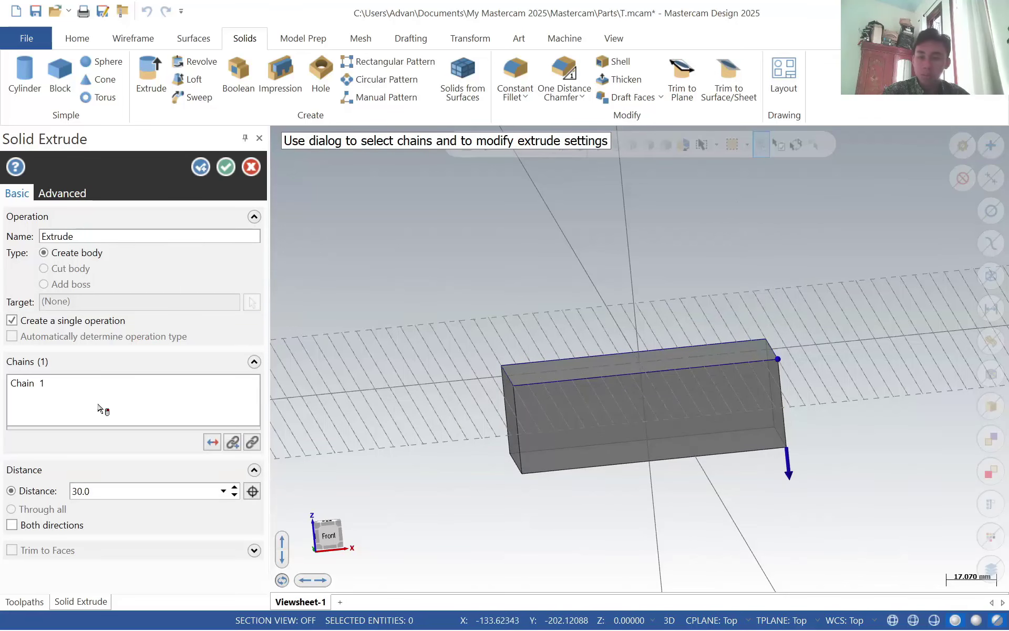
left_click(226, 168)
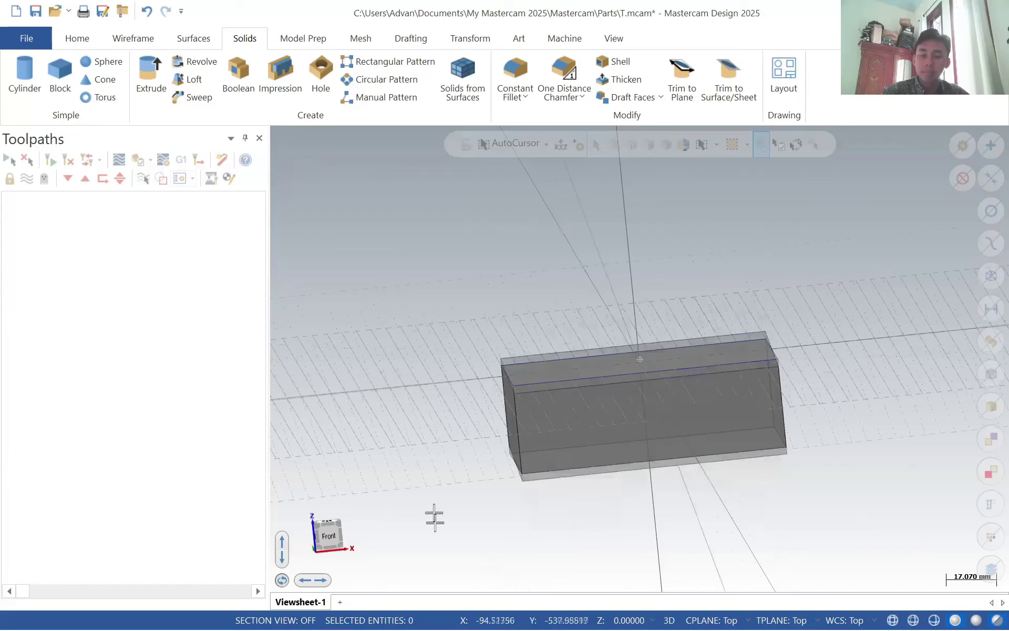
- In the top view, draw a closed right triangle of connected lines inside the square, with a 65 mm horizontal leg ending at X35 Y-30
left_click(329, 522)
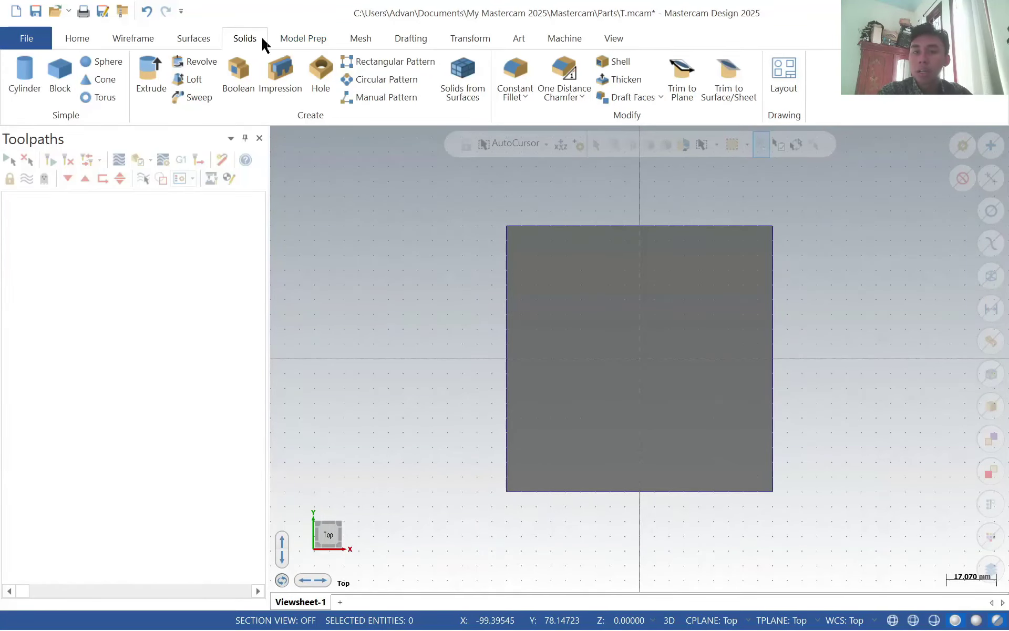
left_click(134, 39)
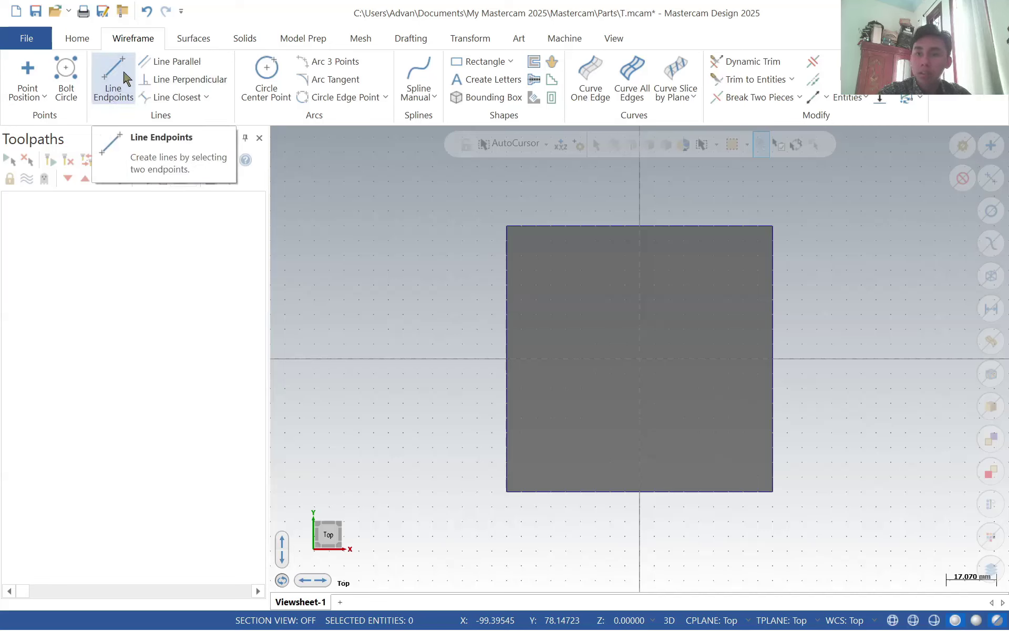
left_click(112, 79)
left_click(52, 346)
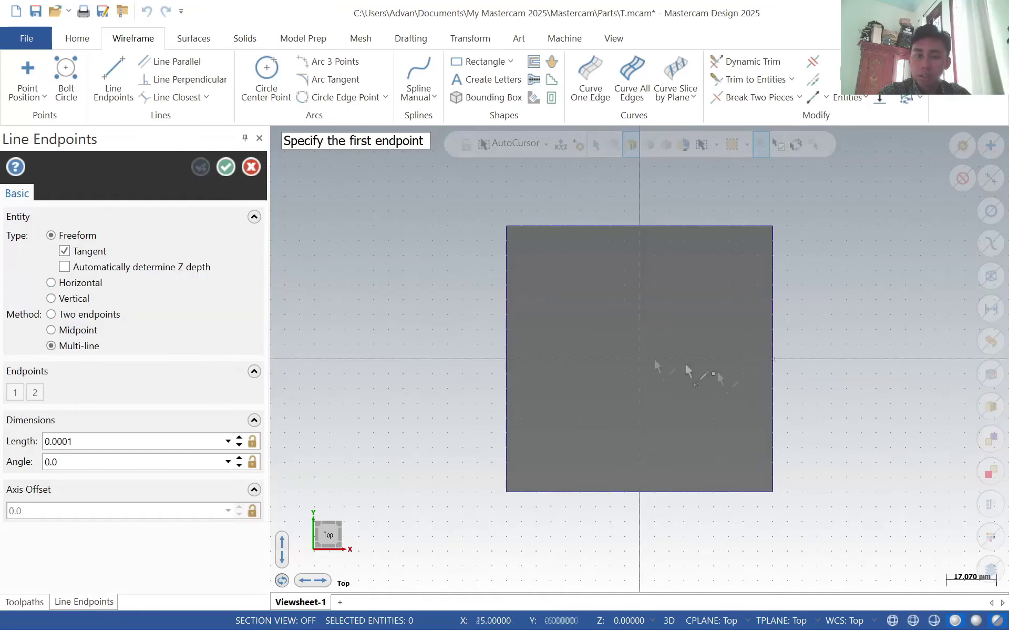
left_click(550, 285)
left_click(552, 447)
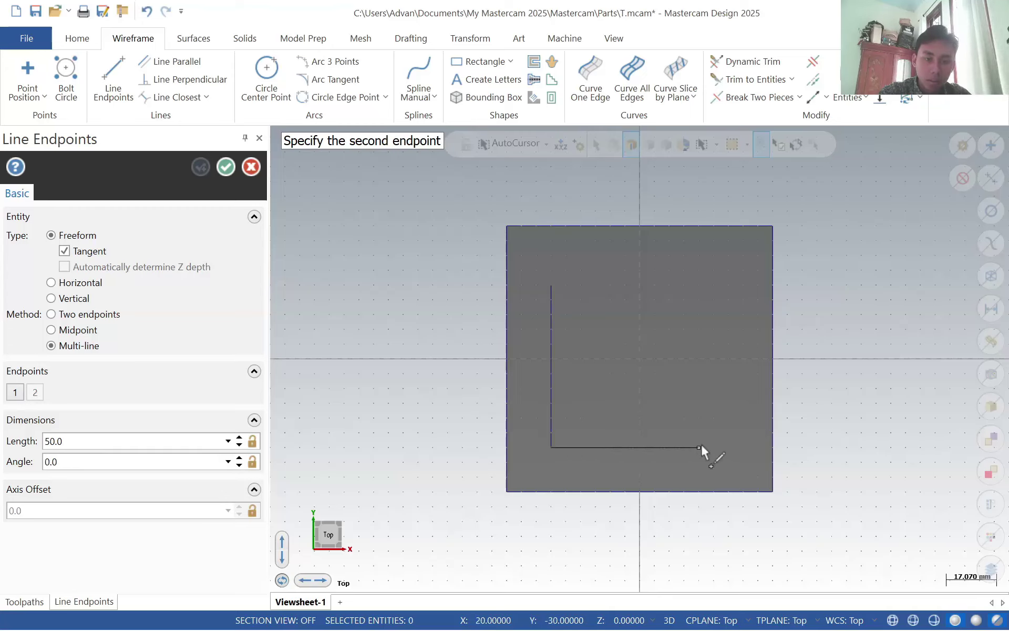
left_click(741, 446)
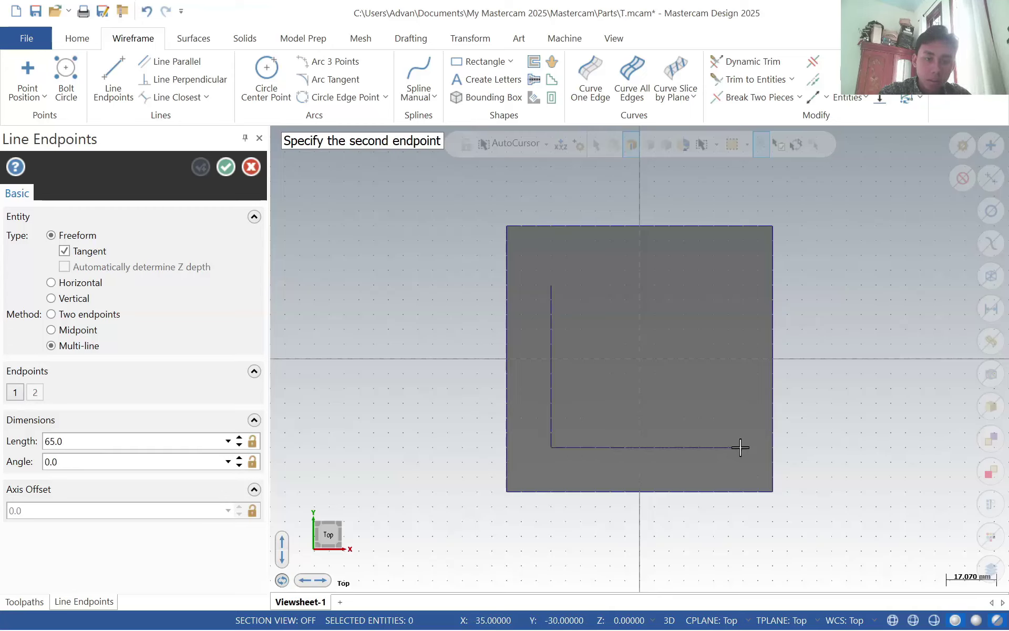
left_click(549, 285)
left_click(226, 167)
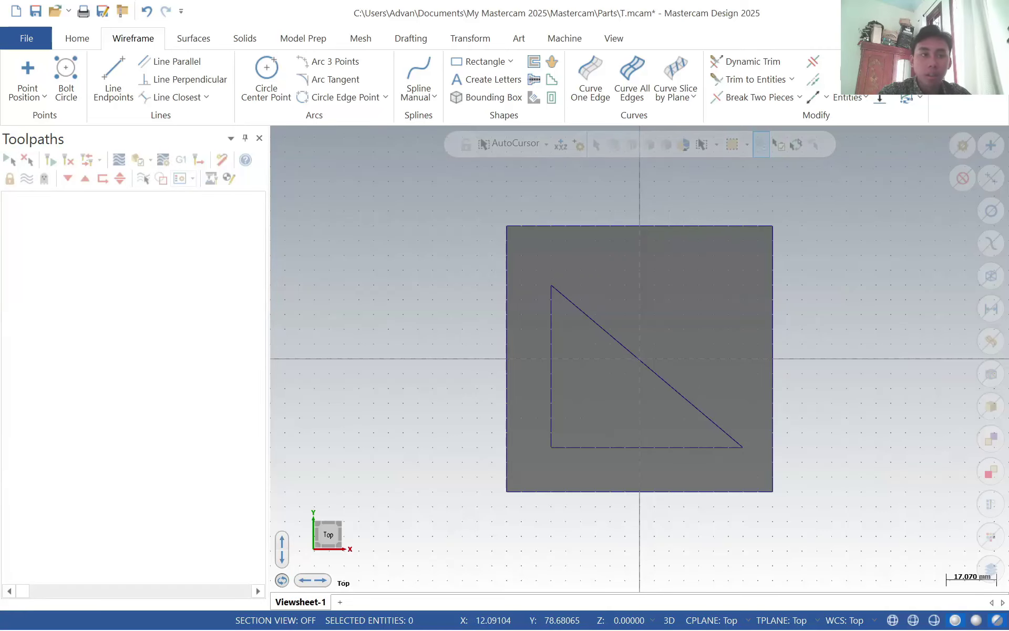
- Fillet all three corners of the triangle with a 5 mm radius, trimming the lines
left_click(847, 79)
type("5")
left_click(551, 316)
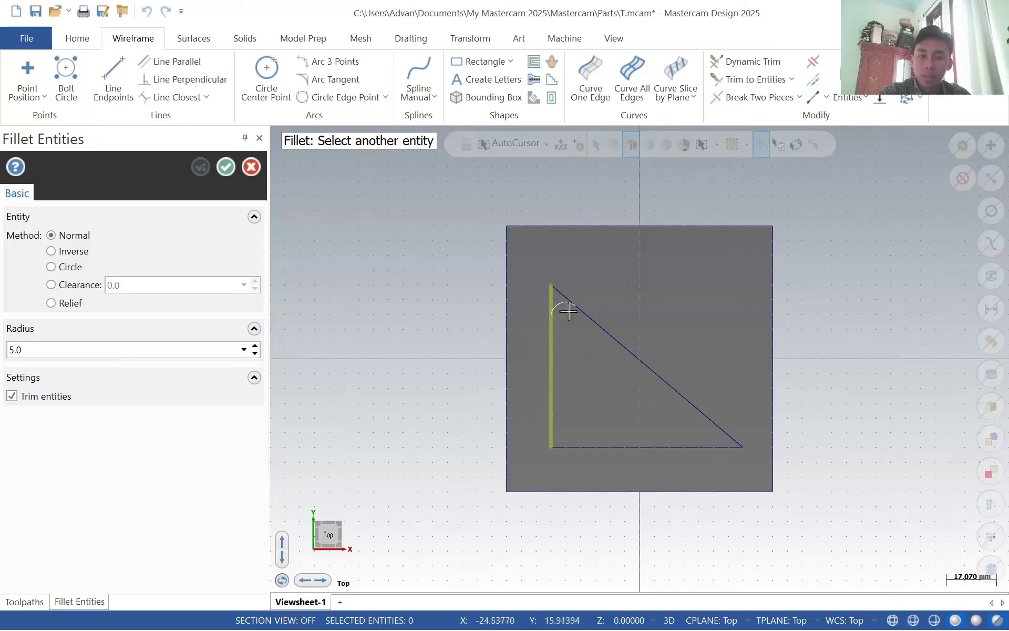
left_click(566, 312)
left_click(692, 412)
left_click(675, 447)
left_click(551, 436)
left_click(579, 446)
left_click(226, 167)
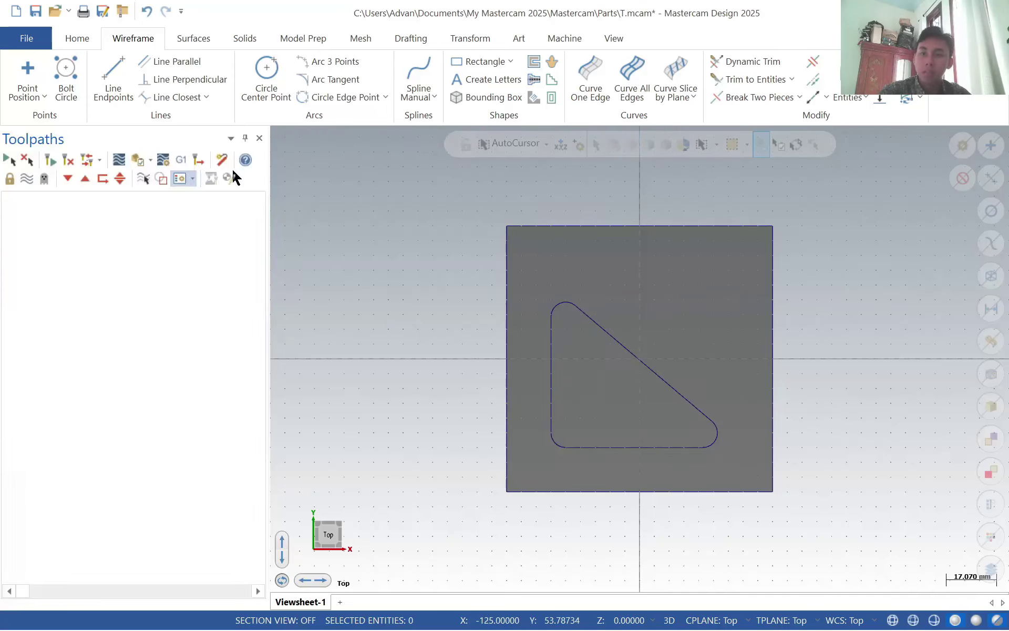
- Cut the rounded triangle 10 mm down into the block with a solid Extrude cut
left_click(245, 38)
left_click(147, 99)
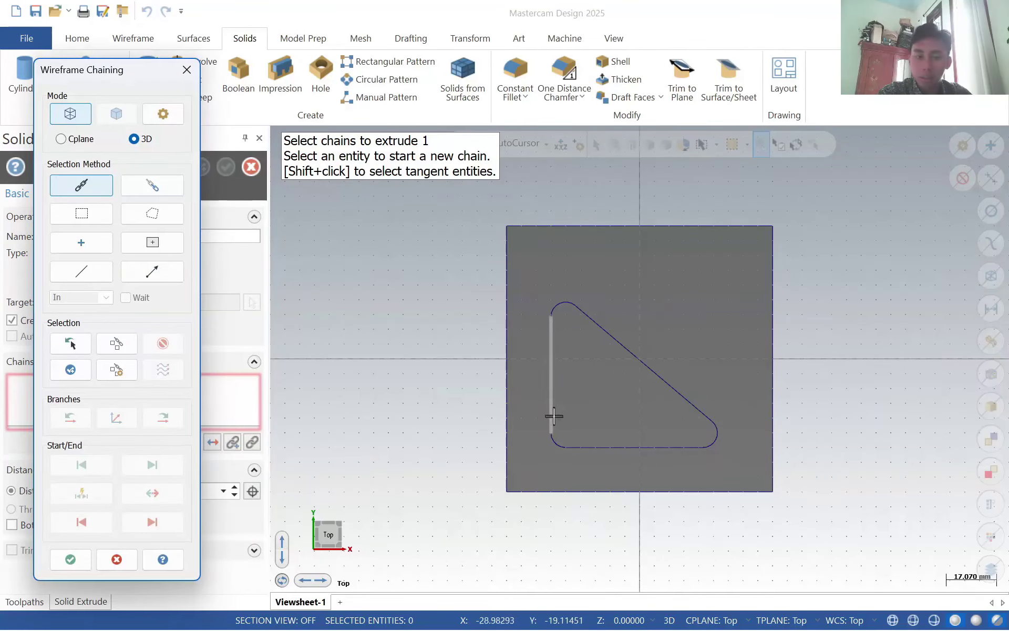
left_click(693, 447)
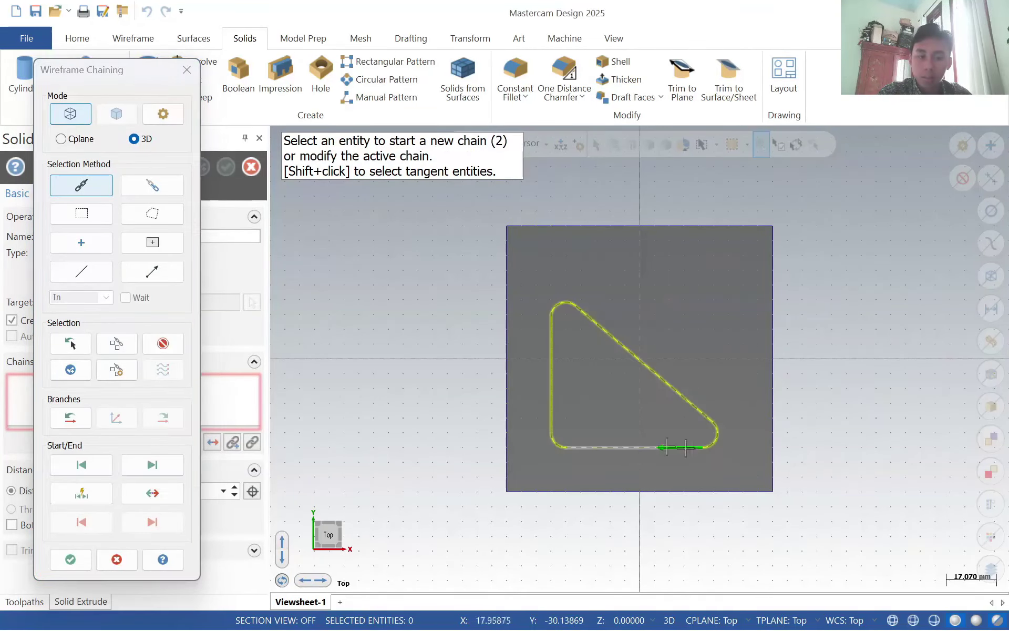
left_click(73, 560)
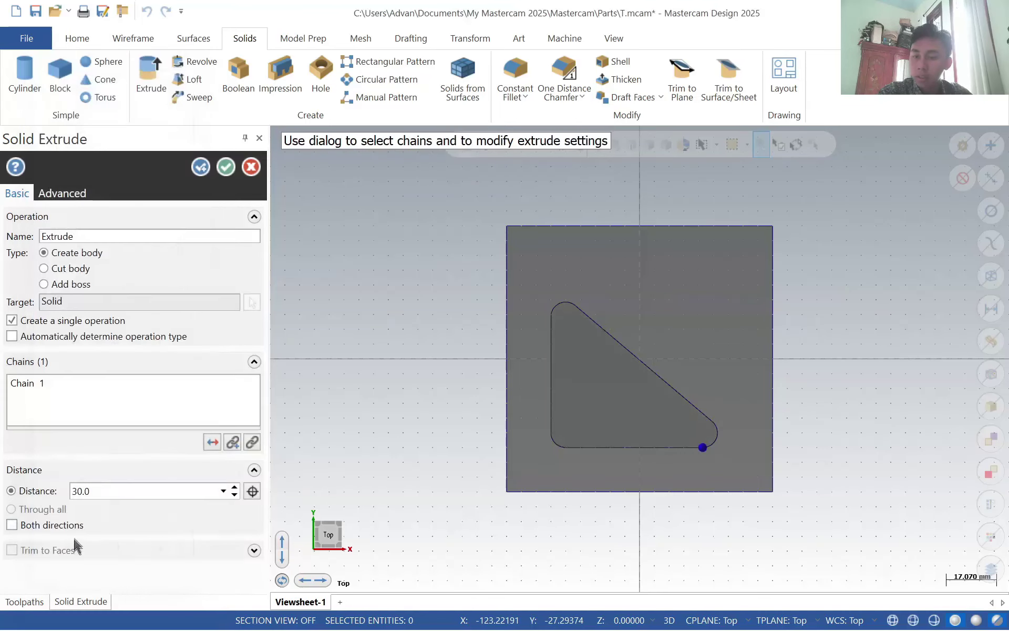
left_click(53, 274)
middle_click_drag(669, 379, 672, 309)
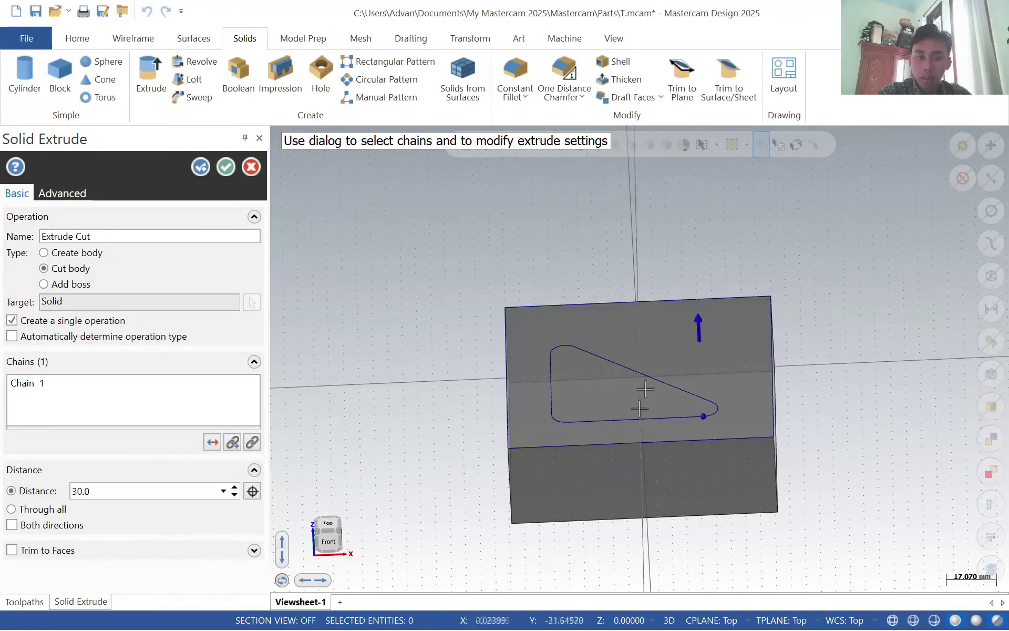
left_click(699, 328)
middle_click_drag(604, 468, 615, 445)
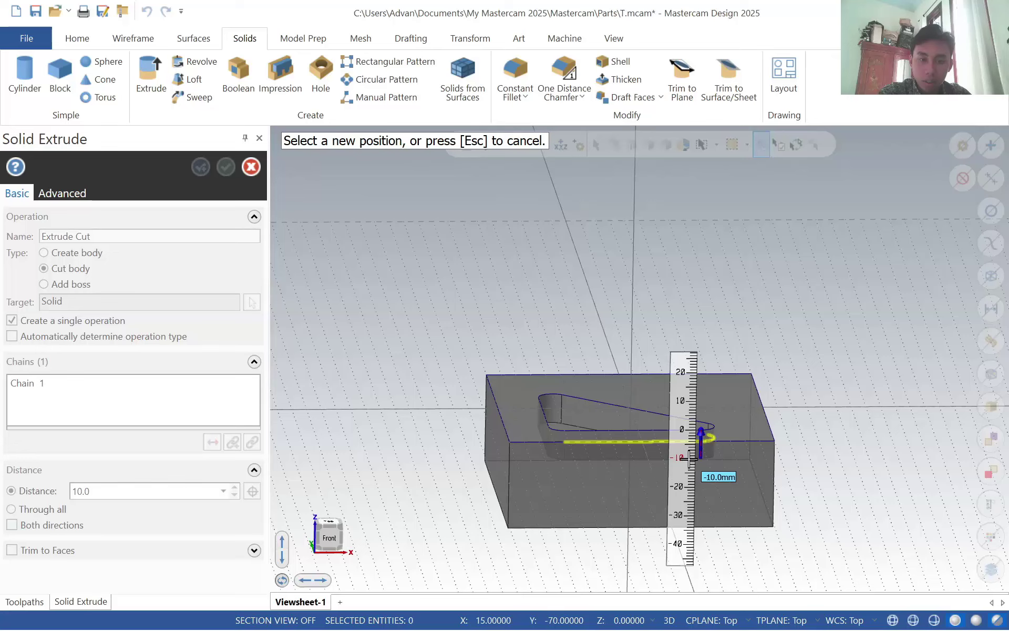
left_click(690, 459)
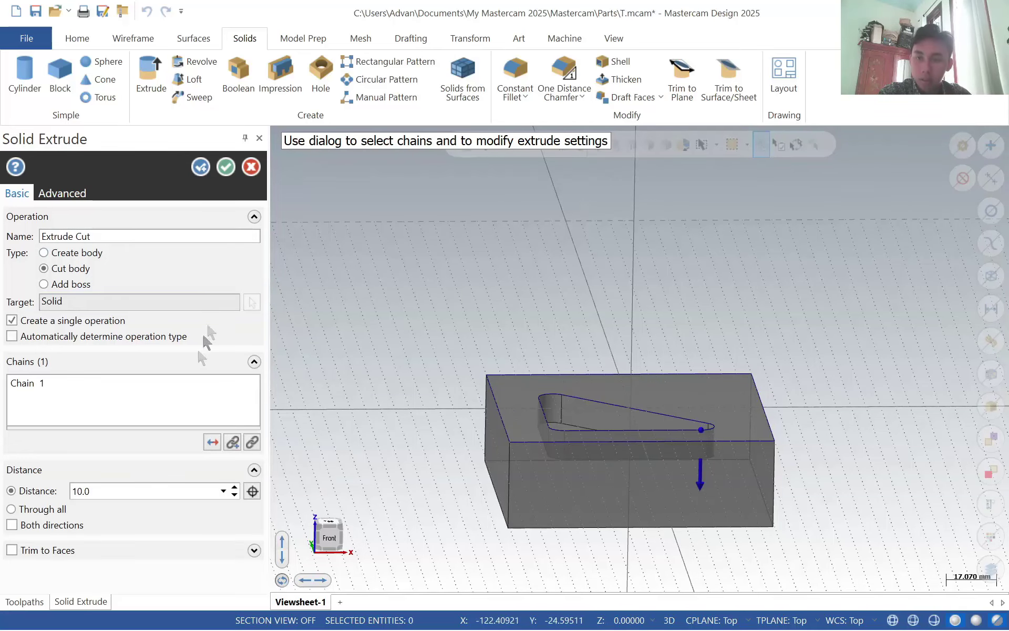
left_click(225, 169)
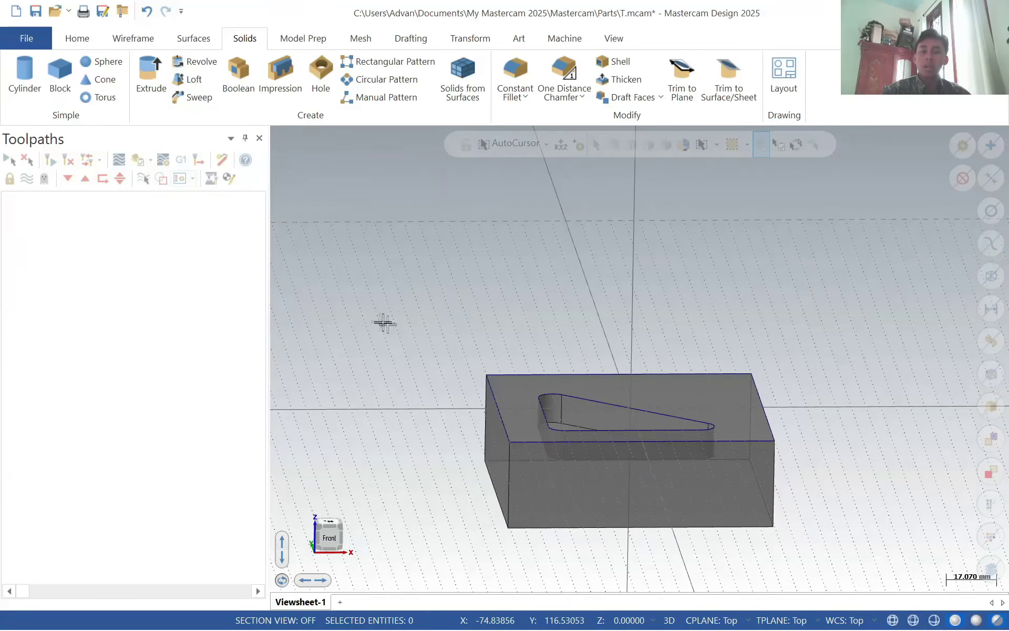
- Return to the top view and add a default mill machine group for the part
middle_click_drag(578, 279, 460, 434)
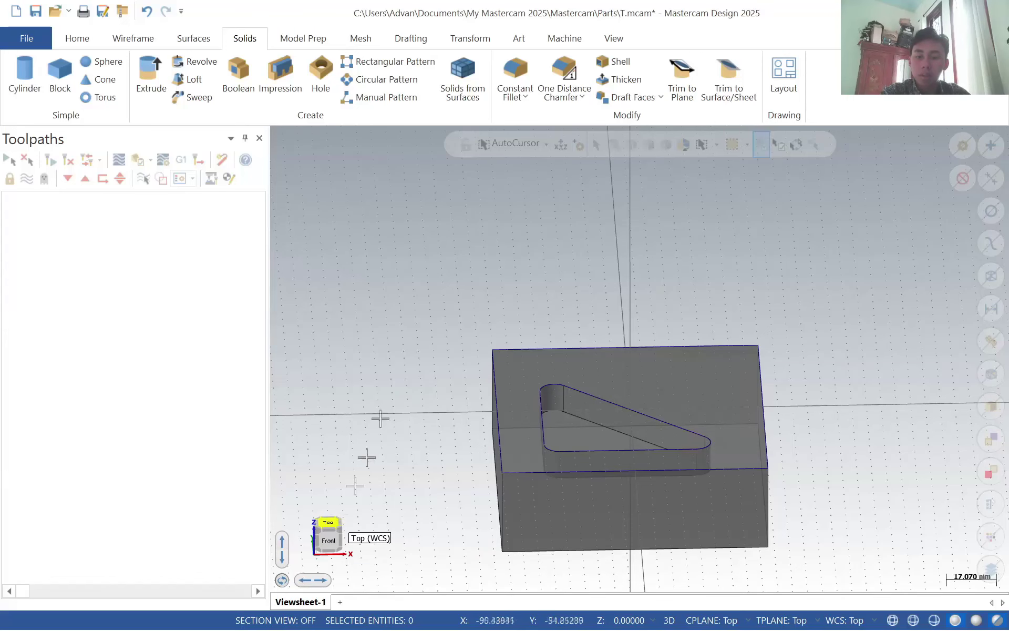
left_click(328, 522)
left_click(558, 40)
left_click(24, 95)
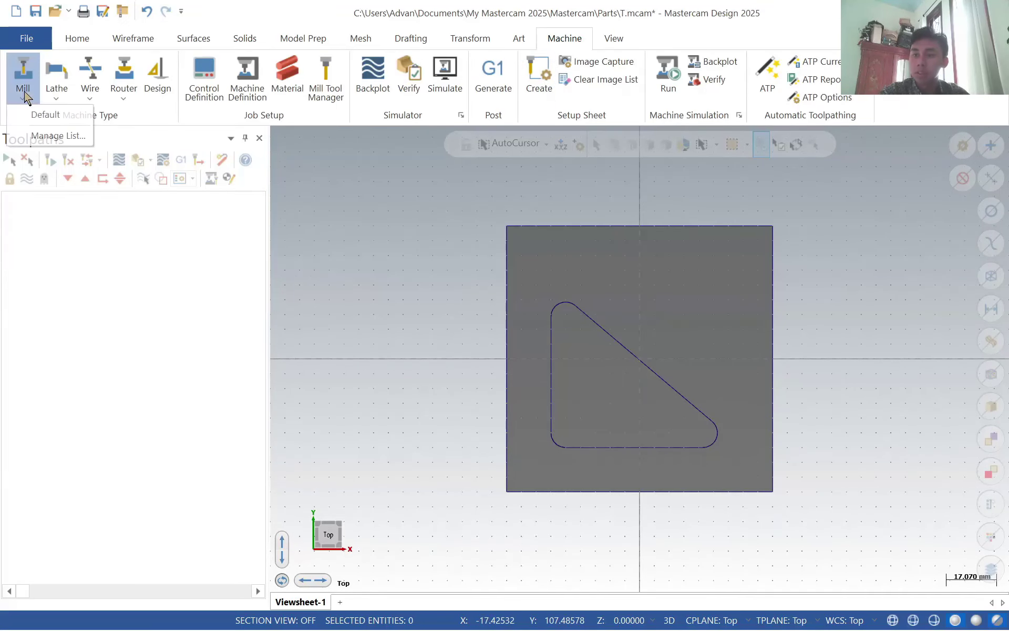
left_click(46, 115)
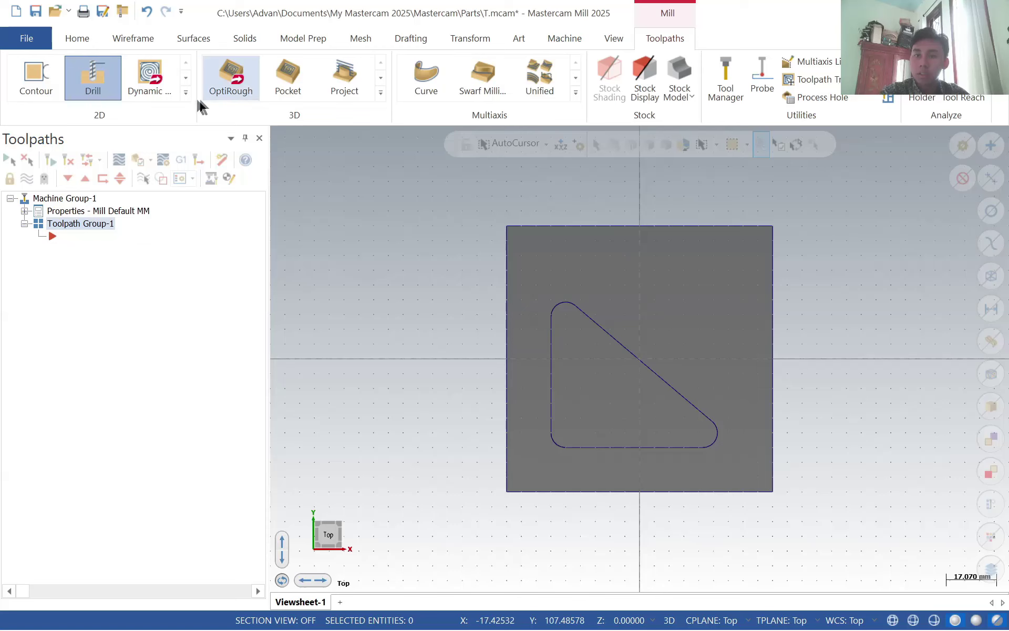
- Start a Dynamic Mill toolpath with the rounded triangle as machining region, staying inside and ignoring stock for open chains
left_click(161, 96)
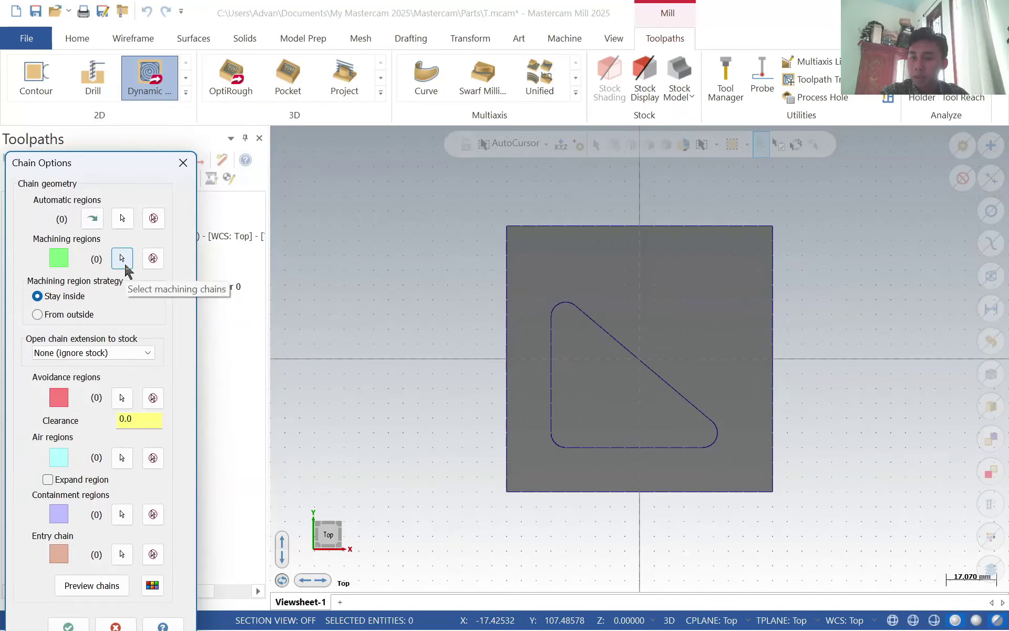
left_click(124, 264)
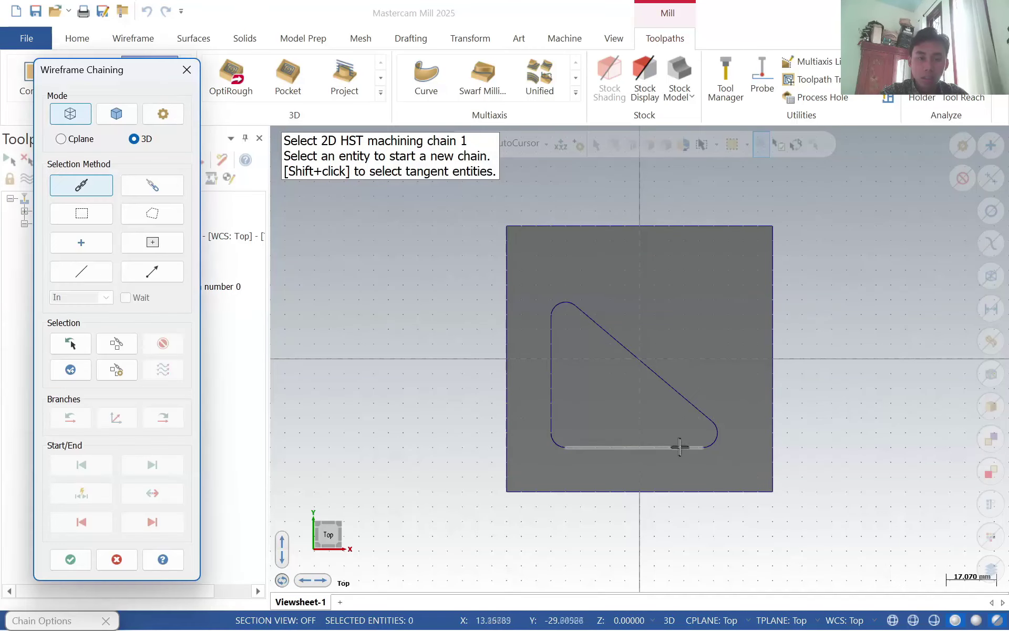
left_click(676, 445)
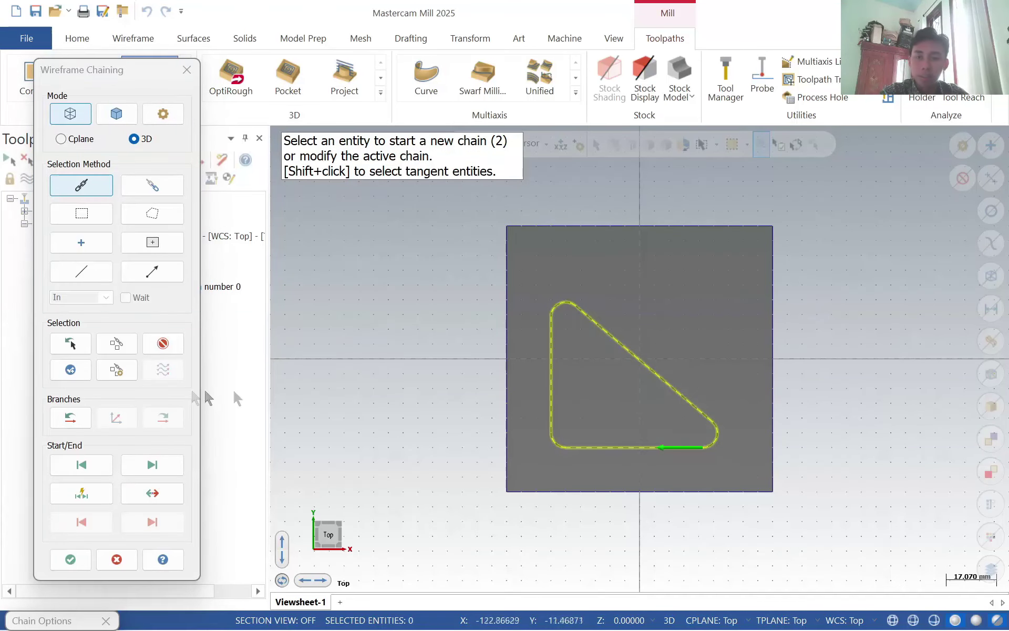
left_click(69, 561)
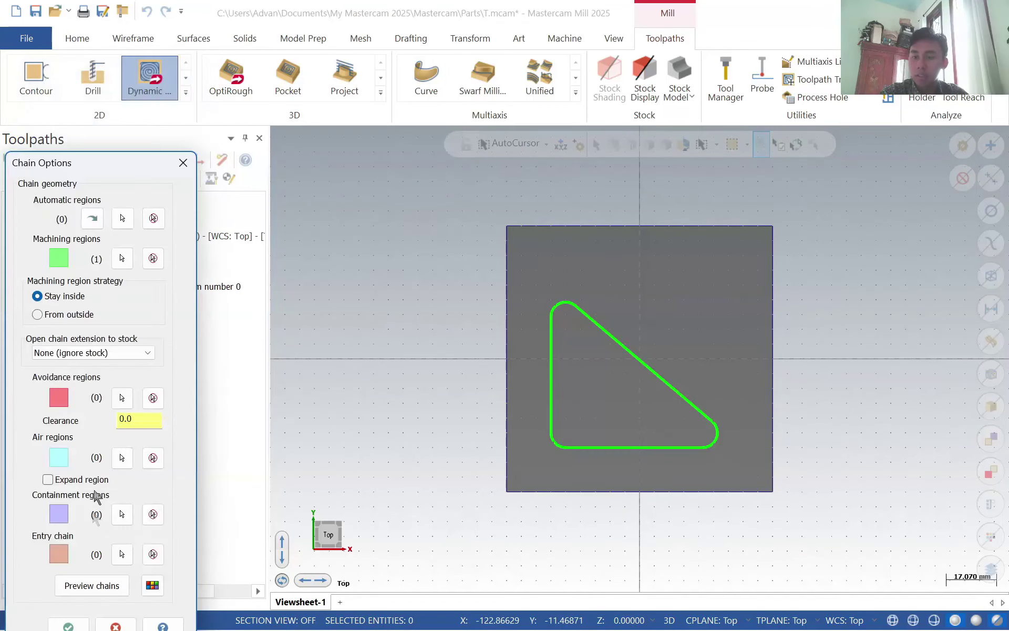
left_click(134, 352)
left_click(141, 360)
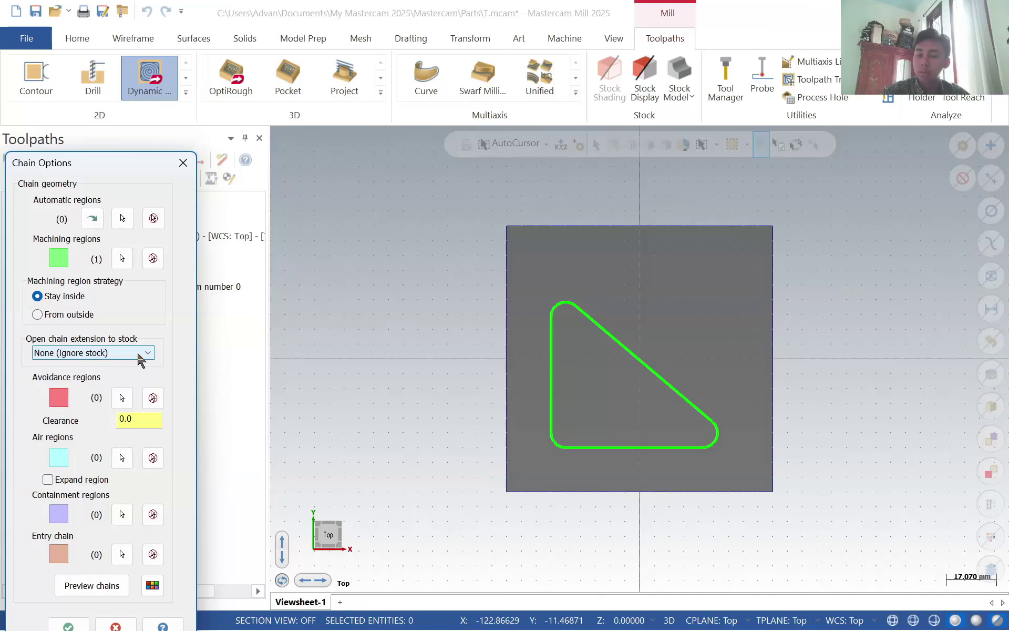
left_click_drag(96, 168, 96, 111)
left_click(68, 572)
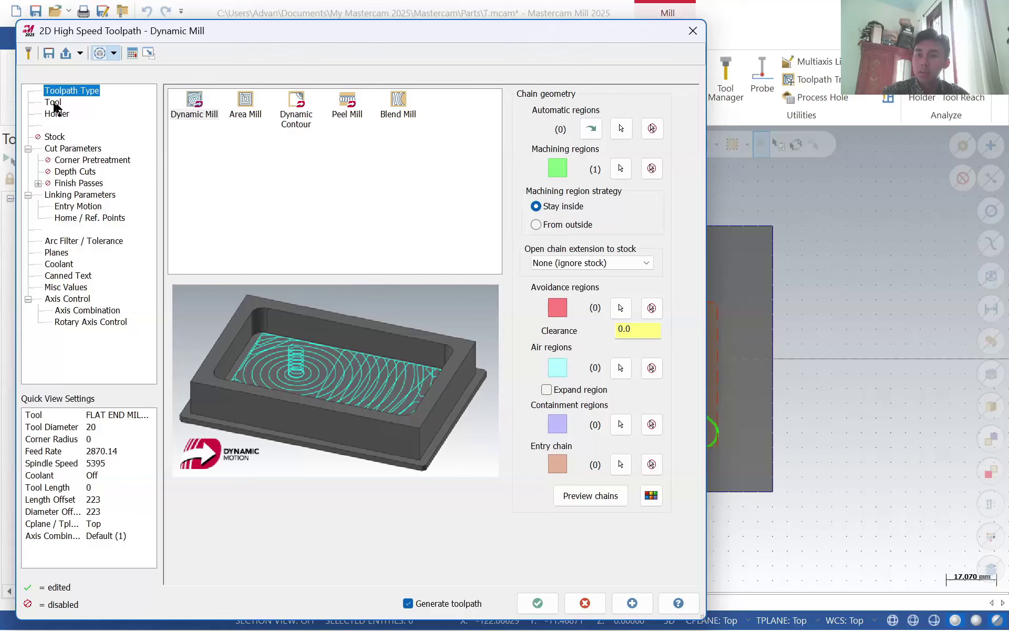
- Select library tool 261, the 5 mm end mill with a 0.5 mm corner radius, for the Dynamic Mill toolpath
left_click(52, 102)
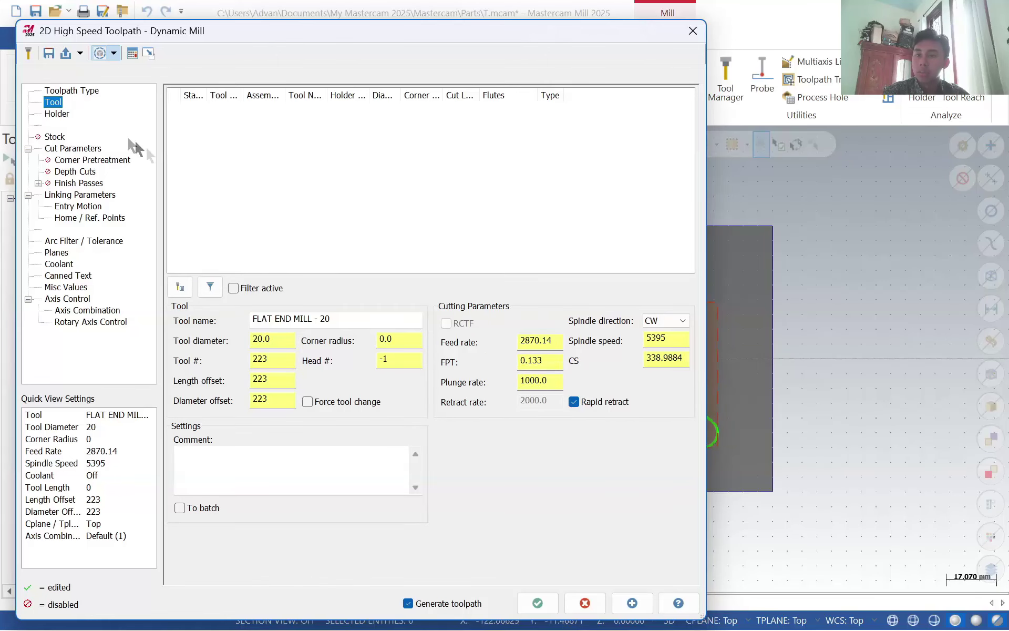
left_click(190, 296)
scroll(263, 339, "down", 16)
scroll(262, 335, "down", 20)
left_click_drag(428, 415, 428, 524)
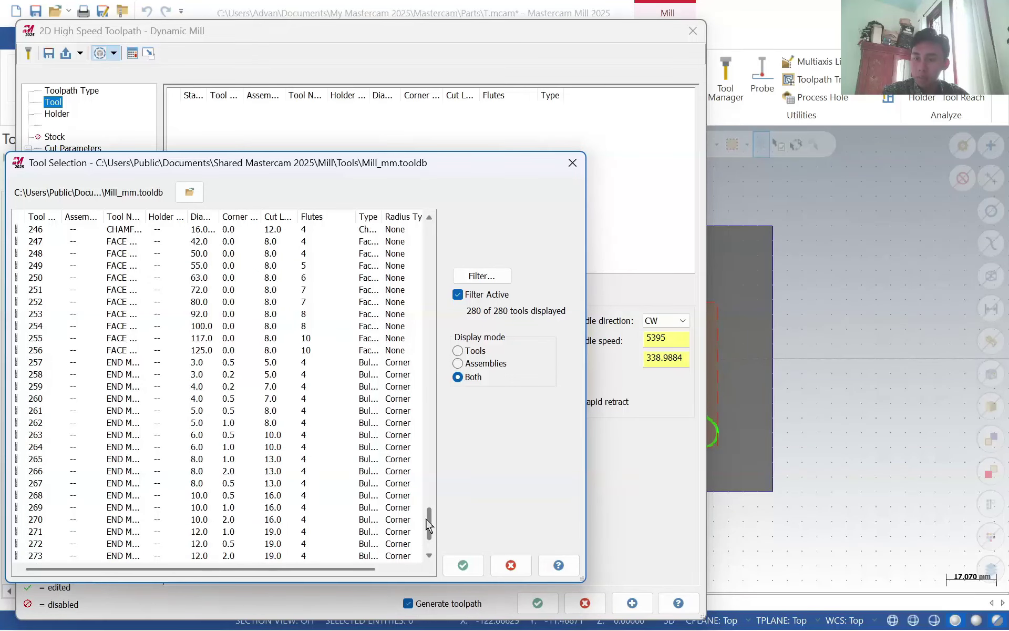
left_click(195, 426)
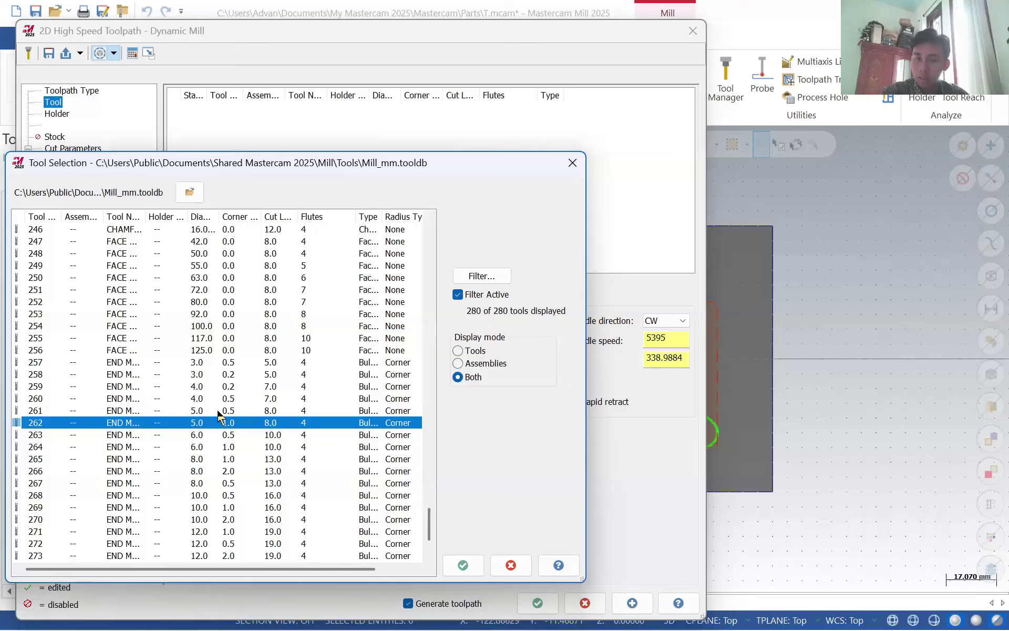
left_click(194, 413)
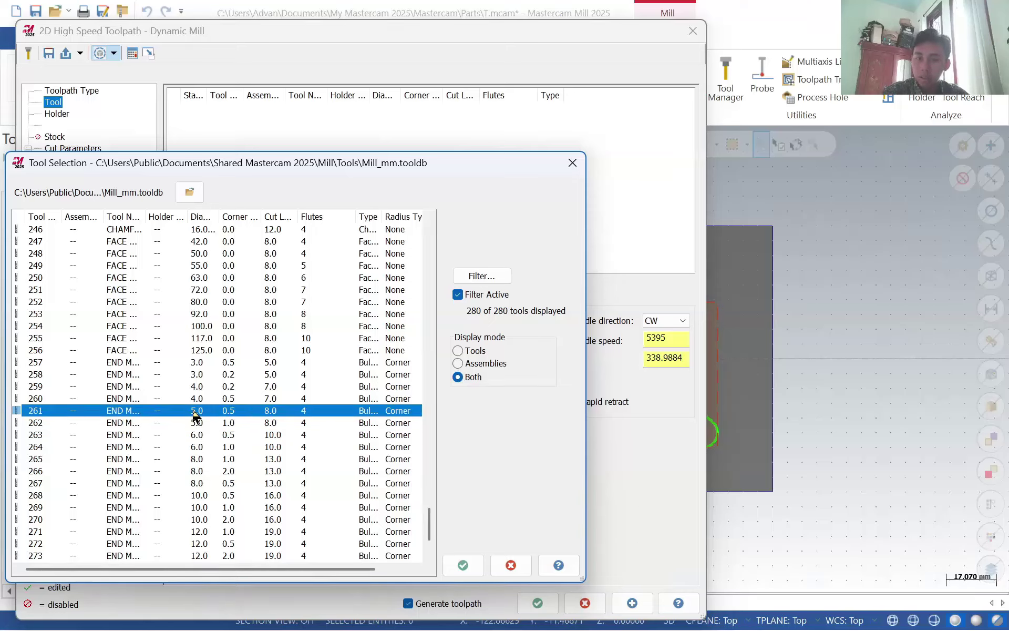
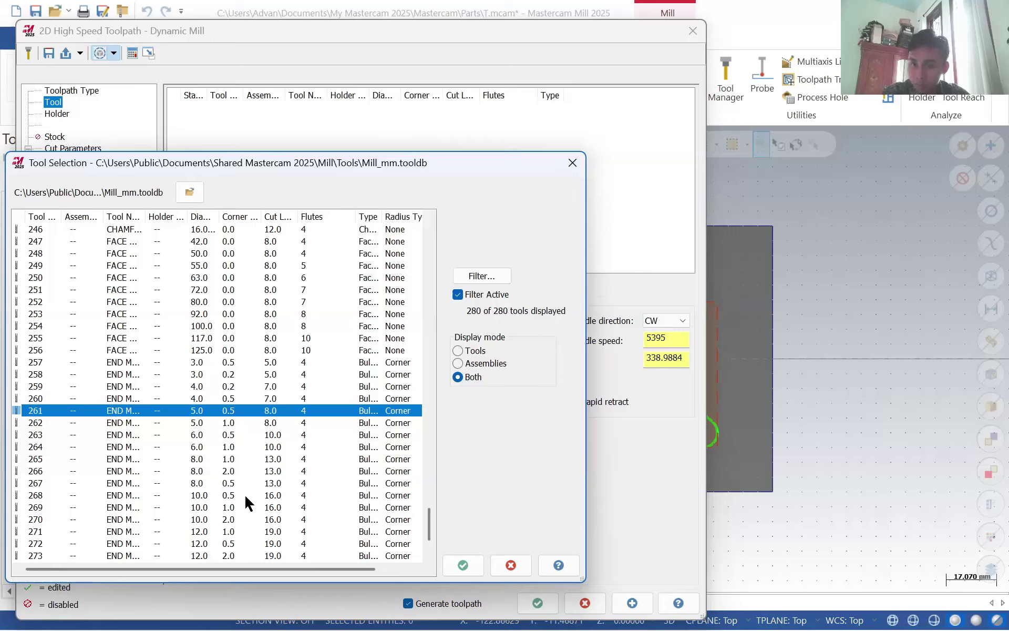
left_click(481, 565)
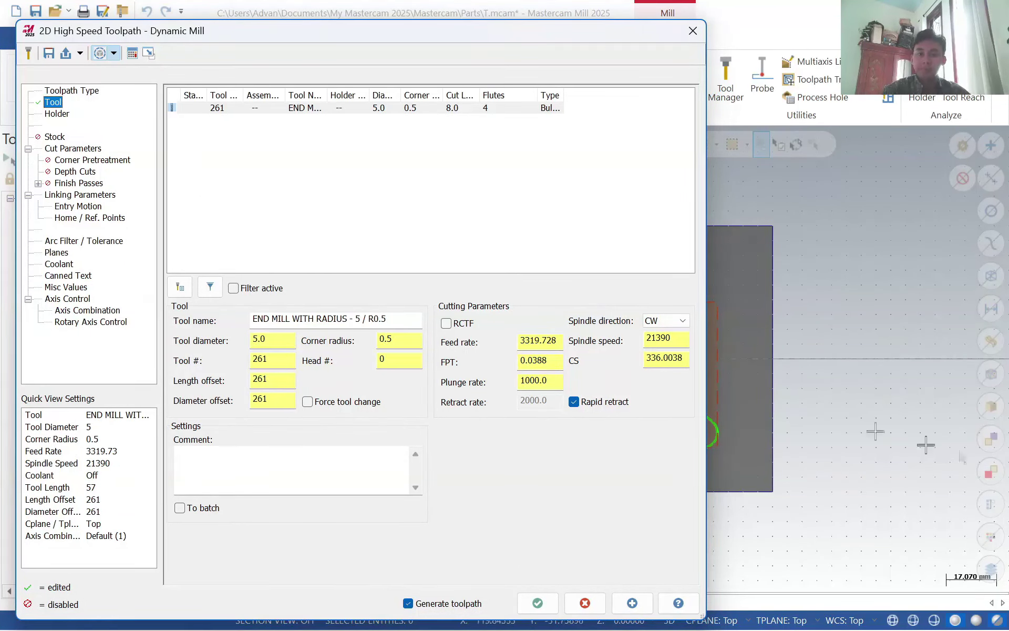
- Assign holder B2C3-0016 to the tool and enable rest material in the stock settings
left_click(56, 114)
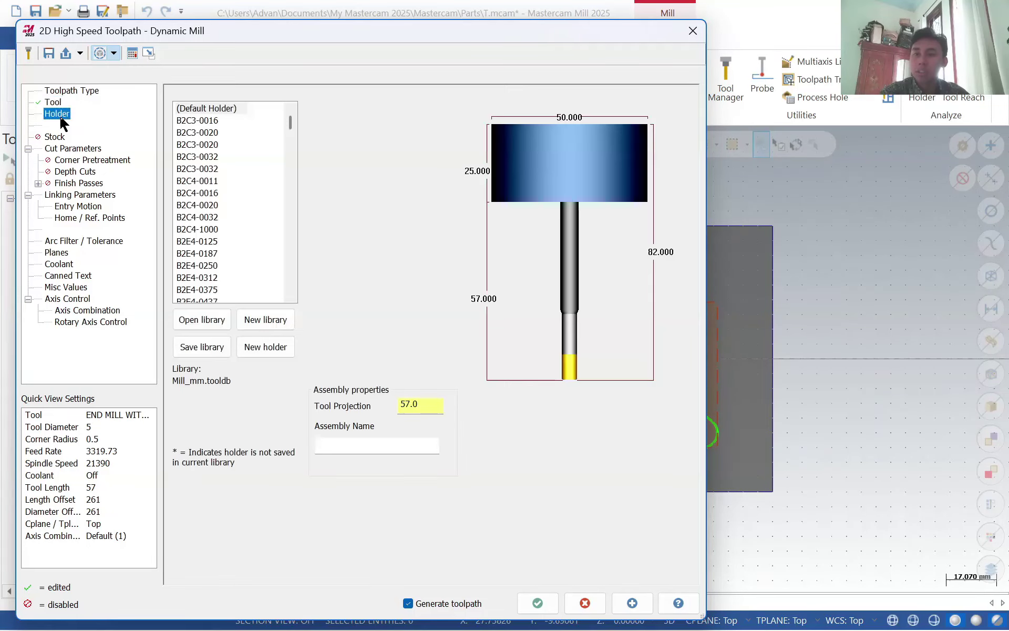
left_click(204, 122)
left_click(54, 136)
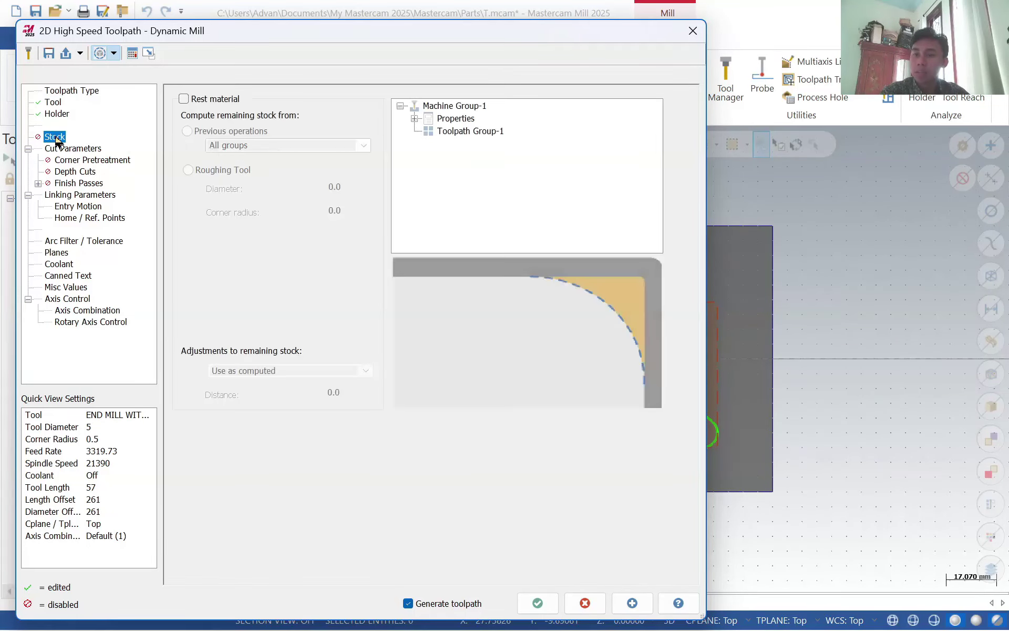
left_click(183, 99)
- Enable depth cuts with a 0.5 maximum rough step and 3 finish cuts of 0.25, and turn on the finish pass
left_click(78, 148)
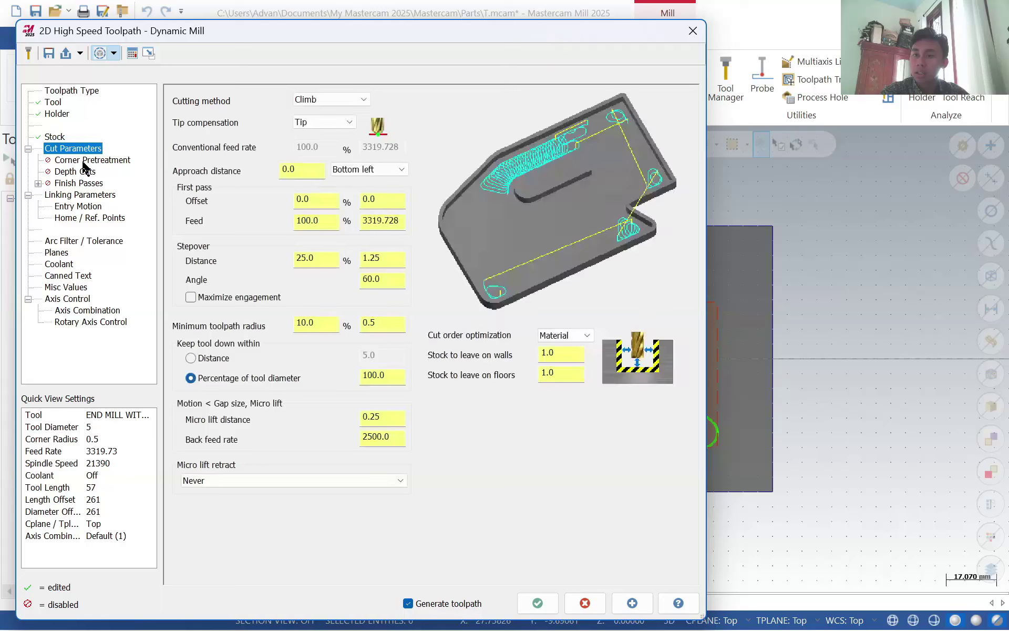
left_click(87, 160)
left_click(90, 172)
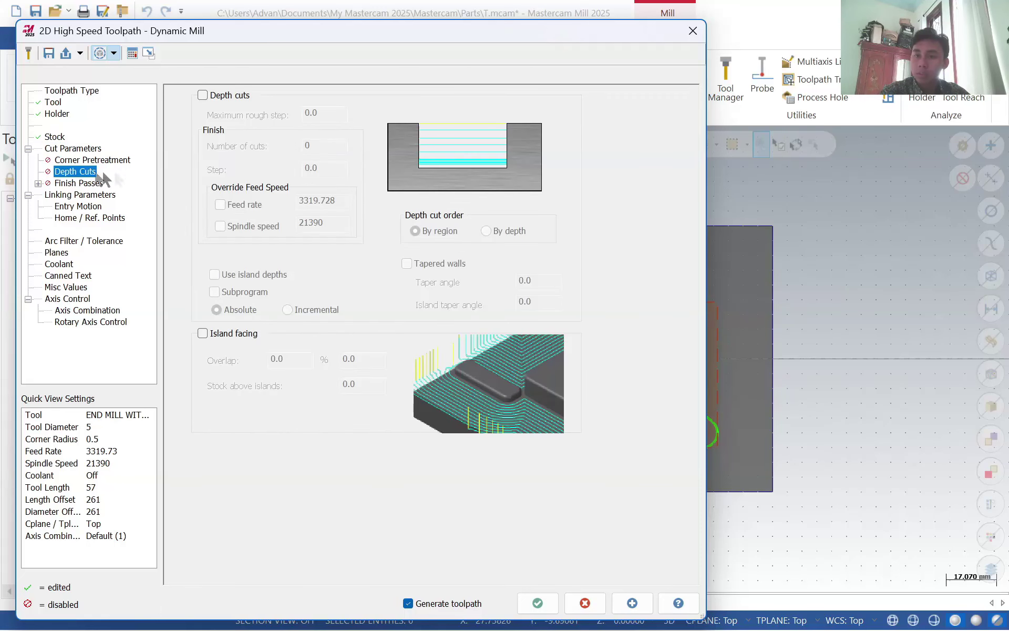
left_click(202, 96)
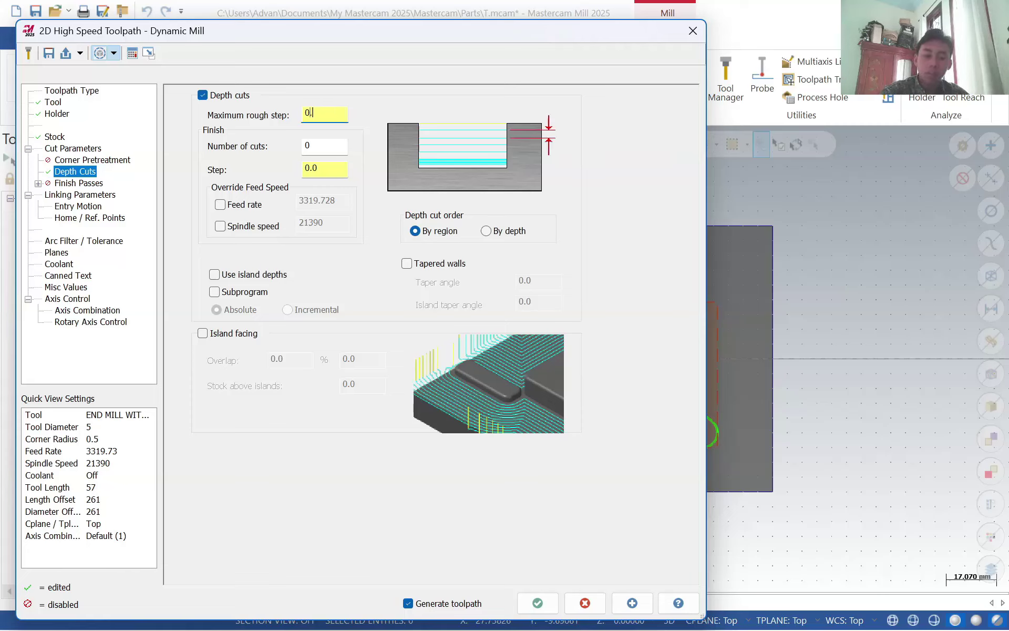
type("3")
key("Tab")
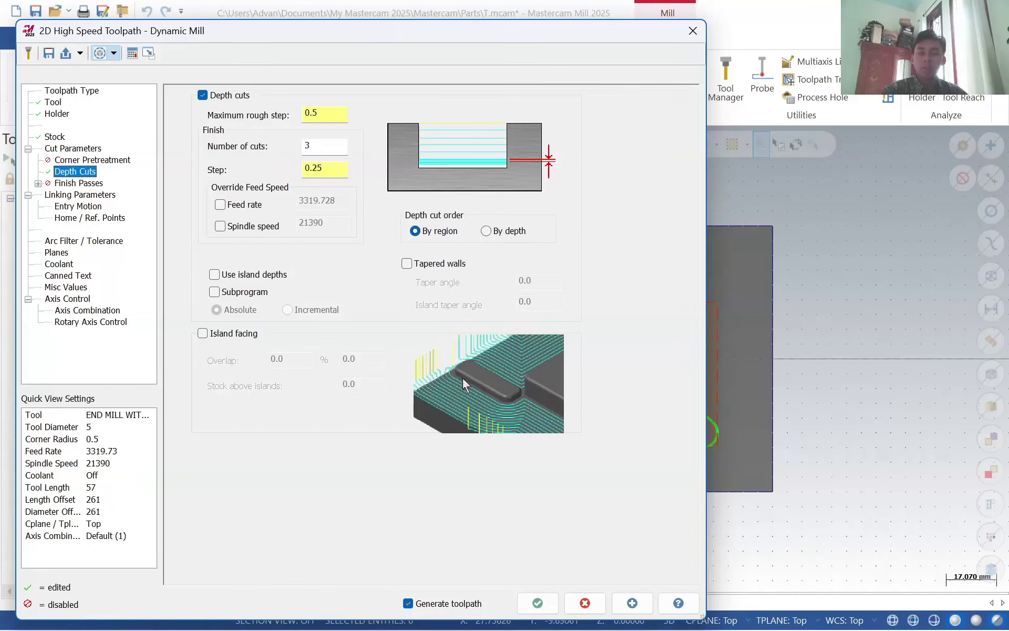
left_click(78, 183)
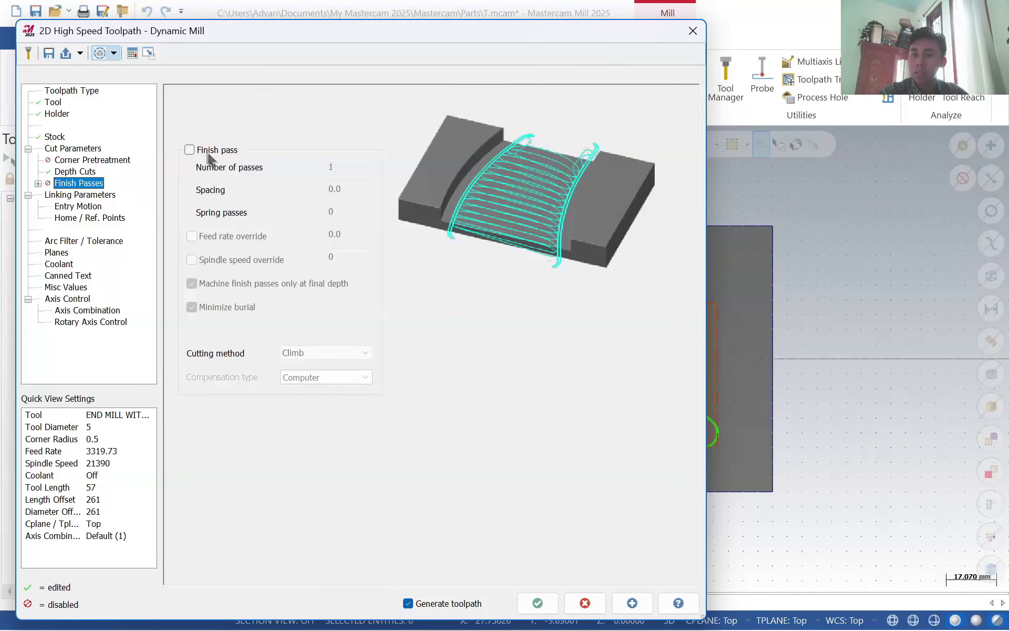
left_click(190, 150)
- Set the top of stock to 0 on the block's top face and the incremental depth to -10 at the pocket floor, generating the toolpath
left_click(86, 196)
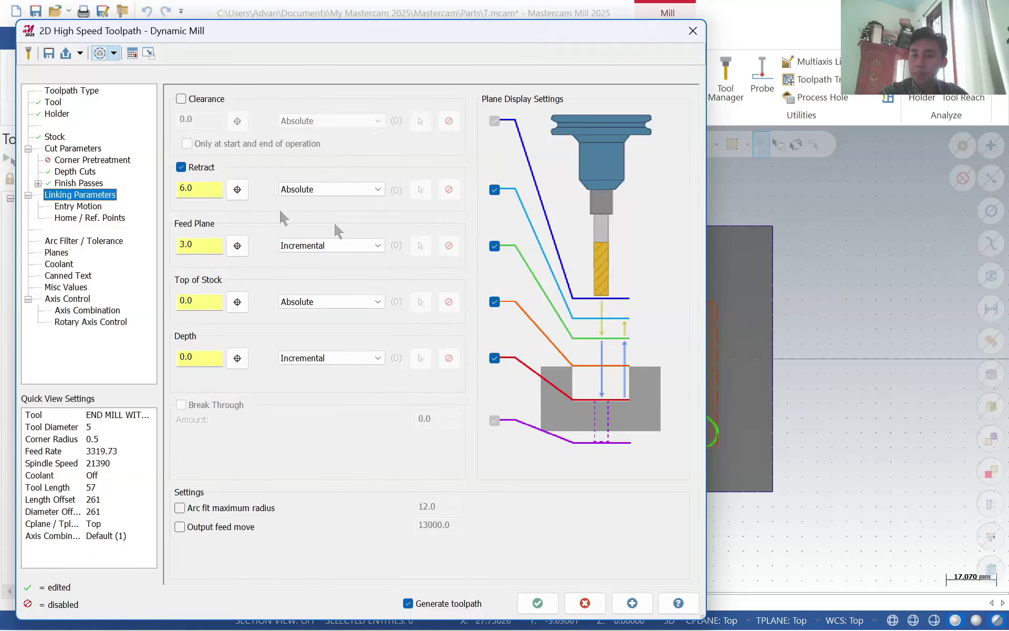
left_click(237, 303)
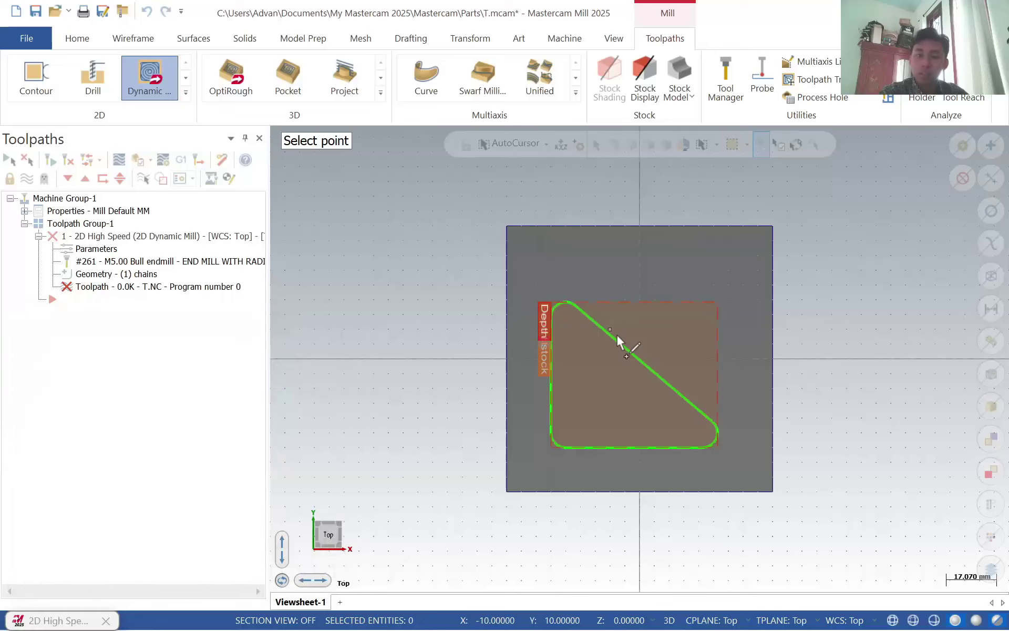
mouse_move(727, 420)
middle_mouse_down()
mouse_move(726, 363)
mouse_move(747, 371)
mouse_move(718, 440)
middle_mouse_up()
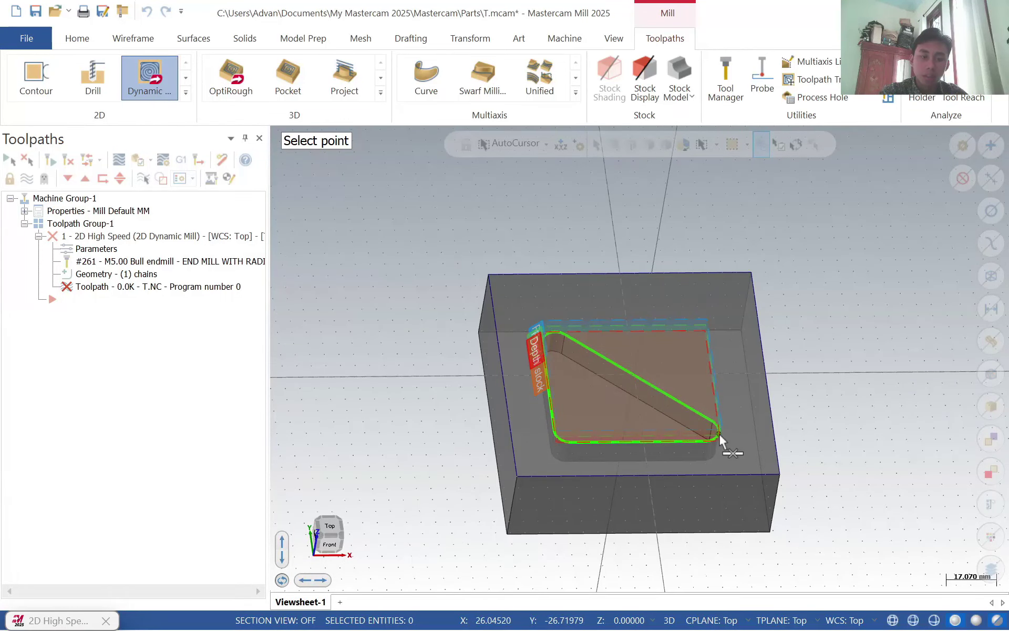
left_click(719, 433)
left_click(237, 358)
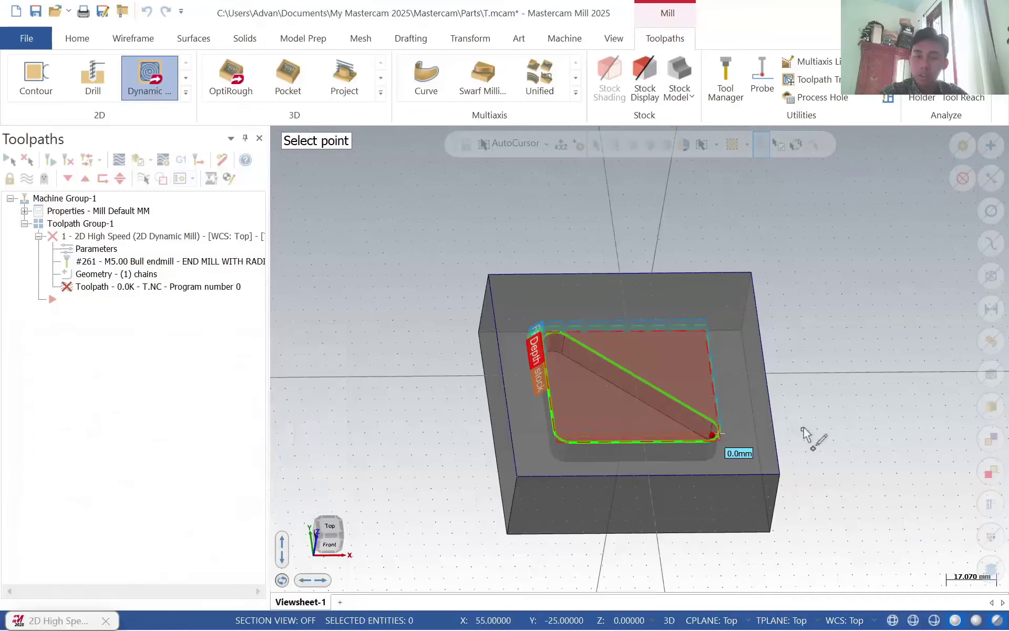
middle_click_drag(644, 408, 546, 437)
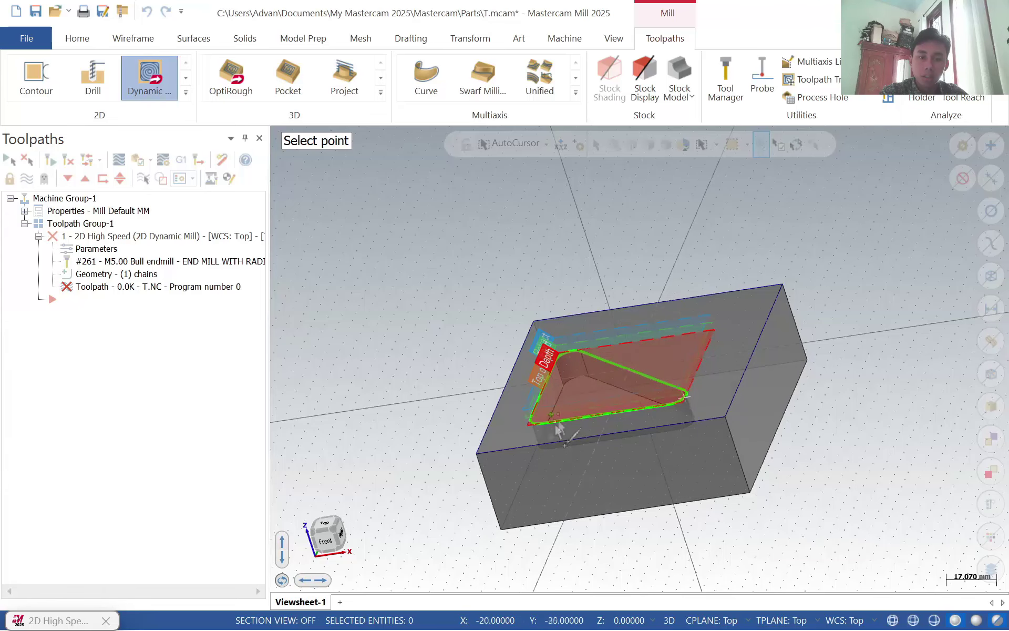
left_click(389, 232)
left_click(241, 361)
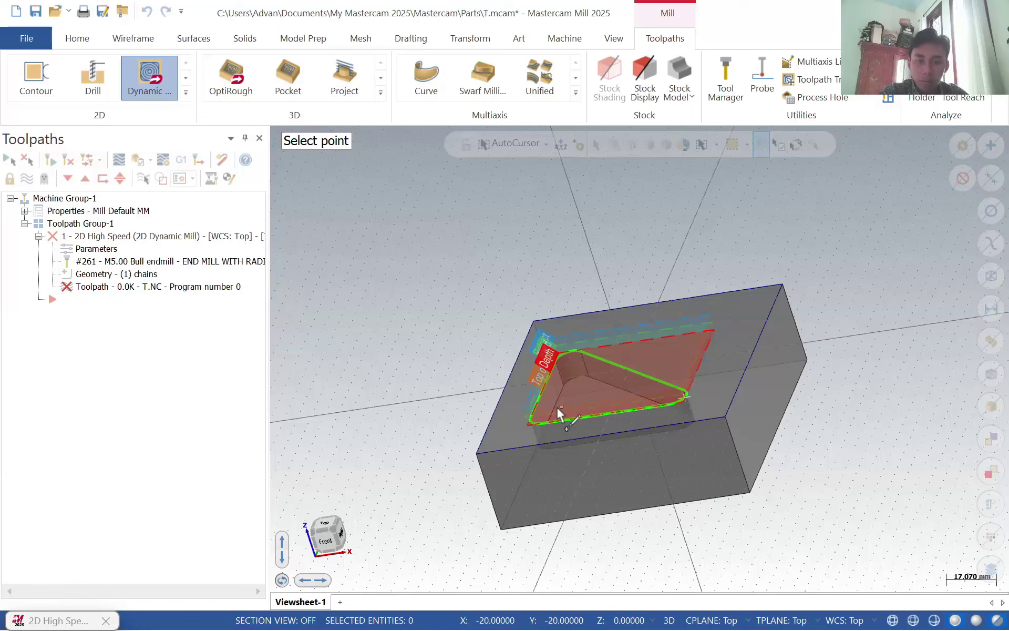
left_click(553, 415)
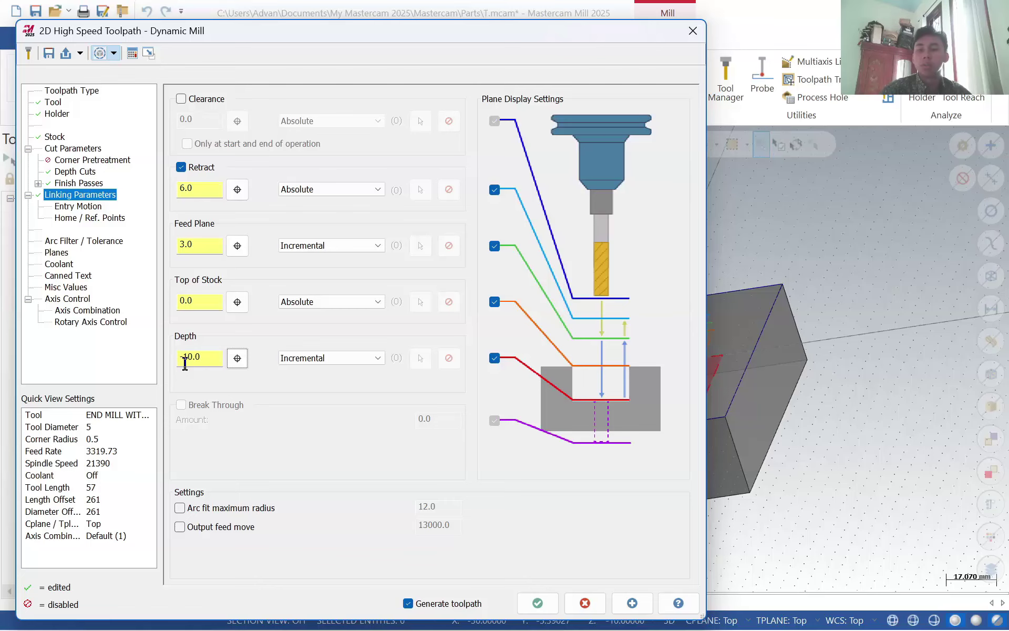
left_click(537, 603)
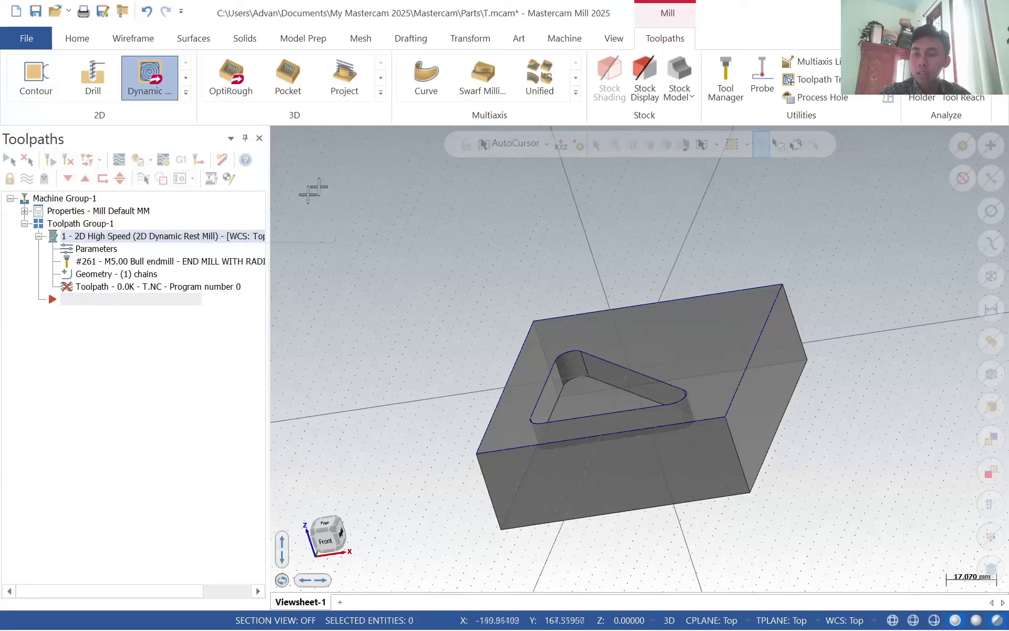
left_click(137, 163)
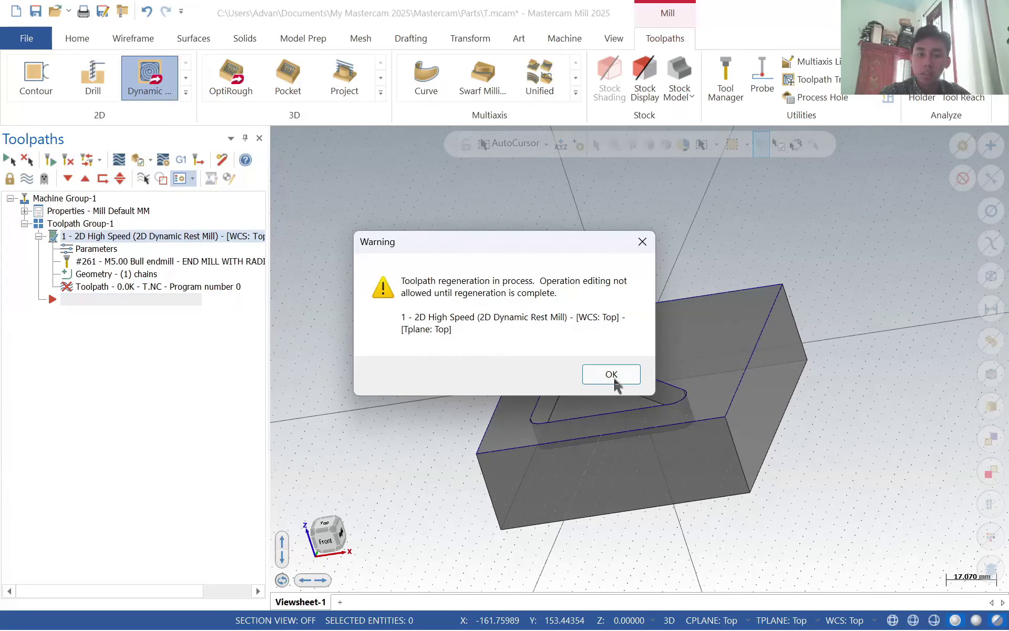
left_click(615, 384)
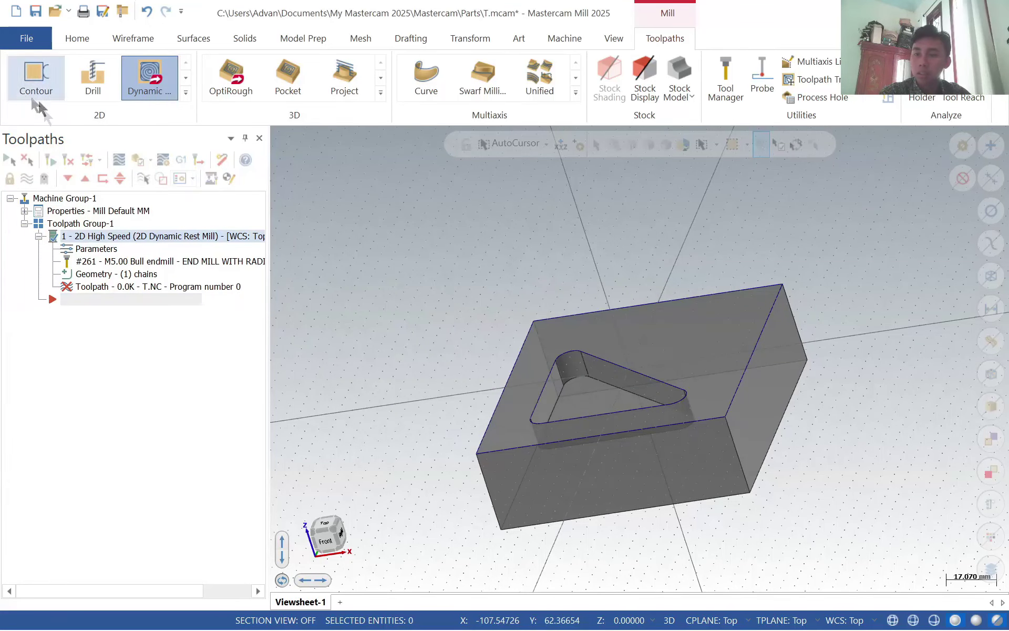
left_click(163, 177)
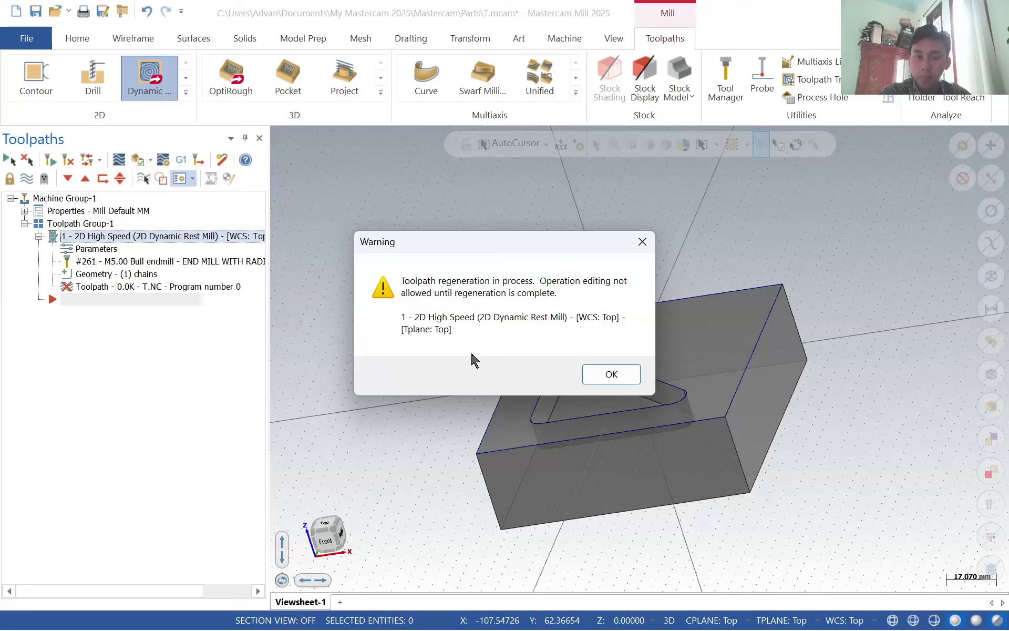
left_click(612, 375)
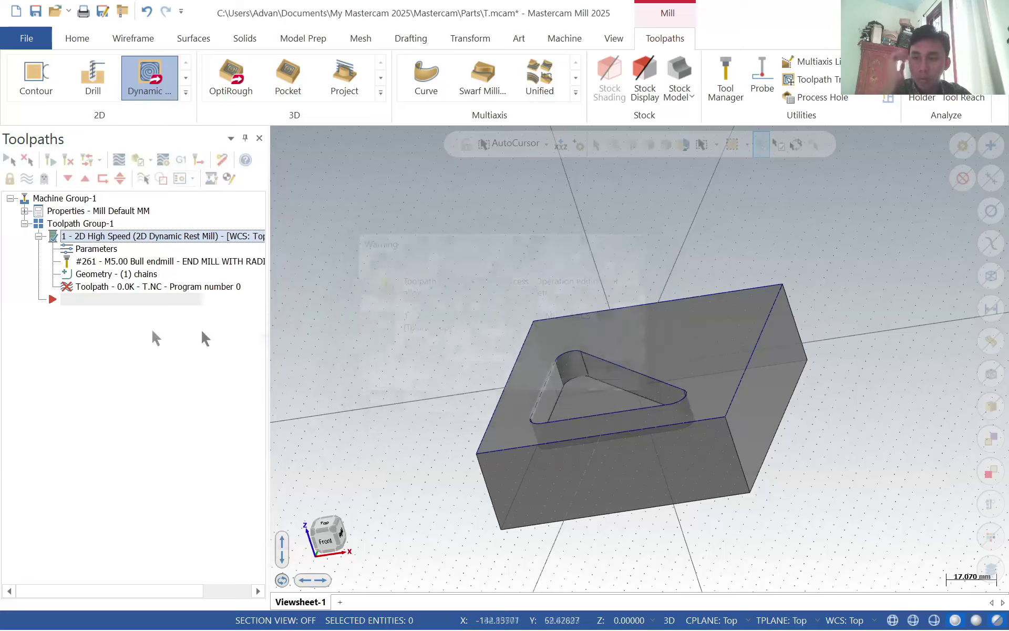
left_click(81, 287)
left_click(637, 376)
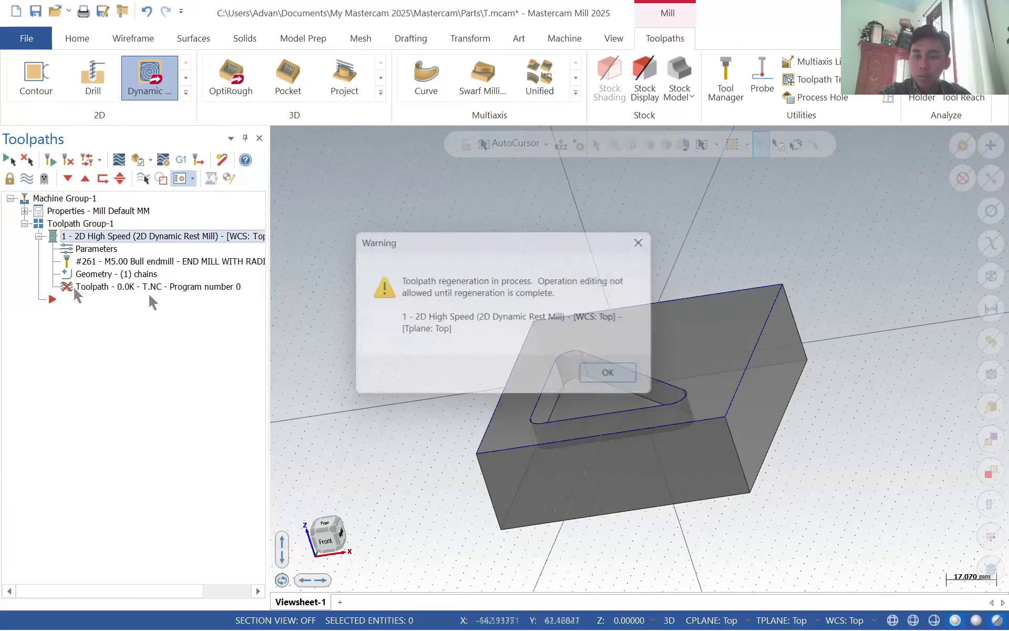
- Try to enable corner pretreatment in the toolpath's read-only parameters, check the tool settings, and discard the change
left_click(84, 250)
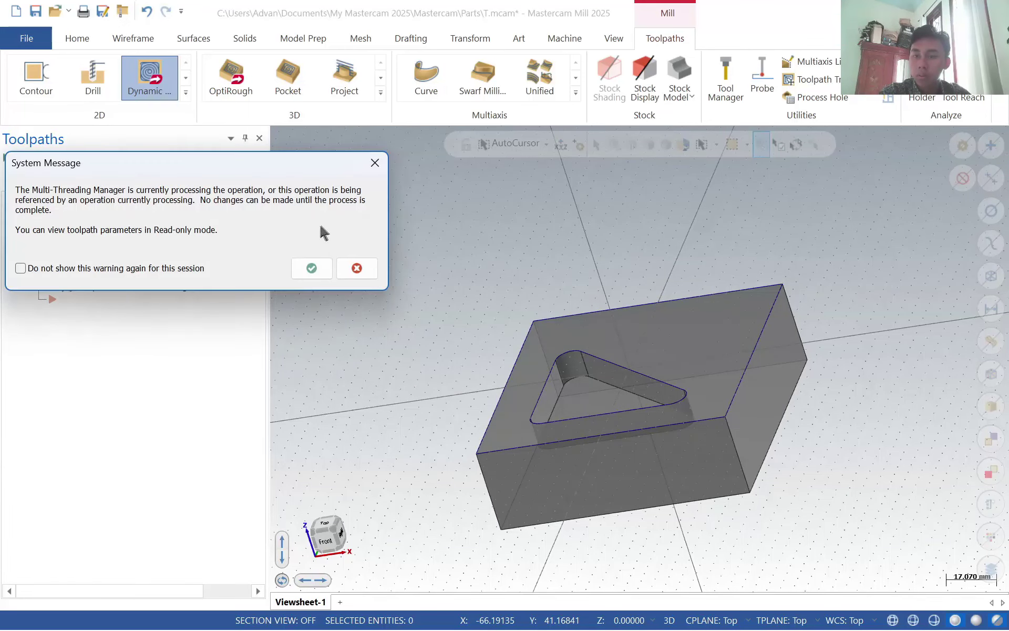
left_click(313, 269)
left_click(92, 160)
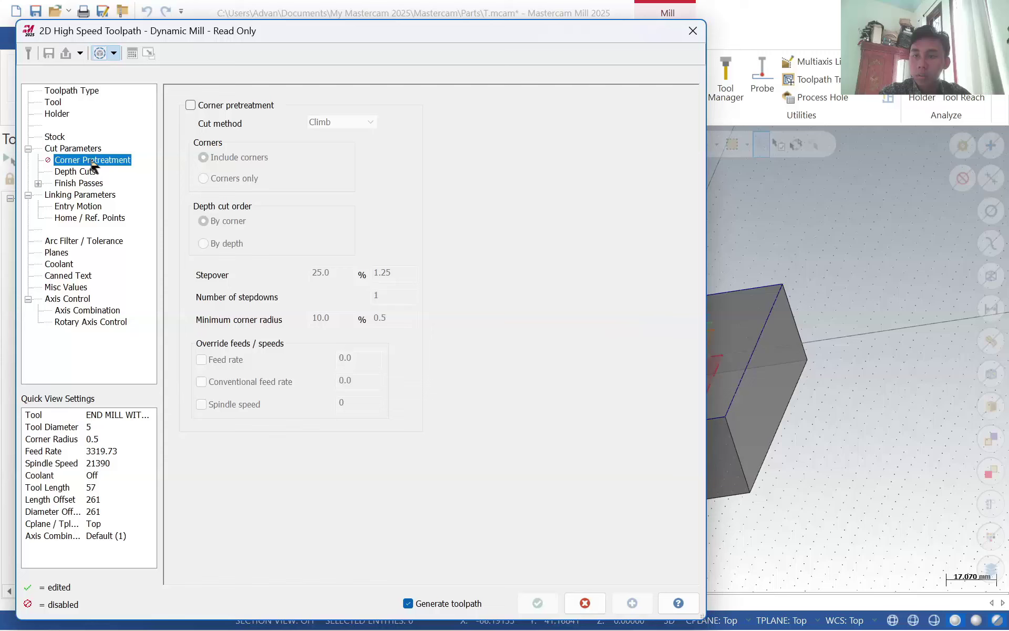
left_click(222, 107)
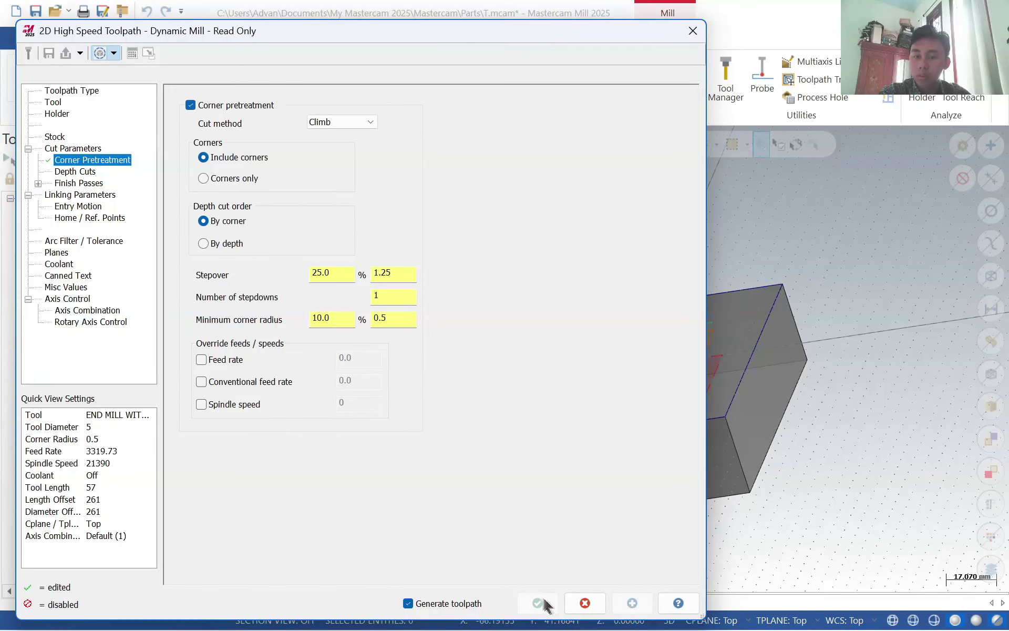
left_click(53, 102)
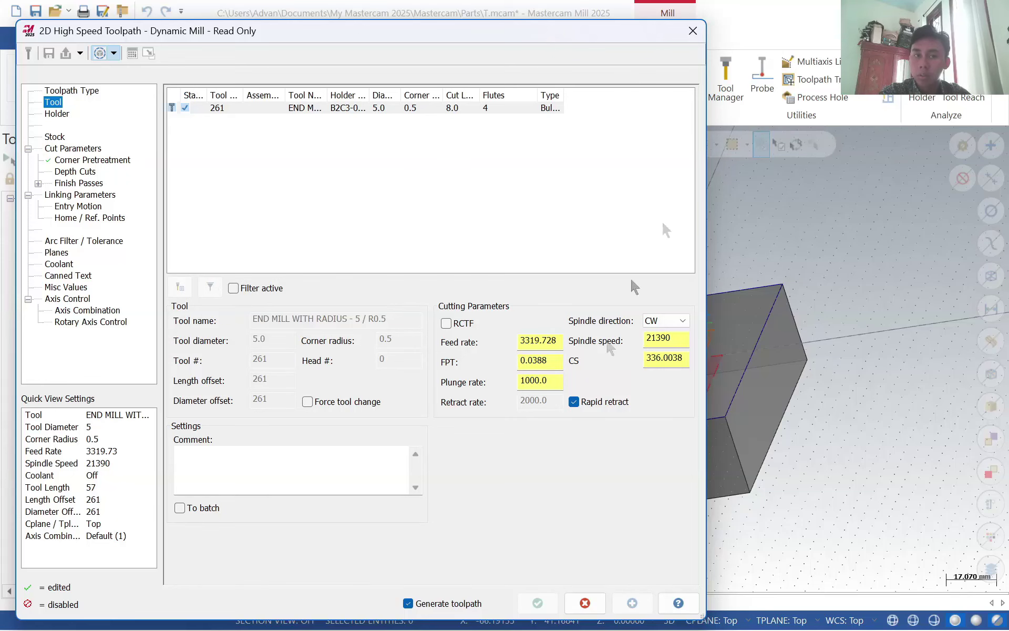
left_click(583, 603)
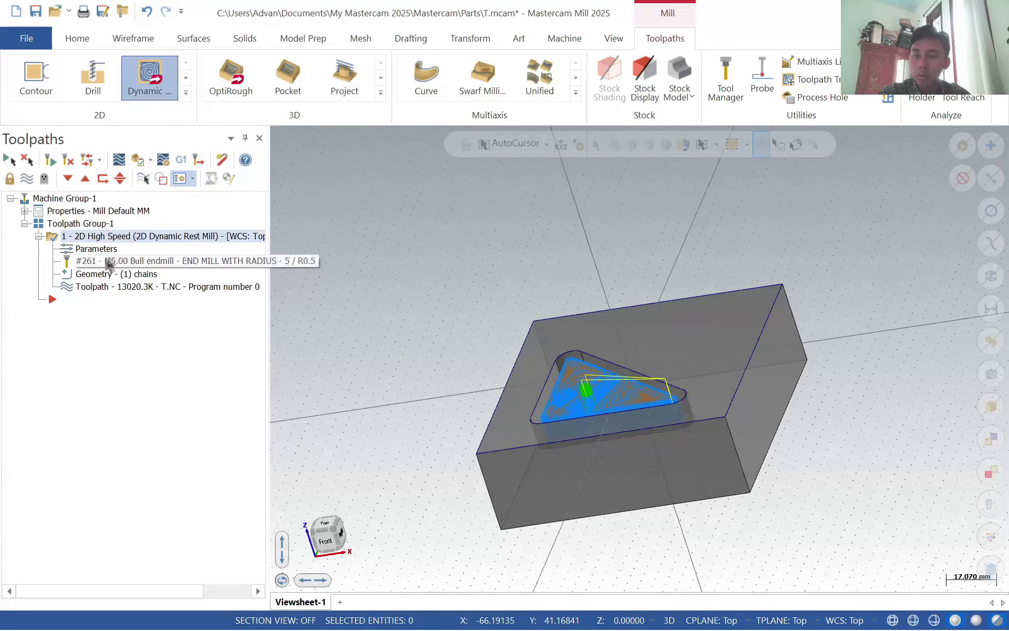
- Open the Dynamic Mill operation in the simulator's Verify mode and play the machining of the triangular pocket
middle_click_drag(675, 423, 720, 489)
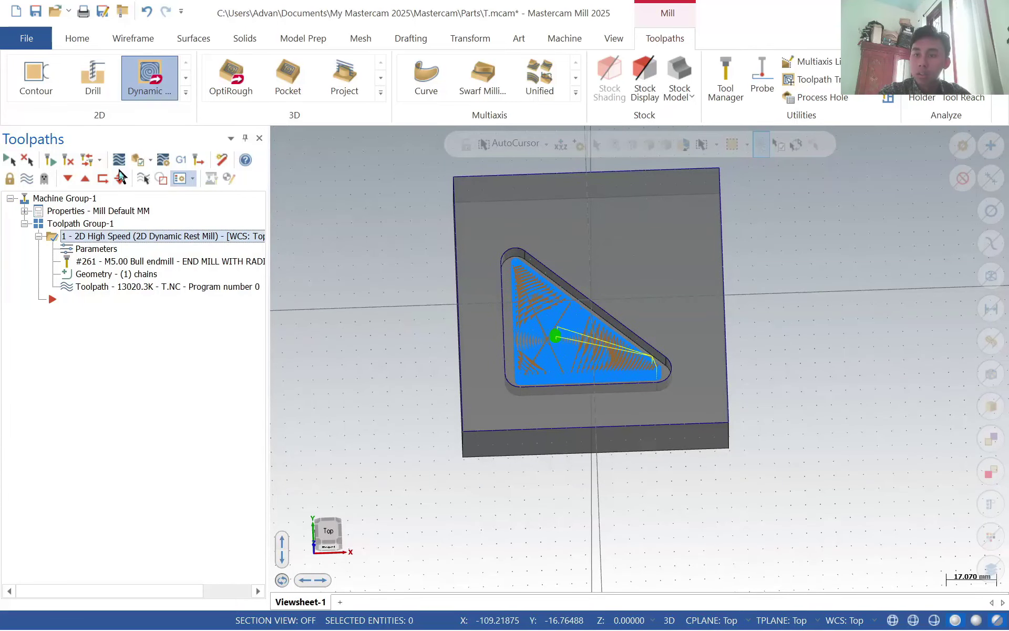
left_click(136, 163)
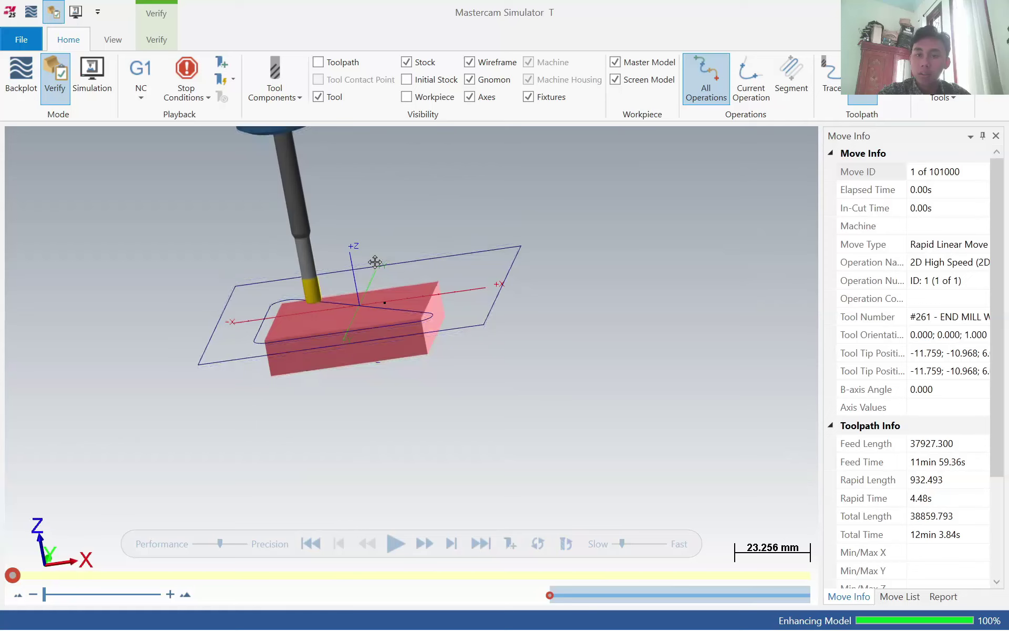
middle_click_drag(397, 273, 379, 292)
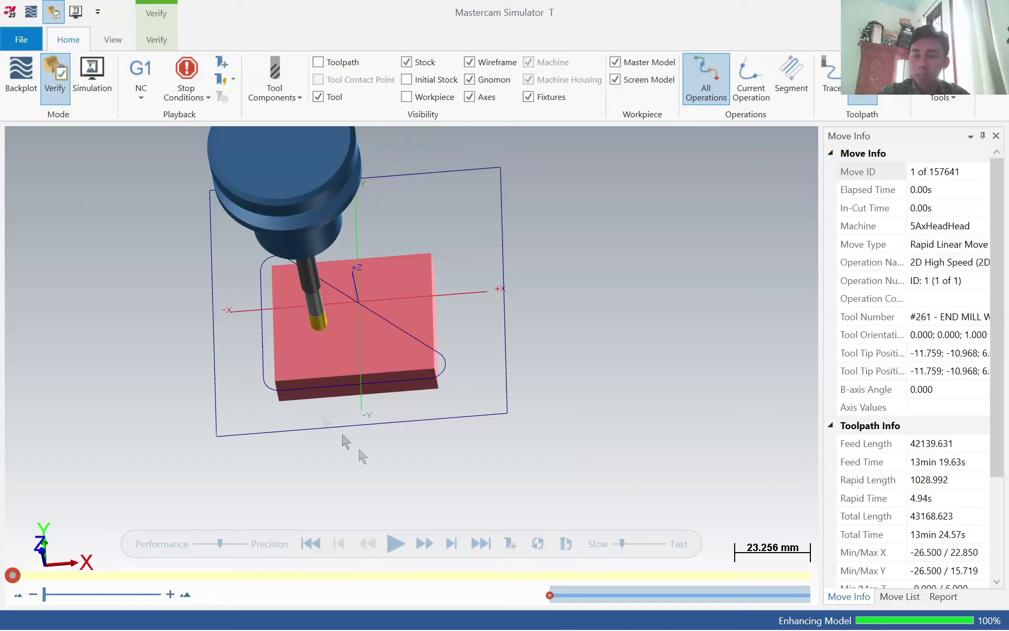
left_click(395, 543)
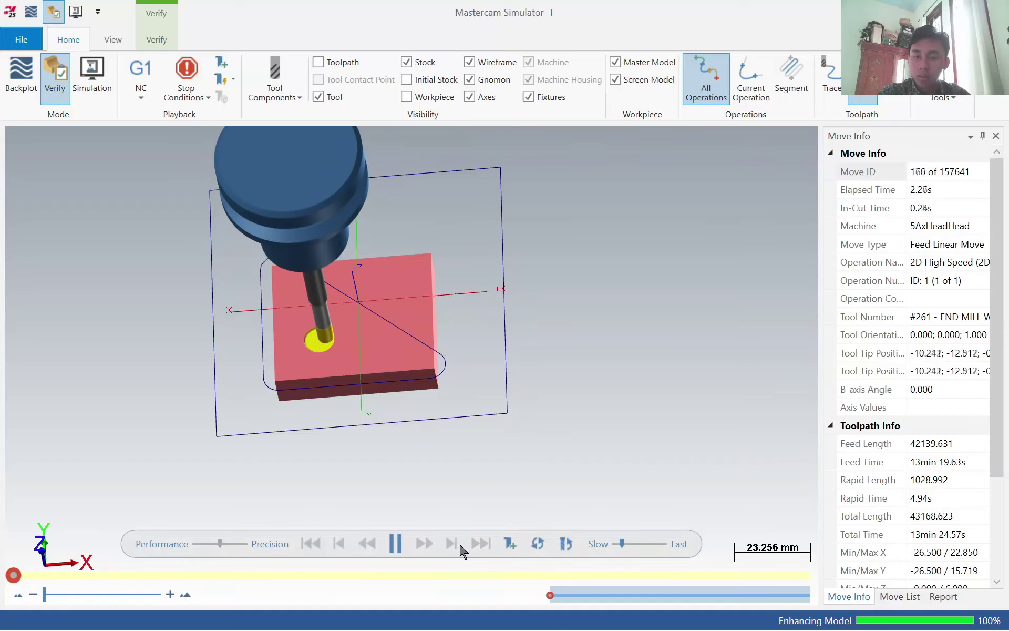
- Speed up the Verify playback and watch the triangular pocket being machined before switching back to Mastercam Mill
left_click(652, 543)
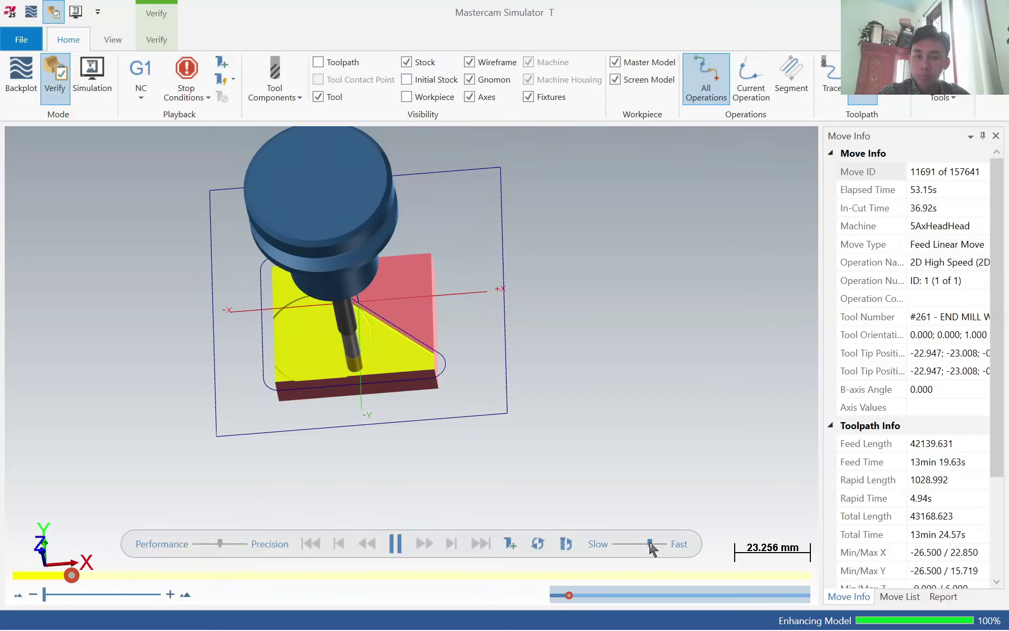
middle_click_drag(420, 399, 446, 392)
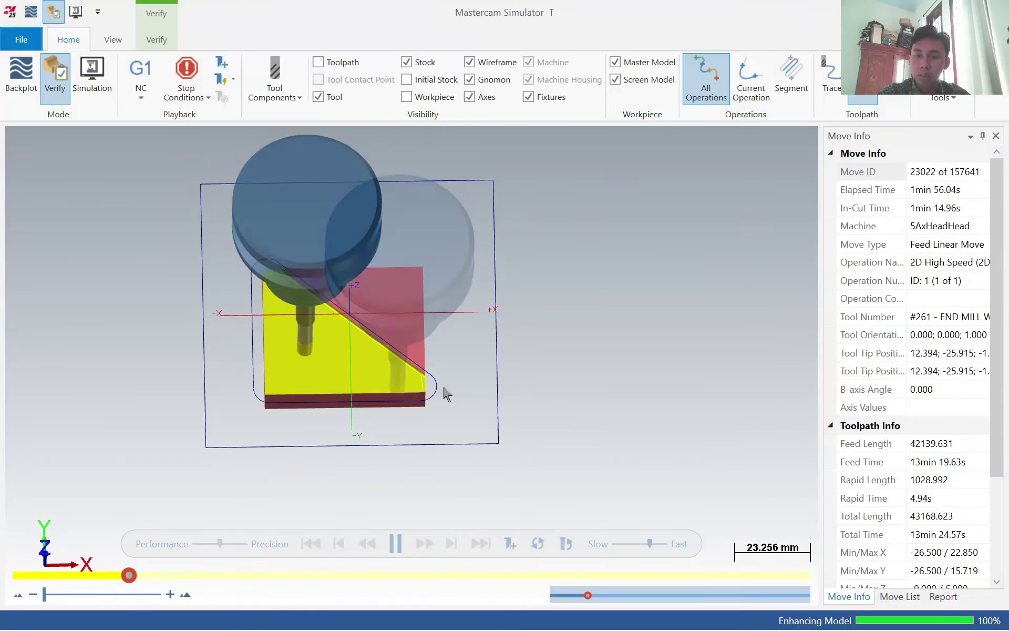
key("alt+Tab")
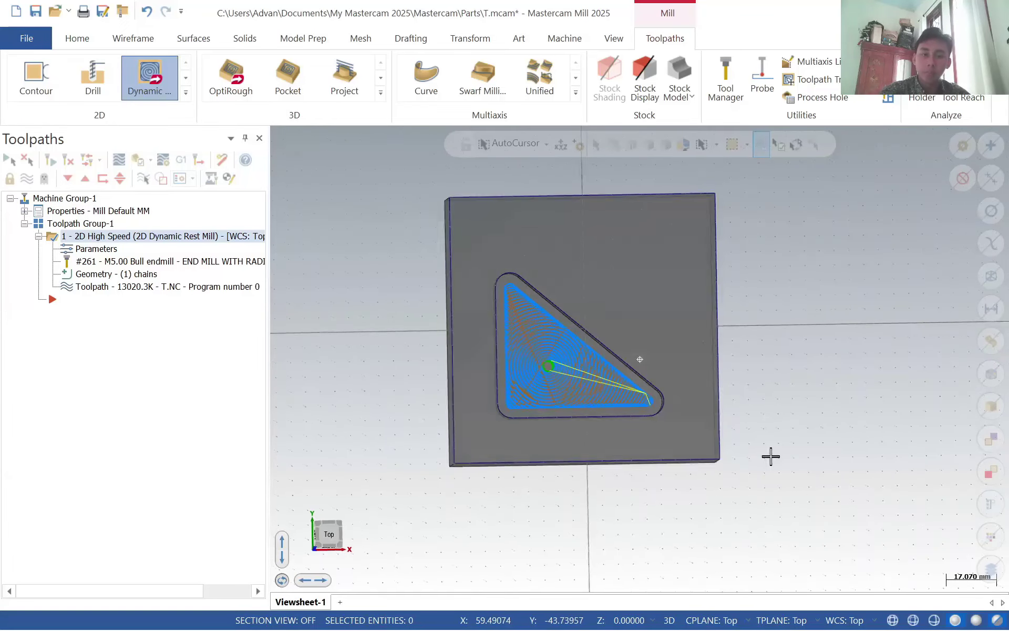
key("alt+Tab")
key("alt+Tab")
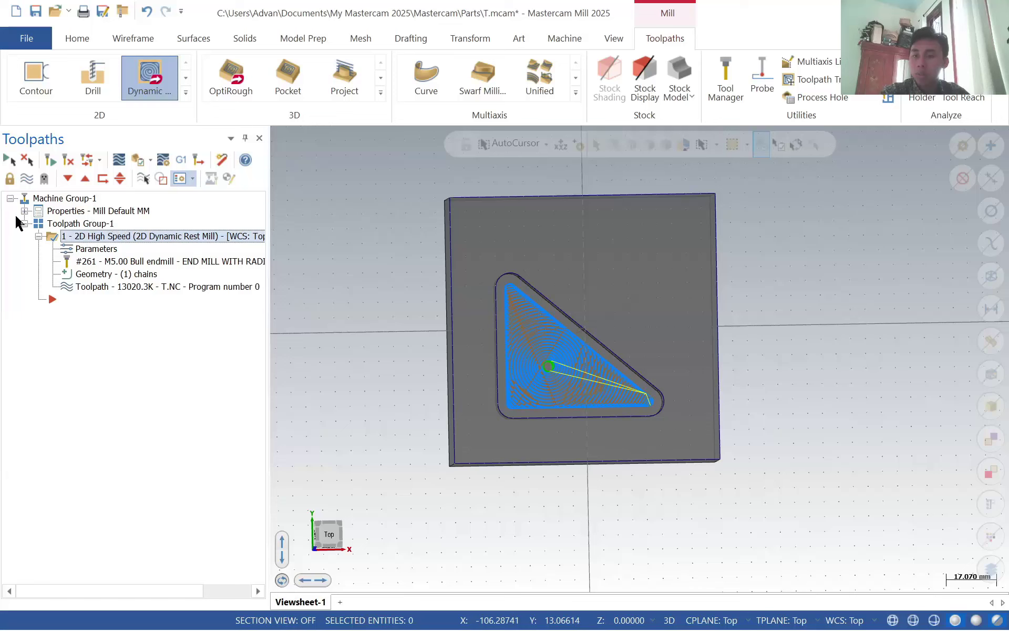
- Define the machine group's stock from the block solid in Stock Setup and apply it
left_click(24, 211)
double_click(80, 249)
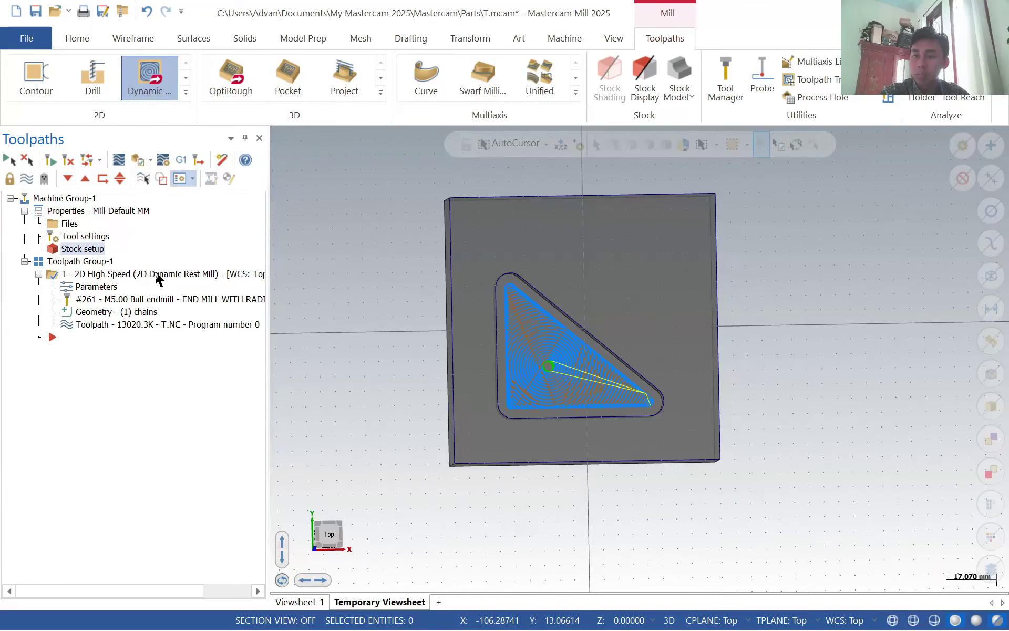
left_click(152, 309)
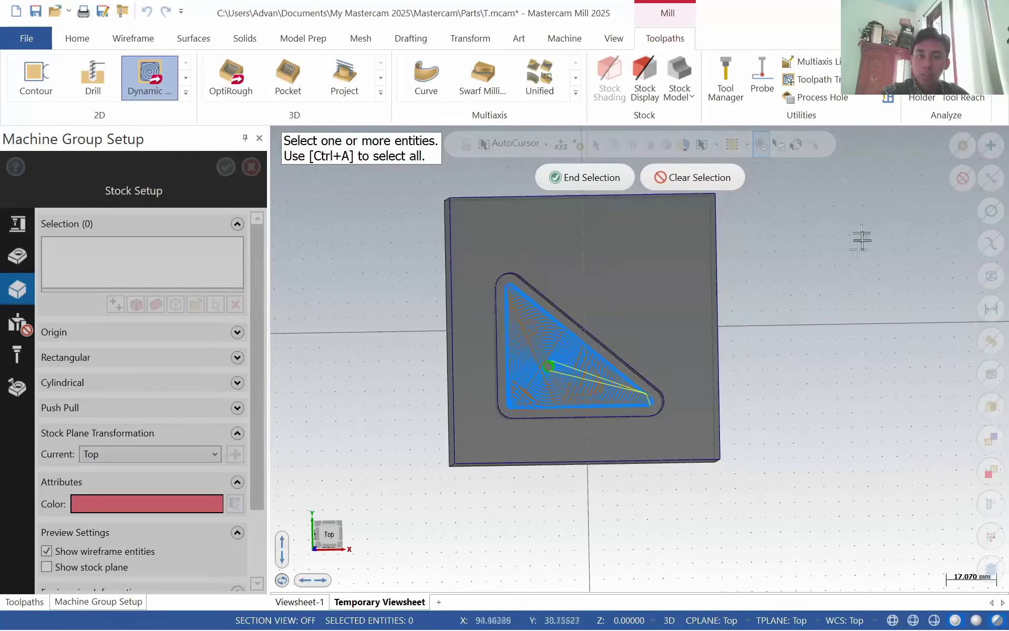
left_click(579, 177)
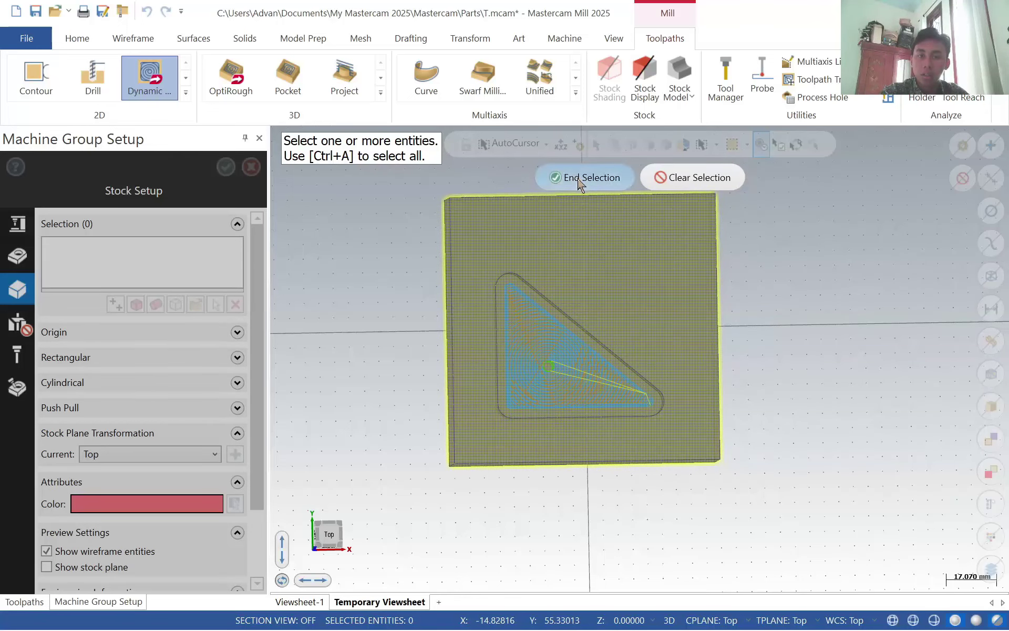
left_click(225, 168)
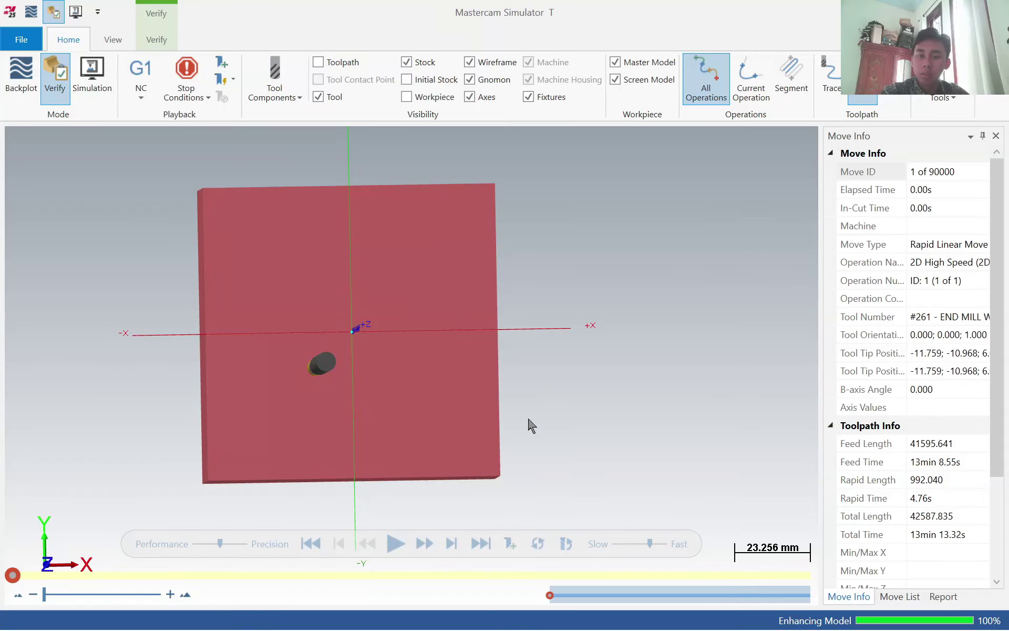
- Reopen the operation in Verify mode and examine the new stock block and the tool above the pocket outline
middle_click_drag(516, 326, 547, 248)
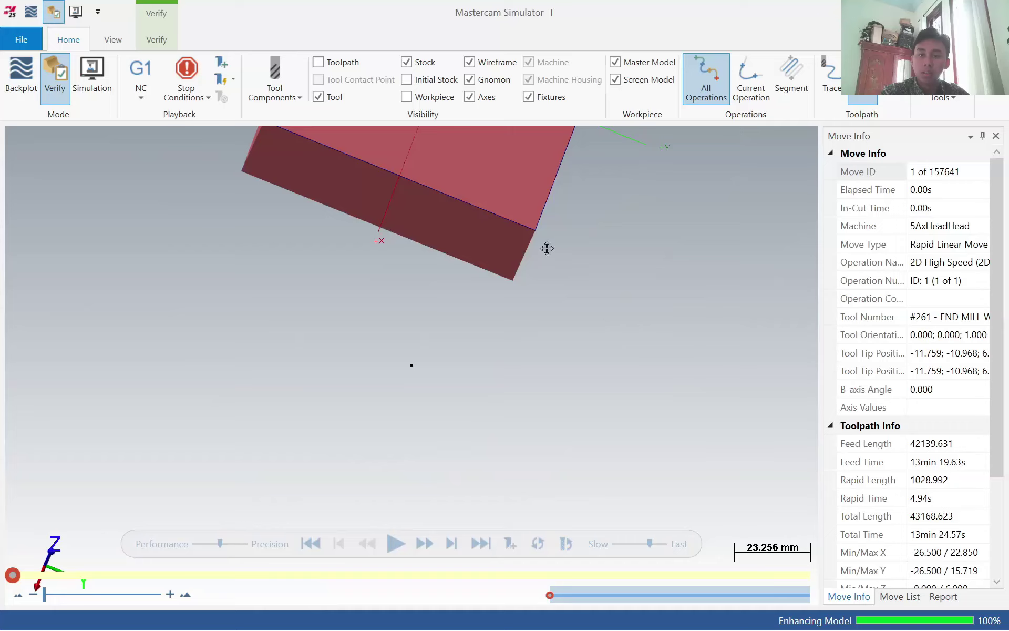
scroll(538, 189, "up", 2)
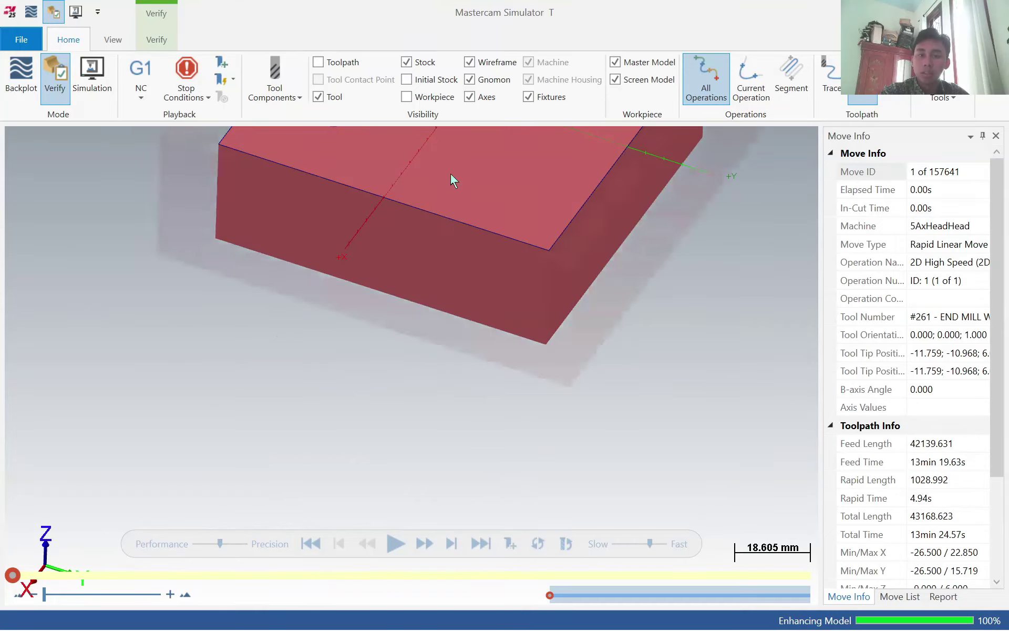
scroll(450, 172, "down", 6)
middle_click_drag(462, 172, 462, 163)
scroll(463, 163, "up", 4)
scroll(463, 162, "down", 5)
scroll(459, 135, "up", 7)
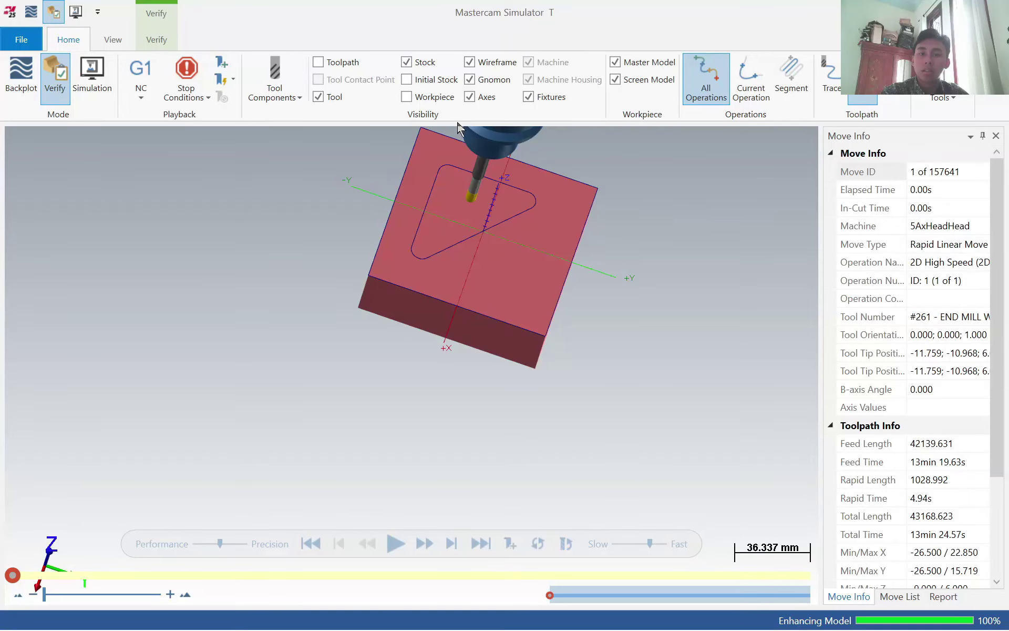
scroll(460, 185, "down", 1)
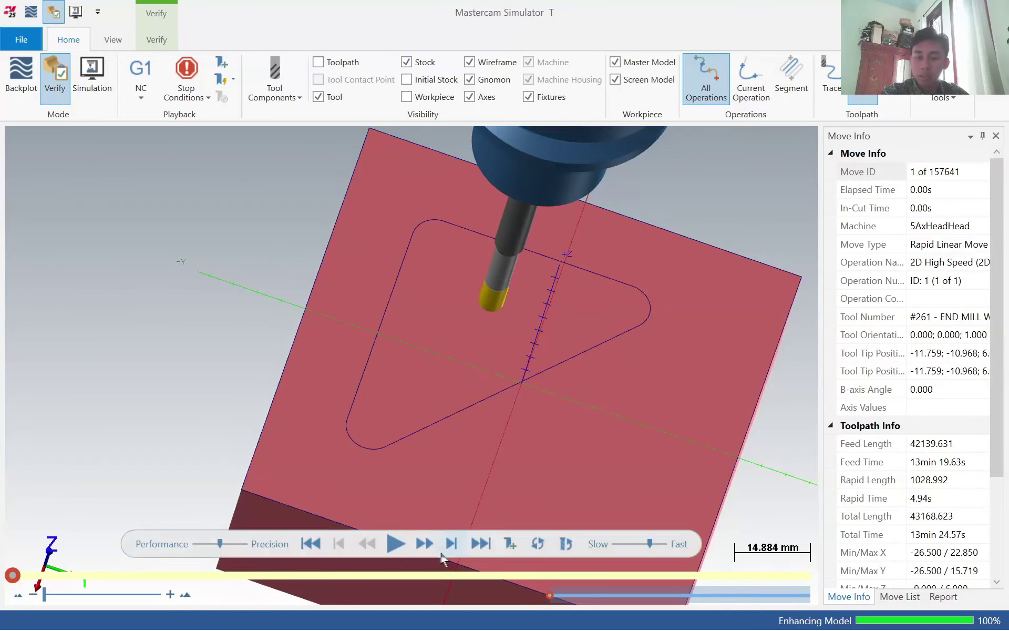
- Play the pocket machining on the new stock and adjust the simulation speed while it cuts
middle_click_drag(411, 393, 425, 416)
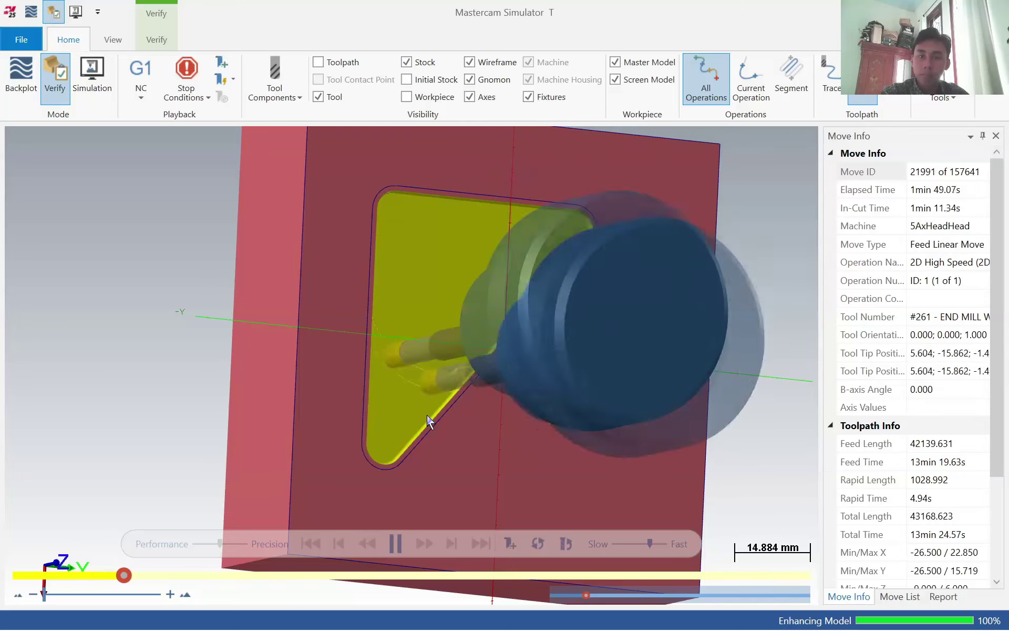
middle_click_drag(427, 415, 415, 410)
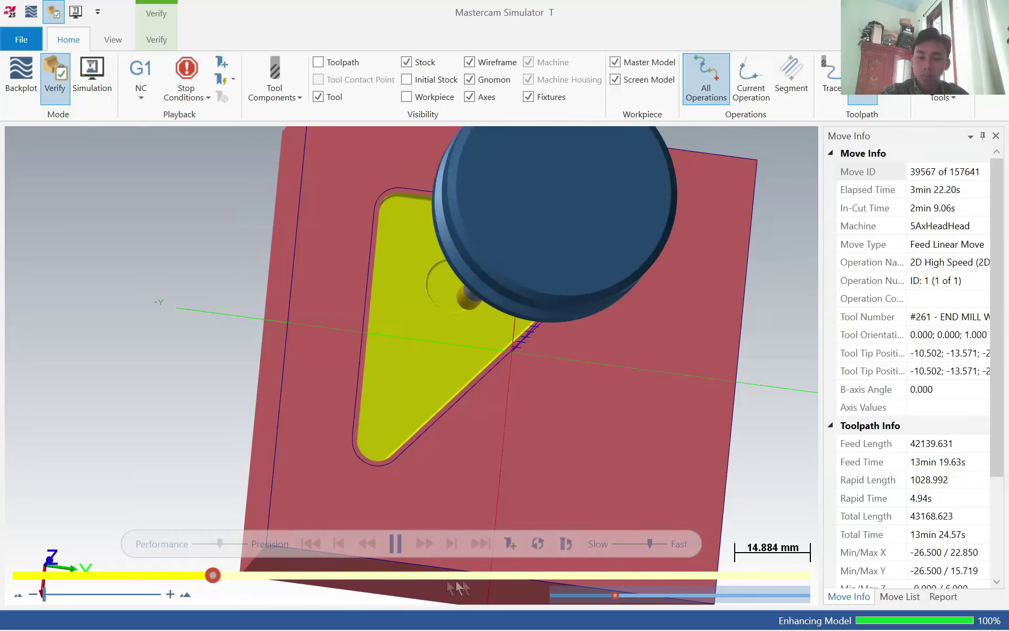
left_click_drag(650, 544, 663, 544)
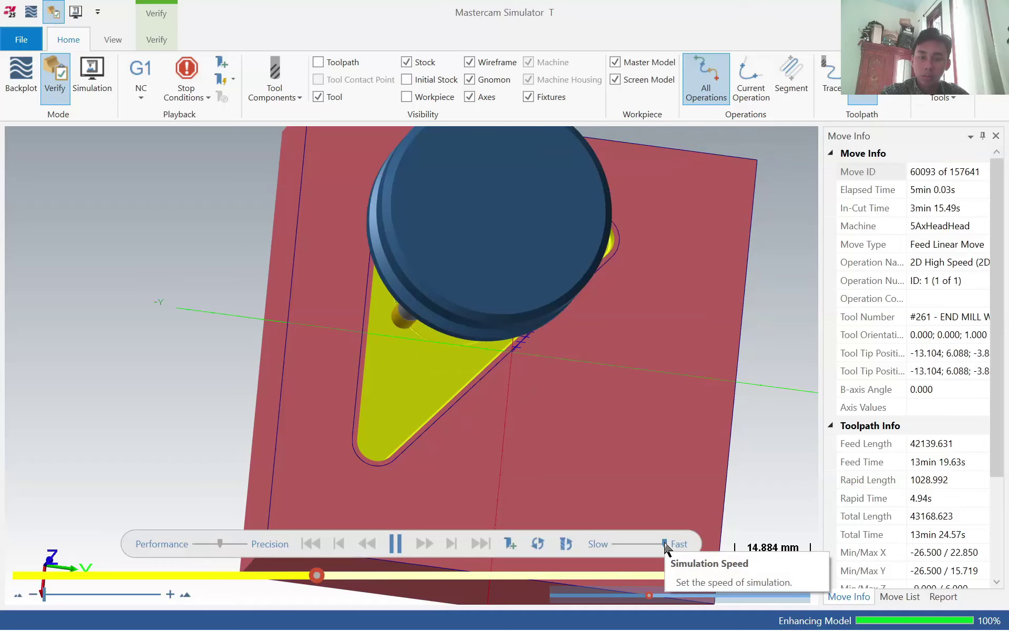
left_click_drag(665, 544, 647, 544)
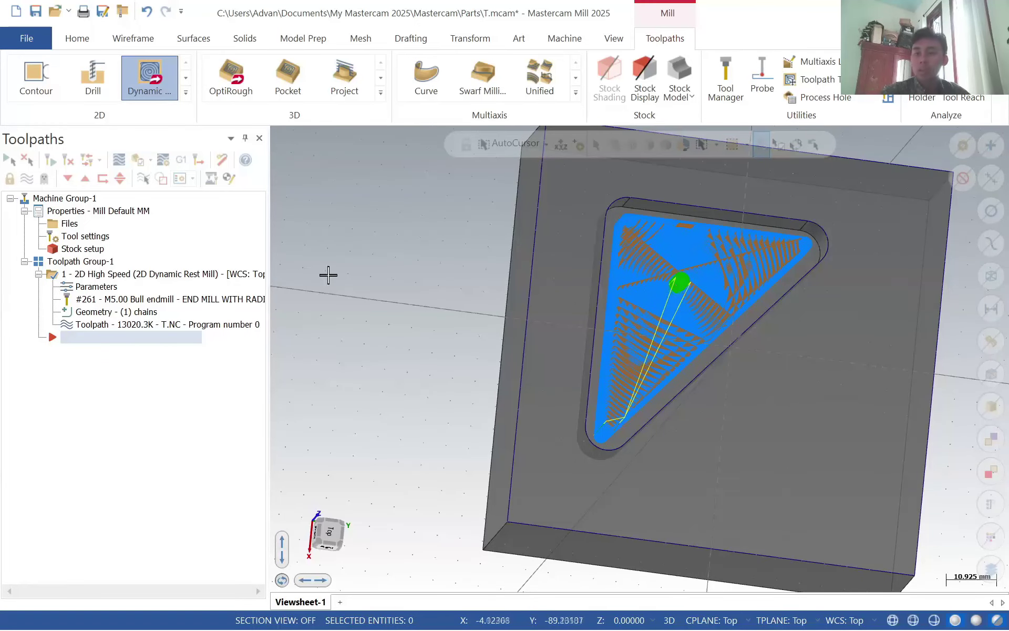
- Delete the 2D Dynamic Rest Mill operation from Toolpath Group-1
left_click(114, 330)
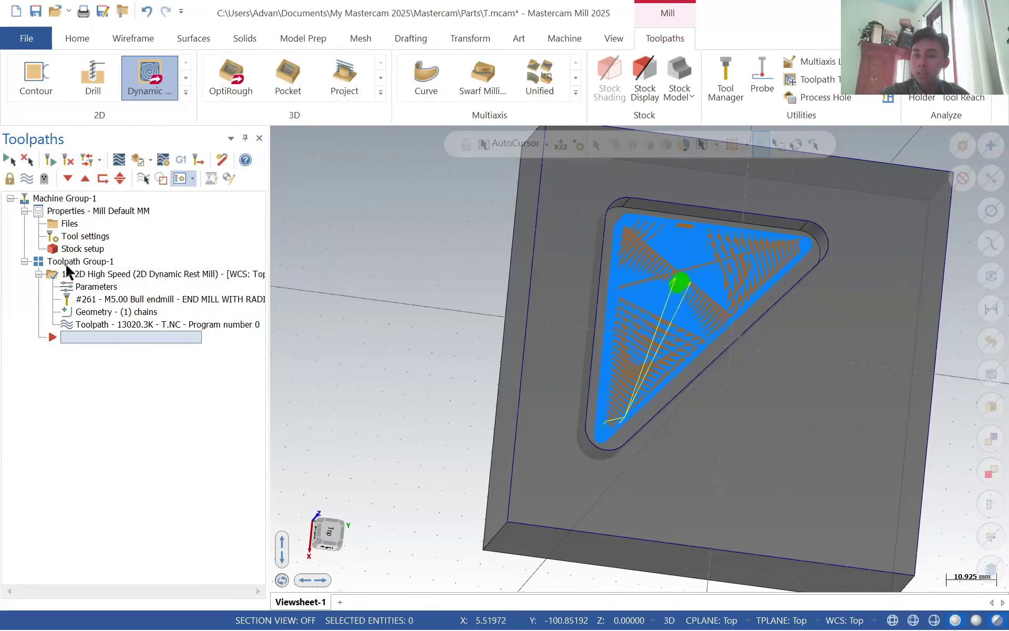
left_click(67, 273)
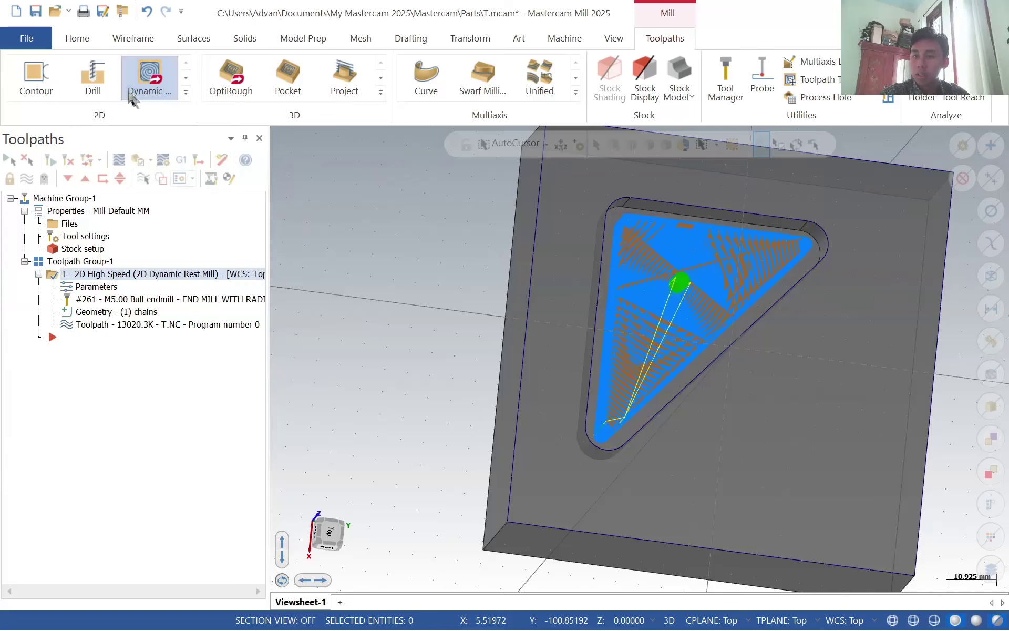
left_click(76, 261)
left_click(79, 275)
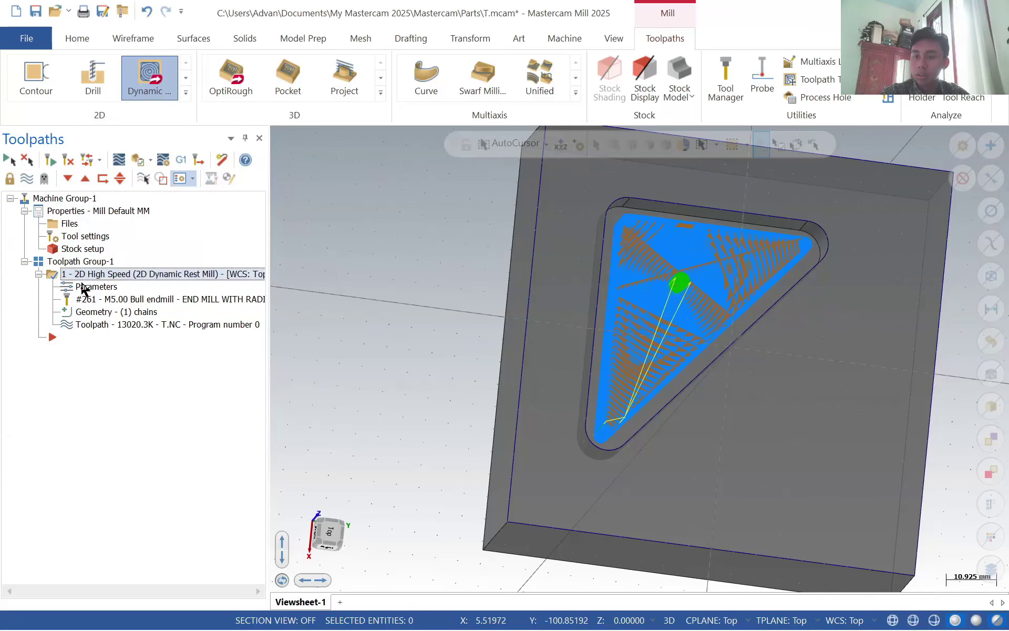
key("Delete")
left_click(550, 386)
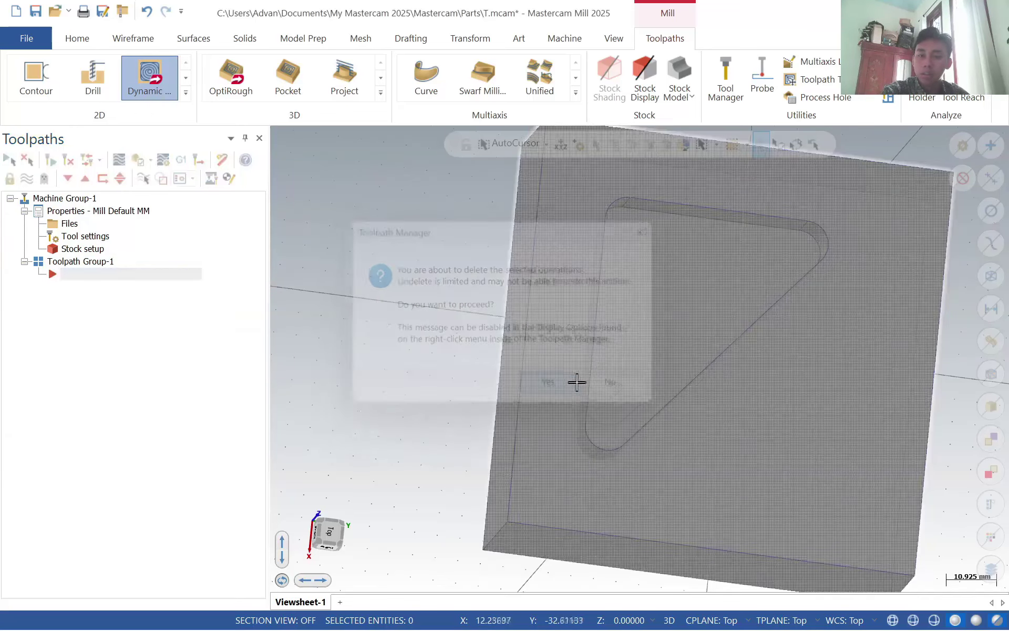
- Start a new 2D Area Mill toolpath and view the block from the top
left_click(186, 78)
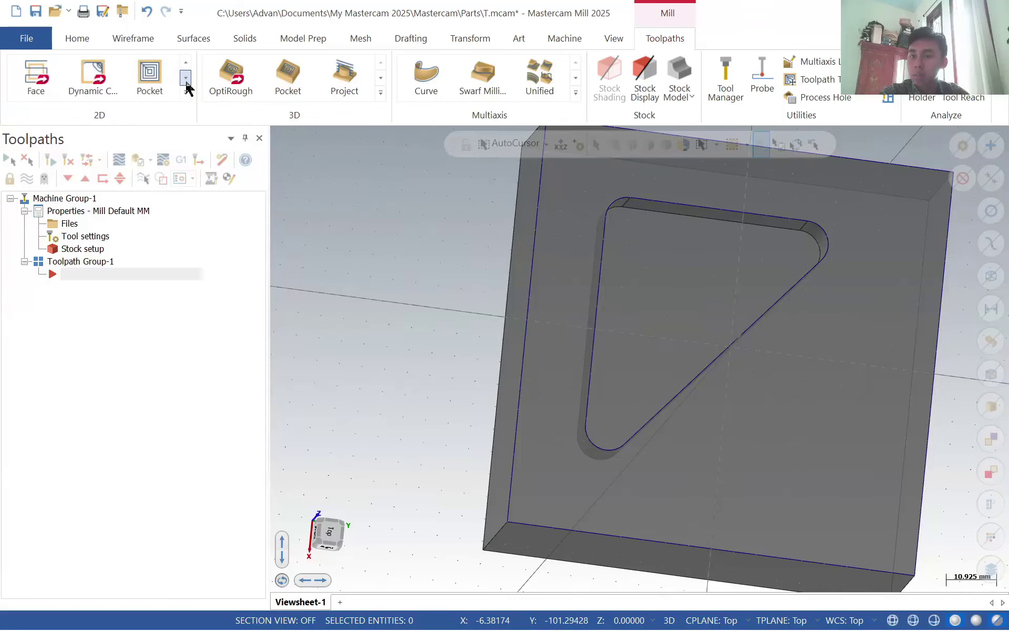
left_click(184, 66)
double_click(185, 76)
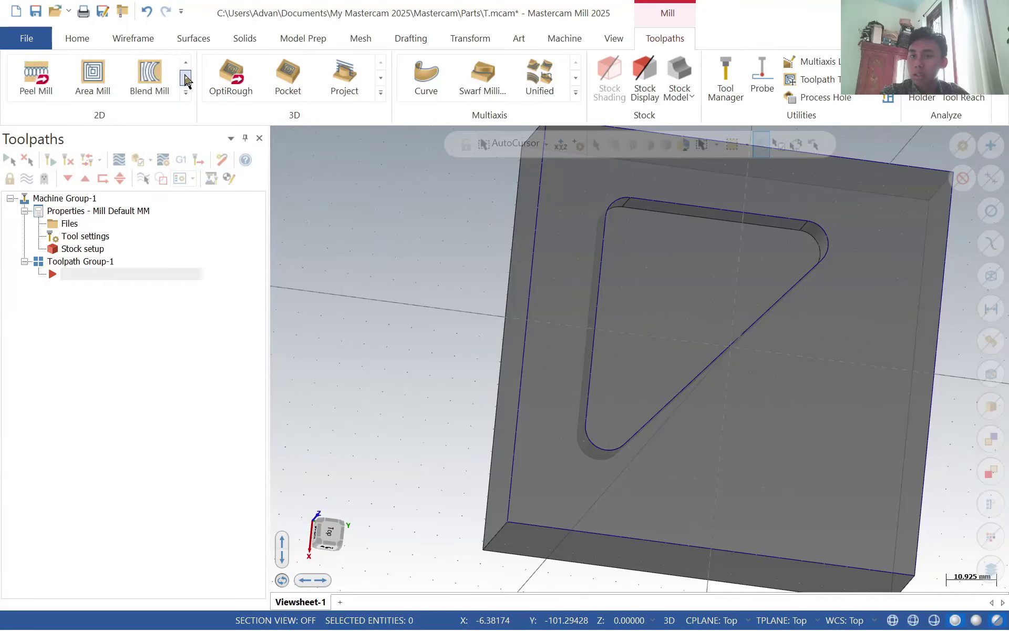
left_click(108, 89)
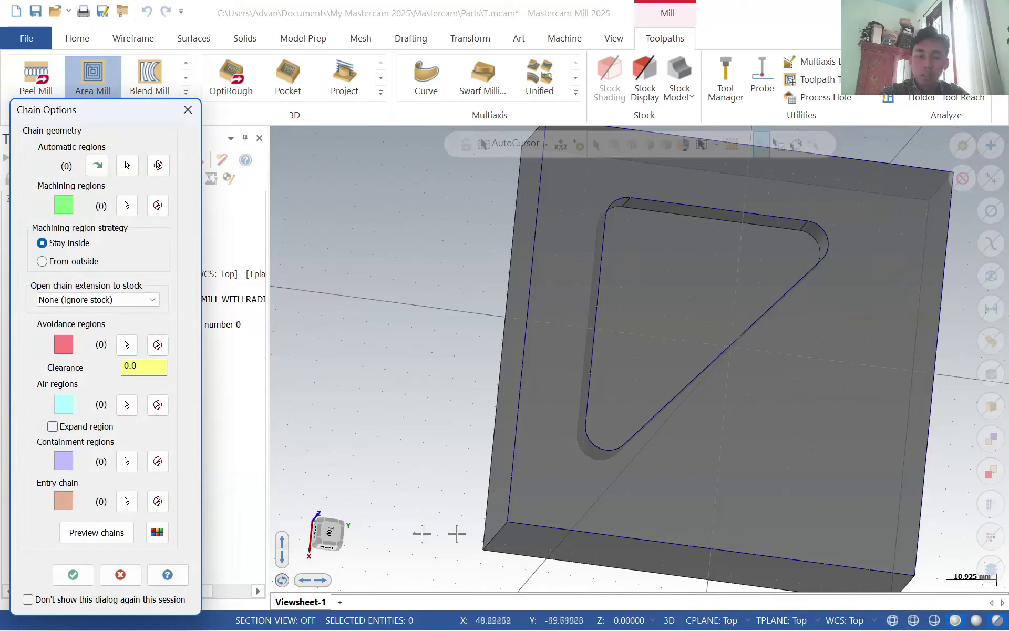
left_click(328, 531)
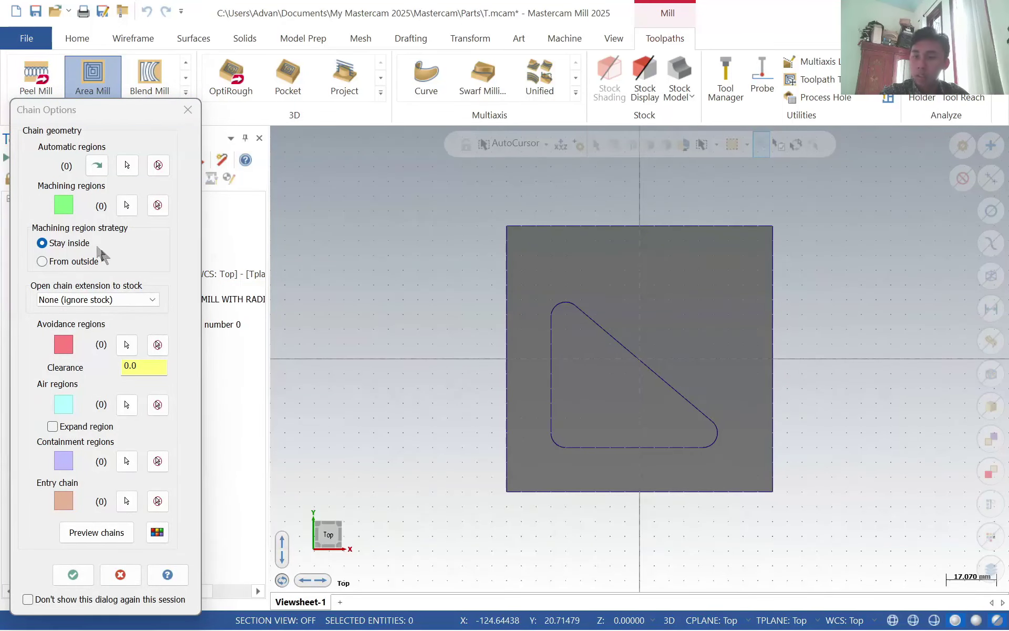
- Chain the triangular pocket's floor face as the machining region using solid chaining, keeping the Stay inside strategy
left_click(128, 205)
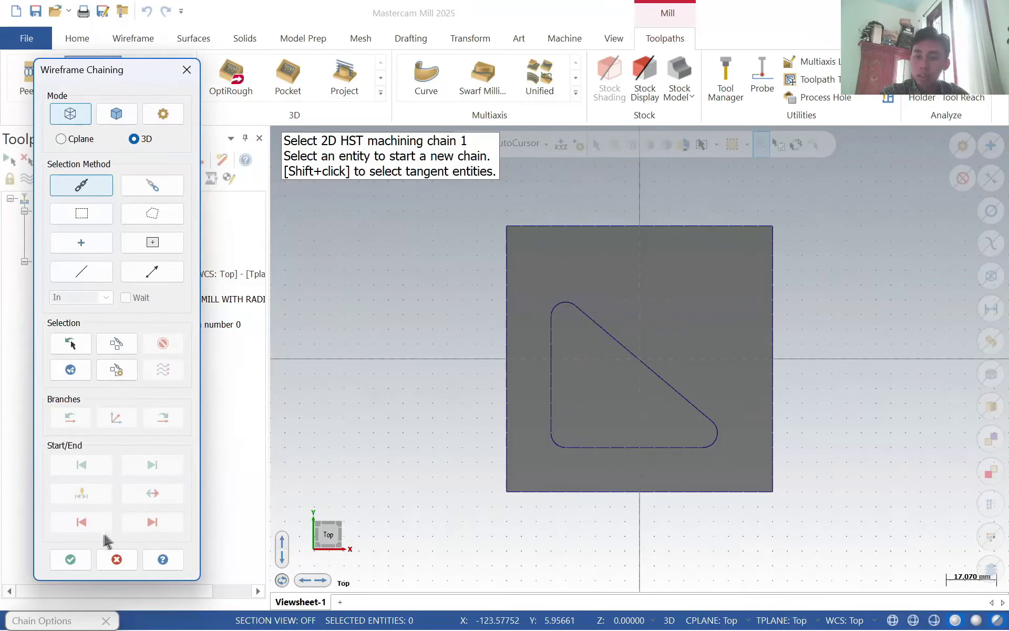
left_click(122, 119)
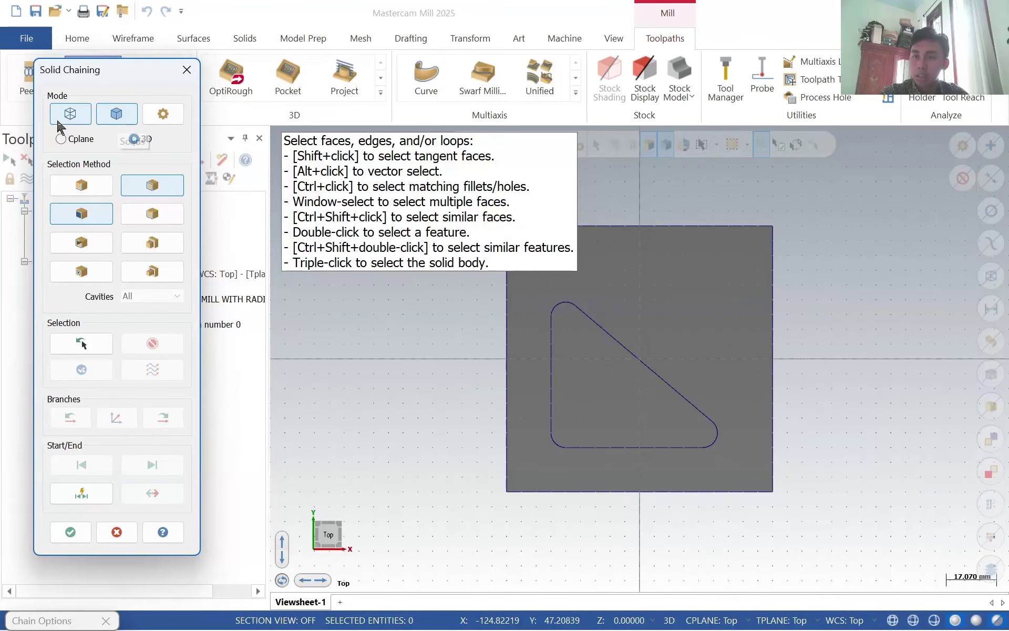
left_click(73, 119)
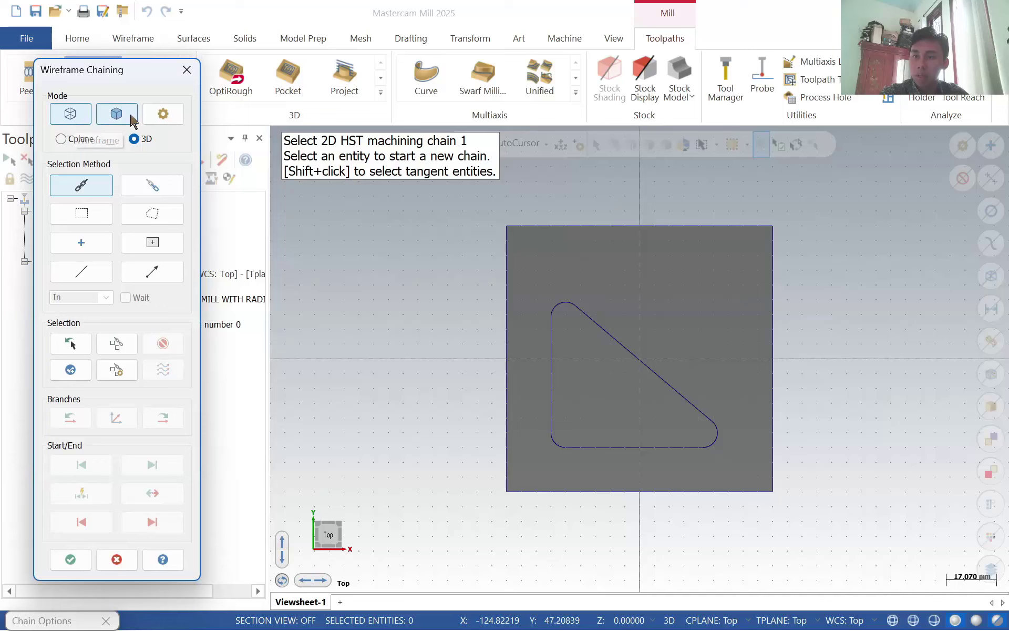
left_click(131, 119)
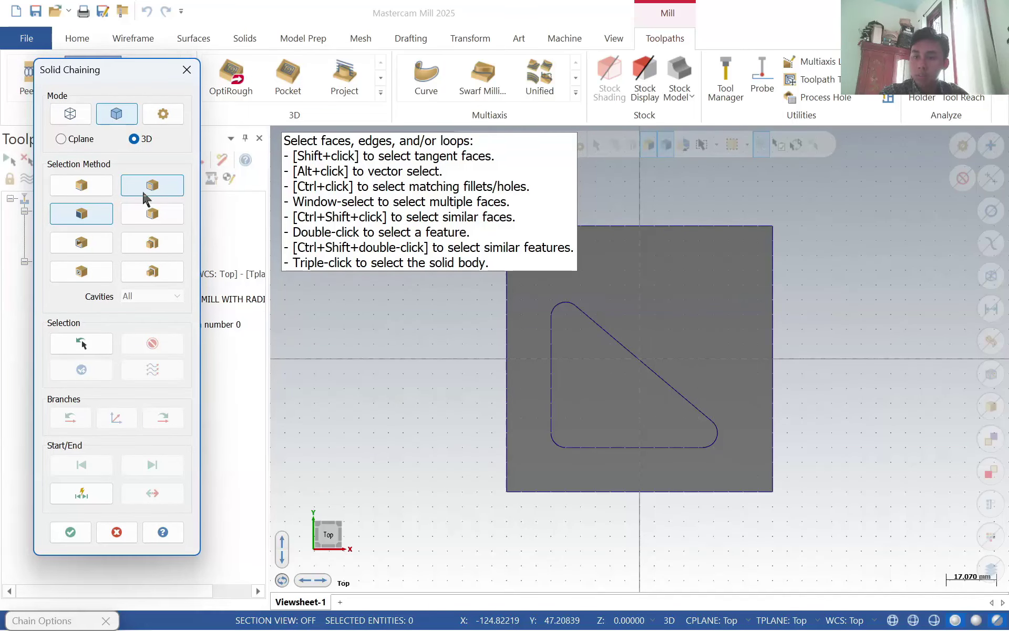
middle_click_drag(699, 435, 631, 402)
left_click(631, 402)
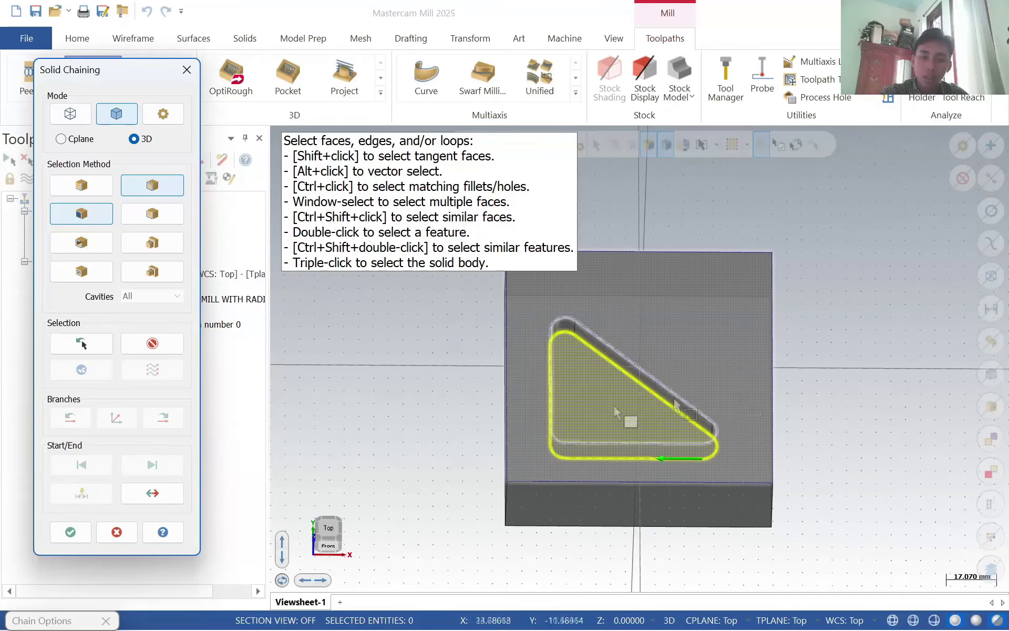
left_click(70, 532)
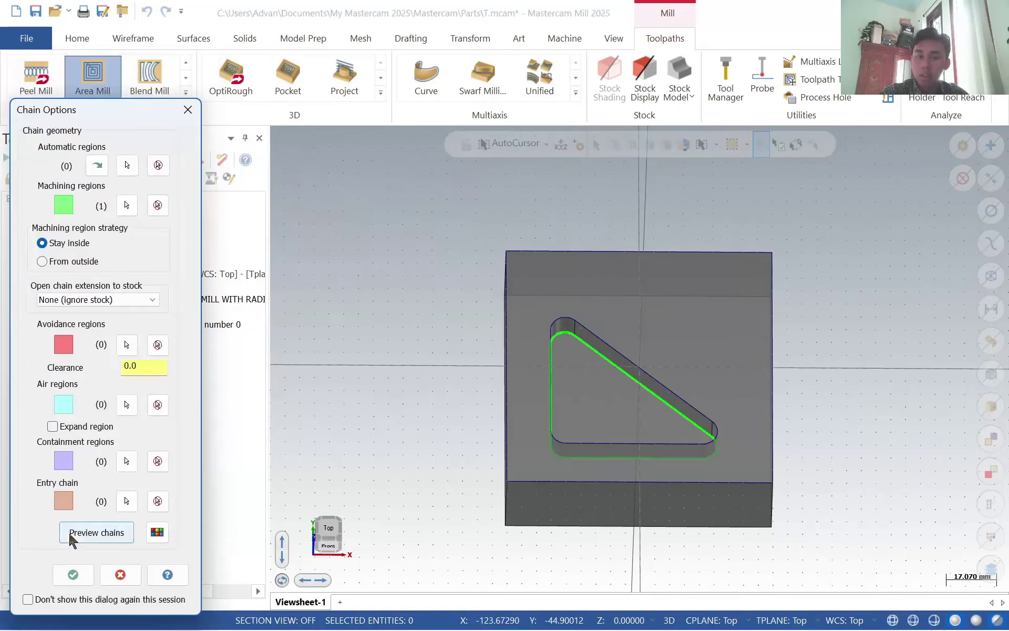
left_click(73, 574)
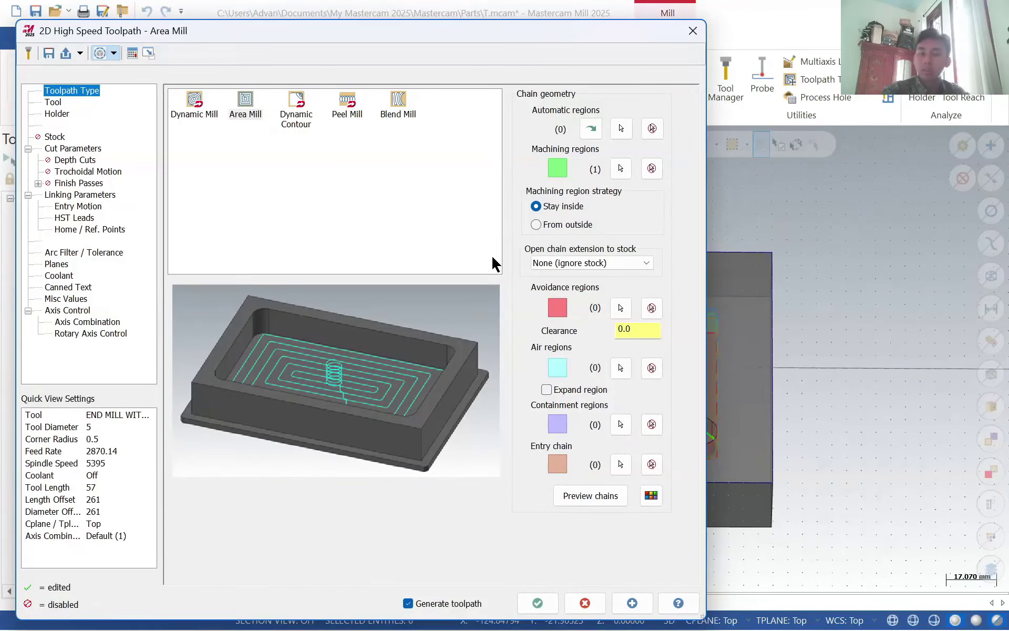
- Choose tool 262, END MILL WITH RADIUS - 5 / R1.0, from the Mill_mm tool library for the Area Mill toolpath
left_click(55, 103)
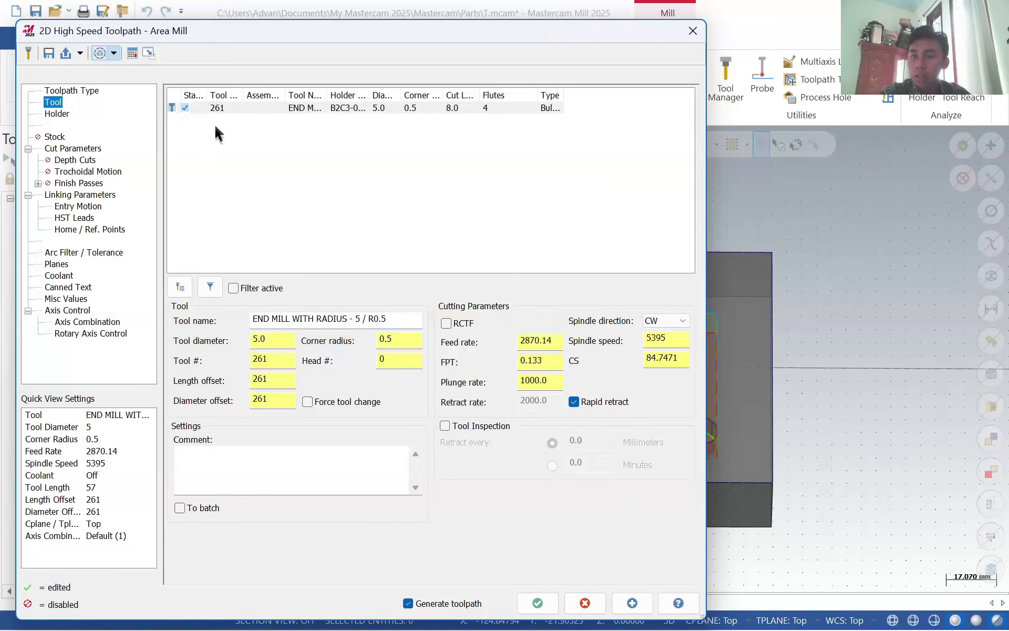
left_click(180, 286)
left_click_drag(429, 235, 429, 268)
left_click_drag(428, 363, 429, 539)
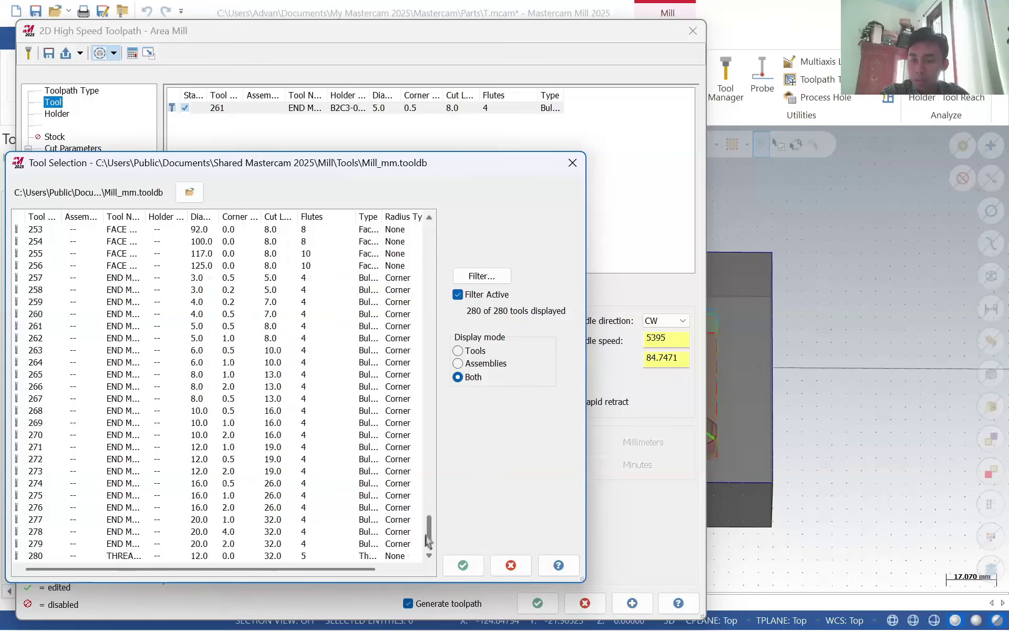
left_click(230, 338)
left_click(458, 563)
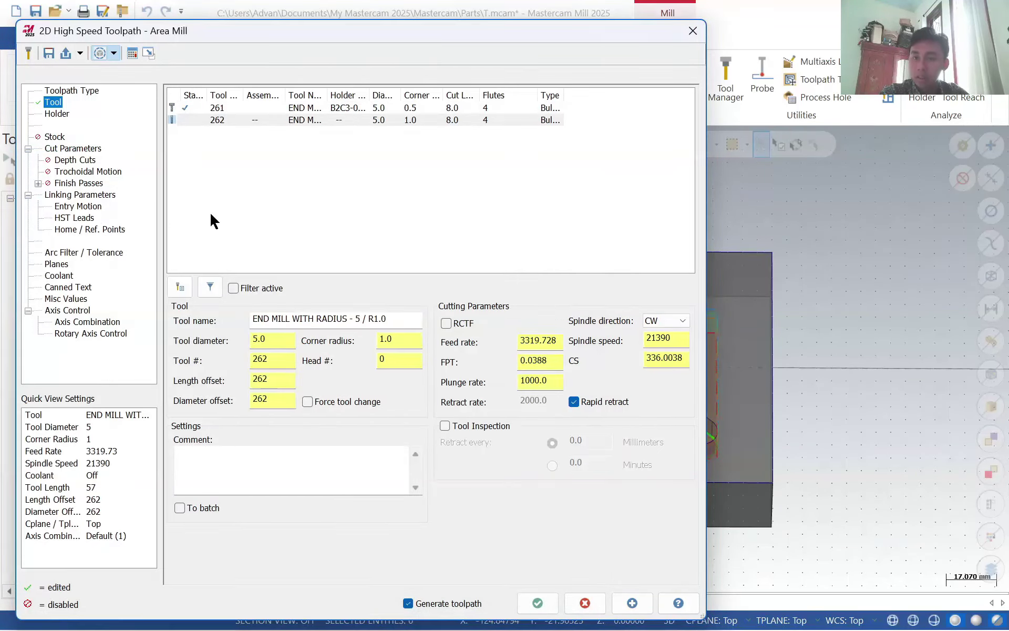
- Assign the B2C3-0016 holder to the selected end mill for the Area Mill toolpath
left_click(55, 137)
left_click(57, 114)
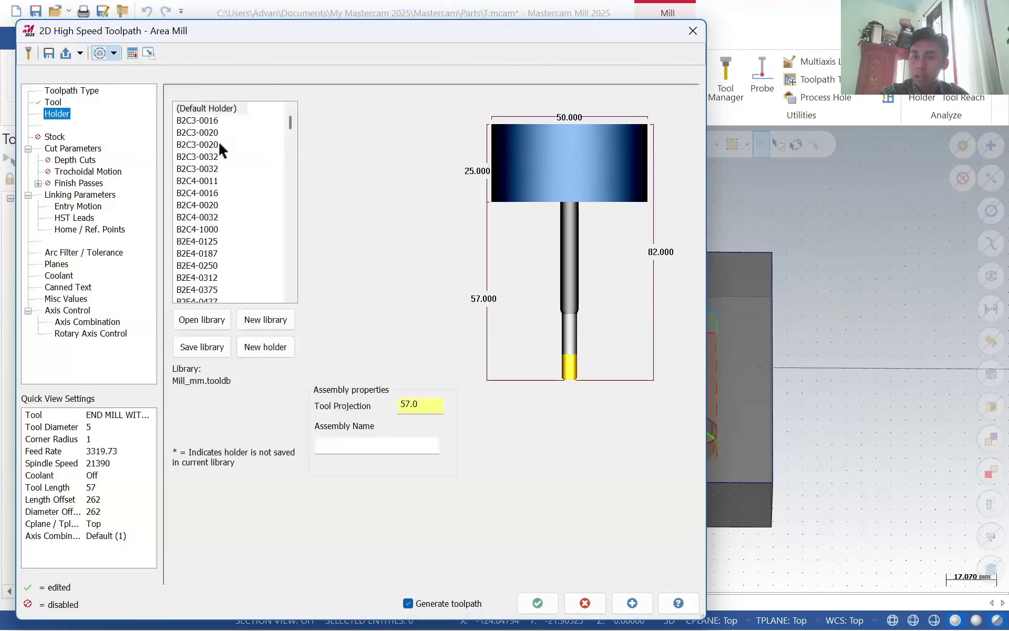
left_click(201, 121)
- Enable depth cuts with a maximum rough step of 0.5 and 3 finish cuts
left_click(54, 138)
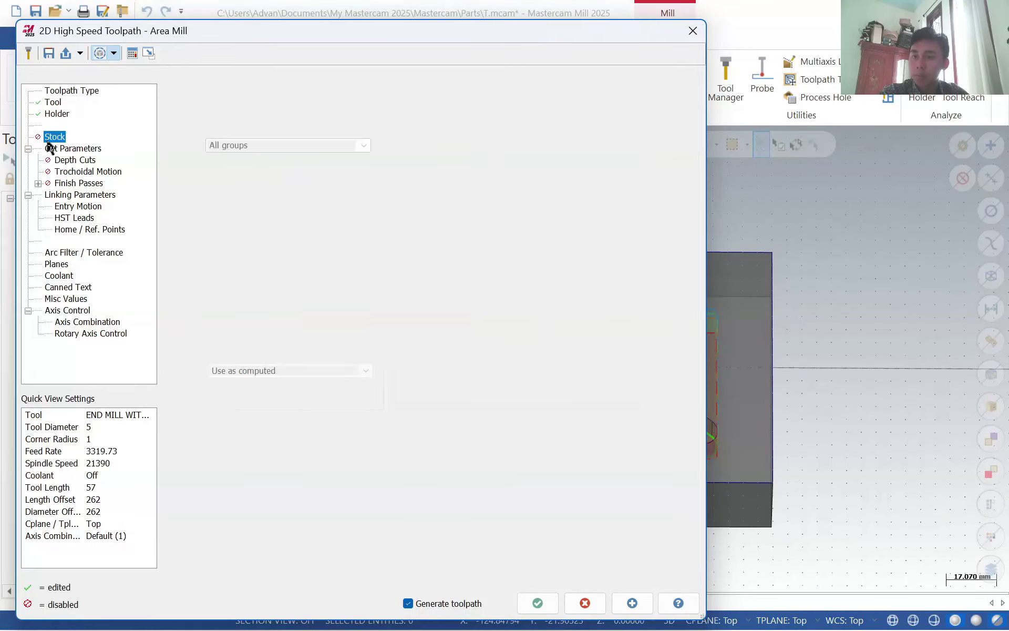
left_click(61, 151)
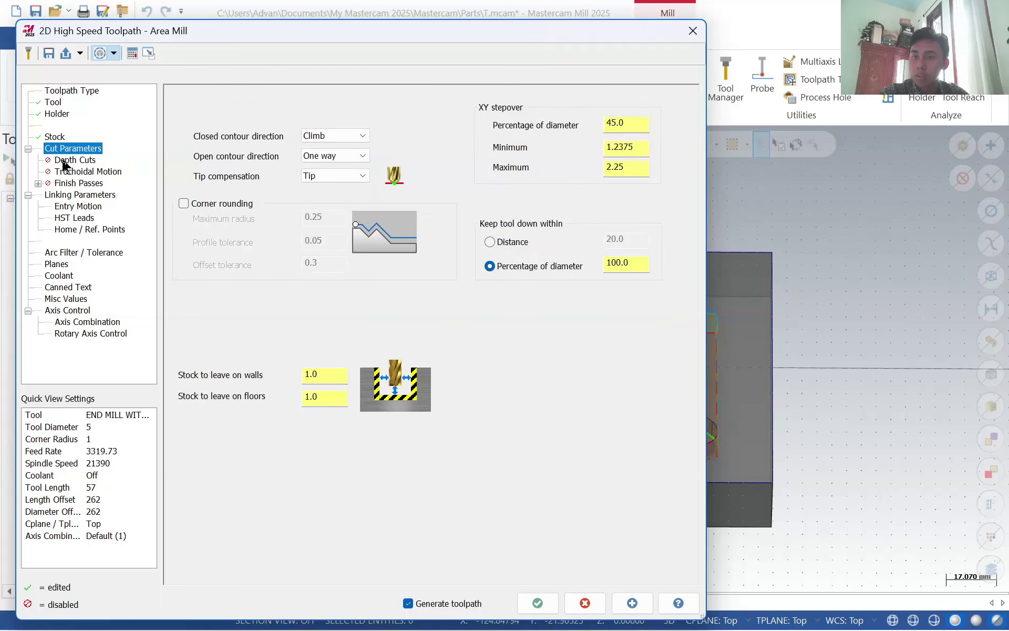
left_click(65, 162)
left_click(203, 95)
double_click(314, 113)
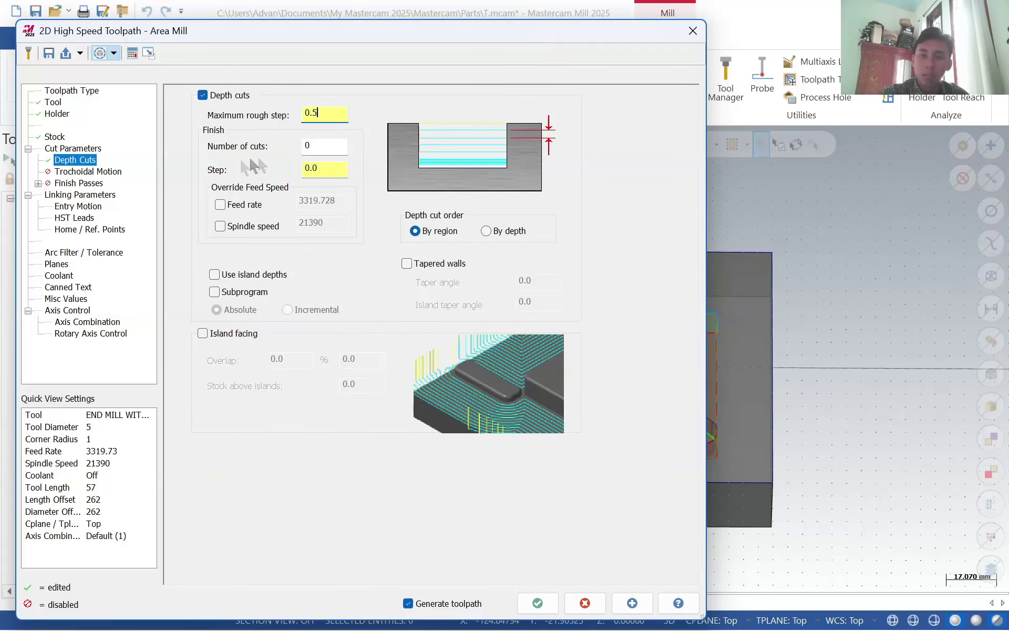
double_click(325, 146)
double_click(340, 171)
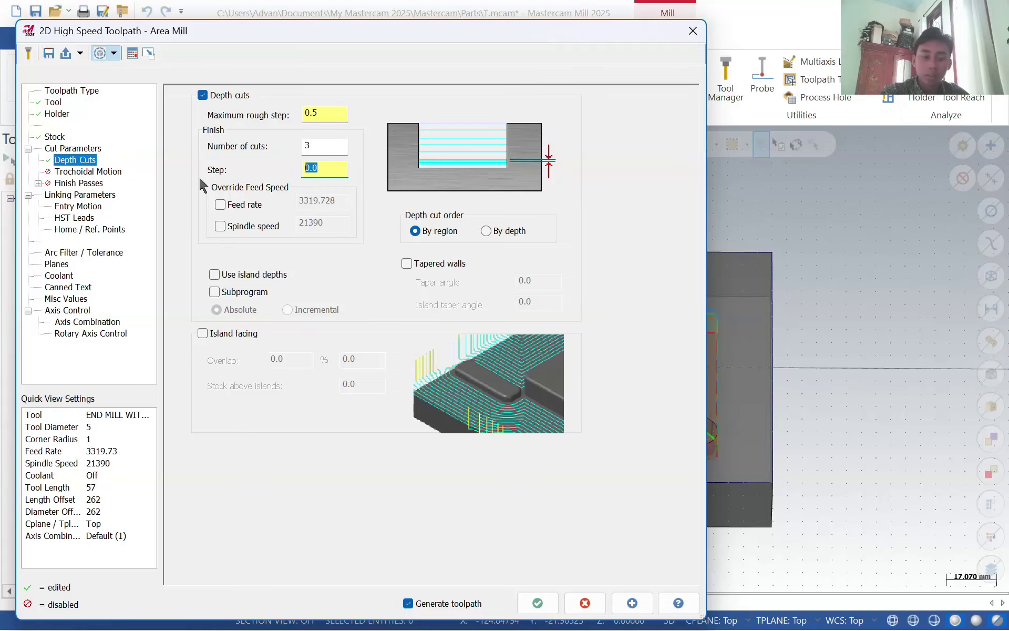
- Enable the finish pass for the Area Mill toolpath, keeping one pass machined only at final depth
left_click(86, 175)
left_click(90, 184)
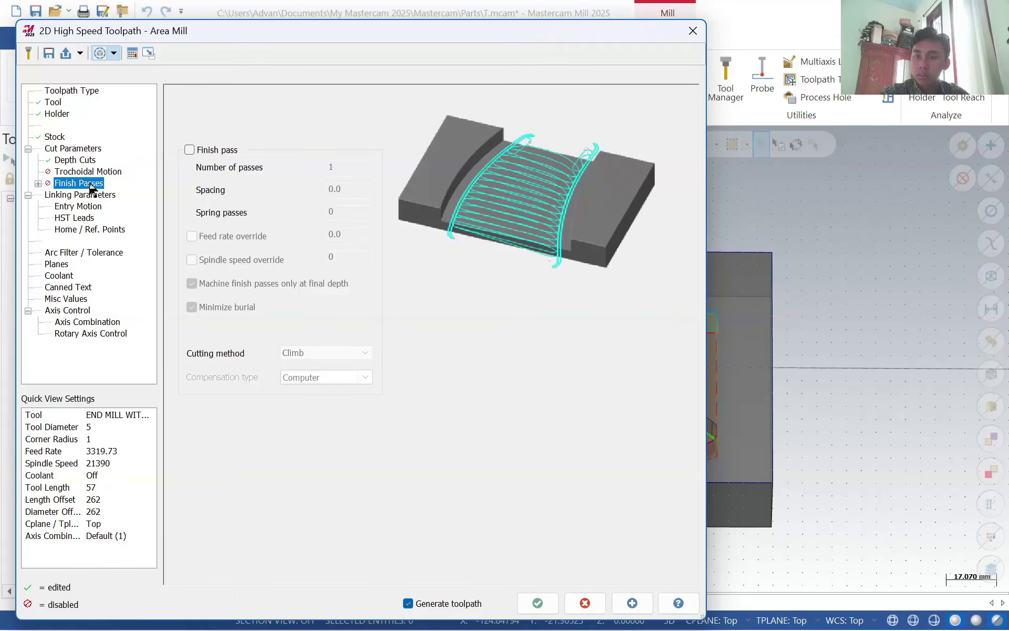
left_click(190, 150)
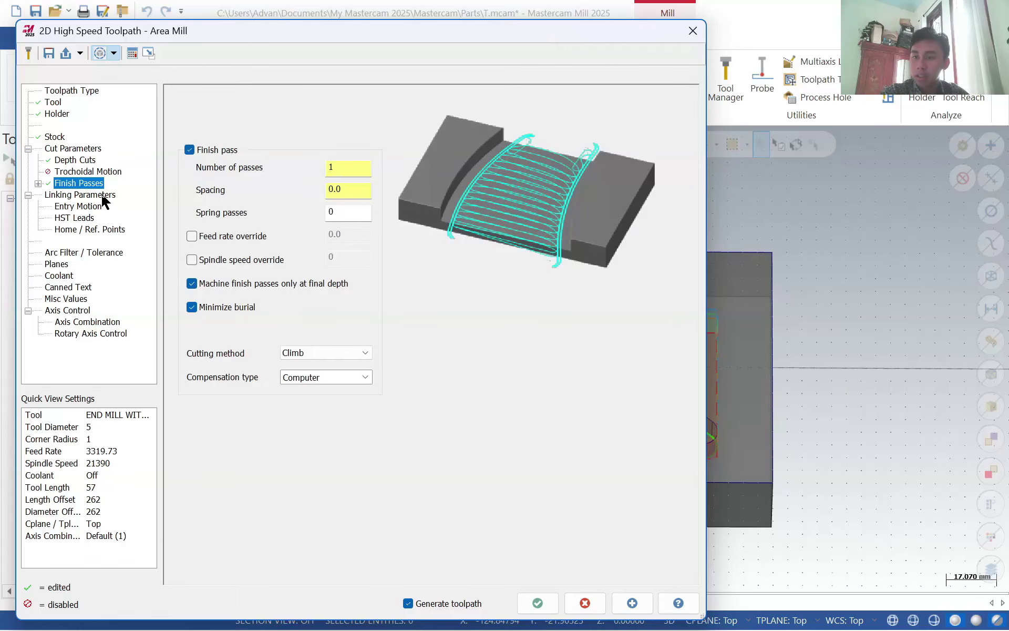
- Set the top of stock in the linking parameters from a point at the triangular pocket's sharp right-hand corner
left_click(103, 196)
left_click(237, 302)
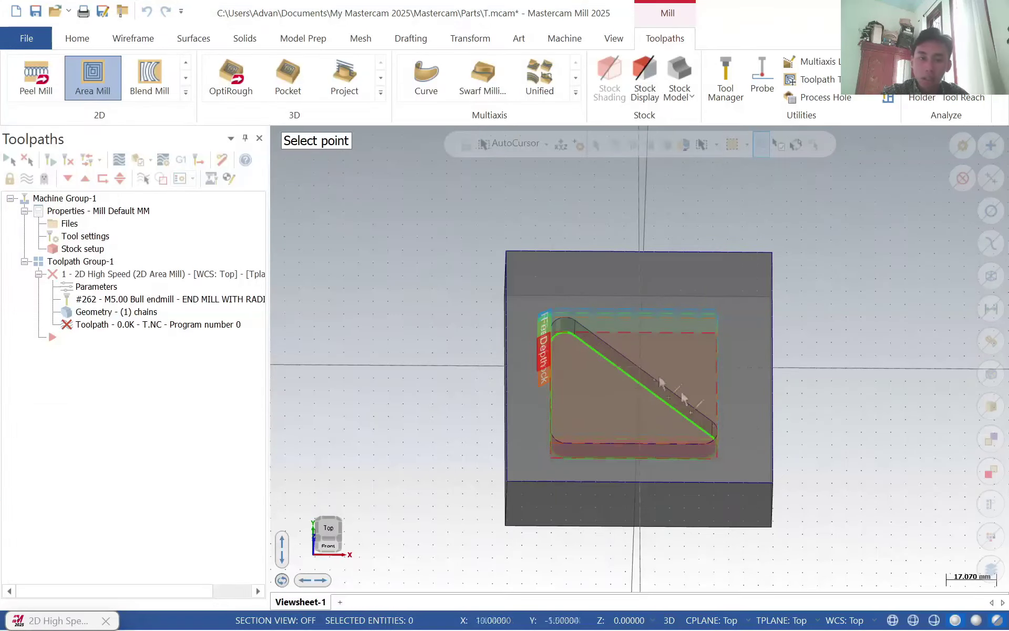
left_click(718, 434)
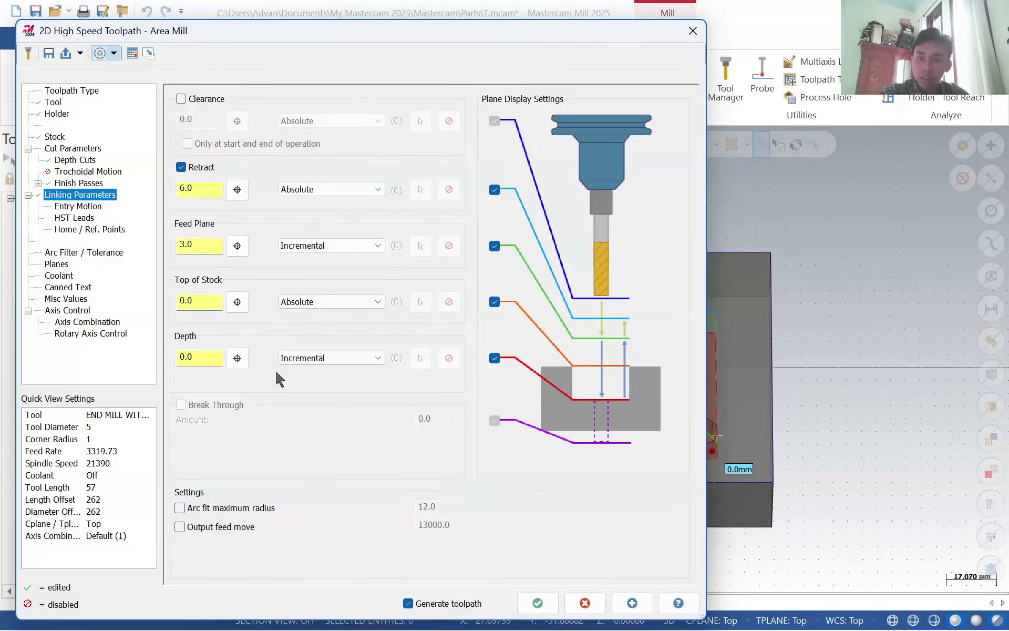
- Pick the machining depth from the slanted edge of the triangular pocket's floor, keeping the depth Incremental
left_click(245, 360)
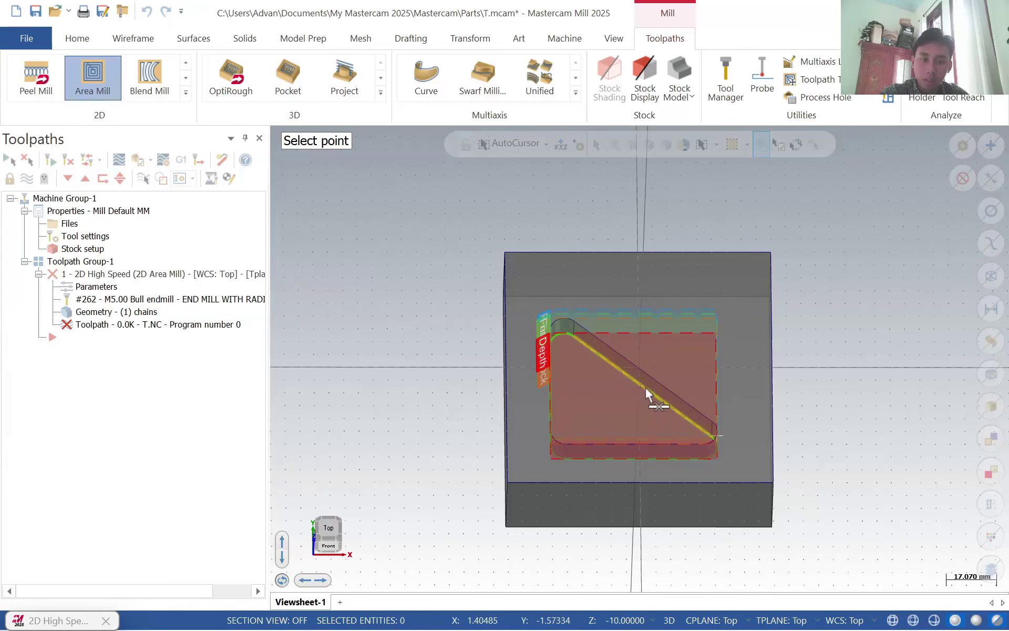
left_click(644, 386)
left_click(237, 358)
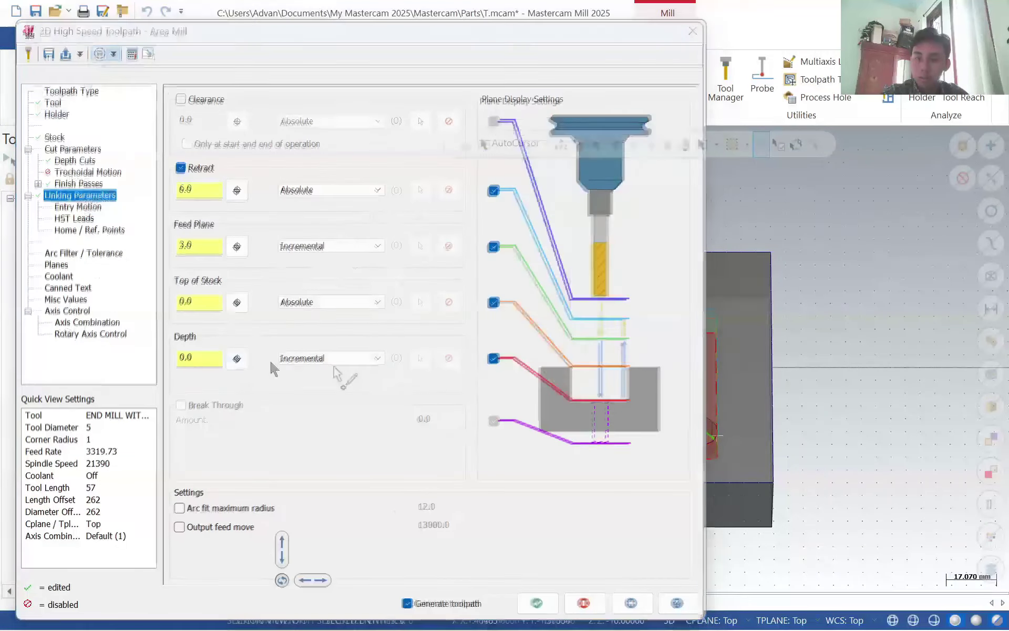
- Set the Area Mill linking depth to an incremental -10 and generate the pocket toolpath
middle_click_drag(595, 374, 552, 390)
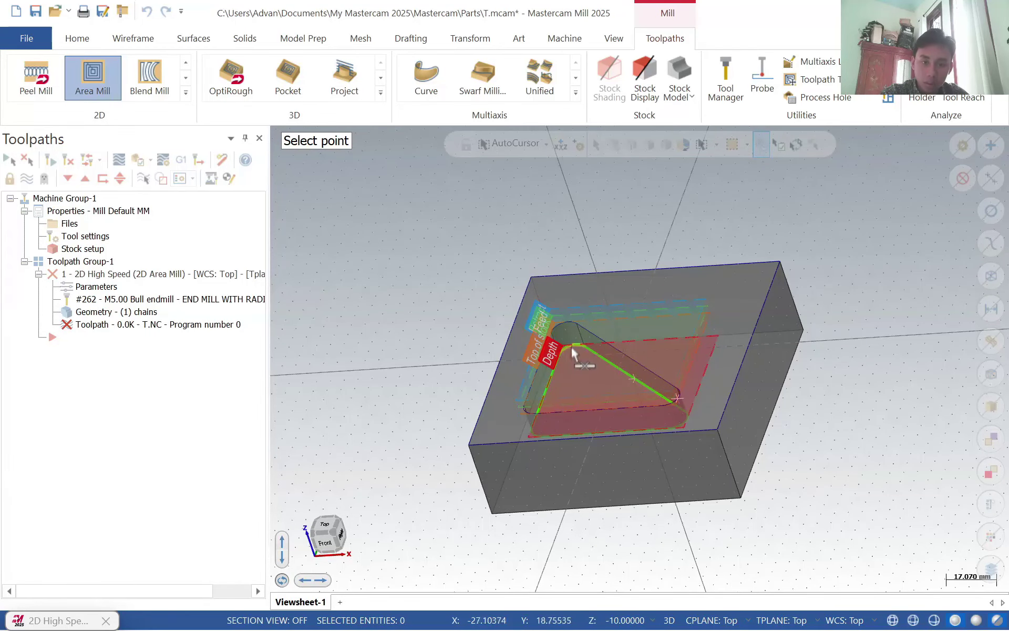
left_click(588, 349)
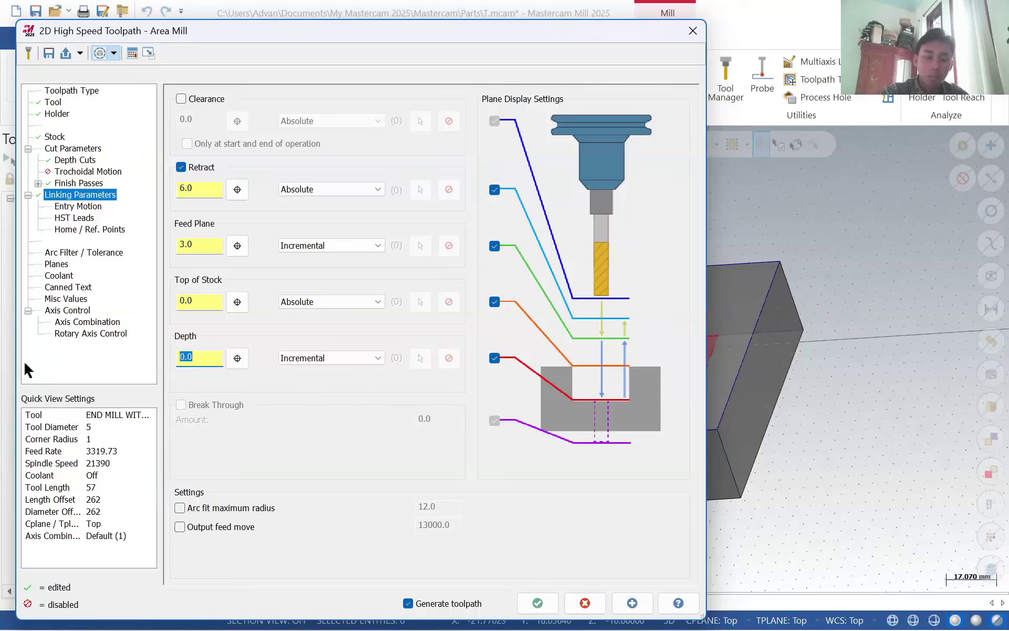
type("-10")
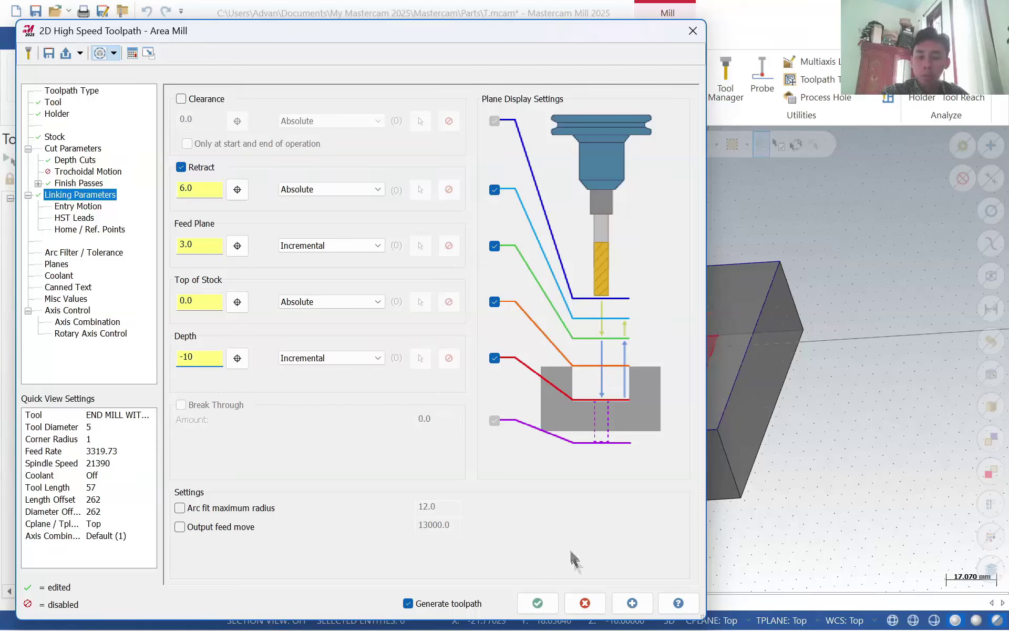
left_click(540, 601)
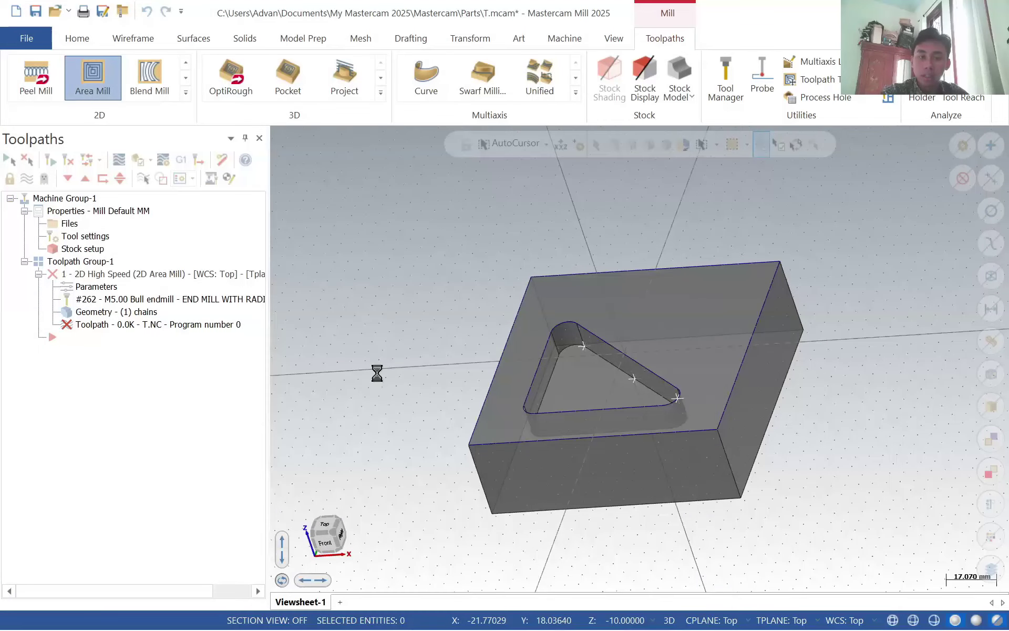
- Verify the triangular pocket's toolpath by playing the cutting simulation through at reduced speed, and close the simulator
left_click(89, 324)
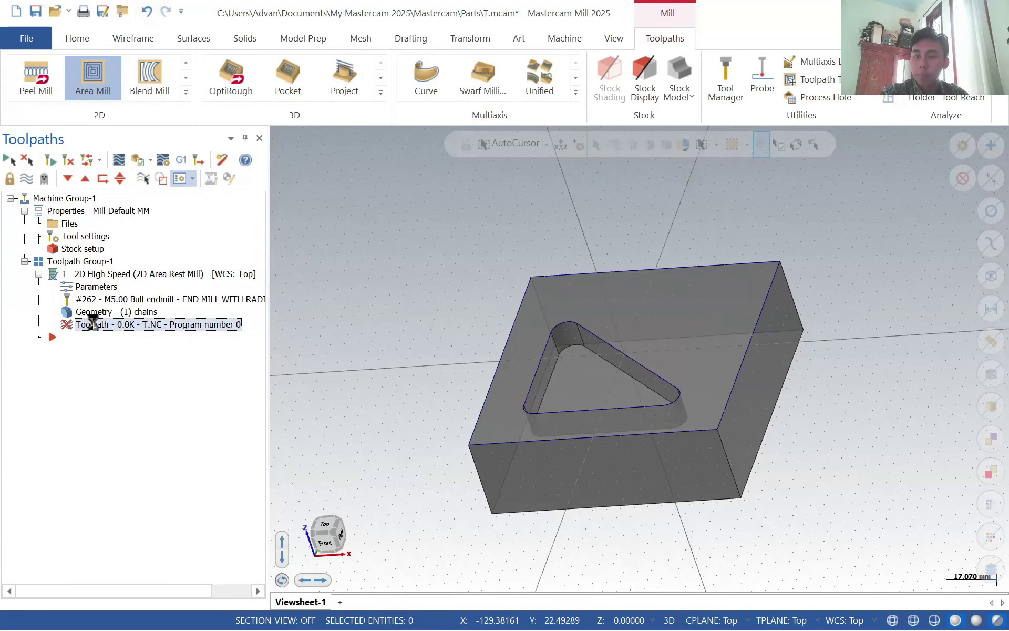
left_click(612, 370)
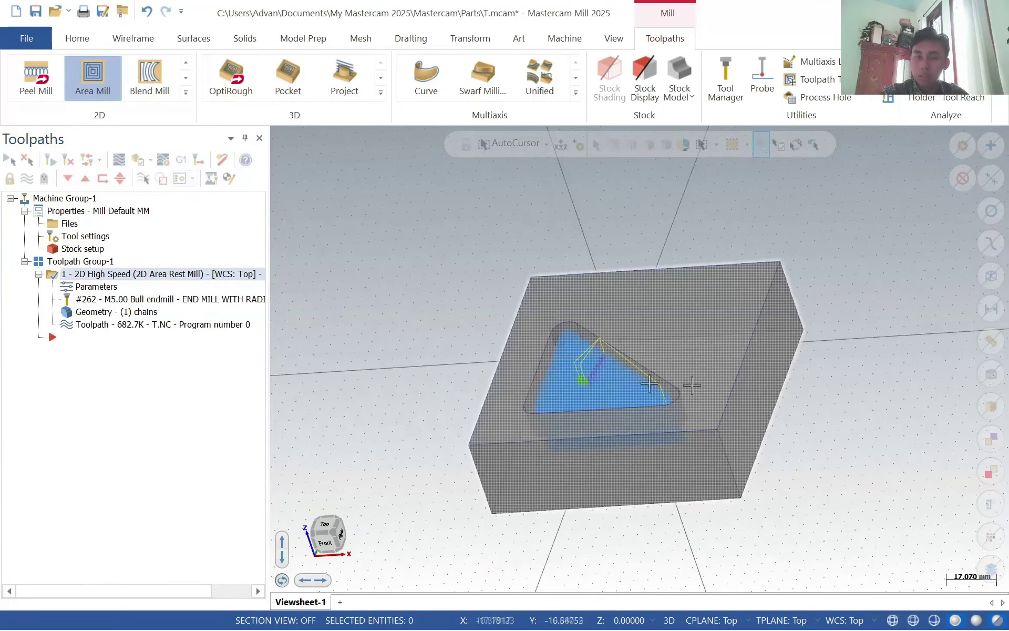
key("alt+1")
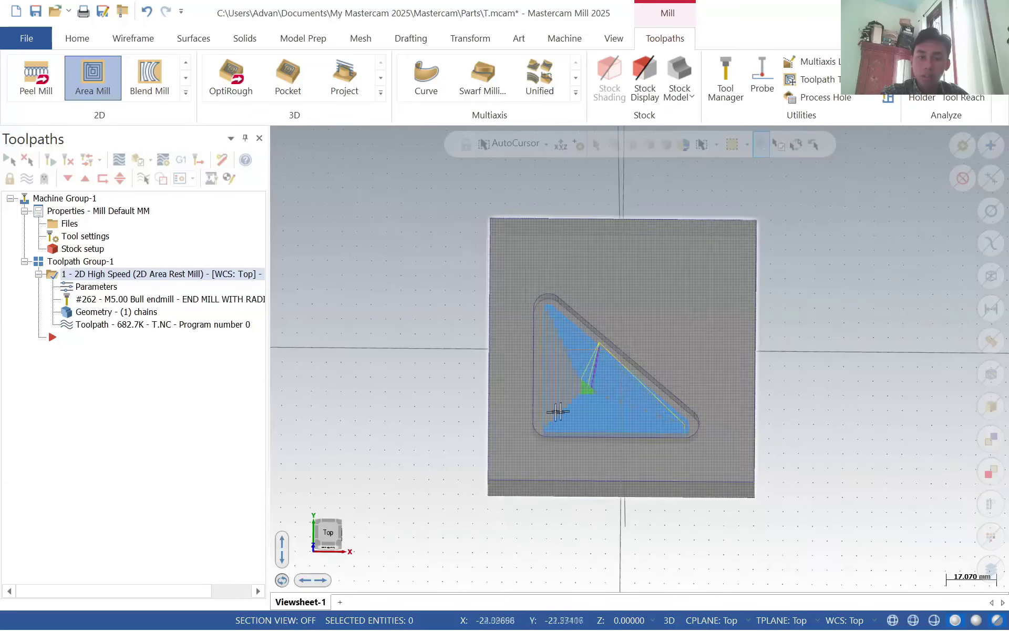
left_click(140, 162)
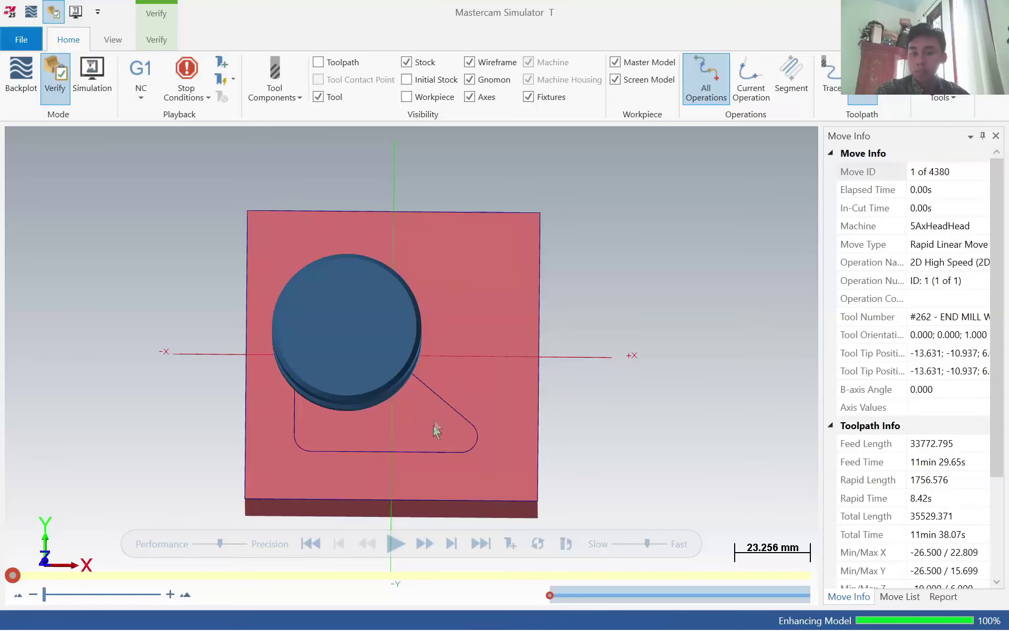
left_click(395, 543)
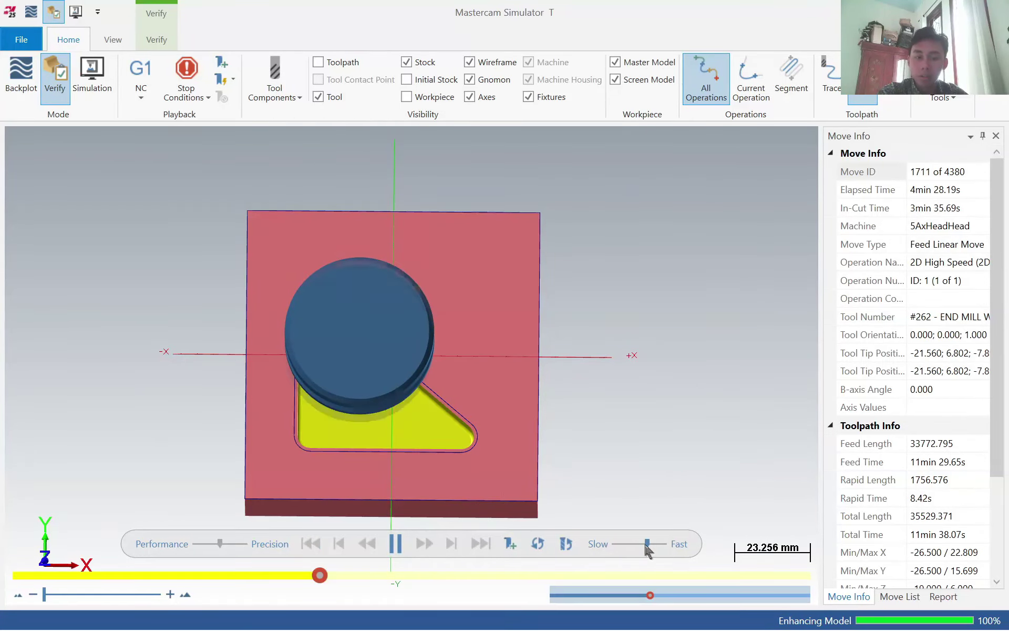
left_click_drag(647, 544, 620, 546)
middle_click_drag(624, 522, 638, 428)
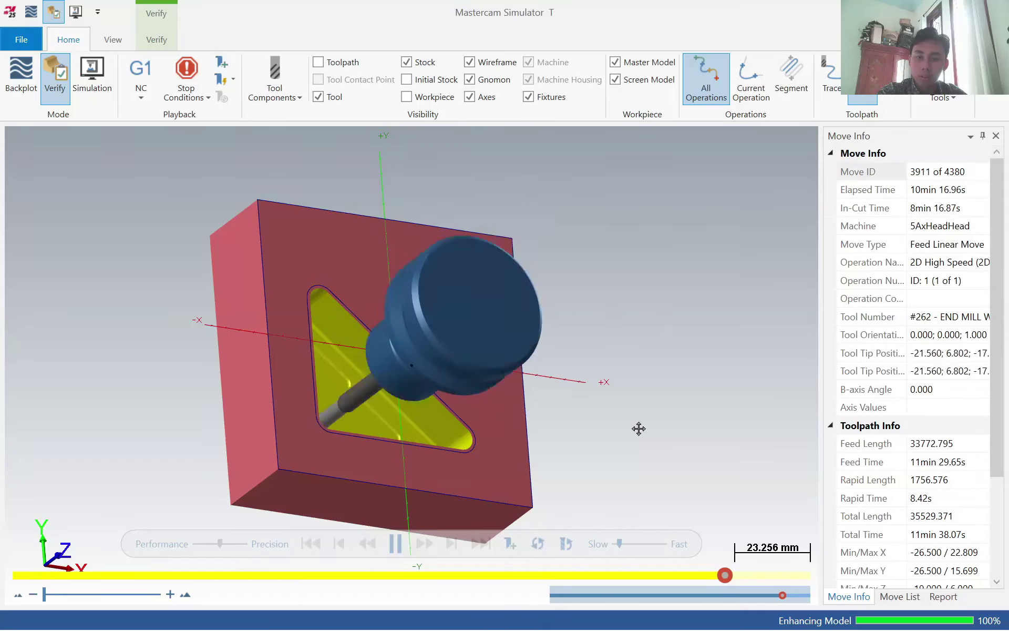
middle_click_drag(637, 428, 619, 421)
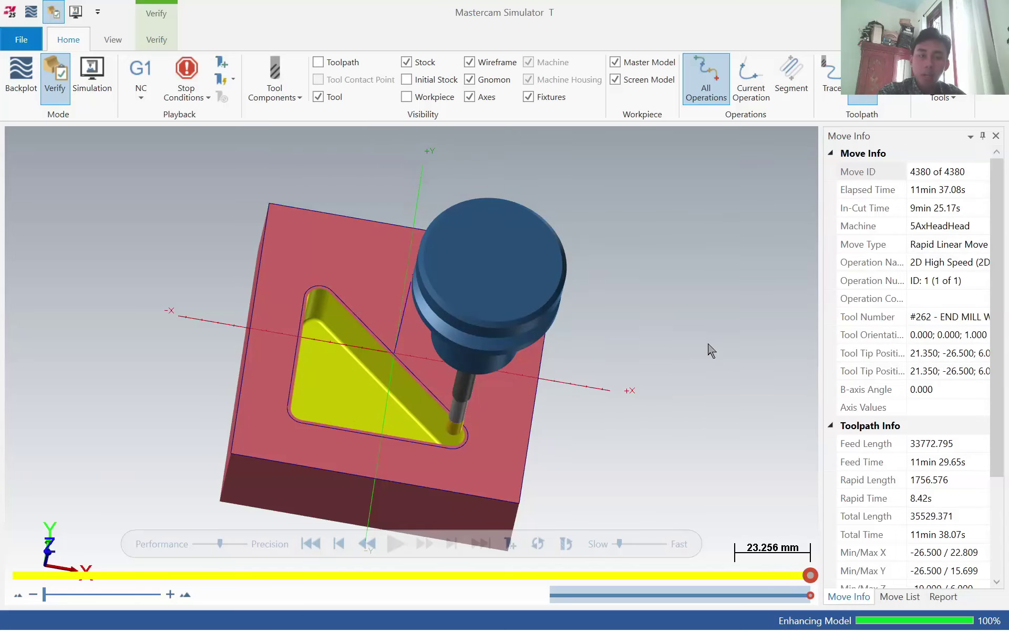
left_click(992, 11)
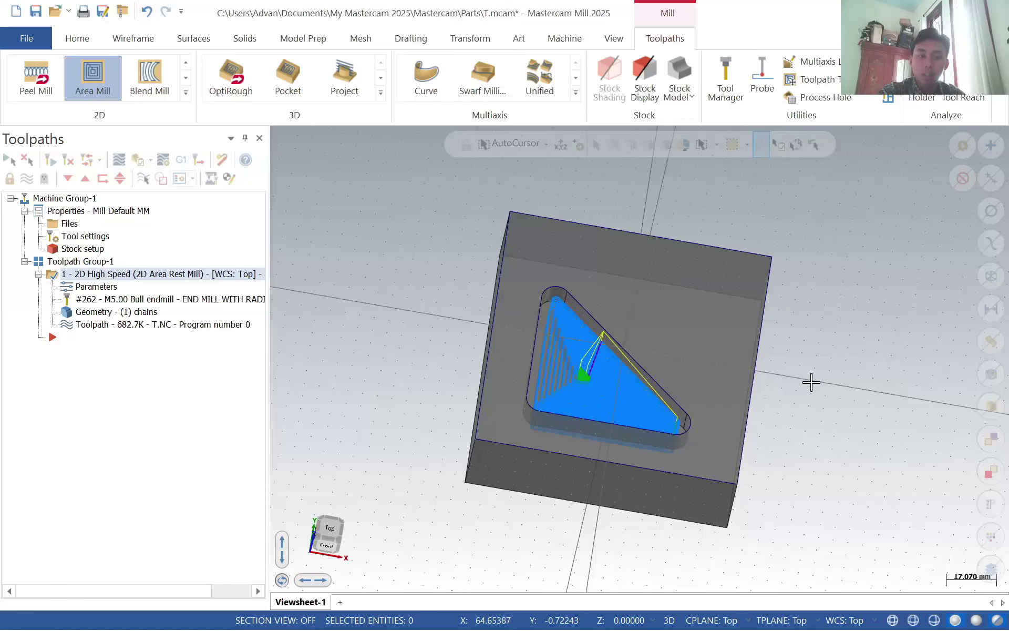
- Save the part as "kedua" in the CAM > TUGAS 8 folder under Documents
mouse_move(808, 380)
middle_mouse_down()
mouse_move(773, 370)
mouse_move(786, 376)
mouse_move(801, 363)
mouse_move(835, 426)
mouse_move(825, 426)
mouse_move(841, 434)
mouse_move(806, 419)
middle_mouse_up()
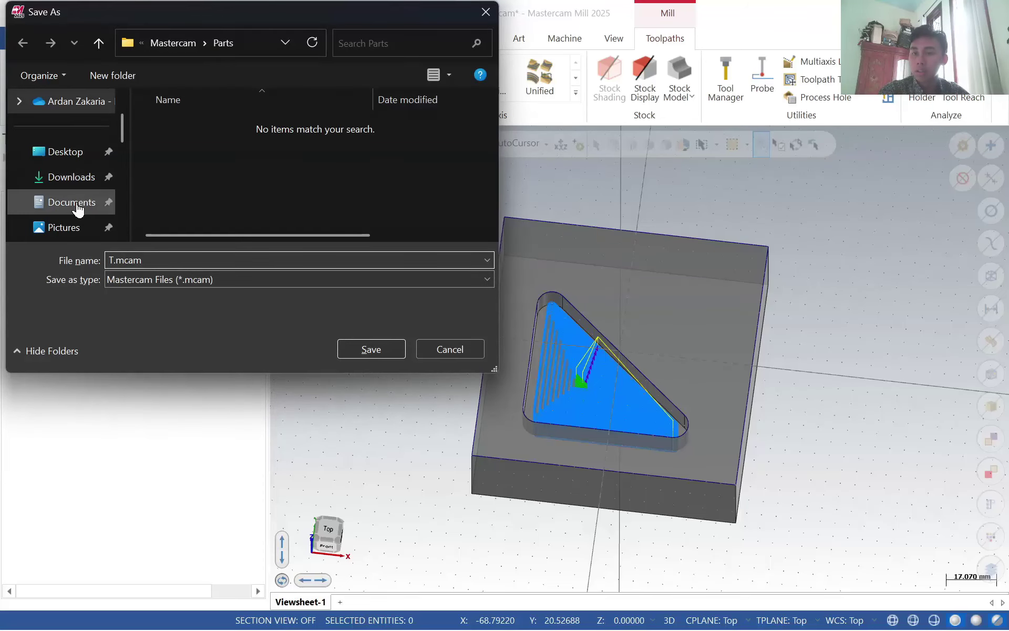
left_click(73, 204)
double_click(247, 206)
double_click(247, 149)
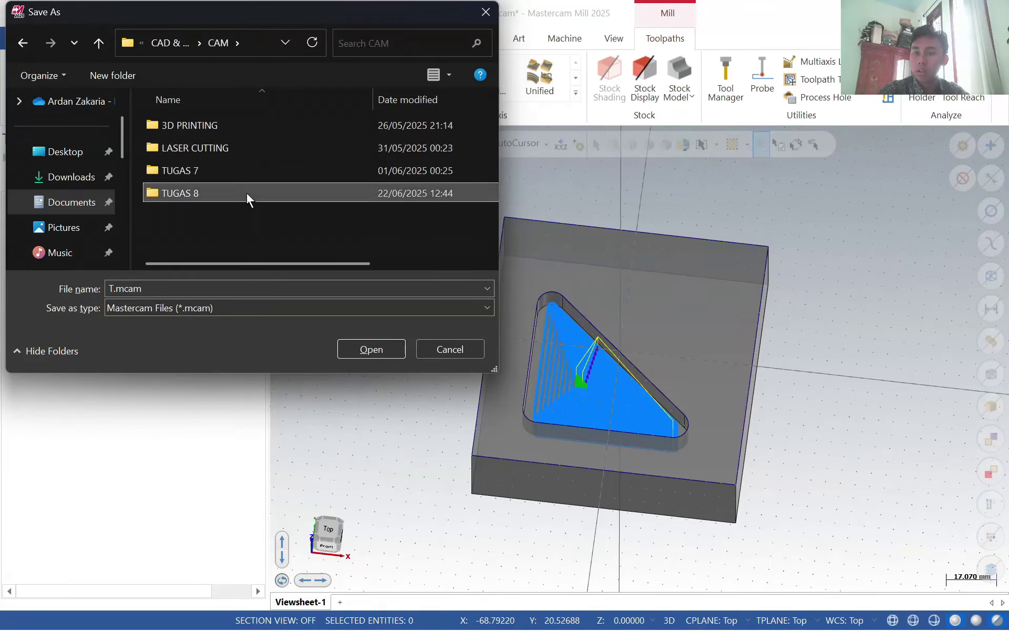
double_click(246, 192)
type("kedua")
key("Return")
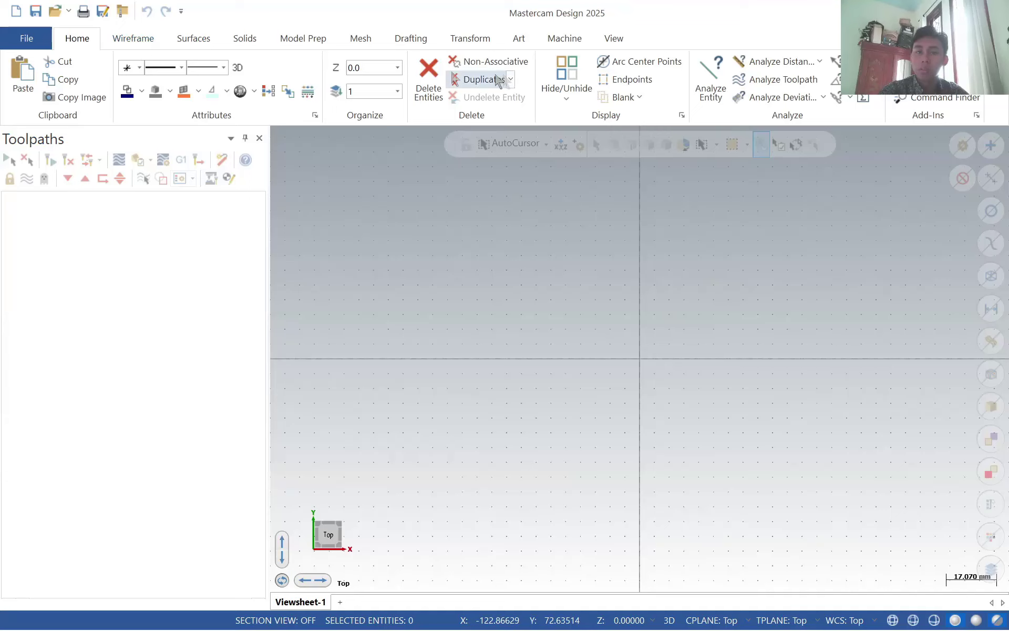
- Draw a rectangle 100 mm wide and 80 mm high, centered on the origin, in the new drawing
left_click(137, 42)
left_click(509, 62)
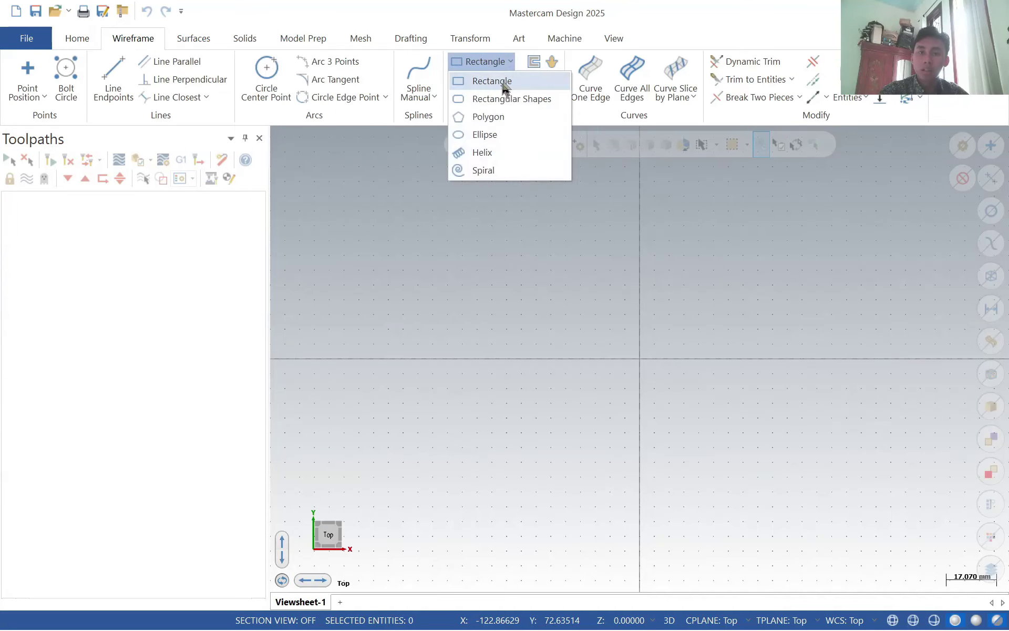
left_click(502, 82)
left_click(641, 358)
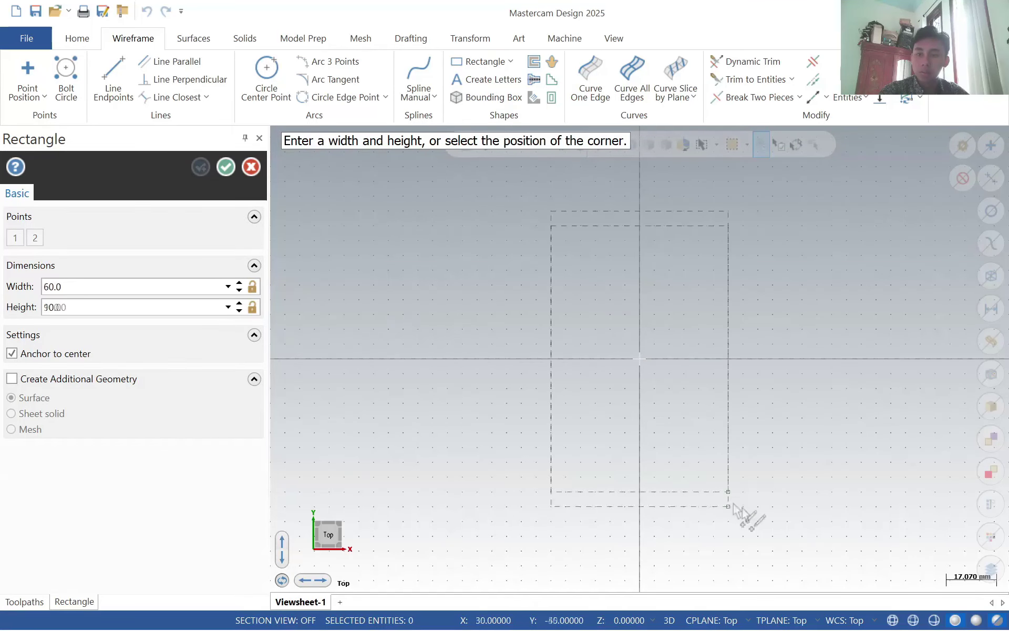
left_click(789, 480)
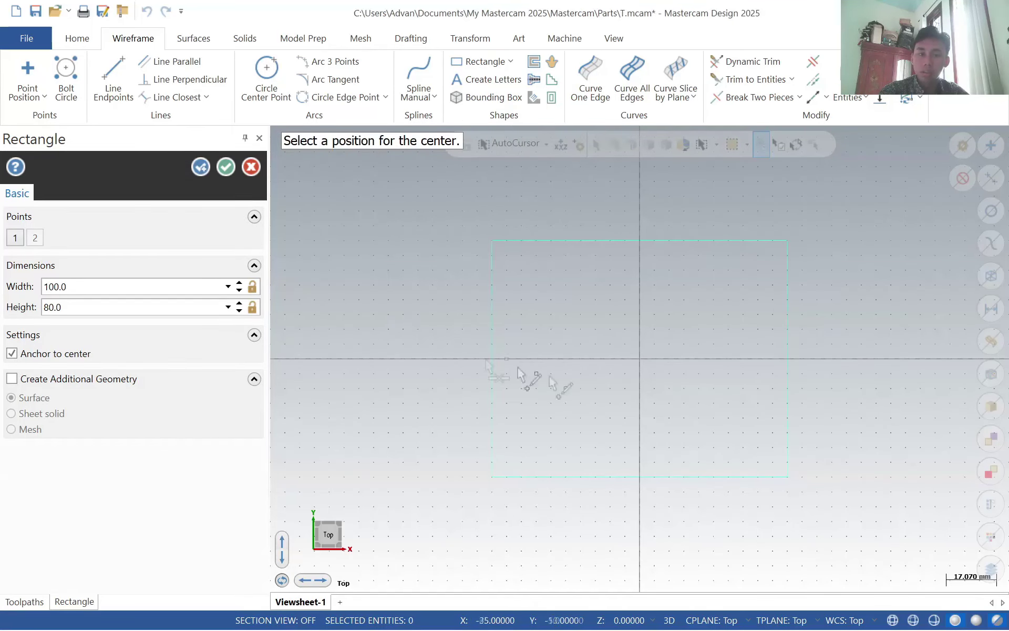
left_click(249, 167)
- Draw an 85 mm radius endpoint arc from the rectangle's upper edge to its lower edge at X 10, passing through the origin
left_click(385, 97)
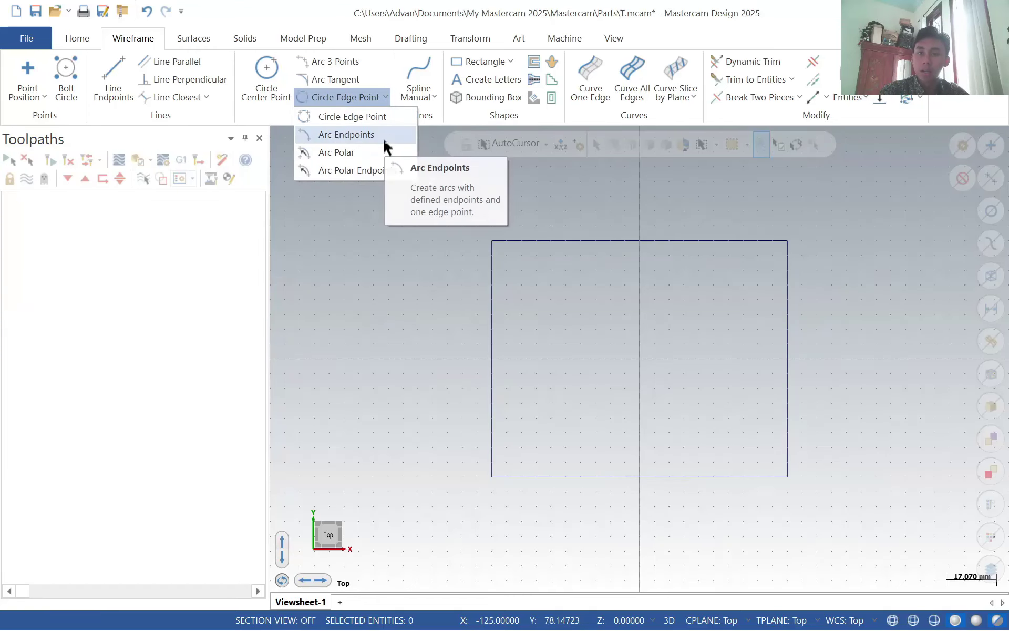
left_click(384, 138)
left_click(676, 244)
left_click(669, 478)
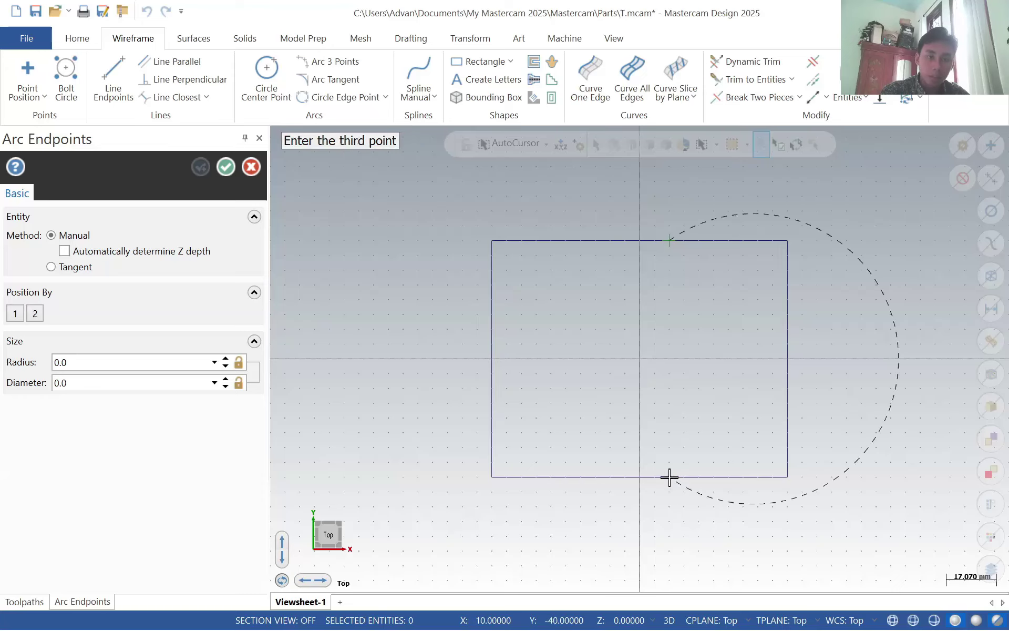
left_click(639, 359)
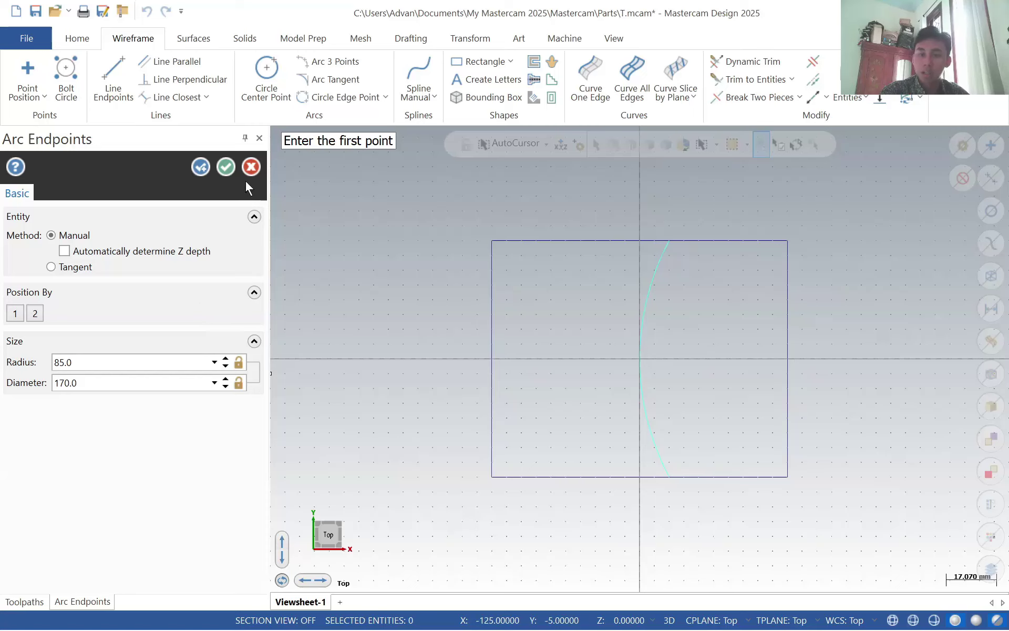
left_click(226, 166)
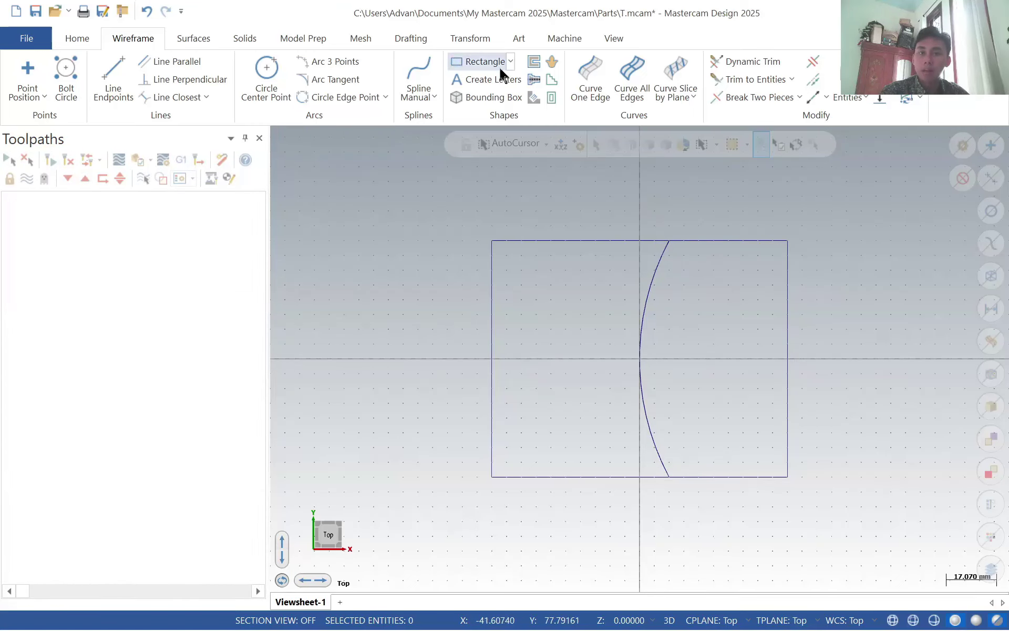
- Translate one copy of the arc by 20 mm in Z
left_click(478, 37)
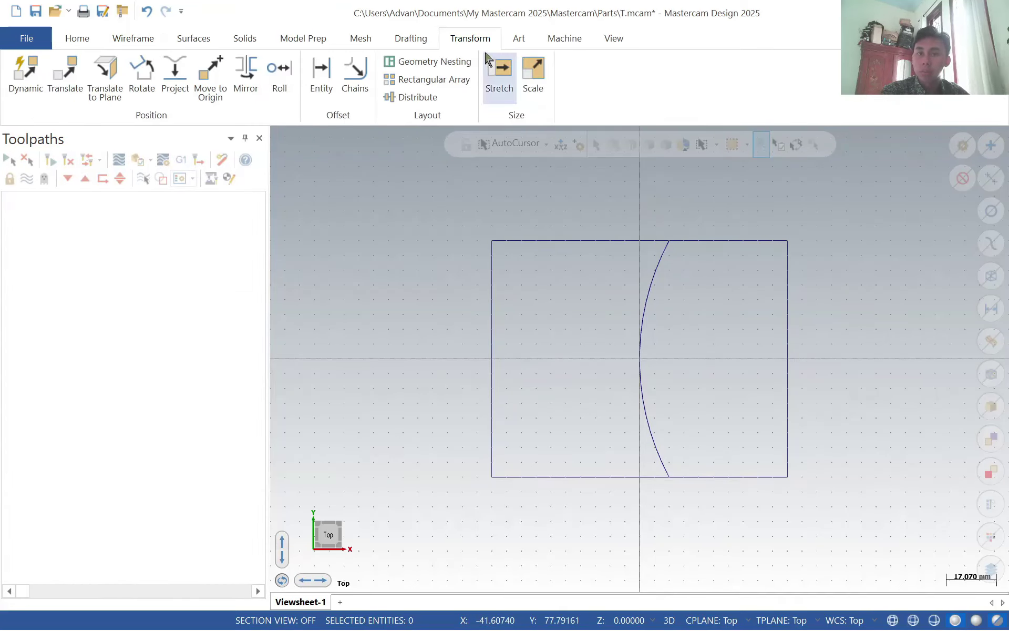
left_click(79, 96)
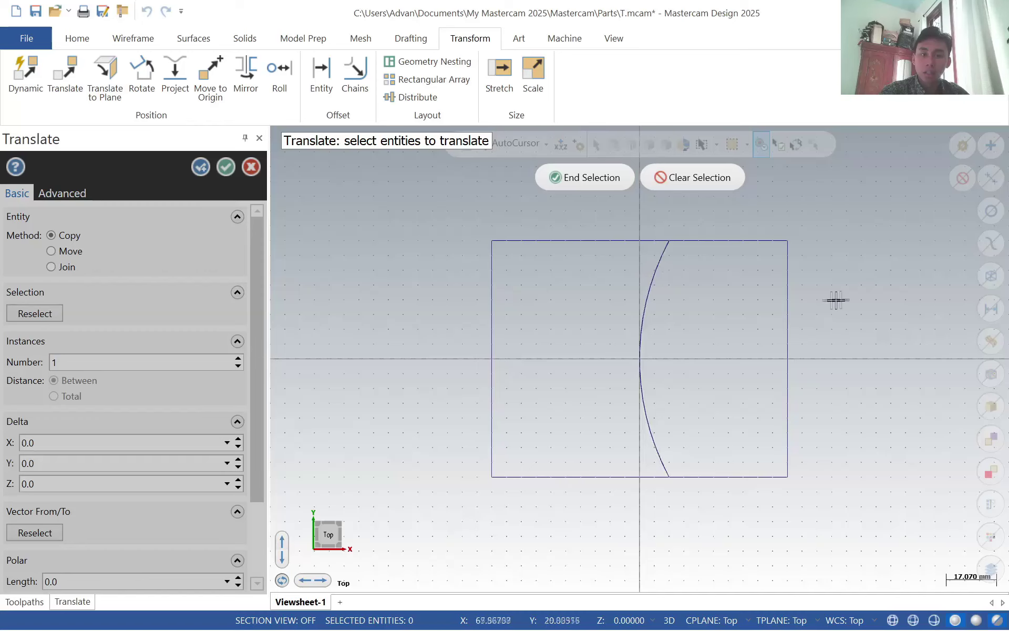
left_click(654, 281)
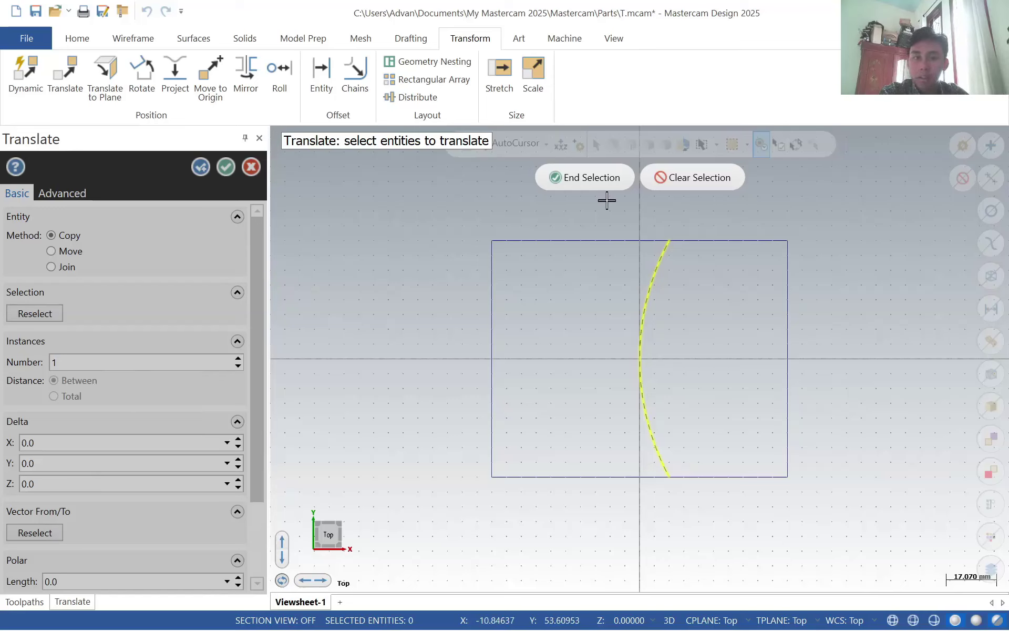
left_click(620, 186)
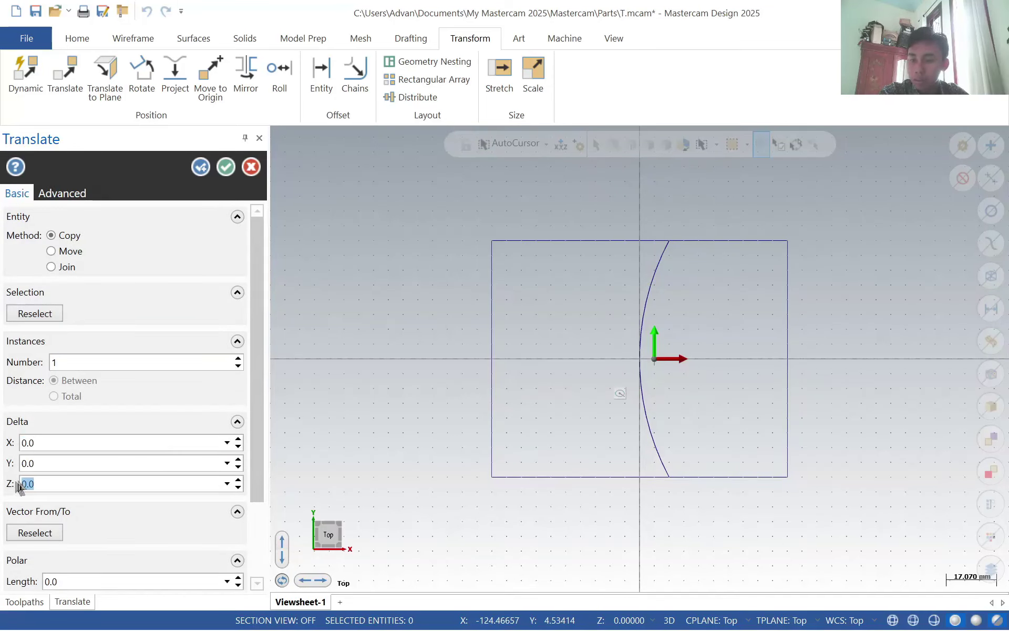
type("20")
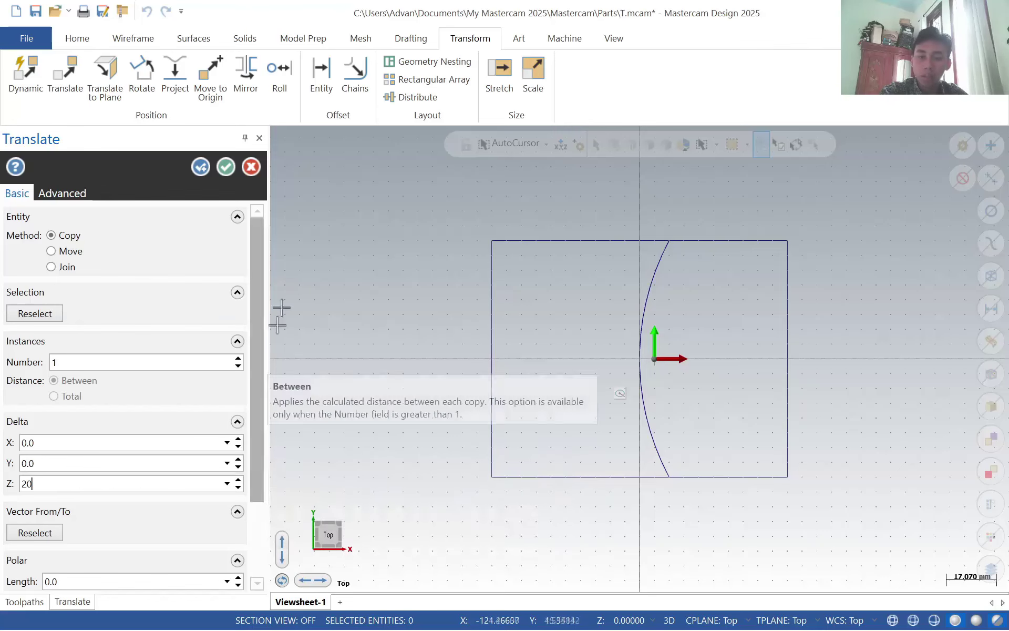
middle_click_drag(656, 421, 647, 403)
middle_click_drag(504, 382, 548, 373)
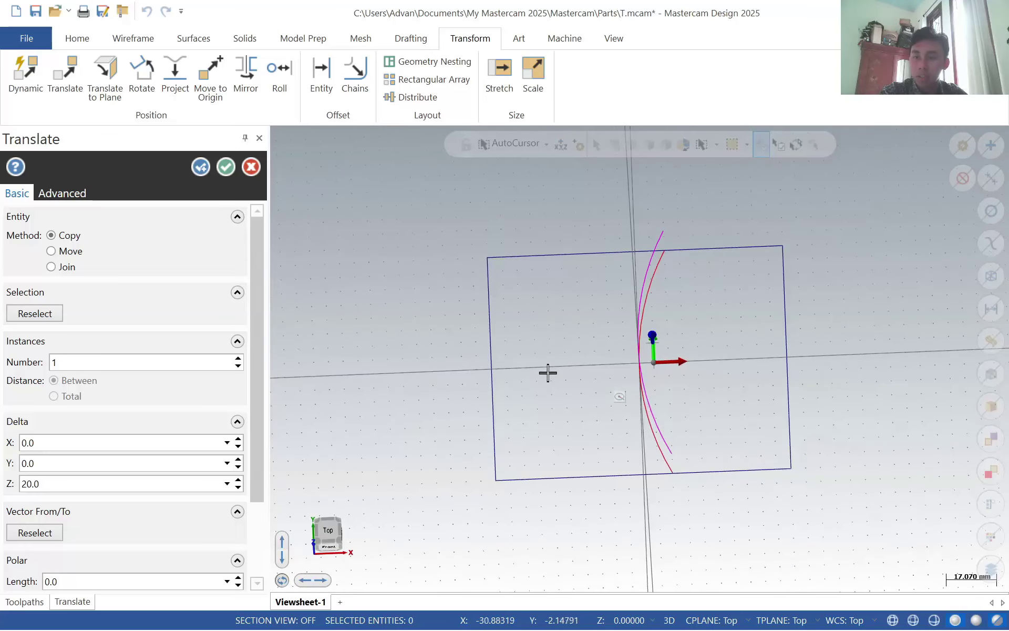
left_click(225, 169)
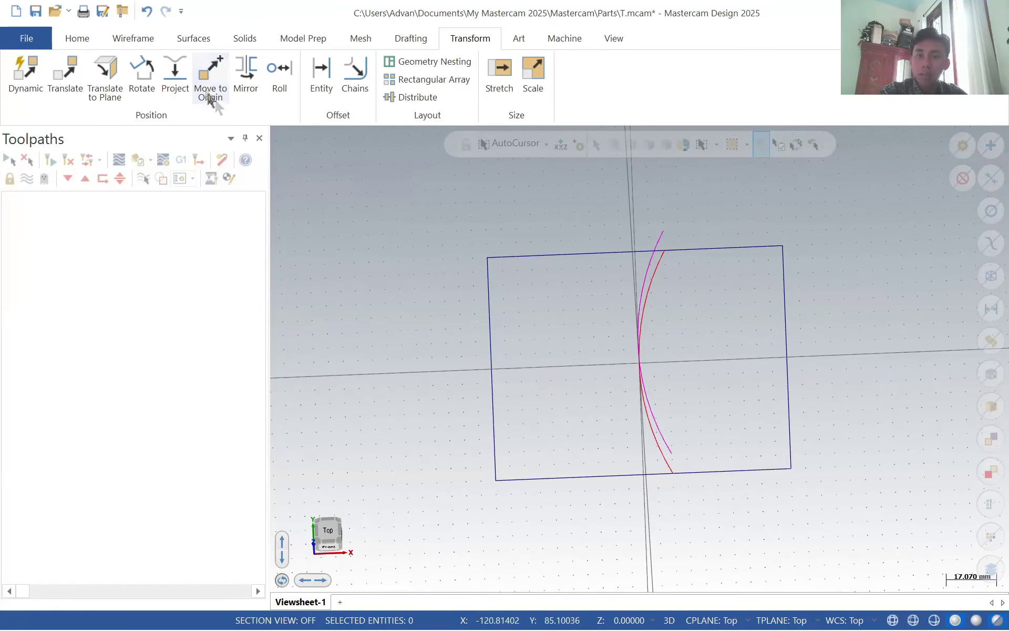
- Extrude the 100 × 80 mm rectangle into a solid body, 20 mm in both directions
left_click(244, 43)
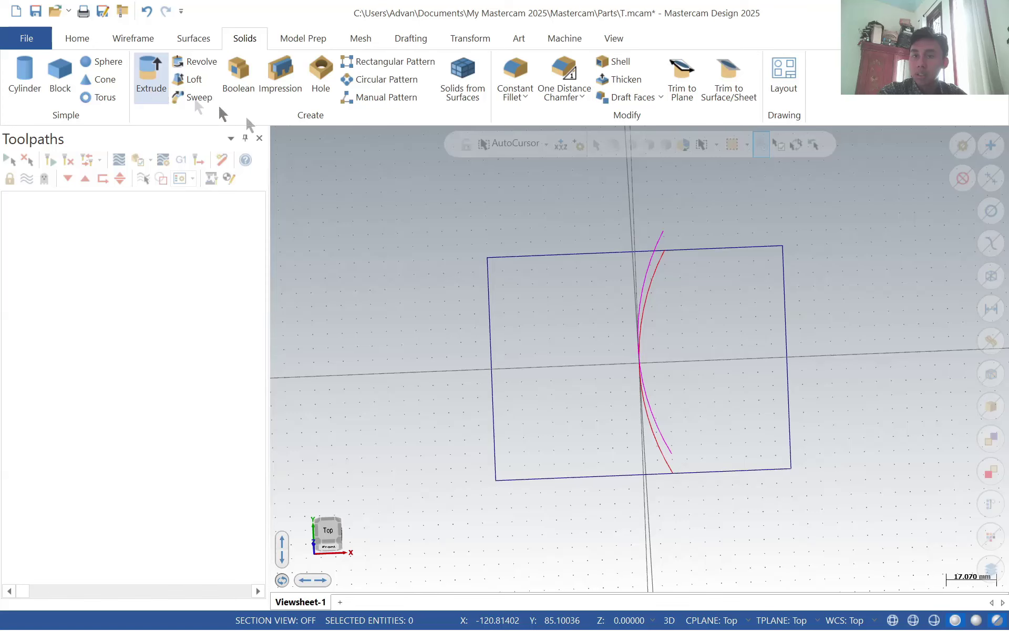
left_click(152, 84)
left_click(789, 470)
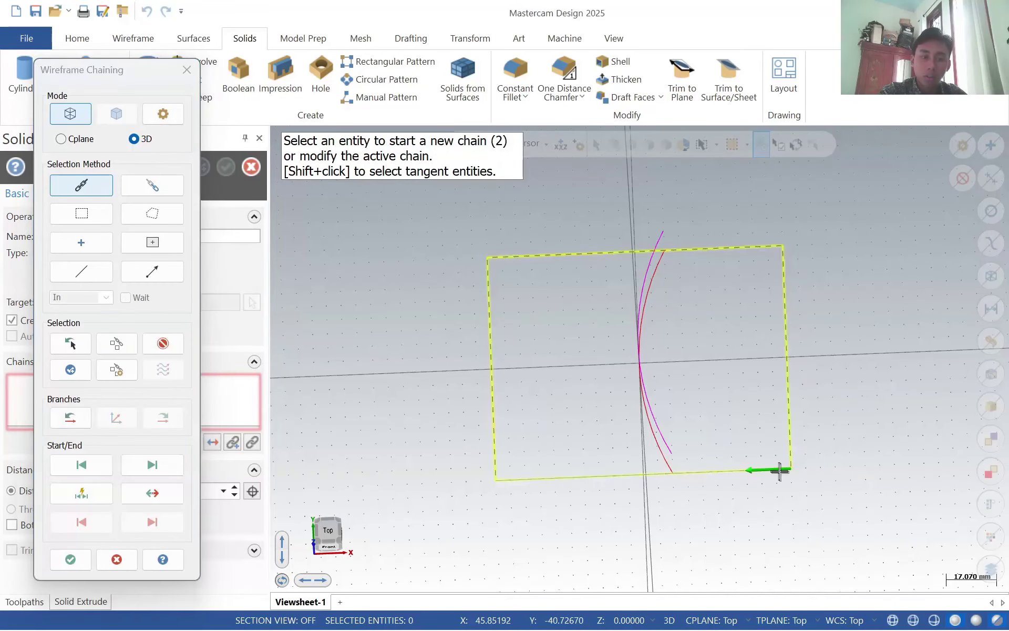
left_click(70, 559)
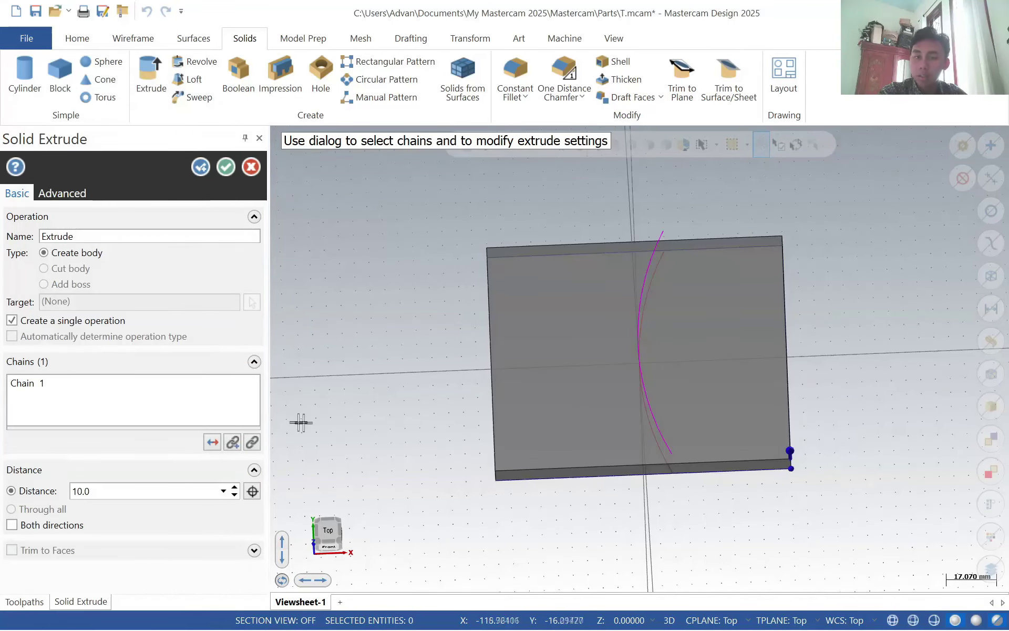
middle_click_drag(631, 427, 628, 336)
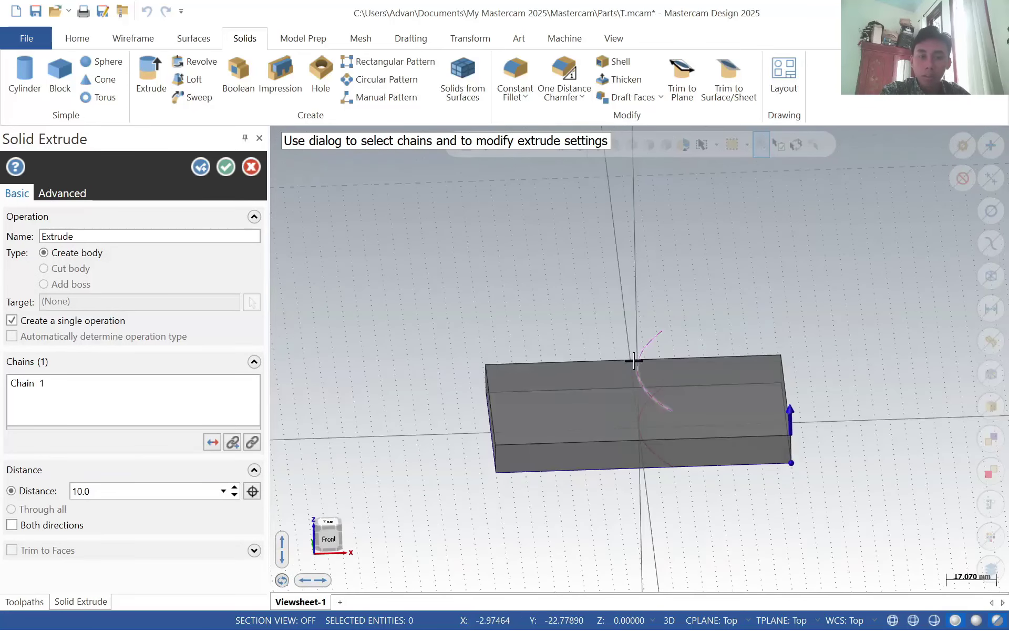
left_click(12, 525)
left_click_drag(135, 493, 46, 487)
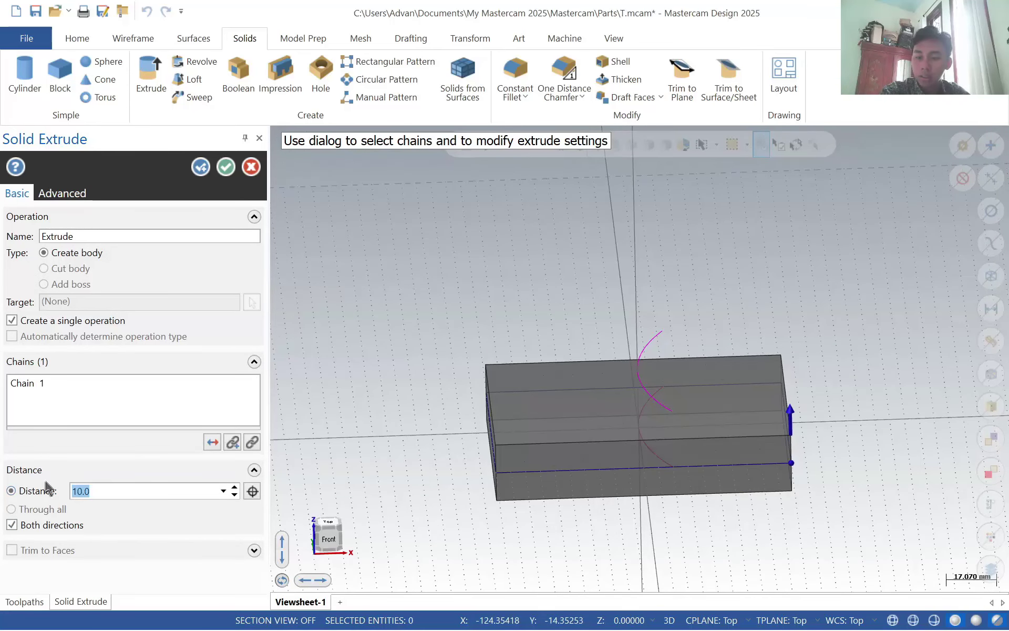
type("20")
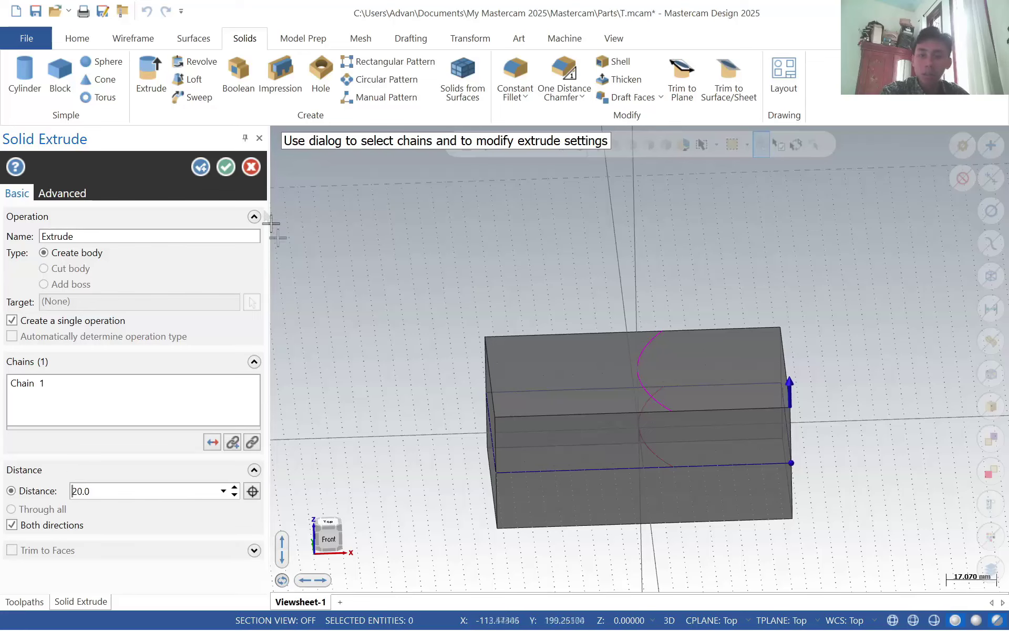
left_click(230, 169)
- Draw connected lines from the raised arc's front end around the block's two right-hand top corners to the arc's rear end
middle_click_drag(743, 368, 664, 410)
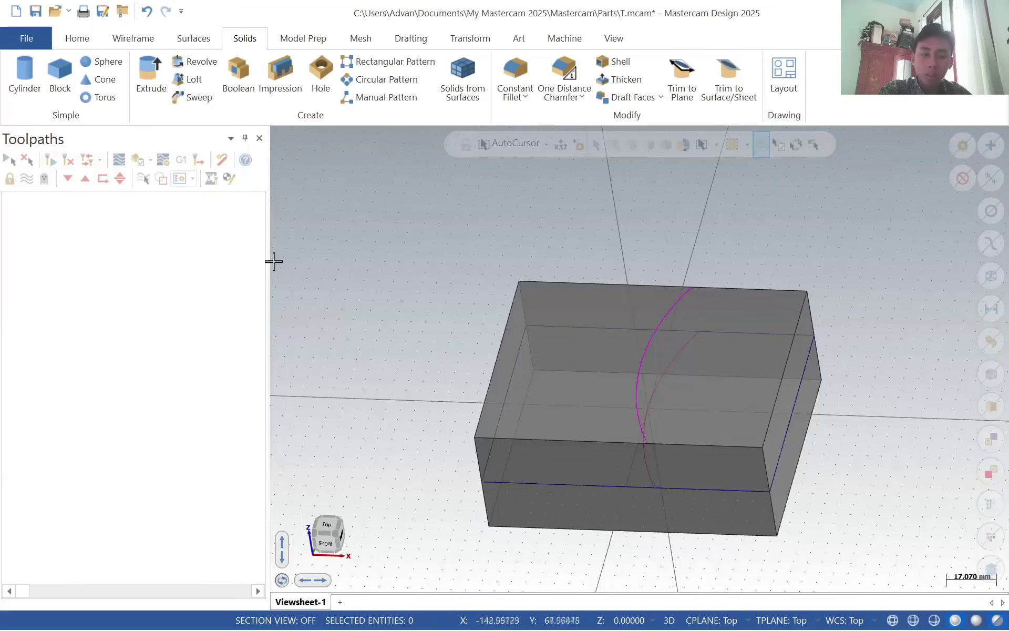
left_click(131, 39)
left_click(113, 79)
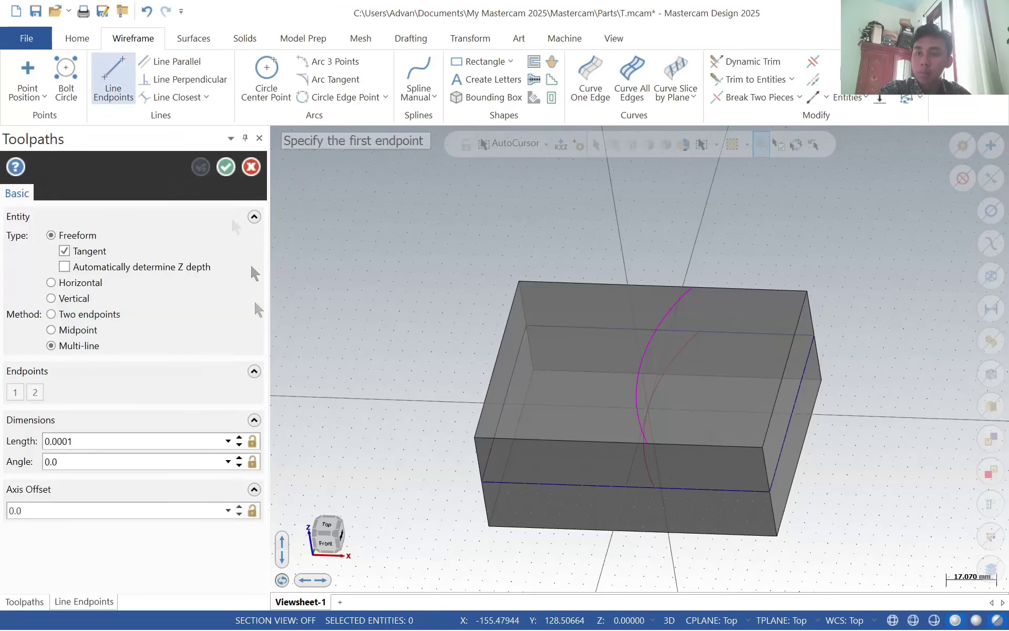
middle_click_drag(828, 402, 660, 456)
left_click(658, 458)
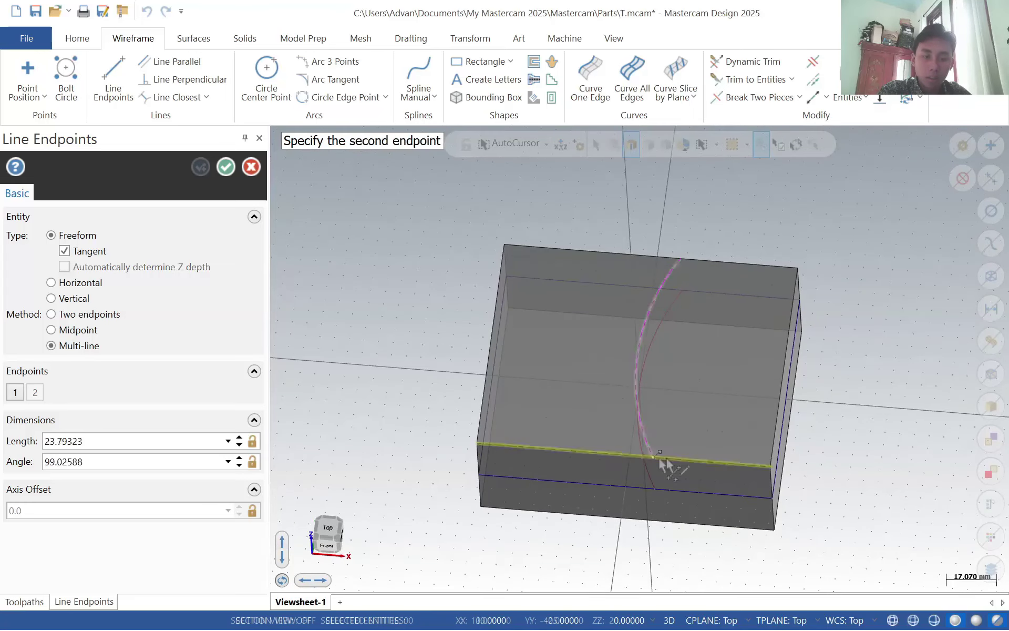
left_click(770, 465)
left_click(799, 277)
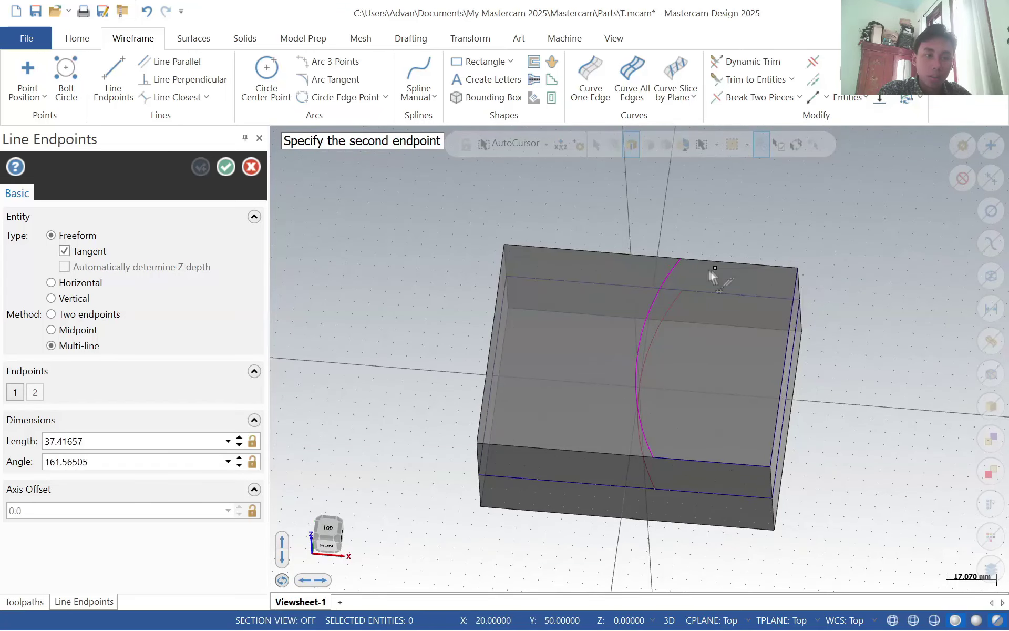
left_click(679, 260)
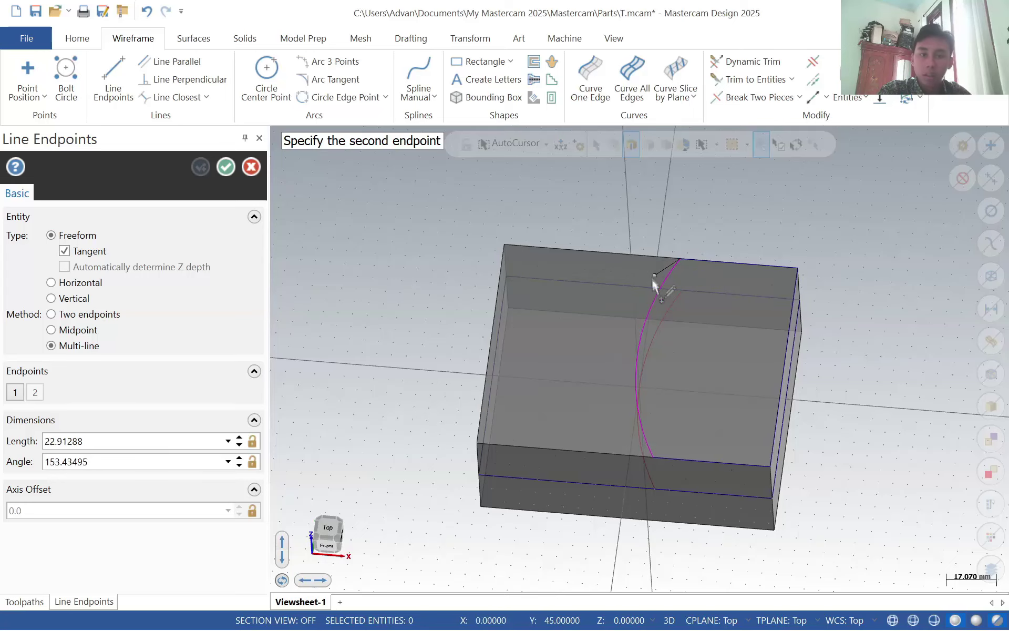
left_click(226, 166)
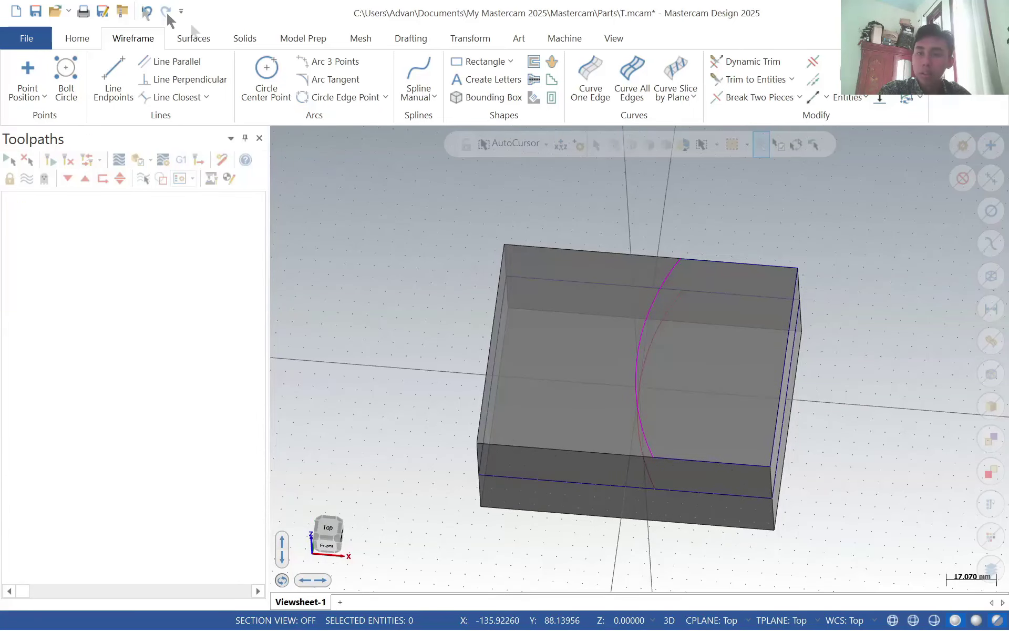
- Cut the closed arc-and-line profile out of the solid body with an extrude distance of 10 mm in both directions
left_click(273, 41)
left_click(228, 43)
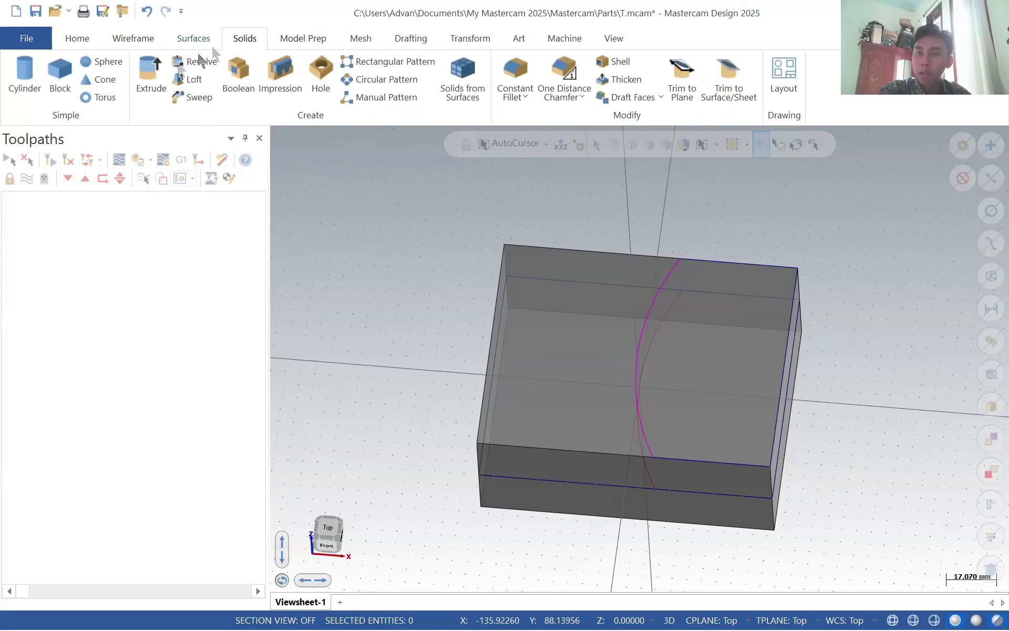
left_click(147, 79)
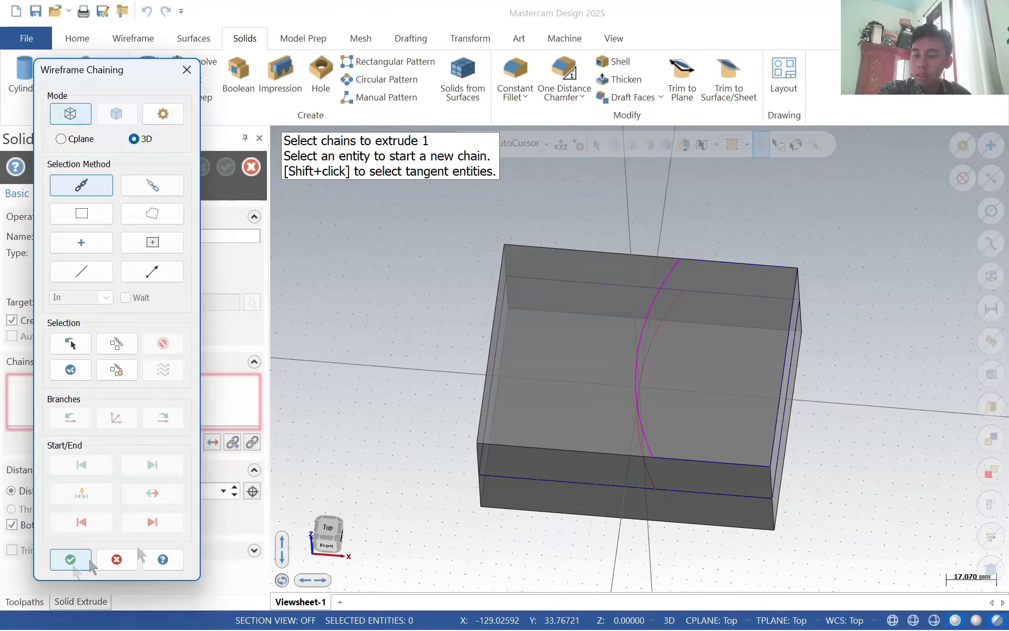
left_click(765, 465)
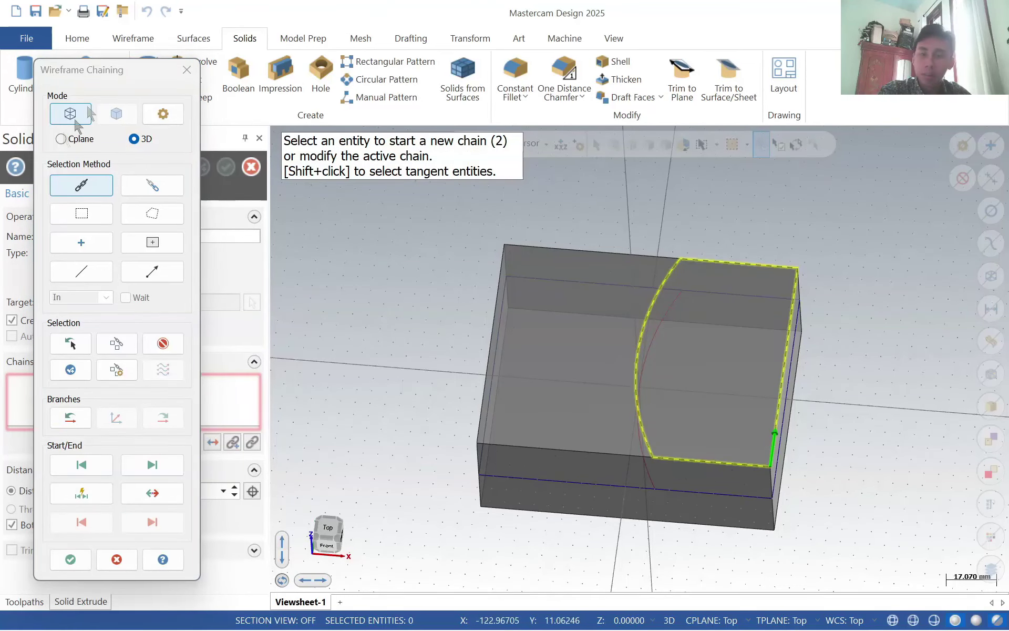
left_click(78, 558)
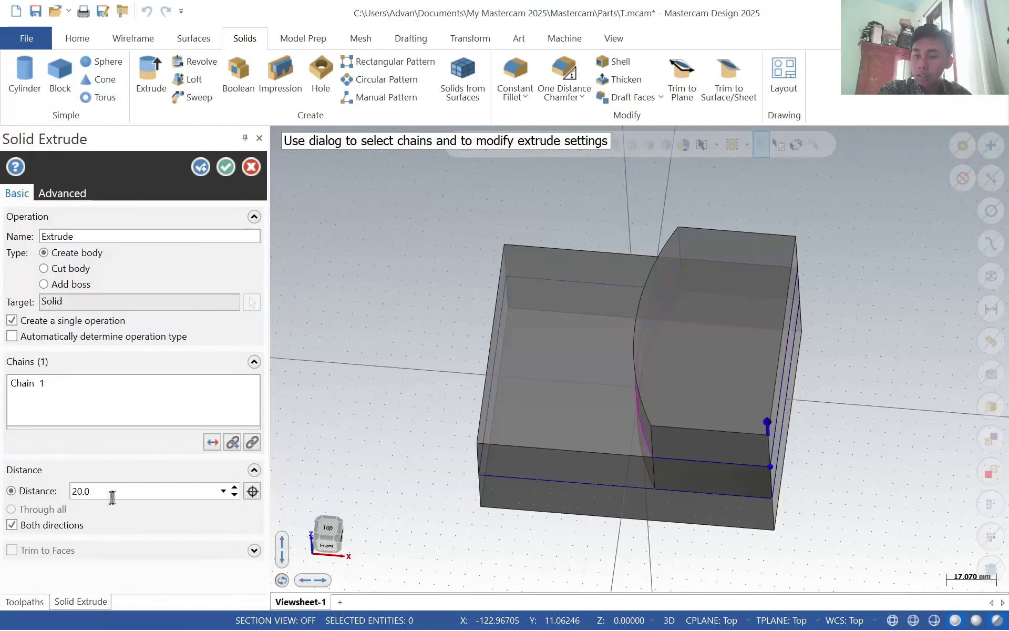
middle_click_drag(525, 394, 507, 361)
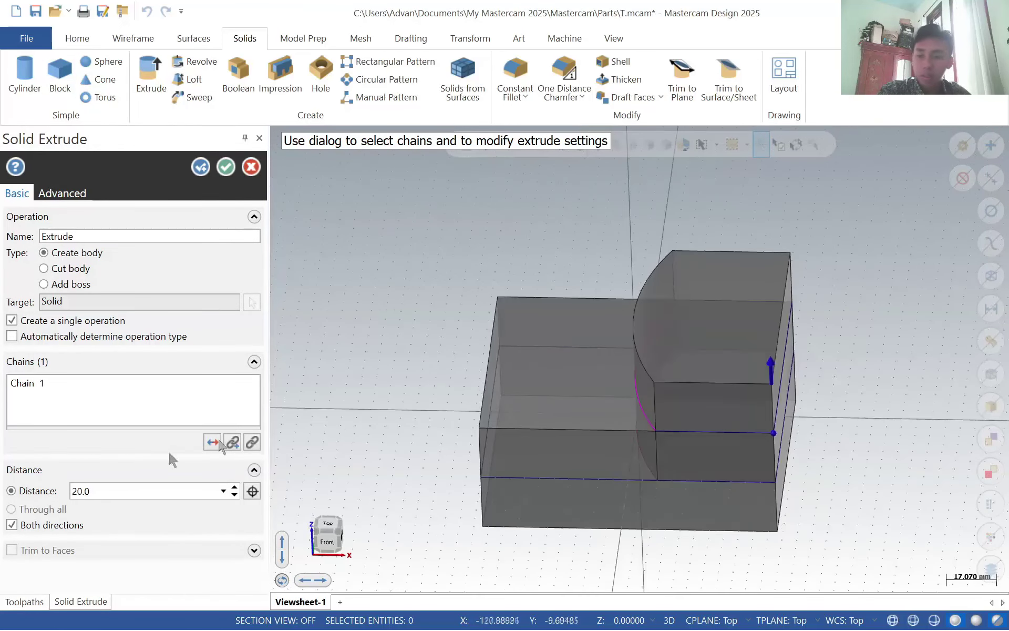
left_click(56, 271)
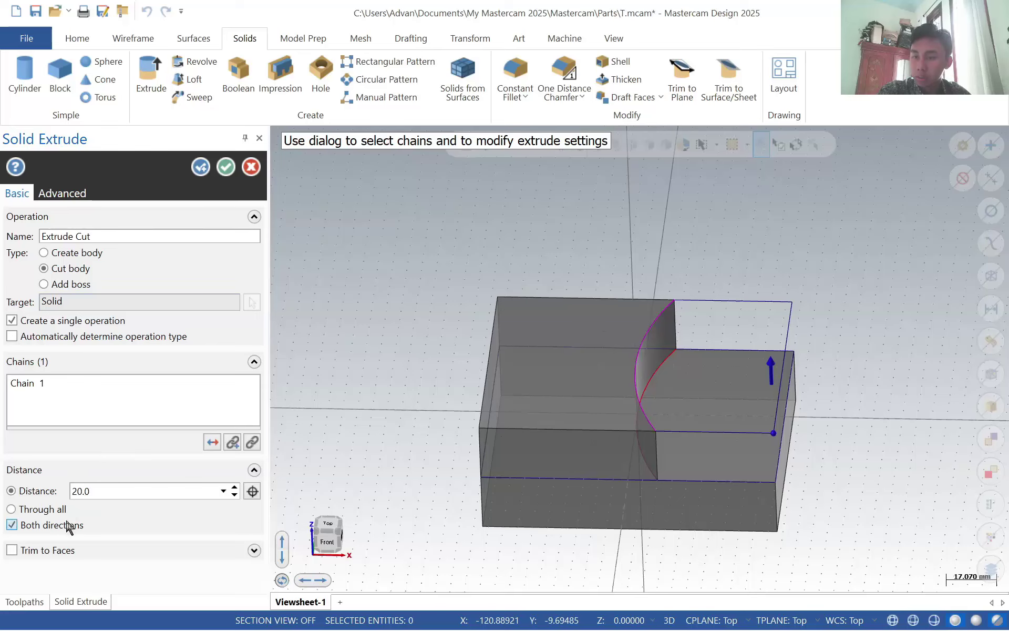
type("10")
key("Return")
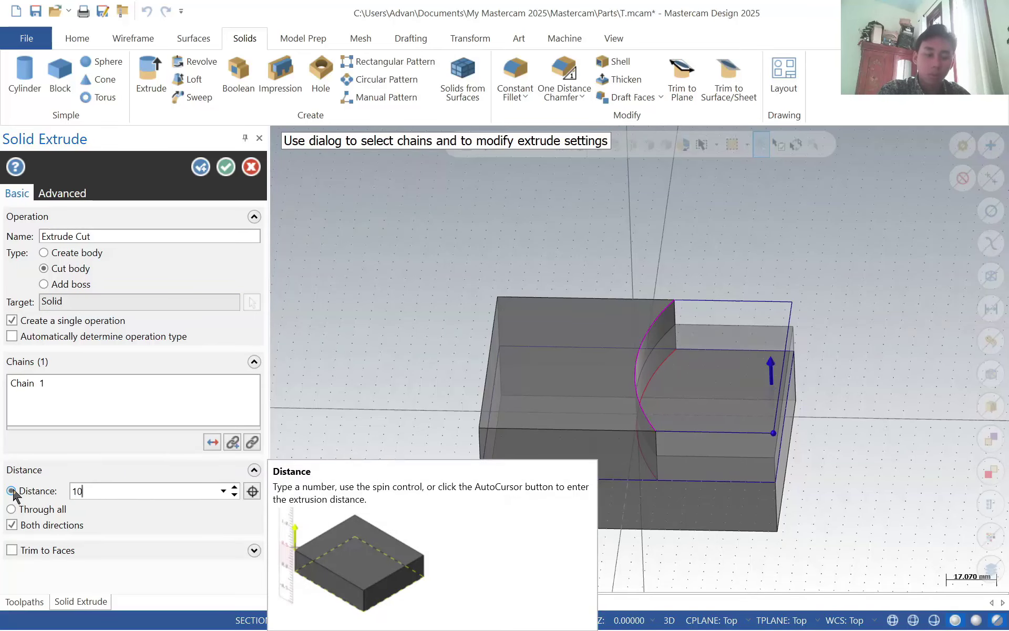
left_click(226, 166)
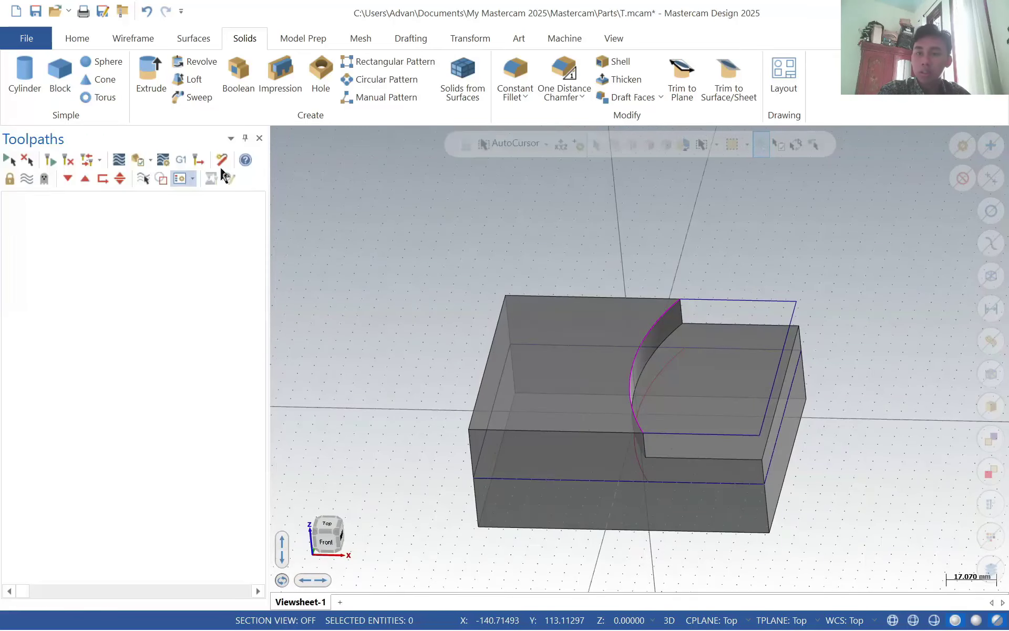
- Add a default mill machine group to the part
left_click(560, 42)
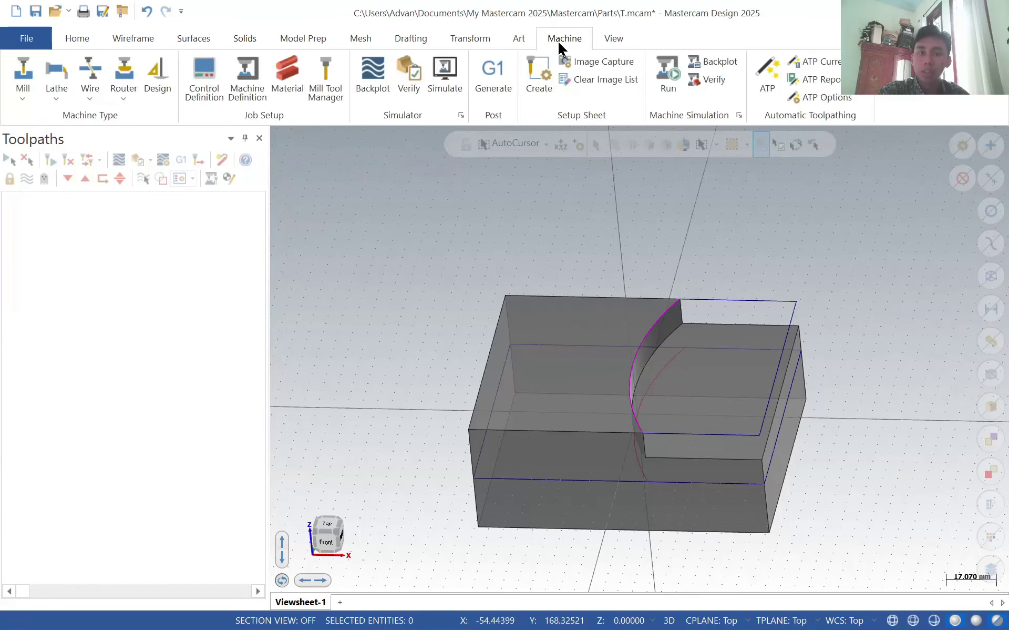
left_click(22, 92)
left_click(53, 110)
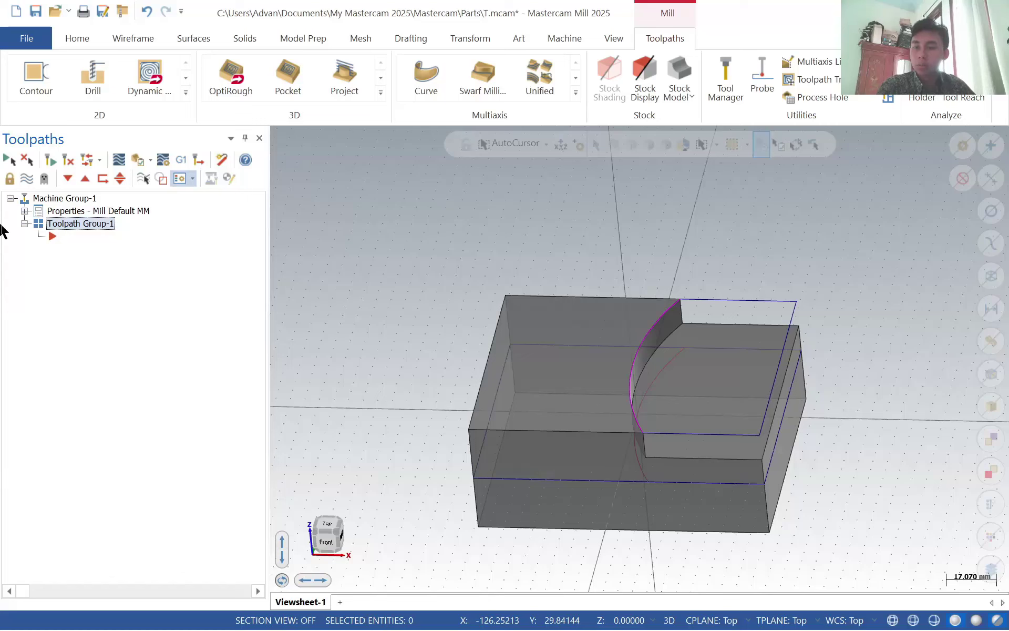
- Define rectangular stock around the selected solid body in the machine group's stock setup
left_click(24, 210)
left_click(76, 249)
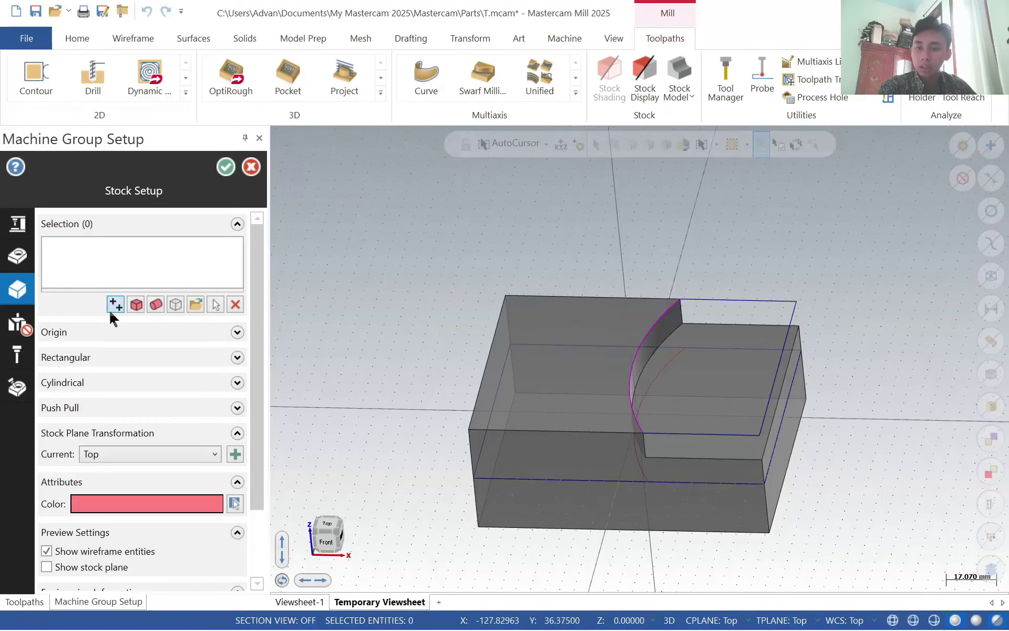
left_click(136, 305)
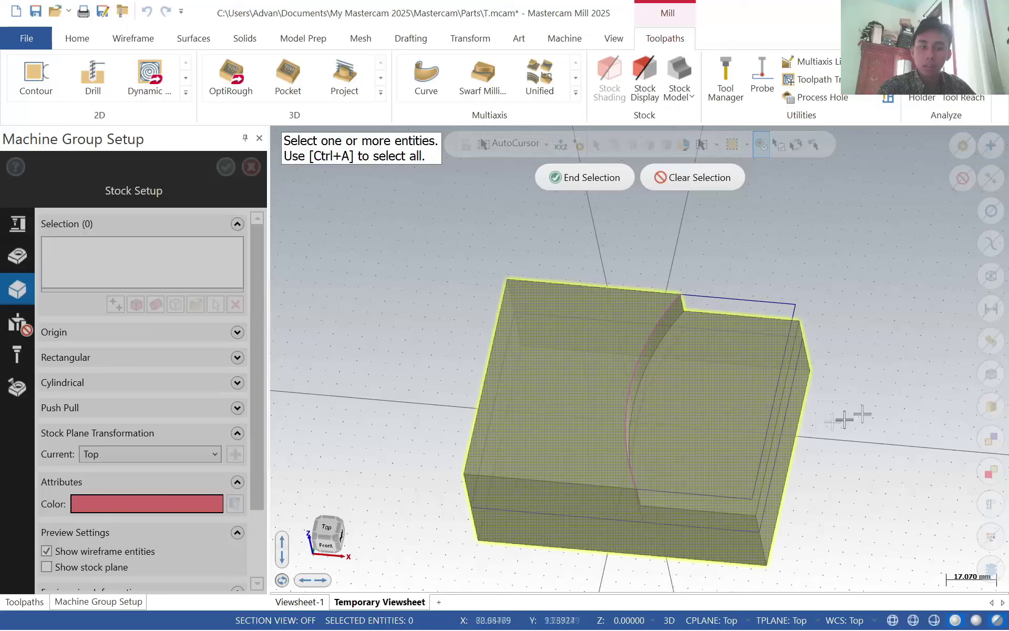
middle_click_drag(578, 368, 537, 324)
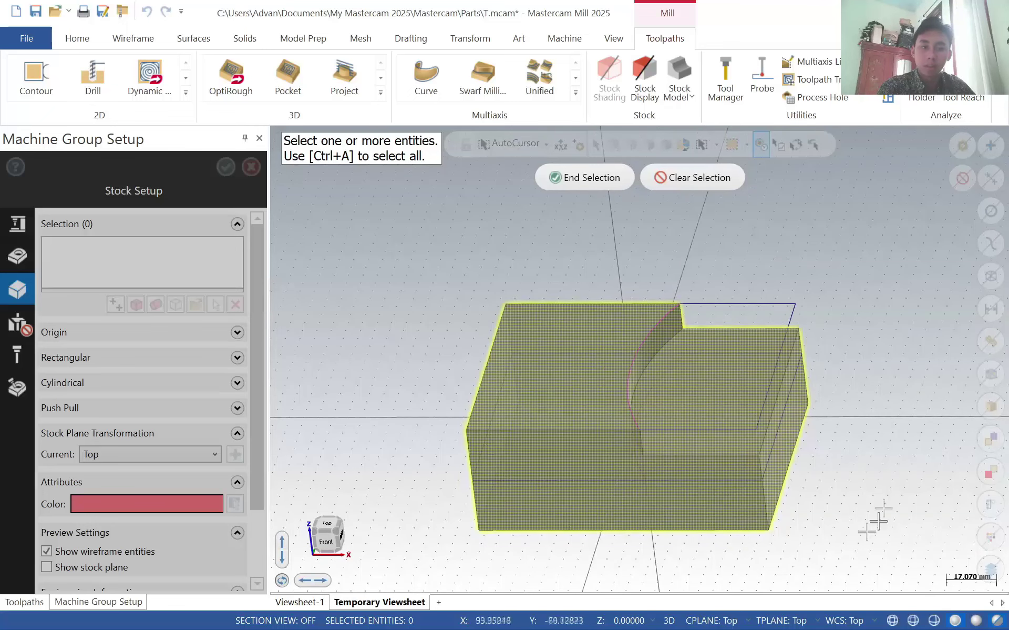
left_click(585, 177)
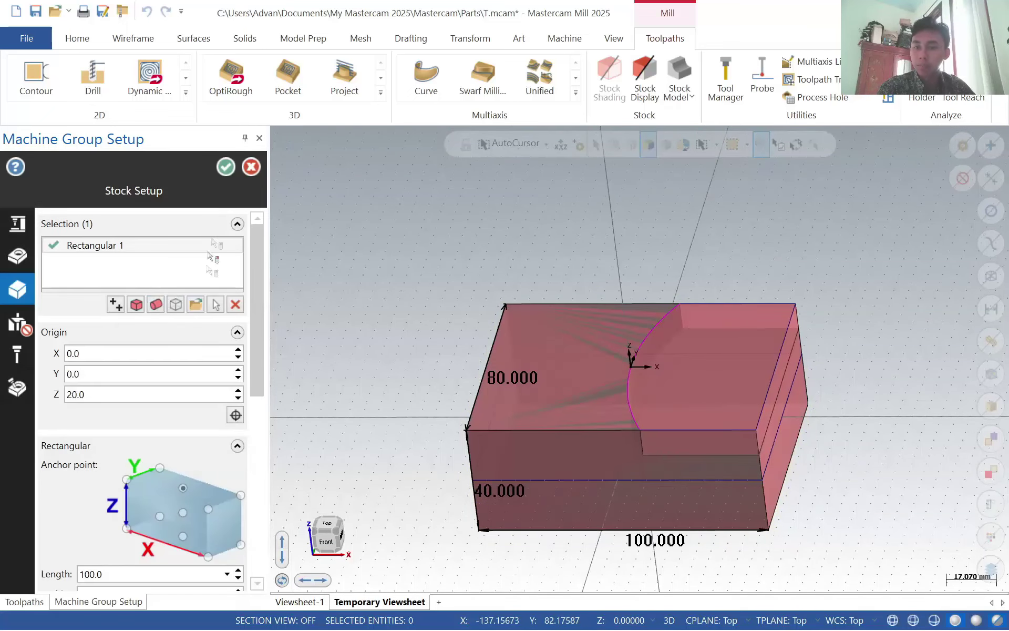
left_click(226, 168)
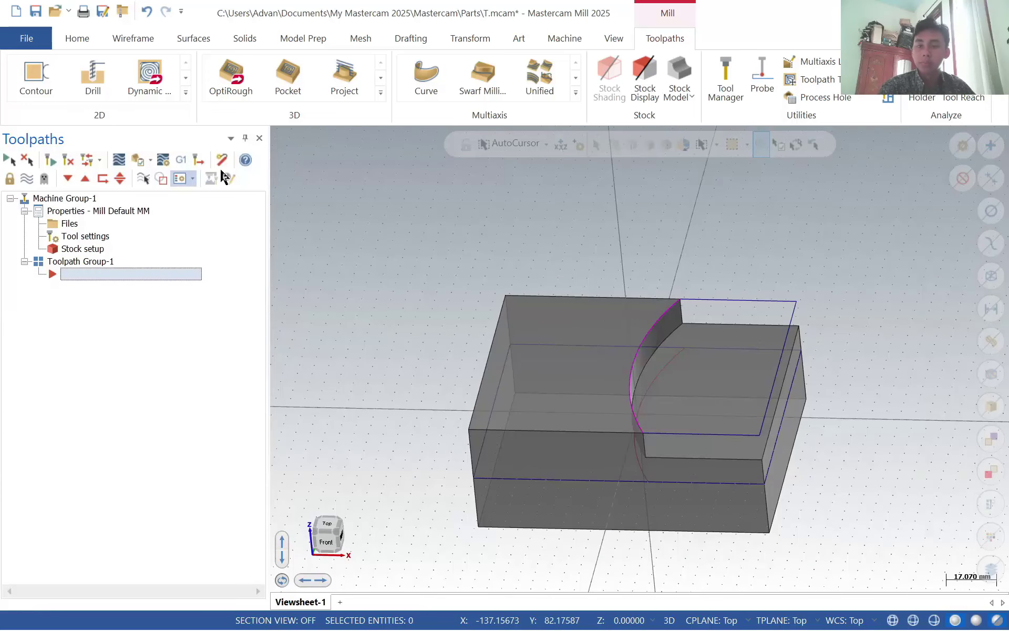
- Start a Blend Mill toolpath and chain the closed arc-and-line wireframe profile on the block's top plane
left_click(187, 79)
left_click(187, 78)
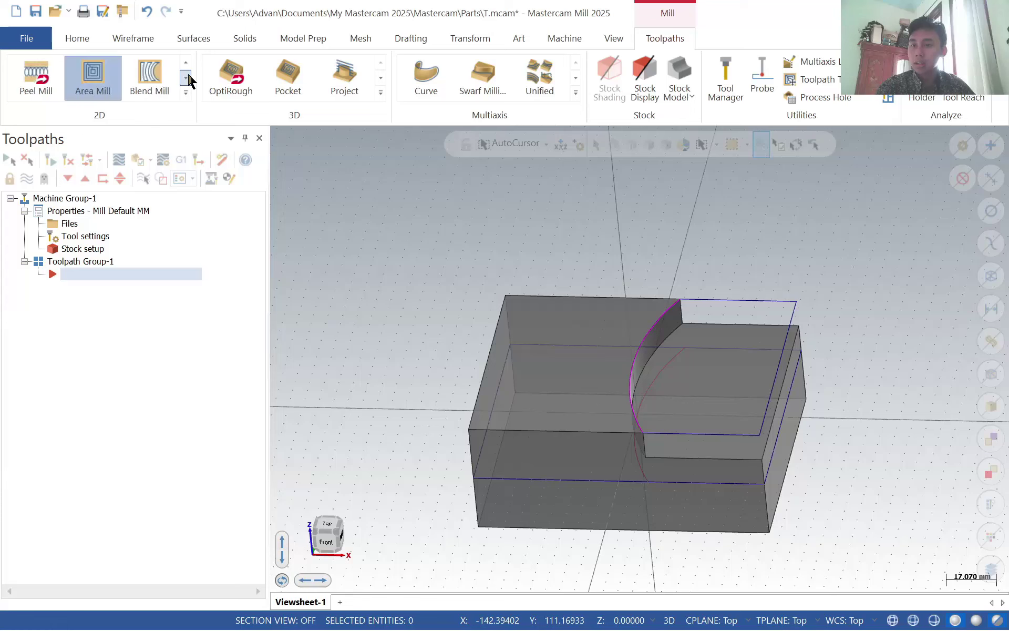
left_click(149, 79)
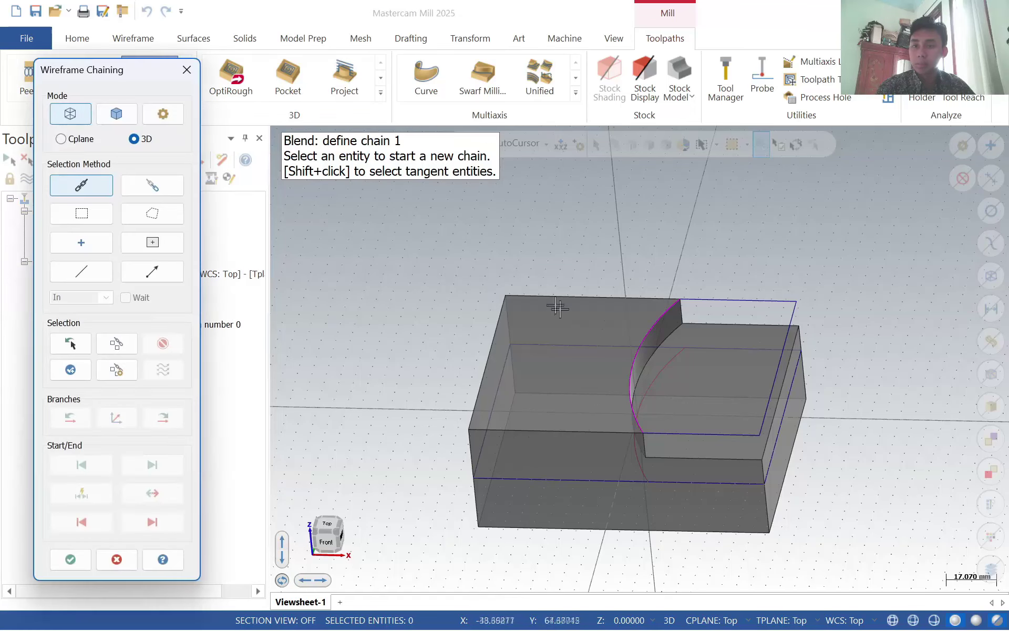
middle_click_drag(771, 376, 730, 399)
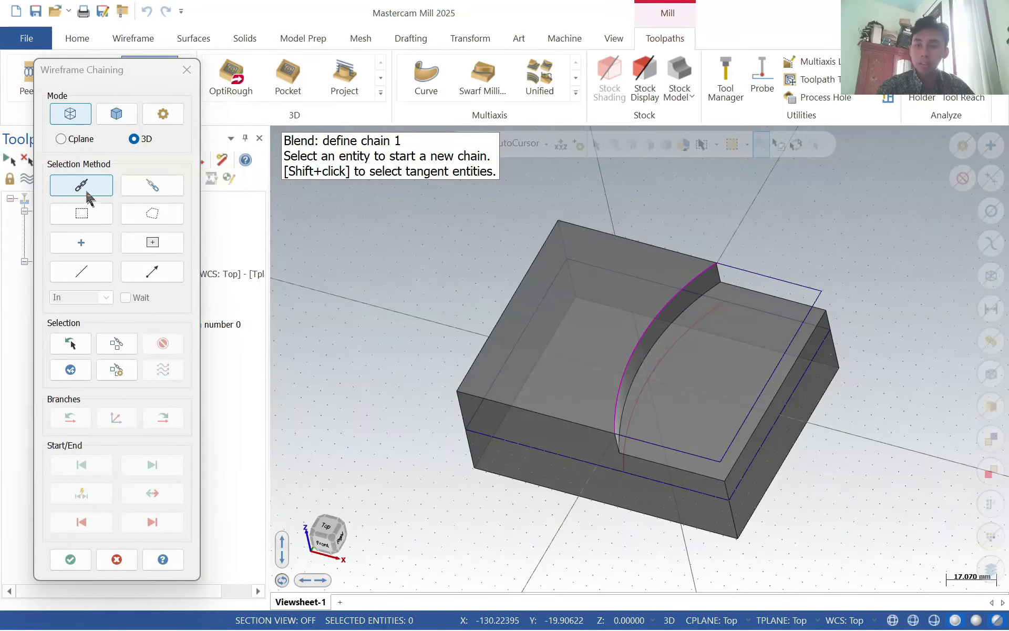
left_click(723, 457)
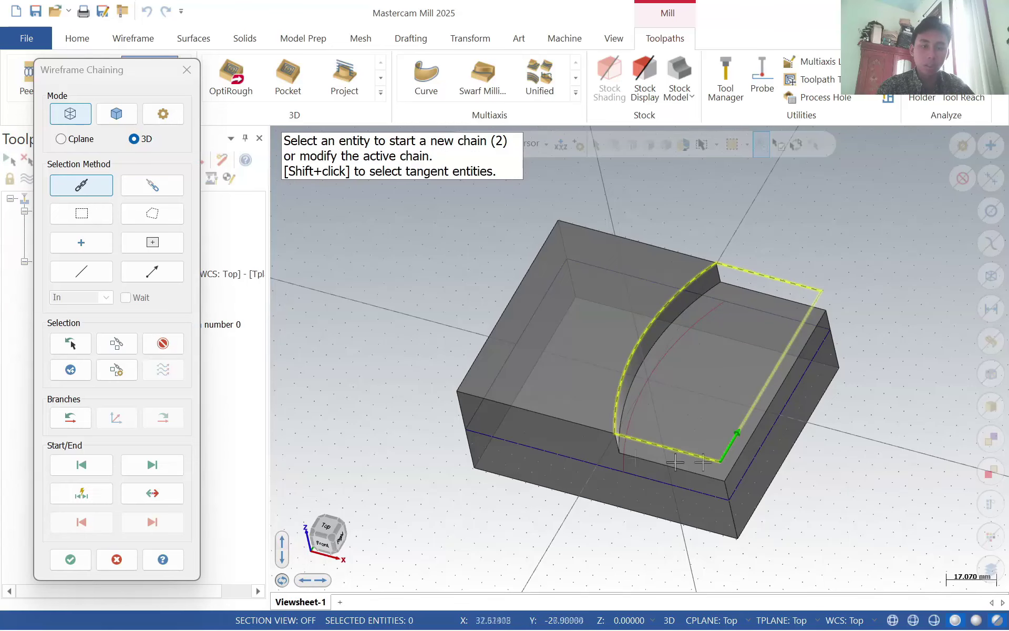
- Switch to solid chaining and chain the edges around the floor of the arc-shaped cut as the second blend boundary
left_click(115, 122)
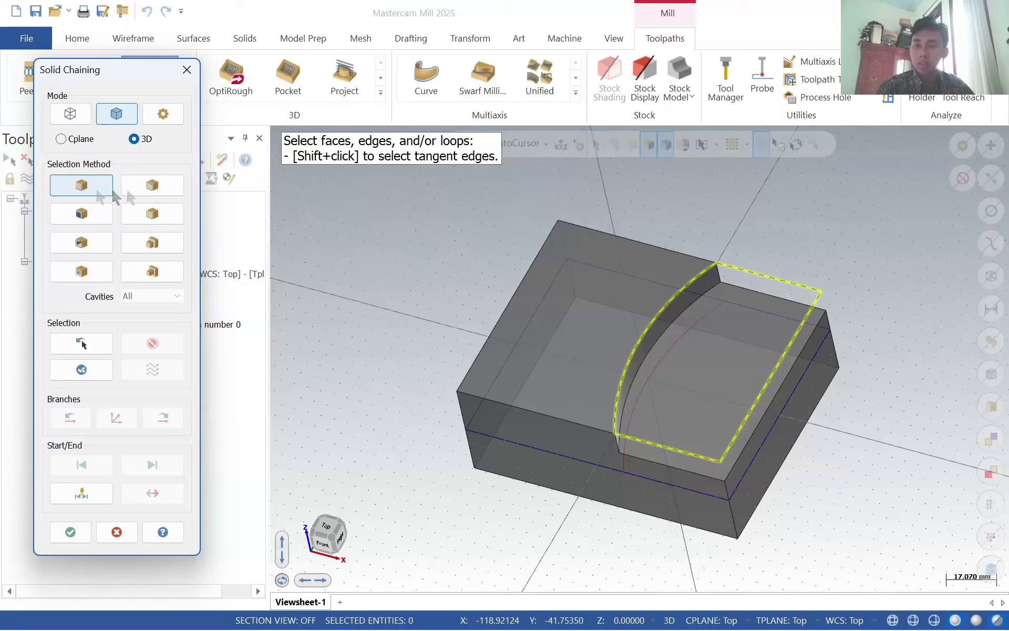
middle_click_drag(712, 385, 681, 369)
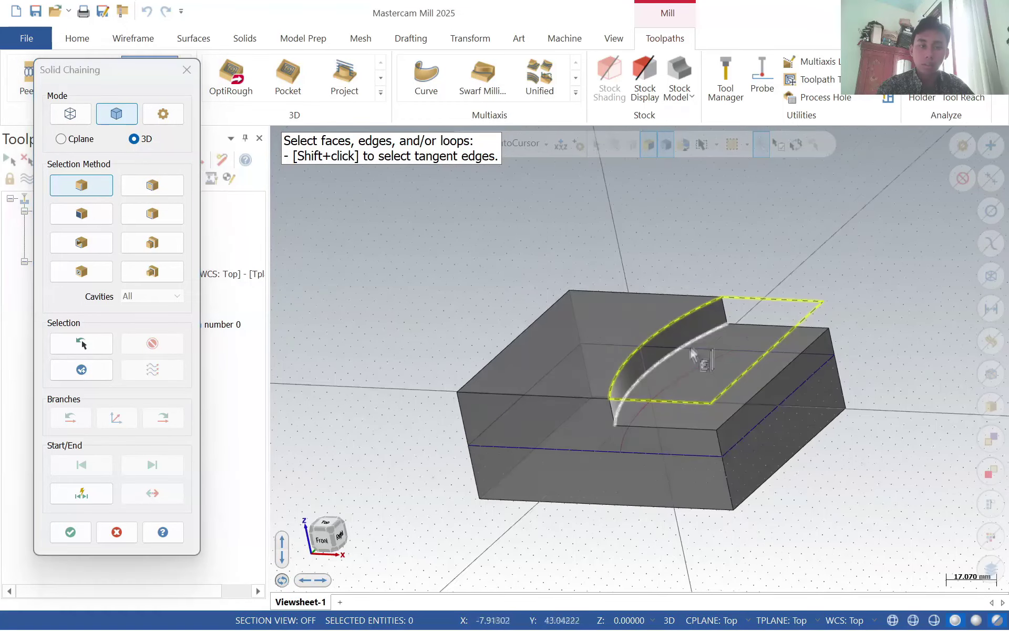
left_click(672, 430)
left_click(669, 428)
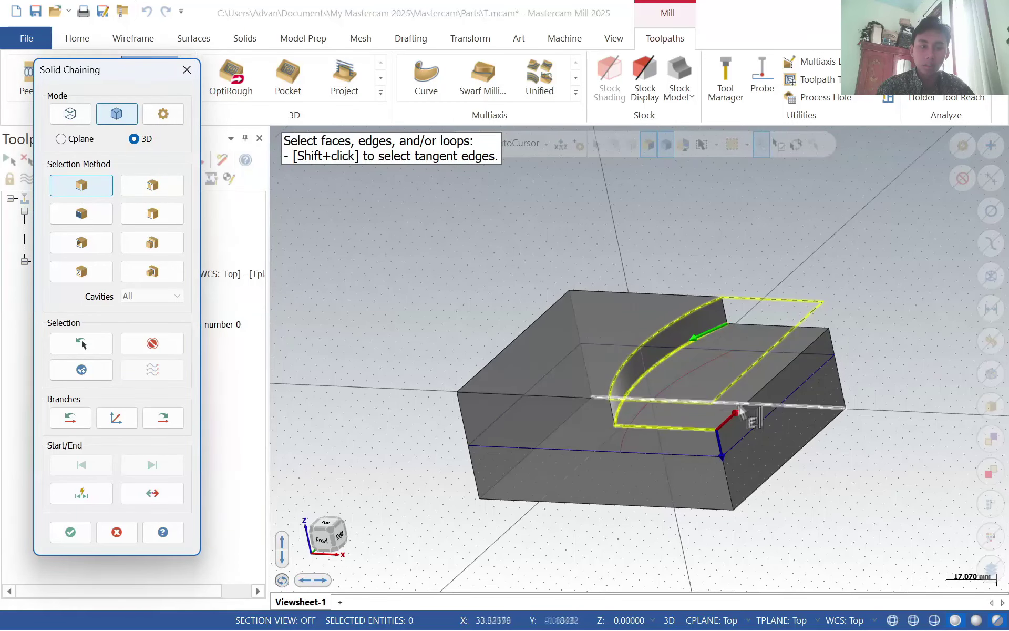
left_click(745, 402)
left_click(781, 324)
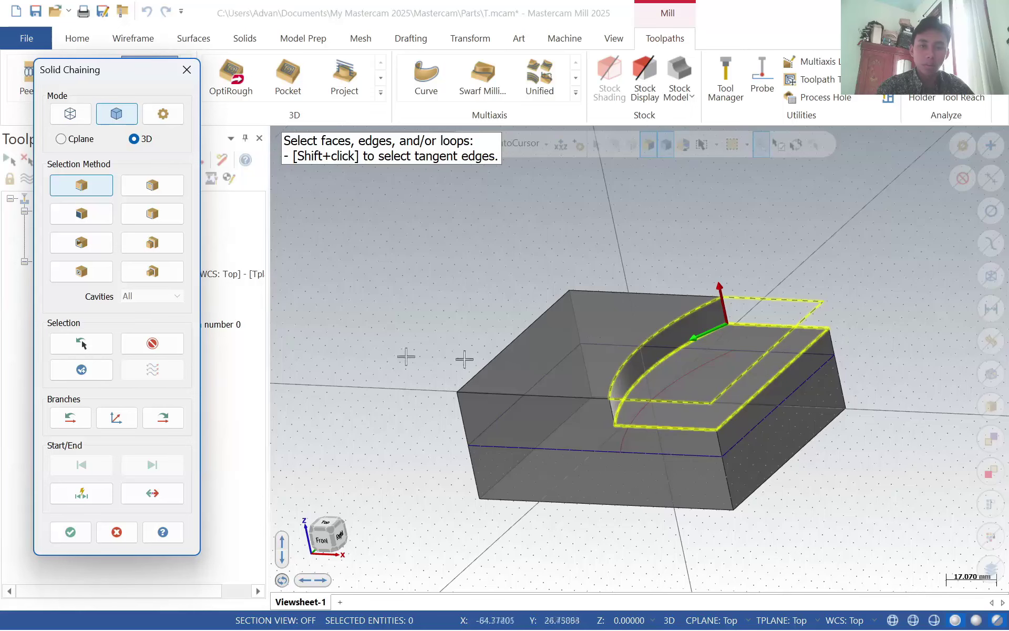
- Accept the two boundary chains and assign the 12 mm bull end mill with 2 mm corner radius (tool 273) to the Blend Mill operation
left_click(71, 532)
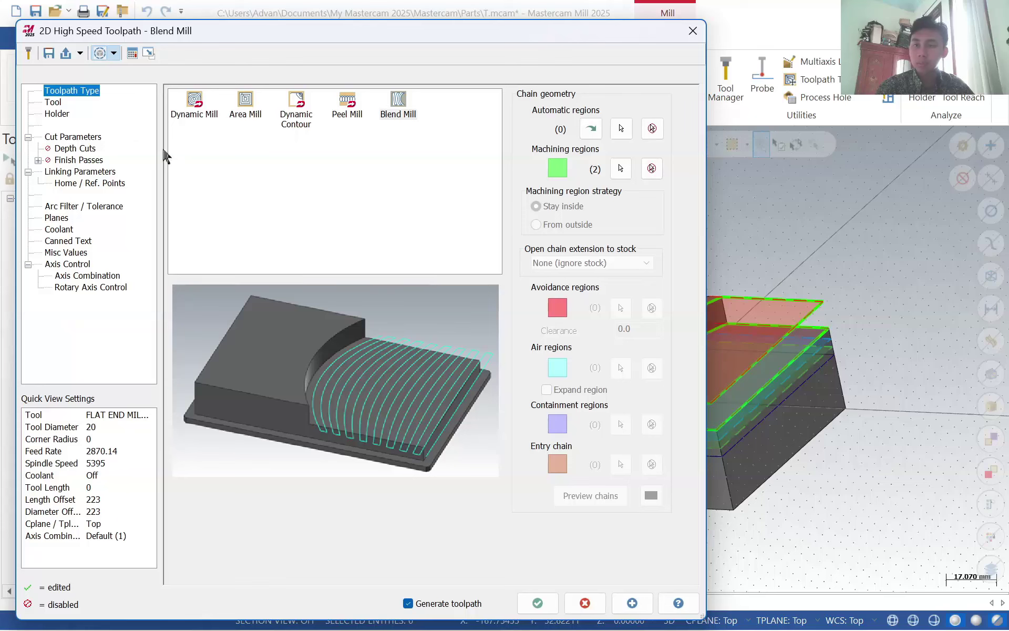
left_click(399, 112)
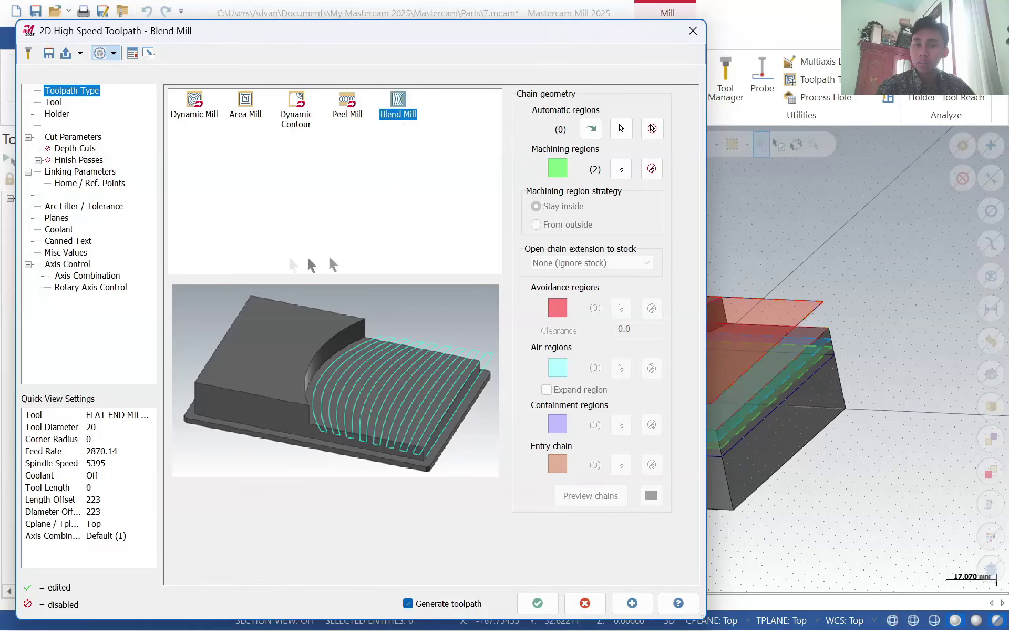
left_click(51, 102)
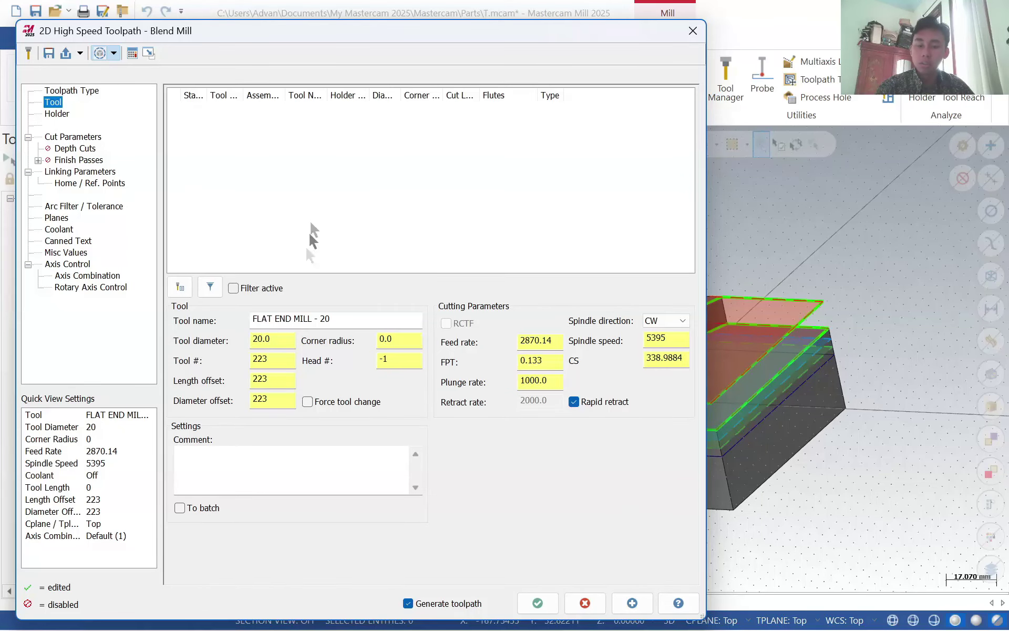
left_click(179, 287)
left_click_drag(434, 240, 418, 518)
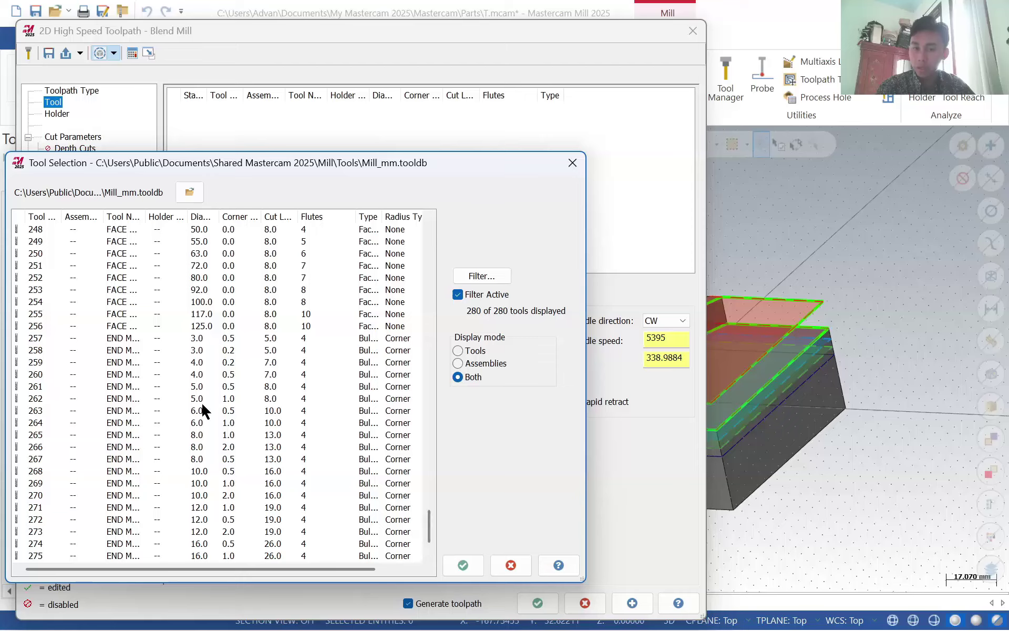
scroll(428, 534, "down", 2)
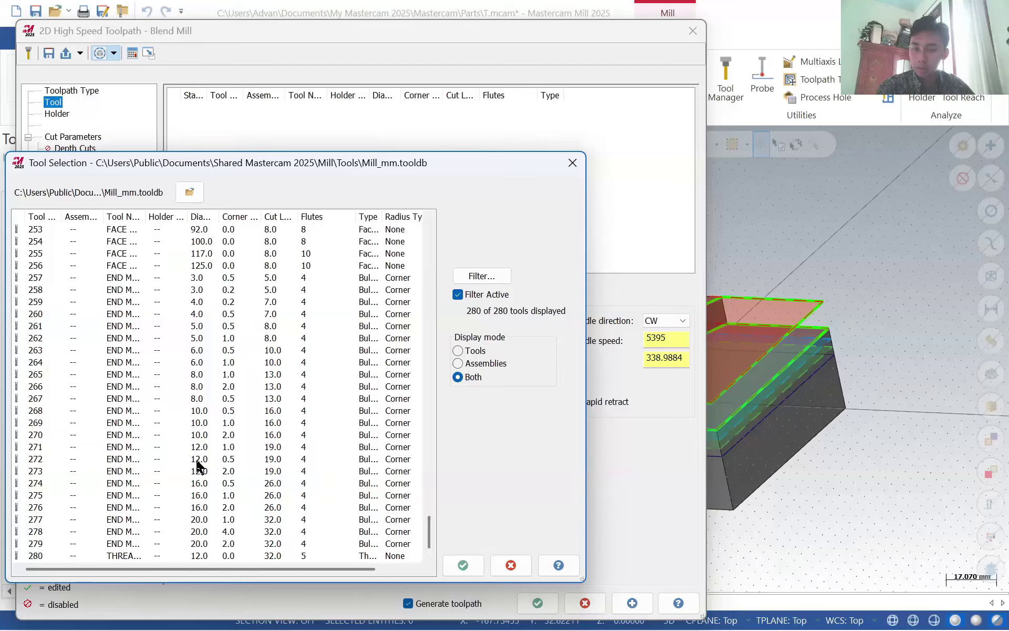
left_click(198, 448)
left_click(234, 473)
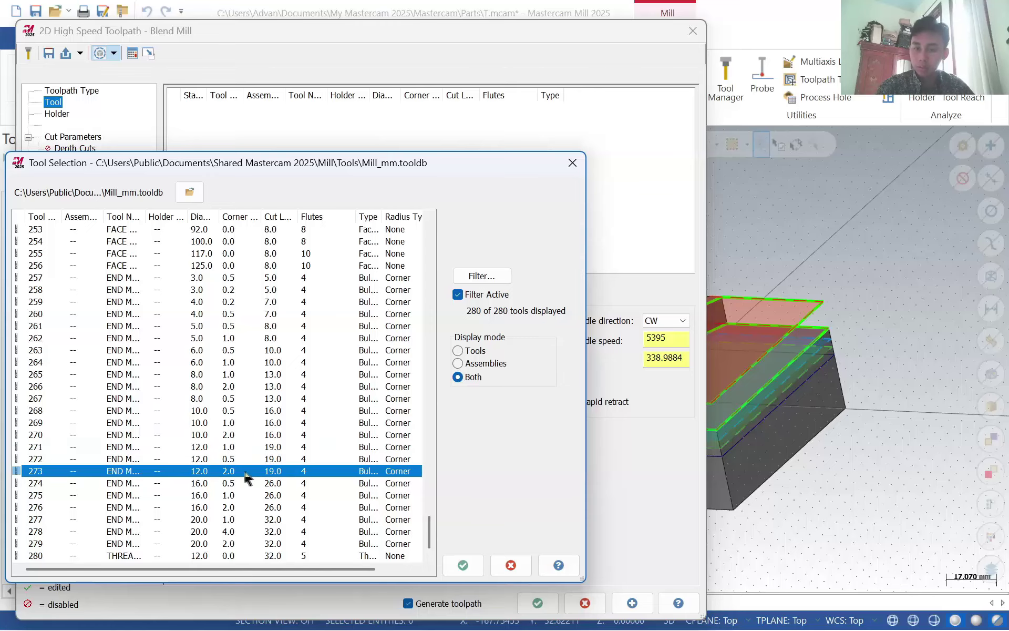
left_click(462, 566)
- Assign holder B2C3-0016 and set the stock to leave on walls and floors to 0
left_click(58, 113)
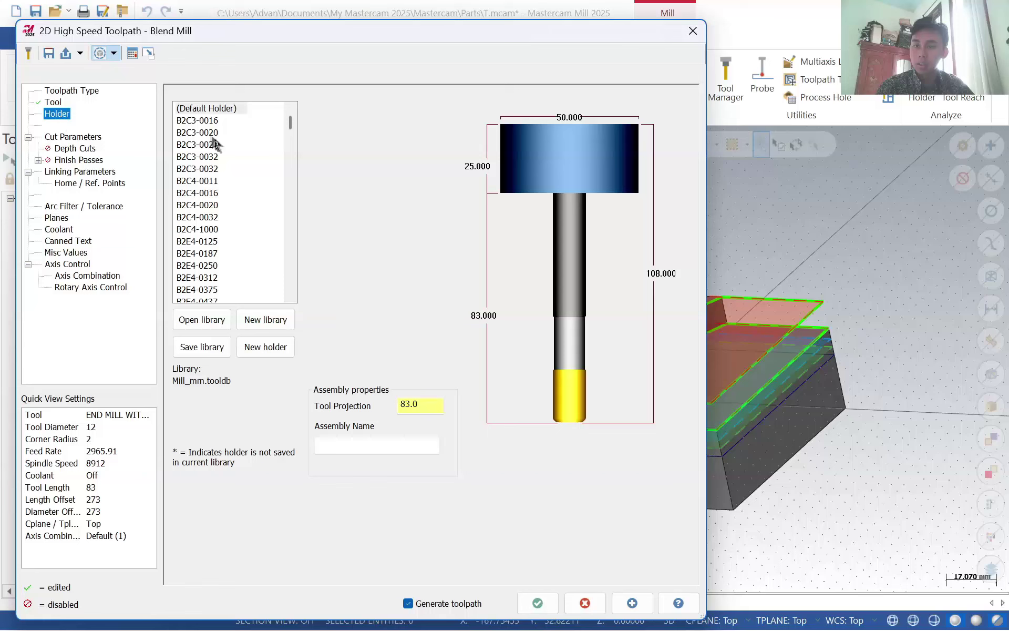
left_click(205, 122)
left_click(62, 137)
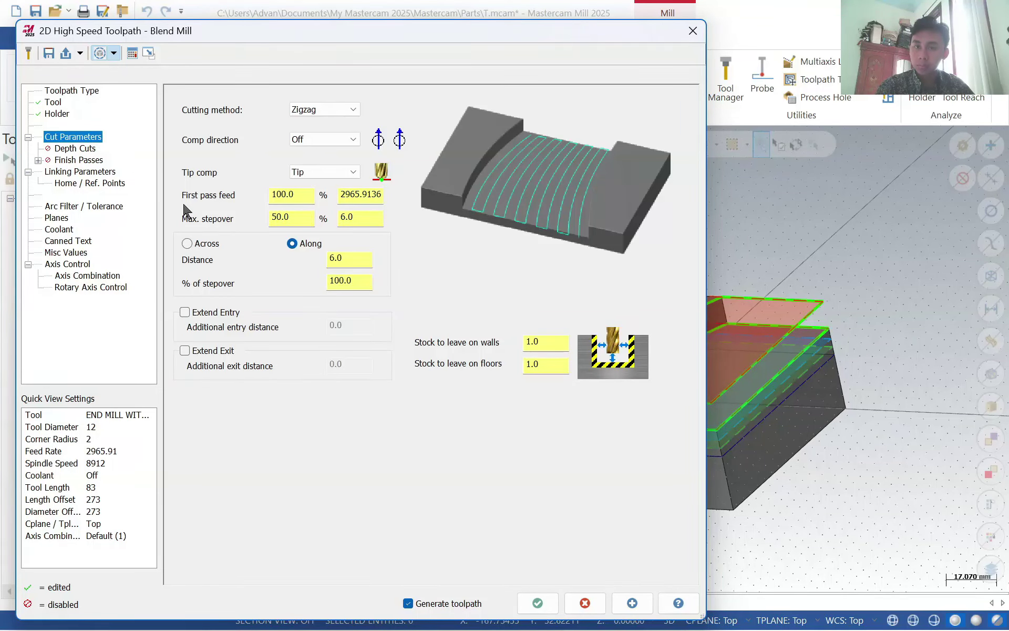
double_click(555, 346)
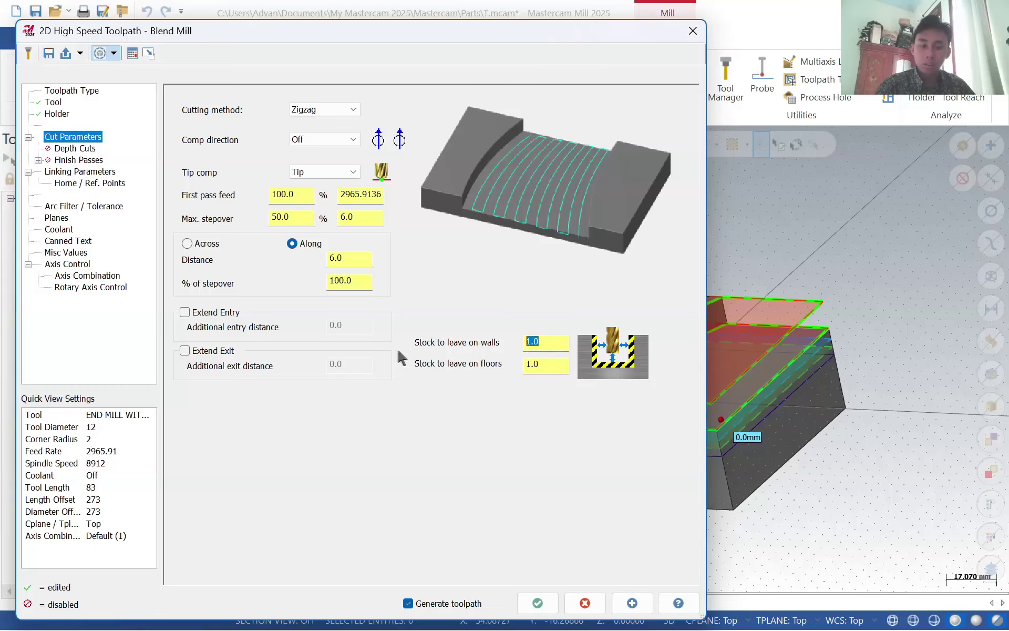
type("0")
left_click(538, 364)
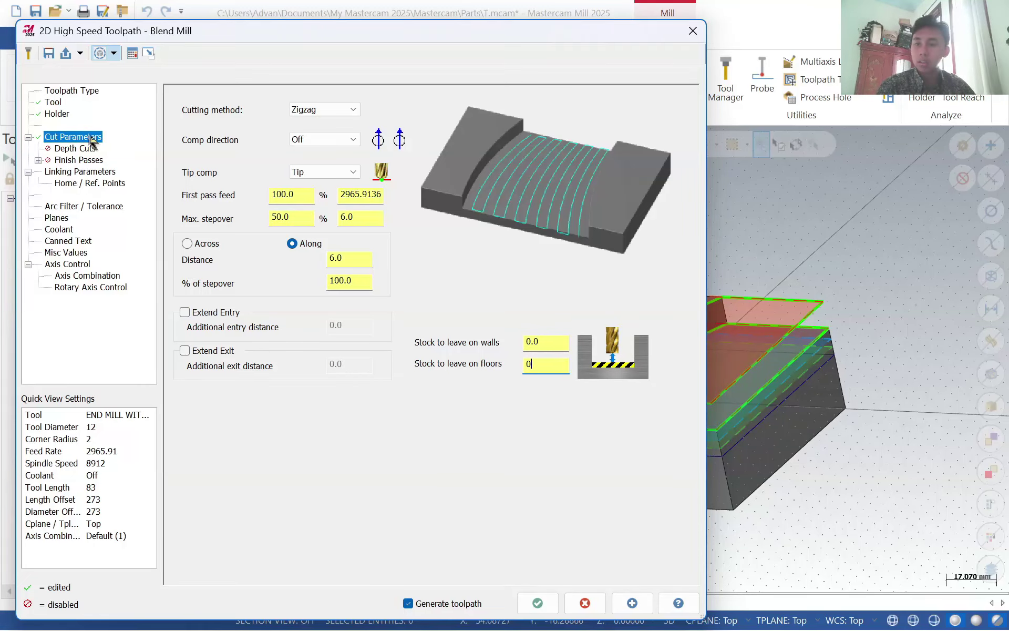
- Enable depth cuts with a 0.5 maximum rough step and 3 finish cuts of 0.2, and turn on the finish pass
left_click(74, 148)
left_click(210, 96)
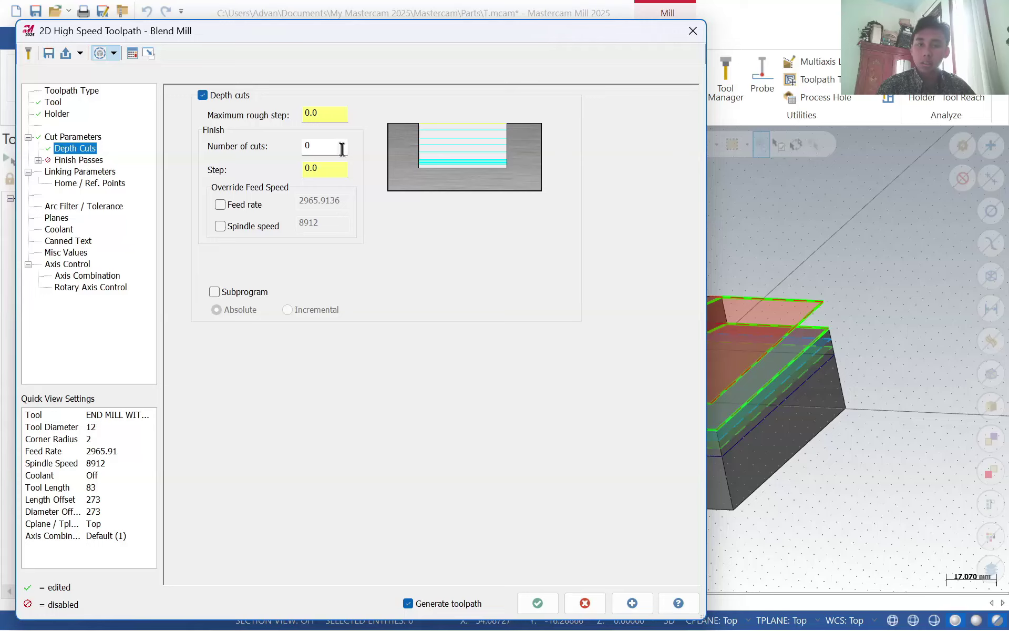
double_click(323, 116)
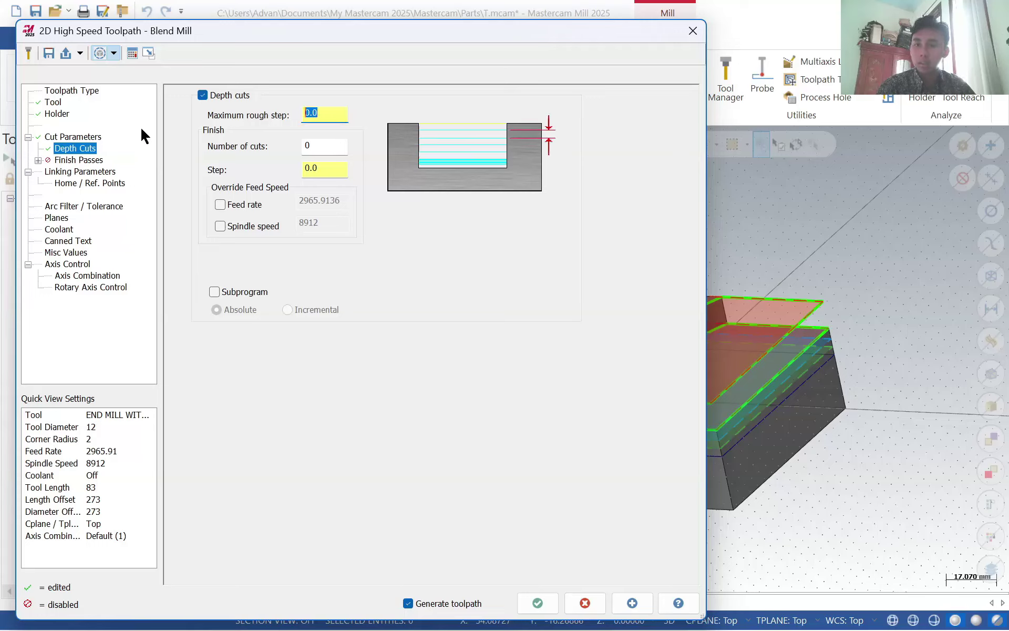
double_click(317, 146)
left_click(305, 169)
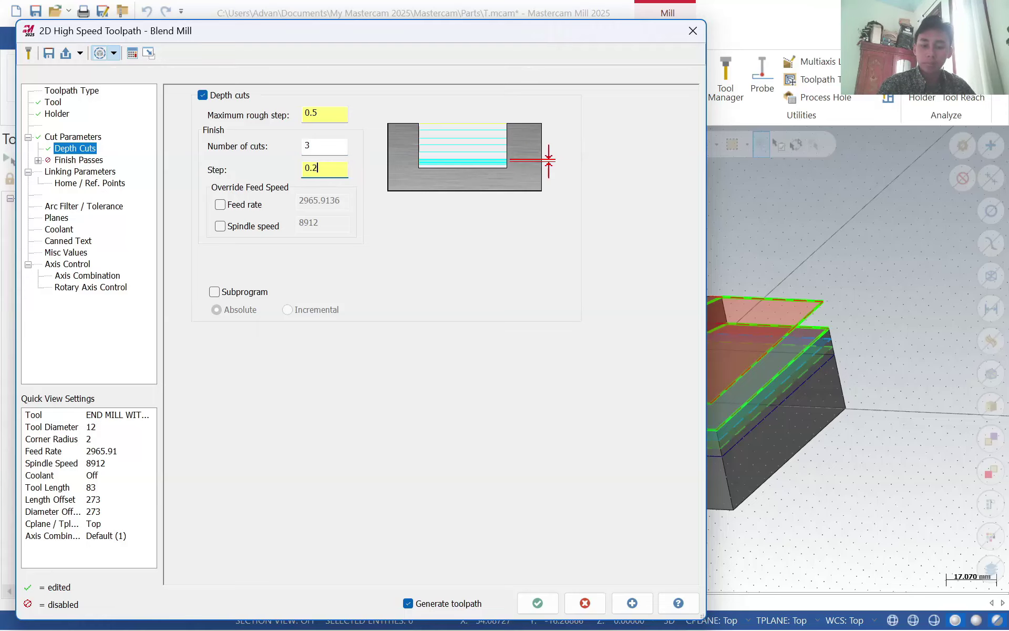
left_click(79, 160)
left_click(189, 150)
- Pick the top of stock on the block's top corner and the depth on the step's floor corner (-10 incremental), and generate the toolpath
left_click(105, 172)
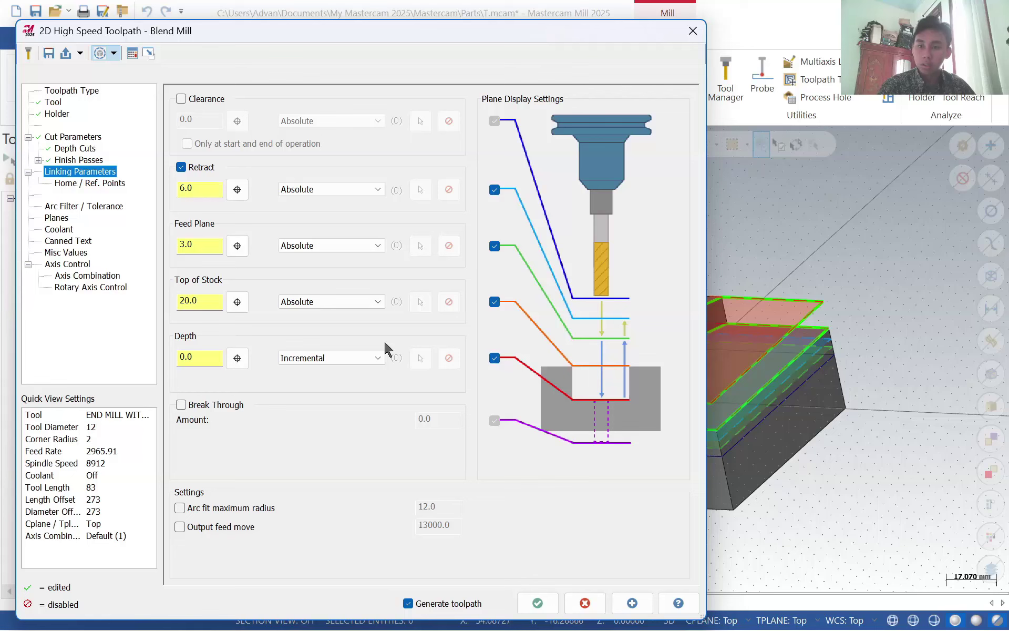
left_click(237, 302)
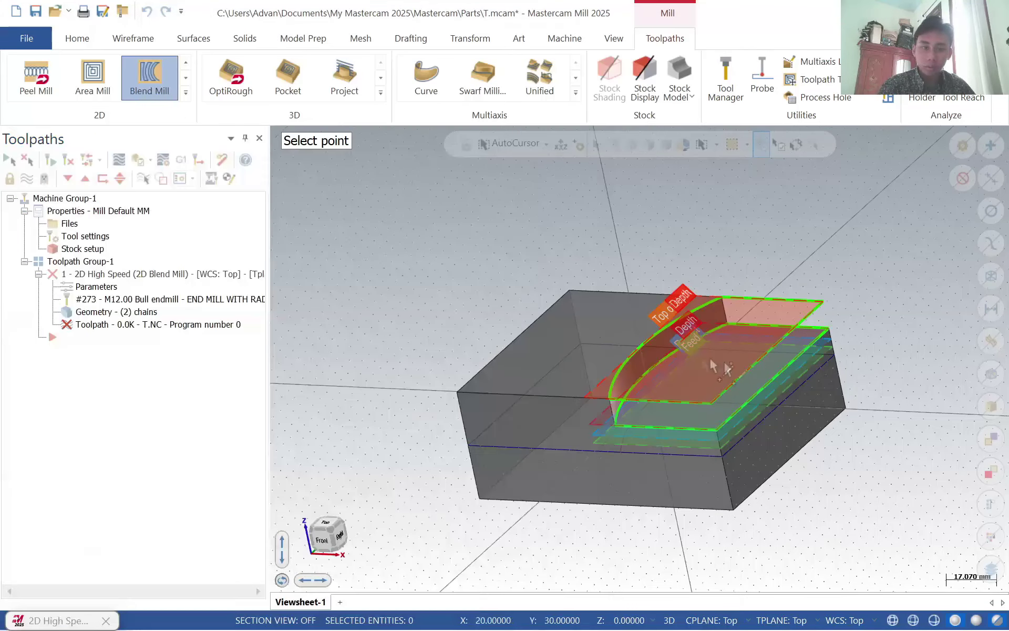
left_click(616, 392)
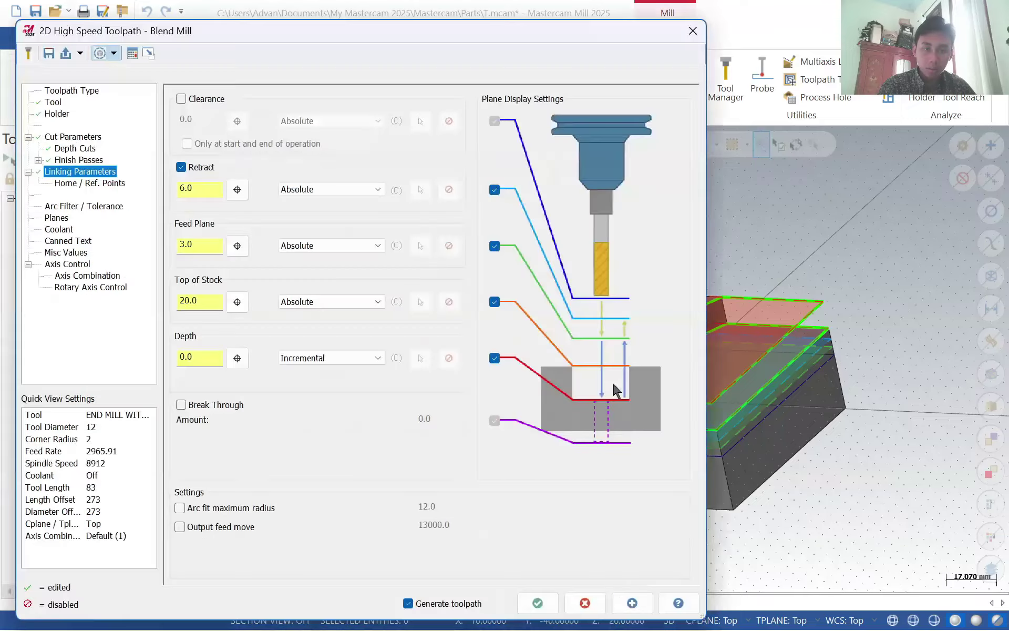
left_click(237, 358)
left_click(615, 417)
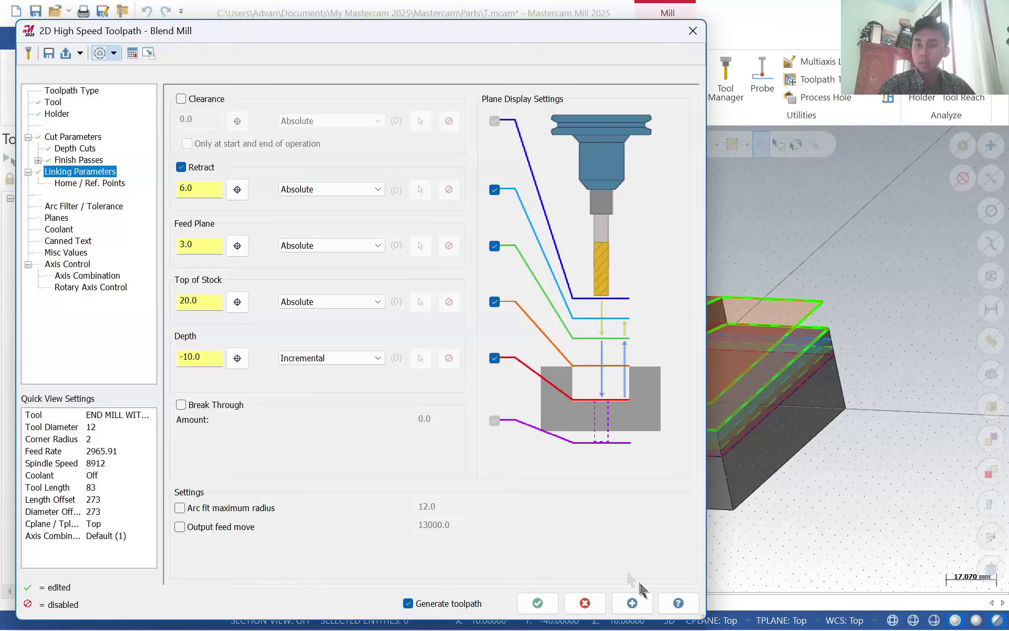
left_click(537, 603)
middle_click_drag(661, 299, 693, 330)
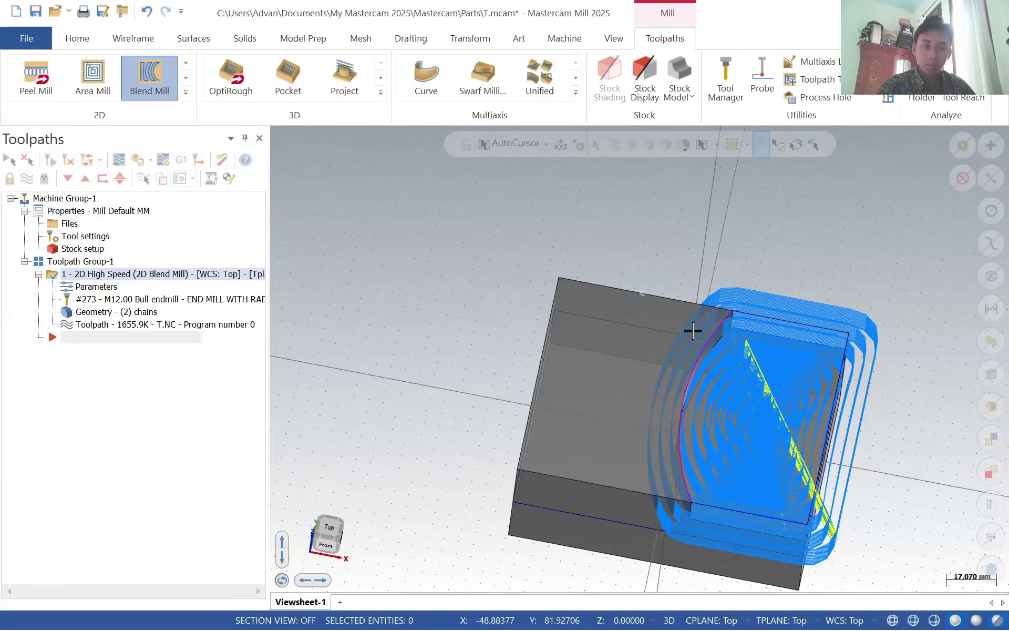
- Change the Blend Mill tool to the 10 mm bull end mill with 1 mm corner radius (tool 269) and regenerate the toolpath
left_click(86, 287)
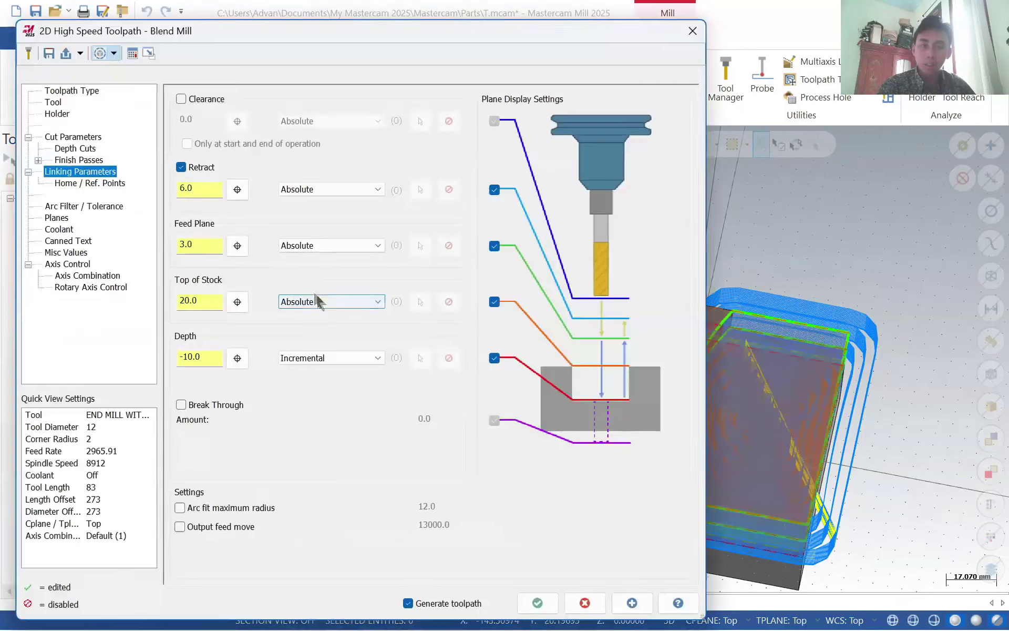
left_click(53, 102)
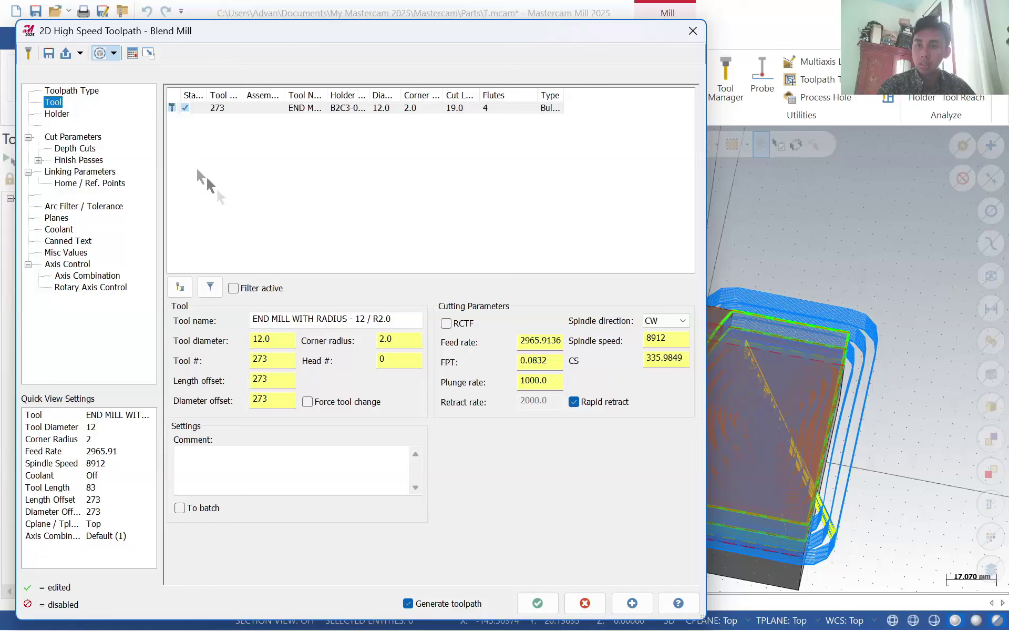
left_click(170, 288)
left_click_drag(435, 237, 439, 547)
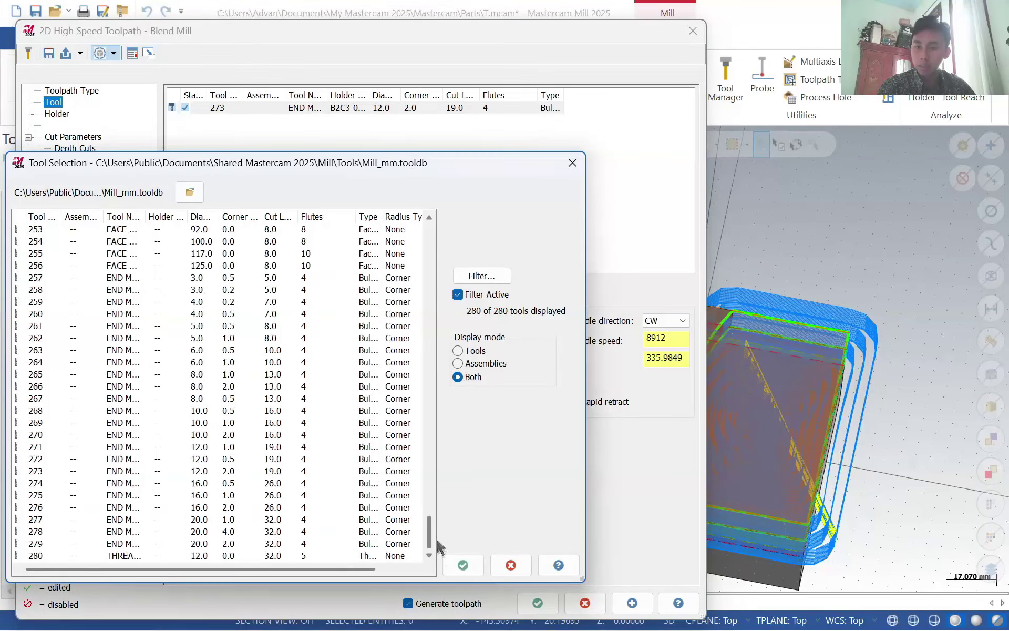
left_click(205, 423)
left_click(460, 566)
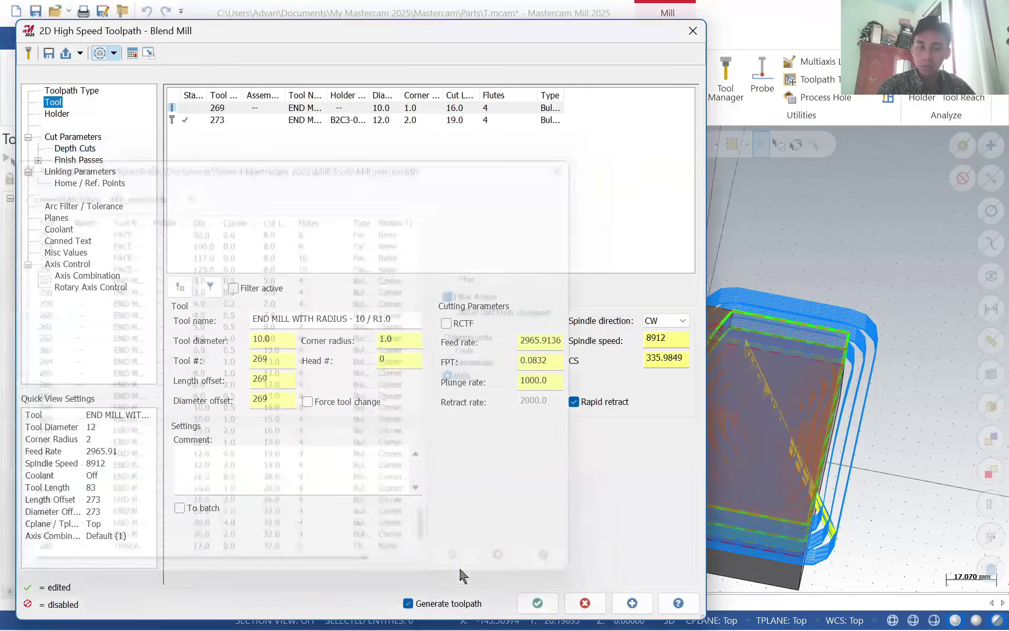
left_click(537, 603)
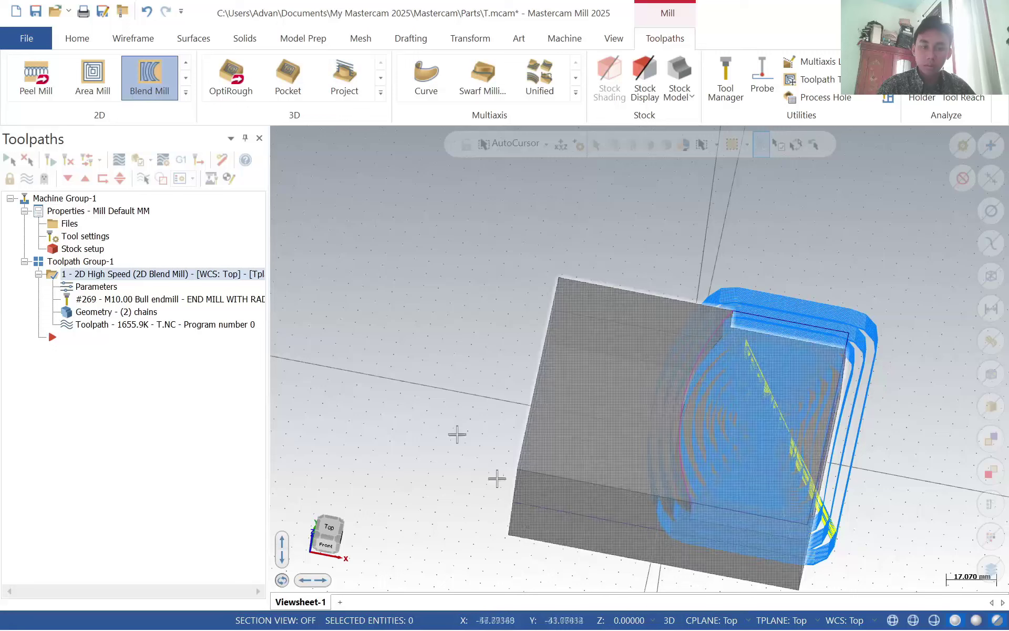
- Verify the Blend Mill operation in the simulator by playing the start of the material removal
left_click(138, 161)
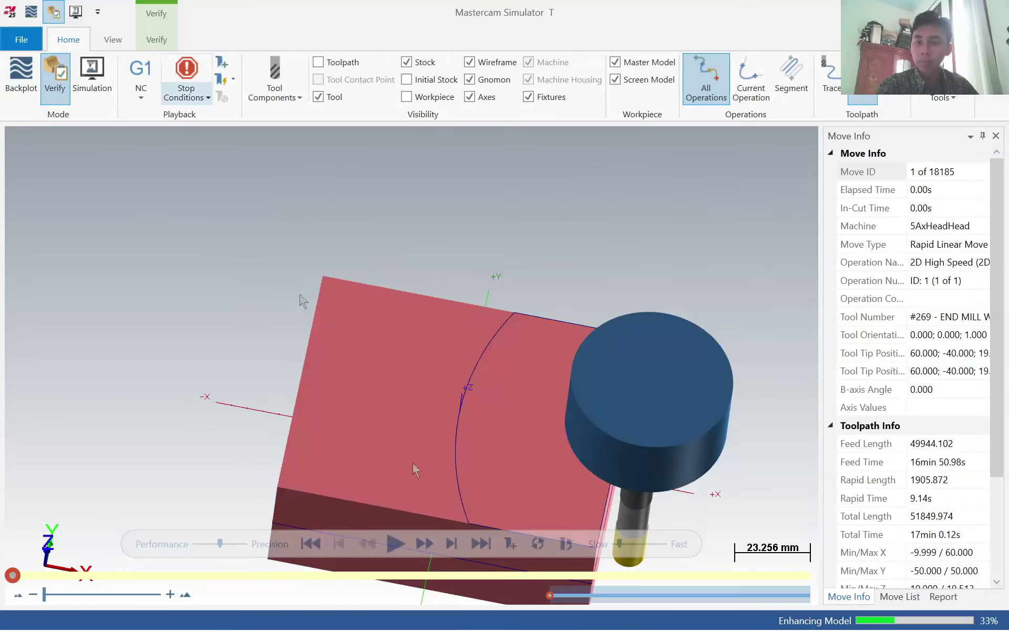
left_click(396, 544)
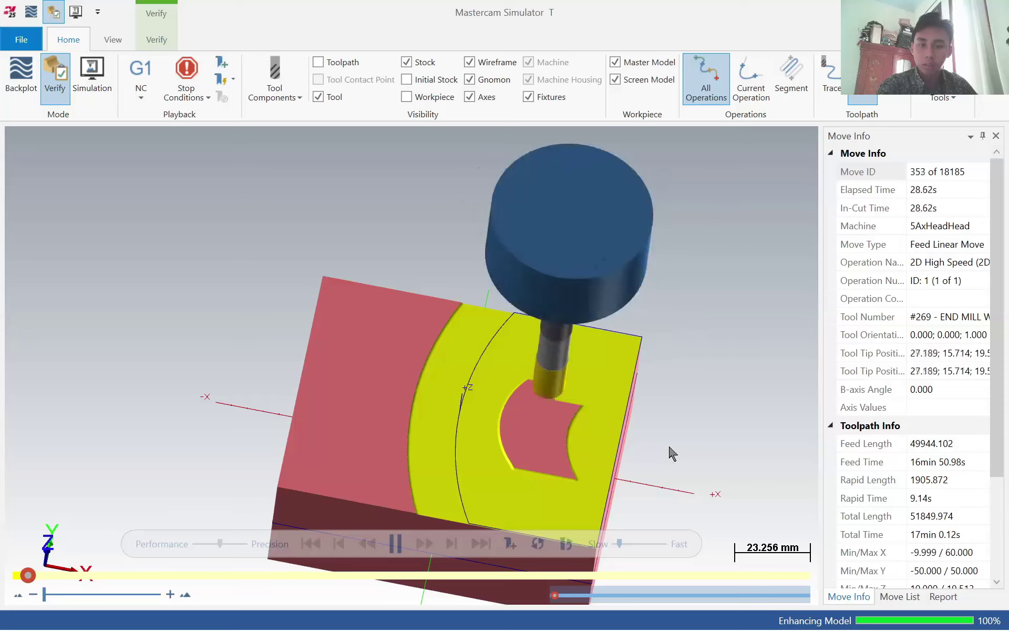
left_click(397, 547)
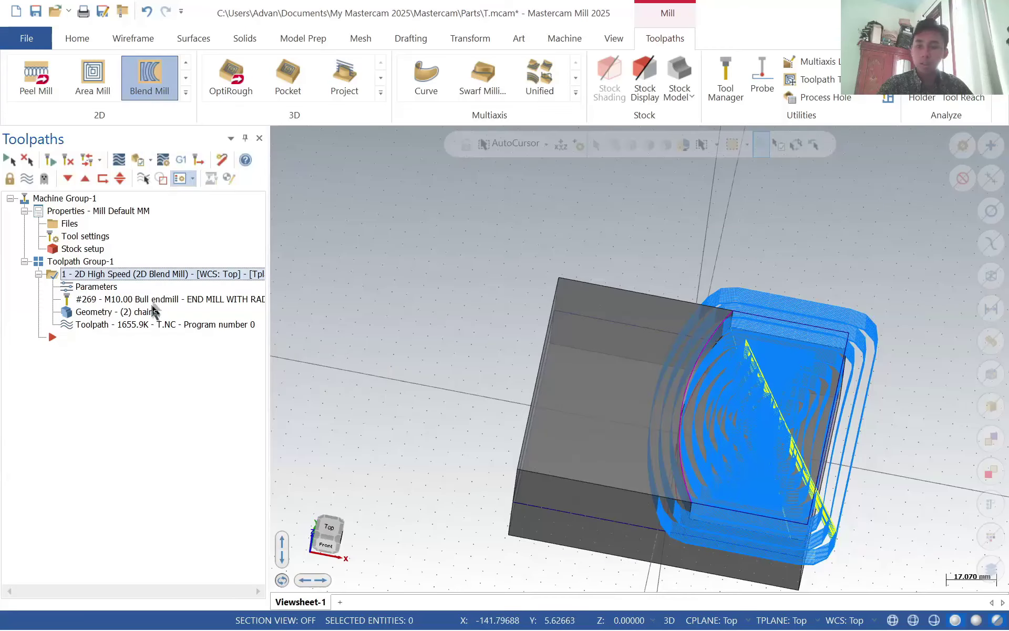
- Review the operation's tool, cut and finish settings, set the retract height to 30, and regenerate the toolpath
left_click(190, 302)
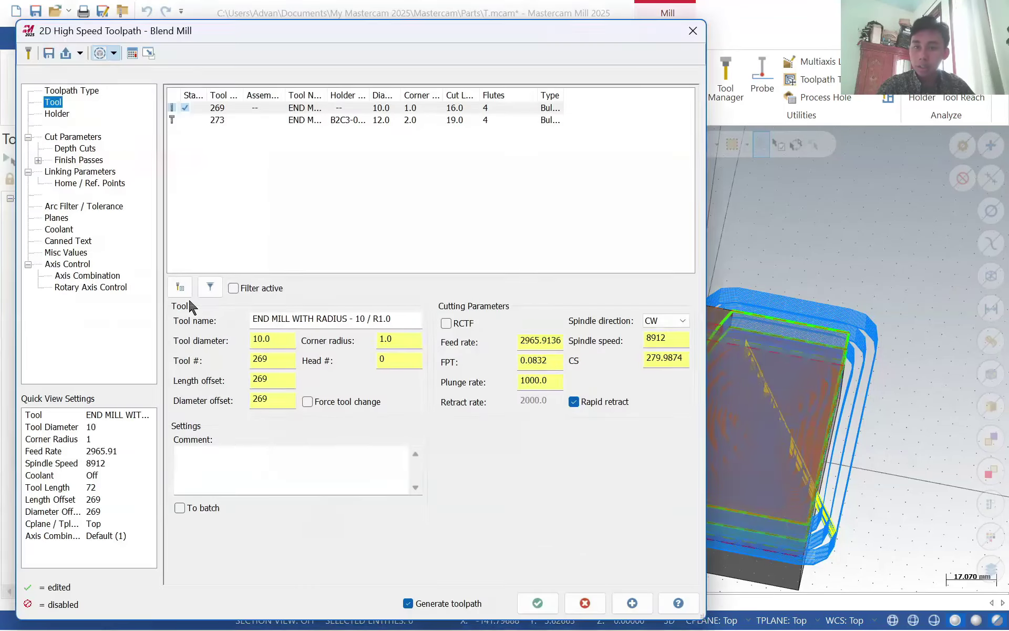
left_click(79, 137)
left_click(79, 148)
left_click(79, 137)
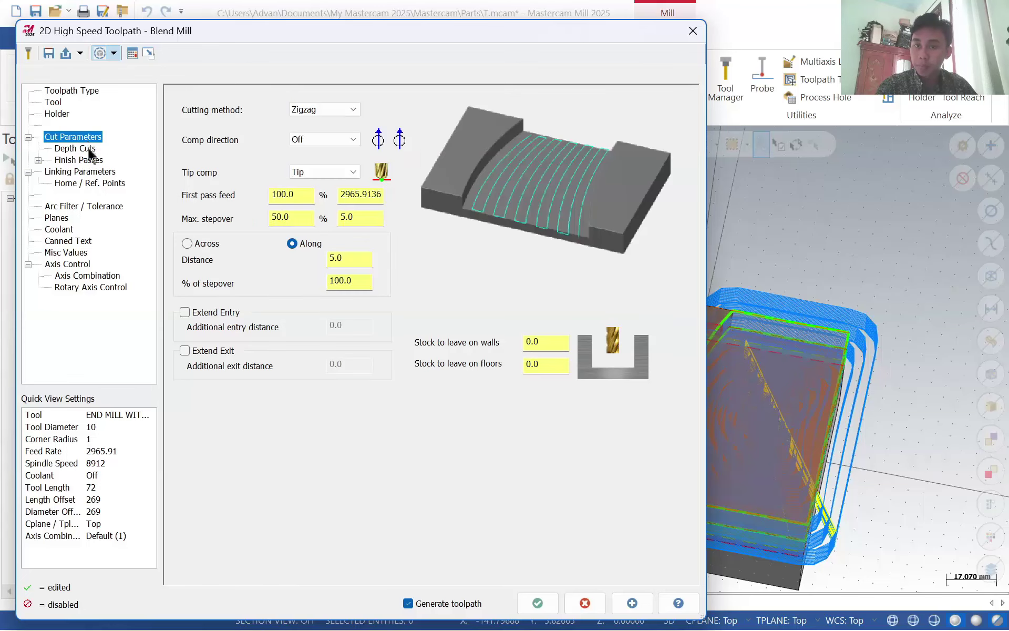
left_click(76, 149)
left_click(79, 161)
left_click(80, 172)
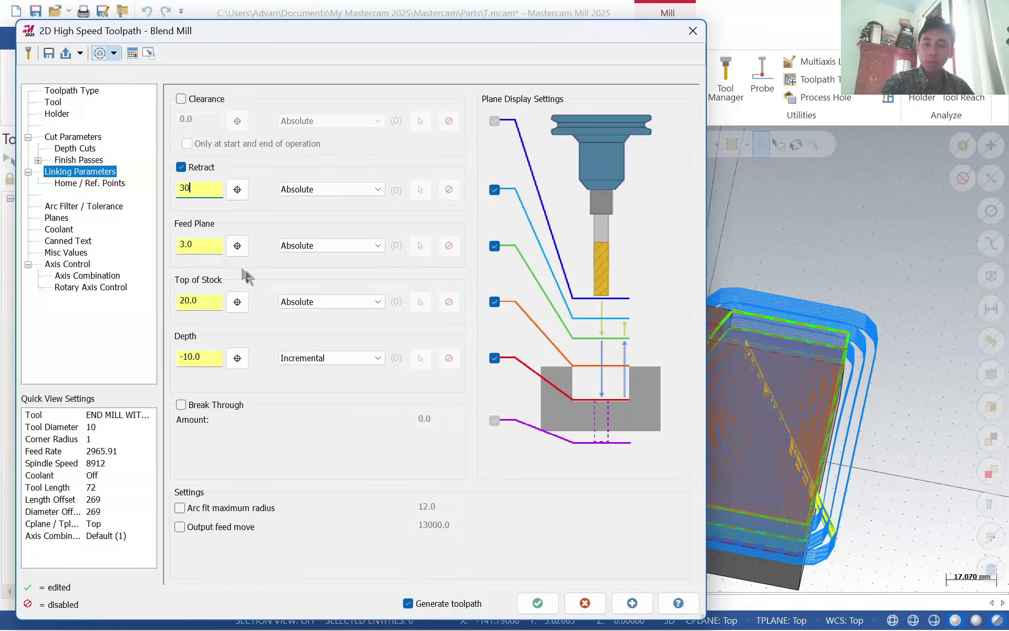
left_click(546, 594)
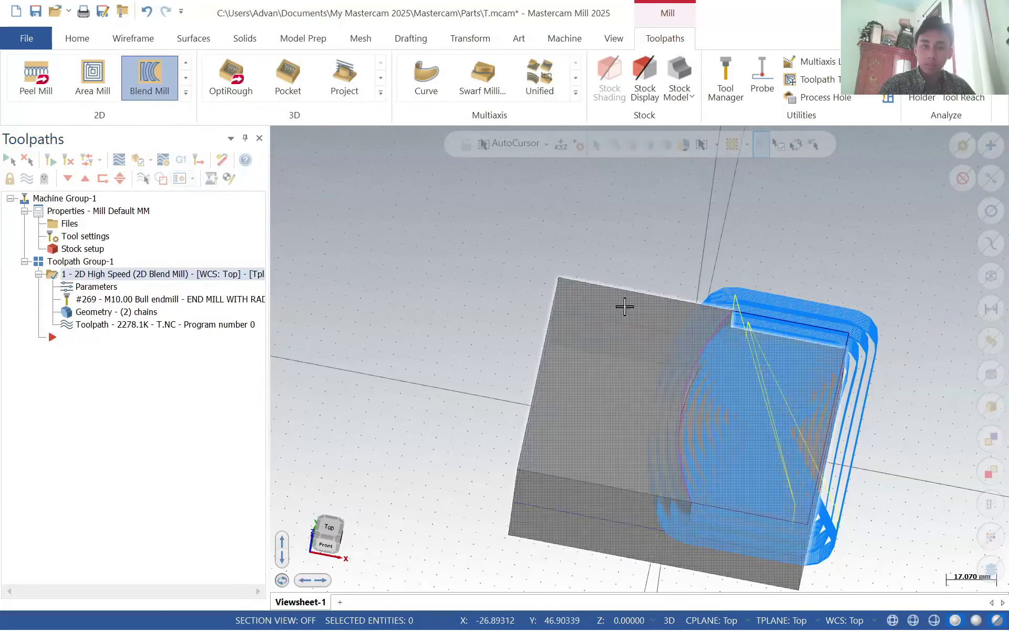
- Check the Blend Mill operation's finish pass settings and play the verification of the toolpath on the stock
left_click(92, 287)
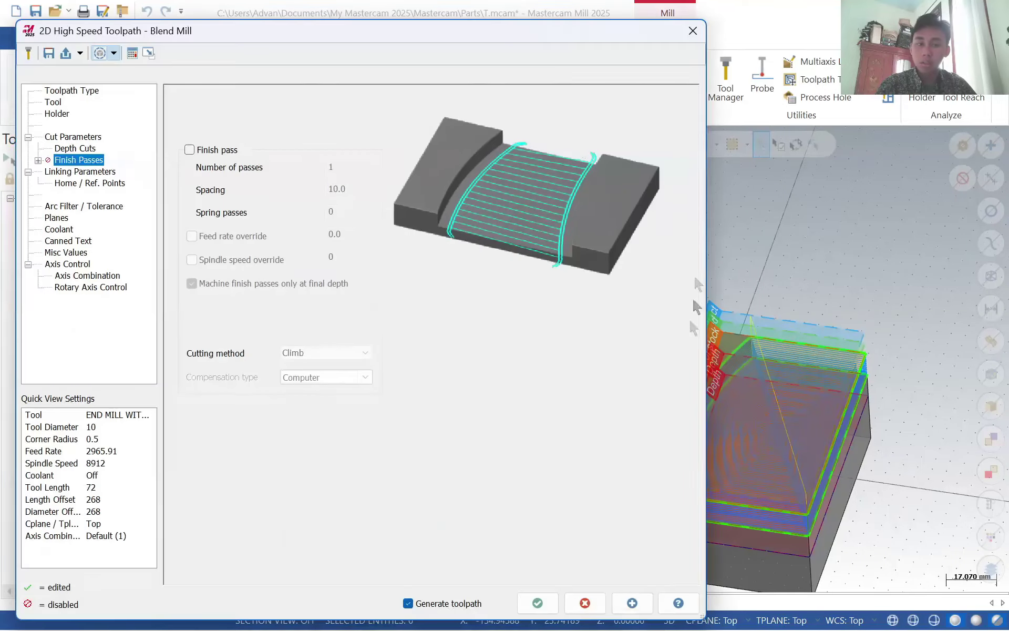
key("Escape")
left_click(100, 287)
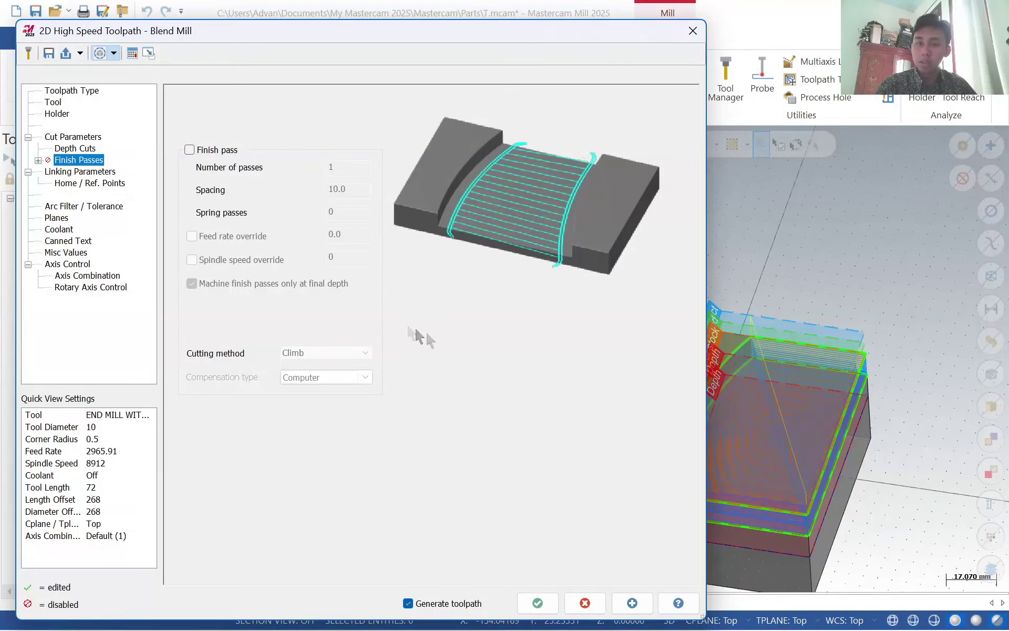
left_click(542, 603)
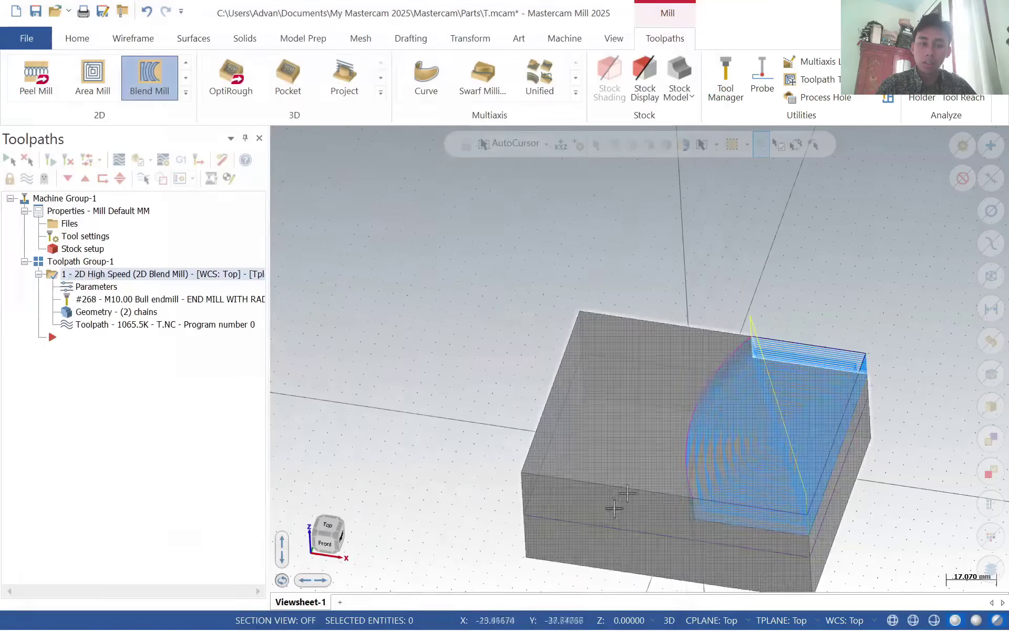
left_click(137, 161)
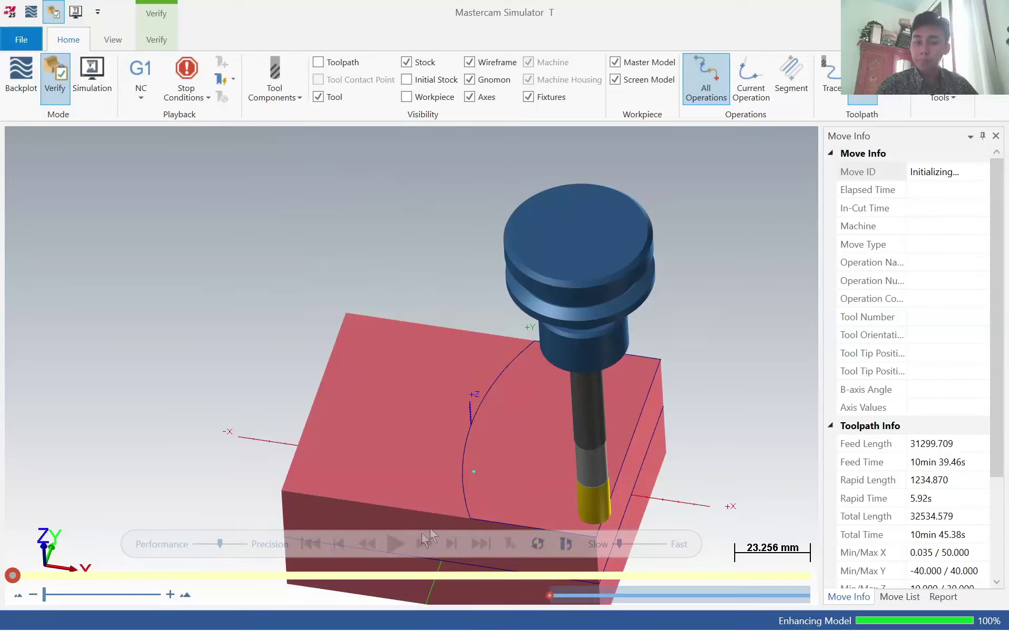
left_click(395, 545)
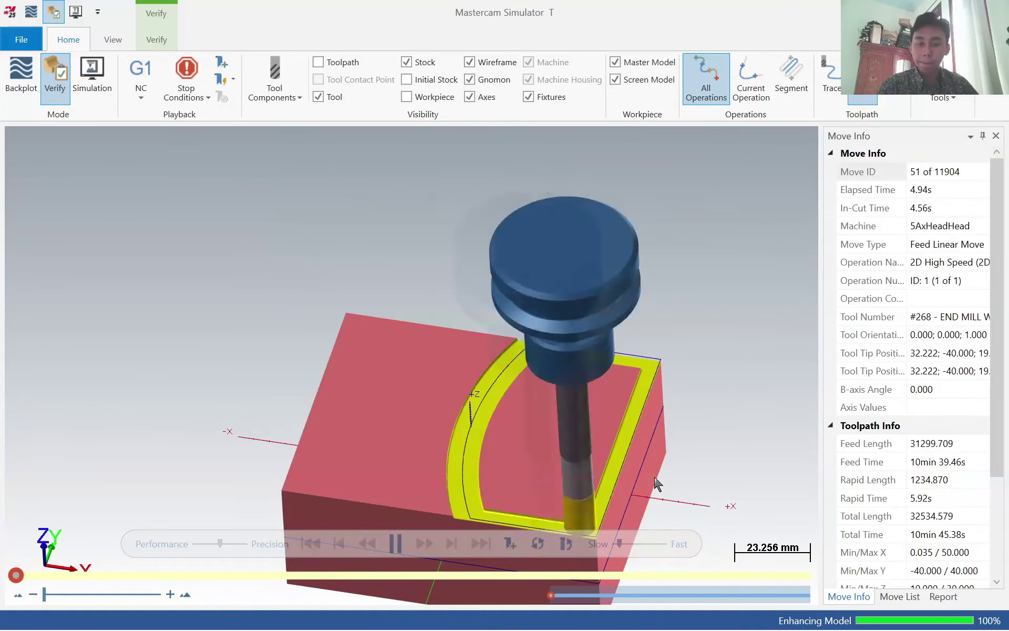
- Replay the Blend Mill verification from the first move and examine the material removal
mouse_move(636, 478)
middle_mouse_down()
mouse_move(666, 486)
mouse_move(652, 486)
middle_mouse_up()
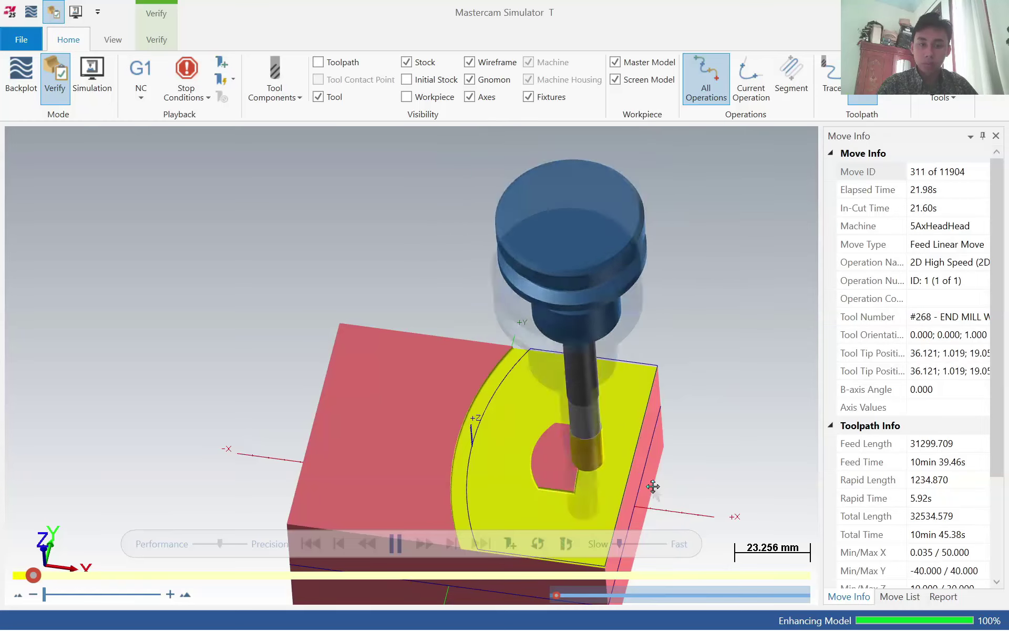
middle_click_drag(655, 492, 668, 467)
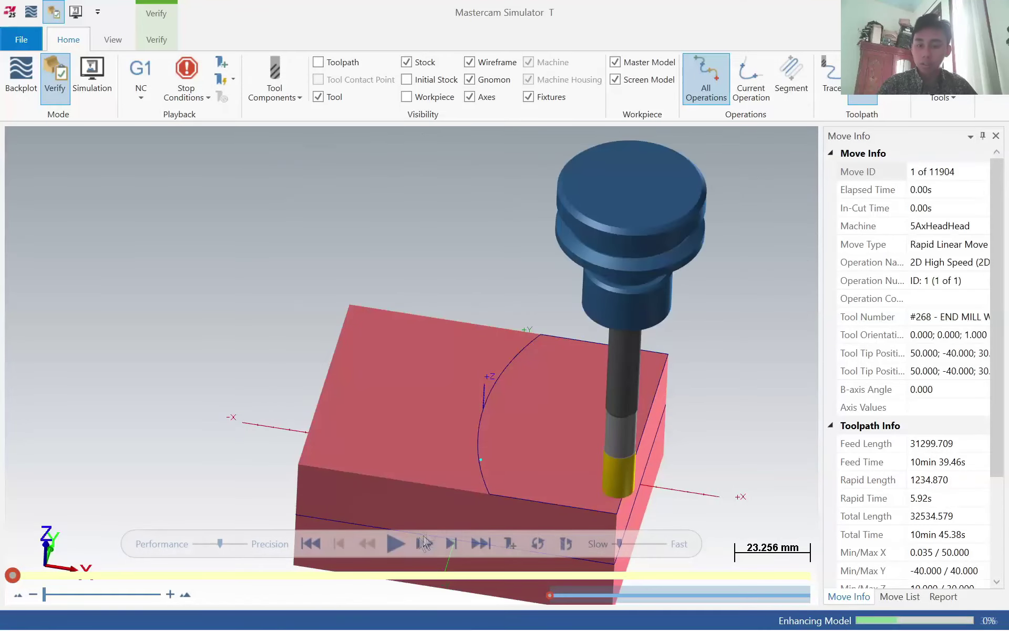
left_click(425, 542)
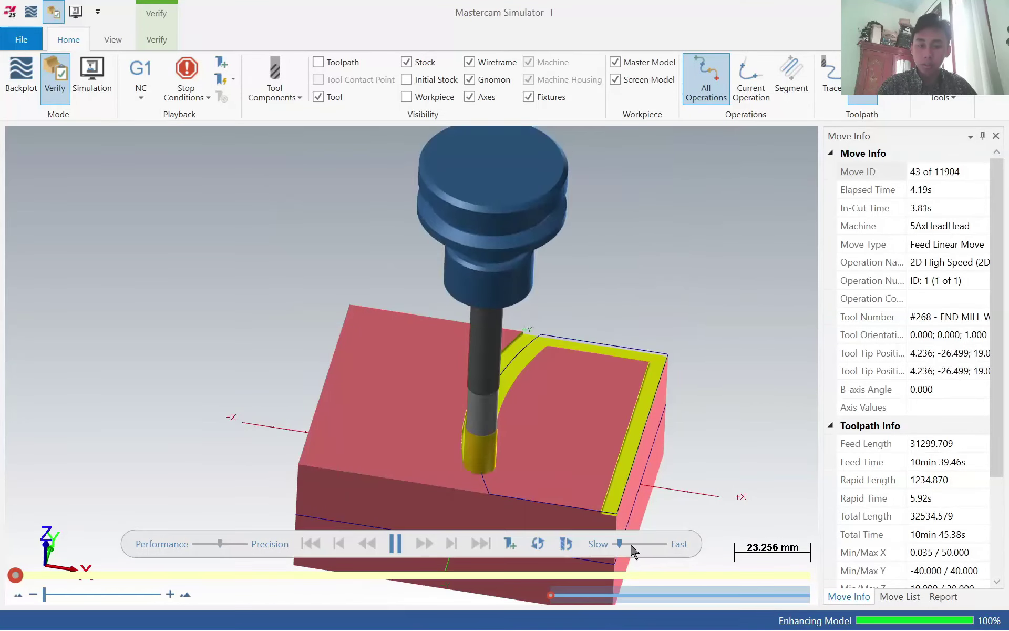
mouse_move(620, 543)
left_mouse_down()
mouse_move(672, 546)
mouse_move(620, 545)
mouse_move(619, 556)
left_mouse_up()
mouse_move(657, 420)
middle_mouse_down()
mouse_move(660, 412)
mouse_move(675, 418)
middle_mouse_up()
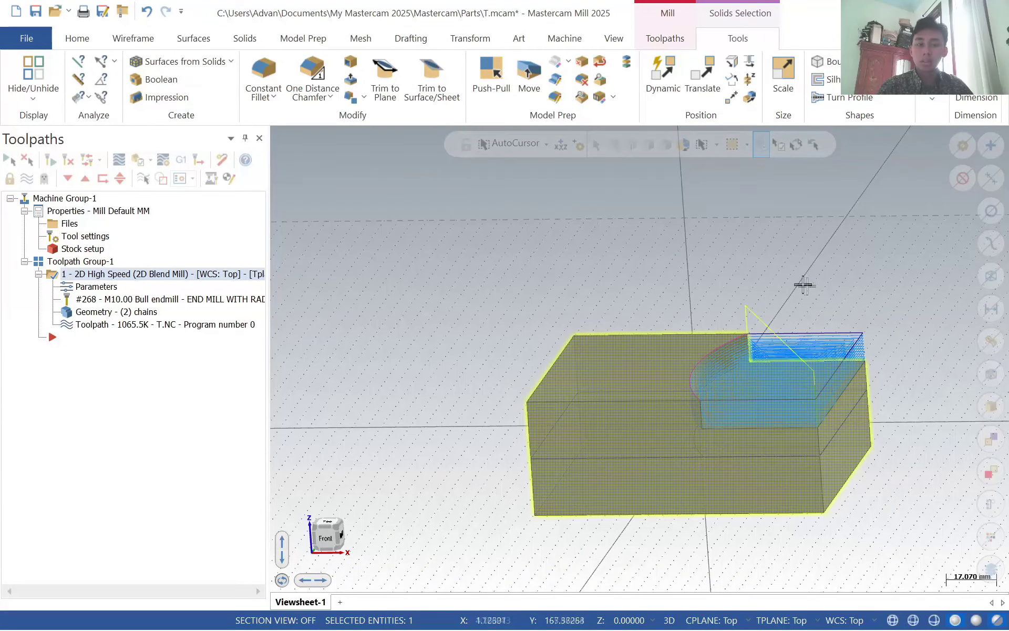
- Start a new empty part and draw a square of about 90 × 90 mm anchored to its centre at the origin
left_click(576, 283)
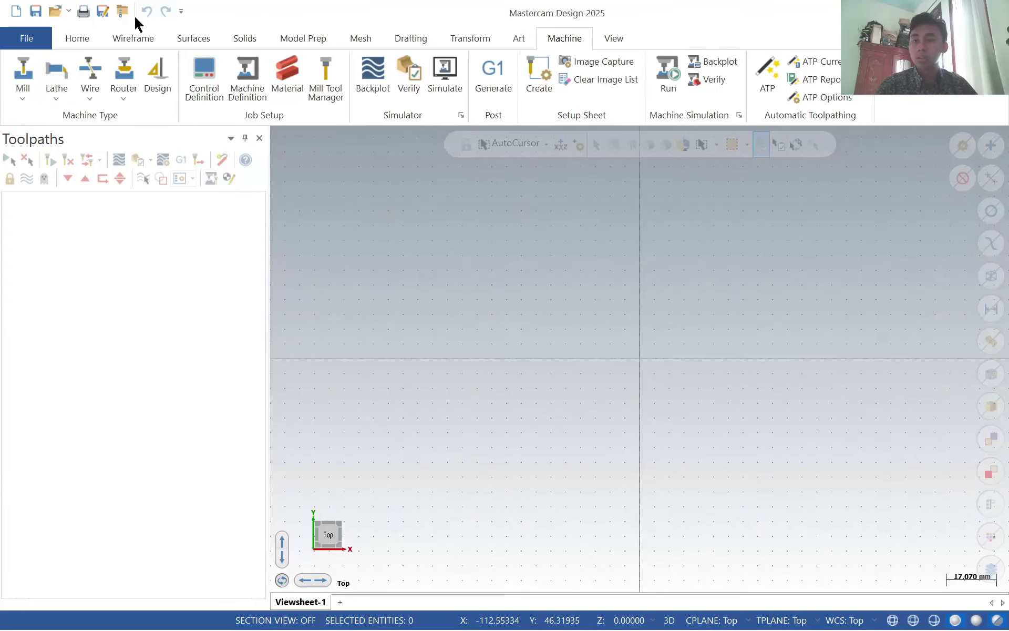
left_click(134, 37)
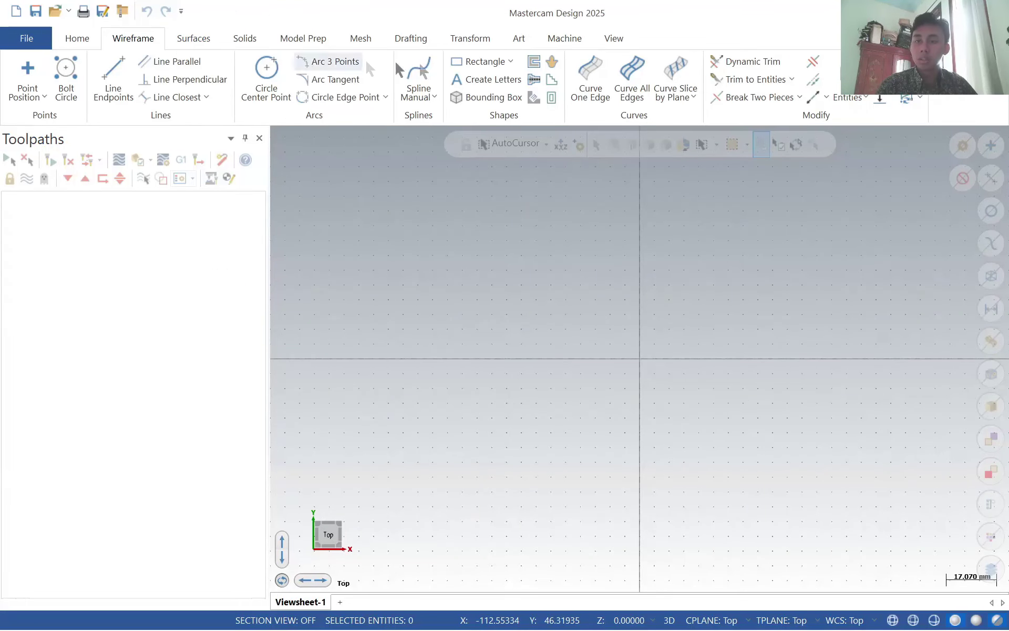
left_click(480, 62)
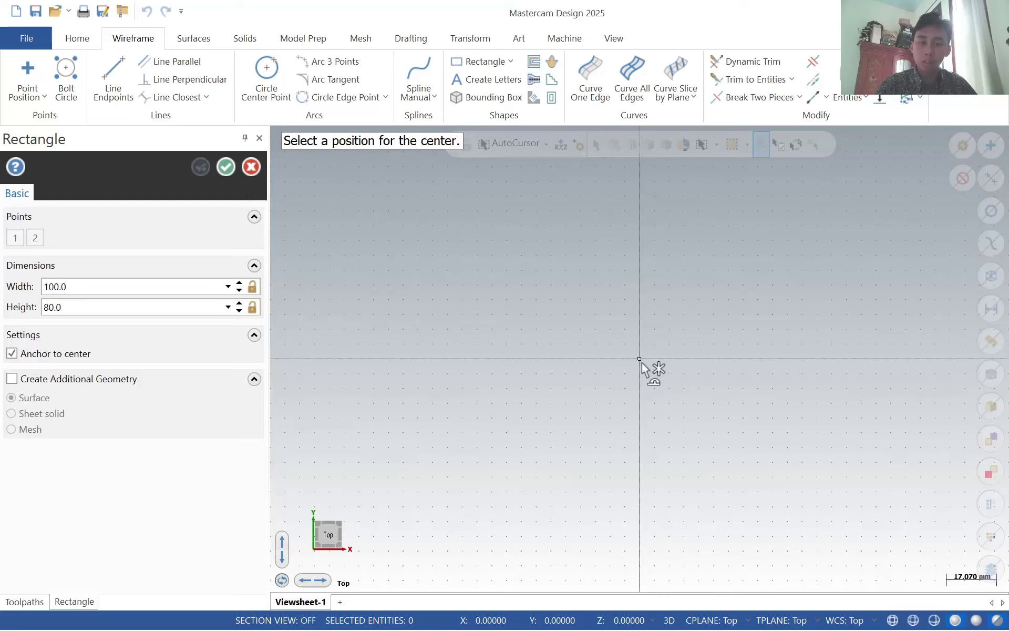
left_click(640, 359)
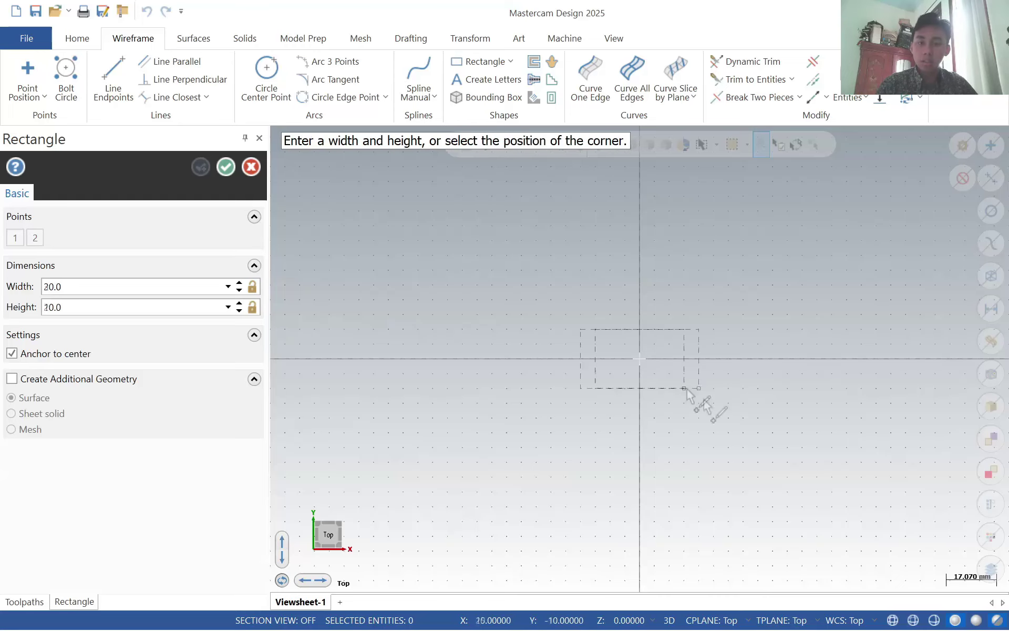
left_click(779, 486)
left_click(225, 170)
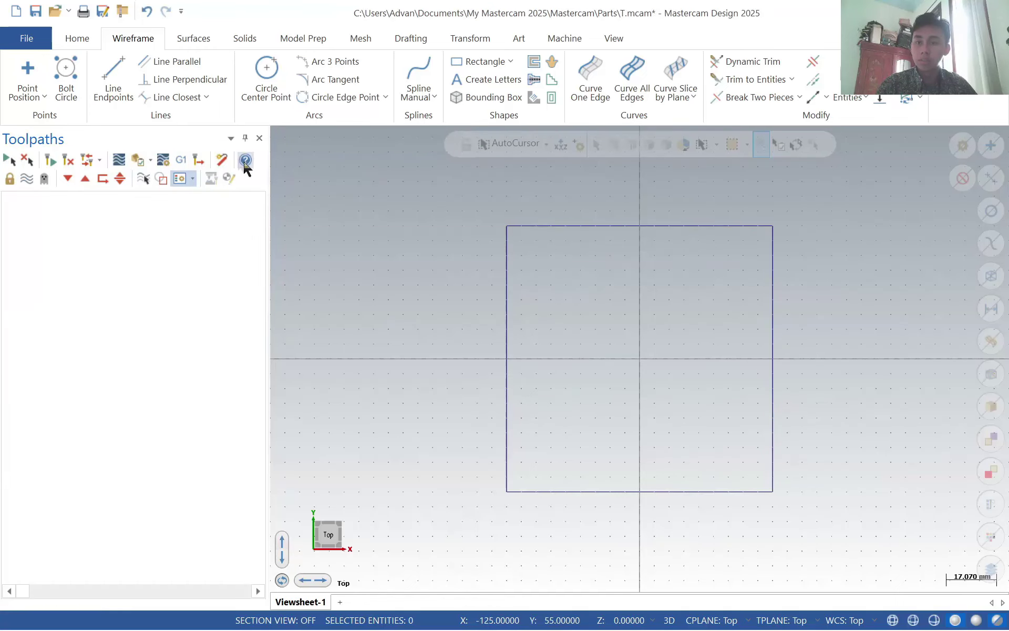
- Extrude the square chain 30 mm downward as a new body, in one direction only
left_click(245, 38)
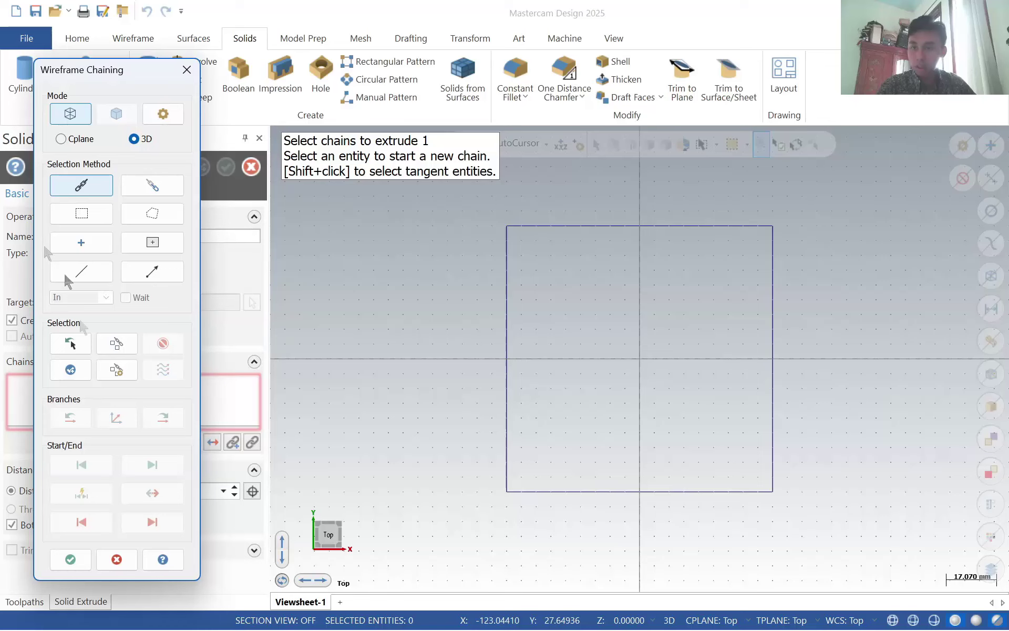
left_click(721, 491)
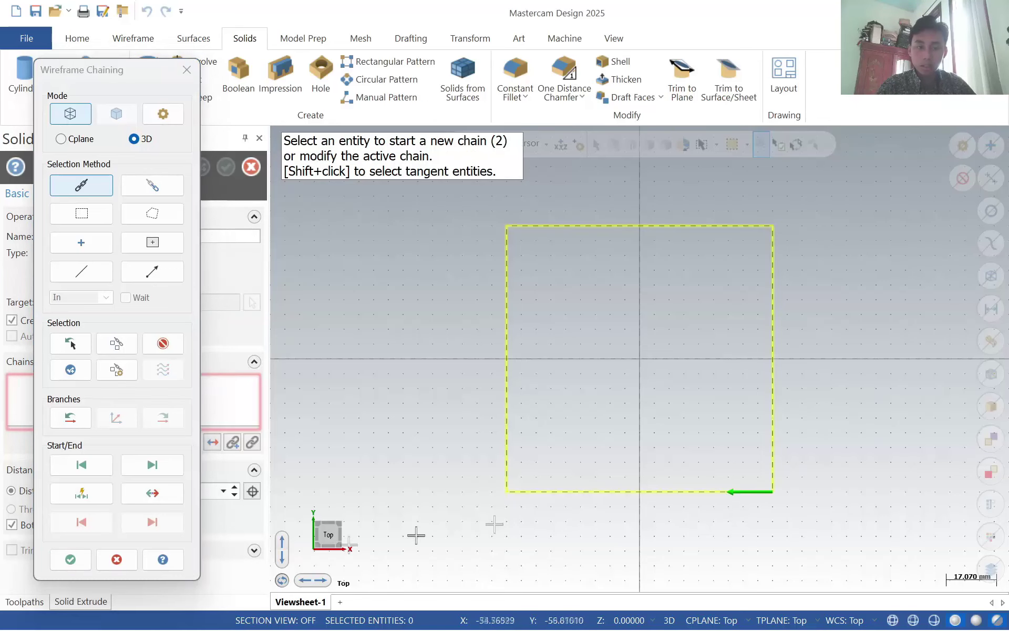
left_click(70, 558)
middle_click_drag(665, 421, 685, 292)
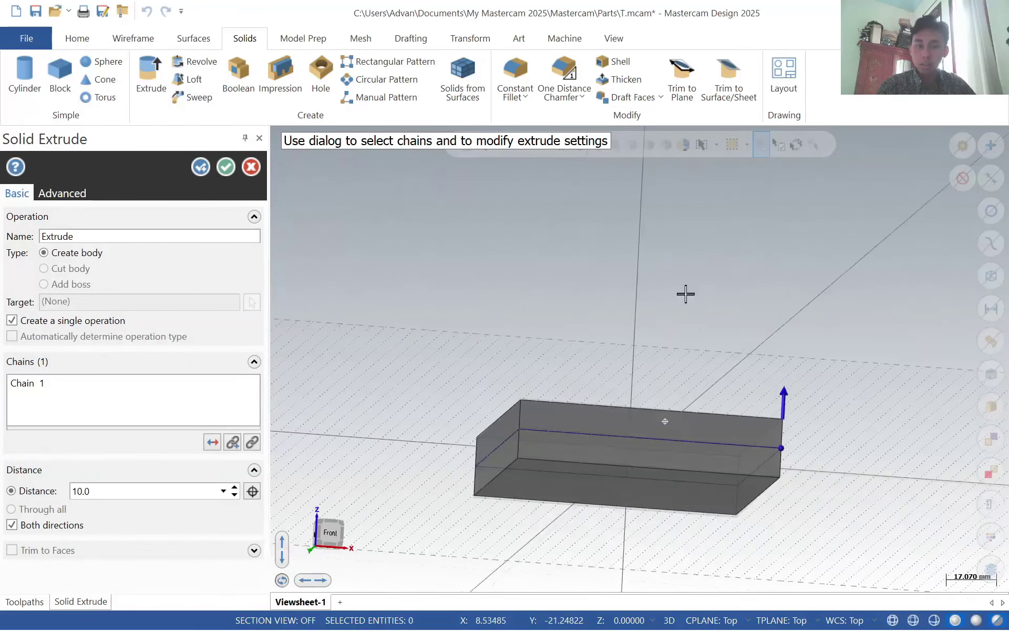
left_click(36, 524)
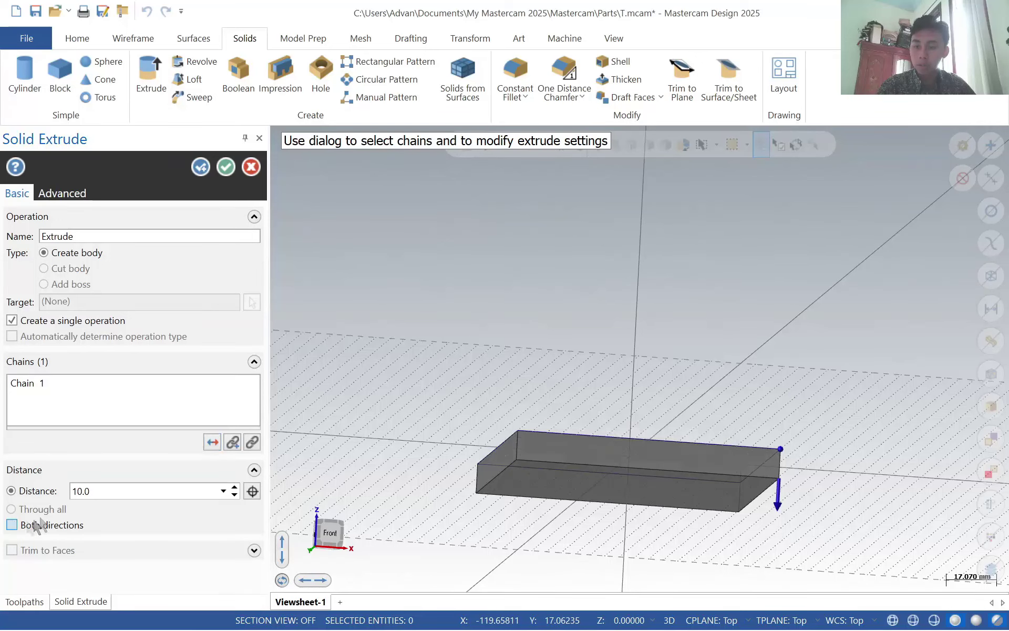
left_click(116, 491)
type("30")
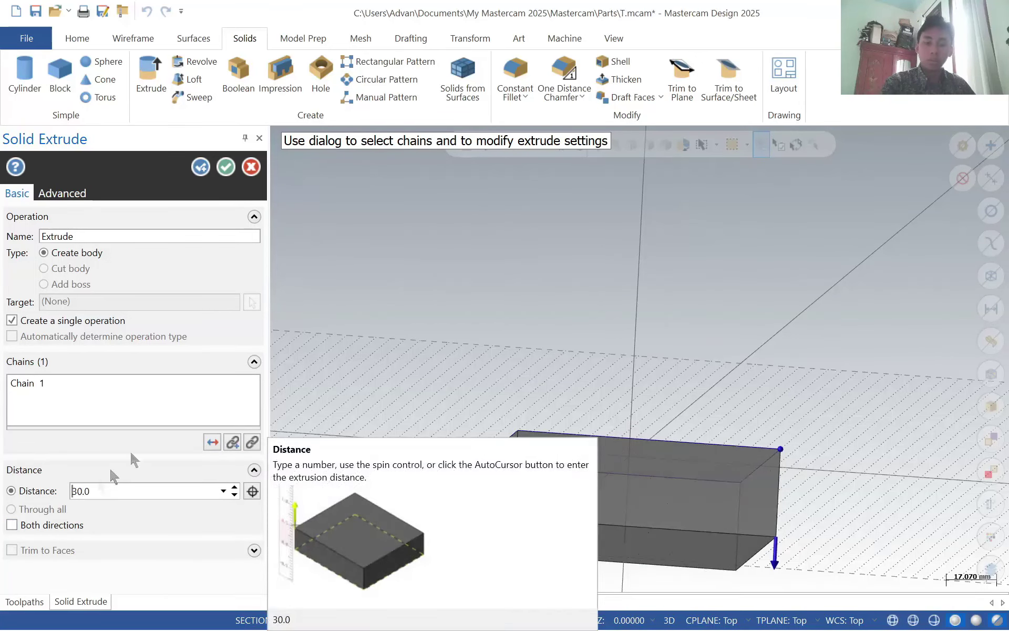
left_click(226, 167)
- Draw a circle of about 18 mm radius on the front edge's midpoint and one of about 5.8 mm radius at its left intersection
middle_click_drag(799, 462, 767, 368)
left_click(327, 533)
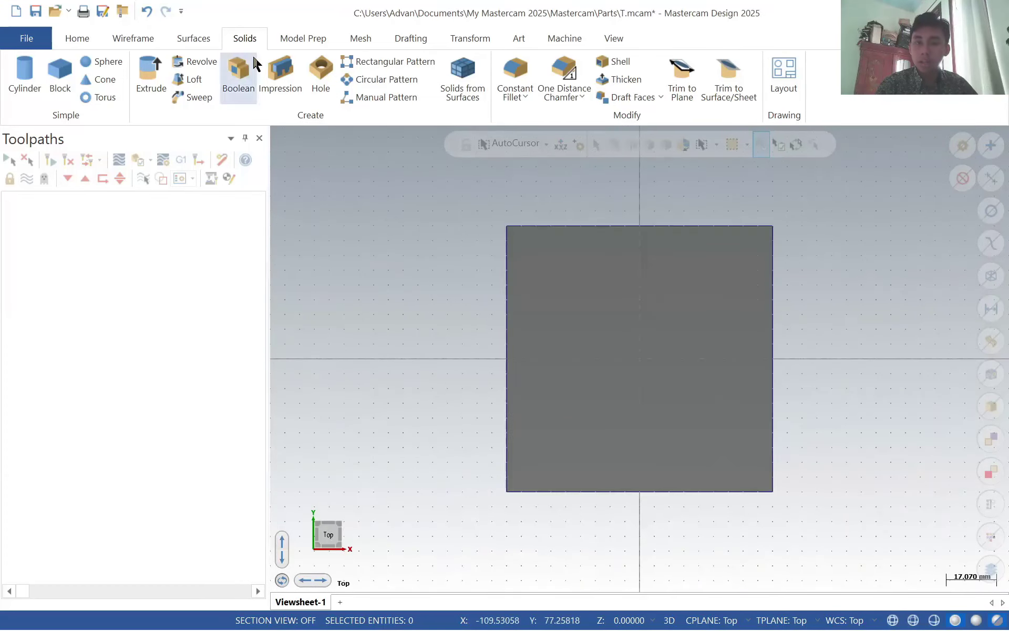
scroll(194, 43, "up", 2)
left_click(265, 87)
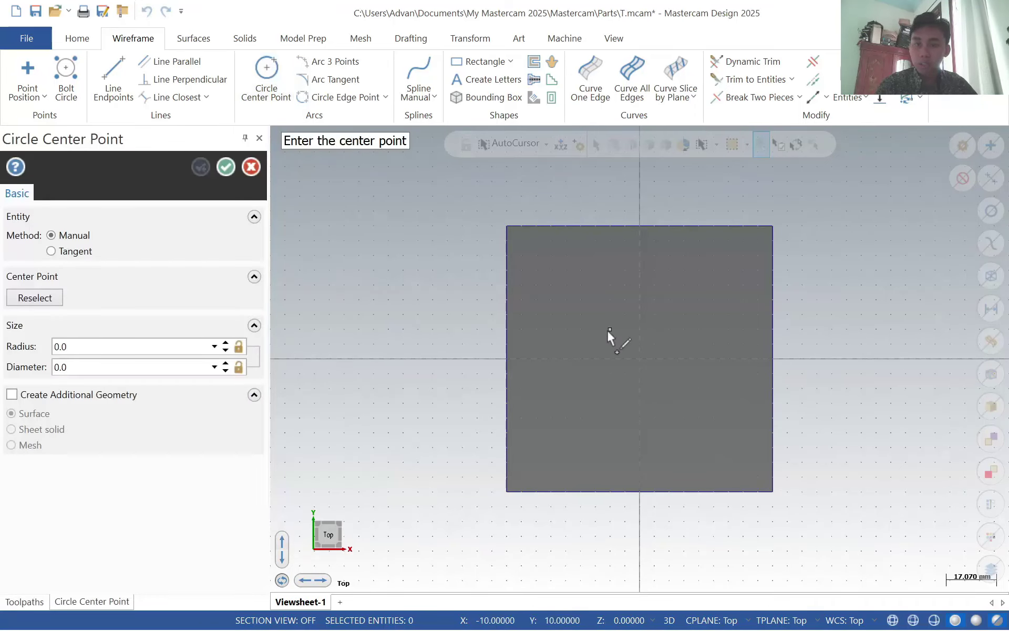
left_click(641, 492)
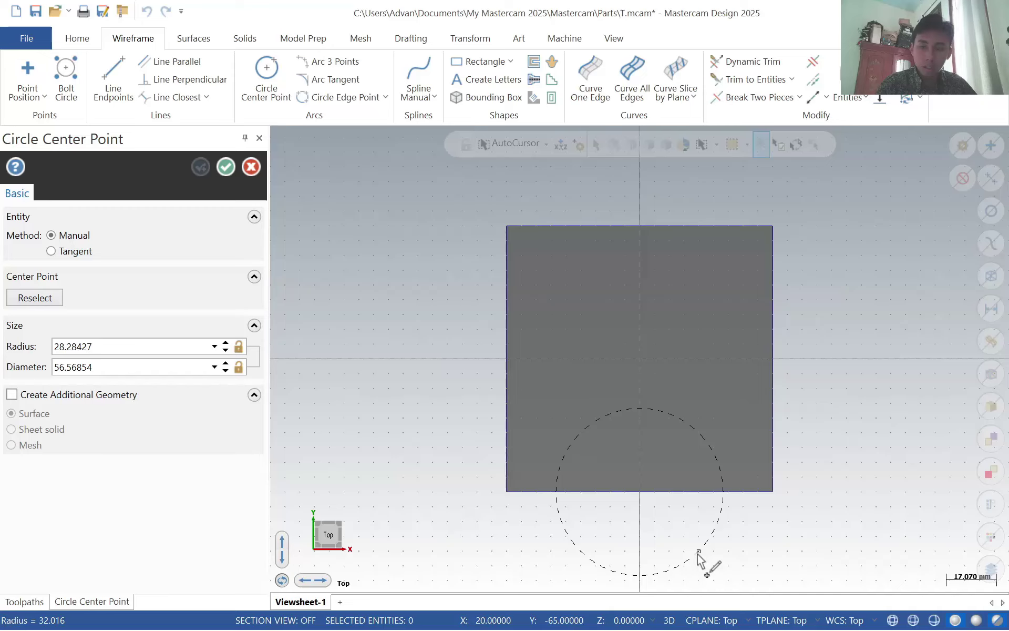
left_click(691, 517)
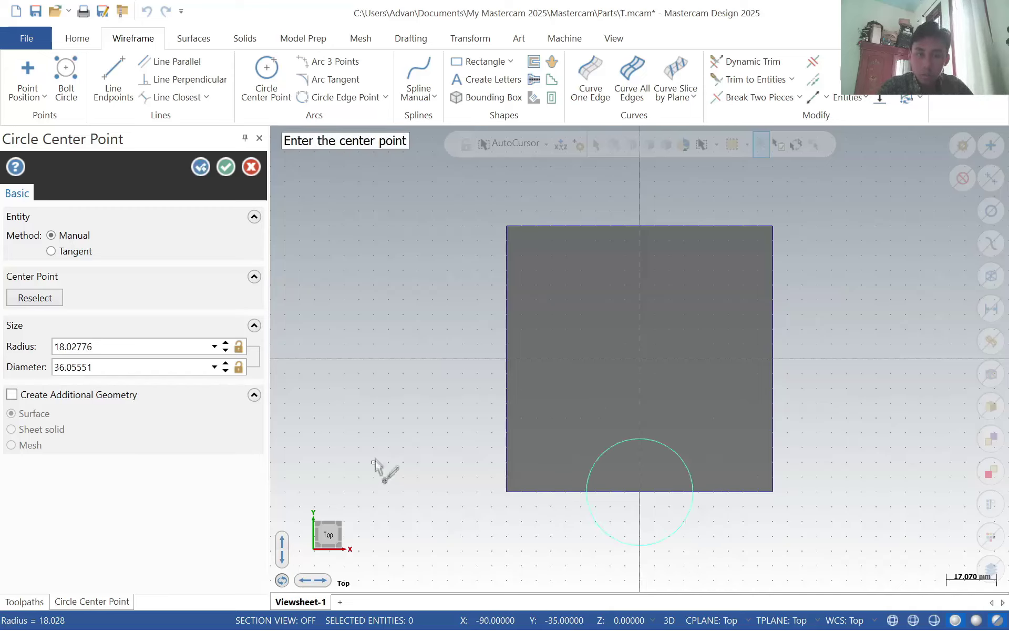
left_click(587, 492)
left_click(603, 516)
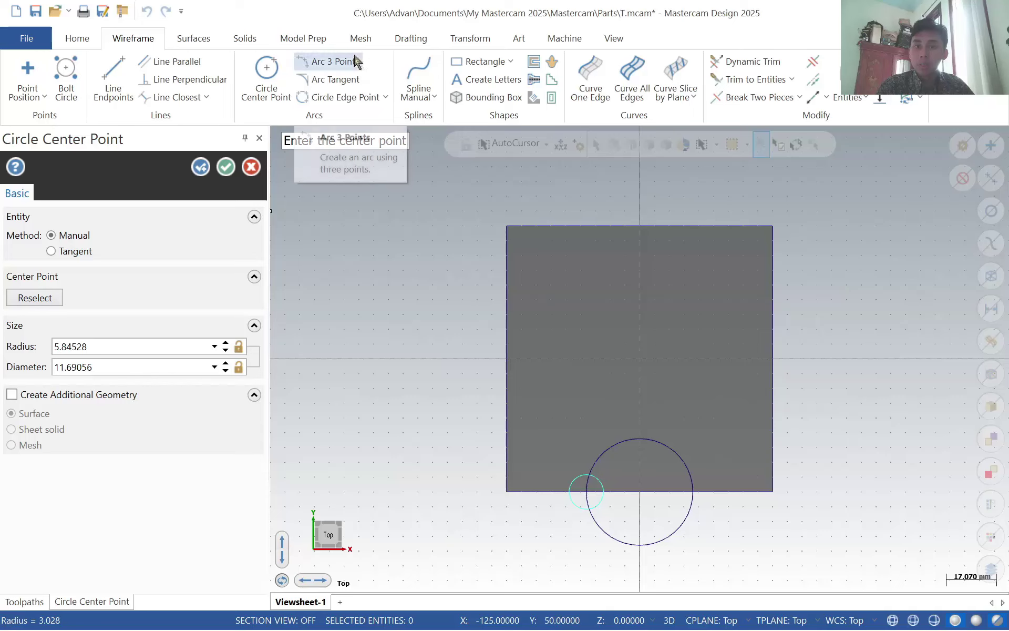
- Trim away the large circle's half outside the block and the small circle's half inside it using Divide
left_click(764, 66)
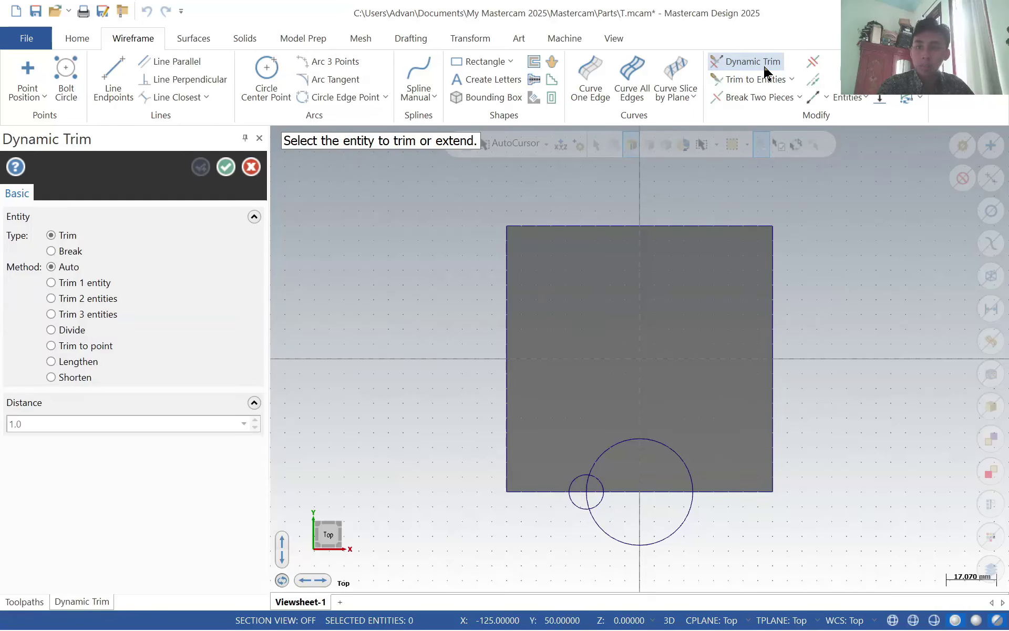
left_click(791, 80)
left_click(793, 81)
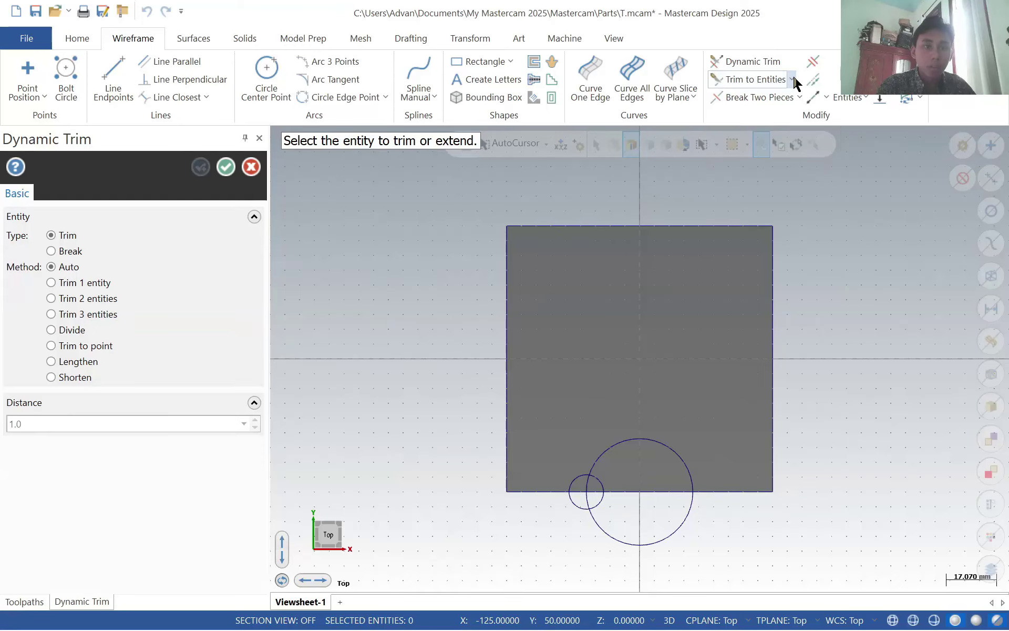
left_click(813, 63)
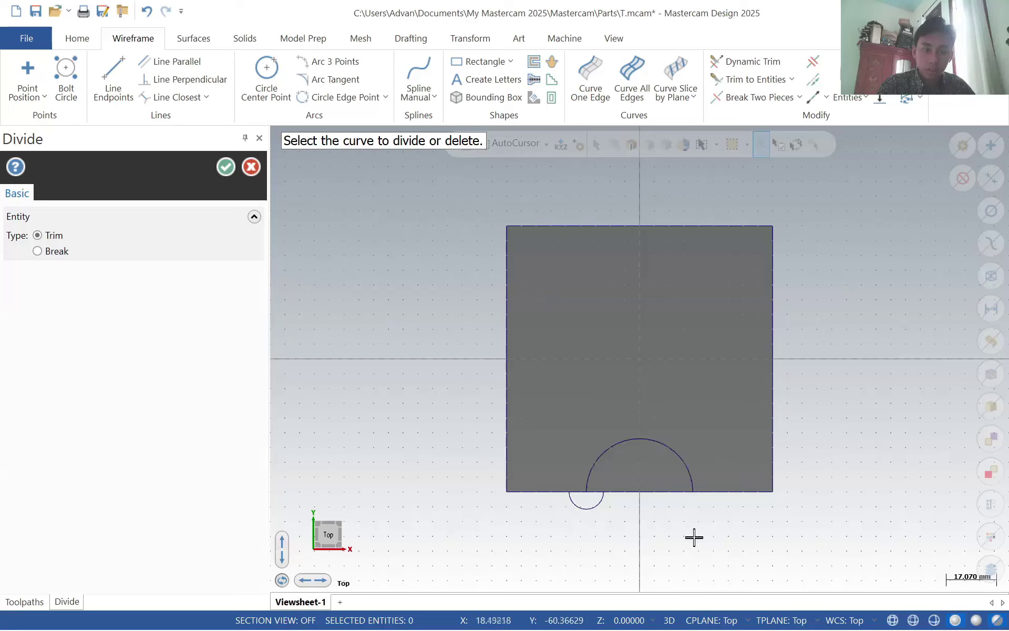
left_click(226, 167)
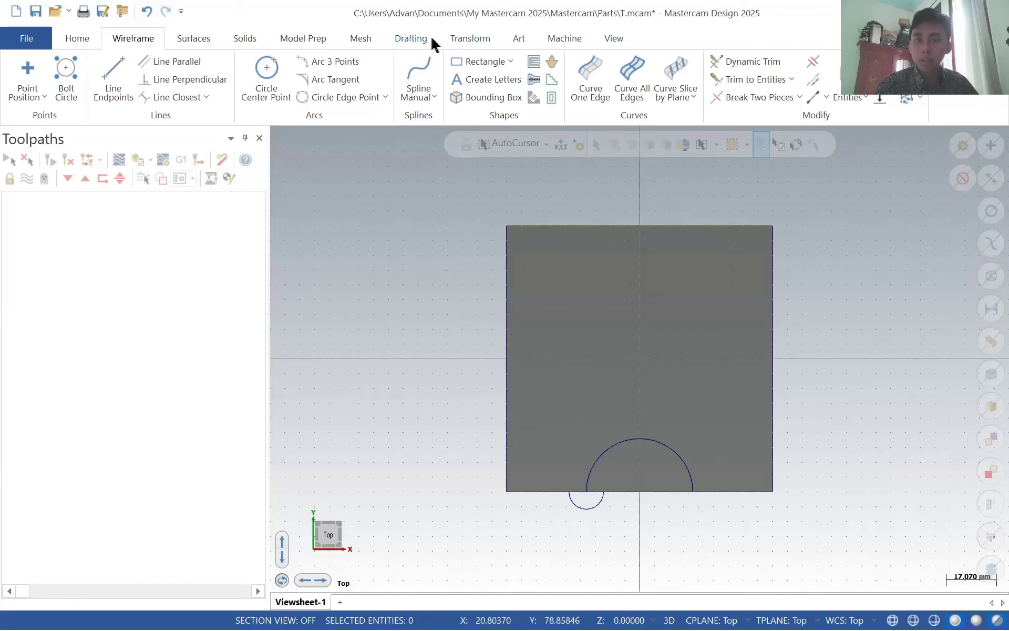
- Try to rotate the small semicircle upright about its centre with a Dynamic move
left_click(469, 39)
left_click(25, 71)
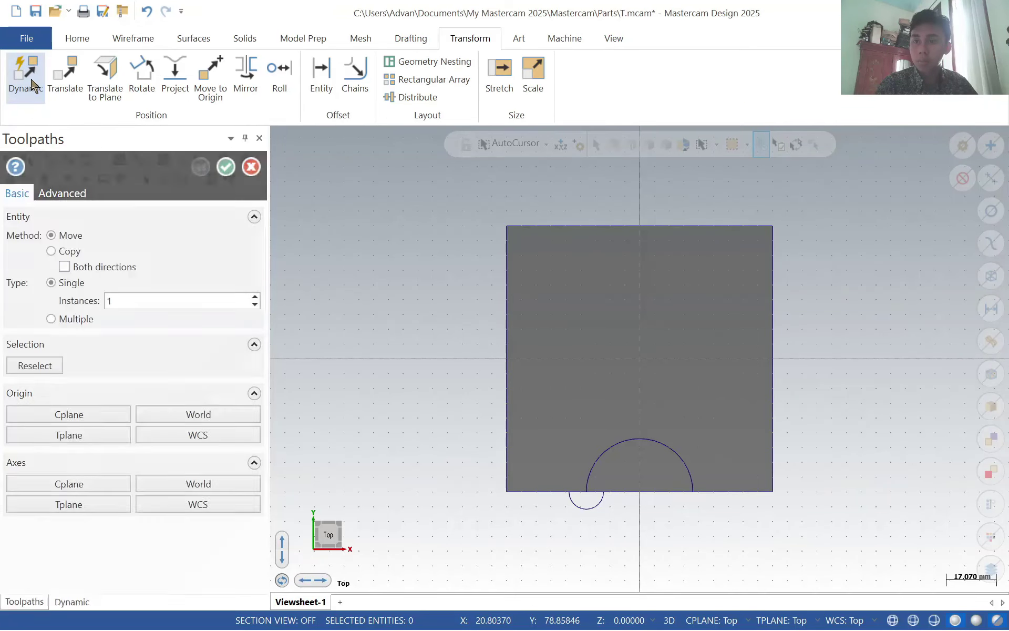
mouse_move(592, 434)
middle_mouse_down()
mouse_move(592, 355)
mouse_move(611, 390)
mouse_move(604, 515)
middle_mouse_up()
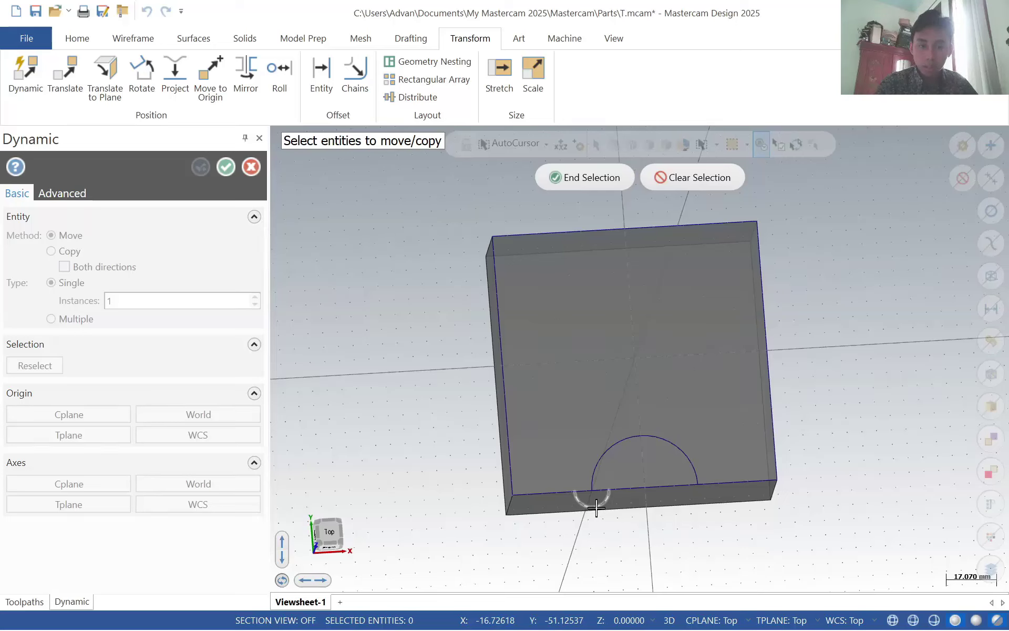
left_click(582, 179)
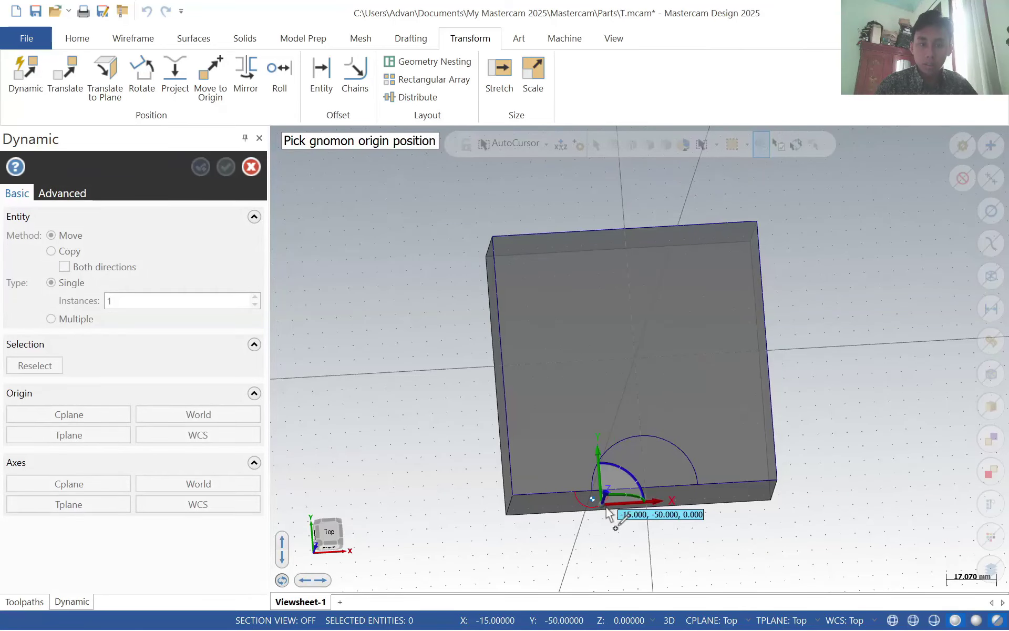
left_click(596, 504)
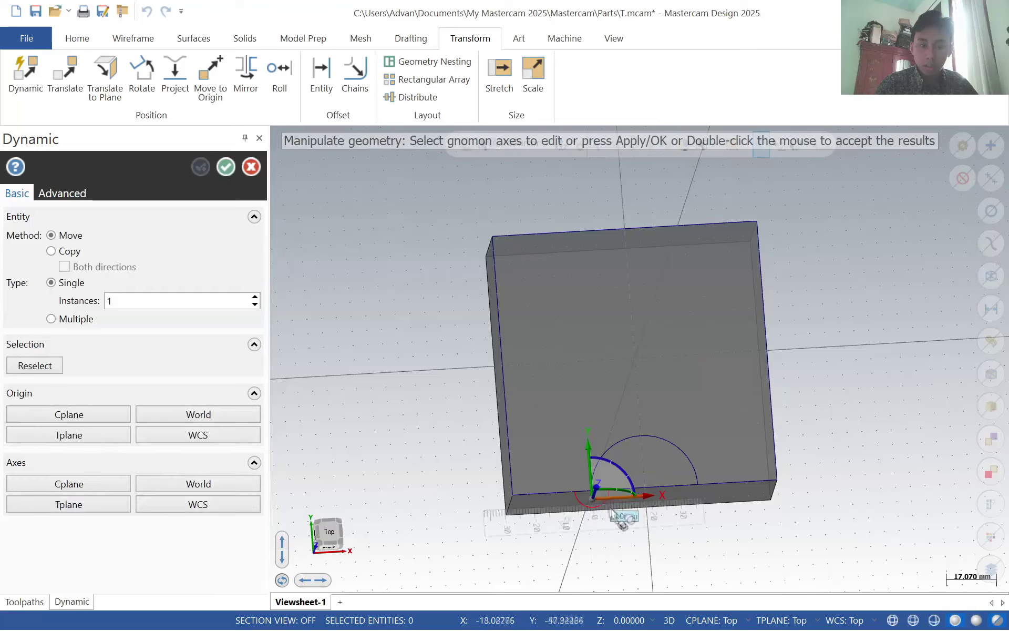
middle_click_drag(599, 502, 459, 437)
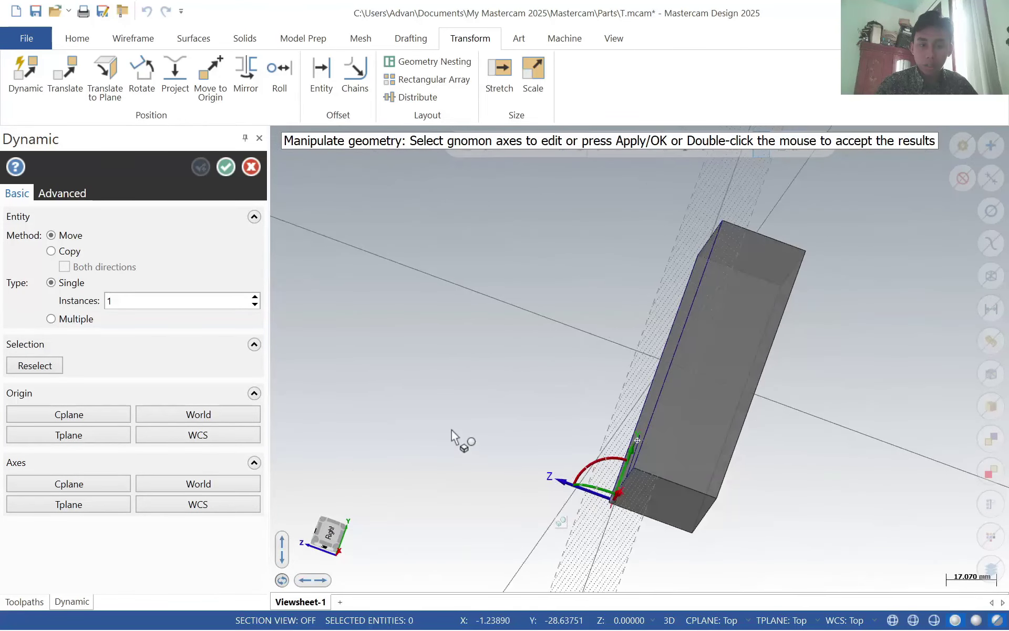
left_click(594, 472)
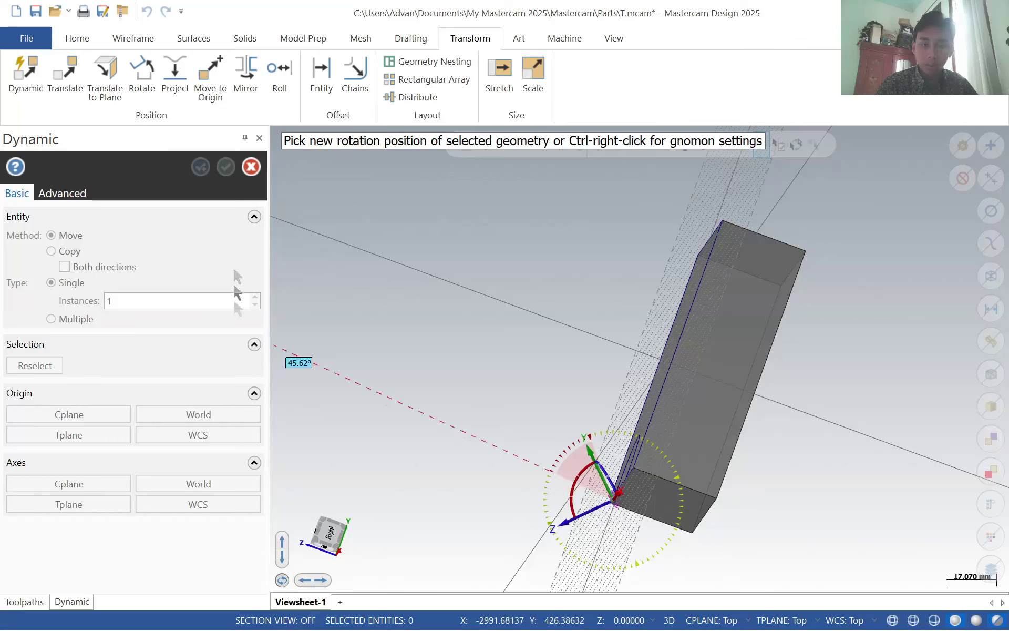
left_click(557, 519)
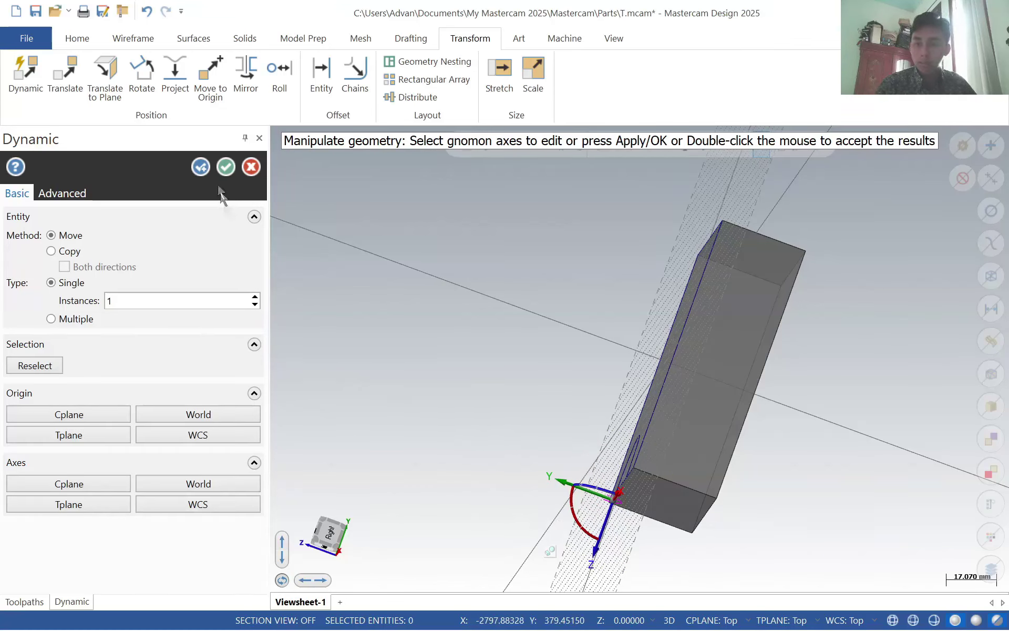
left_click(226, 167)
middle_click_drag(660, 380, 557, 481)
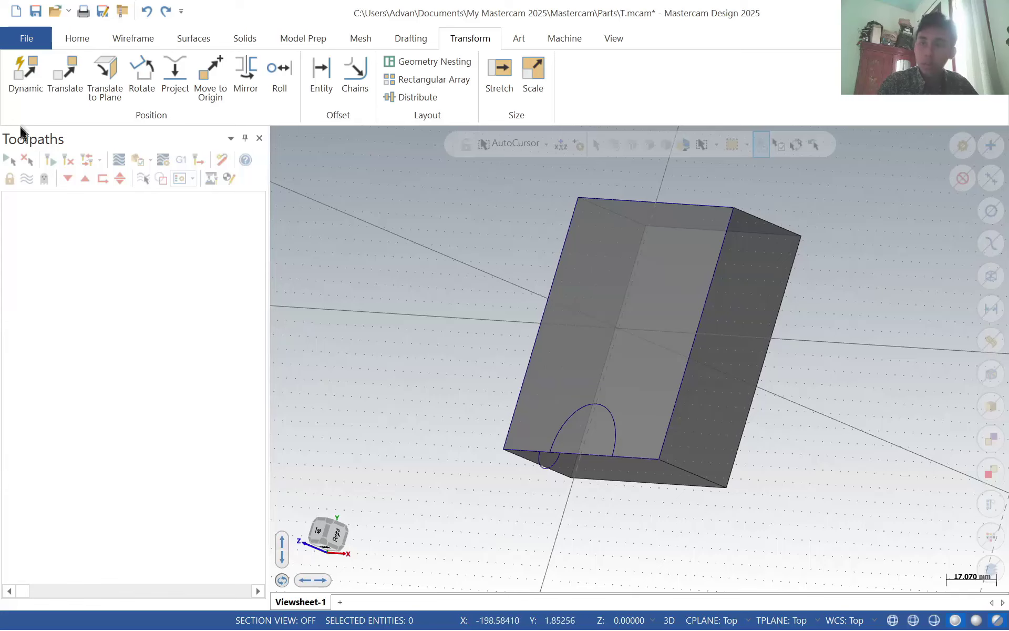
- Rotate the small semicircle 90° about its straight side with a Dynamic move so it lies on the block's front side face
left_click(25, 74)
middle_click_drag(418, 541, 647, 502)
left_click(562, 472)
left_click(585, 177)
middle_click_drag(554, 435, 562, 462)
left_click(554, 462)
middle_click_drag(637, 491, 546, 489)
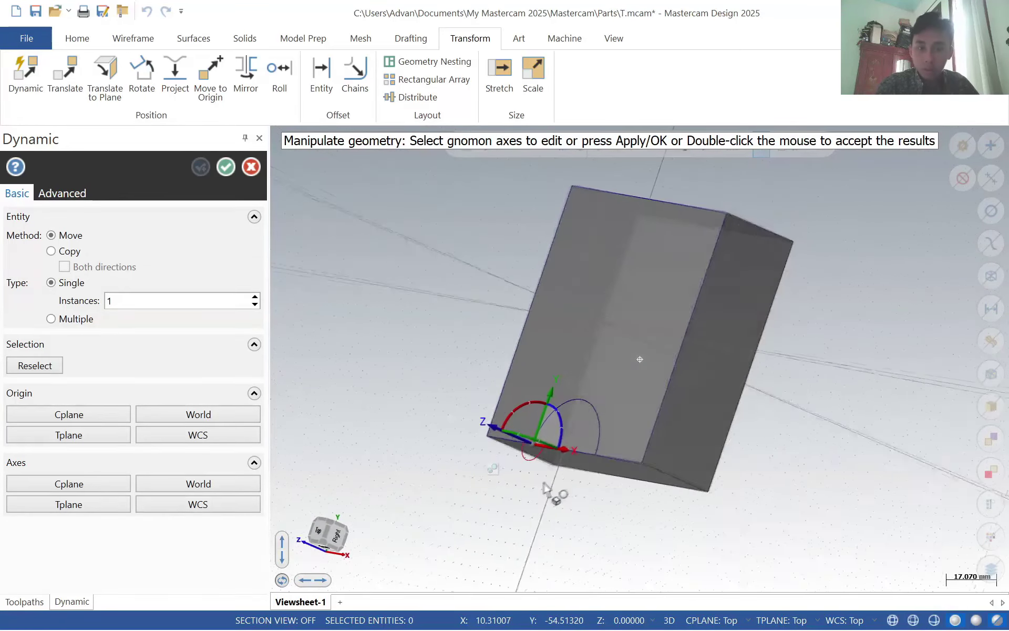
left_click(520, 410)
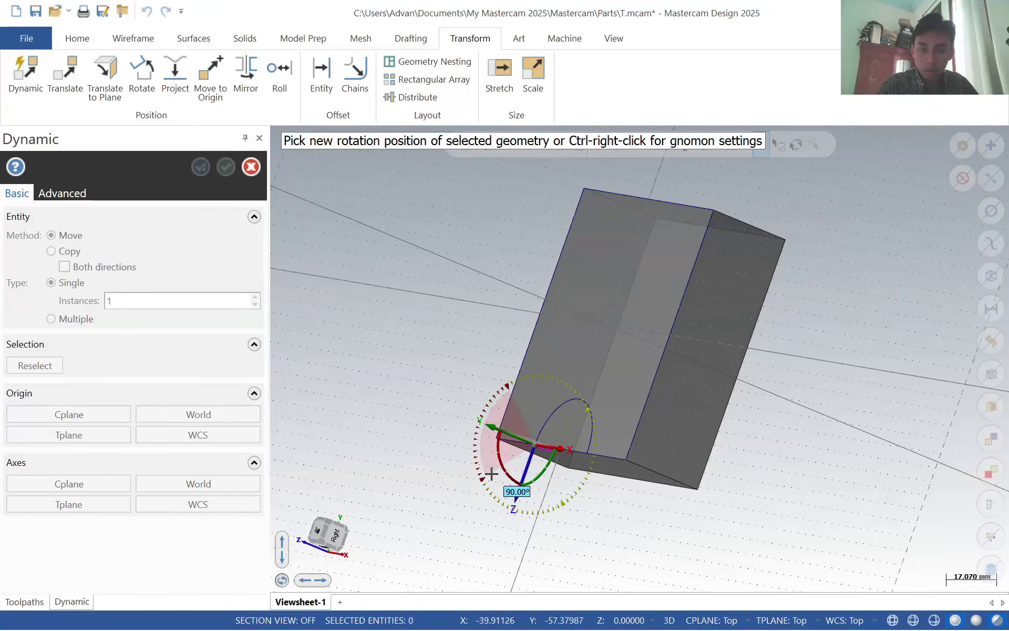
left_click(492, 473)
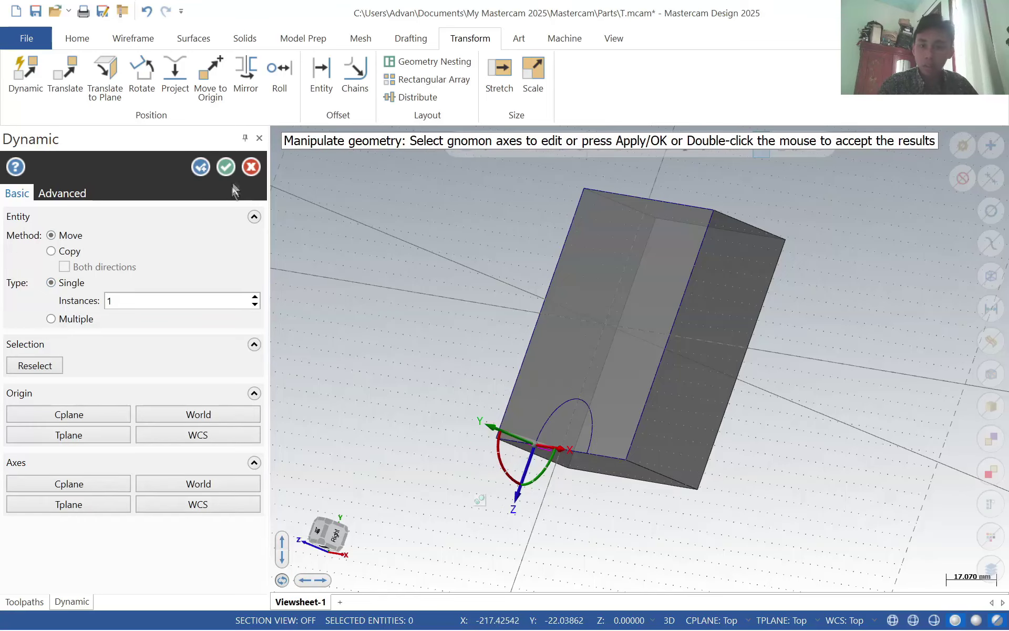
left_click(226, 166)
middle_click_drag(570, 447, 628, 478)
left_click(326, 532)
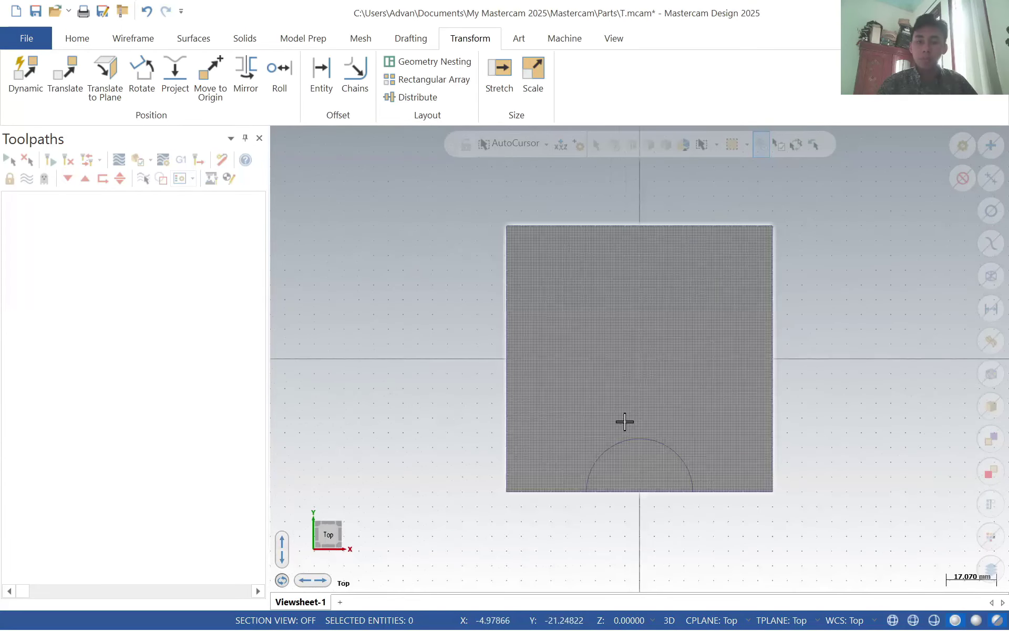
- Add the default mill machine as a new machine group for the block
left_click(564, 39)
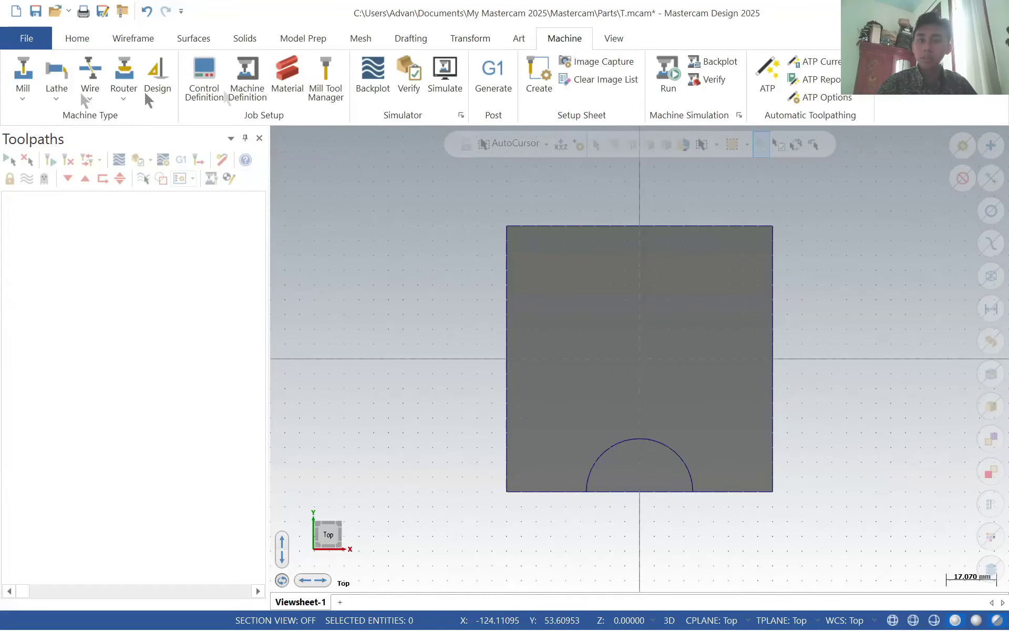
left_click(28, 97)
left_click(62, 125)
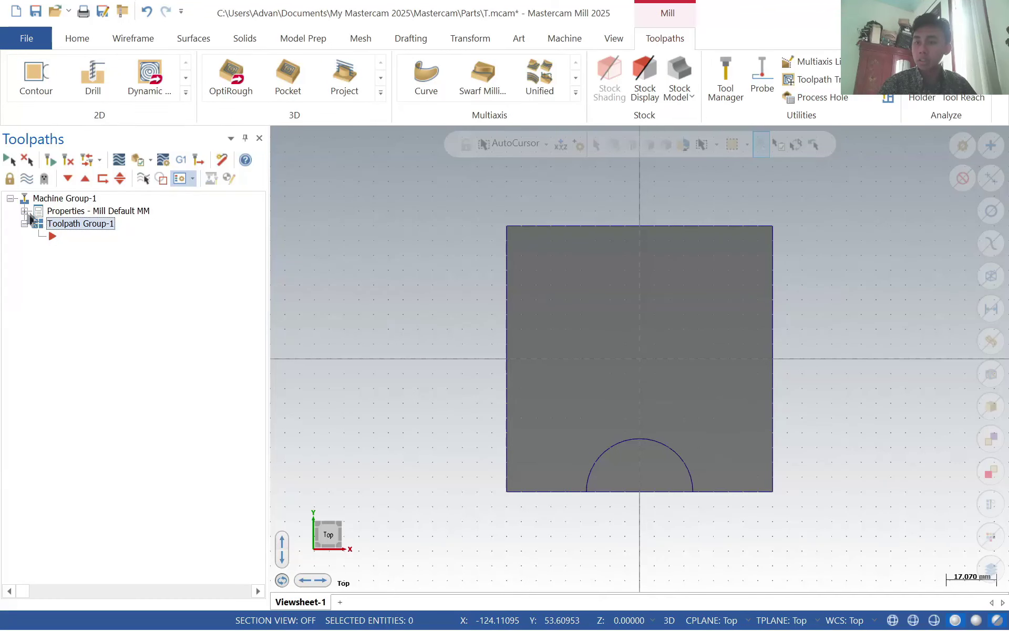
- Define a rectangular stock around all geometry, 90 by 90 by 30 mm, in the machine group's stock setup
left_click(24, 210)
double_click(86, 250)
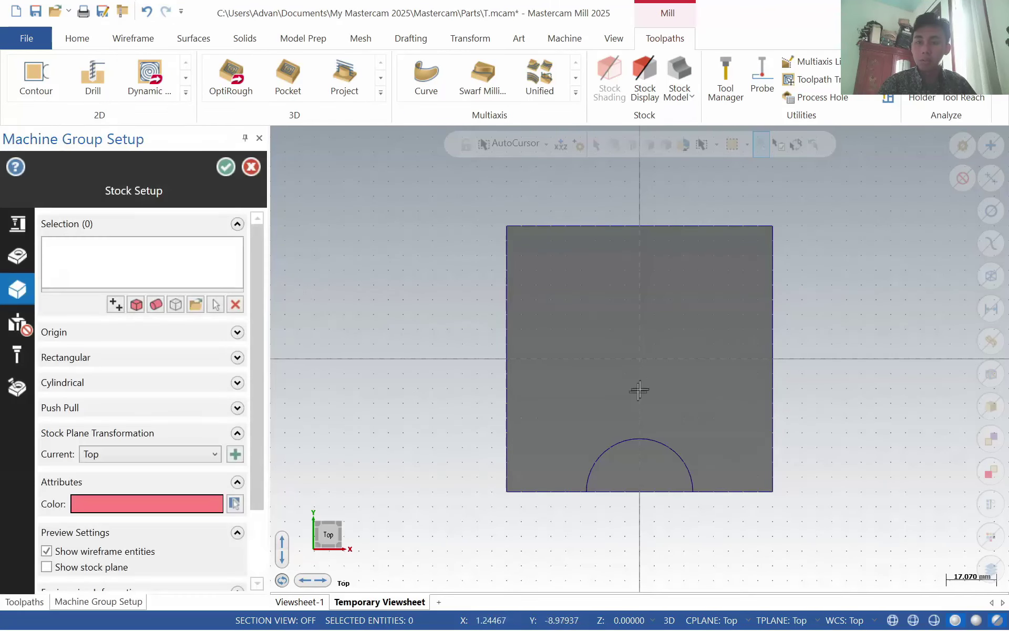
left_click(145, 310)
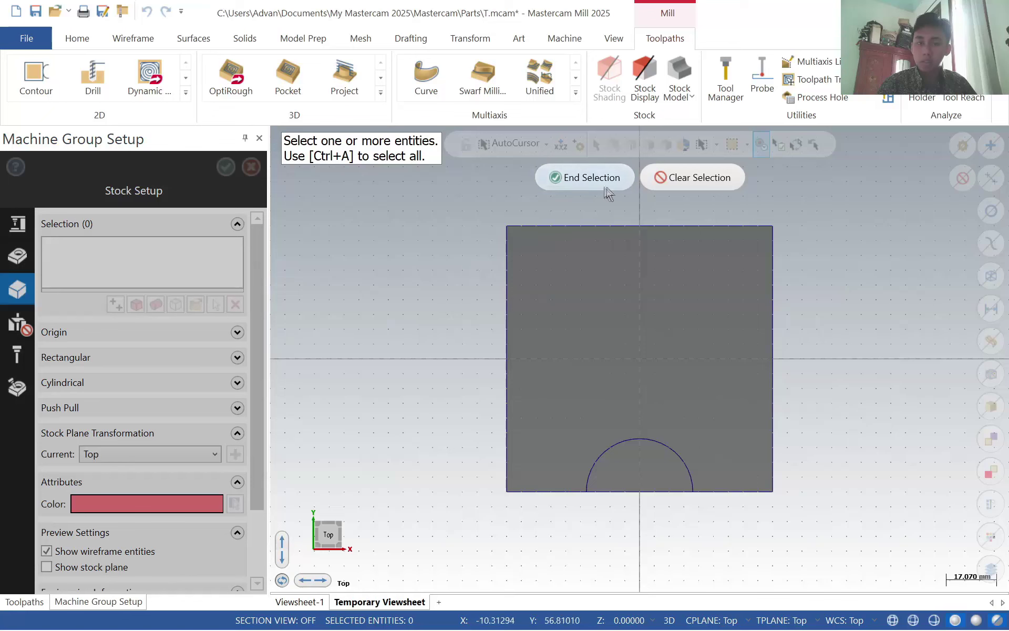
left_click(562, 177)
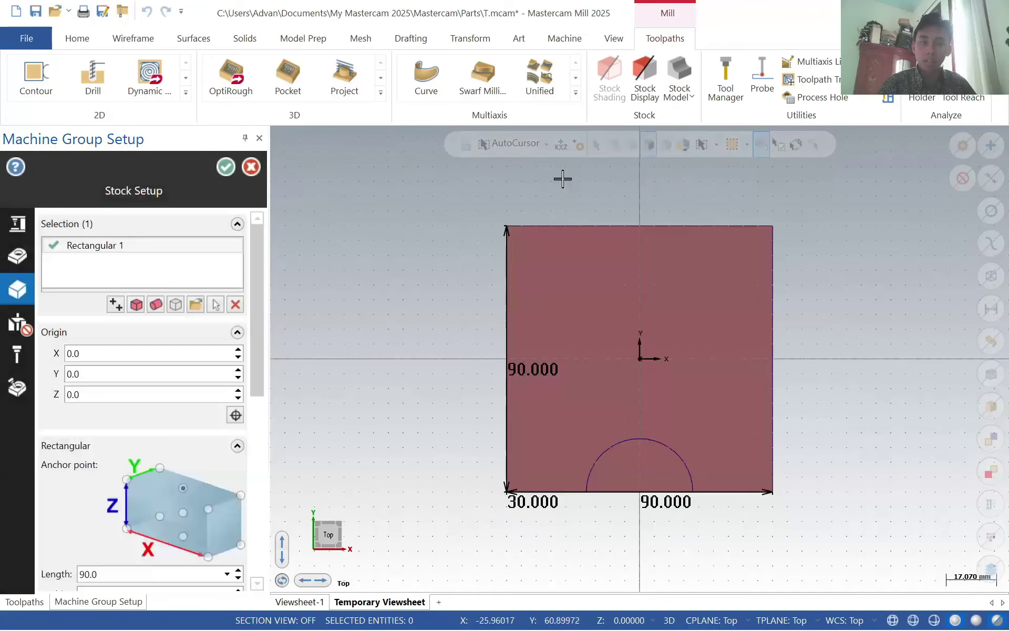
left_click(225, 167)
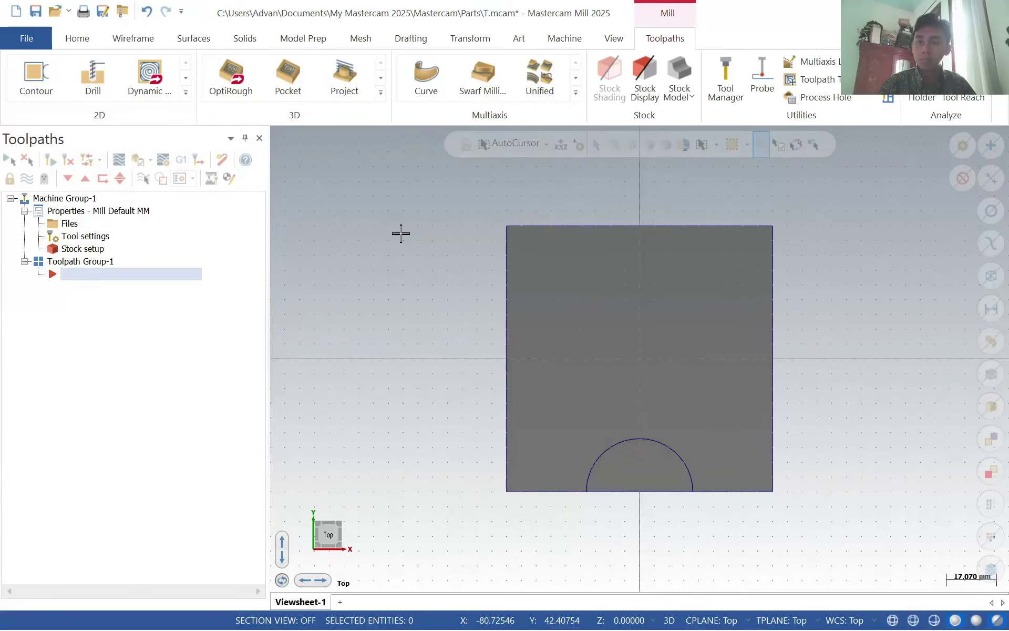
- Start a Swept 2D toolpath and chain the small semicircle on the front face as the across contour
left_click(186, 79)
left_click(186, 93)
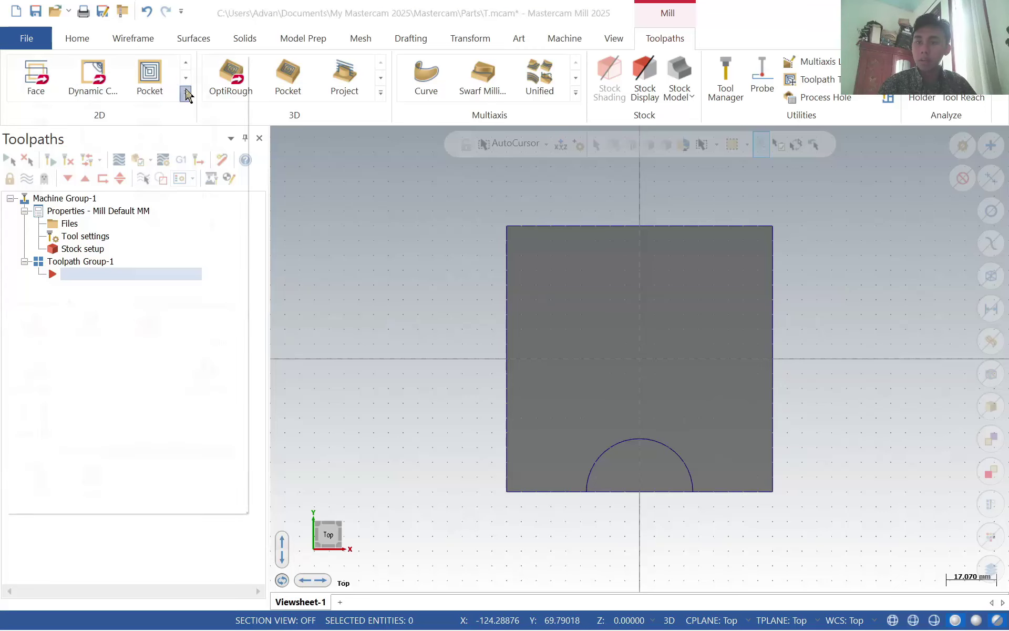
left_click(100, 234)
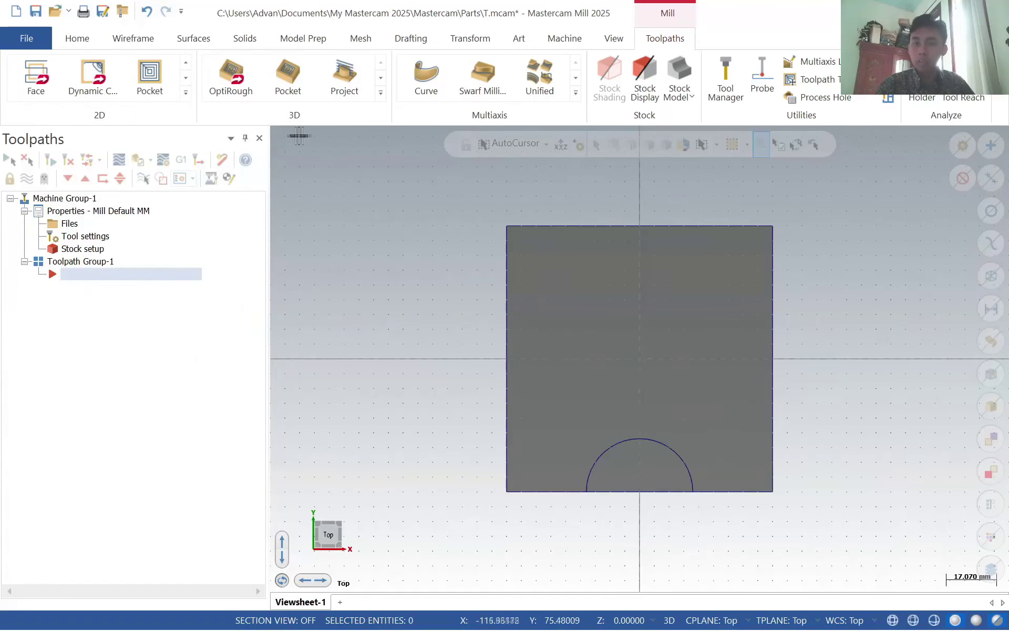
left_click(186, 93)
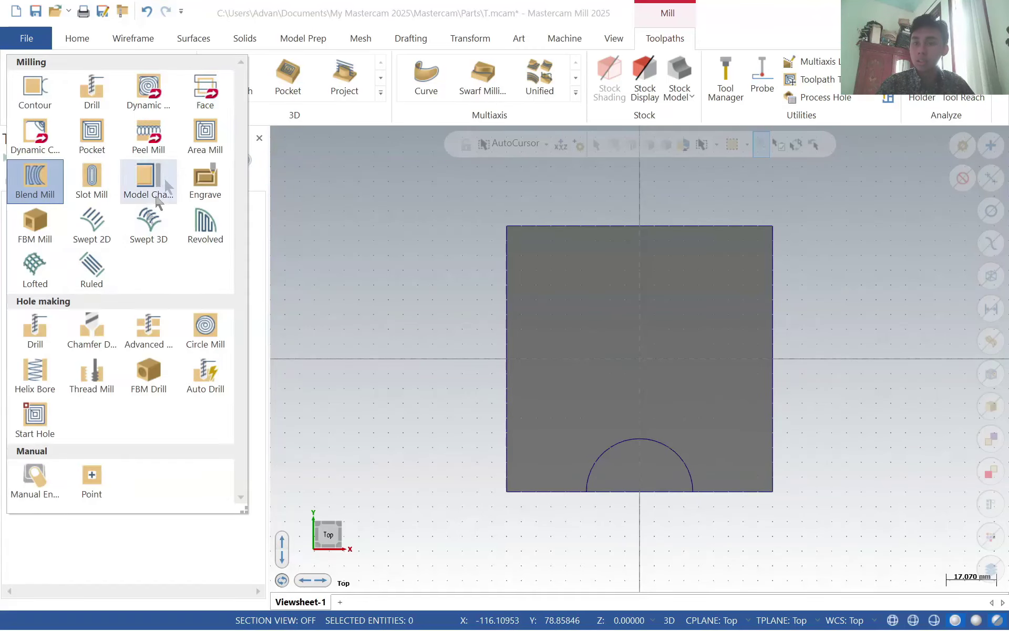
left_click(95, 246)
middle_click_drag(430, 378, 414, 278)
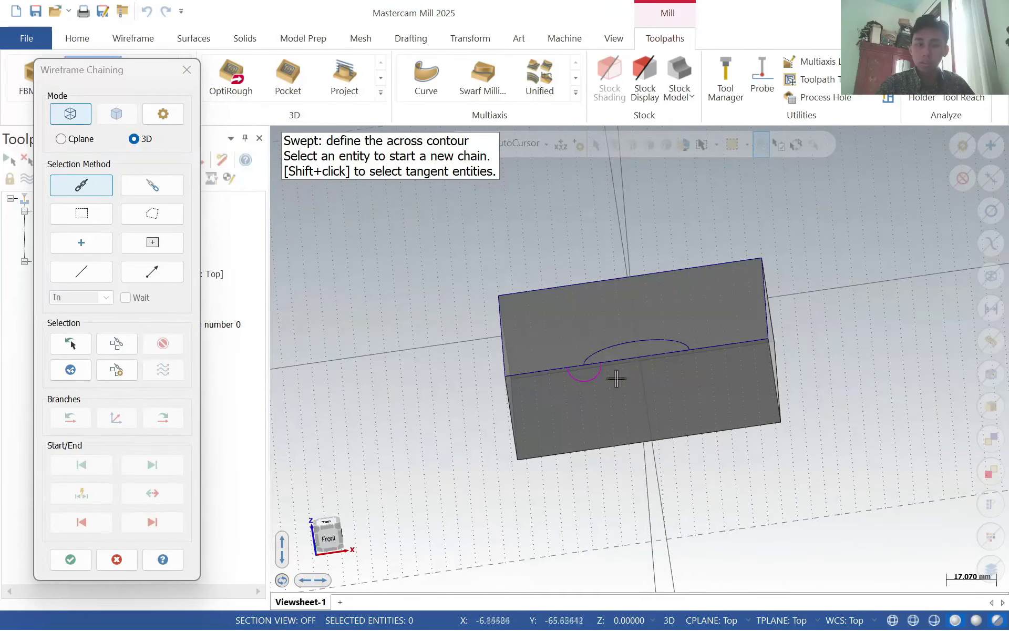
scroll(617, 377, "up", 6)
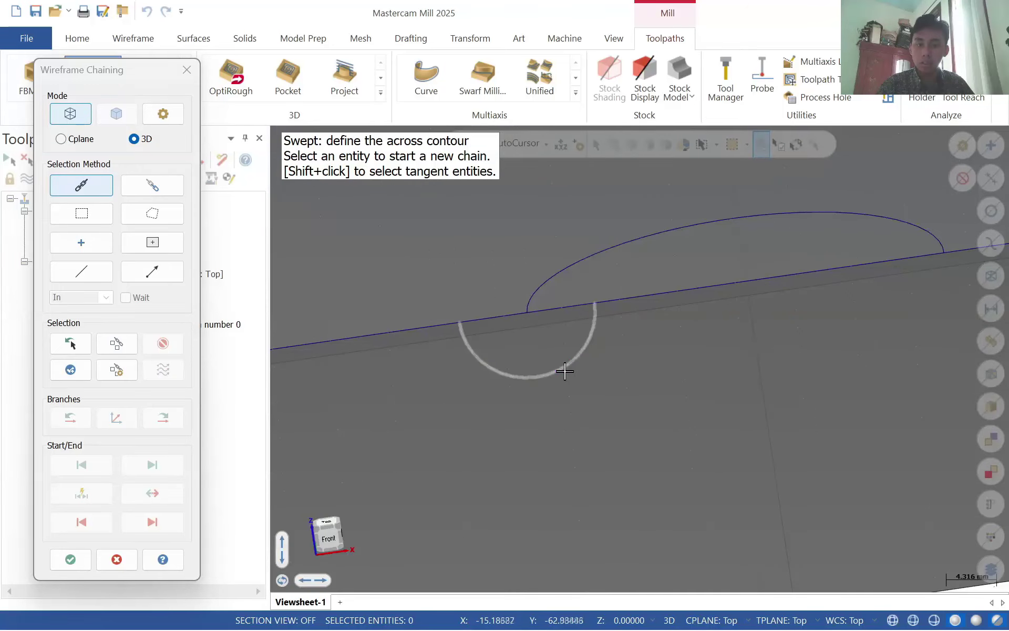
left_click(564, 371)
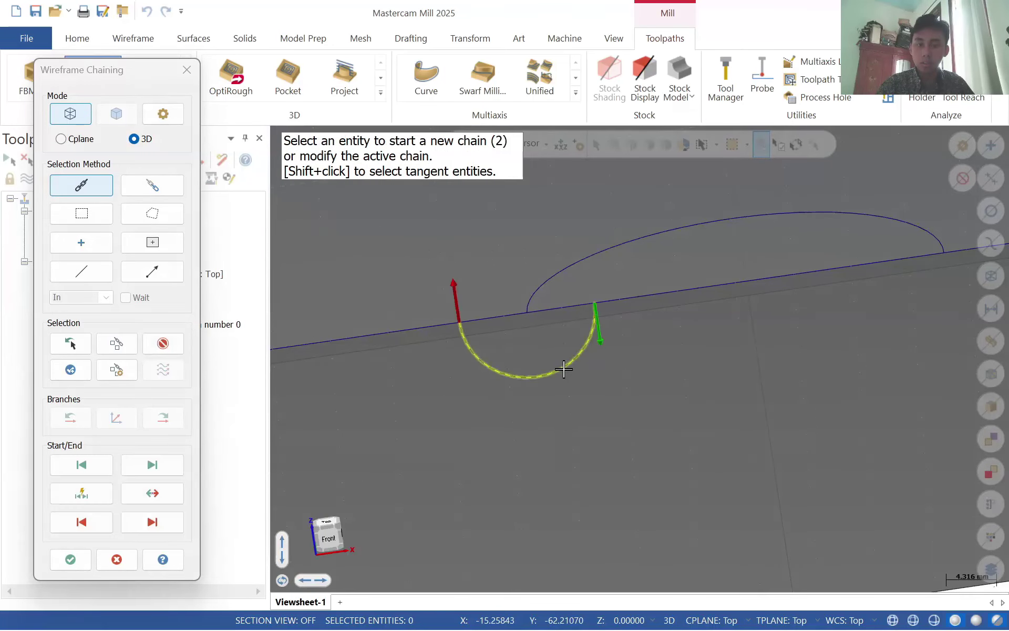
left_click(71, 370)
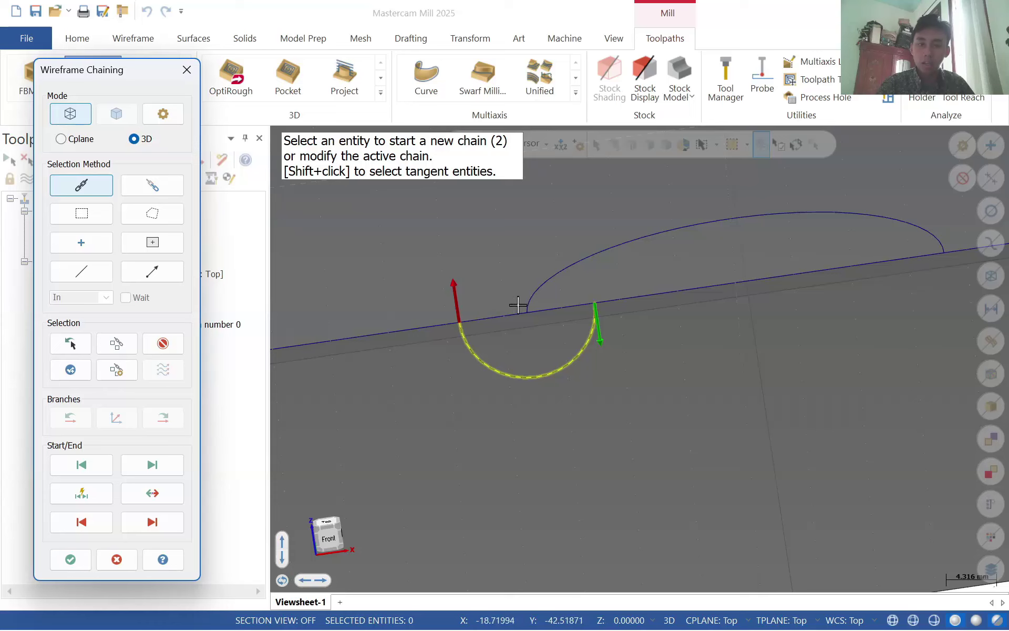
- Chain the large semicircle on the block's upper face as the along contour and pick its left endpoint as the contours' intersection point
left_click(536, 295)
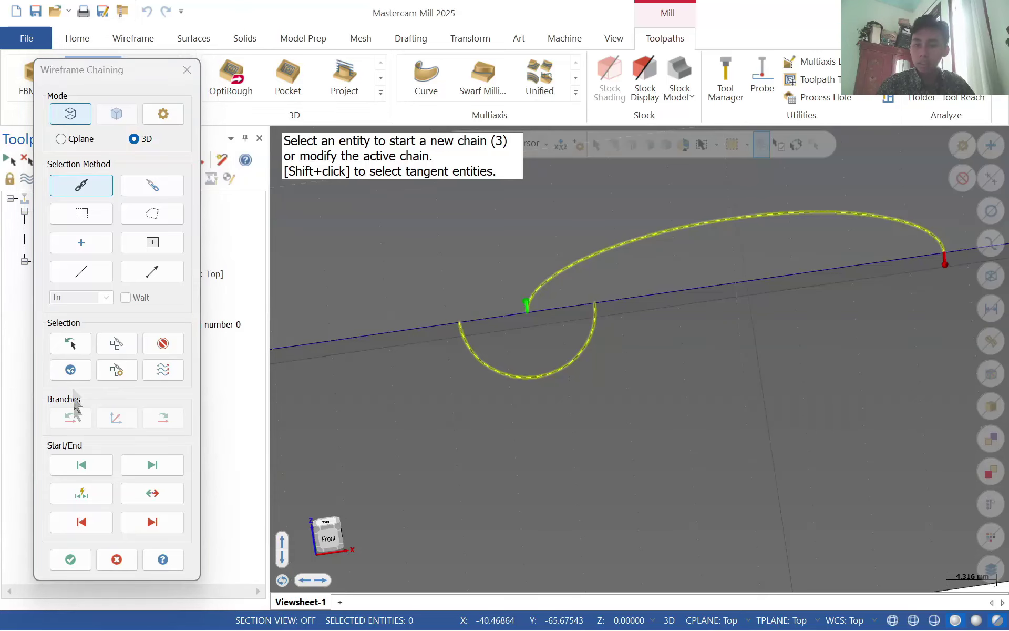
left_click(70, 370)
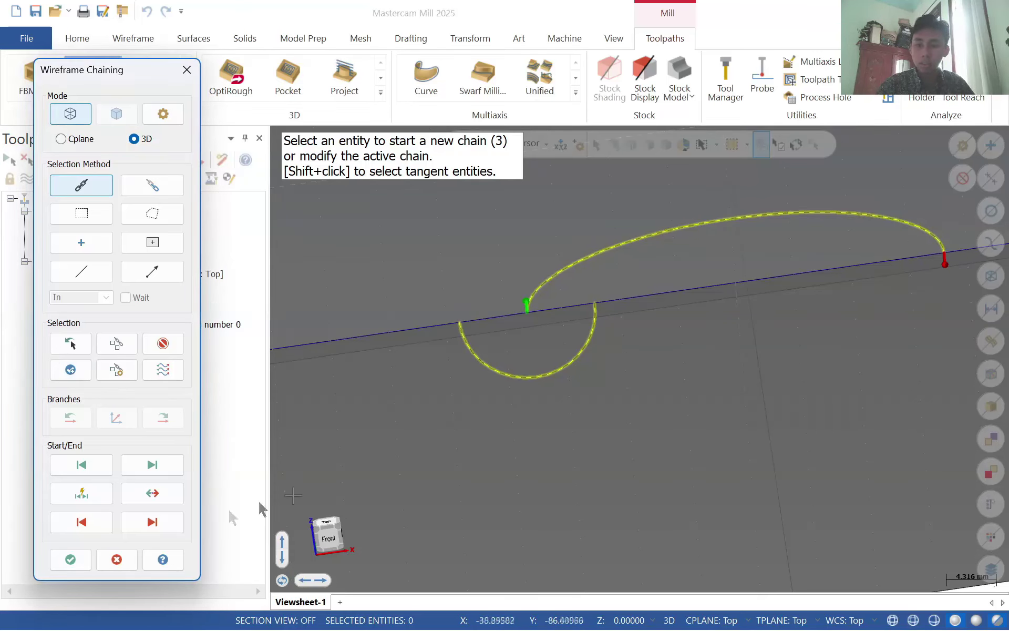
left_click(71, 560)
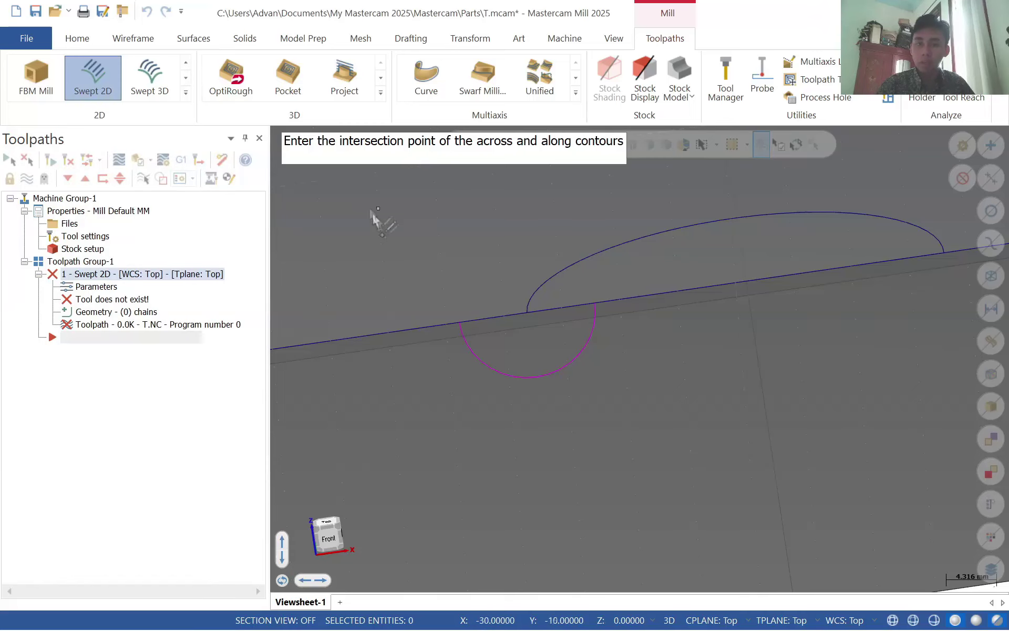
left_click(527, 312)
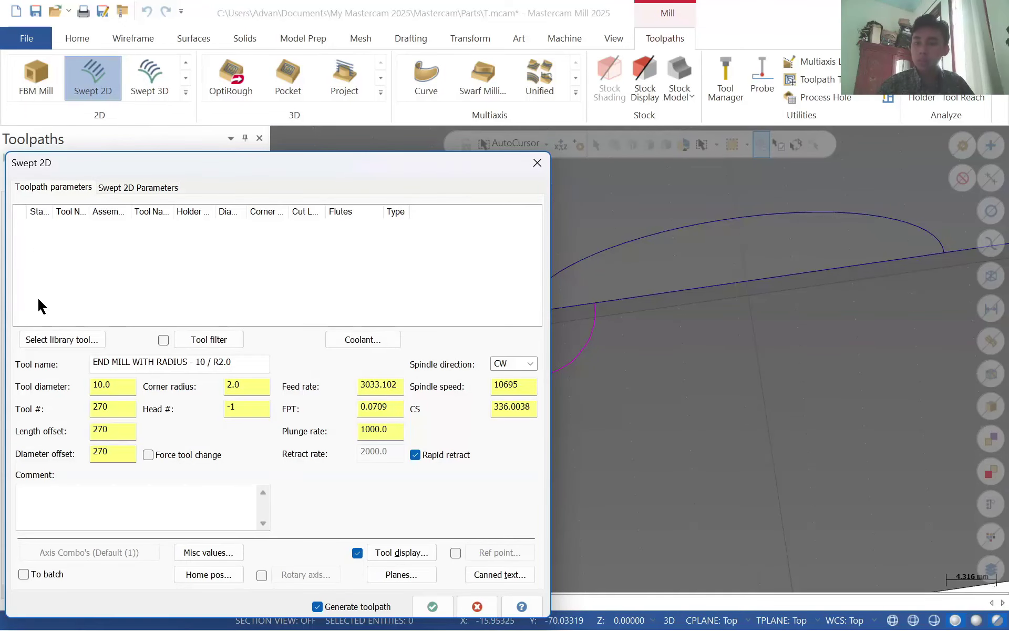
- Assign the 3 mm ball-nose end mill, tool 233, from the tool library to the Swept 2D toolpath
left_click(80, 344)
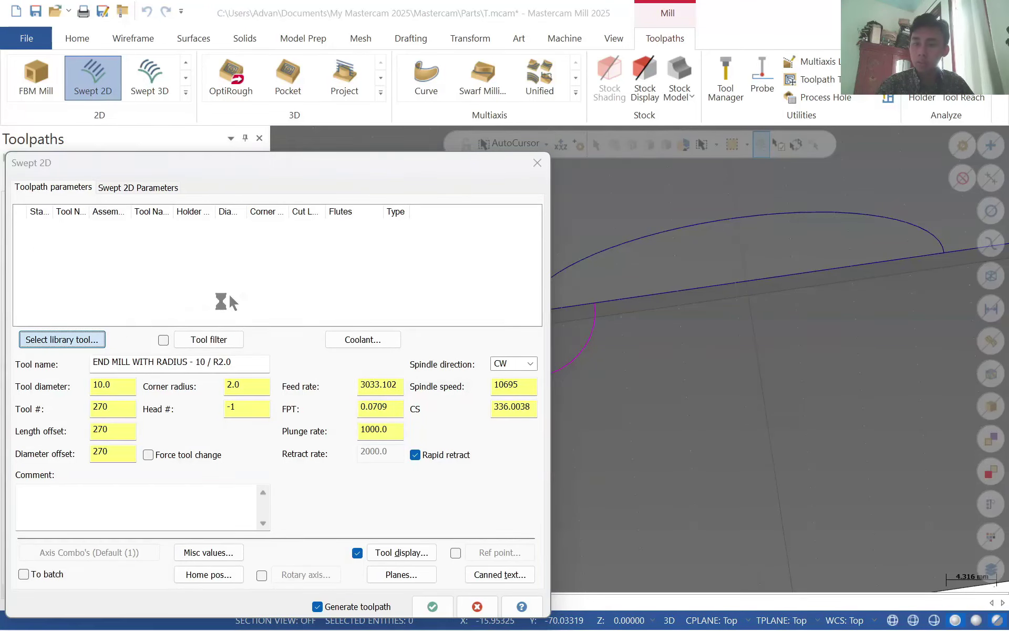
left_click_drag(427, 249, 437, 502)
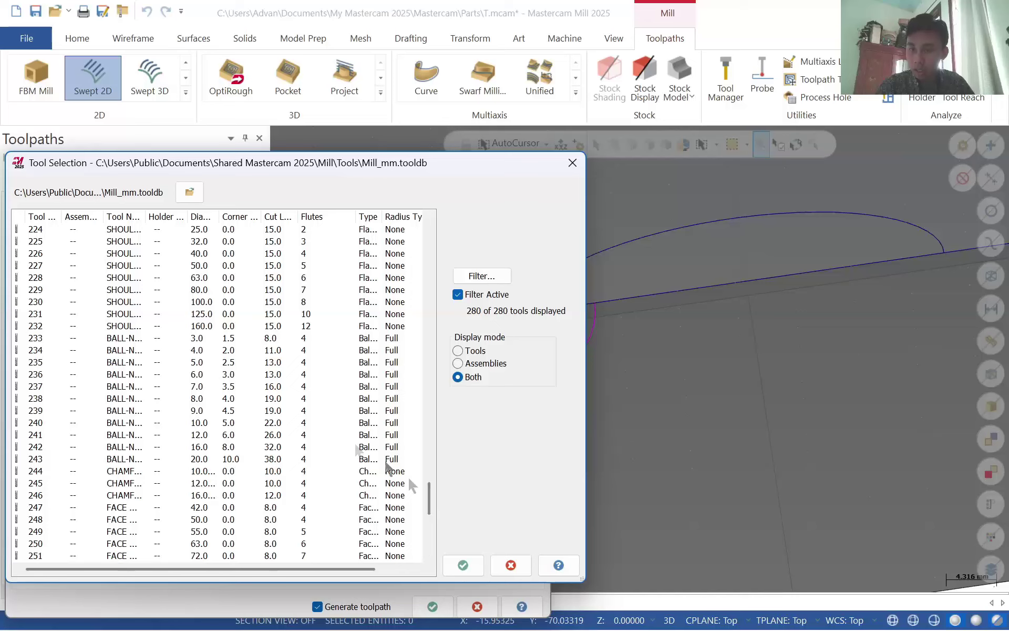
left_click(120, 341)
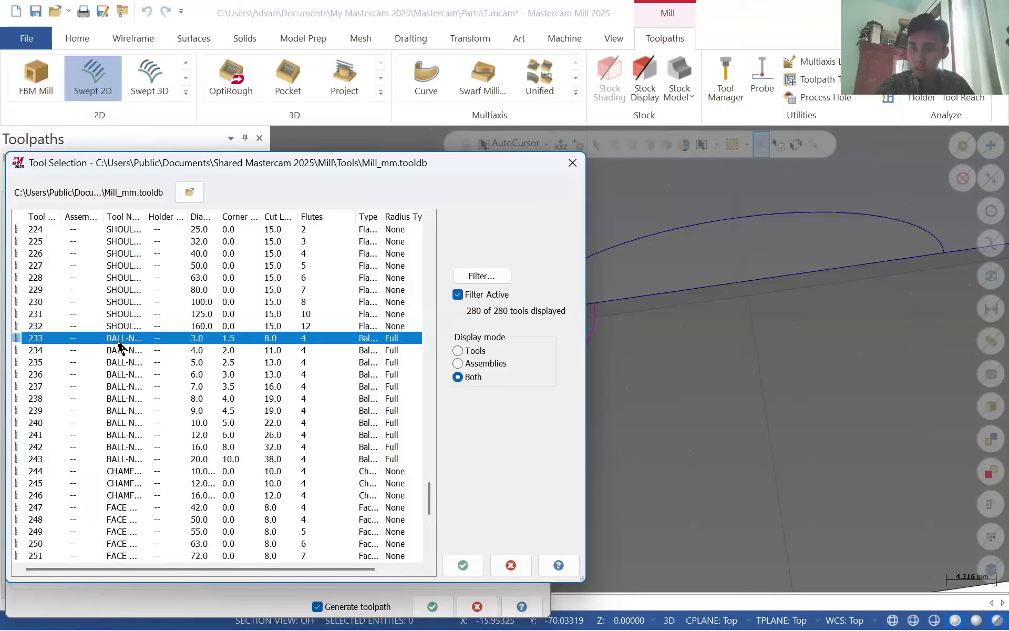
mouse_move(144, 217)
left_mouse_down()
mouse_move(210, 221)
mouse_move(176, 229)
mouse_move(207, 235)
mouse_move(162, 224)
left_mouse_up()
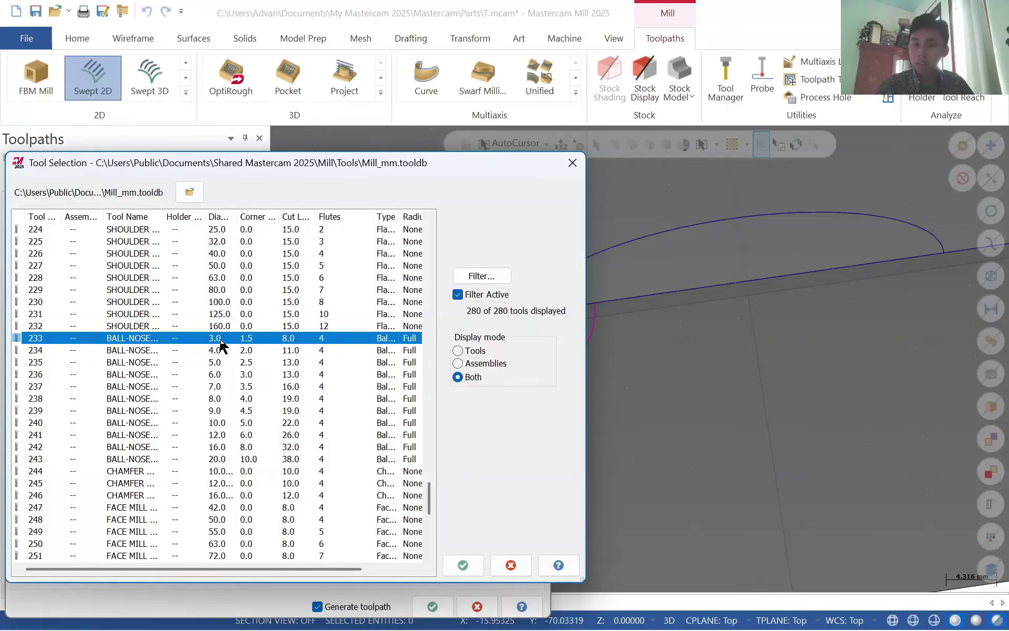
left_click(470, 566)
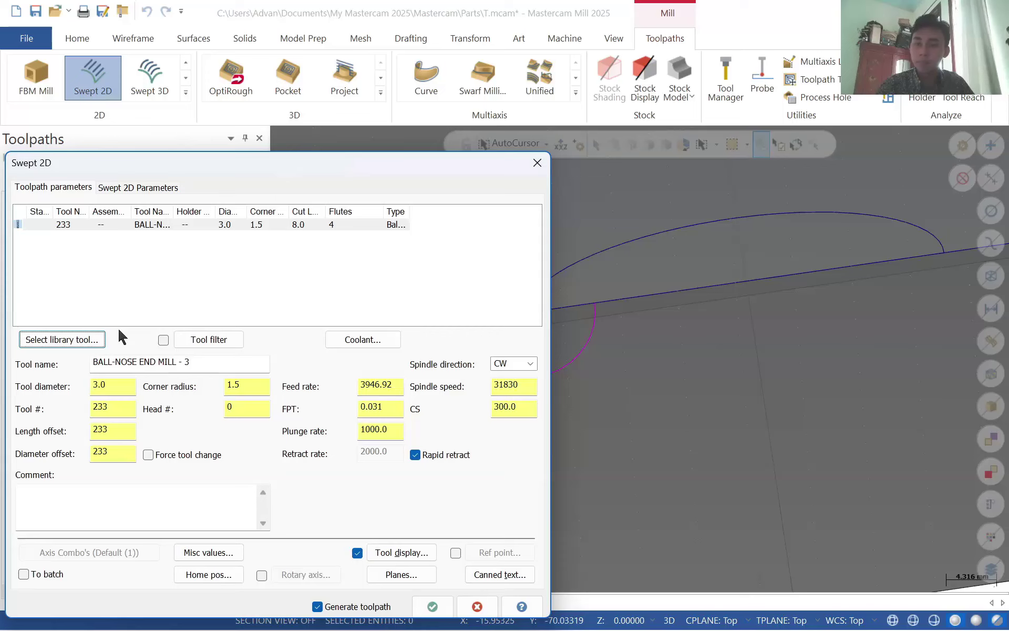
- Edit the across cut distance in the Swept 2D parameters, keep the zigzag cutting method, and generate the toolpath
left_click(135, 188)
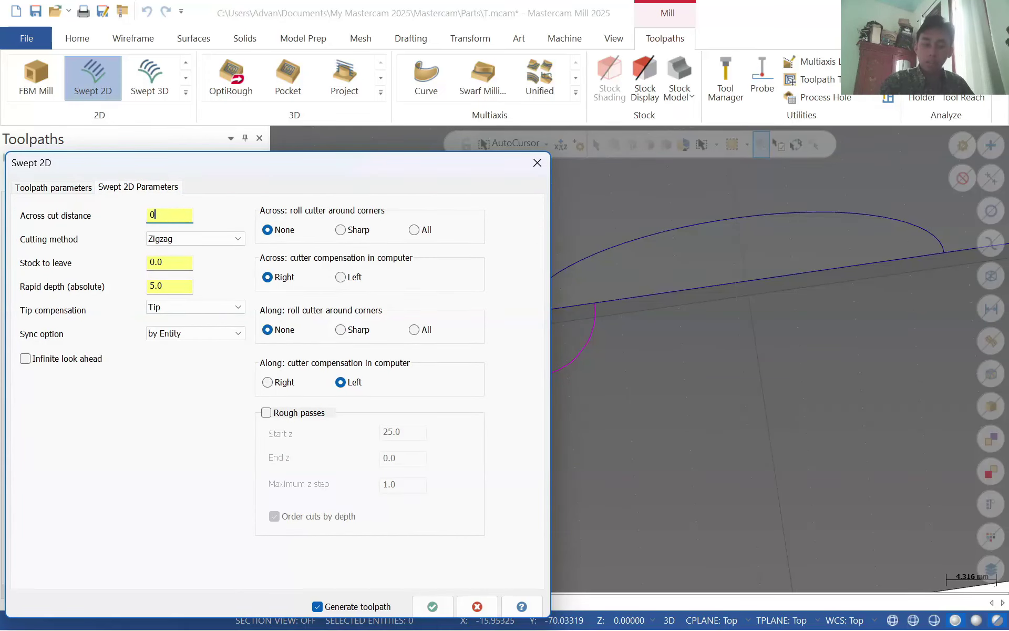
left_click(432, 606)
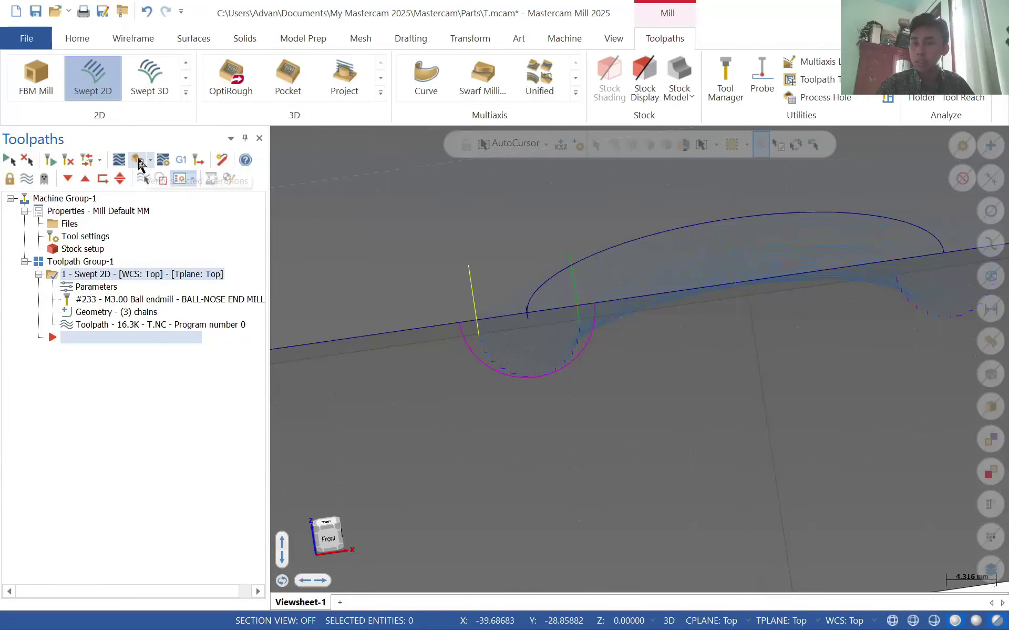
- Verify the Swept 2D operation in Mastercam Simulator by playing the cutting simulation at a slightly higher speed
left_click(139, 164)
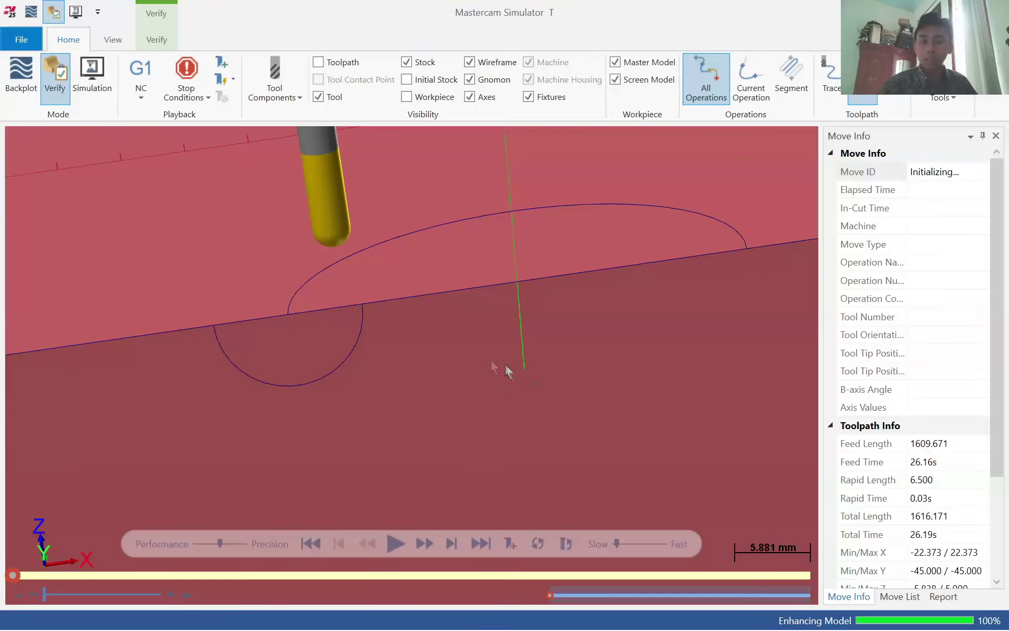
scroll(370, 322, "down", 7)
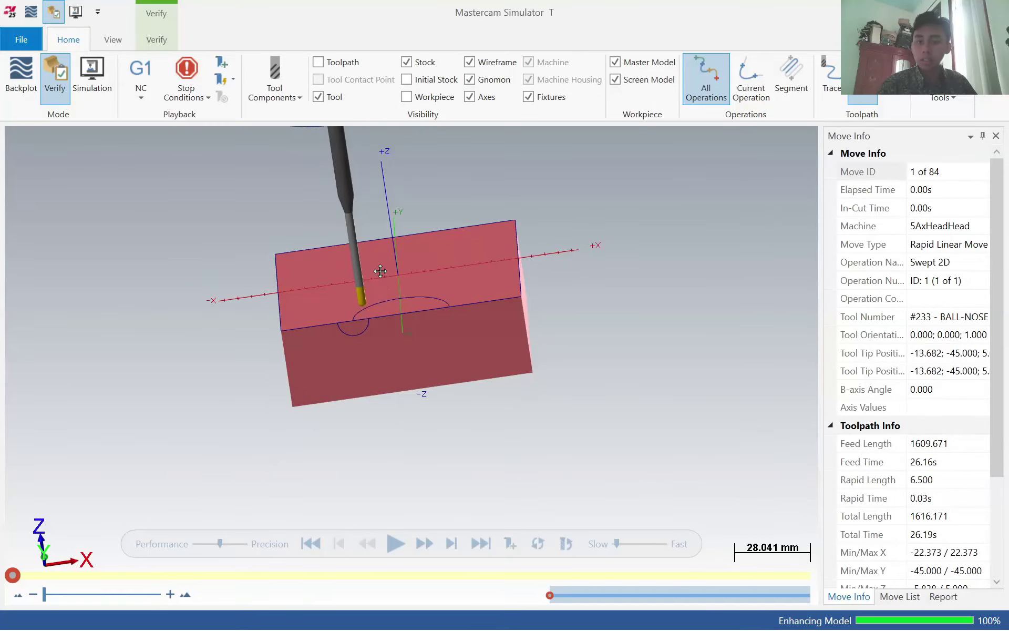
middle_click_drag(380, 271, 372, 284)
left_click(396, 544)
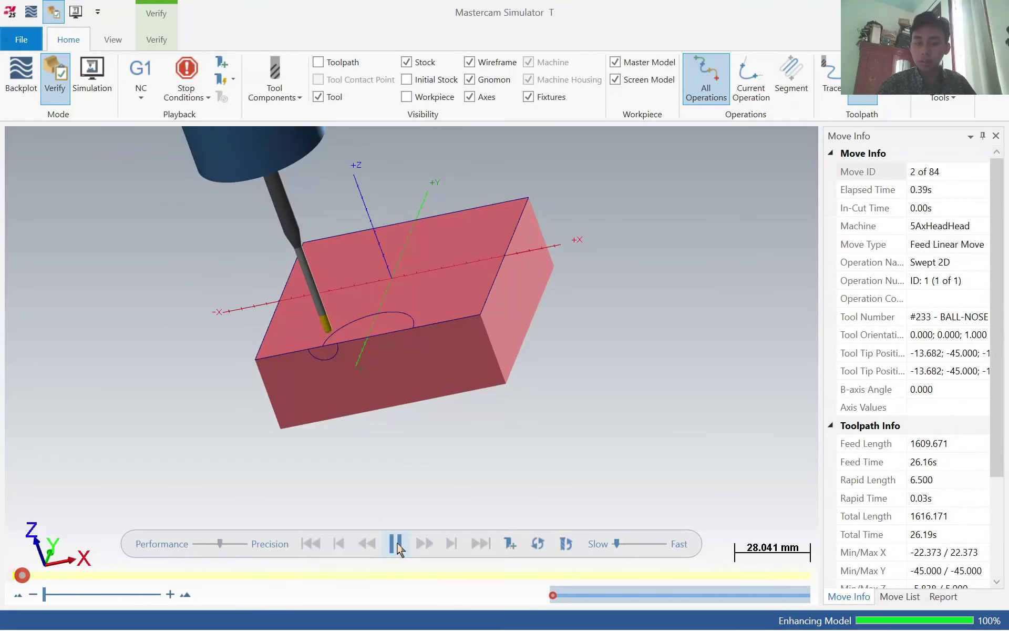
left_click(624, 545)
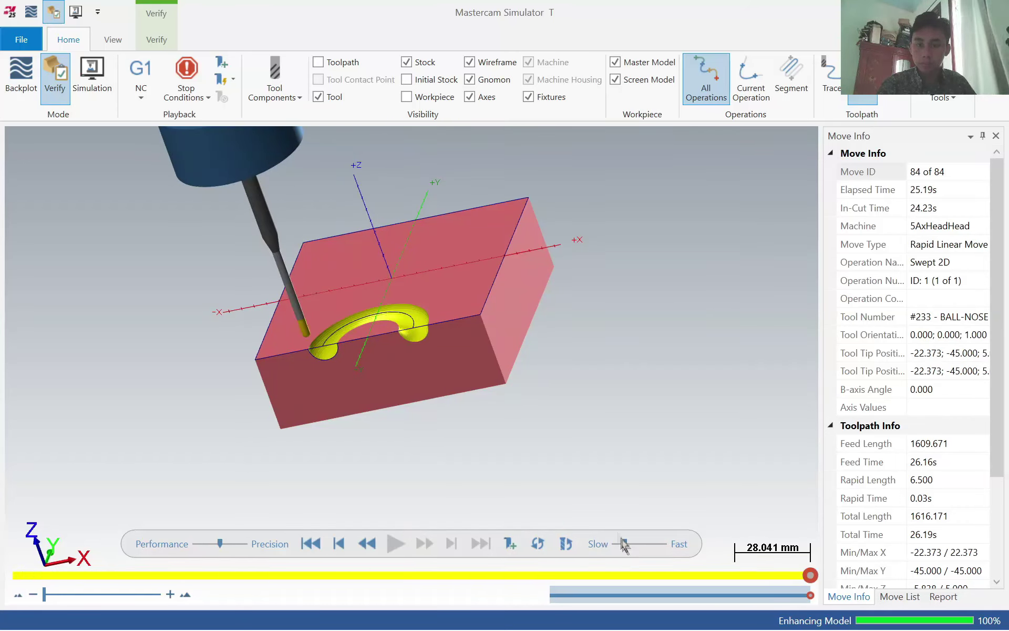
- Examine the machined semicircular groove and its two open ends from several angles, then close the simulator
middle_click_drag(562, 484, 573, 463)
middle_click_drag(443, 357, 383, 286)
scroll(360, 302, "up", 6)
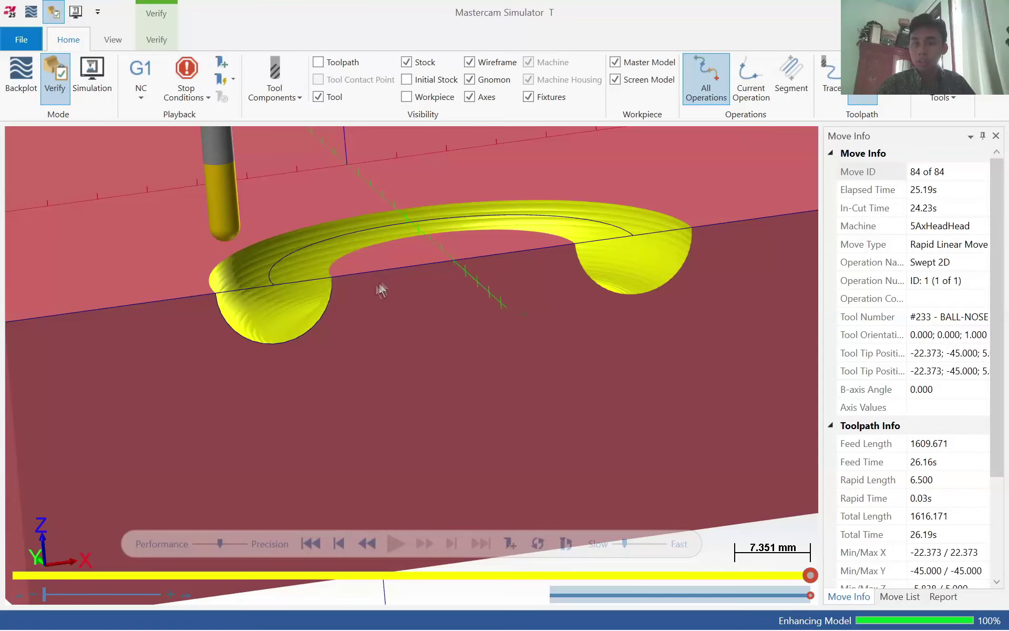
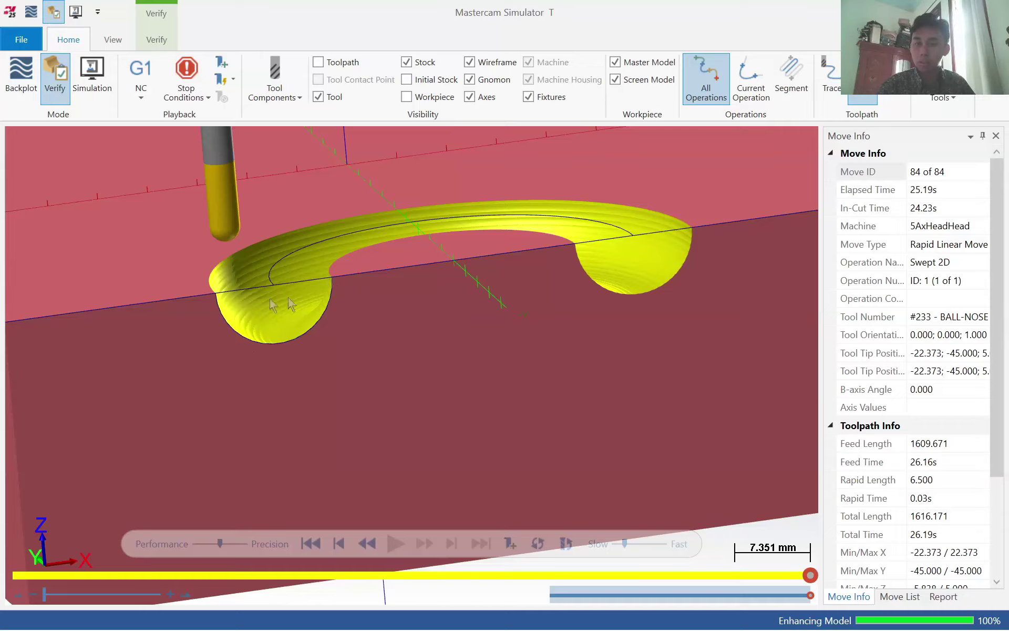
mouse_move(339, 326)
middle_mouse_down()
mouse_move(331, 322)
mouse_move(331, 338)
mouse_move(348, 342)
mouse_move(343, 329)
mouse_move(336, 342)
middle_mouse_up()
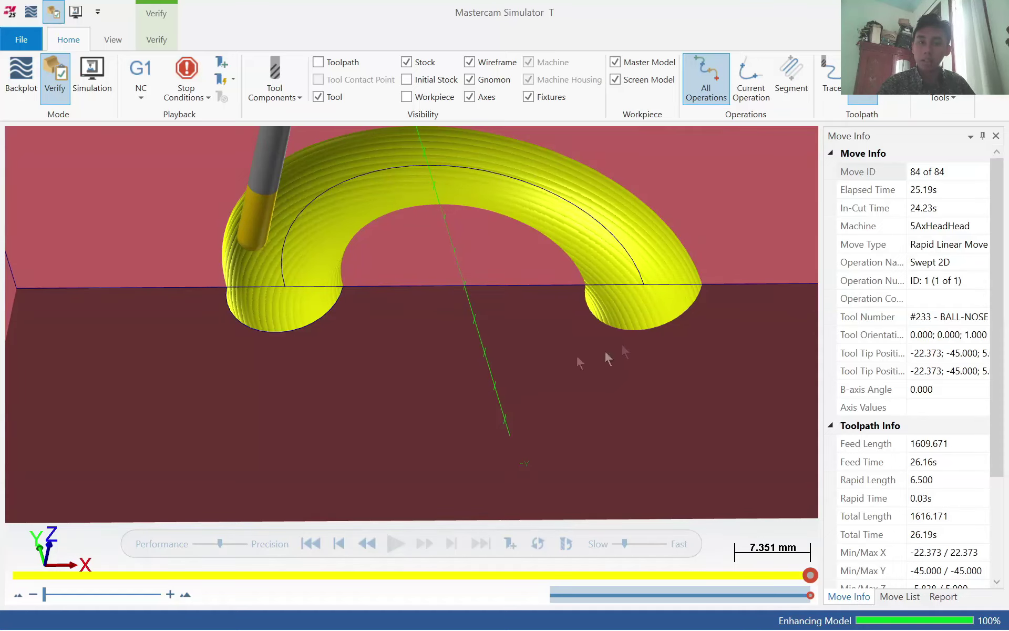
middle_click_drag(607, 357, 309, 292)
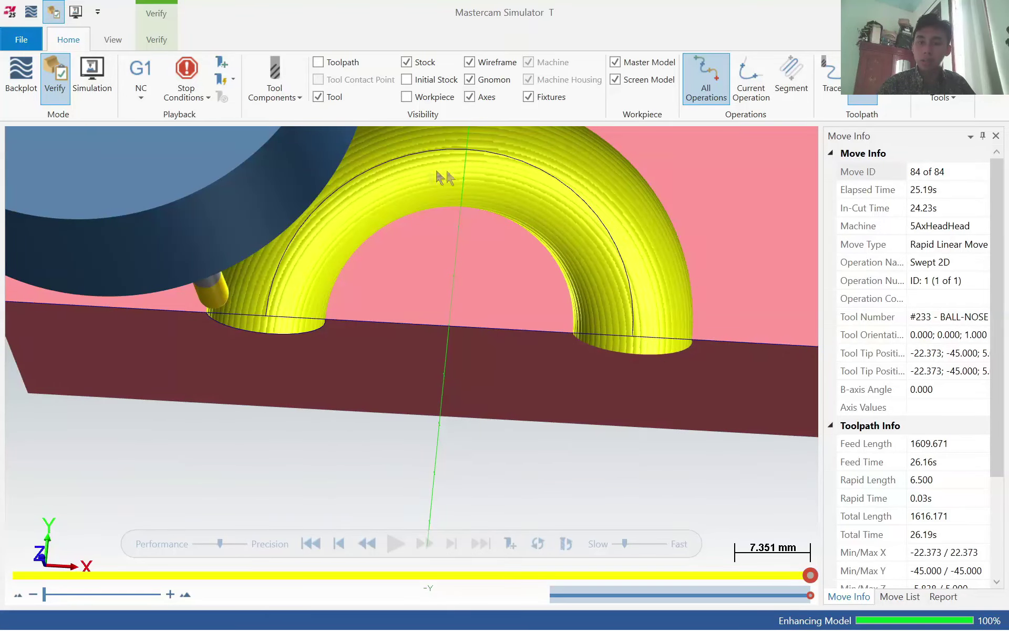
middle_click_drag(421, 175, 269, 243)
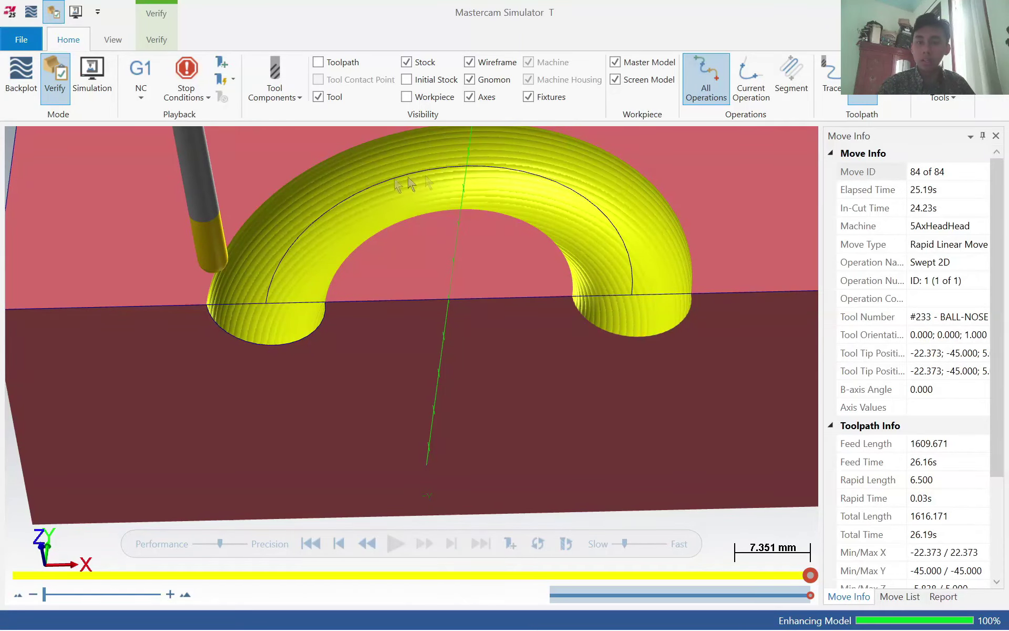
middle_click_drag(619, 312, 420, 284)
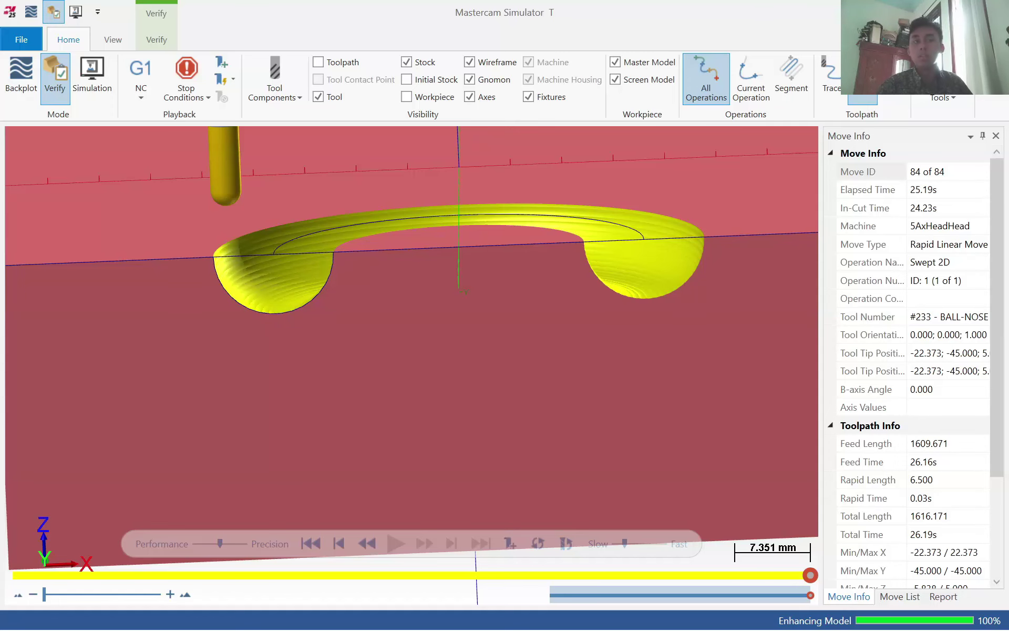
left_click(994, 11)
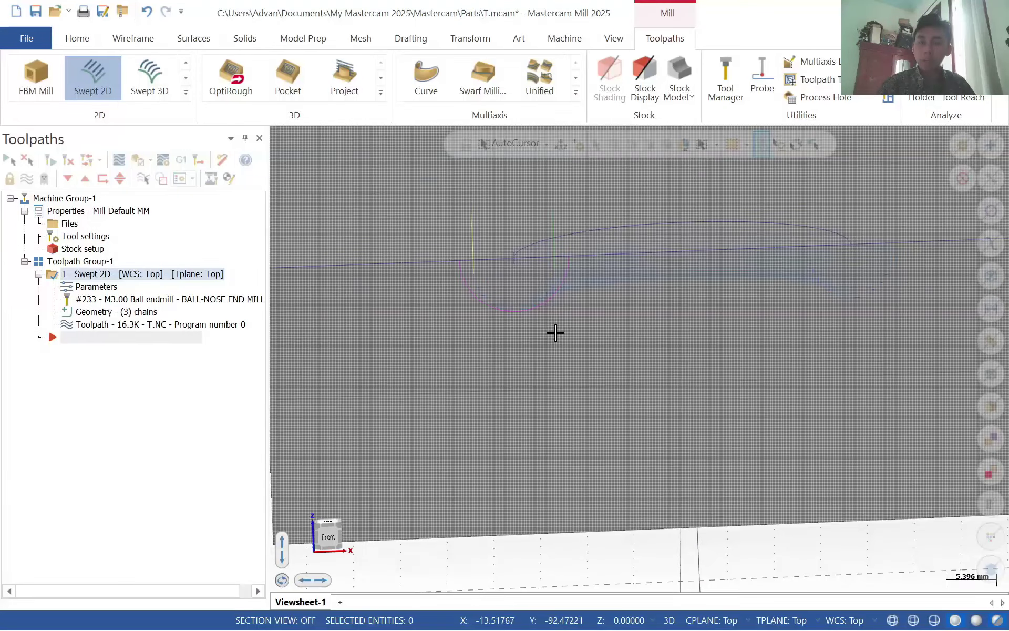
- In a new empty part, draw a 120 x 90 mm rectangle anchored by its center on the origin
key("alt+Tab")
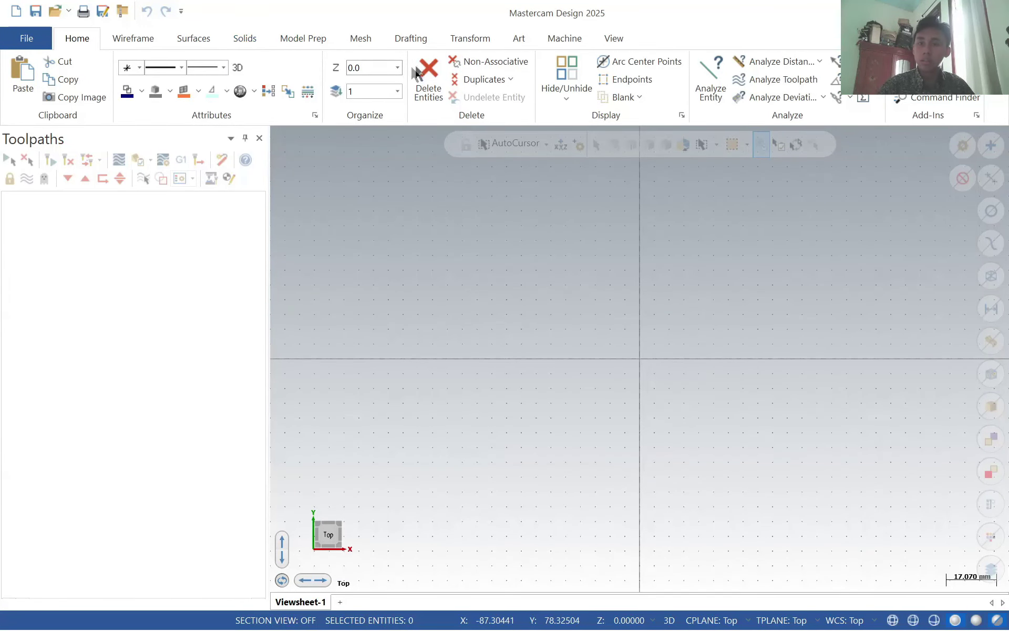
left_click(127, 39)
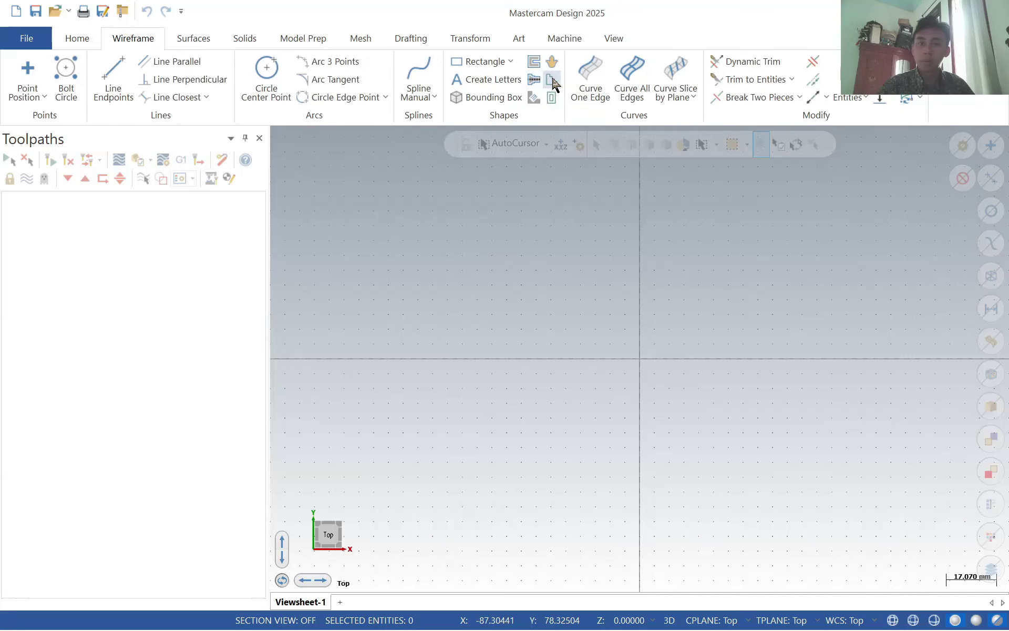
left_click(480, 62)
left_click(640, 358)
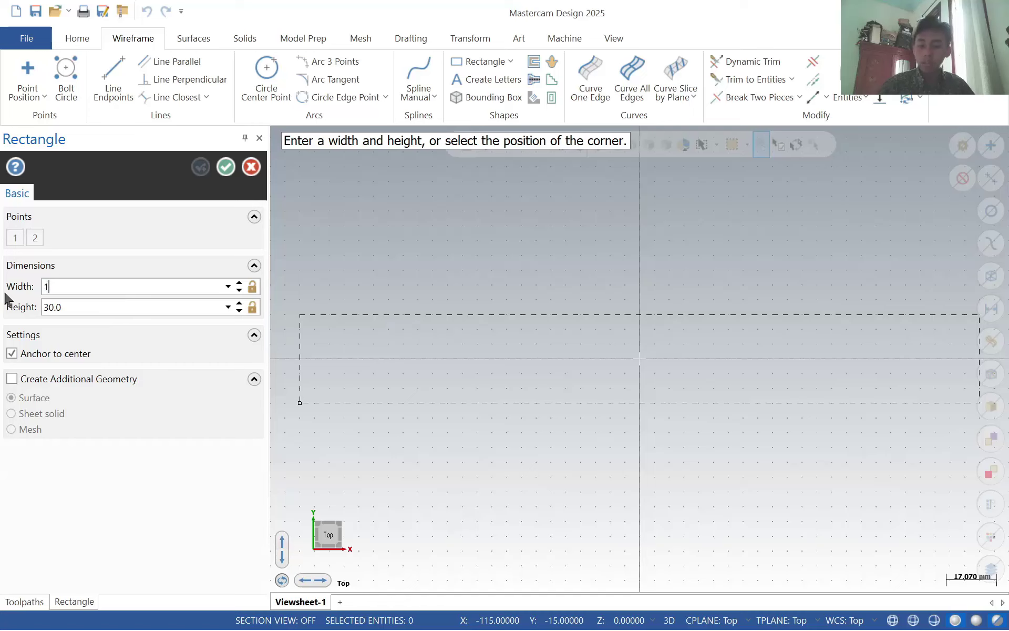
type("120")
key("Tab")
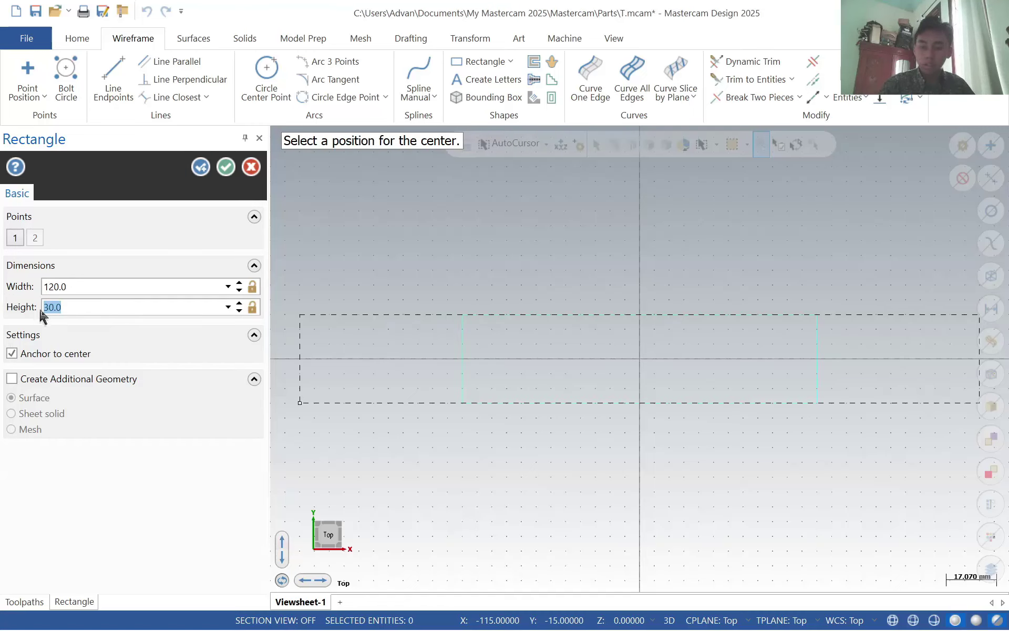
key("Return")
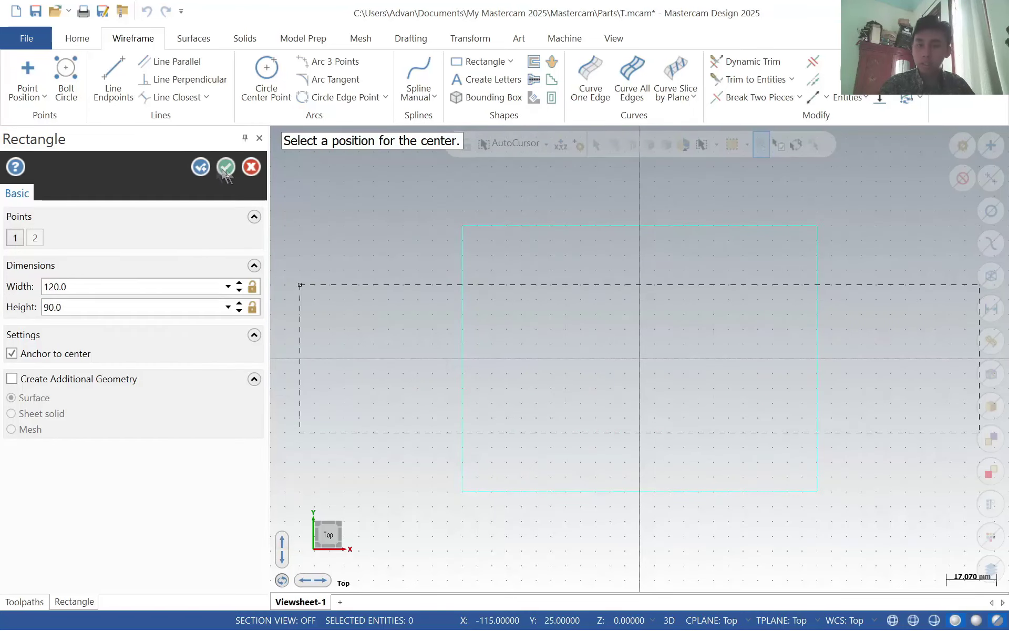
key("Return")
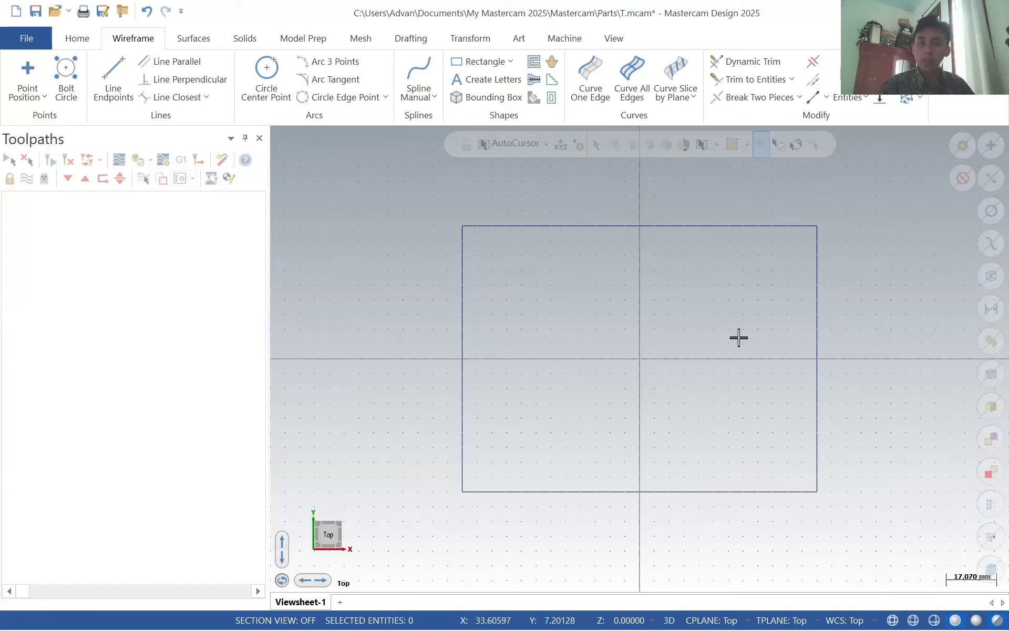
- Extrude the rectangle 30 mm downward as a new solid body
left_click(246, 39)
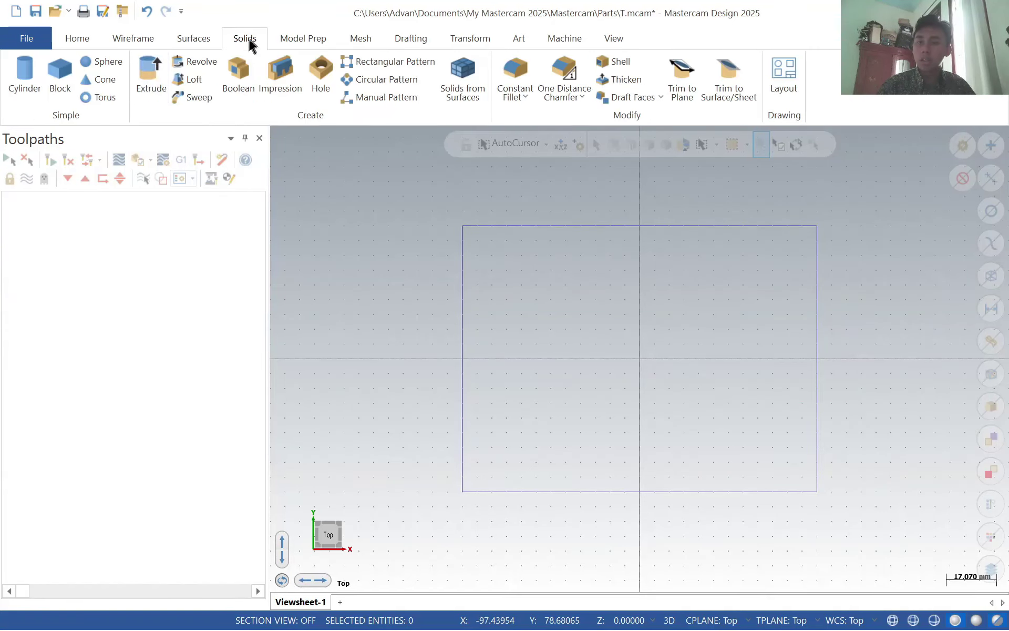
left_click(151, 73)
left_click(650, 492)
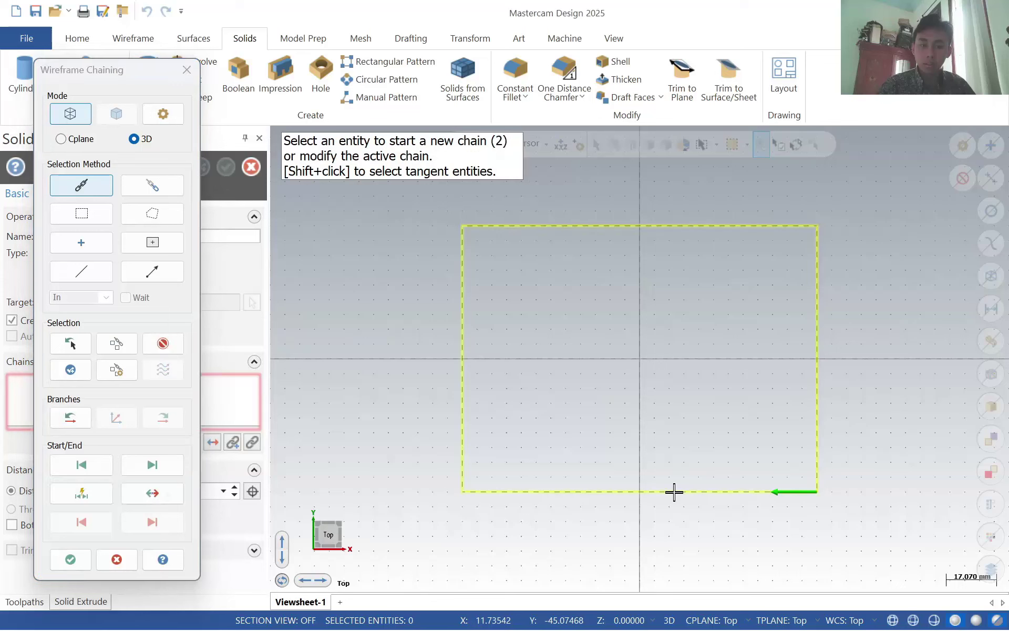
left_click(70, 555)
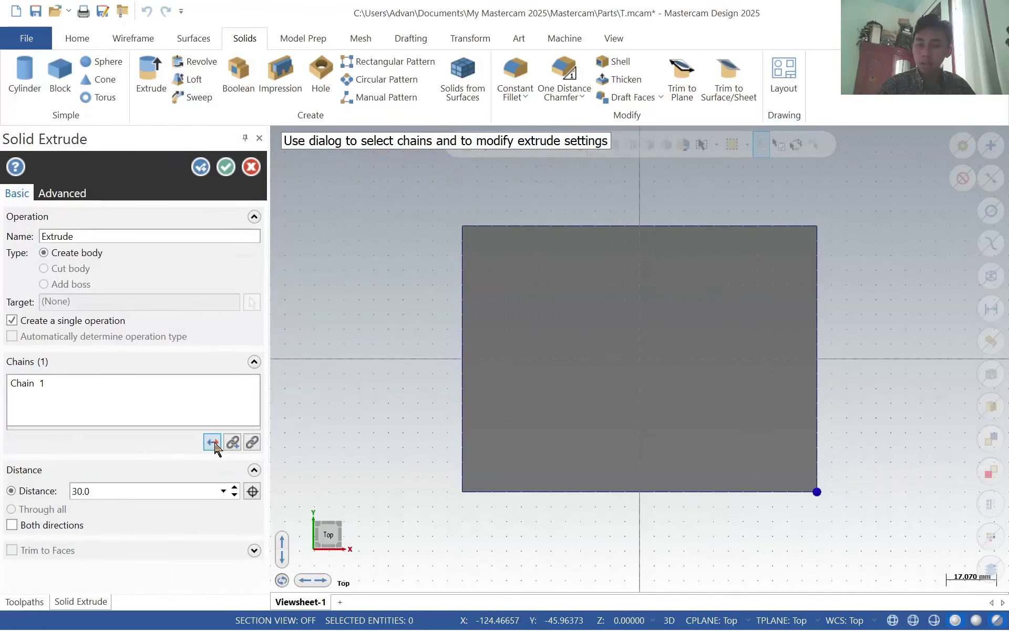
middle_click_drag(410, 405, 549, 327)
left_click(213, 442)
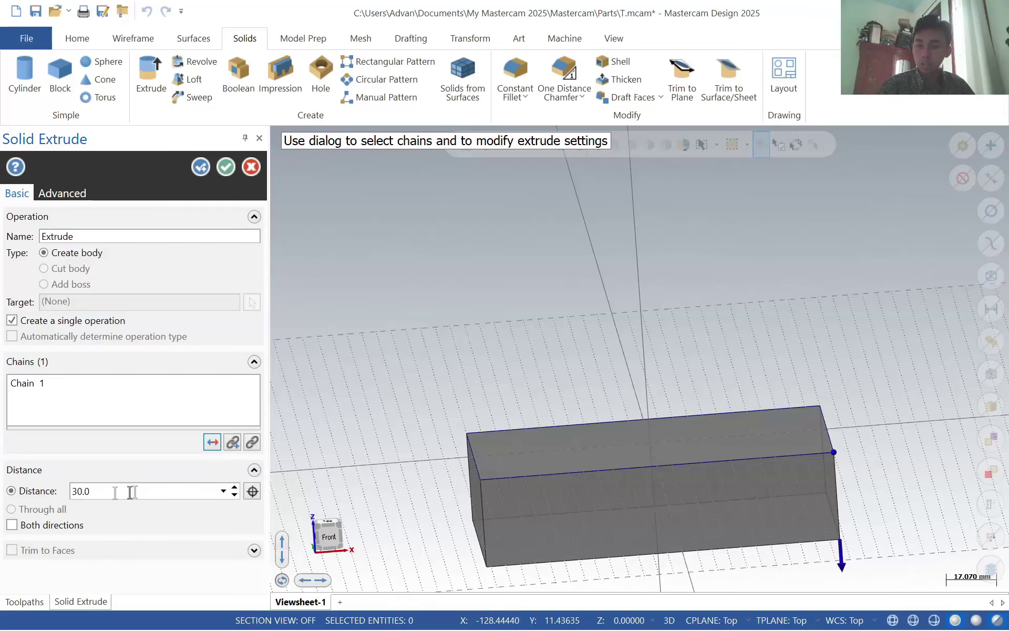
left_click(226, 166)
- Draw a 70 x 55 mm corner-anchored rectangle on the block's top face, starting at its front-right corner
left_click(331, 525)
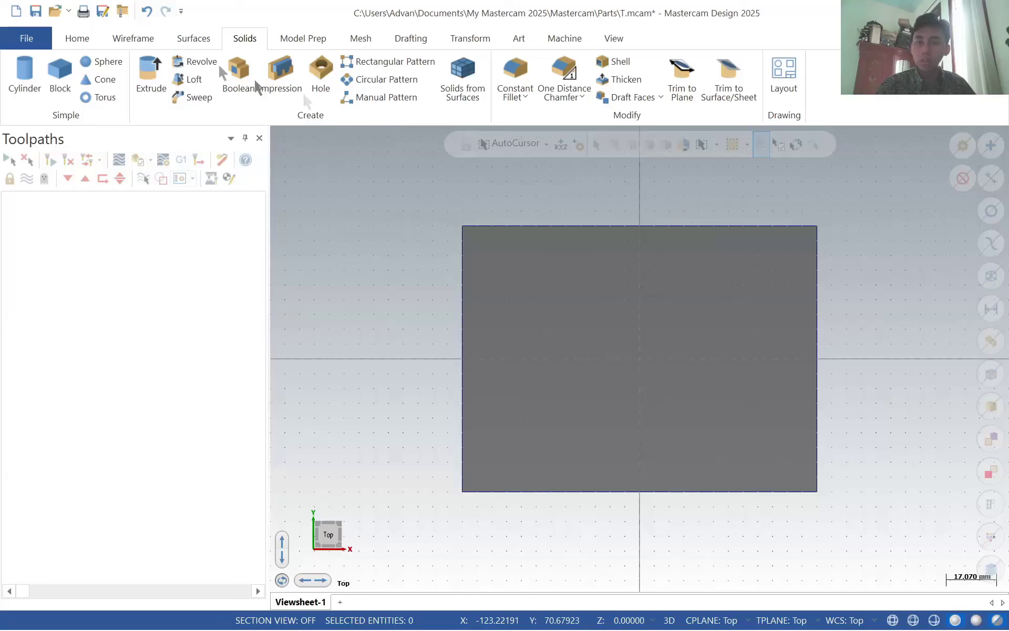
left_click(152, 37)
left_click(510, 62)
left_click(499, 86)
left_click(816, 490)
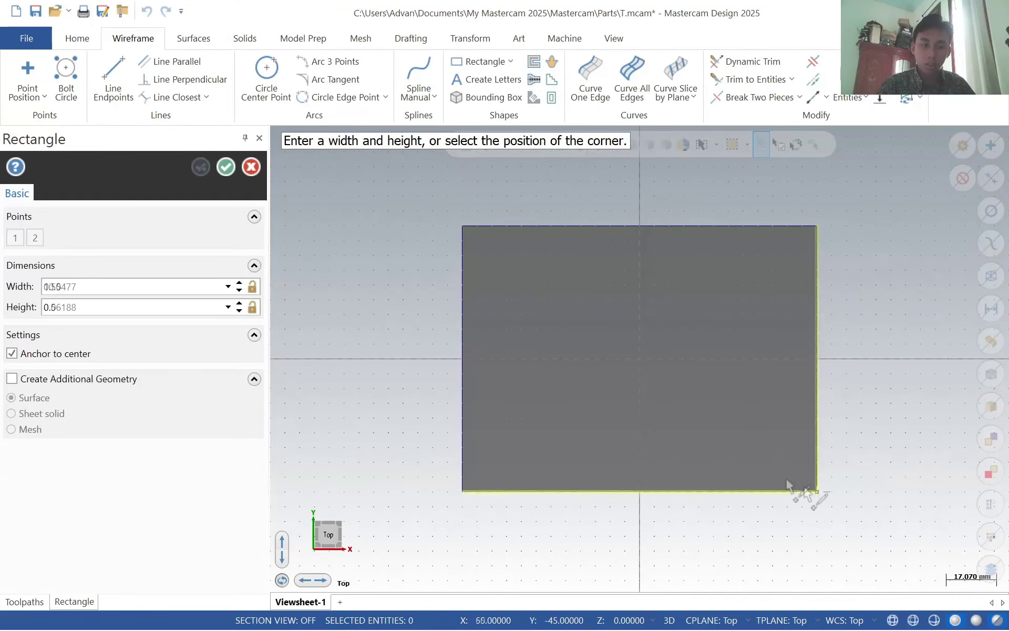
left_click(11, 353)
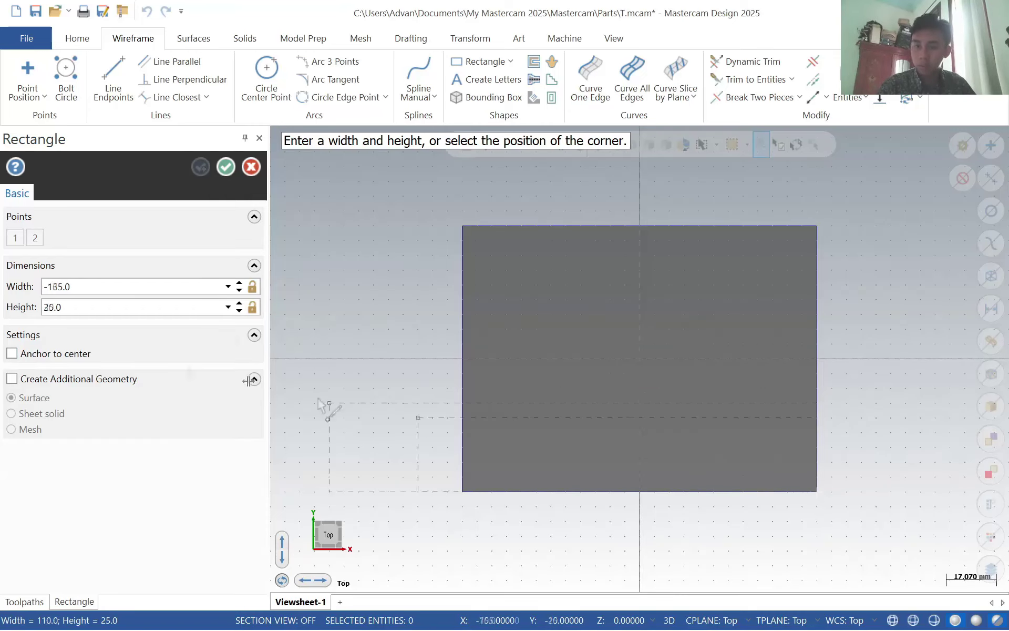
left_click(610, 329)
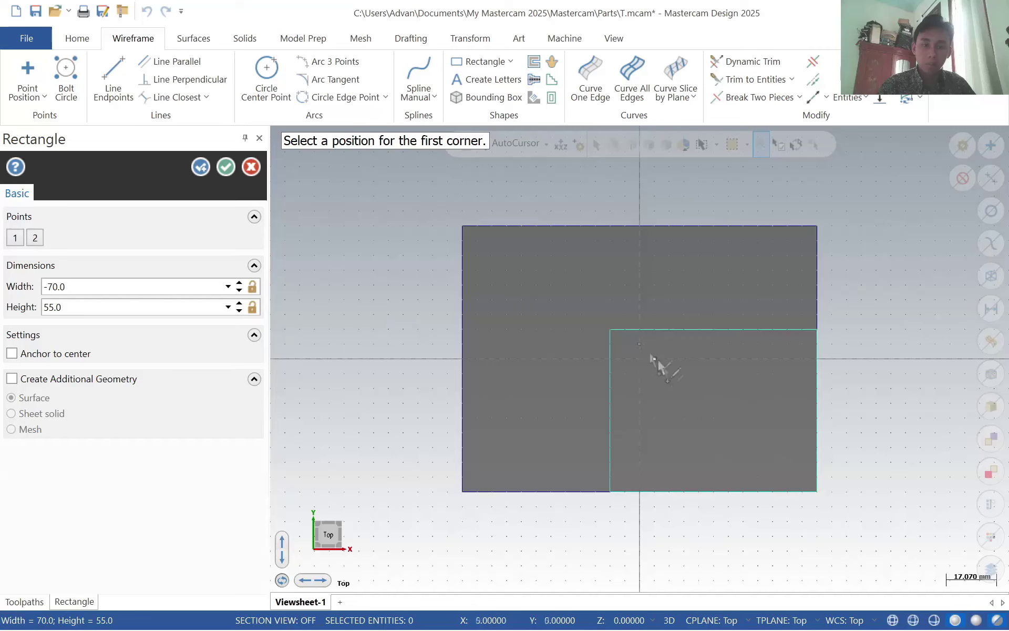
- Draw two circles of about 7.07 mm radius, centered where the inner rectangle meets the block's front and right edges
left_click(284, 76)
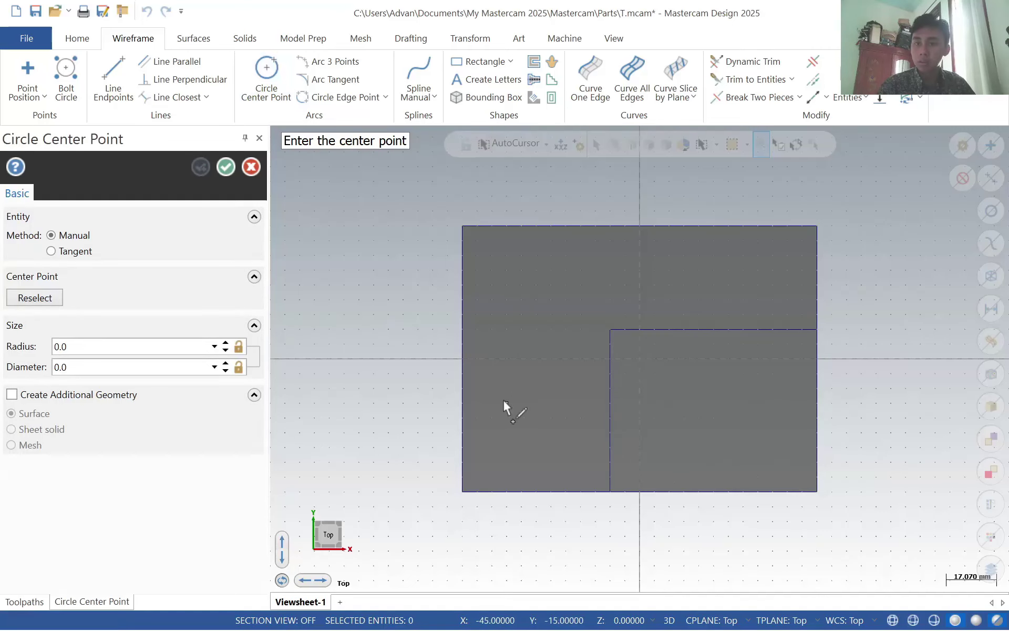
left_click(610, 493)
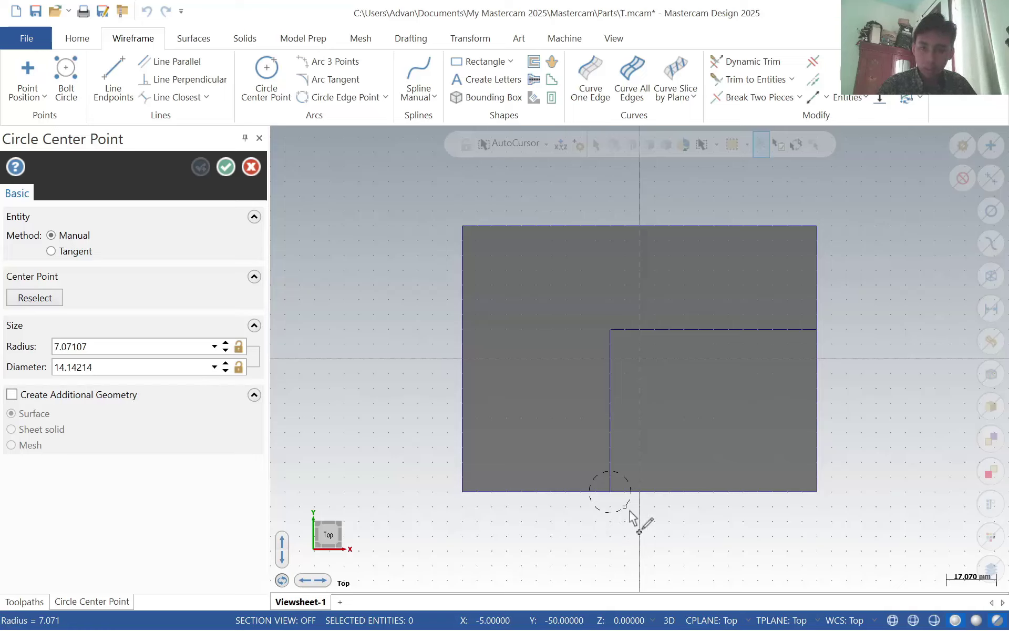
left_click(629, 509)
left_click(817, 330)
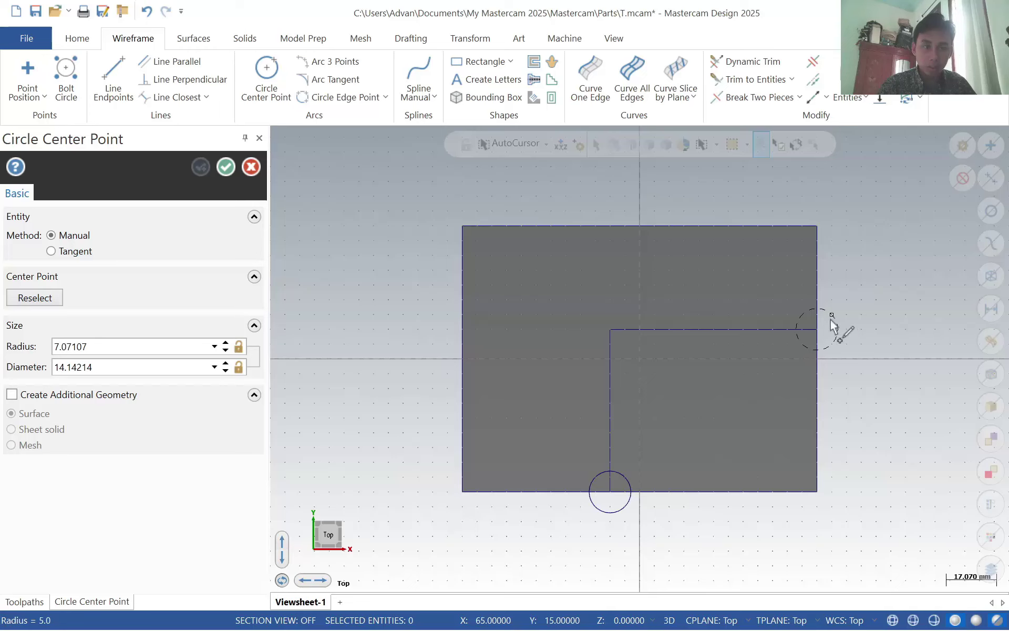
left_click(831, 316)
left_click(226, 167)
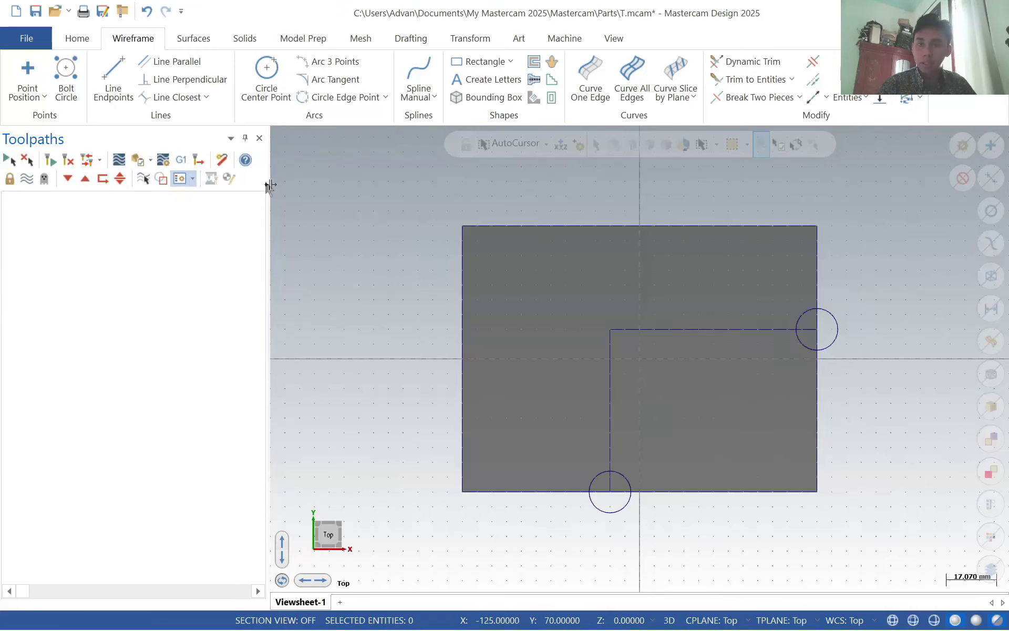
- Fillet the inner rectangle's upper-left corner with a 10 mm radius, trimming the entities
left_click(851, 73)
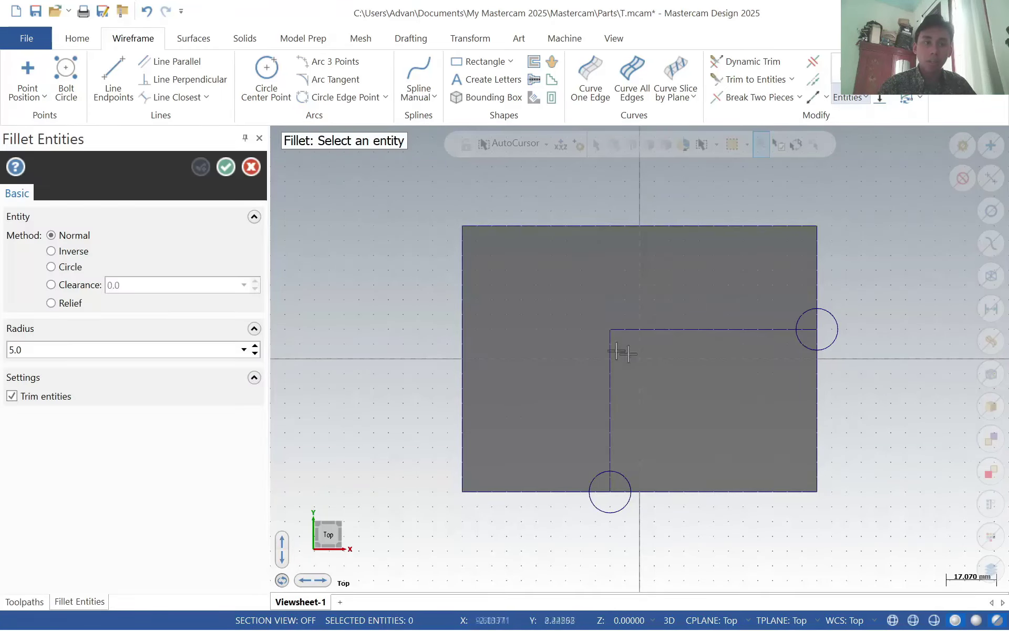
type("10")
left_click(610, 349)
left_click(632, 329)
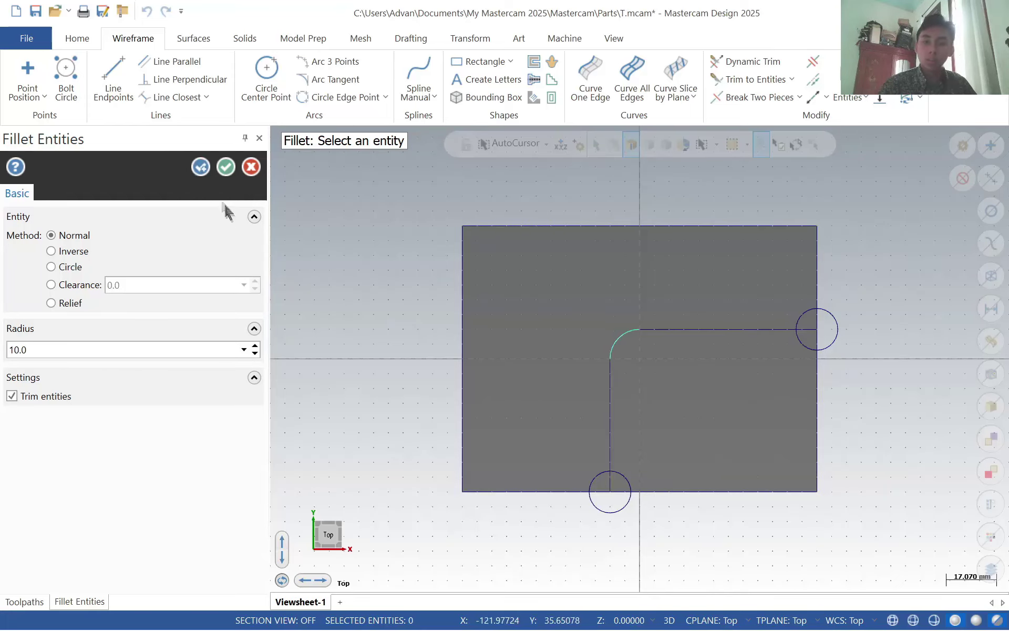
left_click(226, 168)
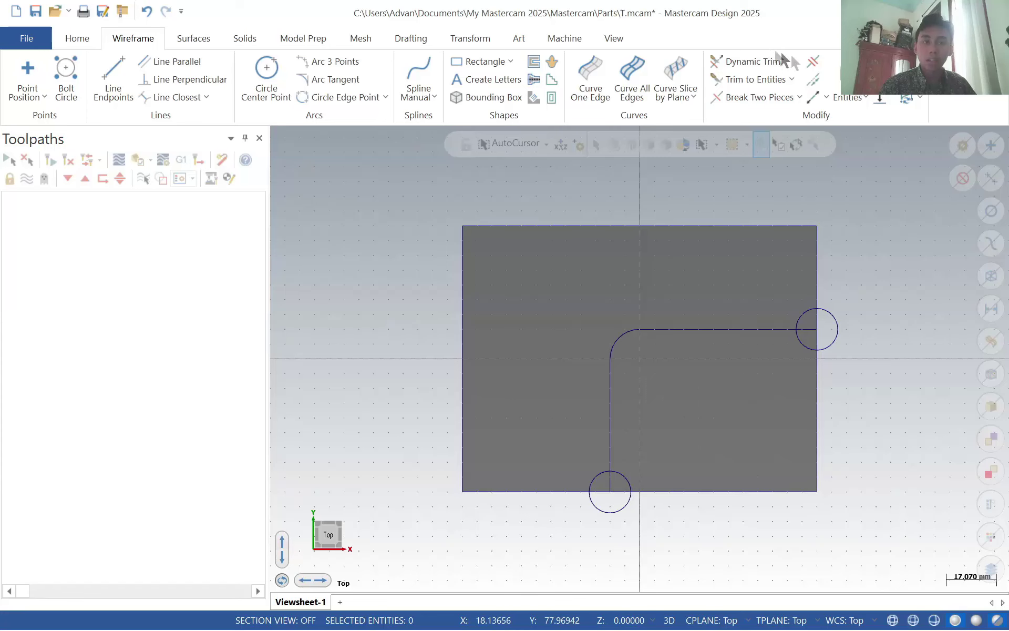
- Trim away the halves of both circles that lie inside the block outline using Divide
left_click(816, 64)
mouse_move(634, 447)
middle_mouse_down()
mouse_move(637, 408)
mouse_move(638, 444)
middle_mouse_up()
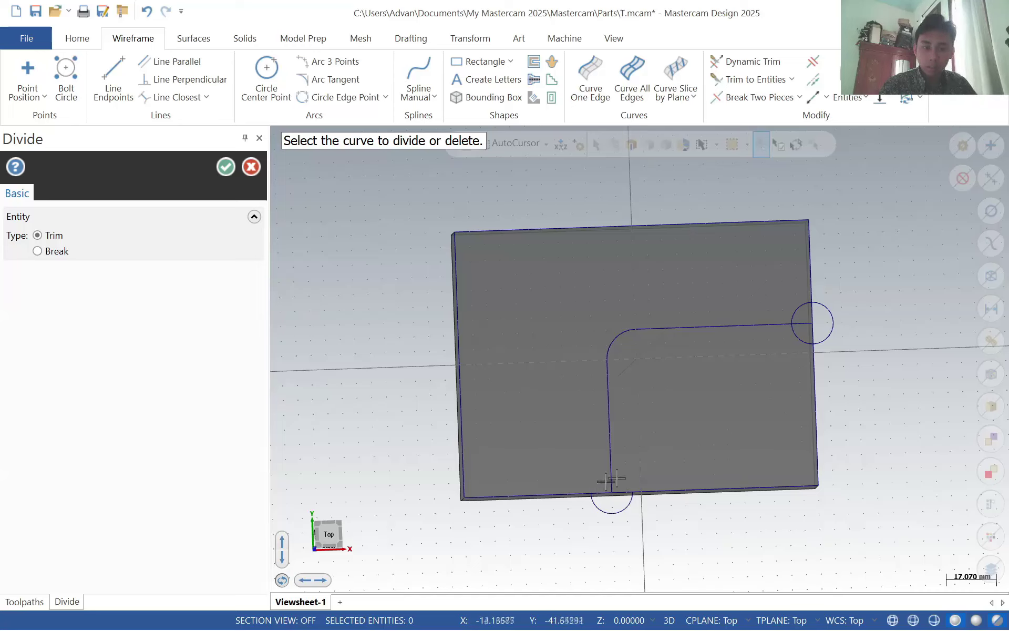
left_click(804, 340)
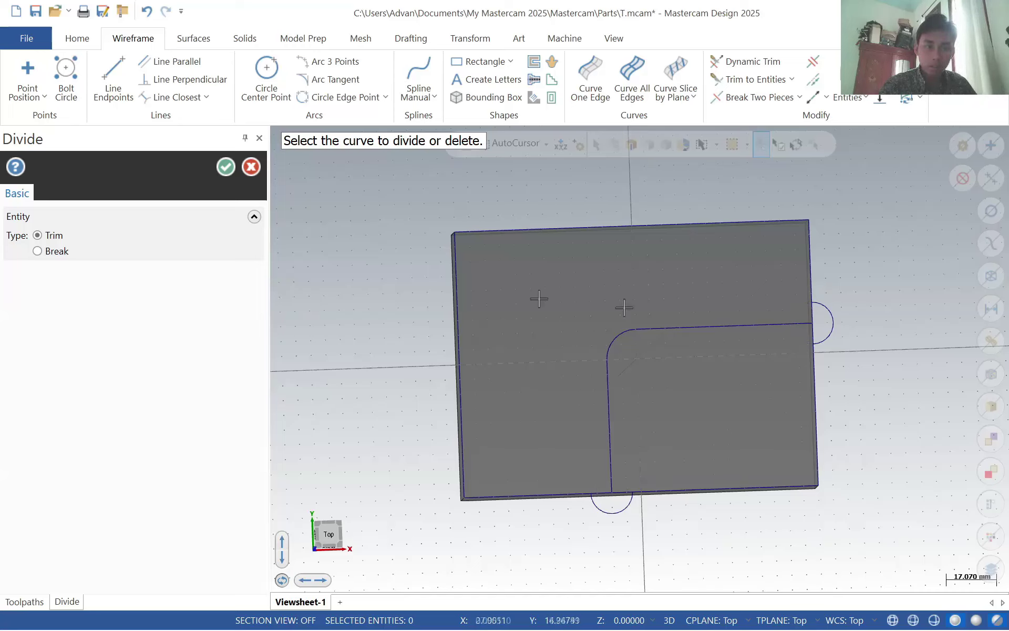
left_click(225, 167)
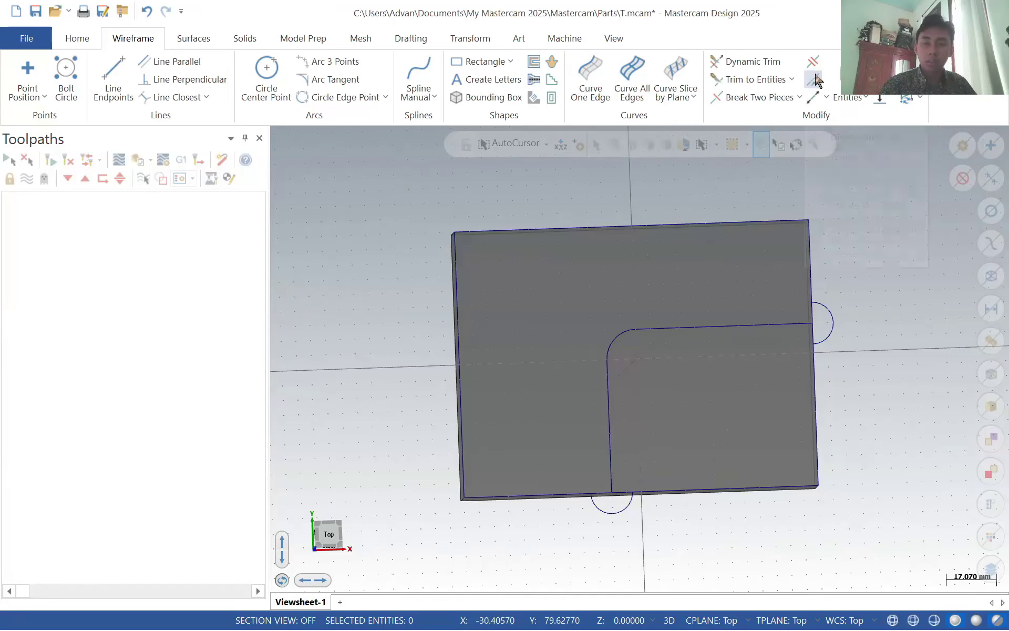
left_click(476, 40)
left_click(23, 74)
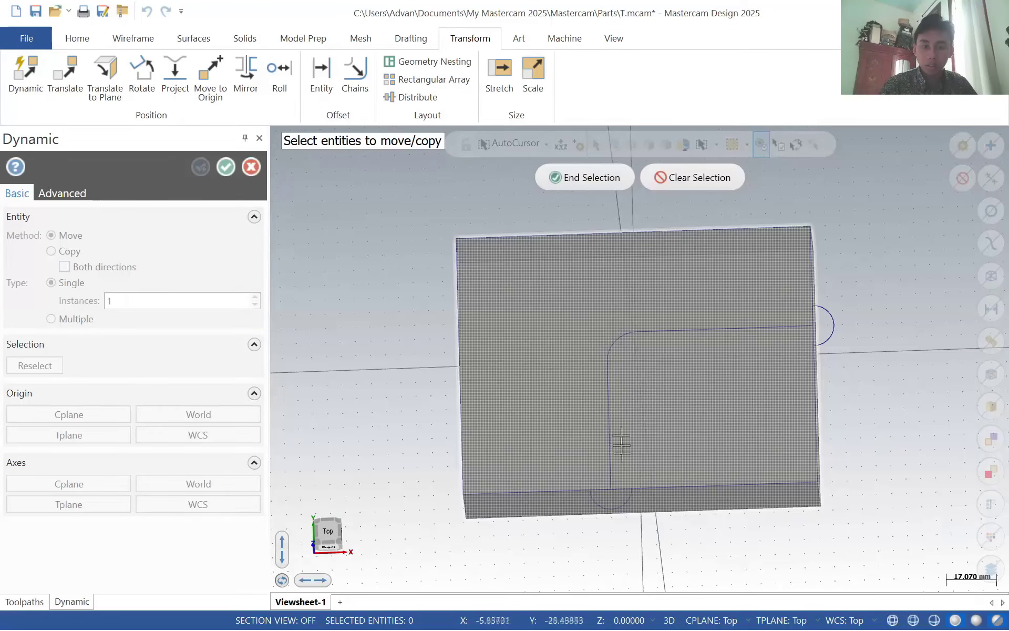
left_click(619, 506)
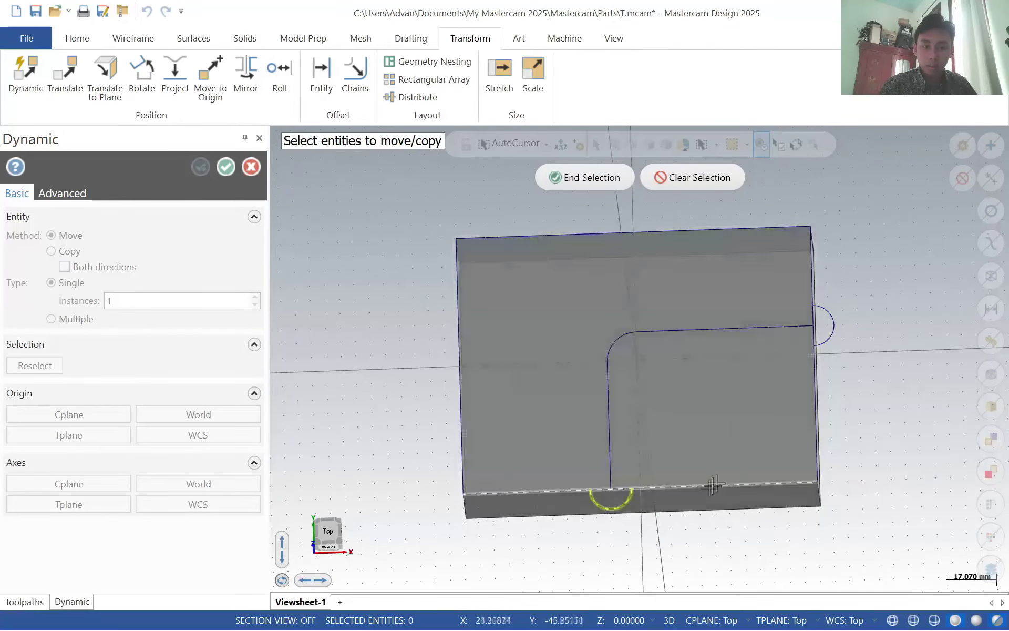
left_click(836, 329)
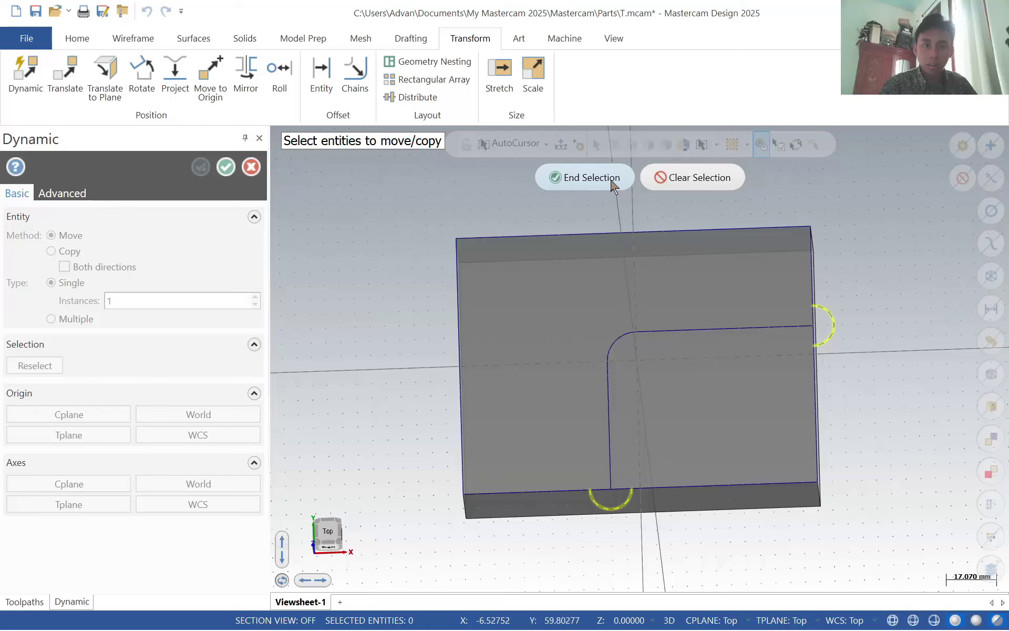
left_click(613, 179)
middle_click_drag(612, 492, 565, 441)
left_click(604, 508)
left_click(561, 439)
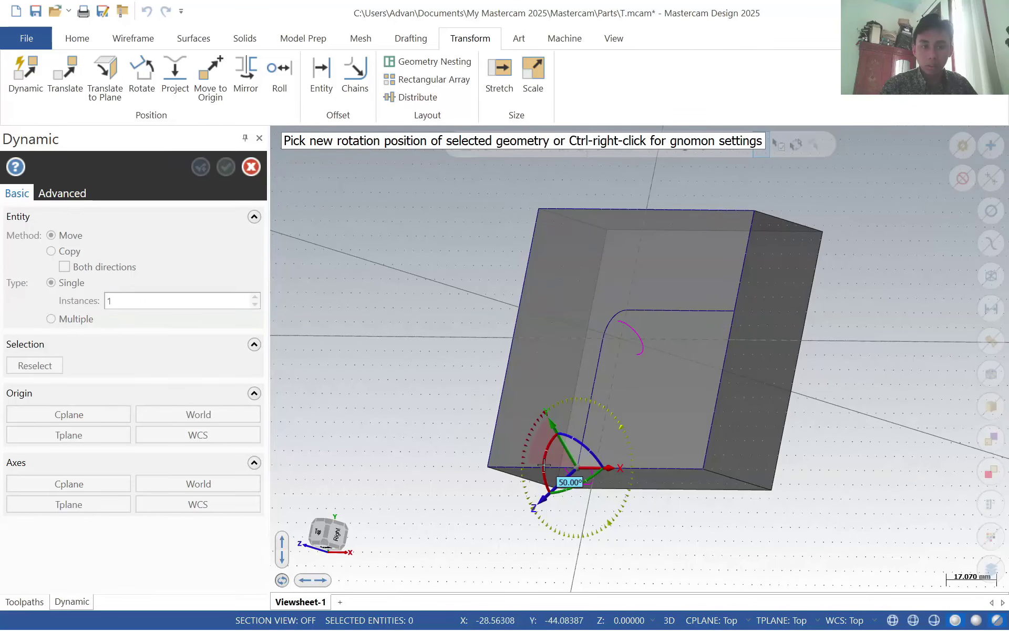
key("Escape")
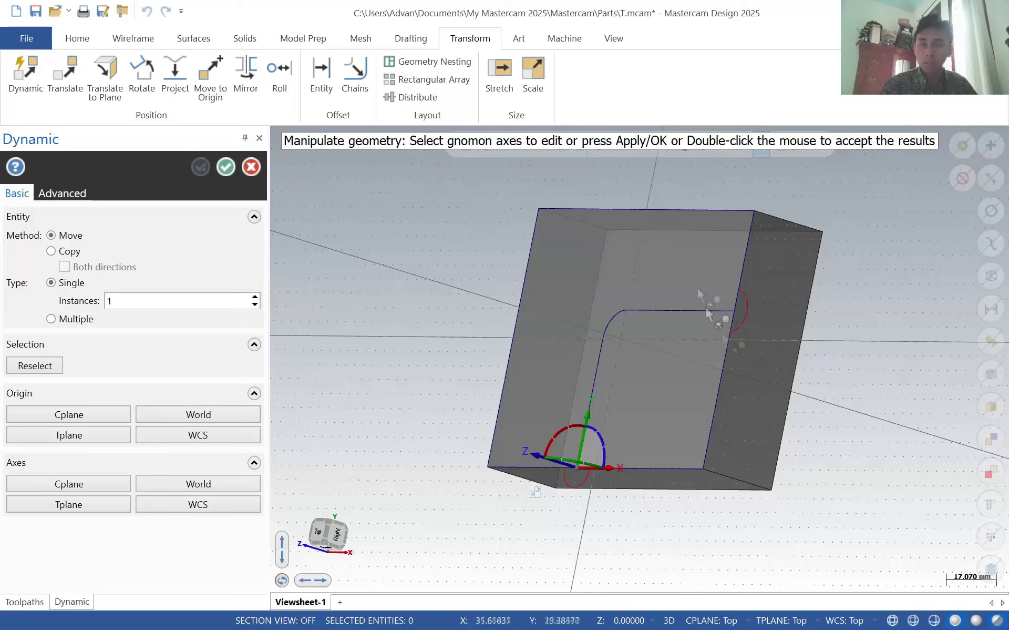
left_click(251, 167)
- Rotate the front semicircle 90° about its center with Dynamic transform so it stands vertically on the block's front face
left_click(26, 74)
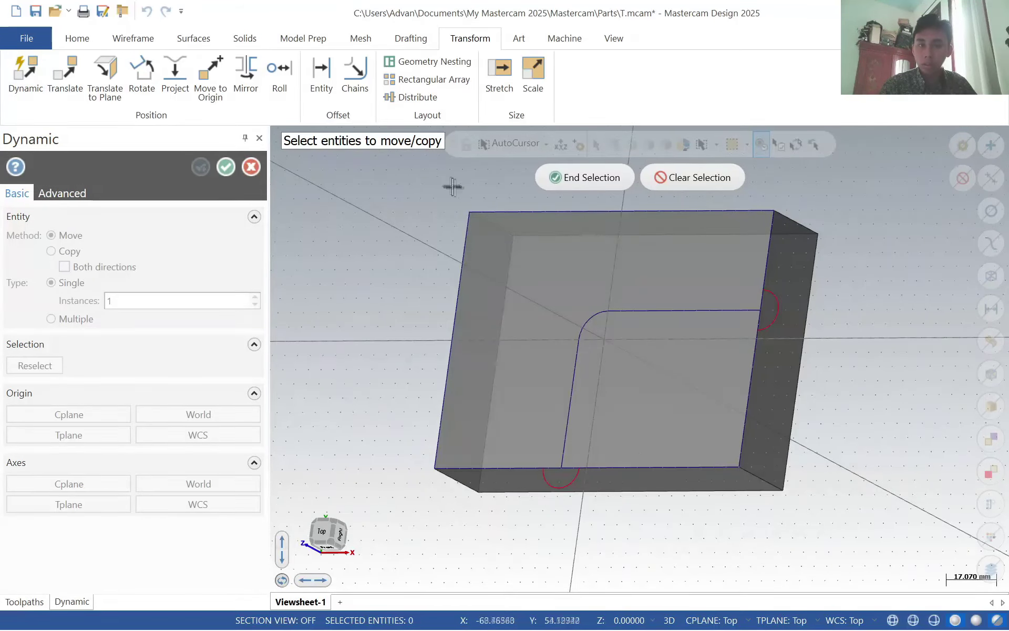
left_click(561, 485)
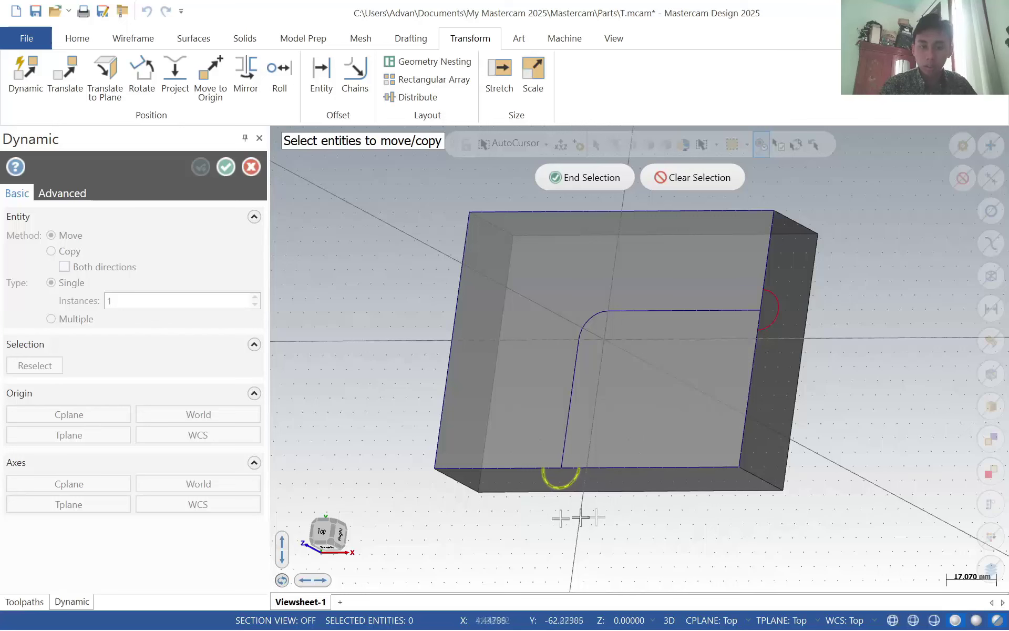
left_click(580, 179)
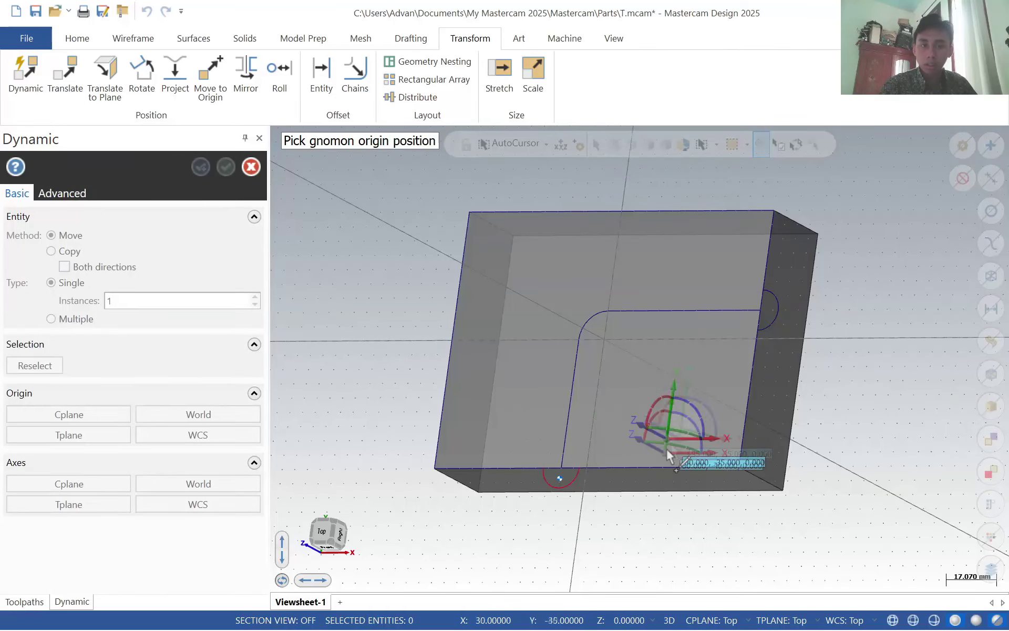
left_click(561, 477)
middle_click_drag(584, 415, 552, 449)
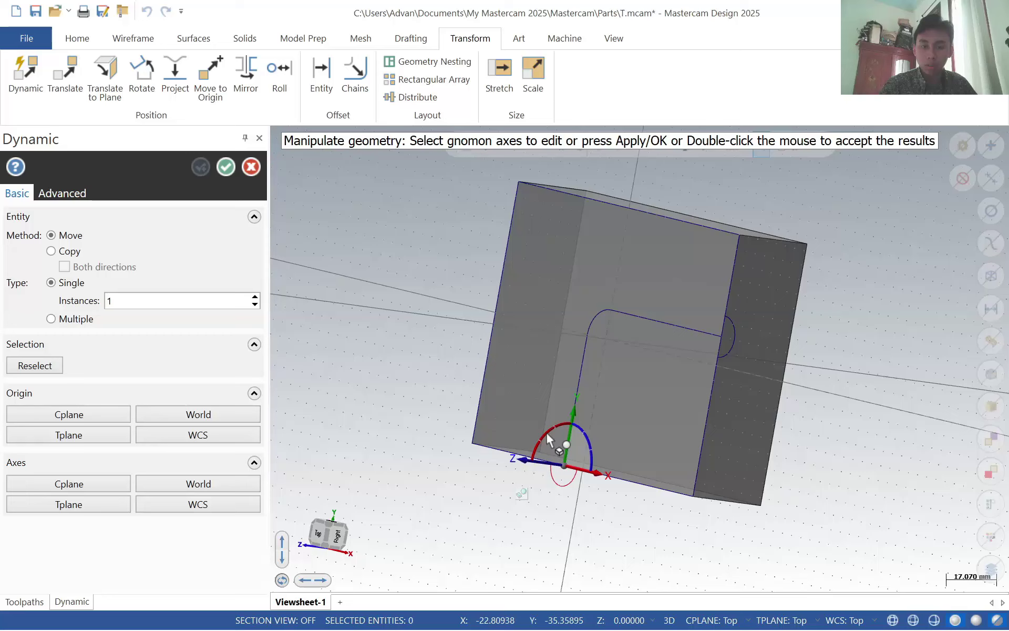
left_click(549, 438)
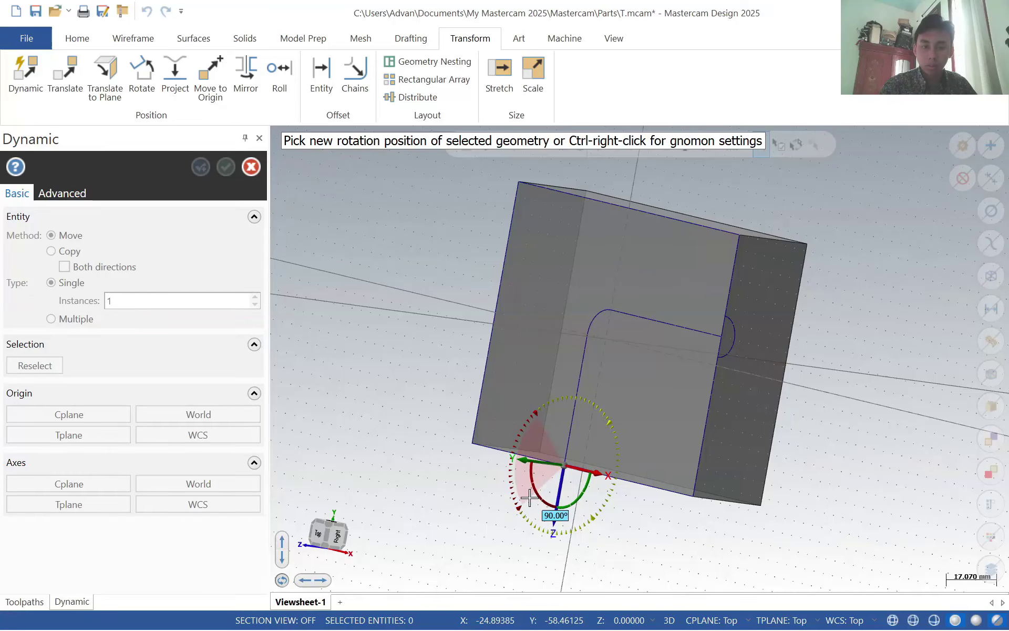
left_click(528, 497)
double_click(696, 338)
middle_click_drag(696, 338, 708, 292)
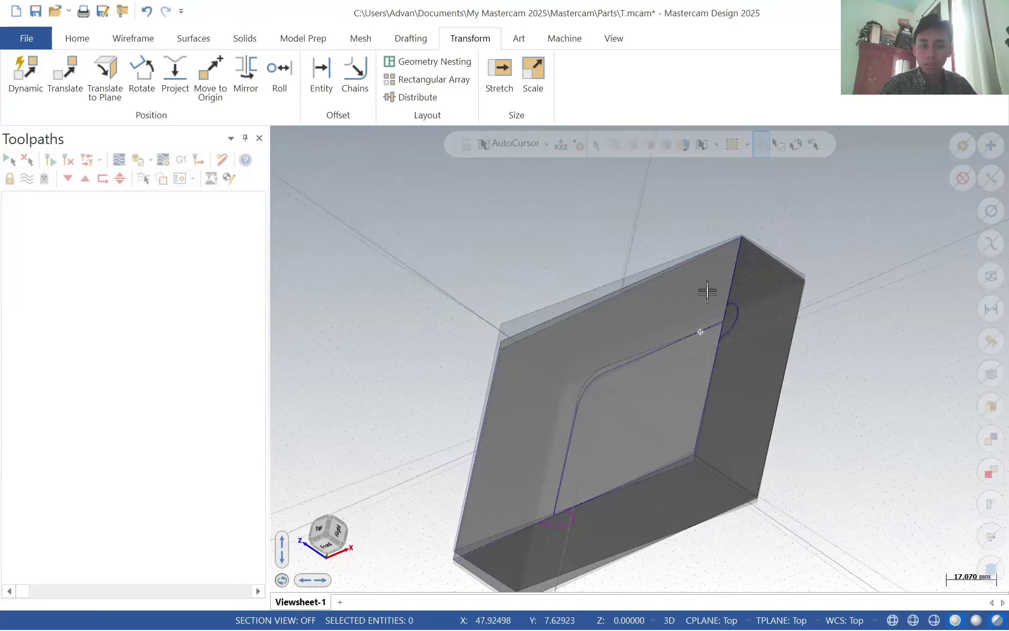
- Rotate the right-edge semicircle about its center with Dynamic transform so it stands vertically on the block's right face
left_click(23, 72)
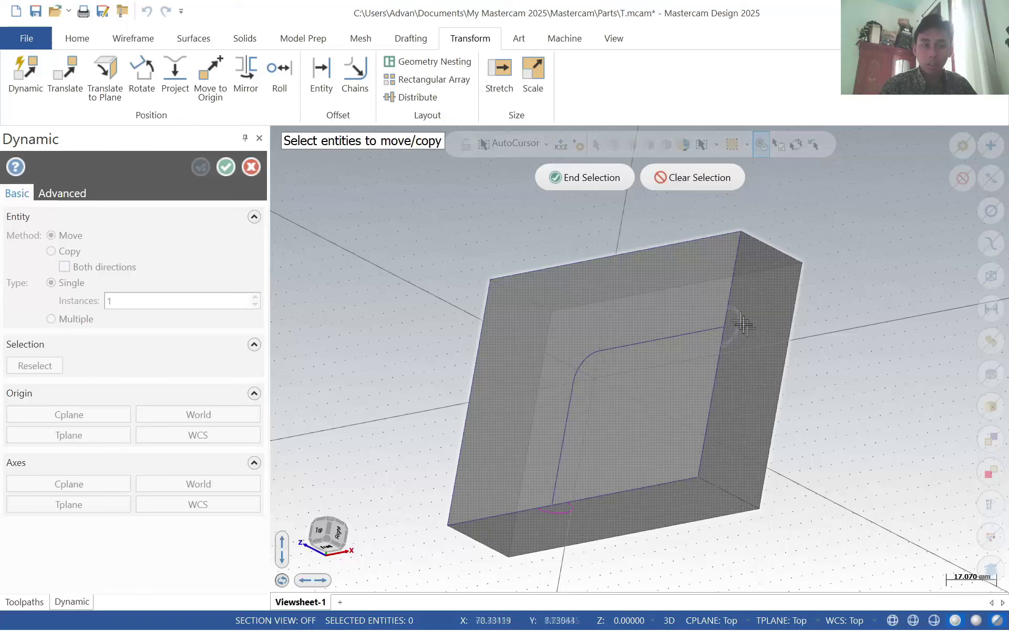
left_click(739, 318)
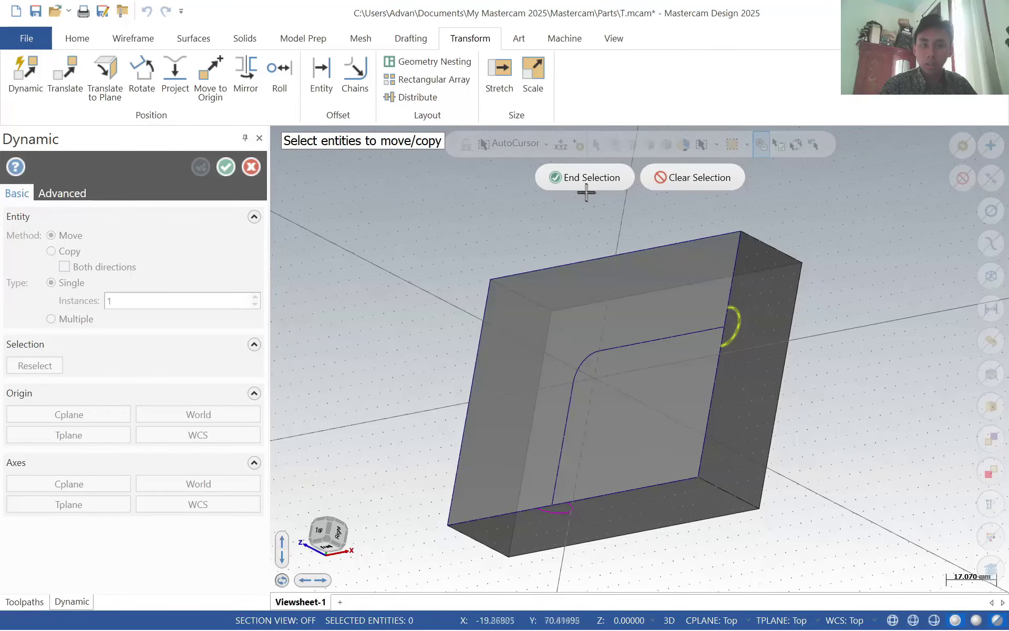
left_click(587, 179)
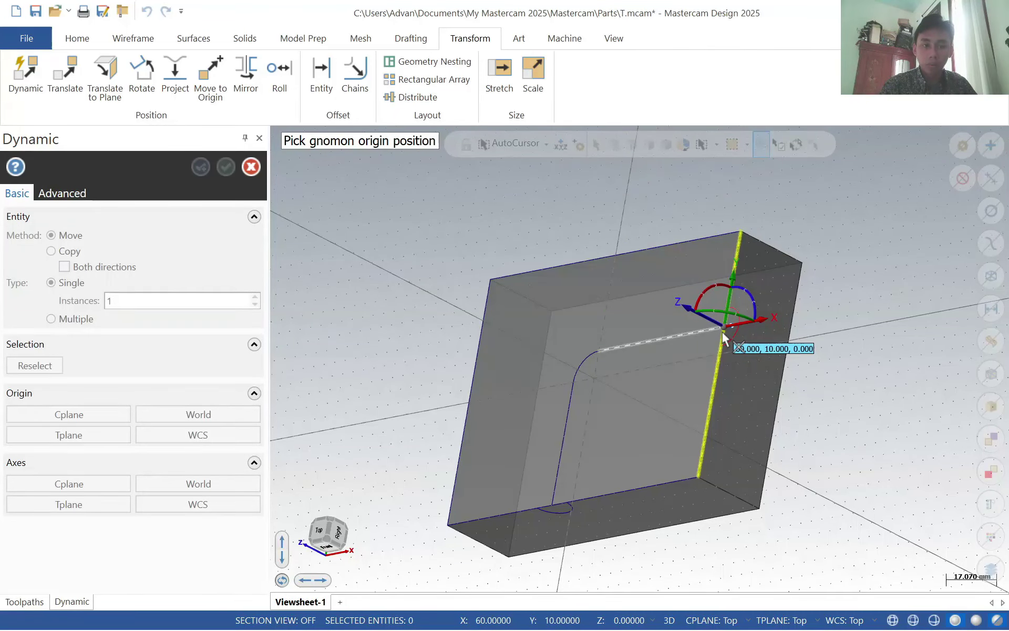
left_click(725, 341)
left_click(735, 326)
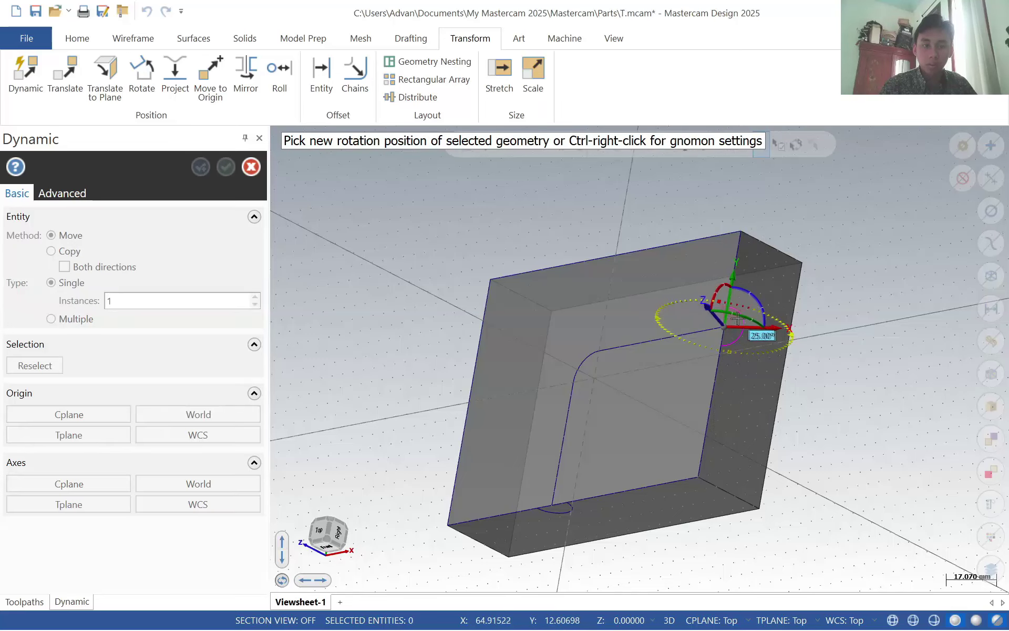
left_click(765, 334)
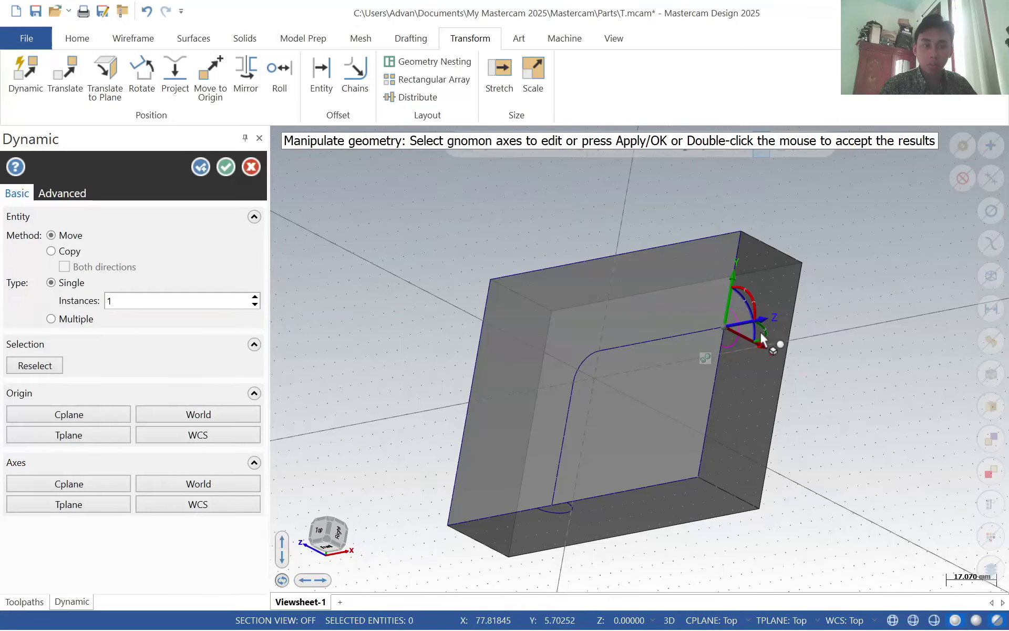
left_click(226, 166)
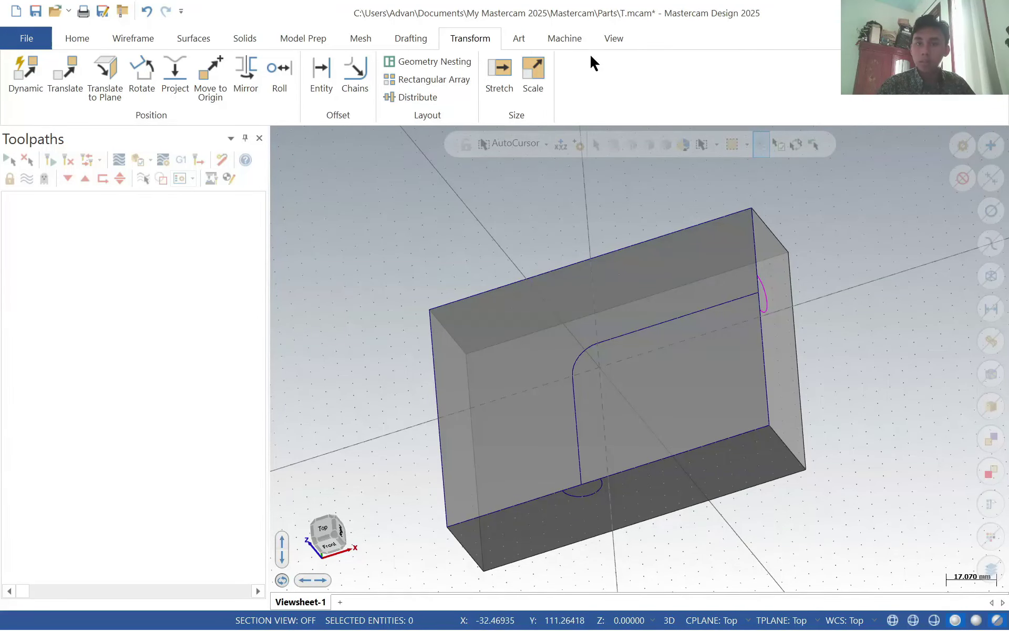
- Add the default mill machine group to the part
left_click(578, 42)
left_click(23, 95)
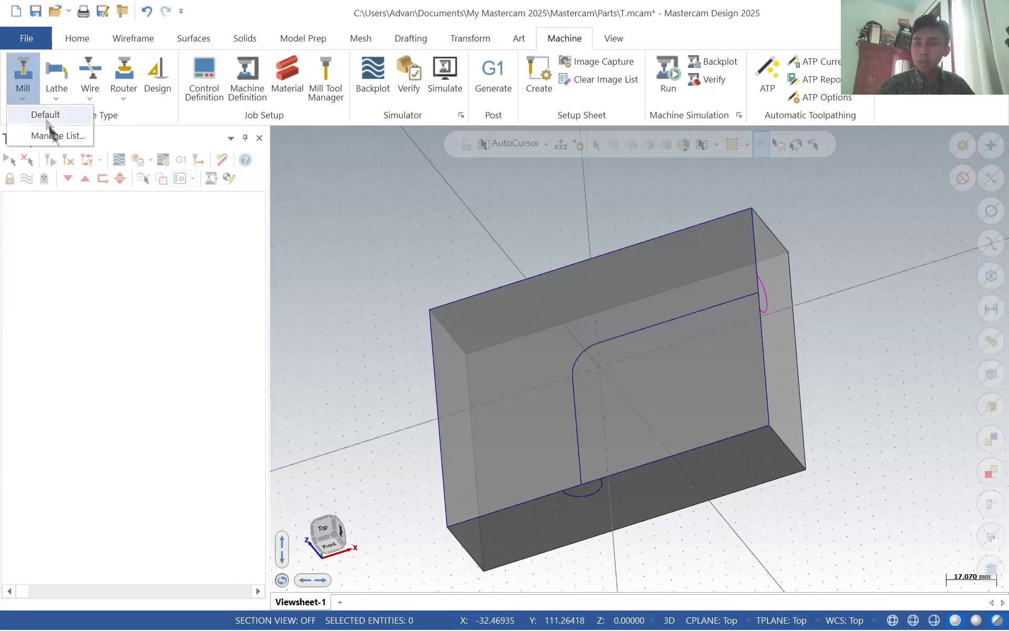
left_click(46, 115)
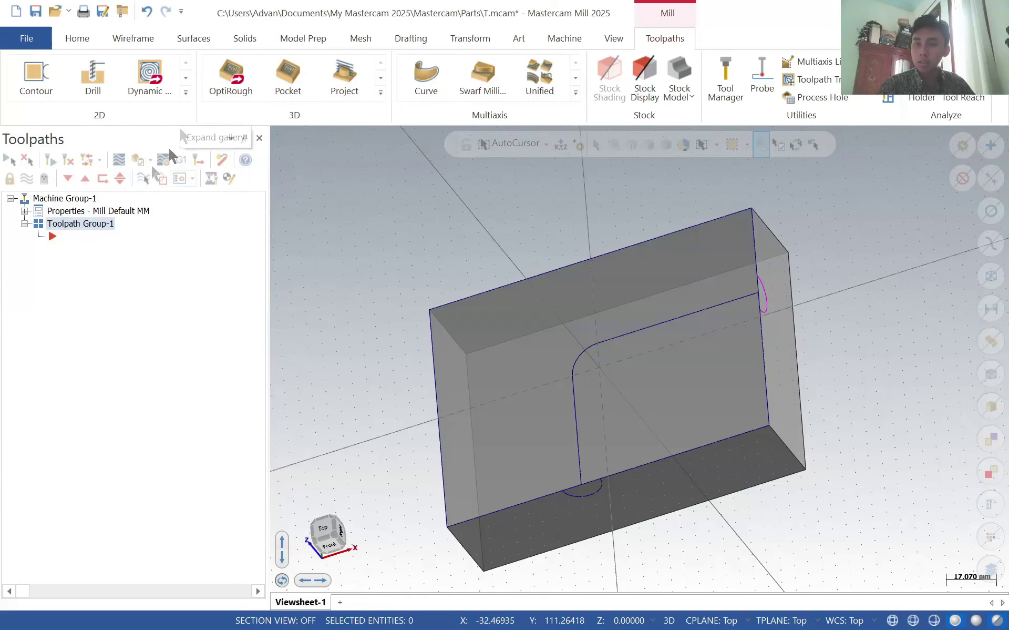
- Define the stock in the machine group's stock setup as a 120 x 90 x 30 mm rectangular block fitted to the solid
left_click(24, 211)
left_click(76, 251)
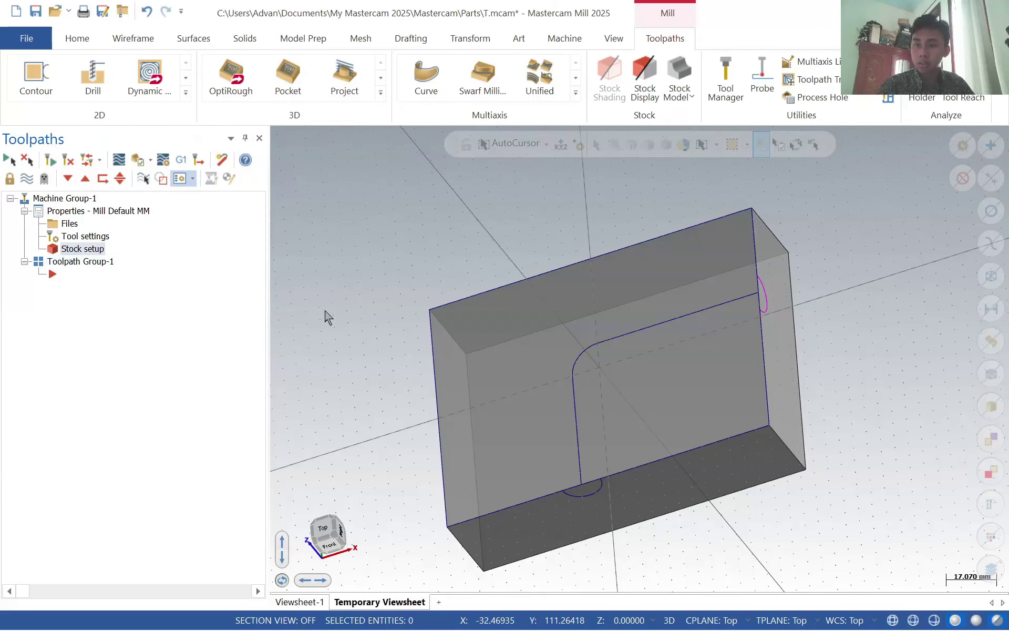
left_click(136, 304)
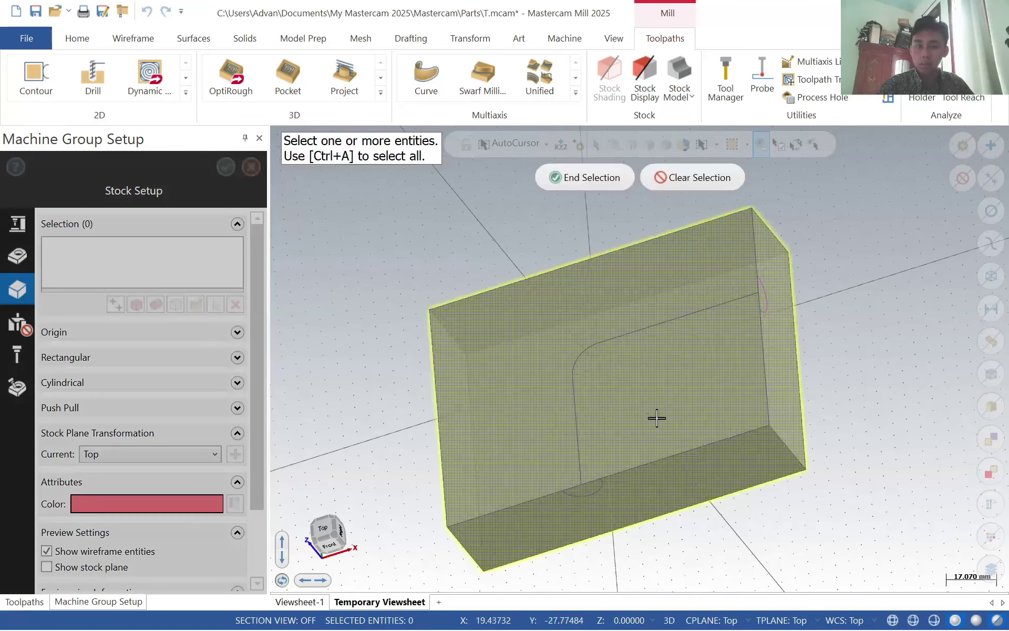
left_click(584, 177)
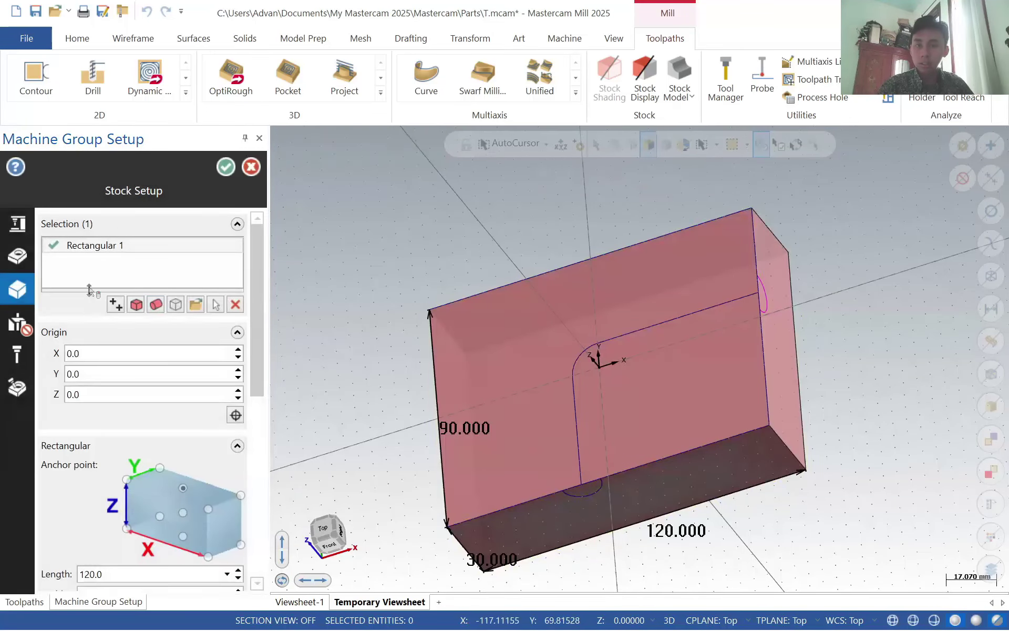
left_click(227, 167)
- Try a Swept 3D toolpath with 2 across contours, chaining the front semicircle and the right semicircle
left_click(186, 93)
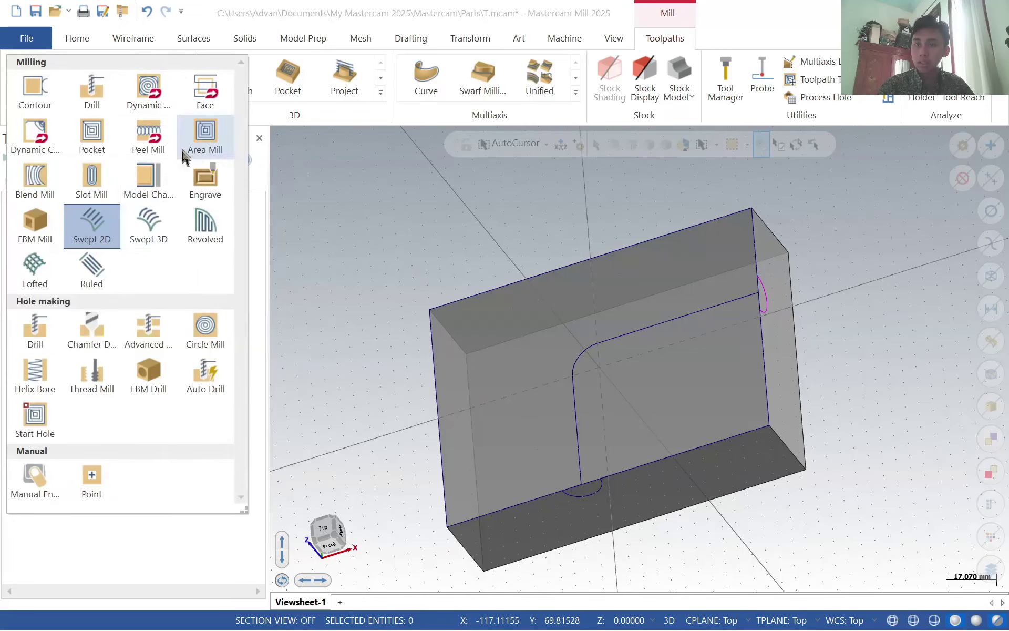
left_click(167, 244)
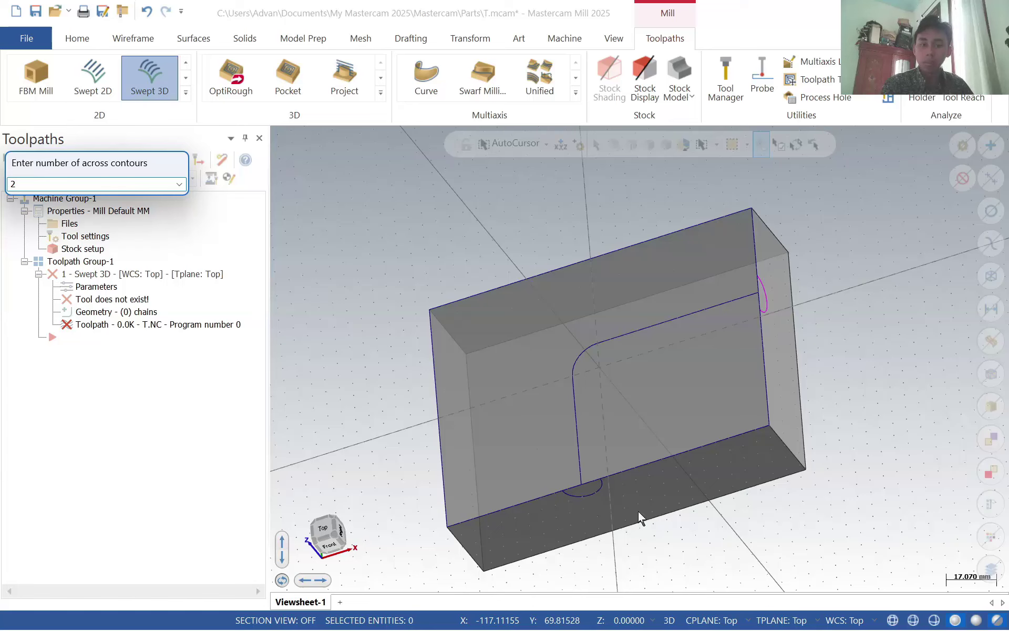
key("Return")
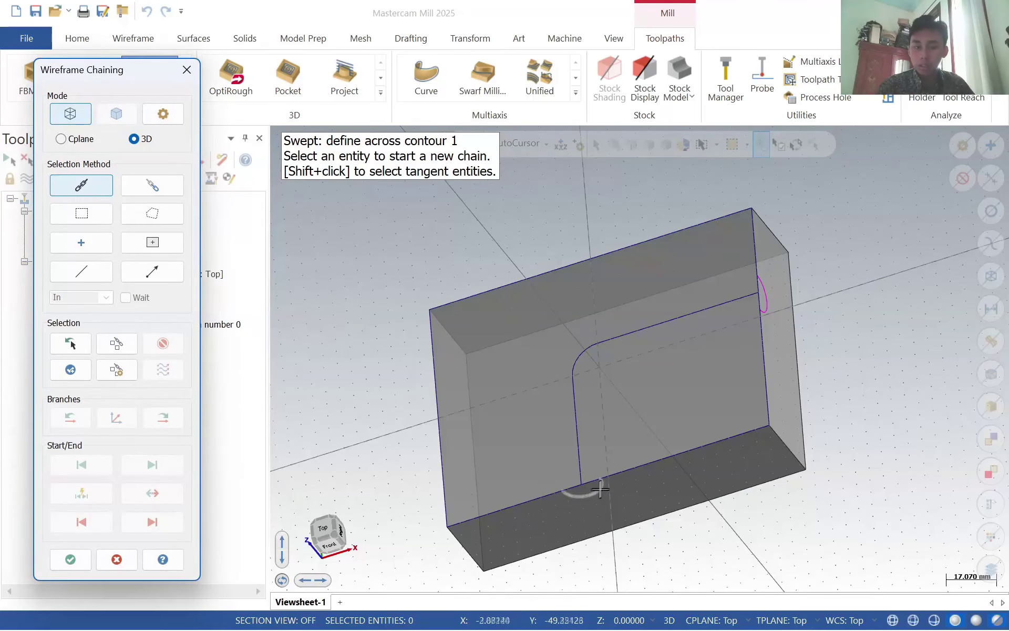
left_click(599, 490)
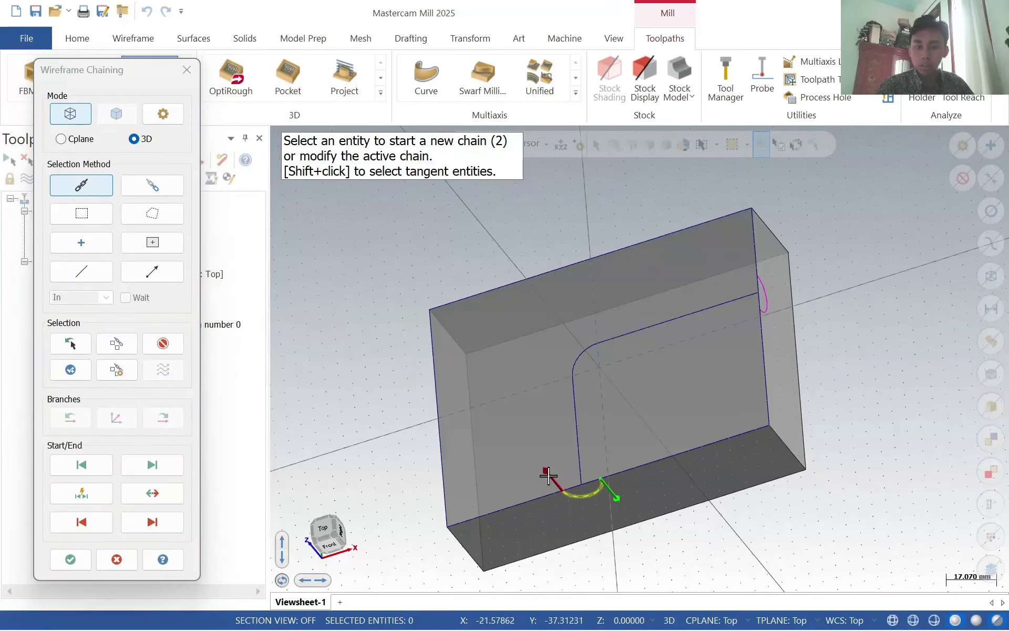
left_click(567, 496)
middle_click_drag(777, 308, 782, 405)
left_click(732, 352)
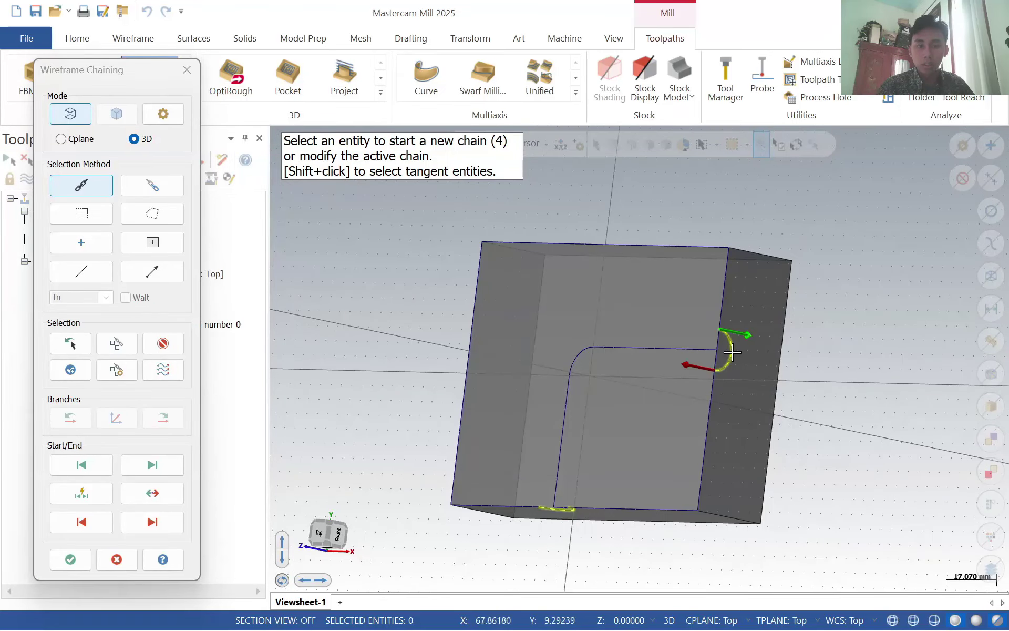
left_click(71, 559)
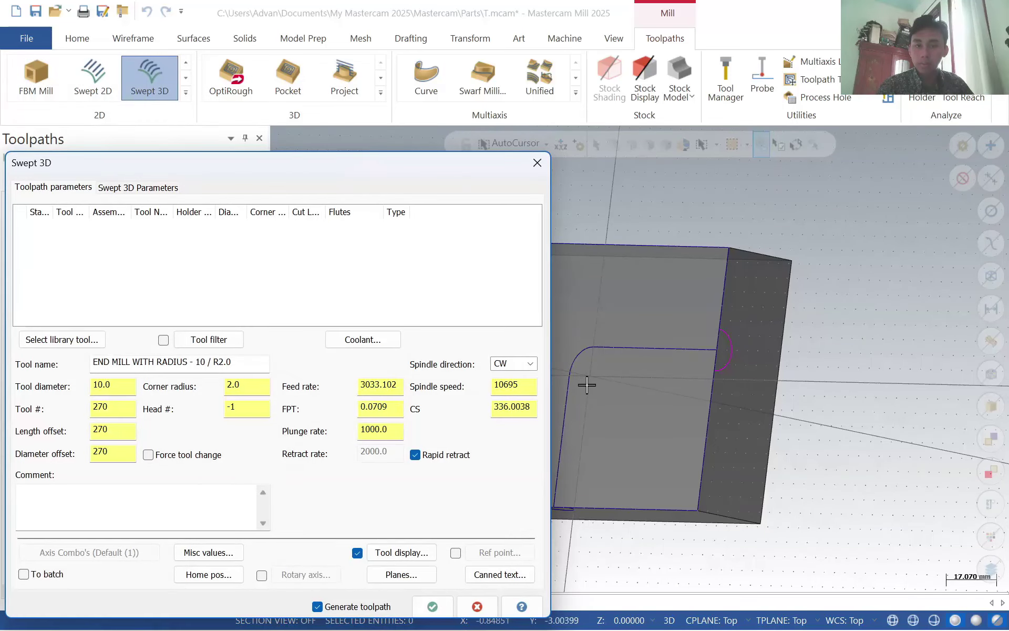
- Generate the Swept 3D toolpath with the 10 mm, 2 mm corner radius end mill, and delete the operation
left_click(432, 606)
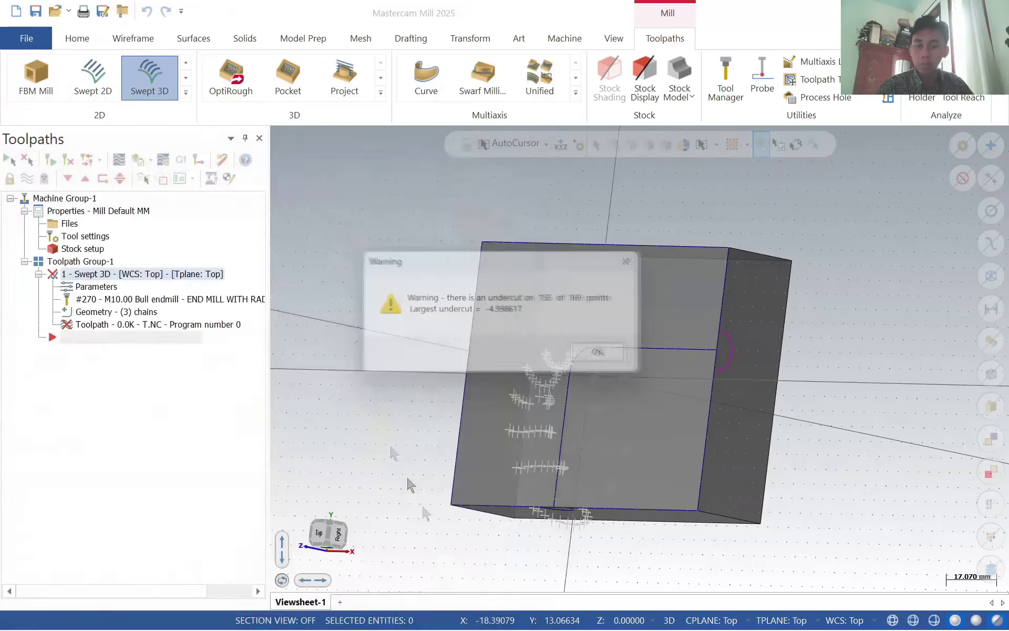
left_click(609, 357)
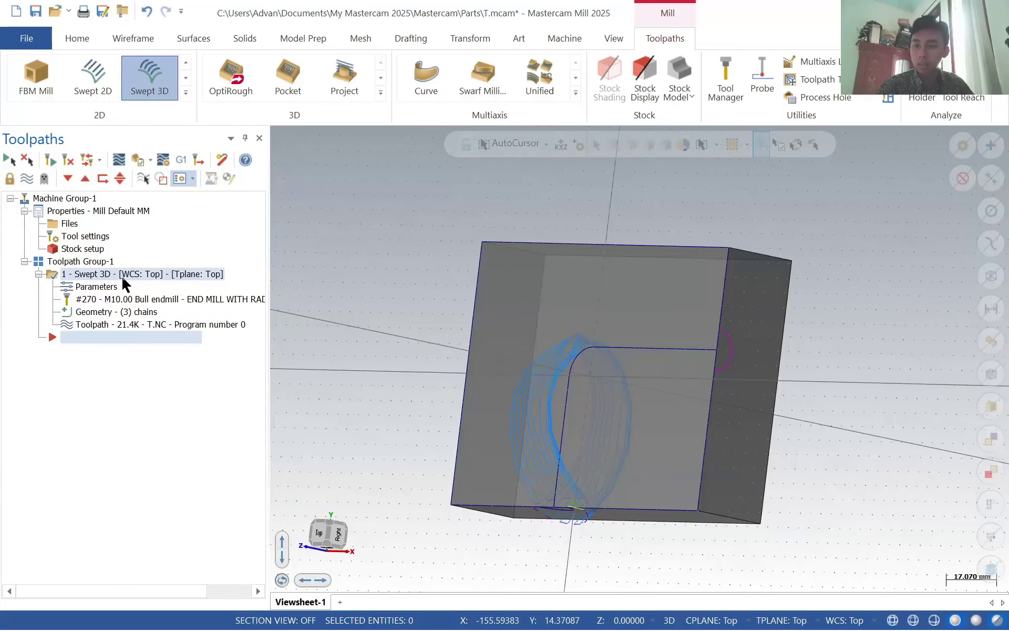
key("Delete")
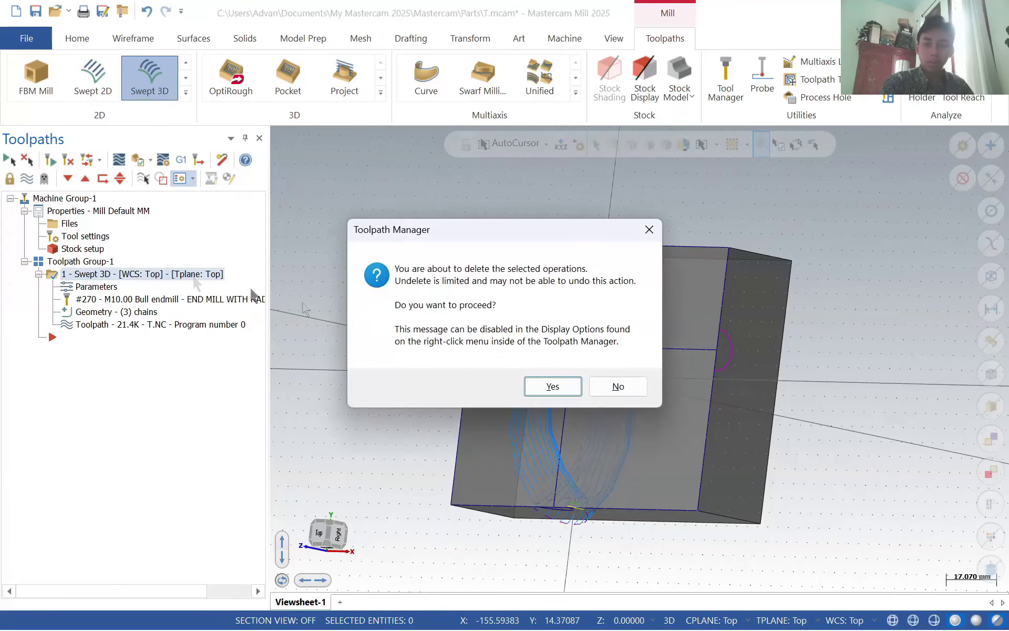
left_click(553, 386)
left_click(158, 83)
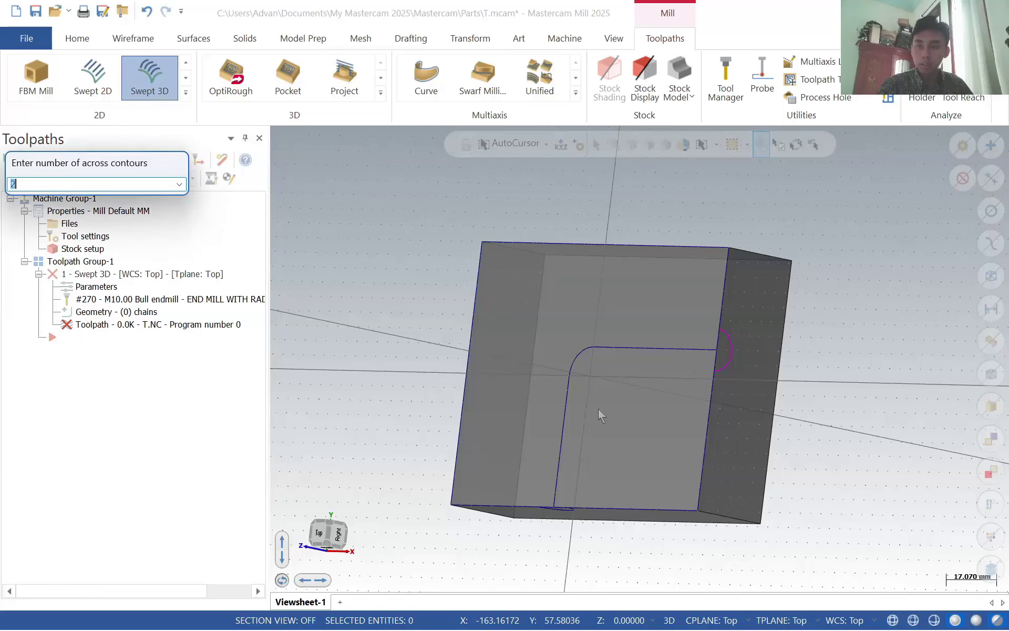
key("Return")
middle_click_drag(597, 408, 592, 517)
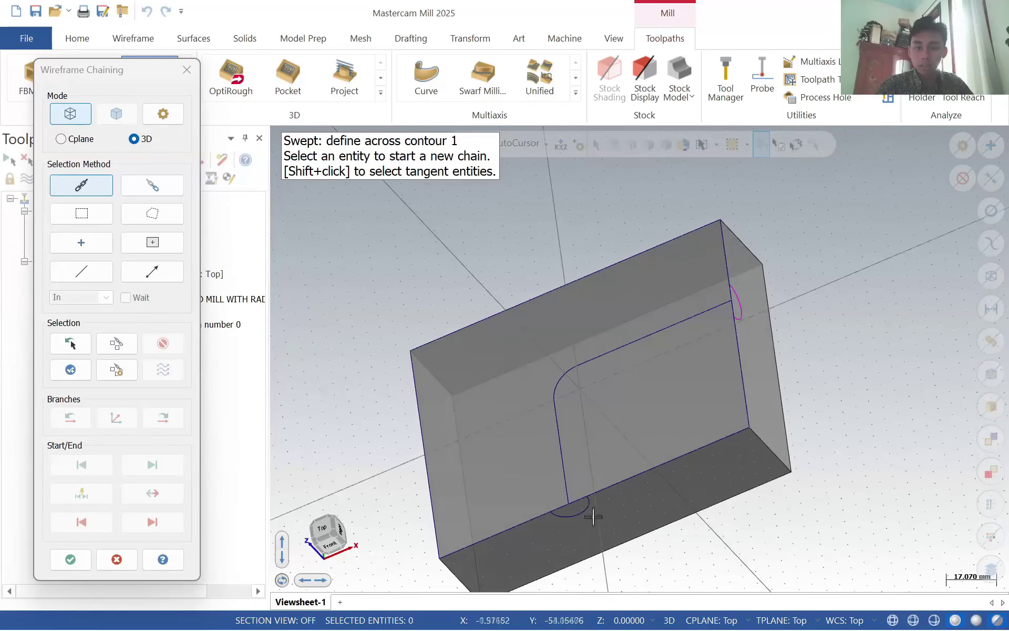
left_click(583, 513)
left_click(573, 515)
middle_click_drag(737, 336, 700, 359)
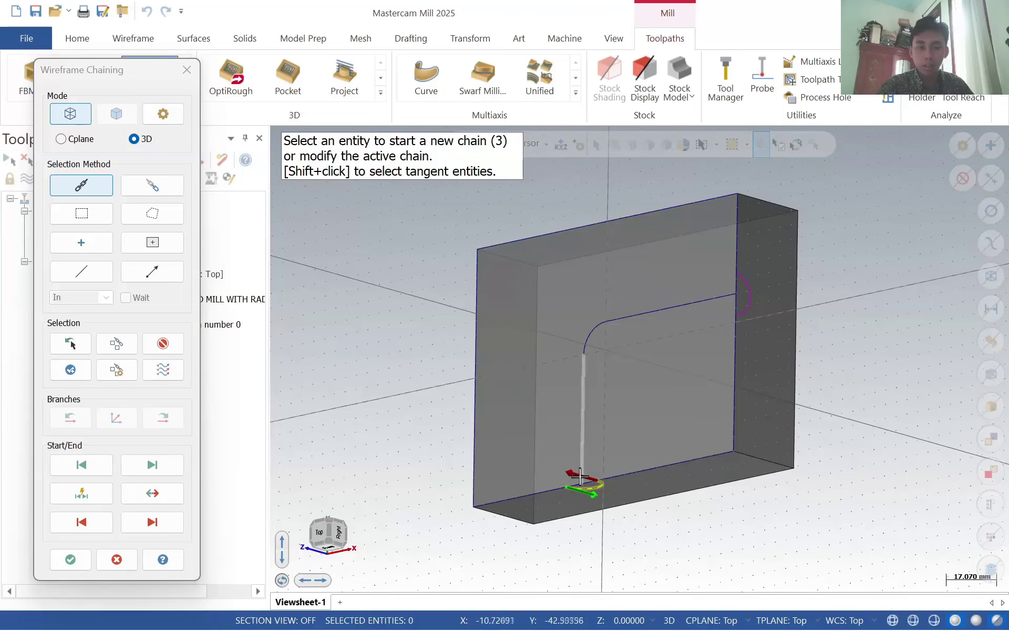
left_click(745, 275)
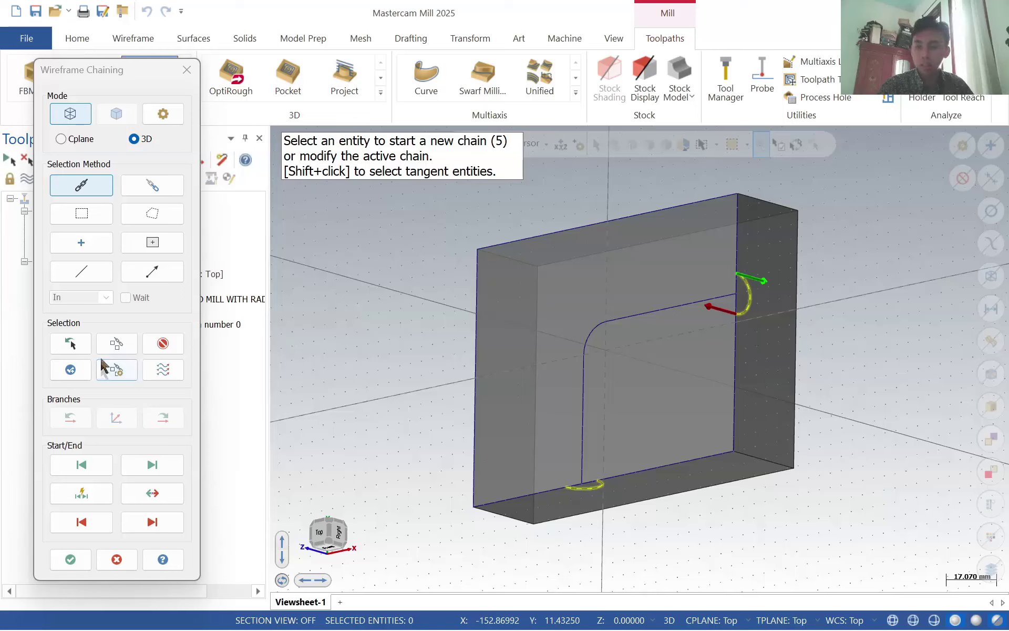
left_click(70, 372)
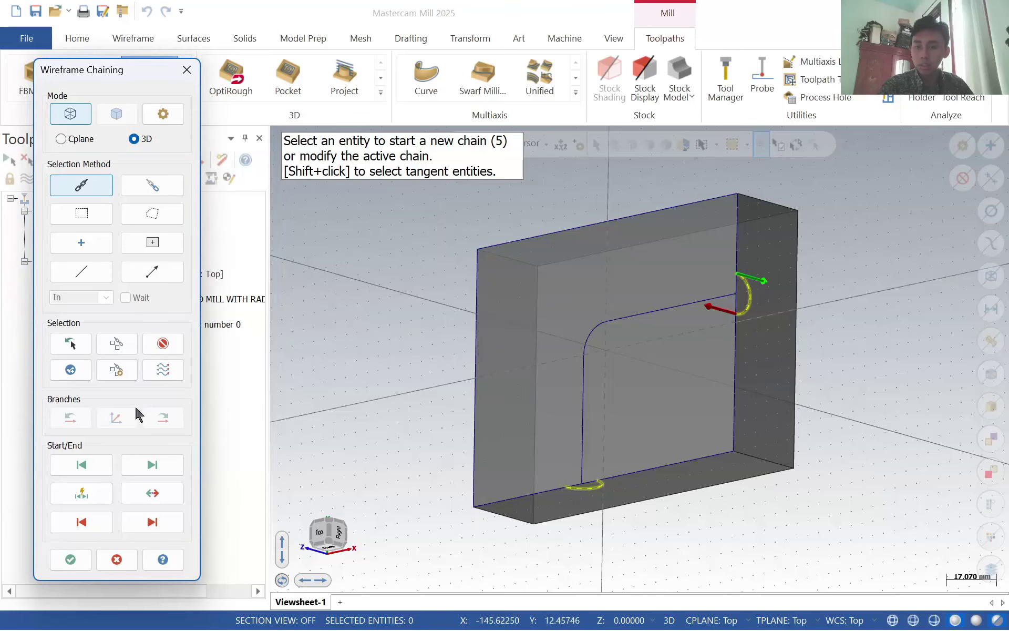
left_click(582, 453)
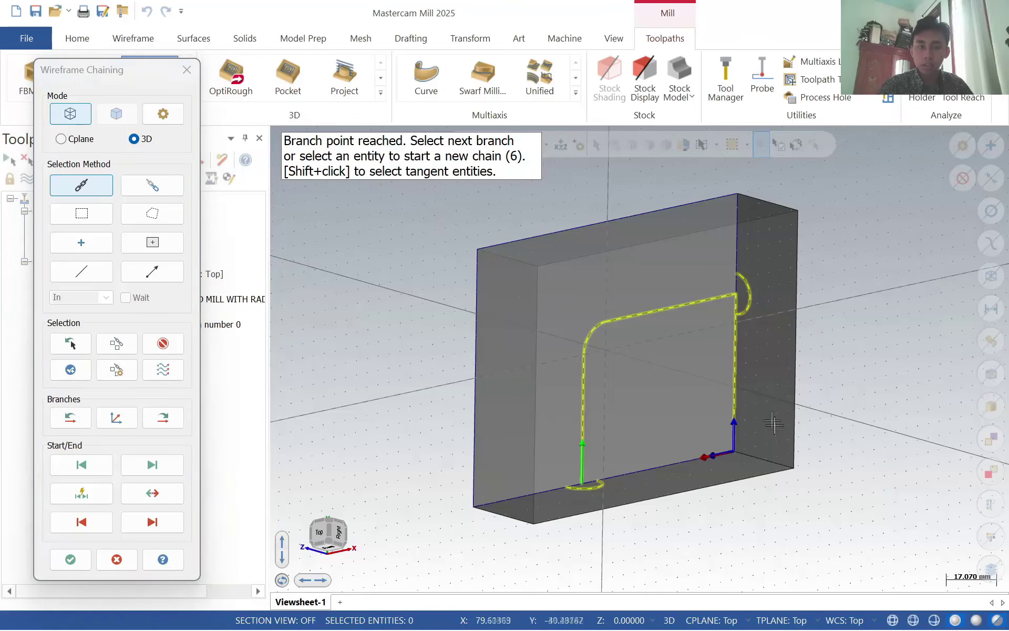
left_click(735, 374)
left_click(734, 379)
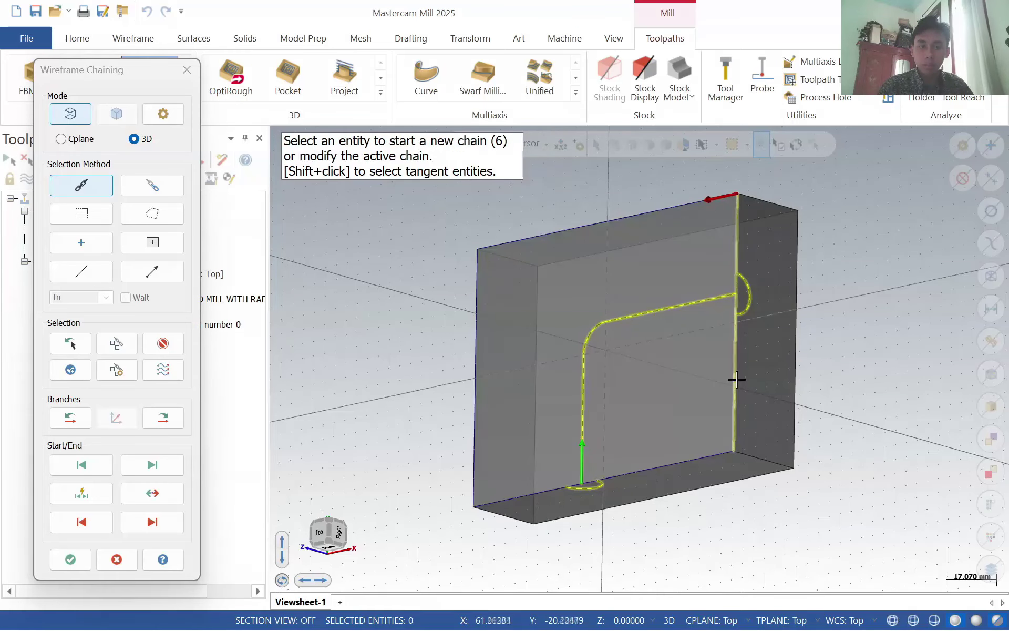
left_click(735, 358)
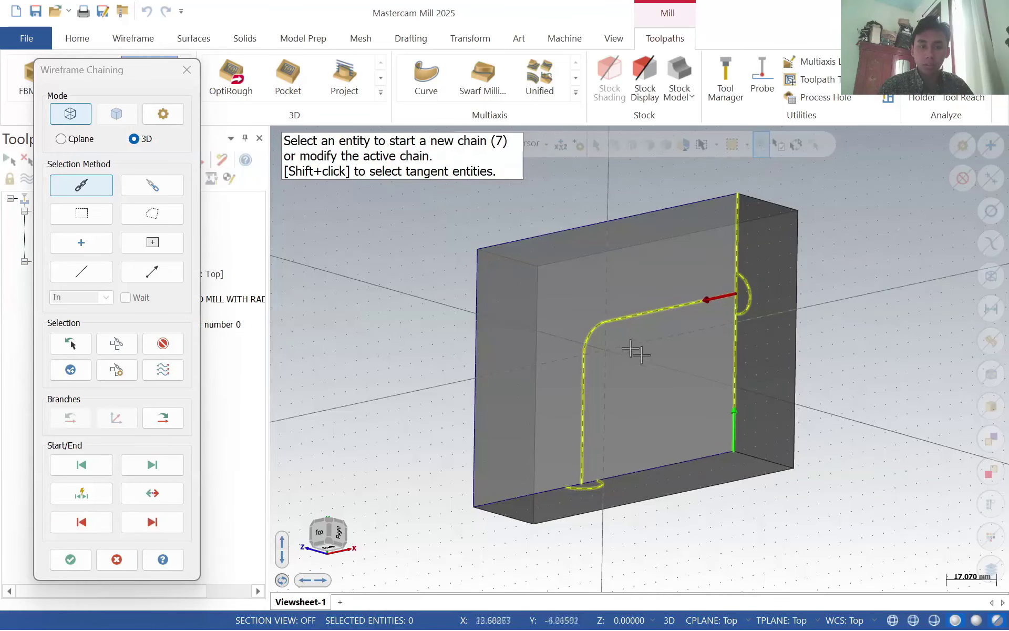
key("Escape")
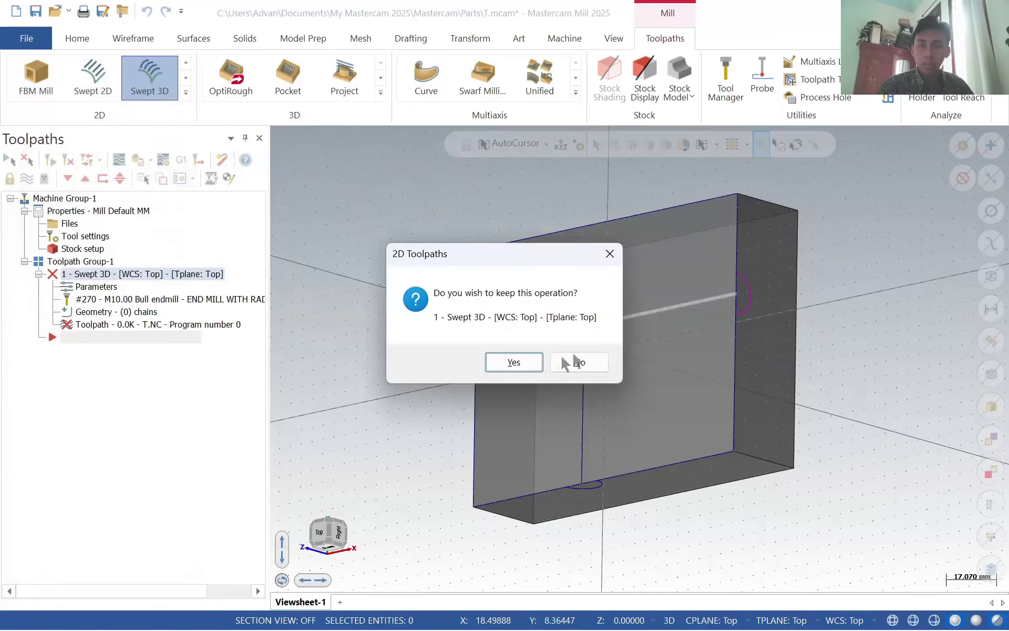
left_click(540, 363)
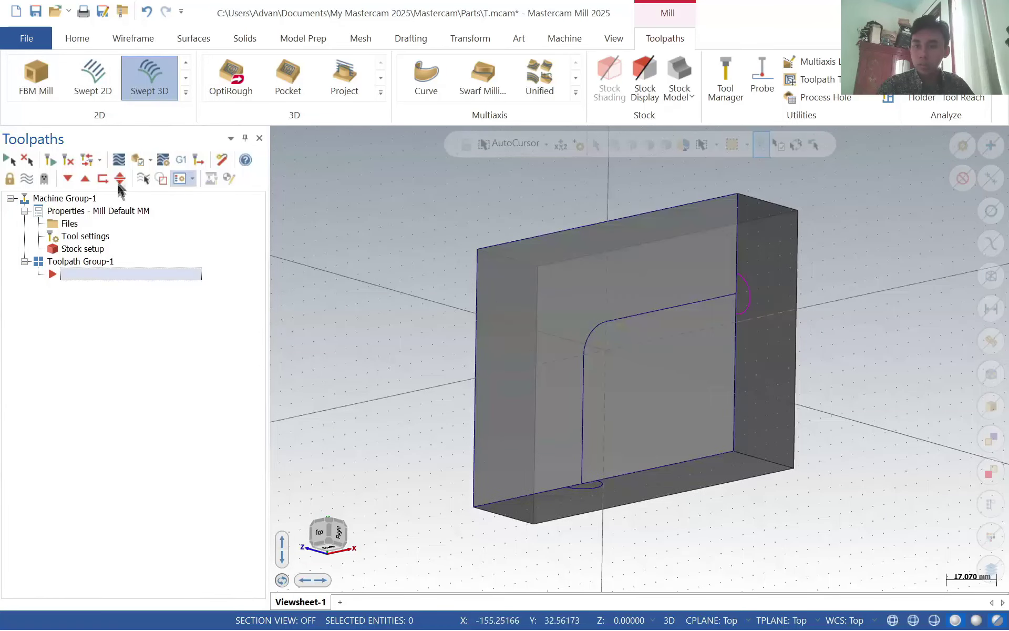
- Start a Swept 3D toolpath with 1 across contour and chain the front and right semicircles
left_click(159, 94)
type("1")
key("Return")
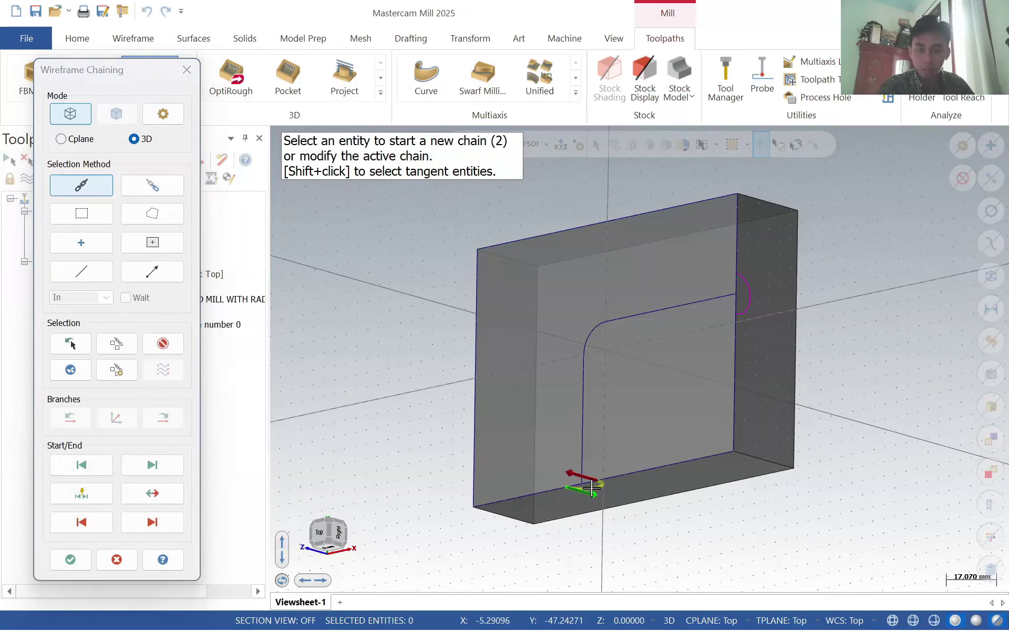
left_click(743, 276)
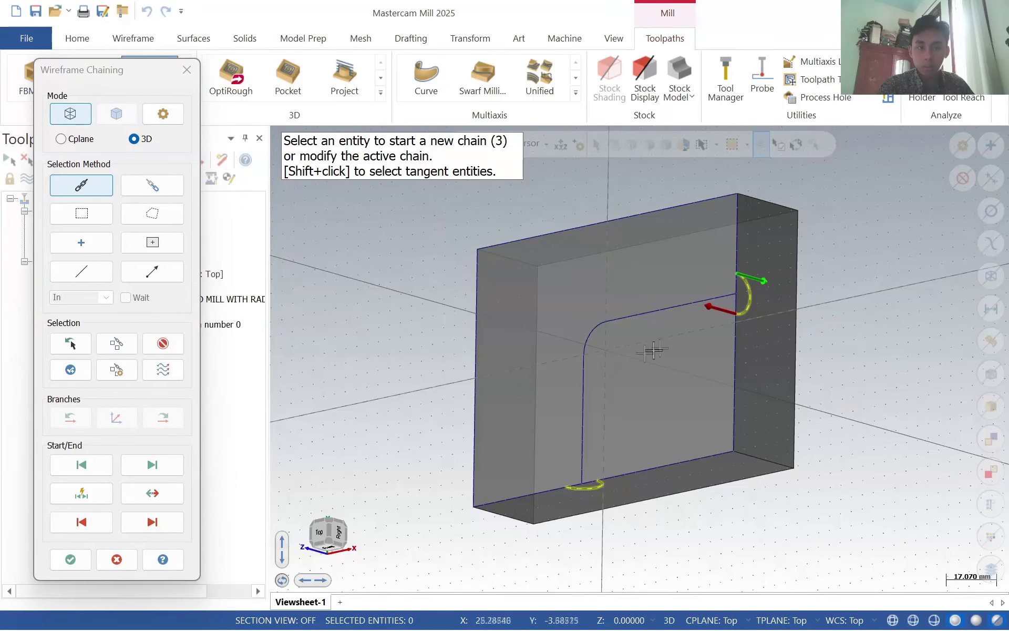
left_click(70, 370)
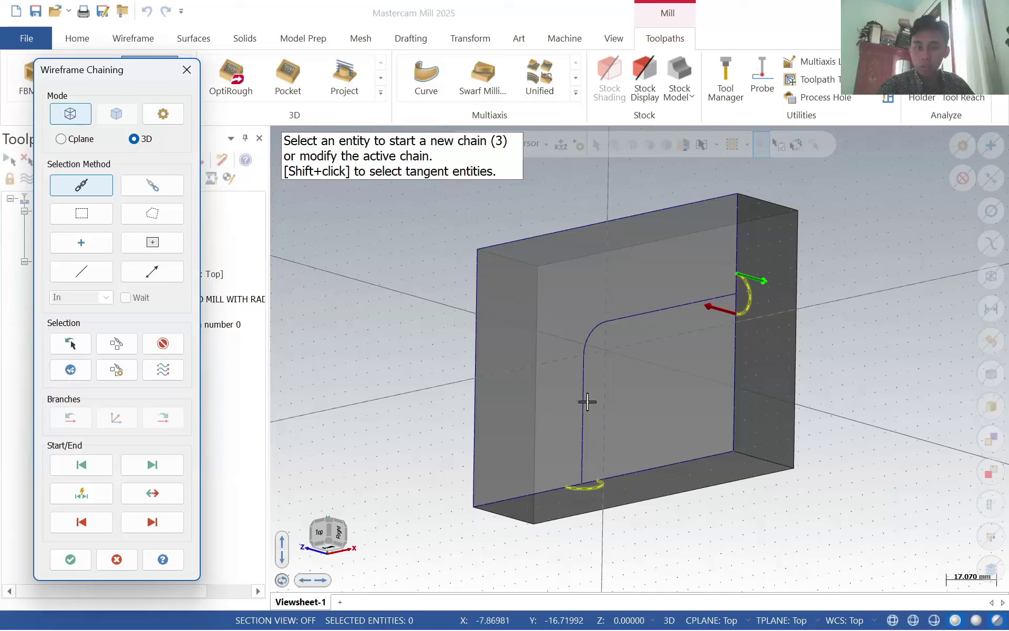
- Try to add the filleted path to the Swept 3D chains, and discard the unfinished operation
left_click(693, 307)
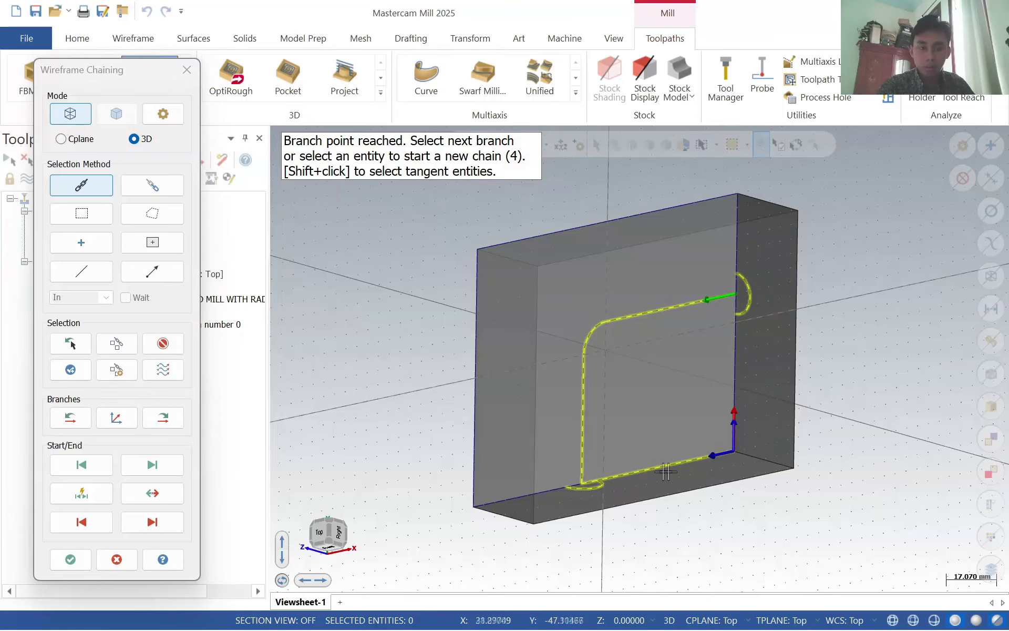
left_click(581, 464)
middle_click_drag(633, 464, 597, 398)
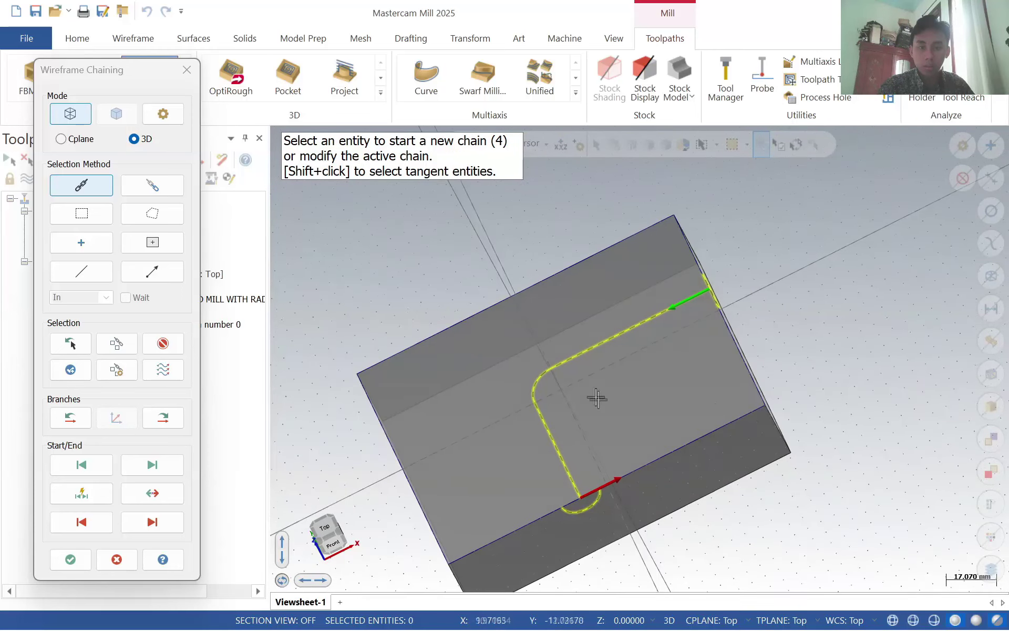
left_click(539, 410)
left_click(696, 295)
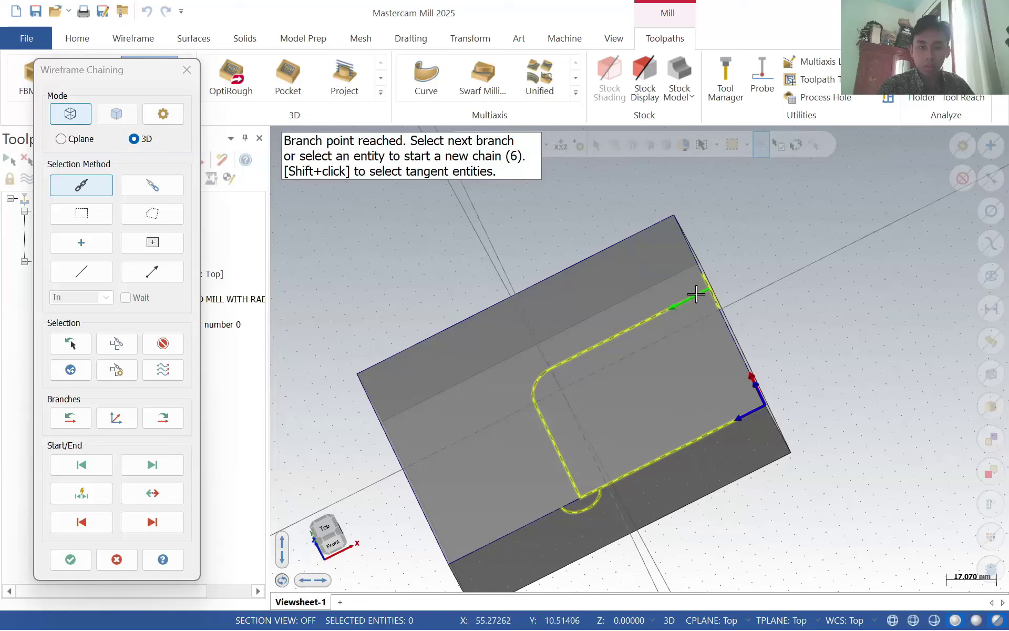
left_click(696, 294)
left_click(693, 297)
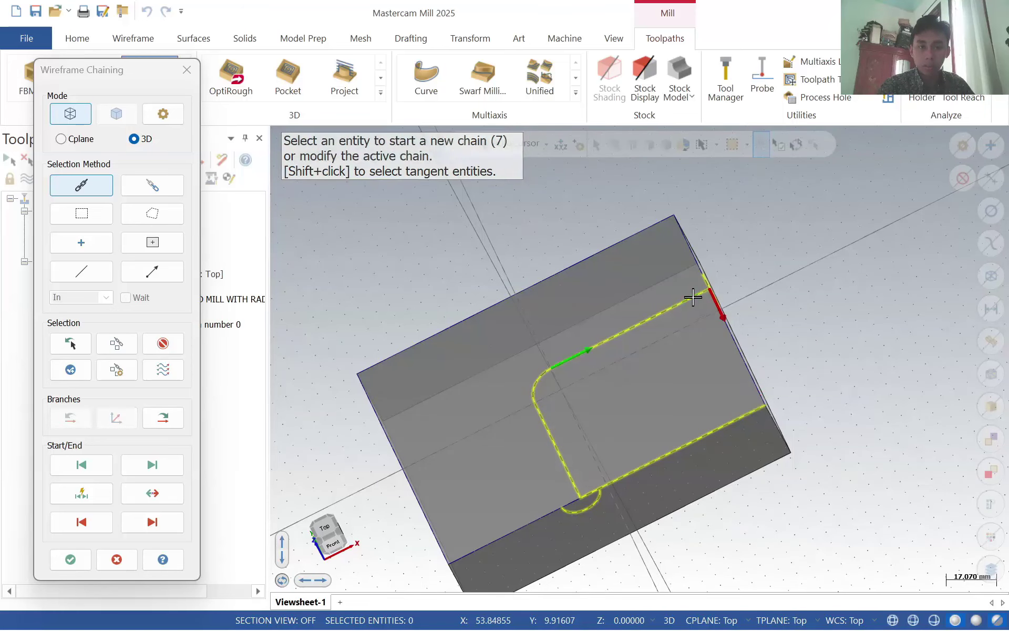
left_click(693, 296)
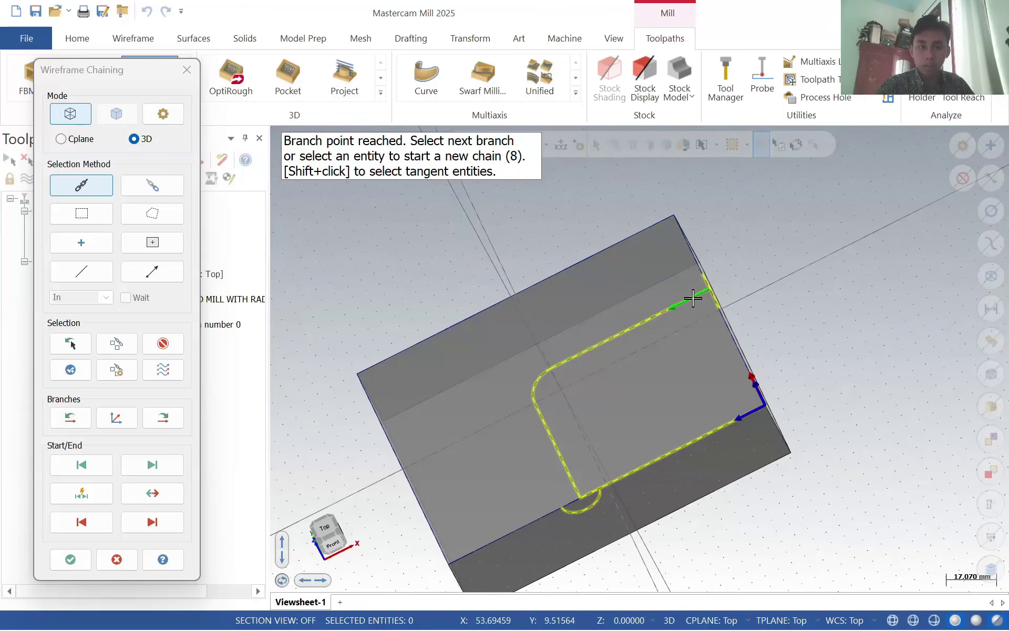
left_click(534, 409)
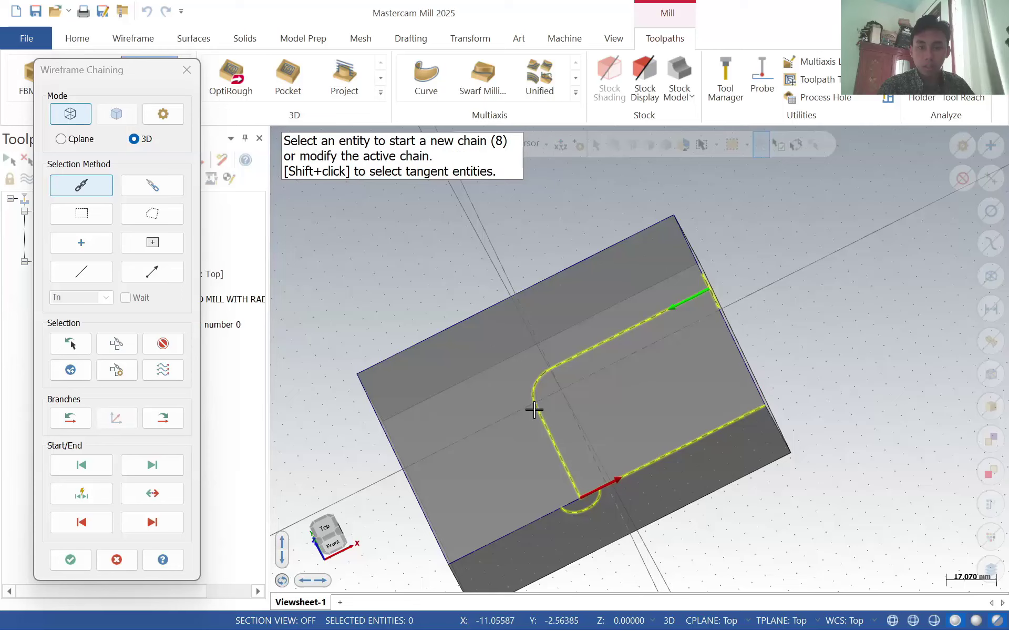
left_click(567, 476)
left_click(694, 297)
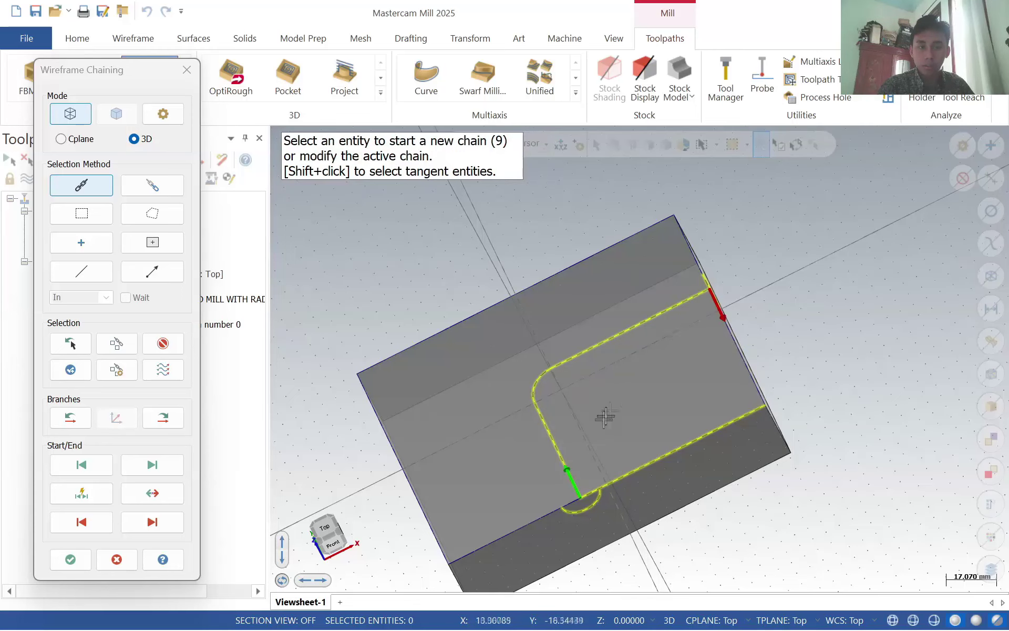
left_click(693, 298)
left_click(566, 475)
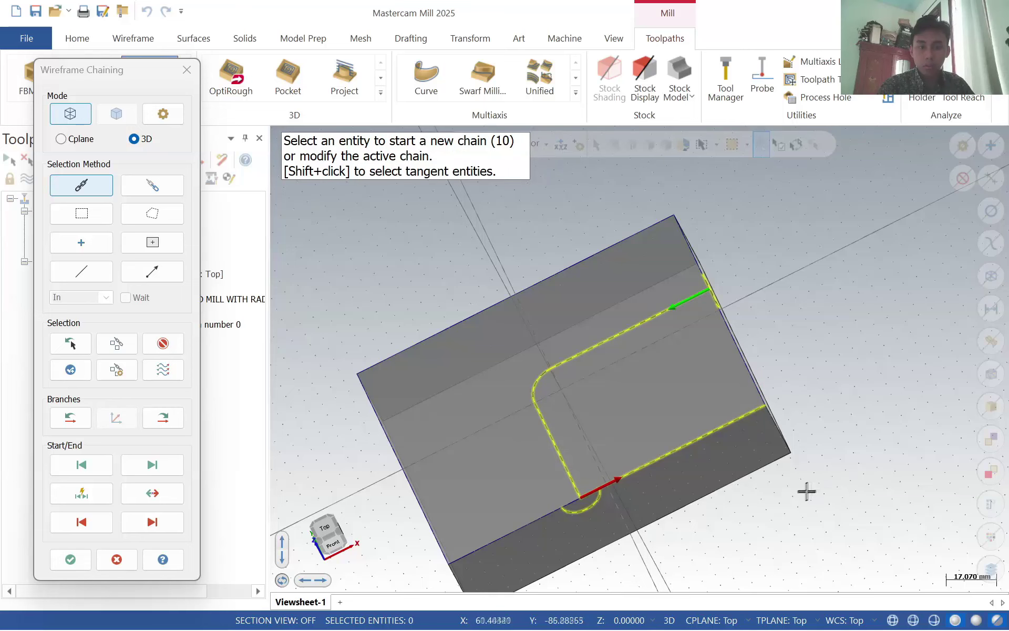
middle_click_drag(813, 490, 698, 529)
left_click(550, 490)
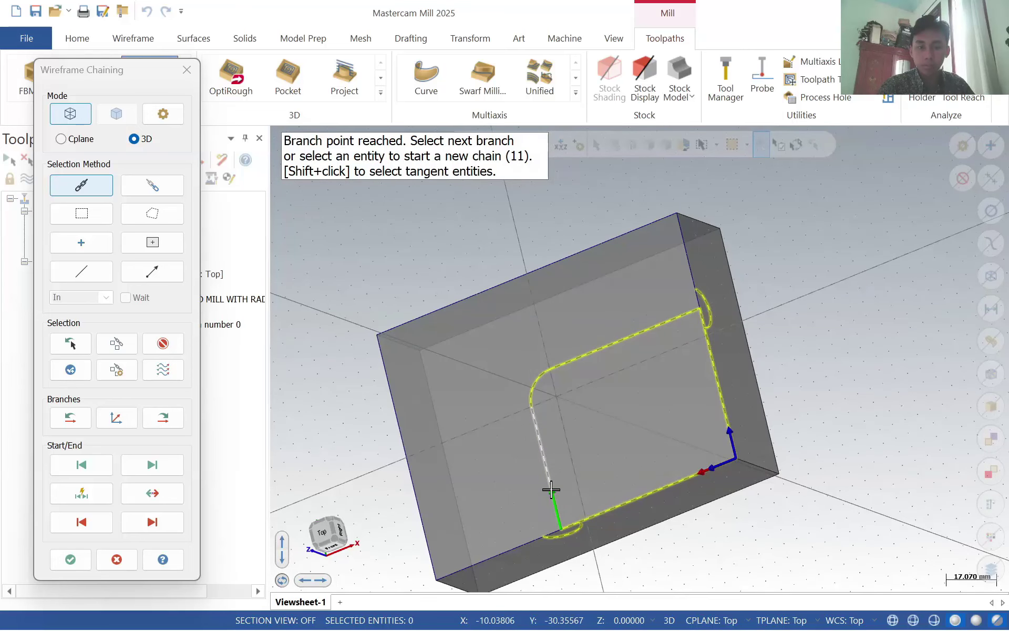
key("Escape")
left_click(595, 362)
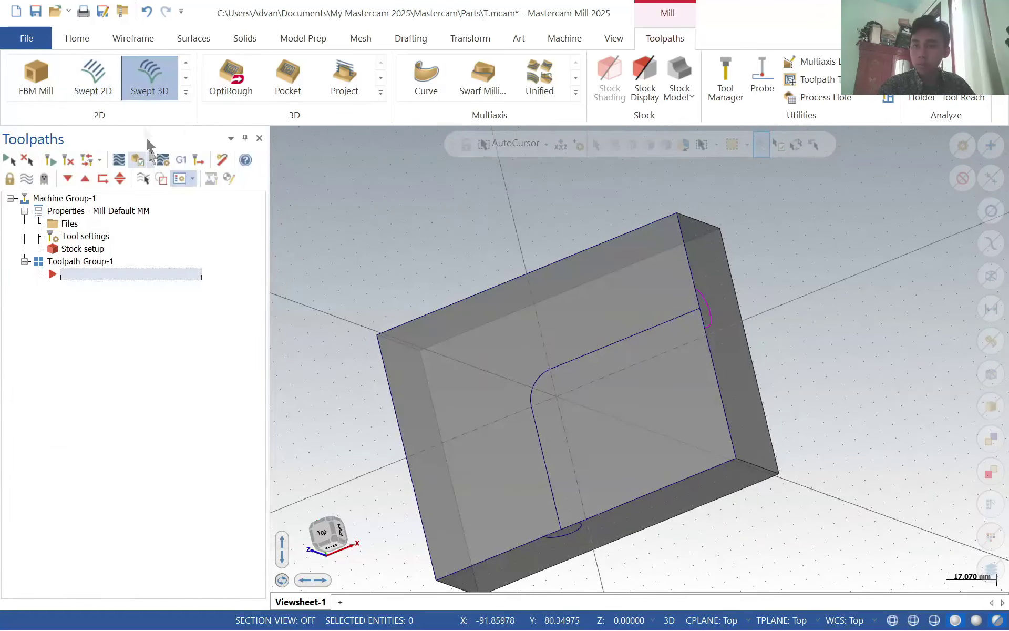
- Try a Swept 3D toolpath from the front and right semicircles and the separately picked filleted path segments, and discard the operation
key("Return")
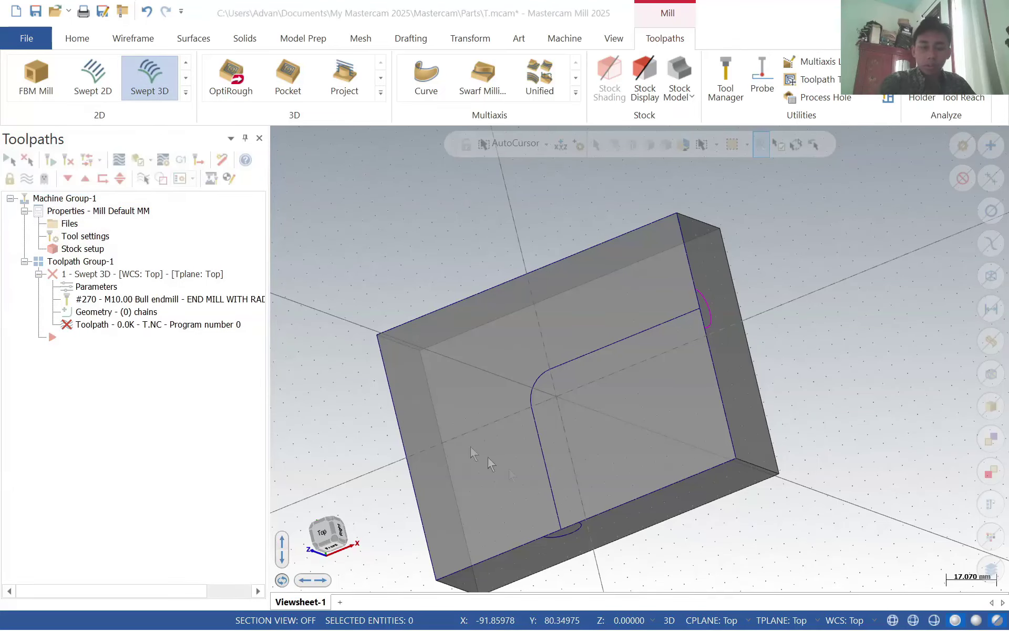
left_click(574, 528)
left_click(704, 299)
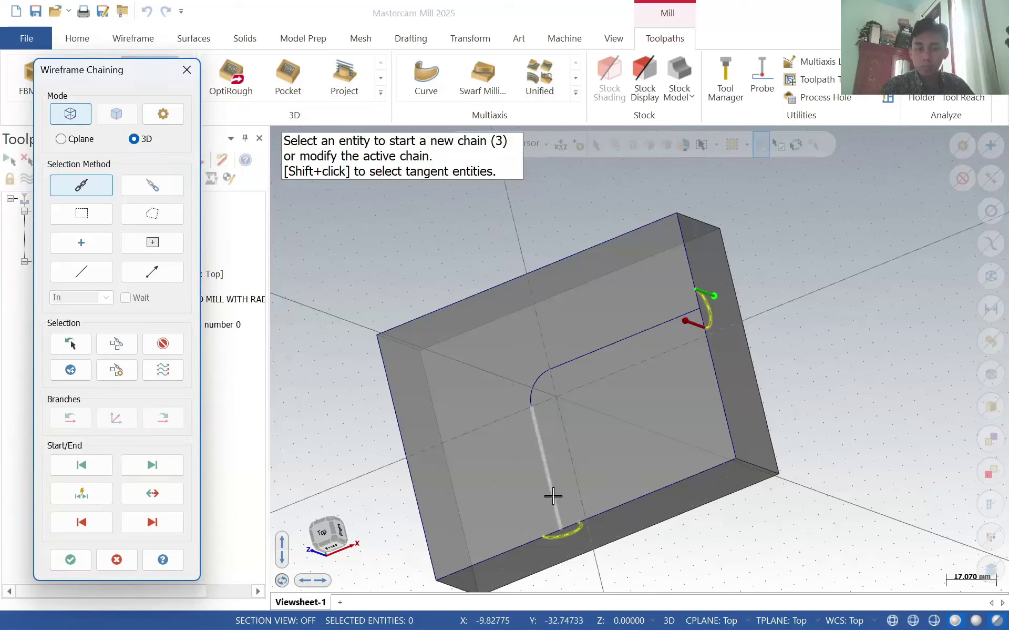
left_click(529, 387)
left_click(540, 446)
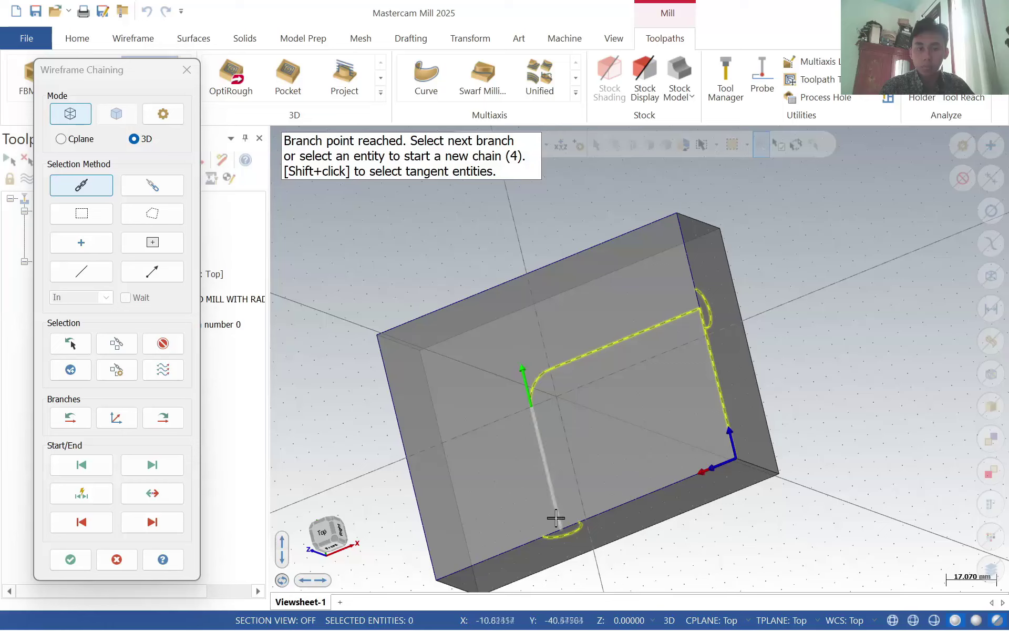
left_click(660, 322)
left_click(643, 333)
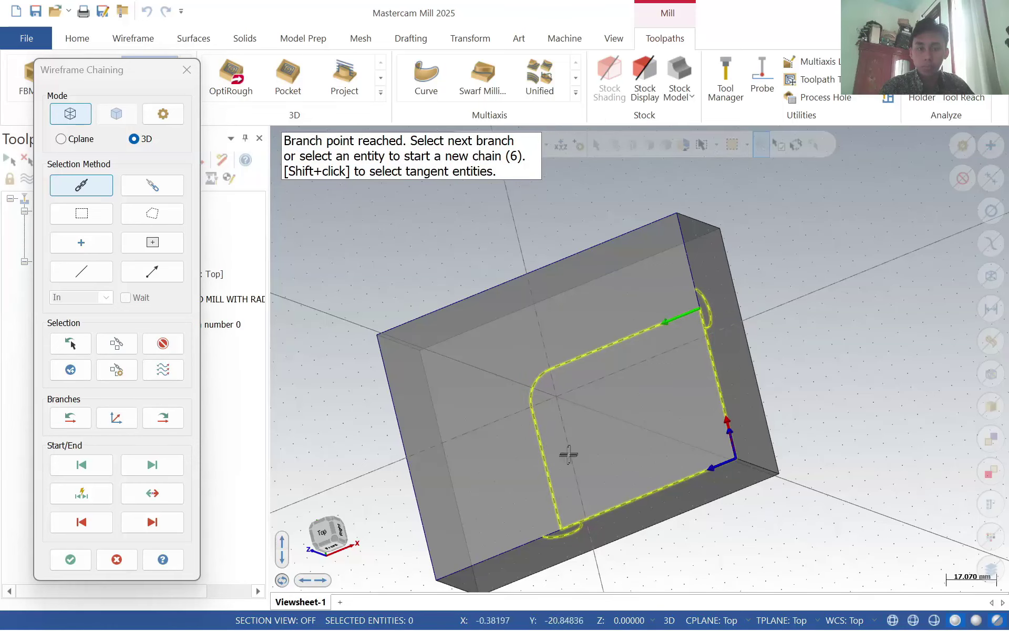
left_click(540, 452)
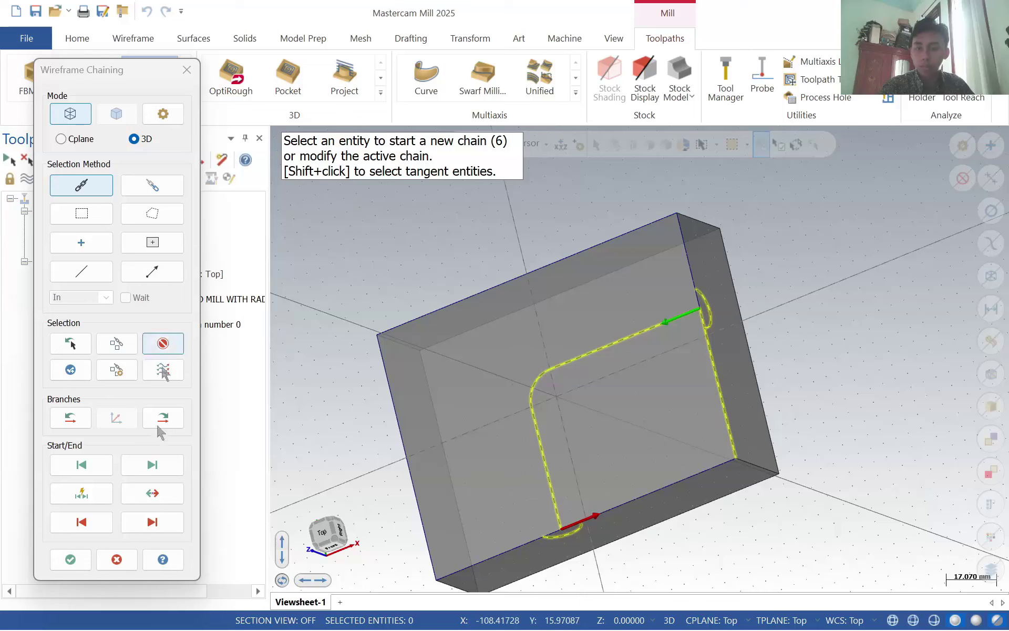
left_click(71, 558)
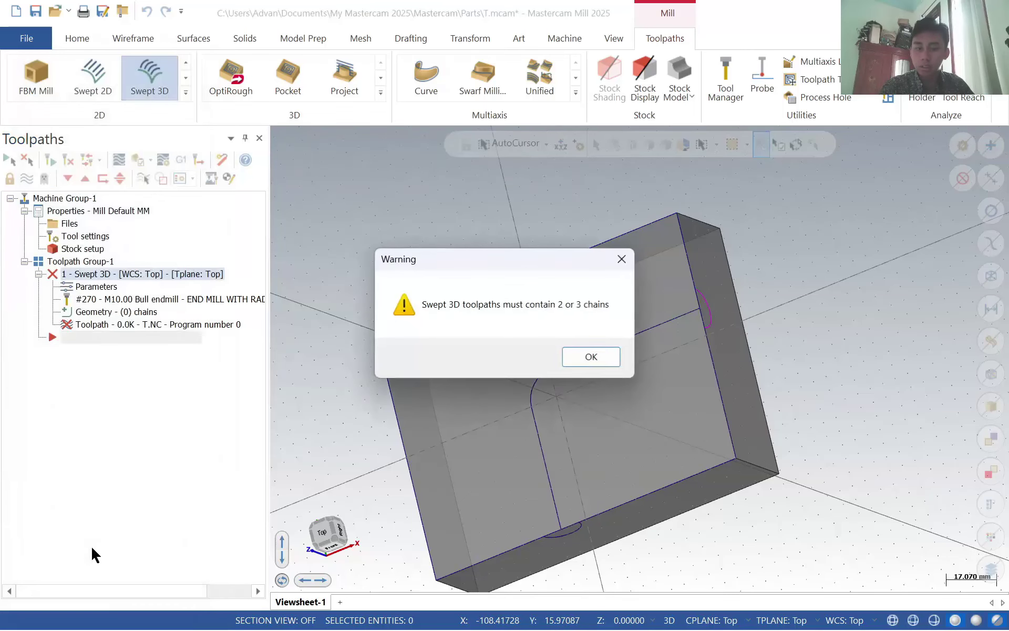
left_click(593, 358)
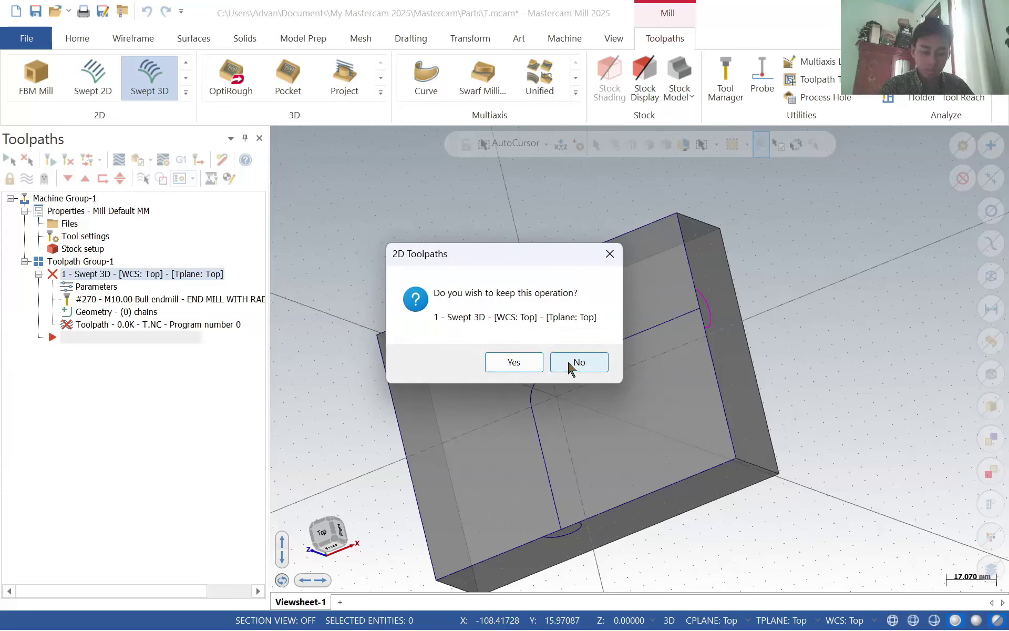
left_click(568, 363)
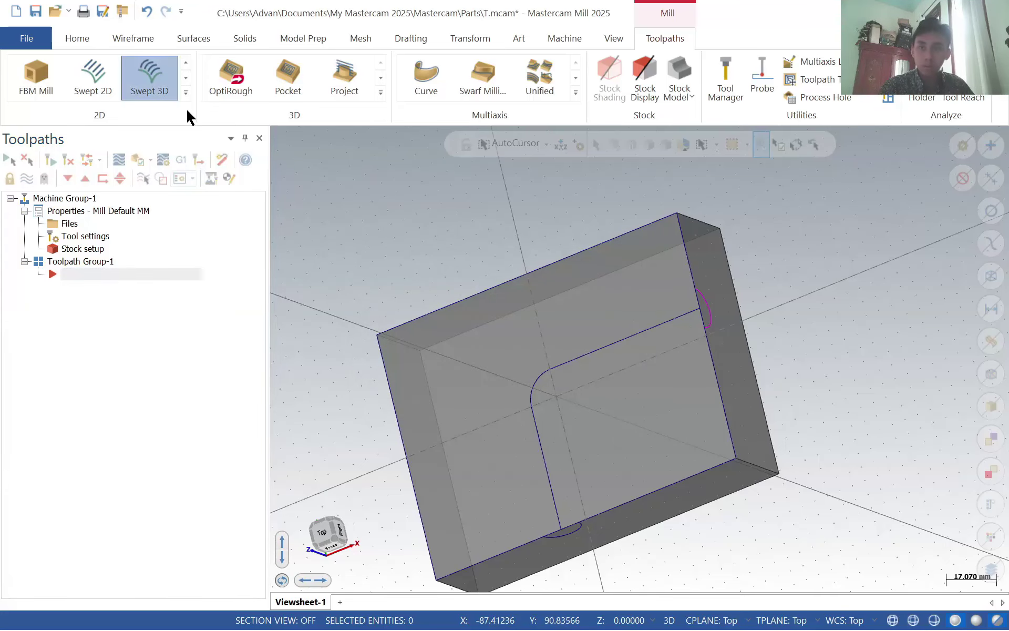
key("alt+Tab")
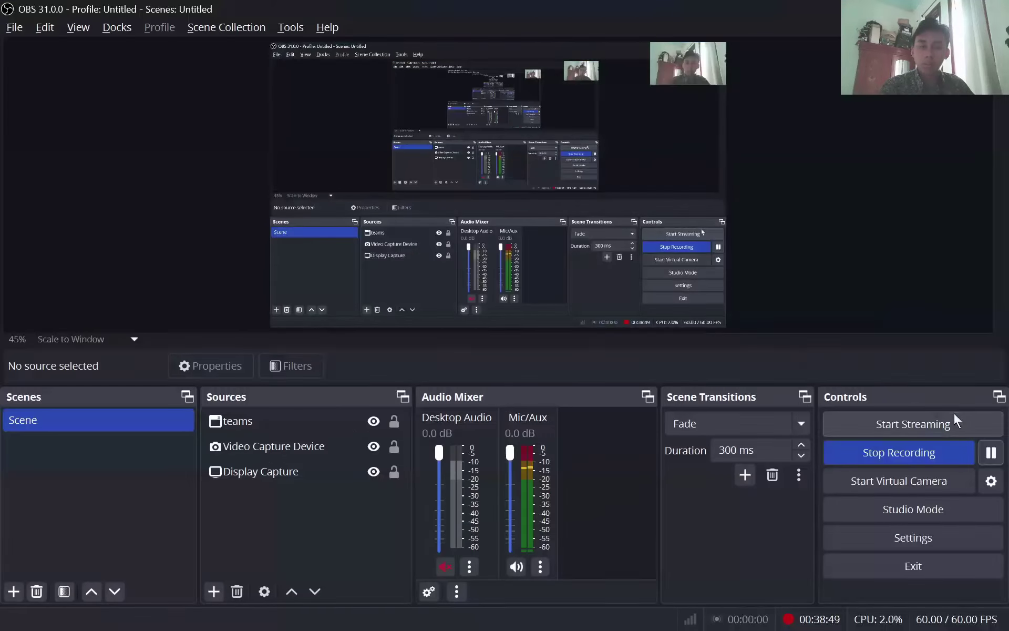
key("alt+Tab")
key("Tab")
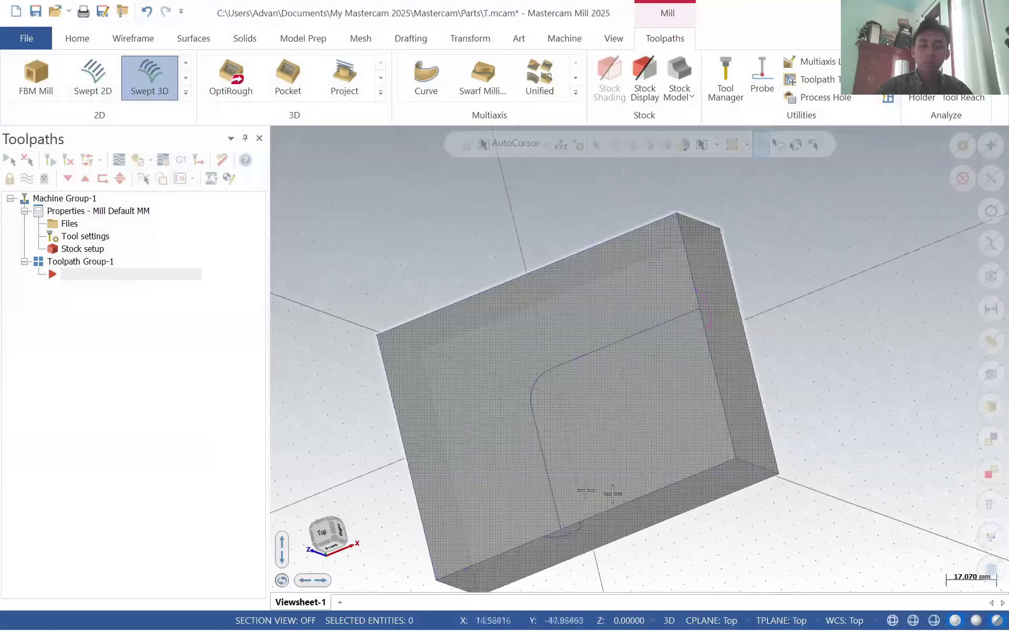
- Start a Swept 3D toolpath with 2 across contours, chaining the front semicircle, the right semicircle and the filleted path
left_click(186, 92)
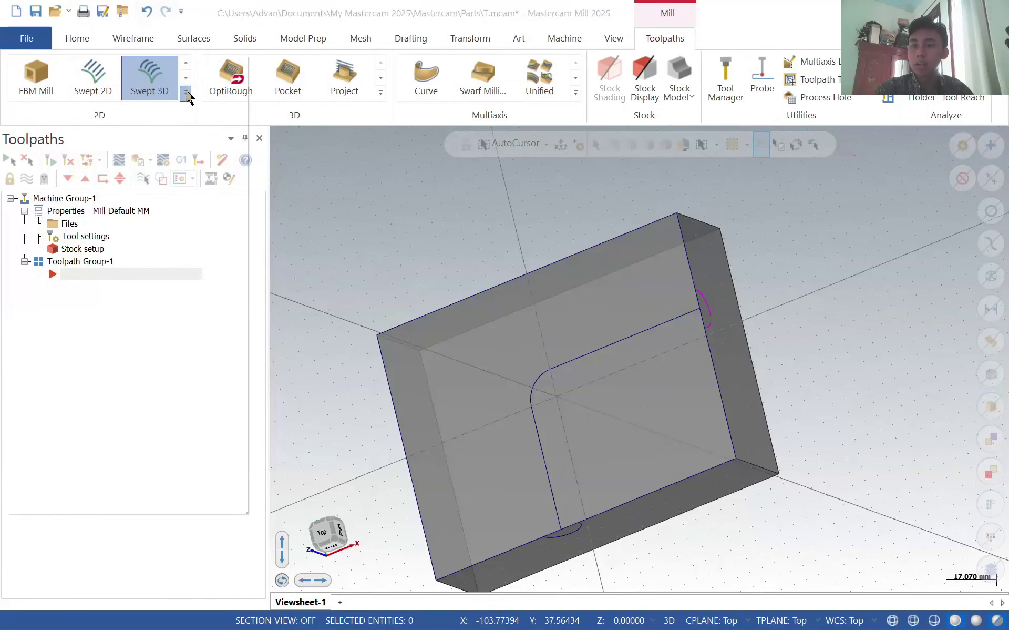
left_click(160, 231)
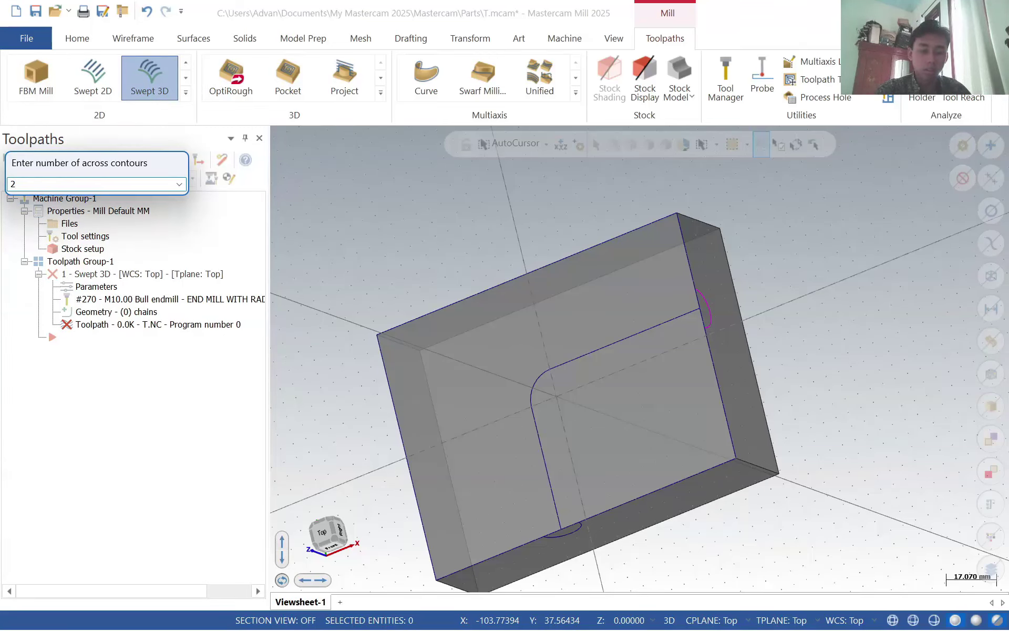
key("Return")
left_click(555, 536)
left_click(705, 293)
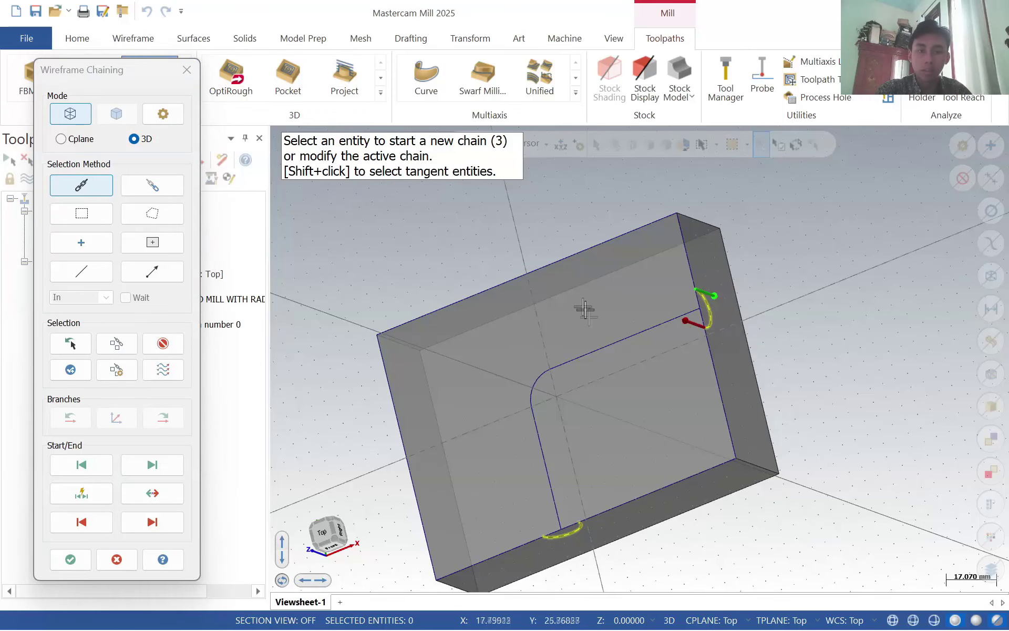
left_click(70, 374)
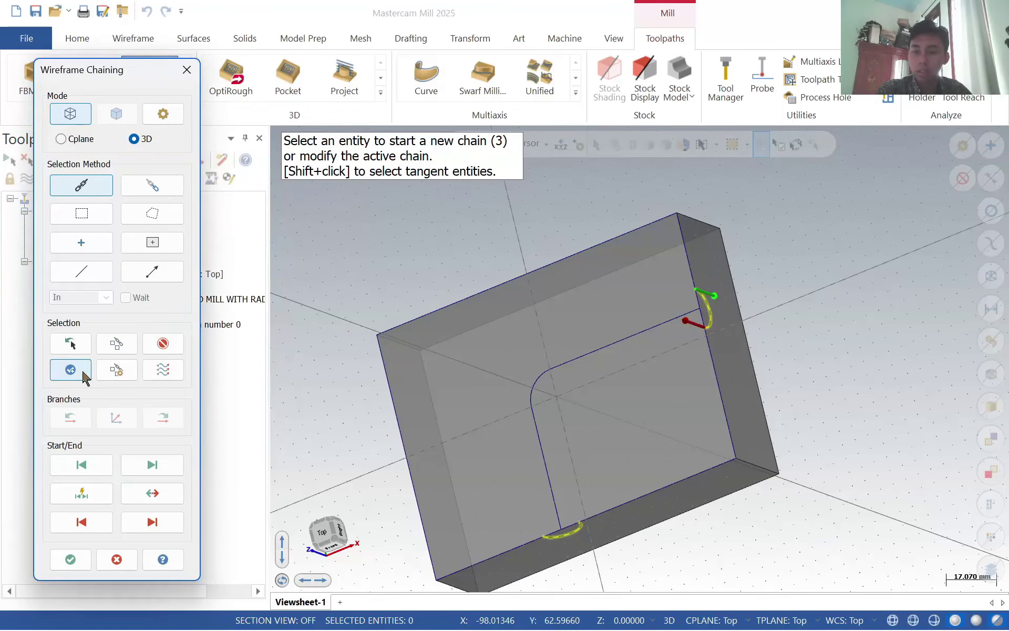
left_click(677, 316)
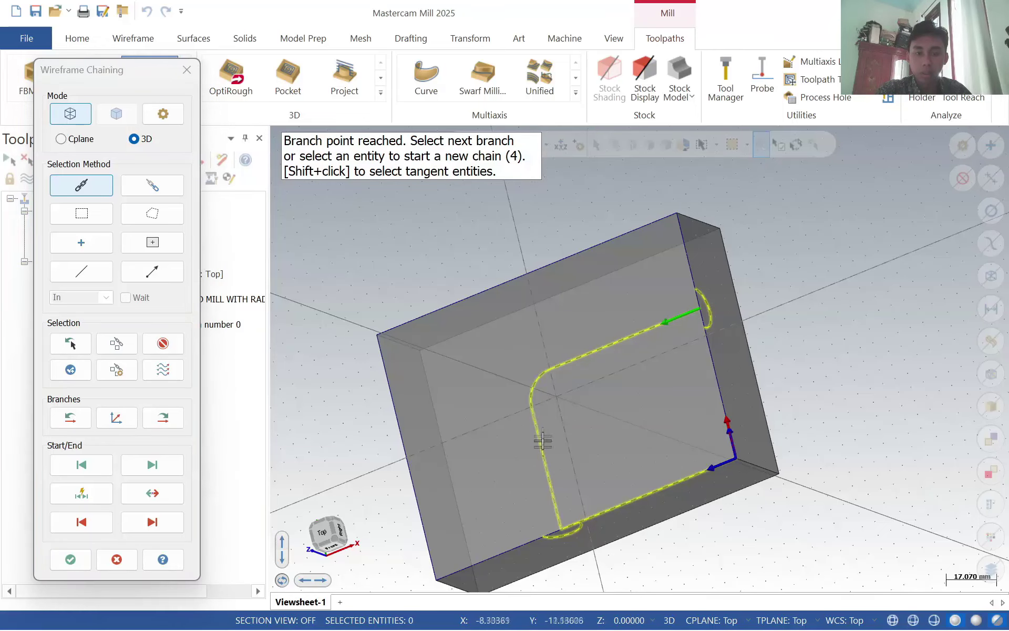
left_click(533, 418)
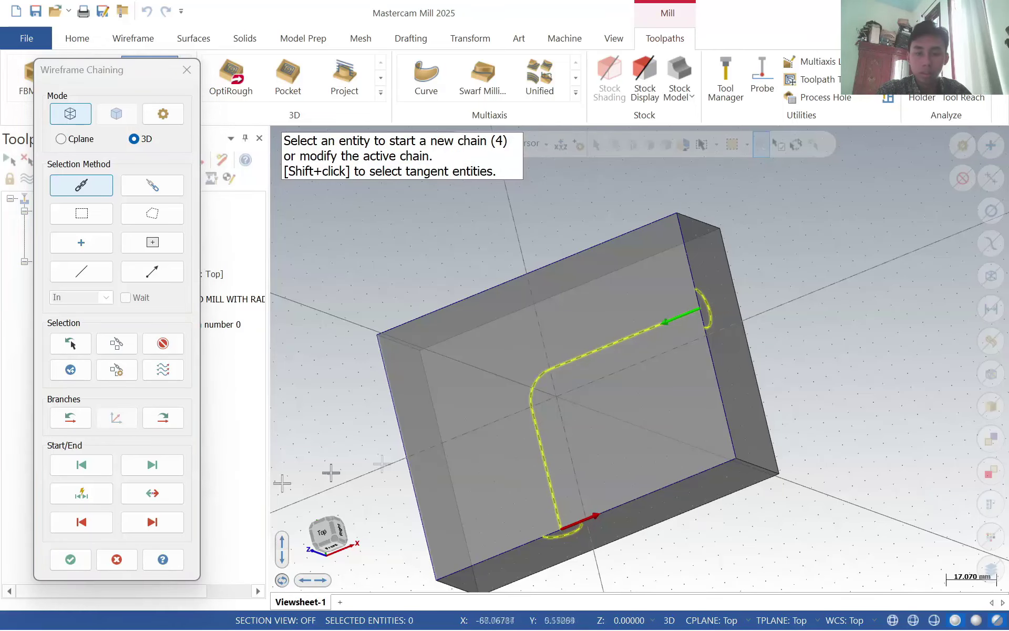
left_click(70, 559)
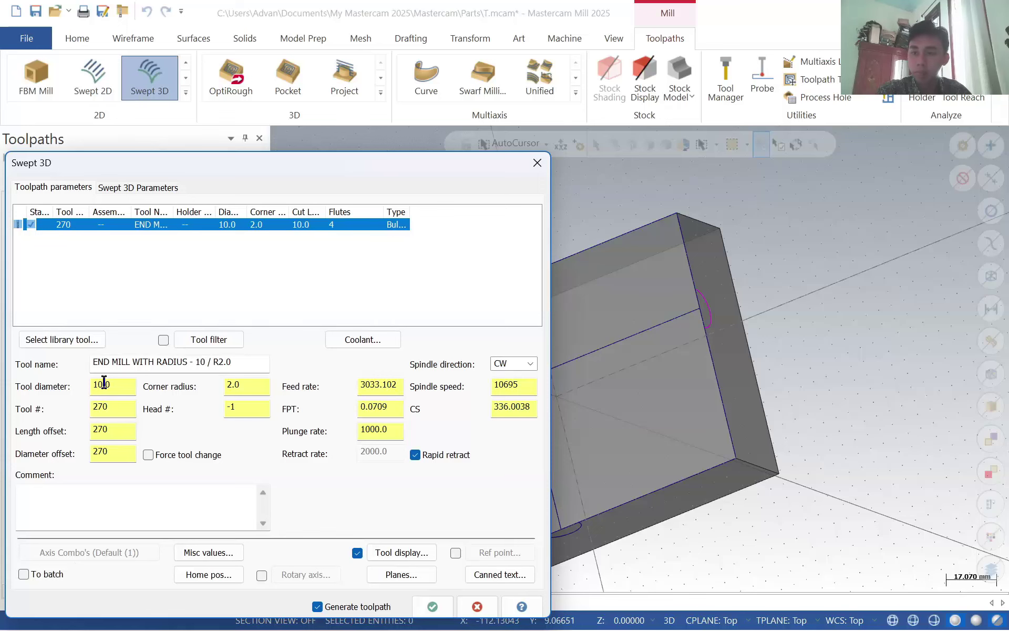
- Select the 3 mm ball-nose end mill, tool 233, from the Mill_mm tool library
left_click(75, 341)
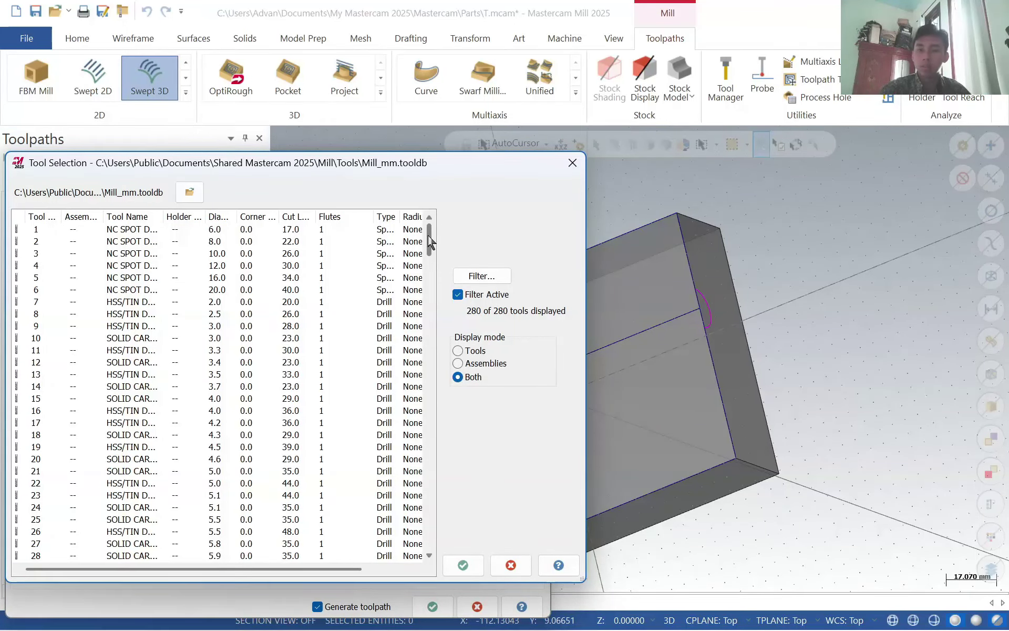
key("alt+Tab")
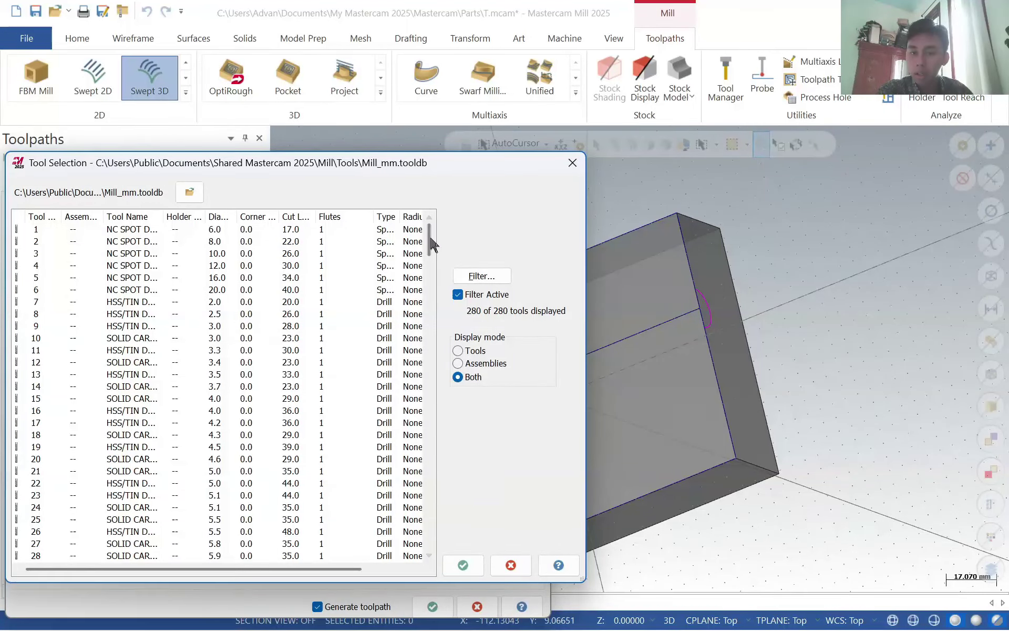
left_click_drag(432, 243, 430, 498)
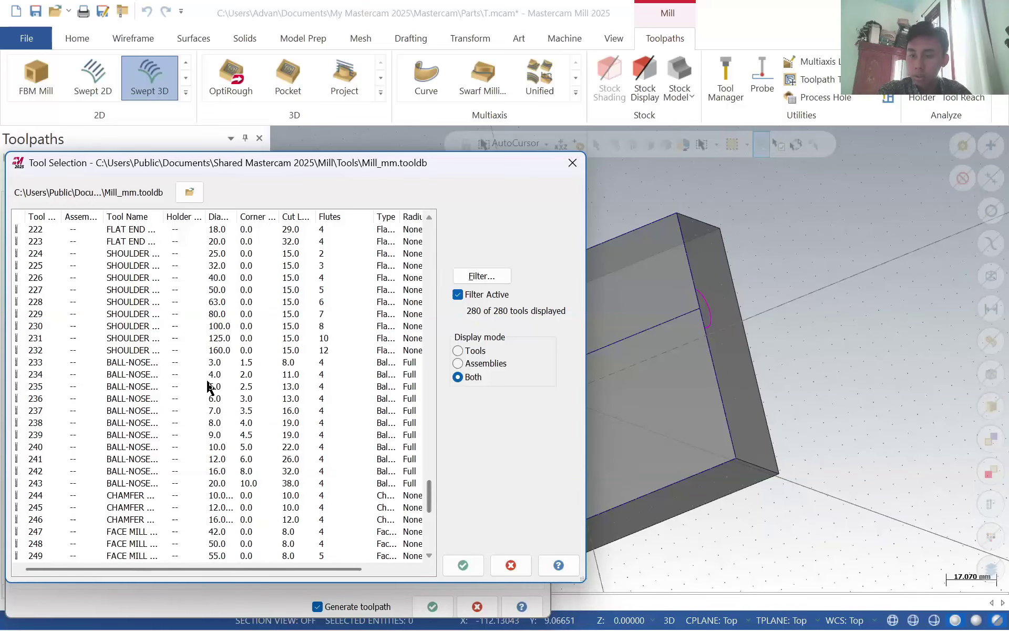
left_click(130, 365)
left_click(462, 563)
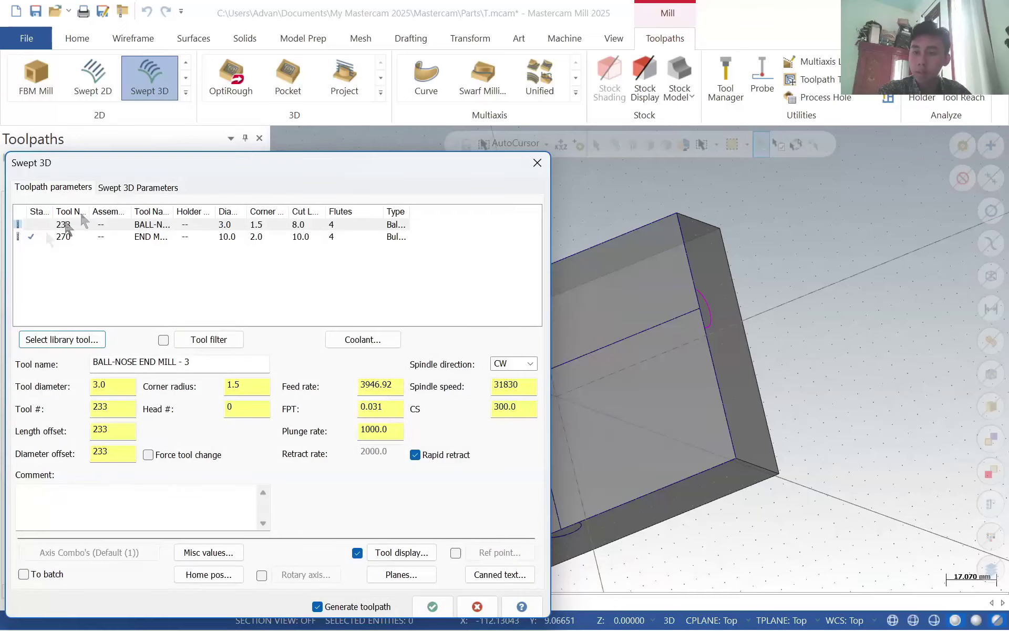
- Set the along and across cut distances to 0.5 and the rapid depth to 25, and generate the Swept 3D toolpath
left_click(134, 187)
type("0.5")
key("Tab")
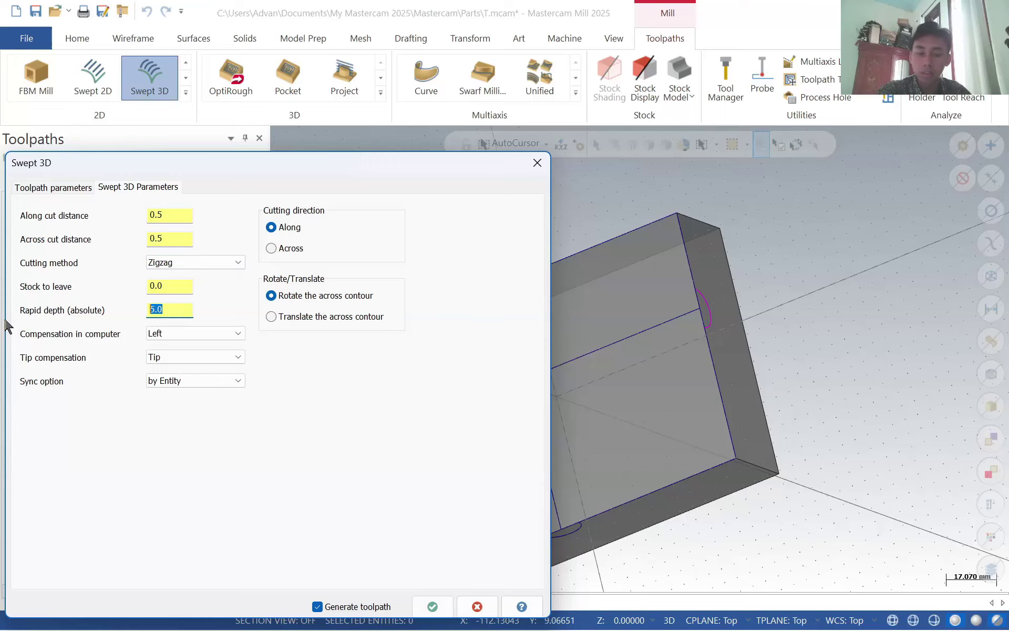
left_click(432, 606)
left_click(621, 357)
- Inspect the generated toolpath on the block and review the operation's Swept 3D parameters
middle_click_drag(525, 378, 572, 334)
left_click(85, 286)
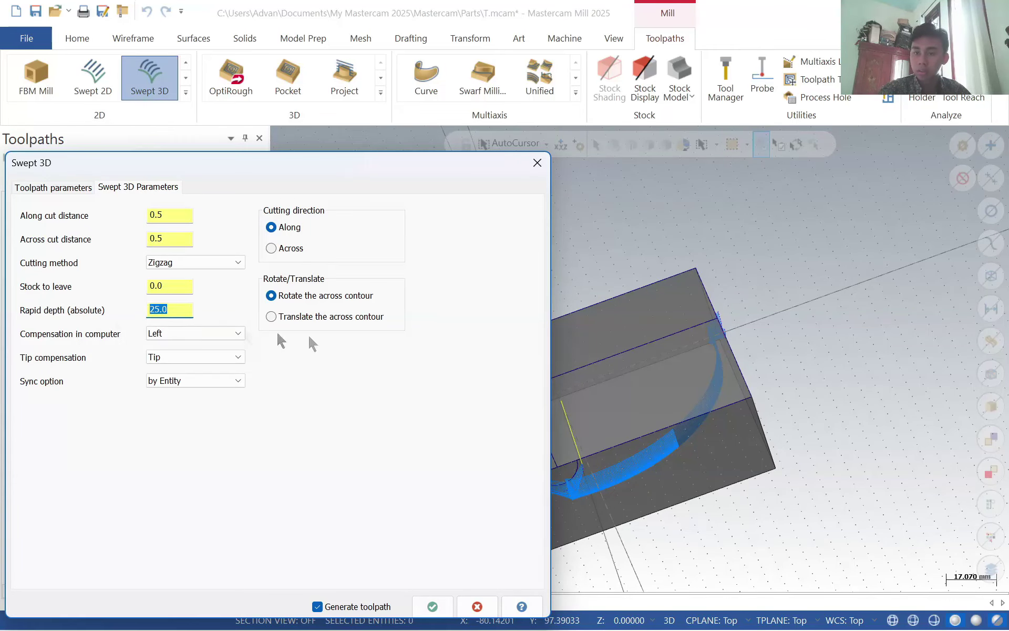
left_click(432, 606)
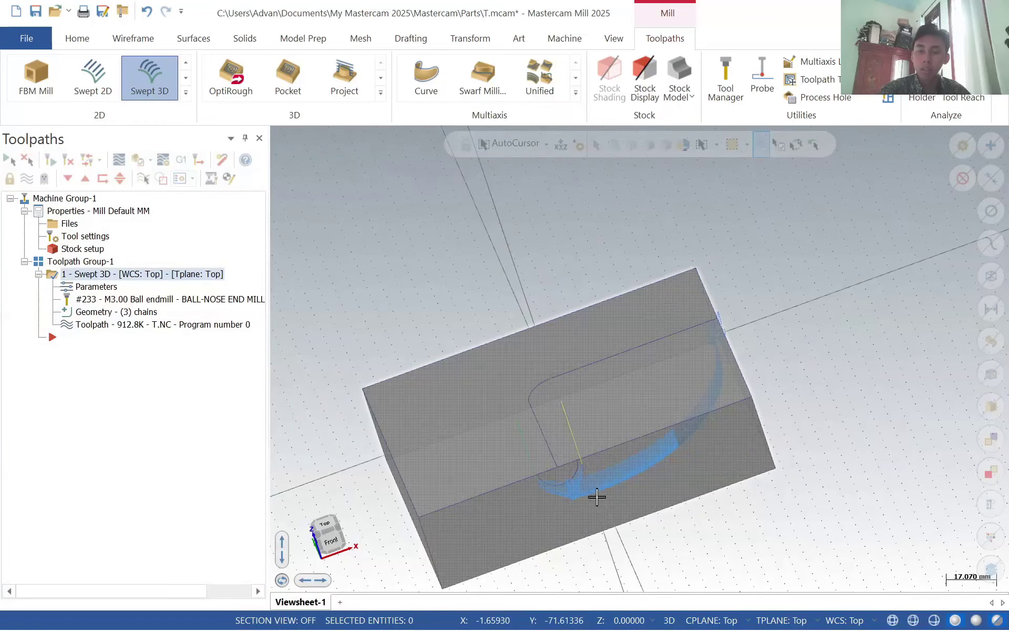
key("alt+Tab")
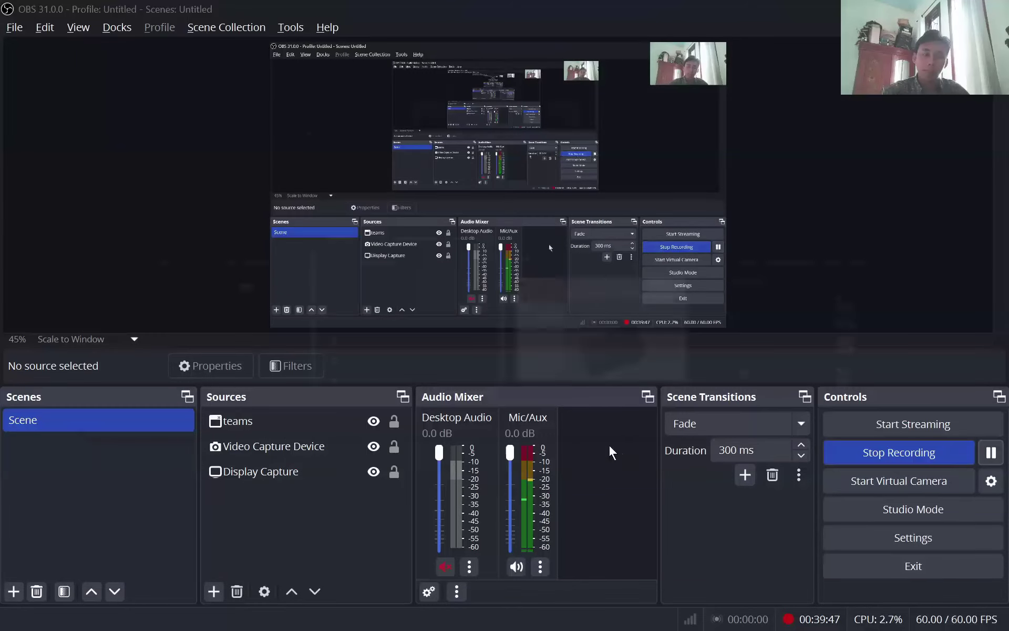
- Review the operation's Swept 3D parameters and run the cut in the Verify simulation
key("alt+Tab")
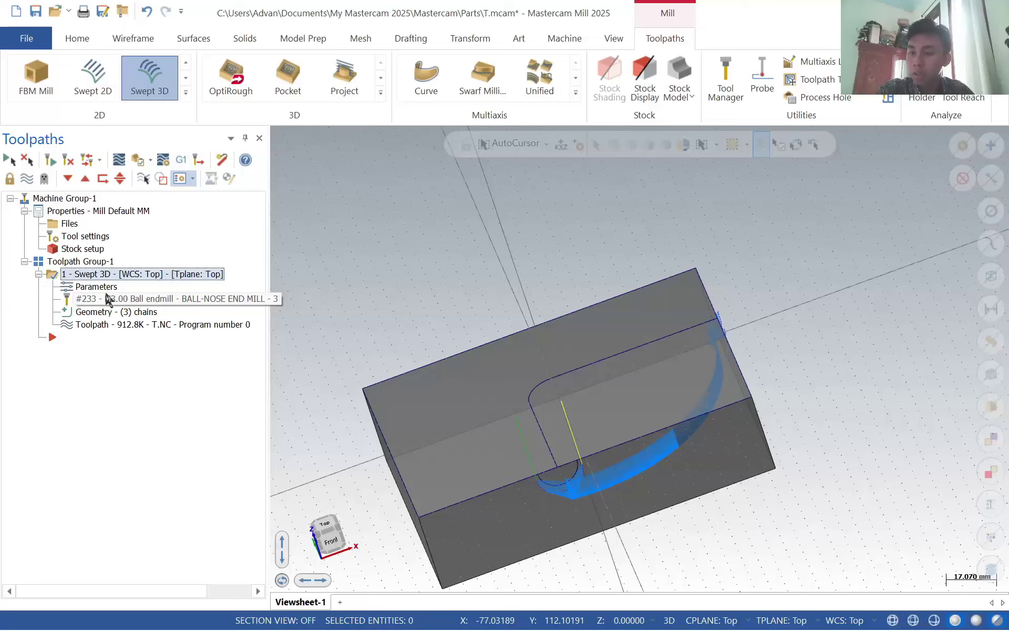
left_click(96, 286)
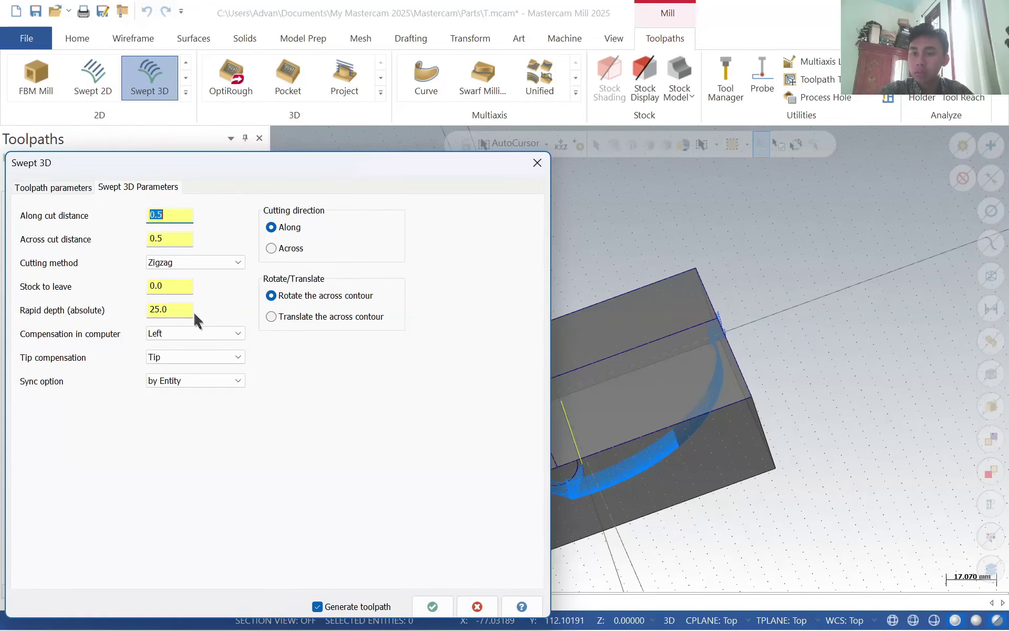
key("alt+Tab")
key("alt+Tab")
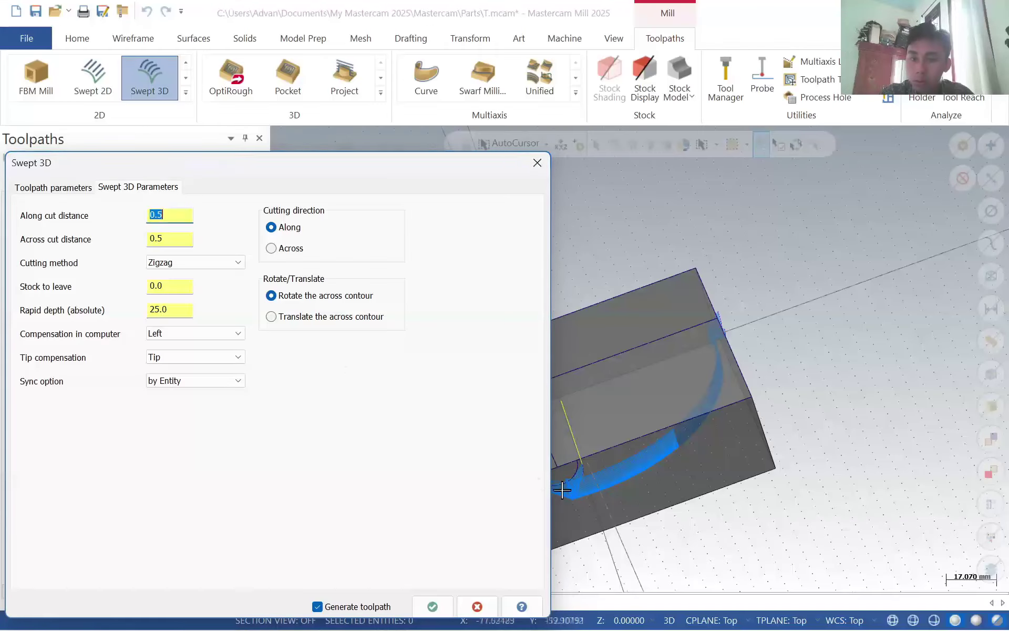
left_click(427, 606)
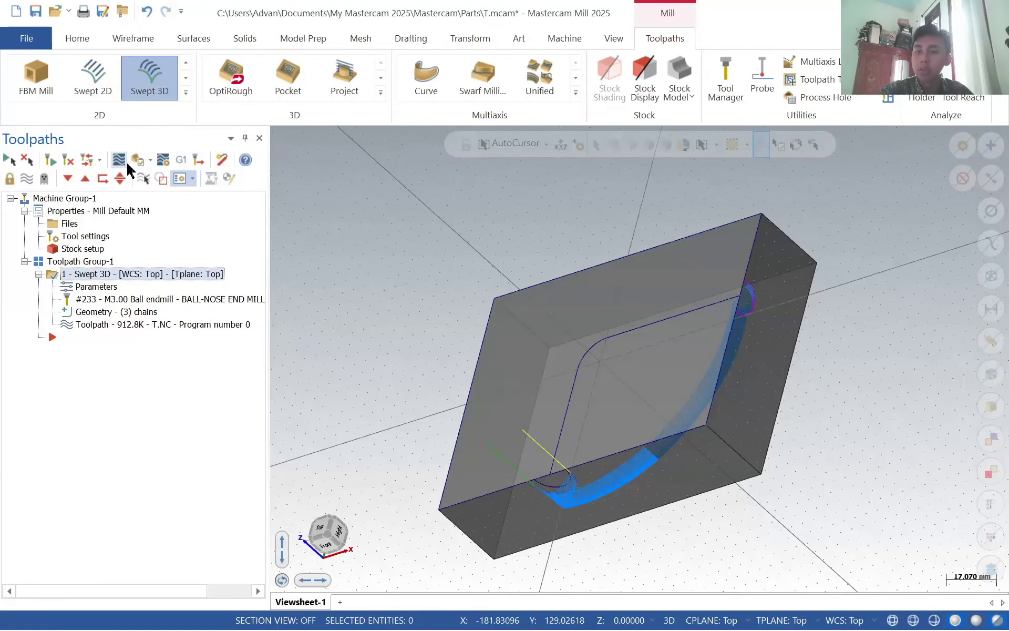
left_click(137, 161)
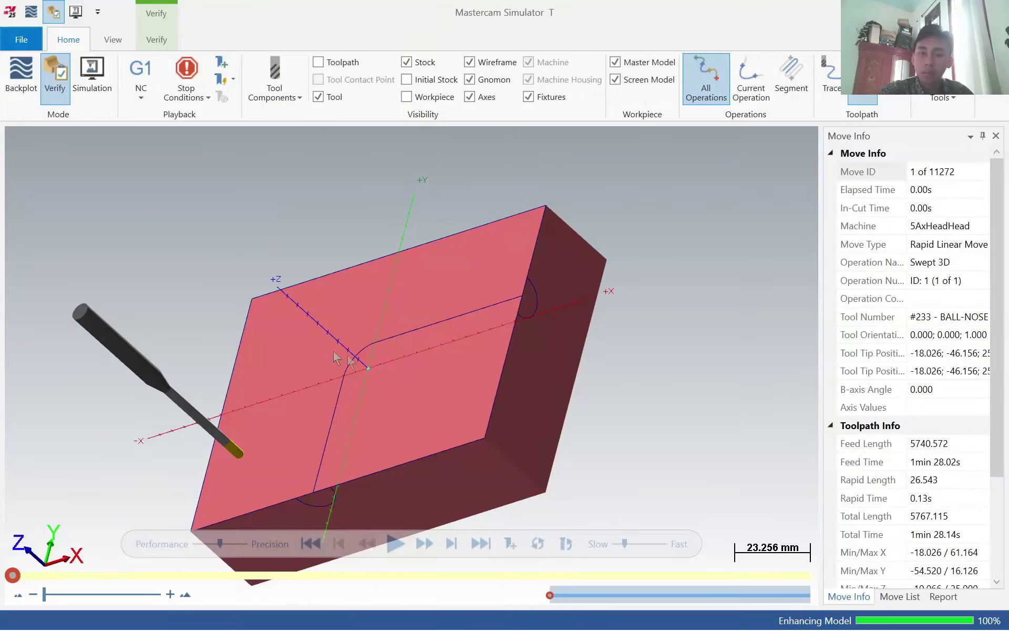
left_click(397, 543)
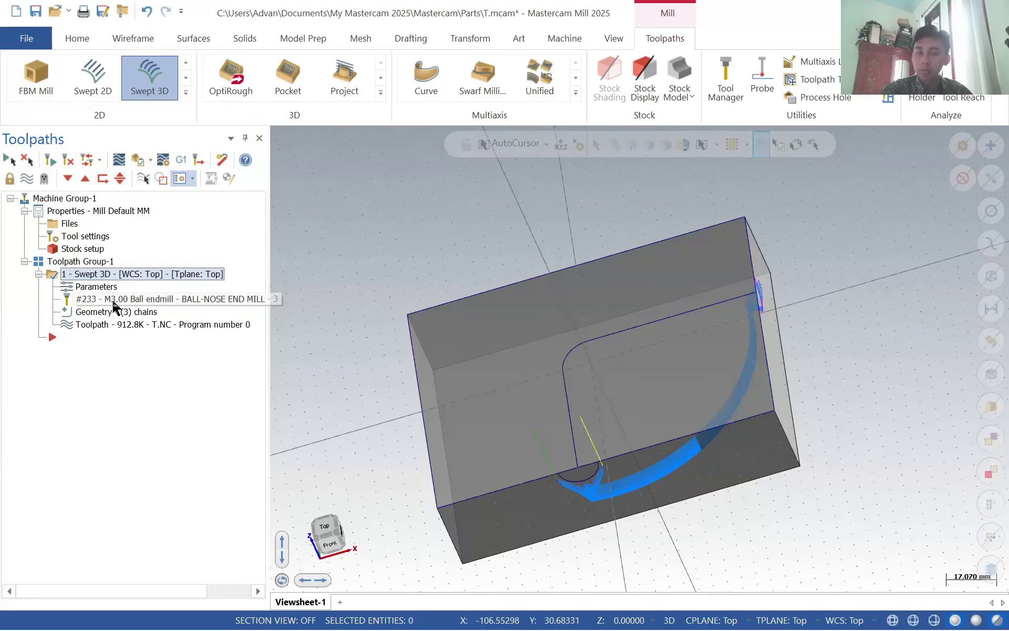
- Add another 3 mm ball-nose end mill, tool 233, to the operation's tool list from the Mill_mm library
left_click(105, 287)
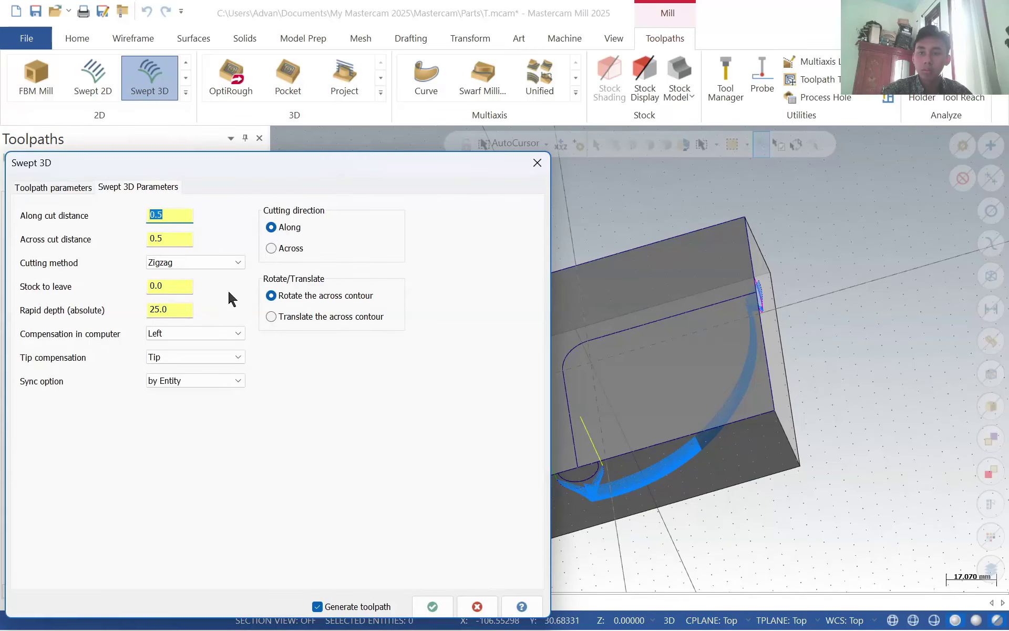
left_click(53, 187)
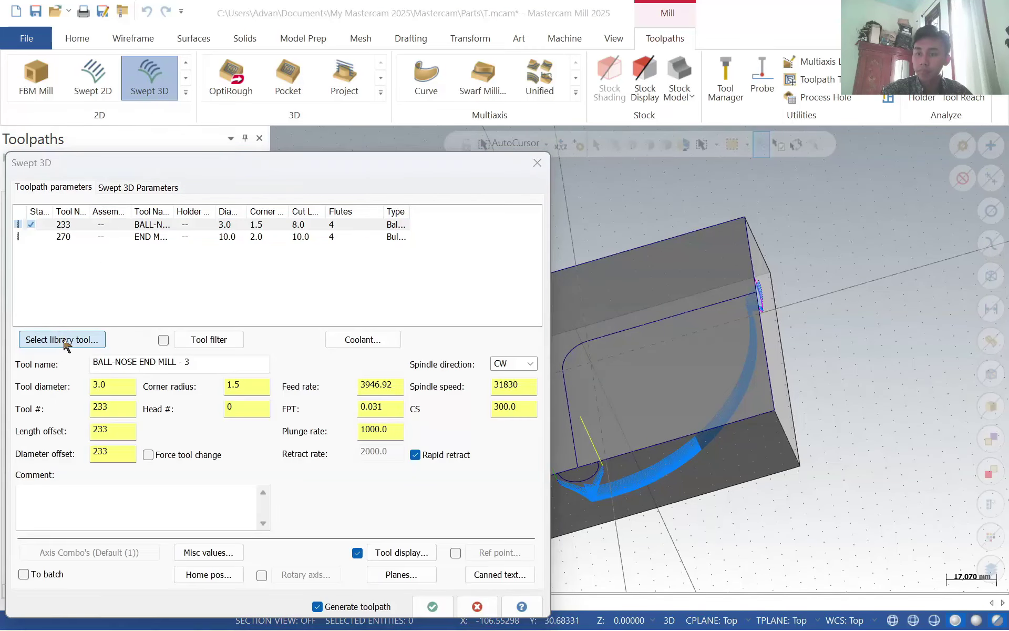
left_click(61, 336)
left_click_drag(430, 253, 427, 551)
scroll(180, 302, "up", 5)
scroll(180, 303, "up", 3)
left_click(136, 278)
left_click(462, 564)
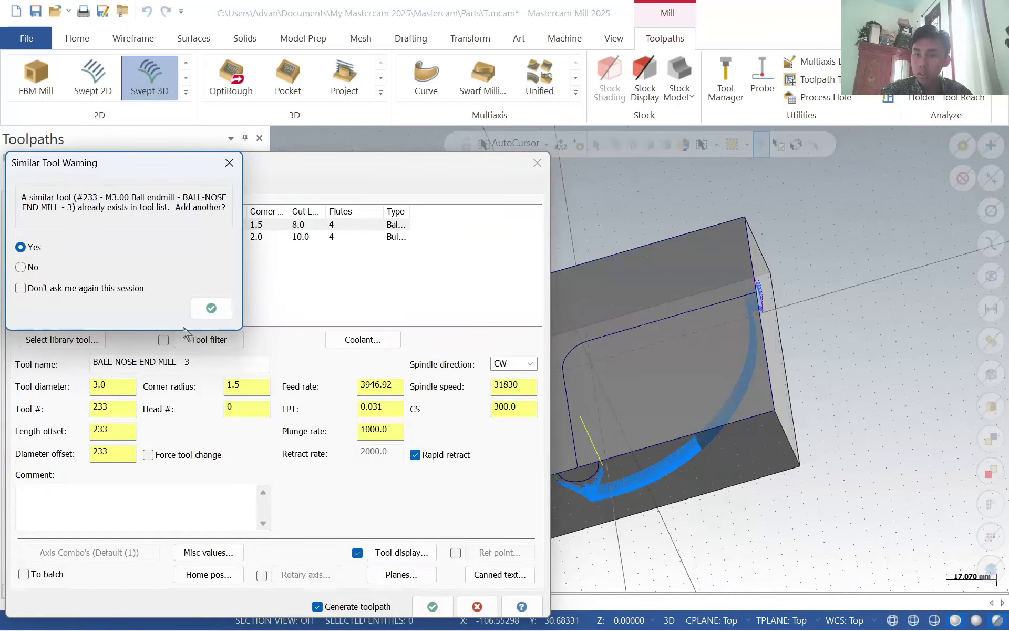
left_click(212, 308)
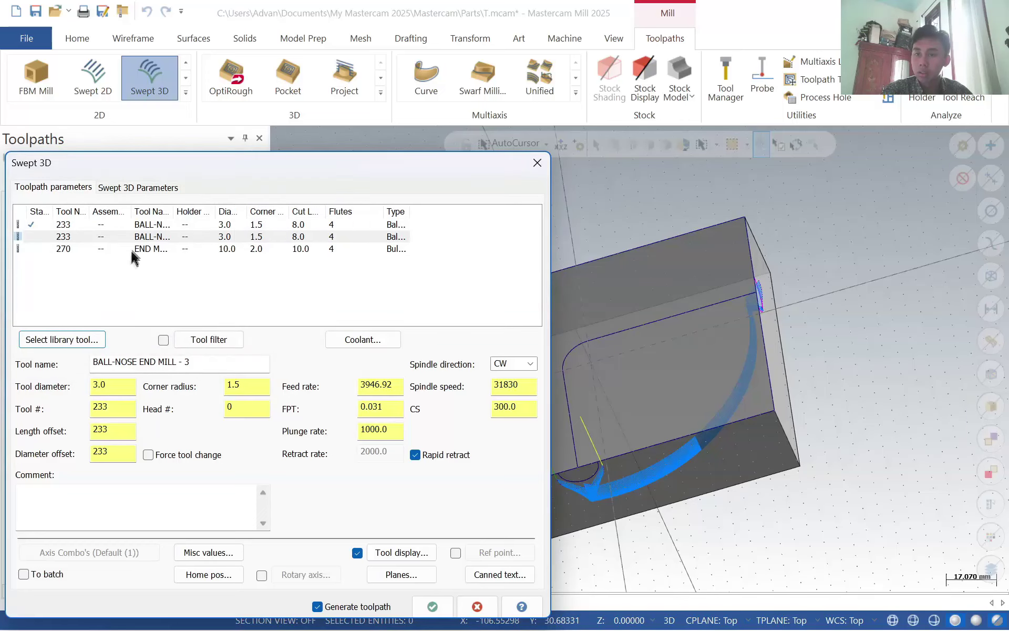
- Regenerate the existing Swept 3D toolpath with its current parameters
left_click(122, 189)
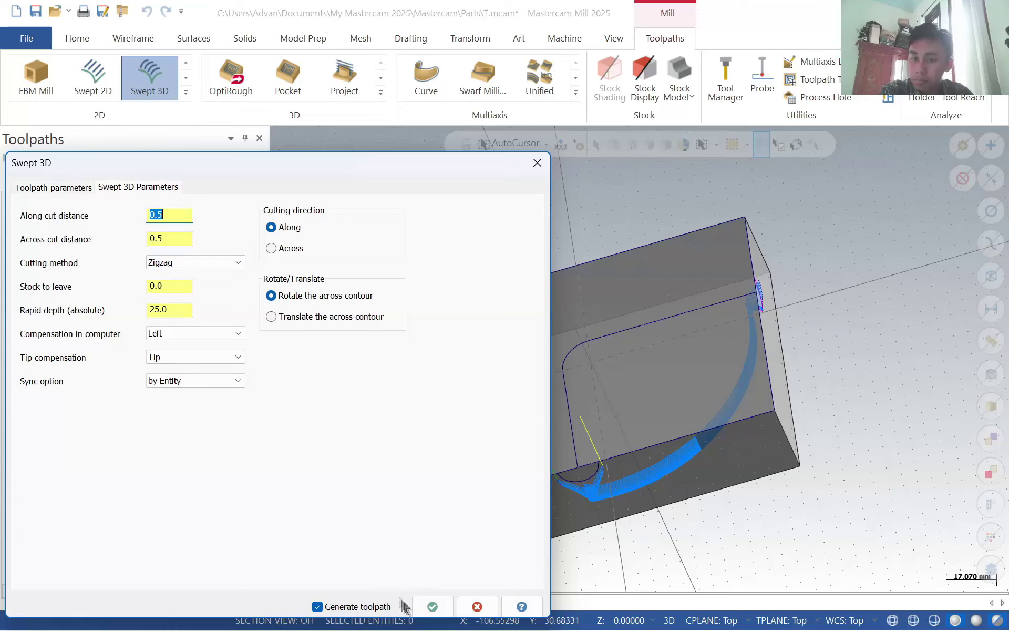
left_click(429, 606)
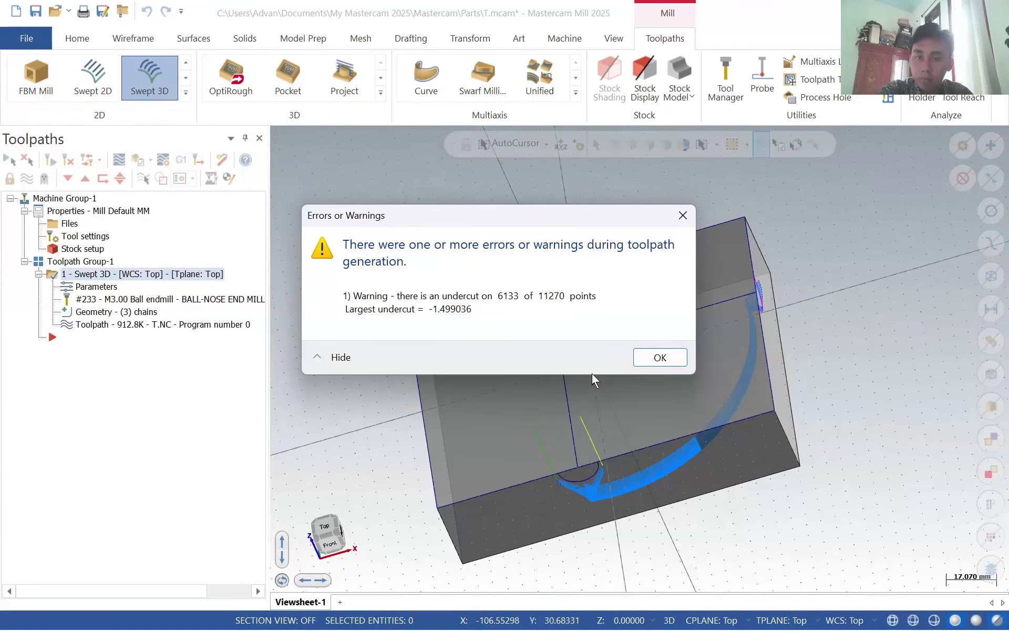
left_click(659, 356)
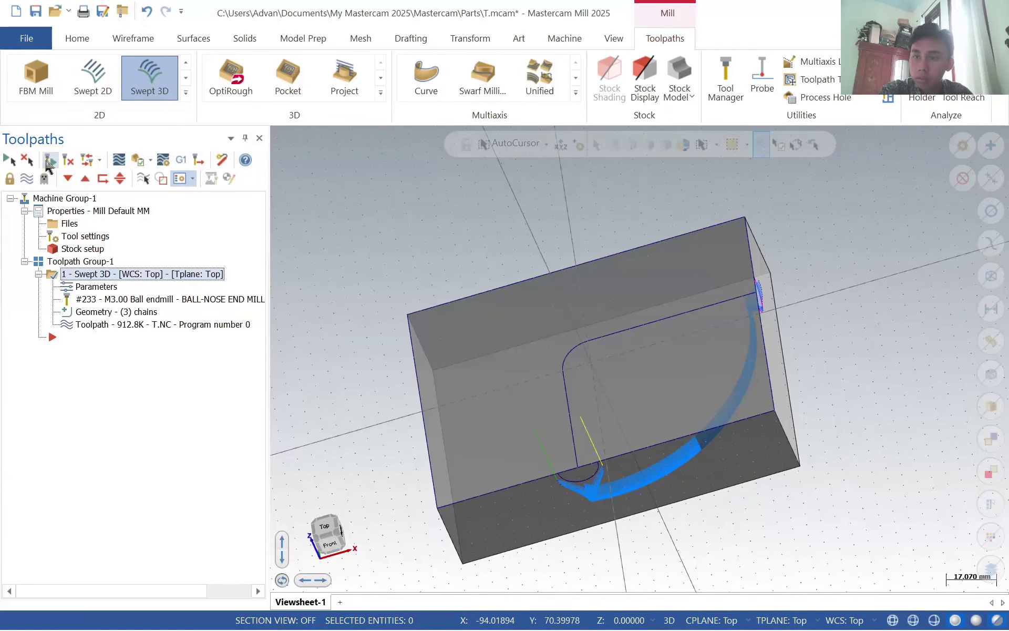
left_click(50, 162)
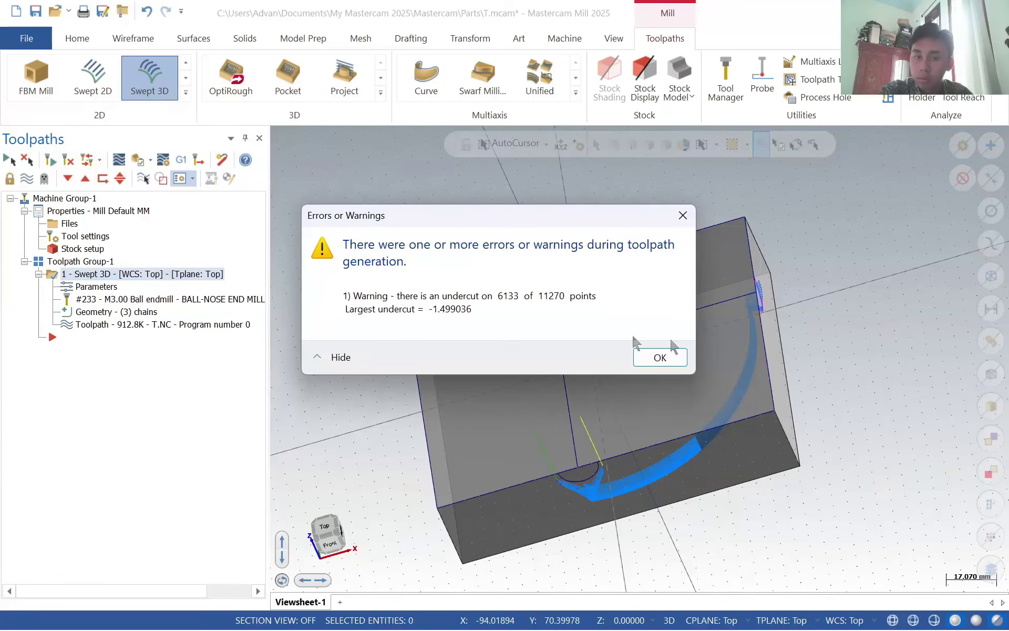
left_click(676, 357)
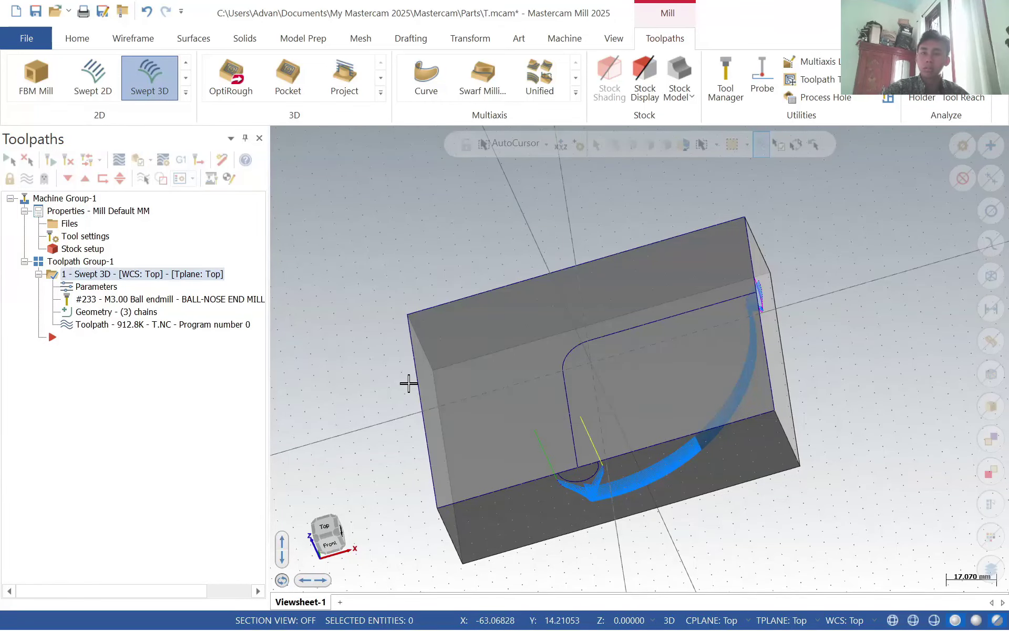
- Replace the Swept 3D operation with a new one, chaining the front semicircle, the right semicircle and the filleted path from its front end
key("Delete")
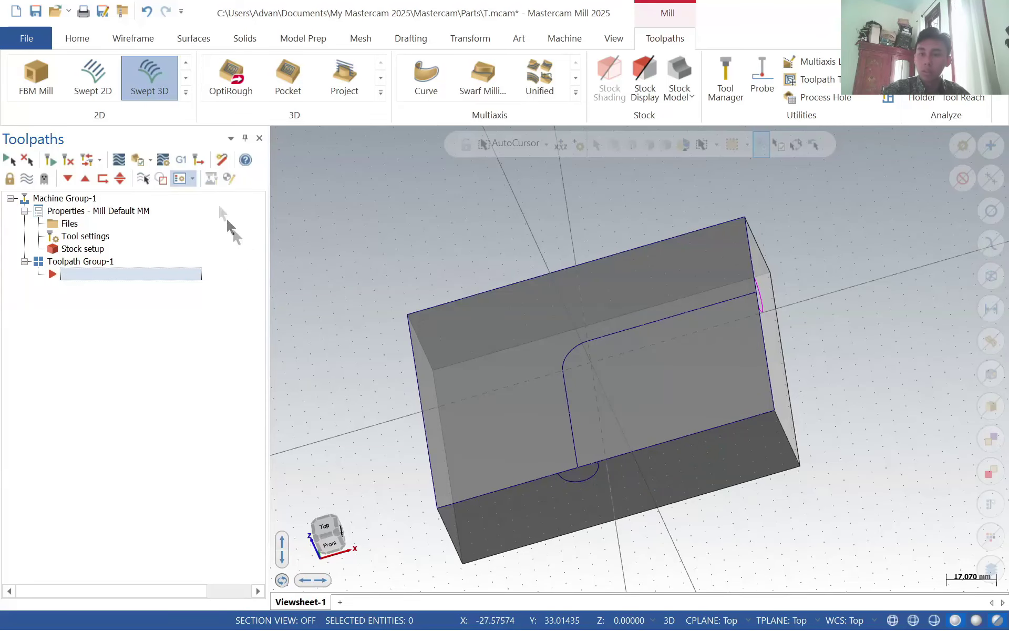
left_click(152, 85)
key("Return")
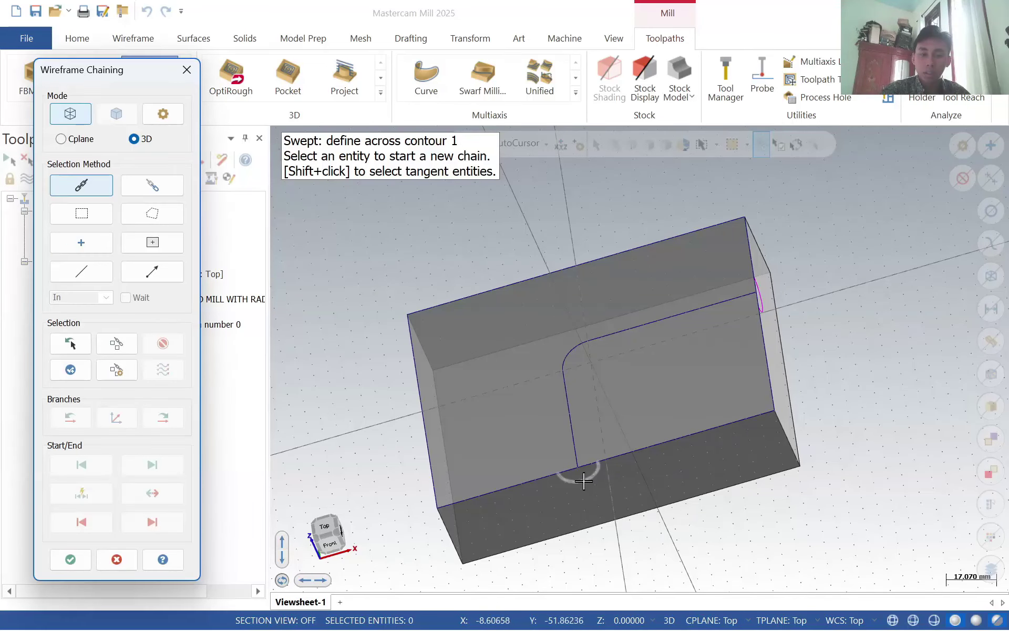
left_click(567, 483)
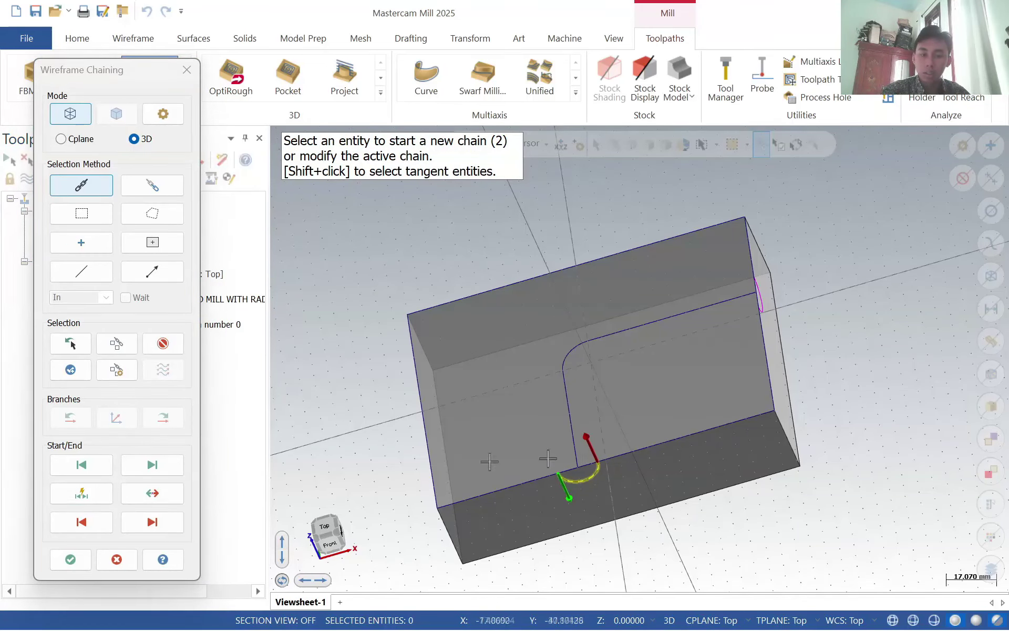
middle_click_drag(743, 365, 785, 284)
left_click(794, 266)
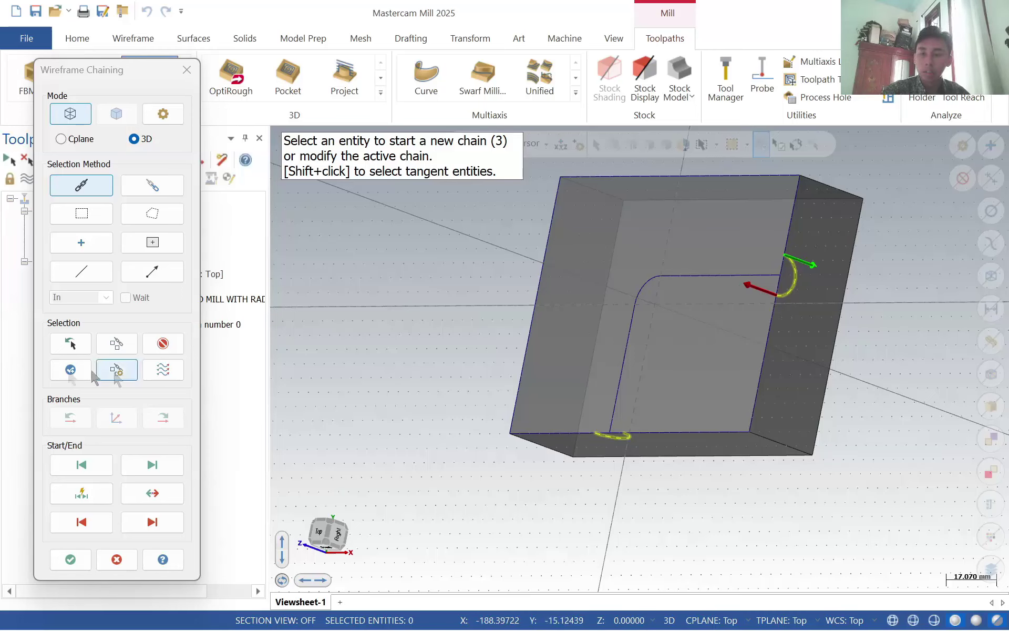
left_click(615, 406)
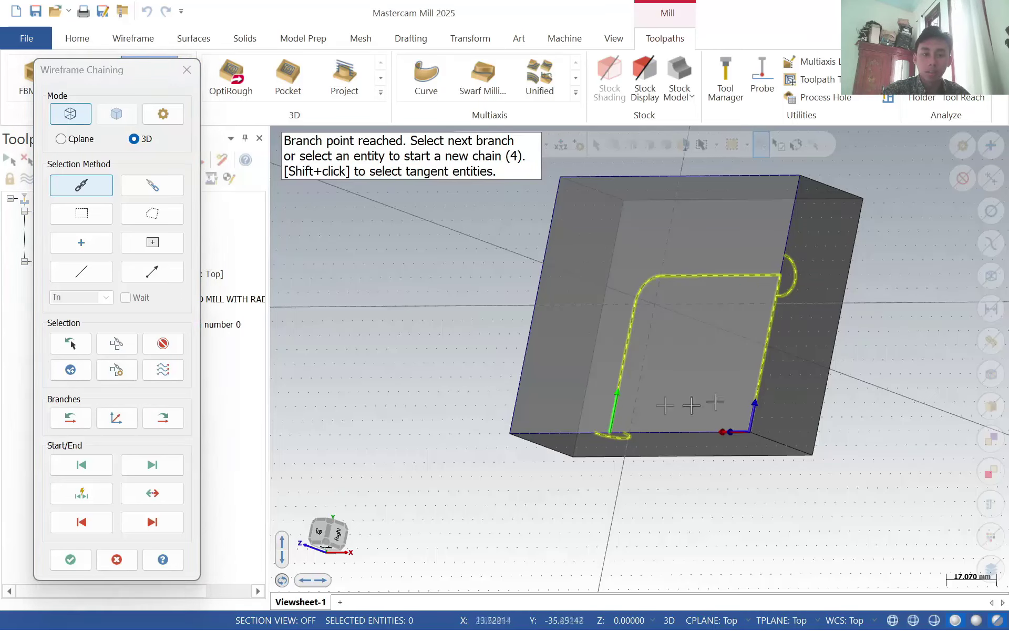
left_click(679, 277)
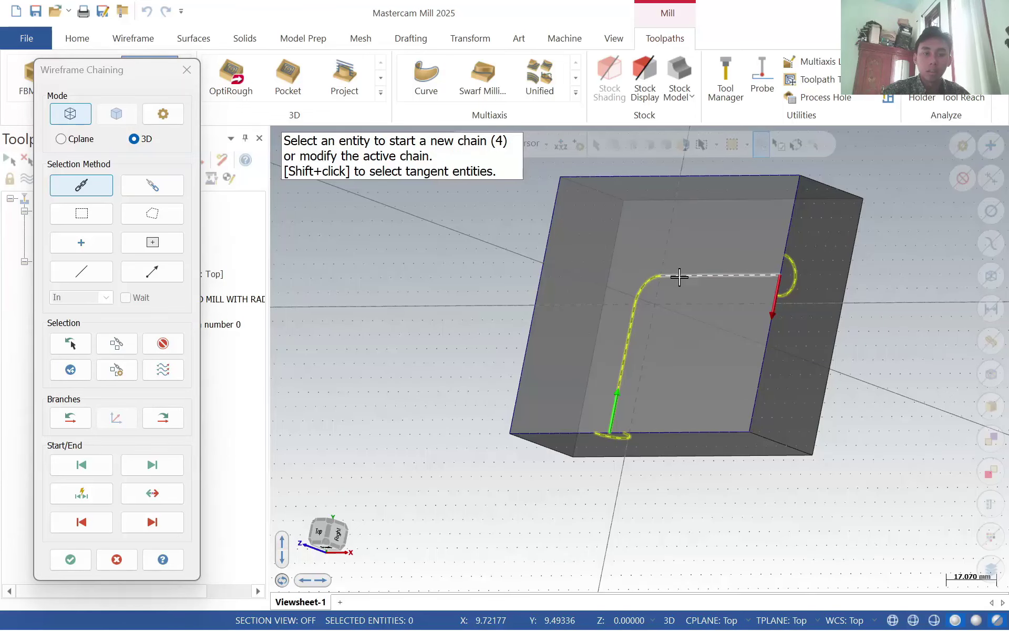
left_click(79, 558)
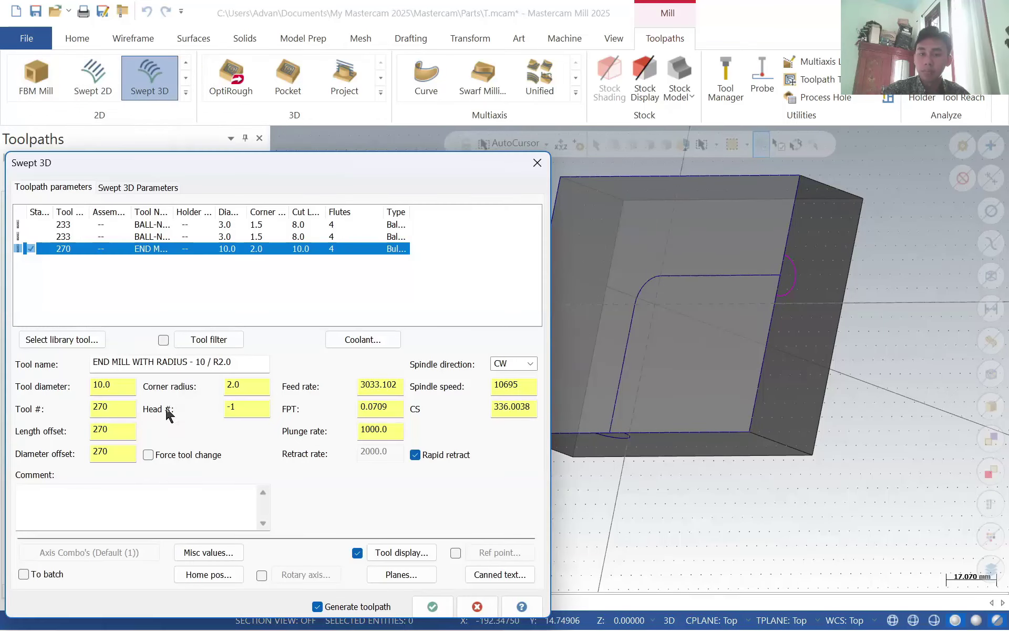
- Select the 3 mm ball-nose end mill, tool 233, from the new operation's tool list
left_click(169, 226)
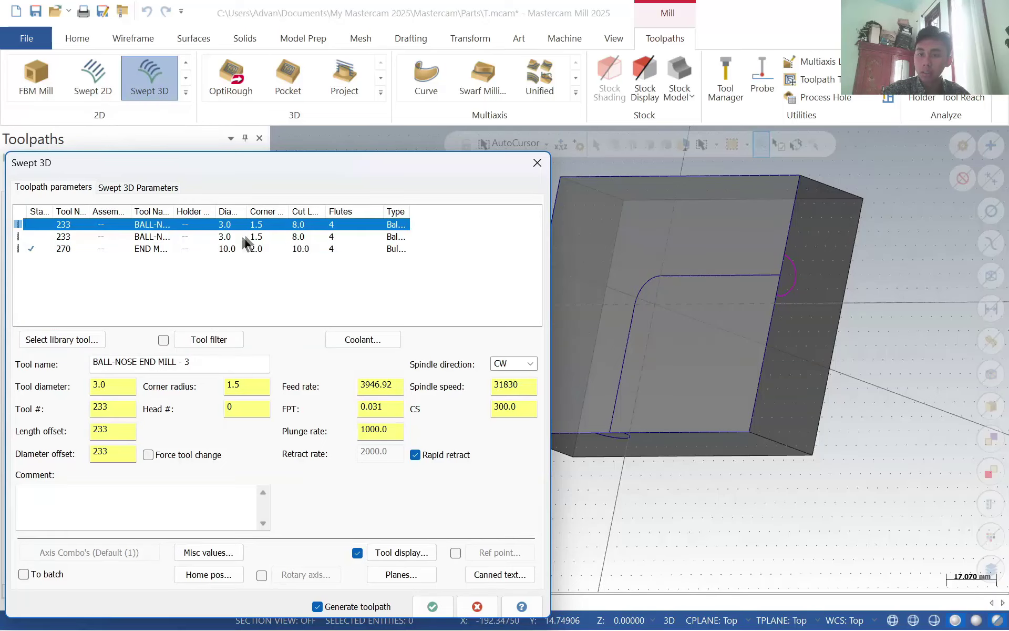
left_click(126, 188)
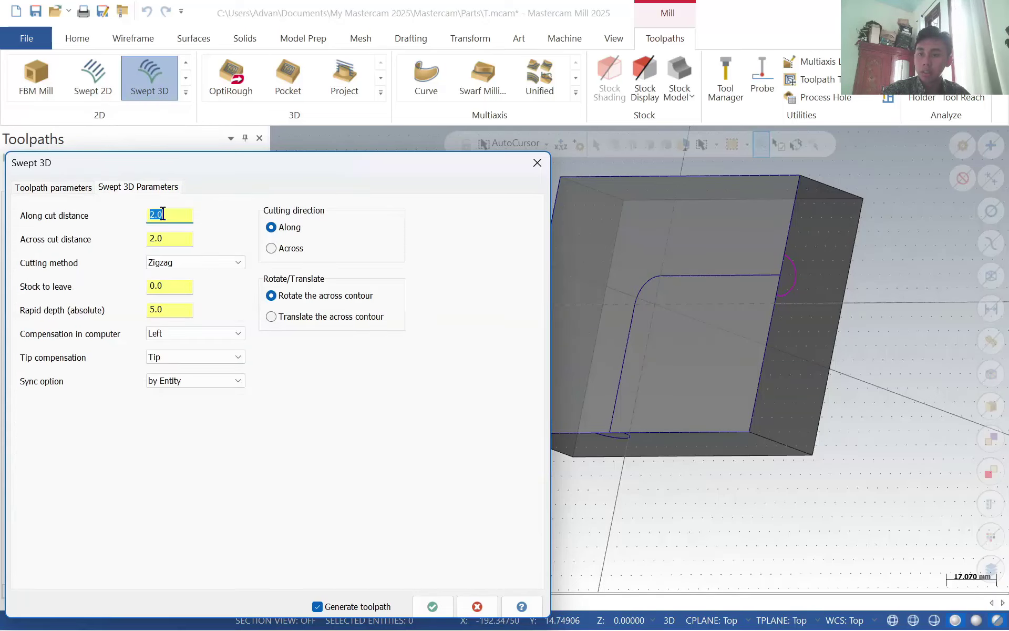
left_click(65, 191)
double_click(79, 225)
left_click(869, 117)
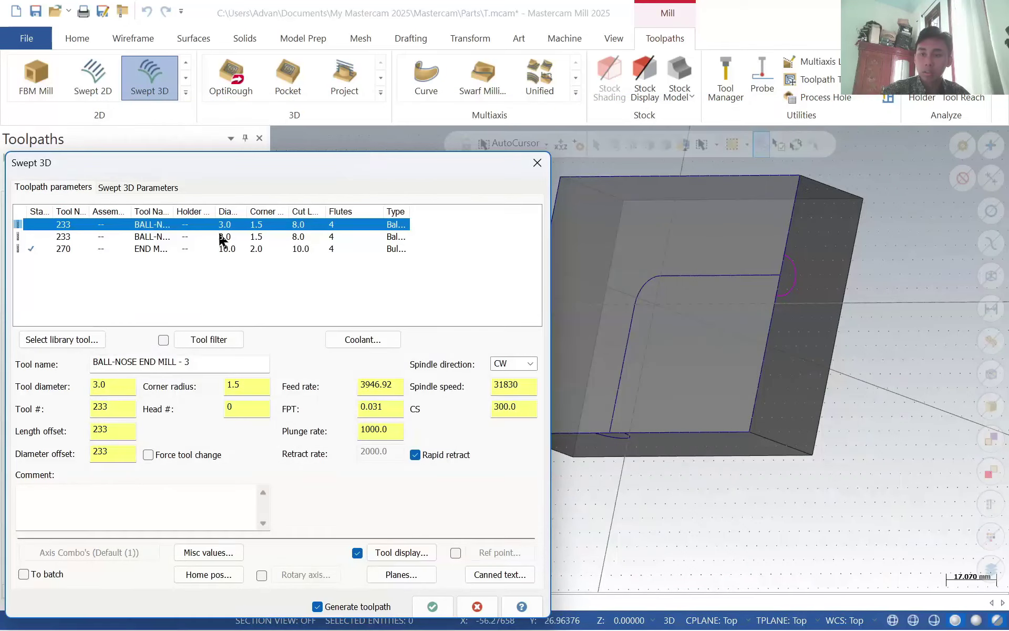
- Add one more 3 mm ball-nose end mill, tool 233, from the Mill_mm tool library and check the tool list
left_click(56, 341)
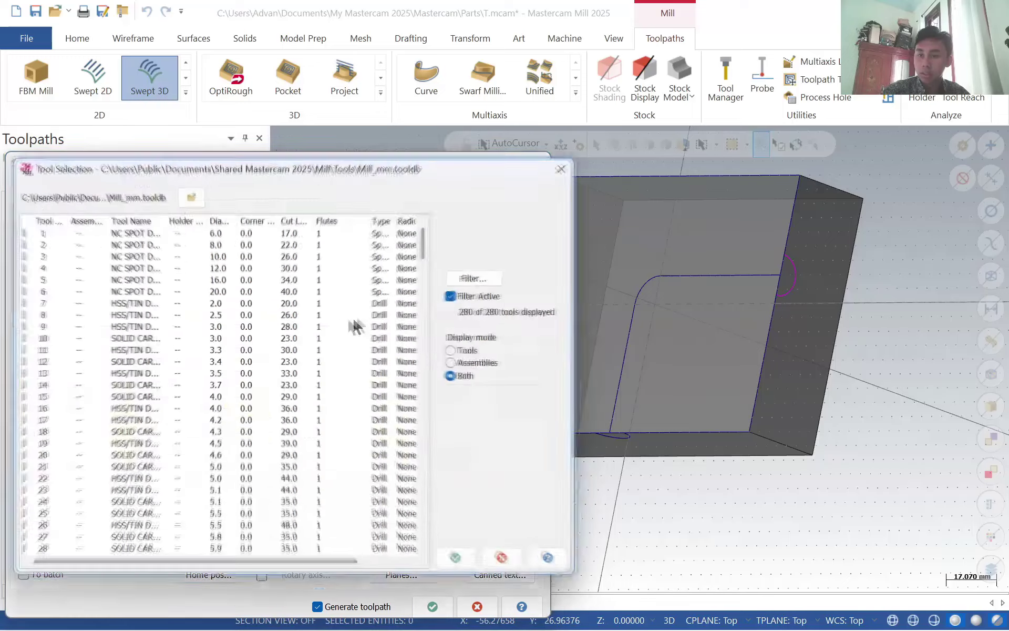
left_click_drag(431, 247, 416, 589)
left_click_drag(437, 546, 449, 463)
scroll(154, 444, "up", 7)
scroll(160, 429, "down", 20)
scroll(179, 400, "up", 5)
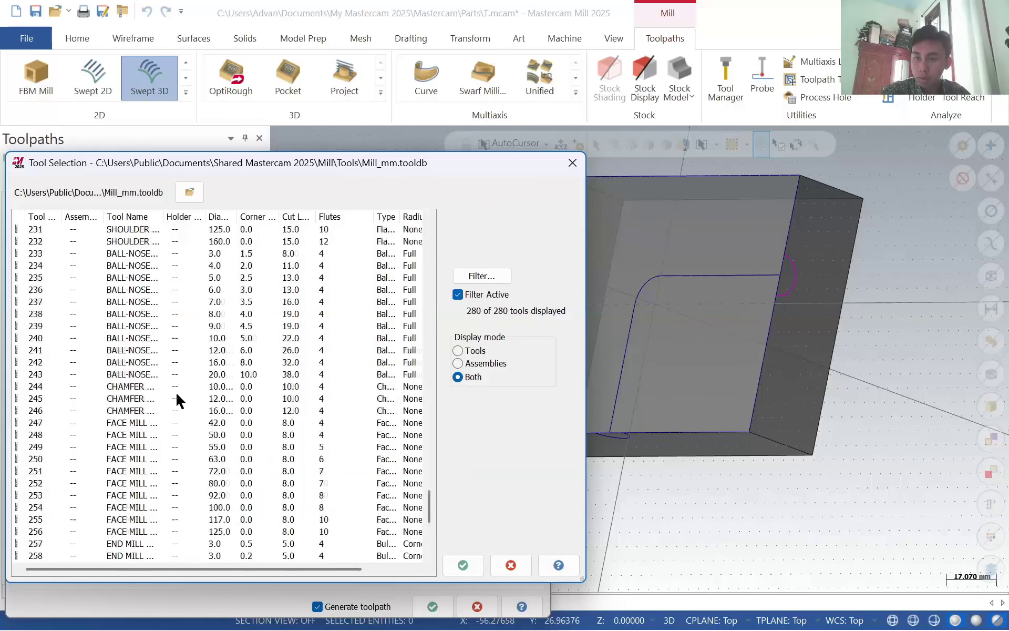
left_click(144, 363)
left_click(465, 566)
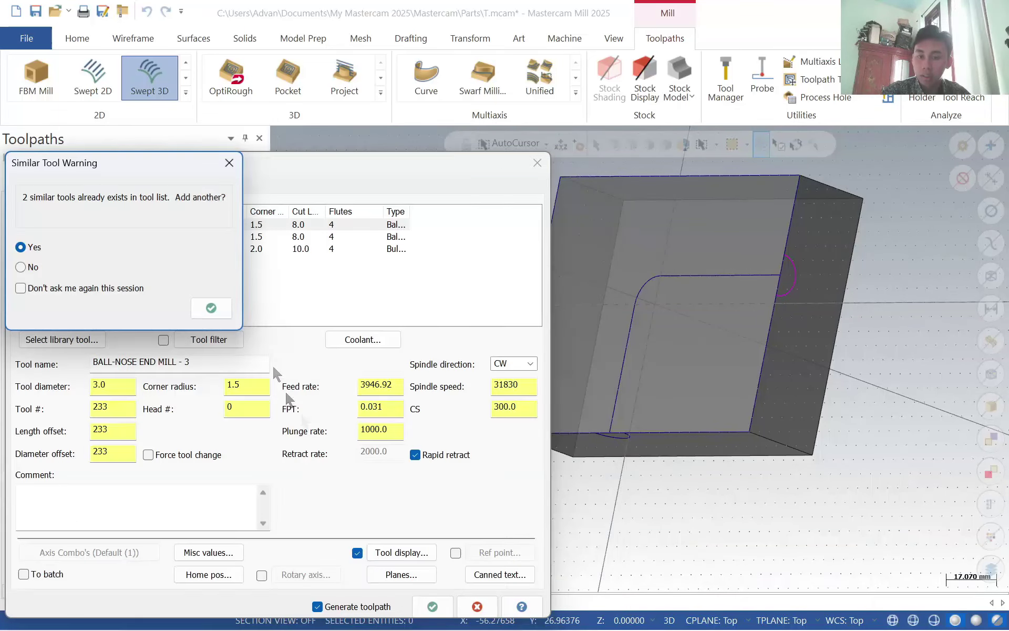
left_click(210, 303)
left_click(118, 190)
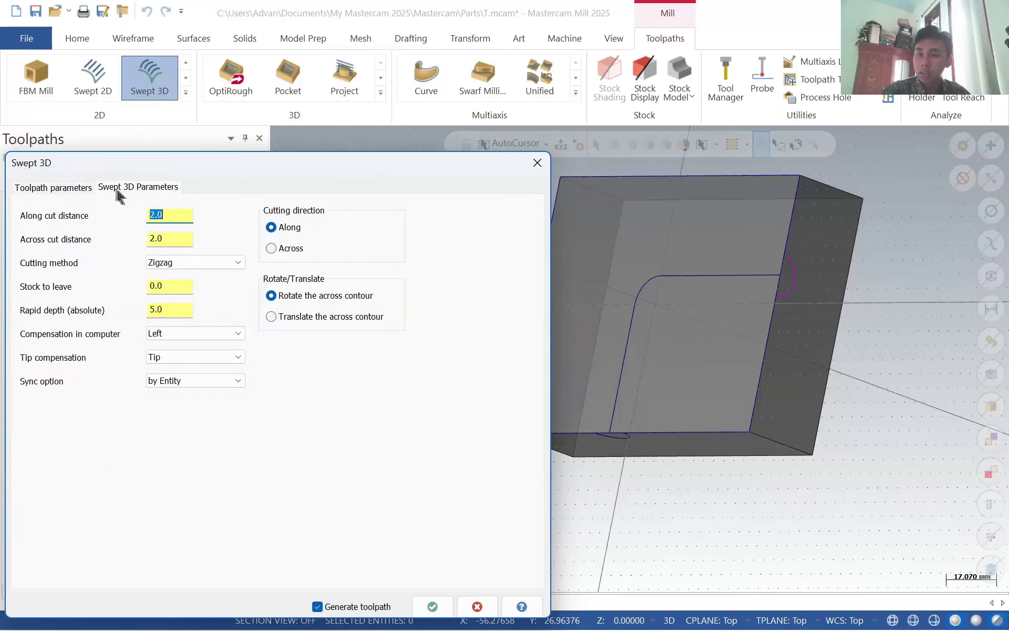
left_click(63, 188)
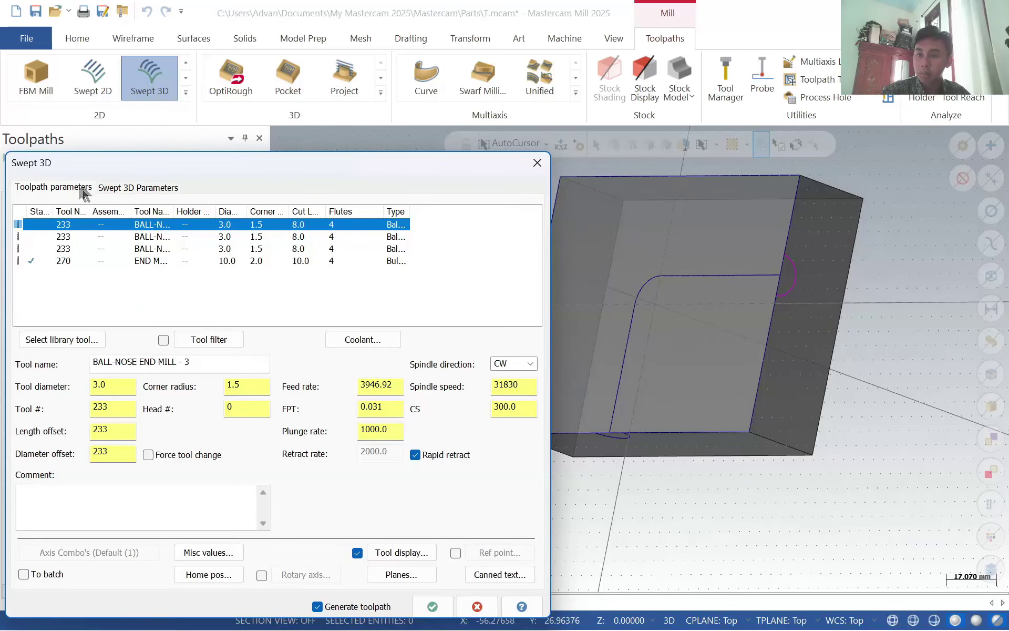
- Set the along and across cut distances to 0.5 and the rapid depth to 25, and generate the new Swept 3D toolpath
left_click(128, 190)
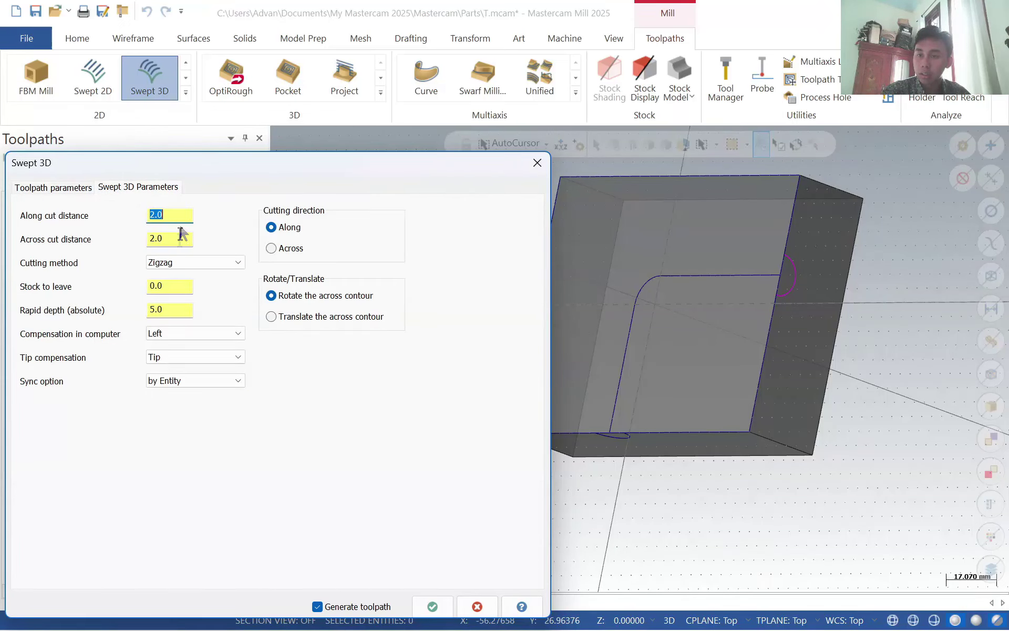
type("0.5")
left_click(150, 240)
type("0.5")
left_click_drag(176, 311, 85, 314)
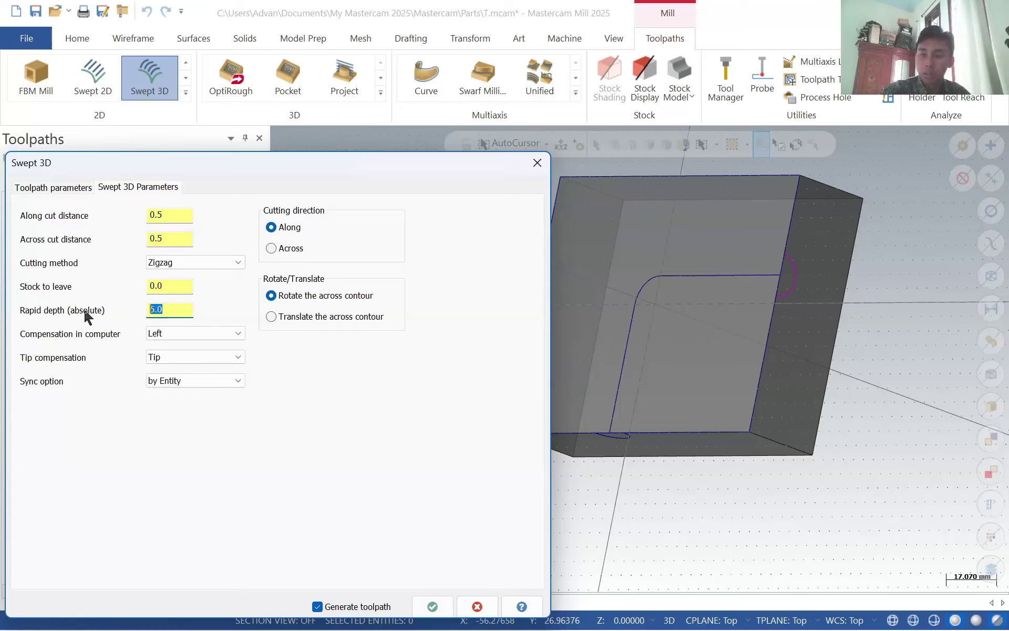
left_click(432, 606)
- Verify the new Swept 3D toolpath in the simulator at a faster playback speed, and close the simulator
middle_click_drag(578, 326, 677, 289)
left_click(138, 160)
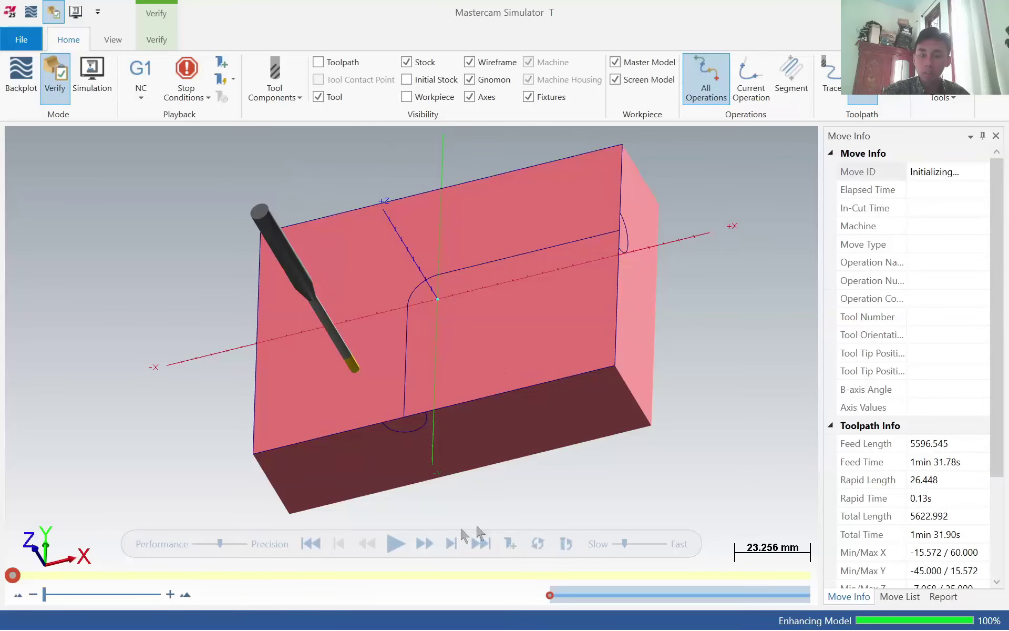
left_click(398, 546)
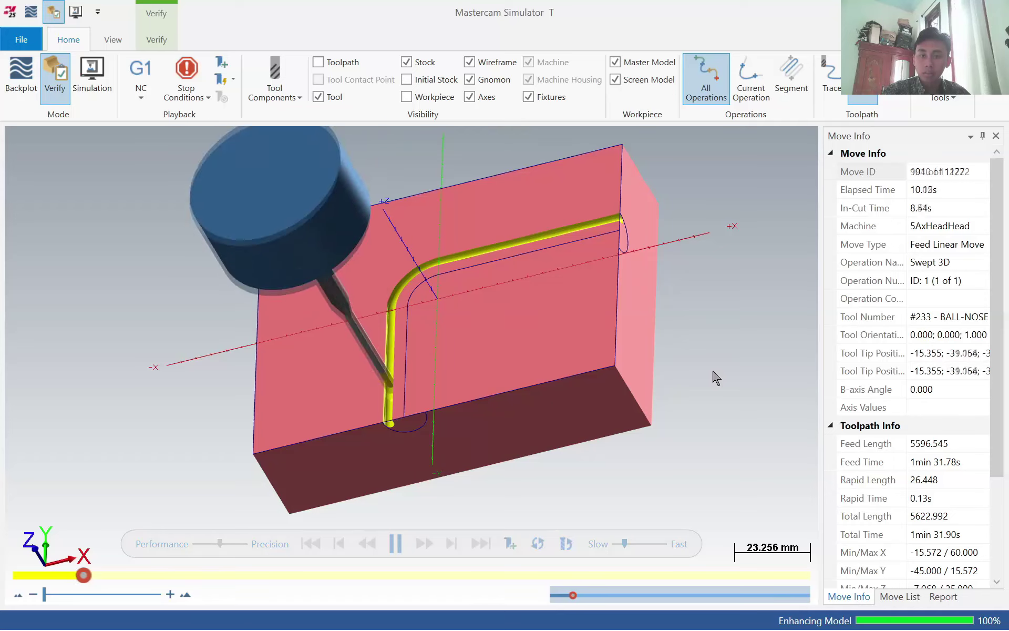
left_click_drag(625, 543, 654, 548)
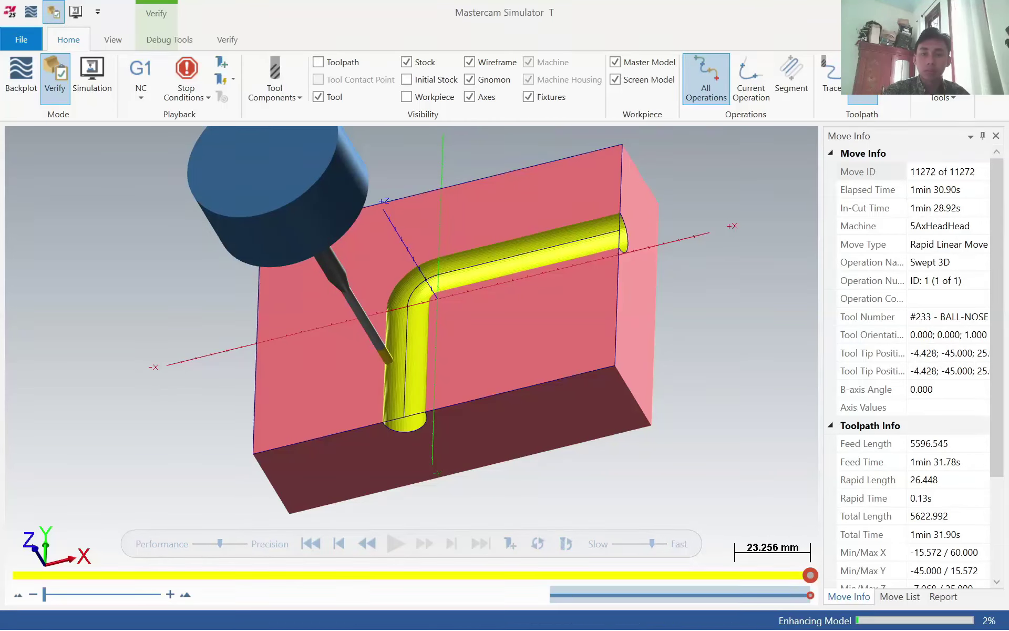
left_click(993, 11)
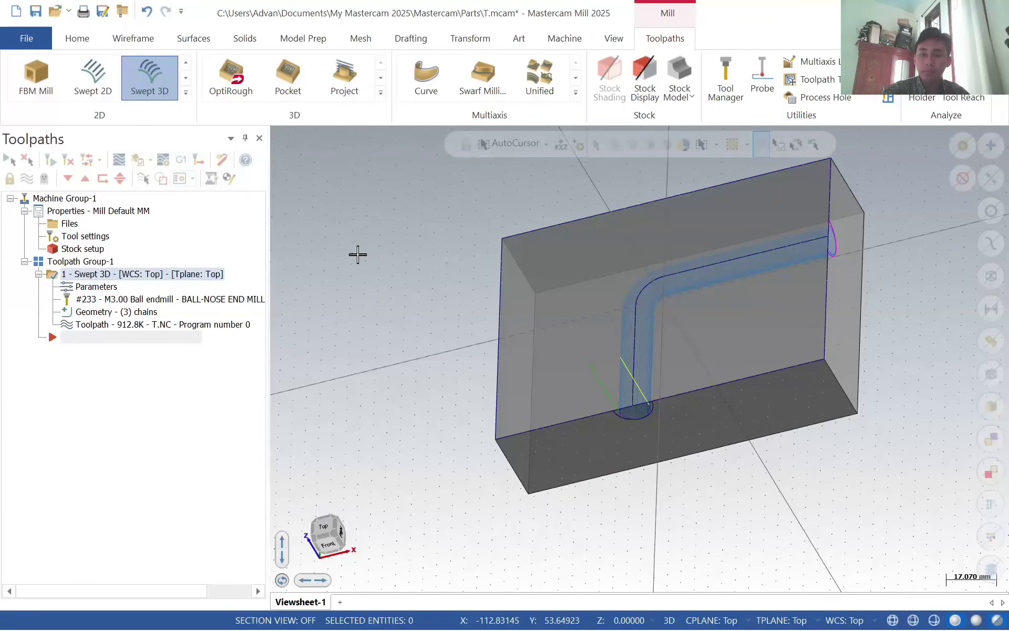
- Start saving the part under a new location, browsing to the CAD & CAM folder in Documents
key("ctrl+shift+s")
left_click(71, 176)
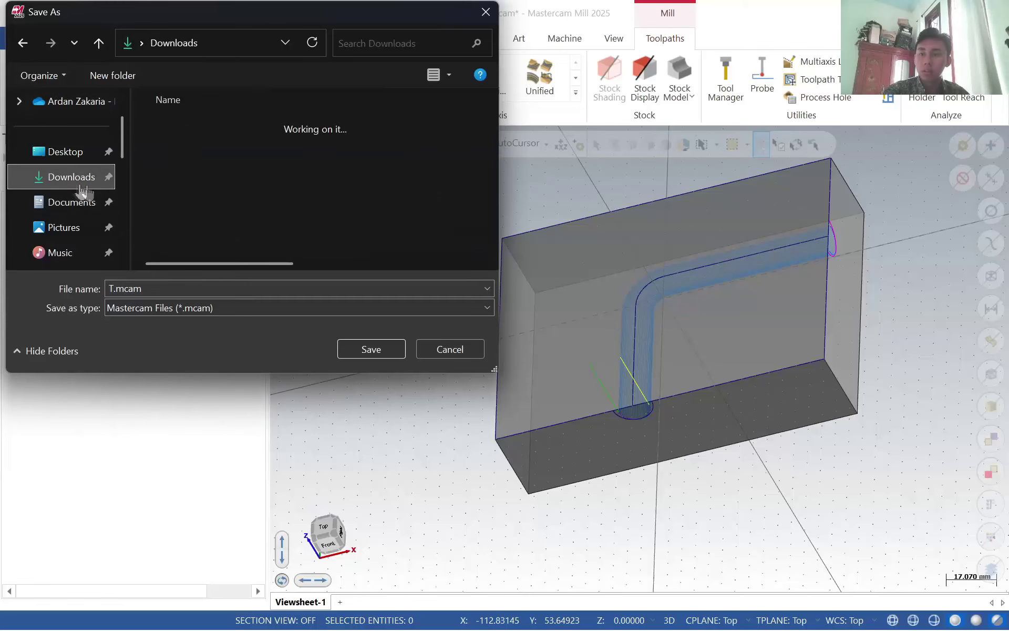
double_click(242, 216)
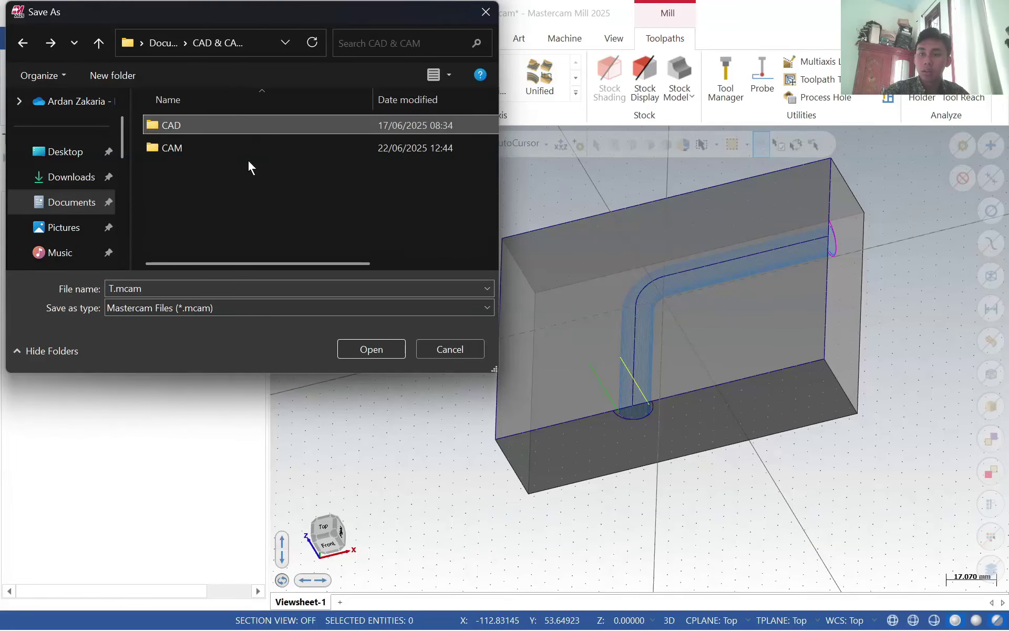
- Save the part as kelima in the TUGAS 8 folder inside the CAM folder
double_click(246, 149)
double_click(225, 192)
left_click(217, 292)
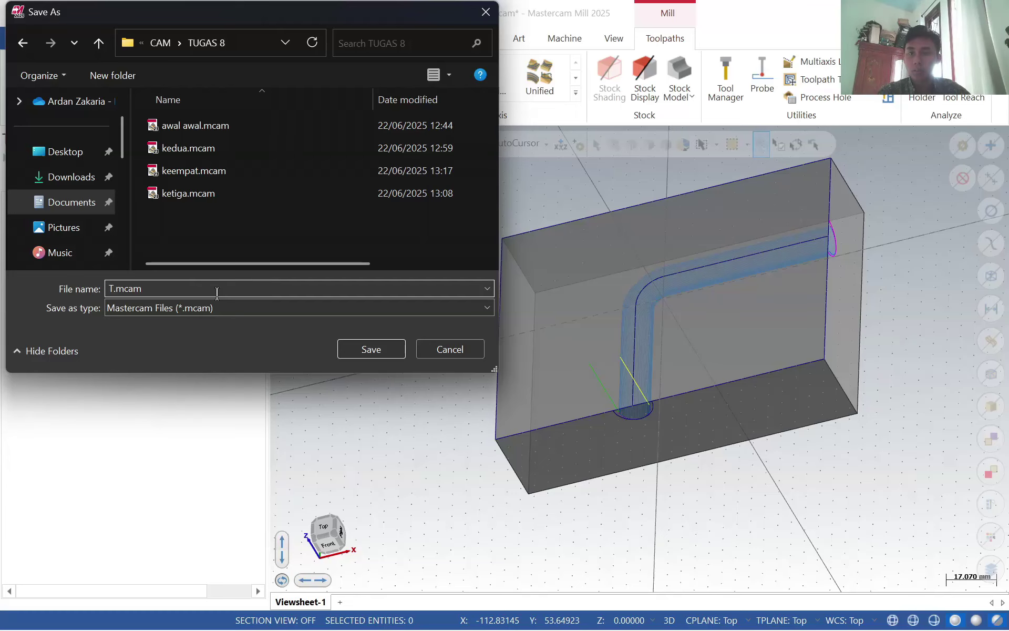
type("kelima")
key("Return")
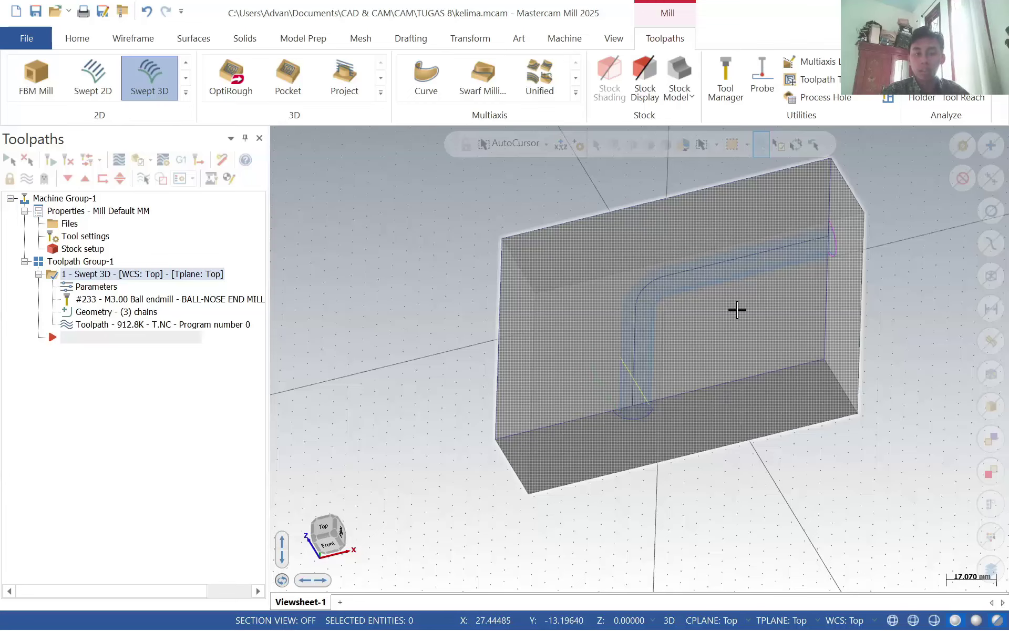
- Start a new empty file and switch to OBS to pause the recording
key("ctrl+n")
key("alt+Tab")
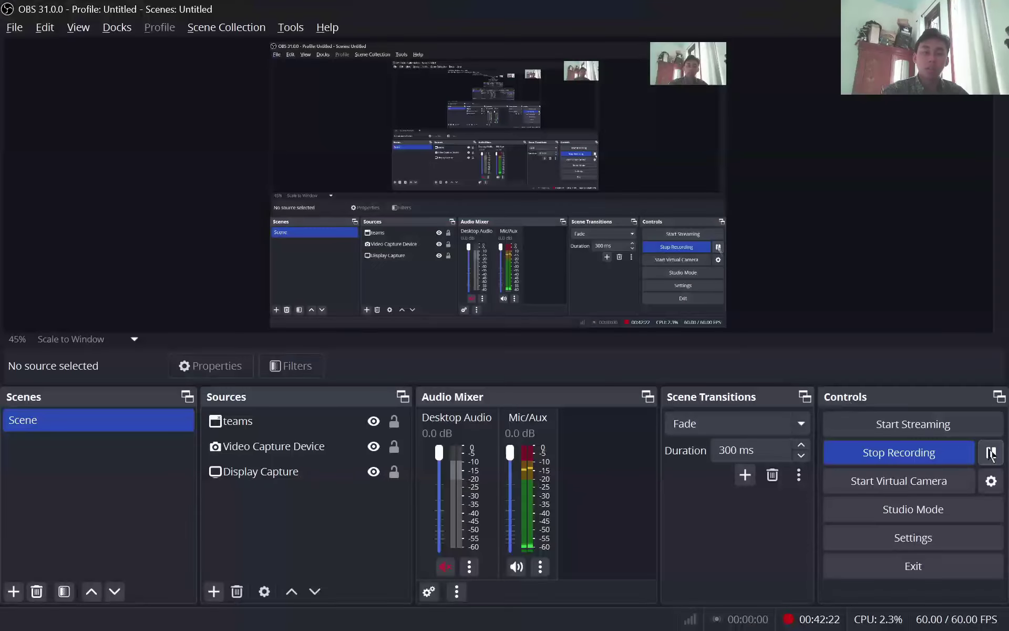
left_click(990, 452)
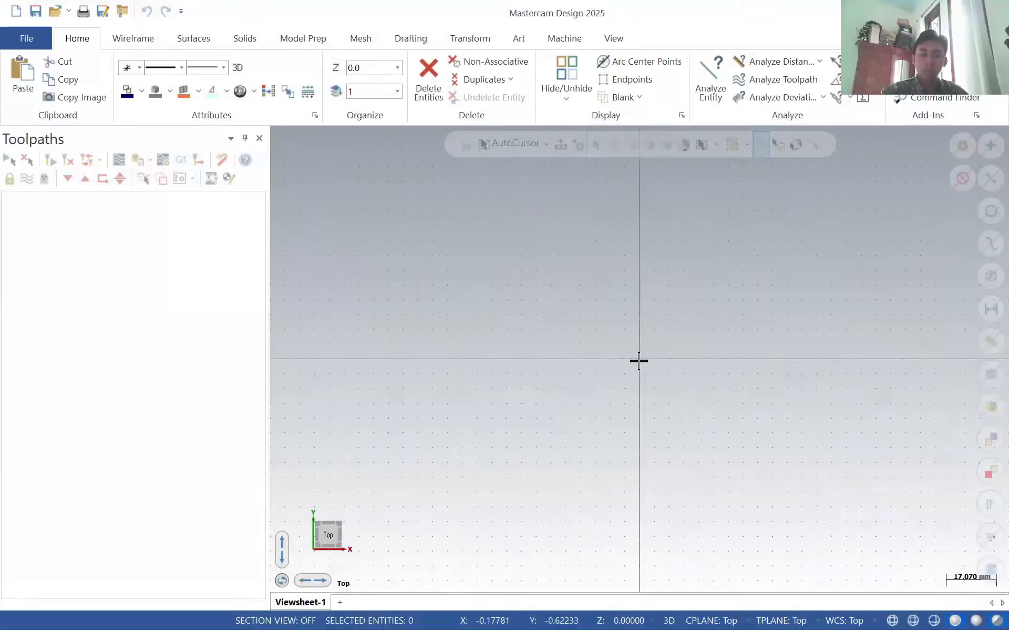
- Draw a rectangle about 200 by 80 mm, anchored by its center at the origin
left_click(149, 38)
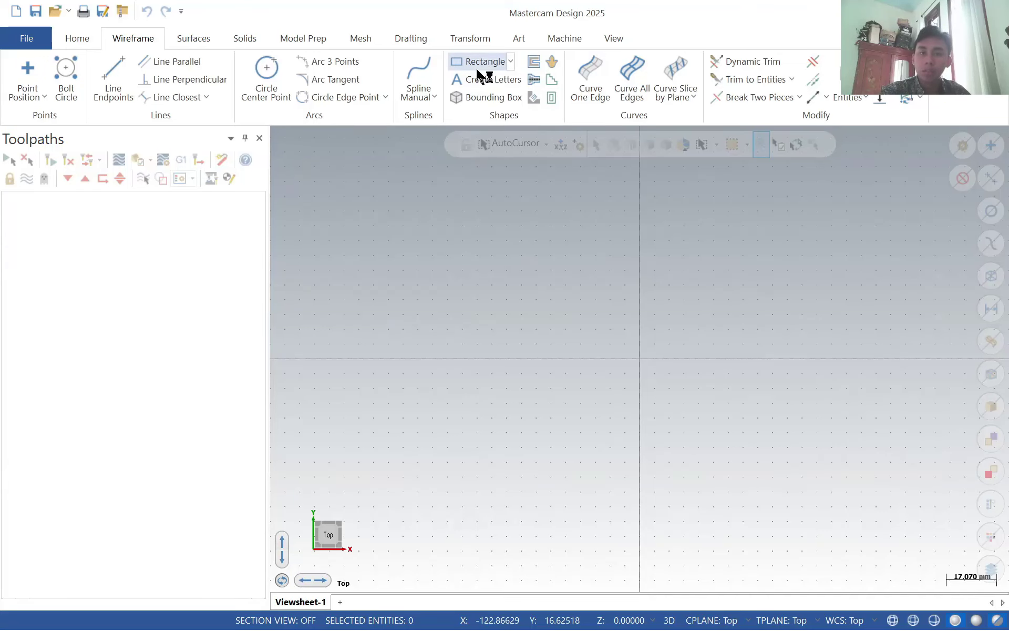
left_click(478, 69)
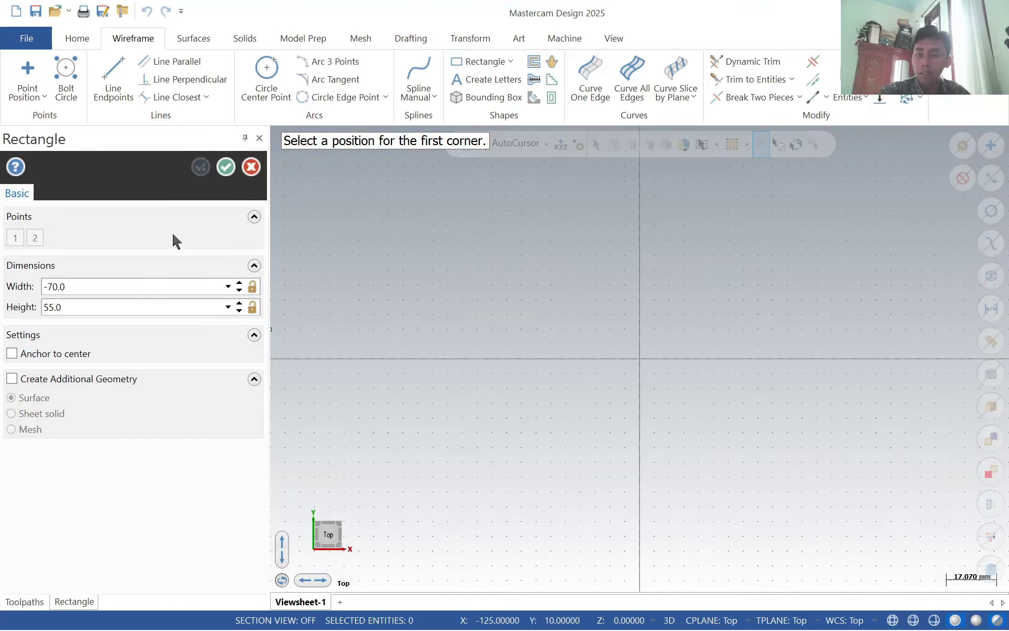
left_click(639, 359)
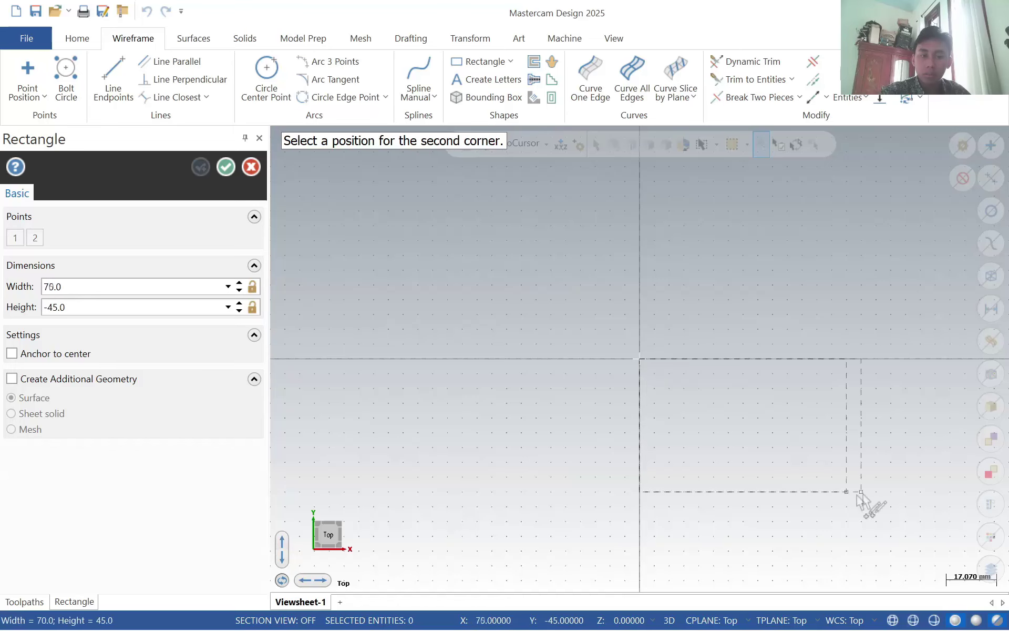
left_click(12, 354)
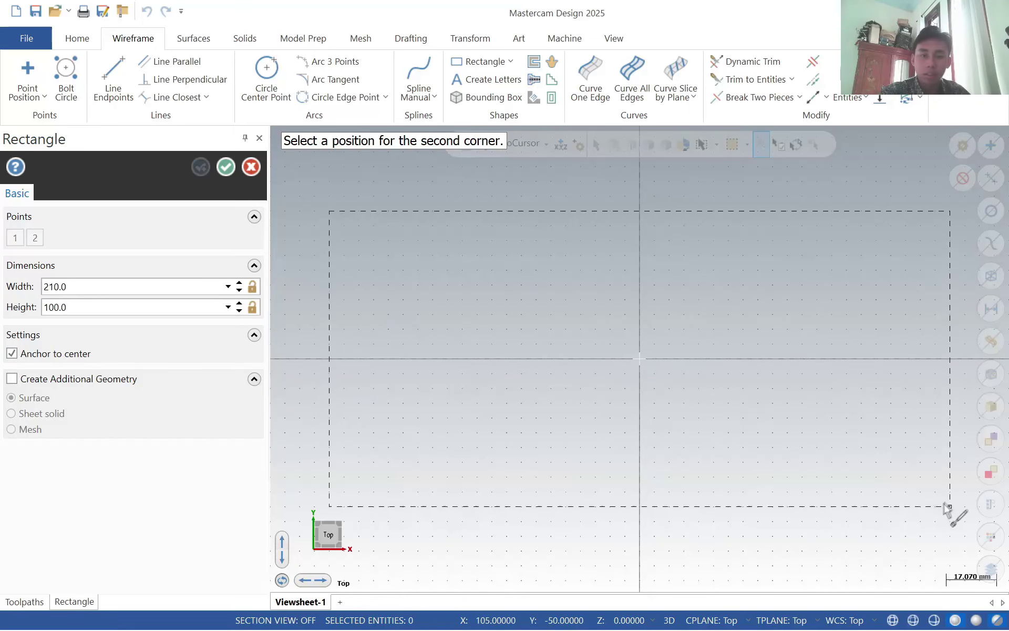
left_click(935, 477)
left_click(221, 168)
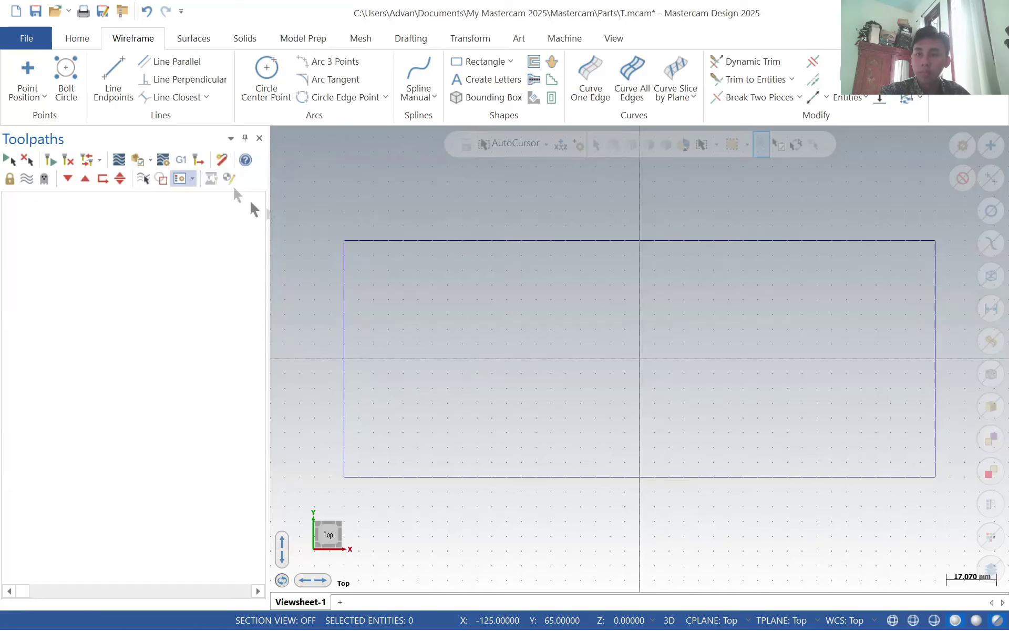
- Create lettering with the person's first name in capitals on line one and SUNTHESTIC on line two
left_click(496, 84)
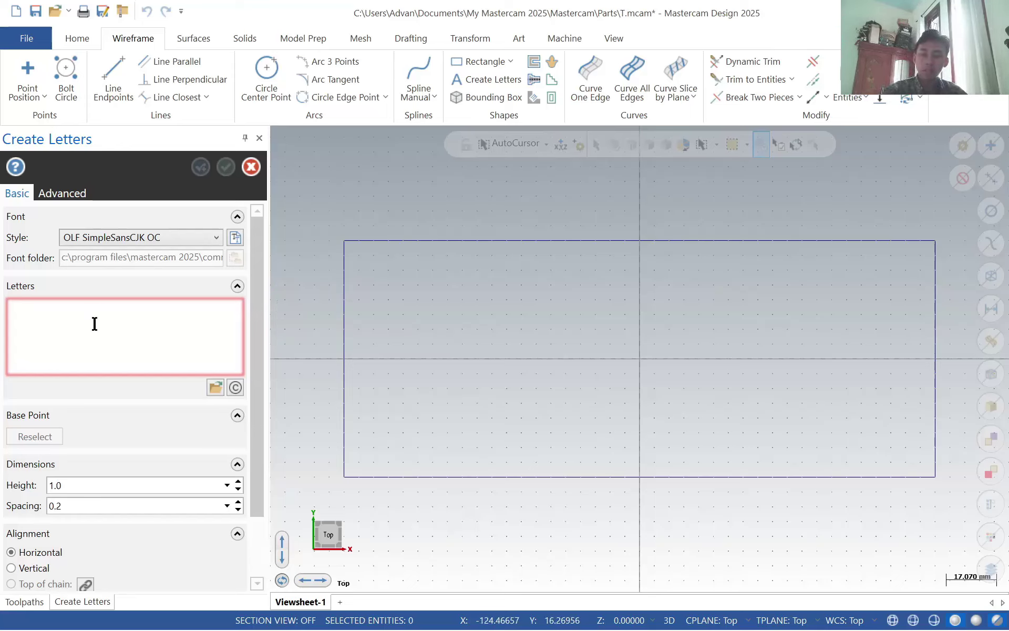
type("Ar")
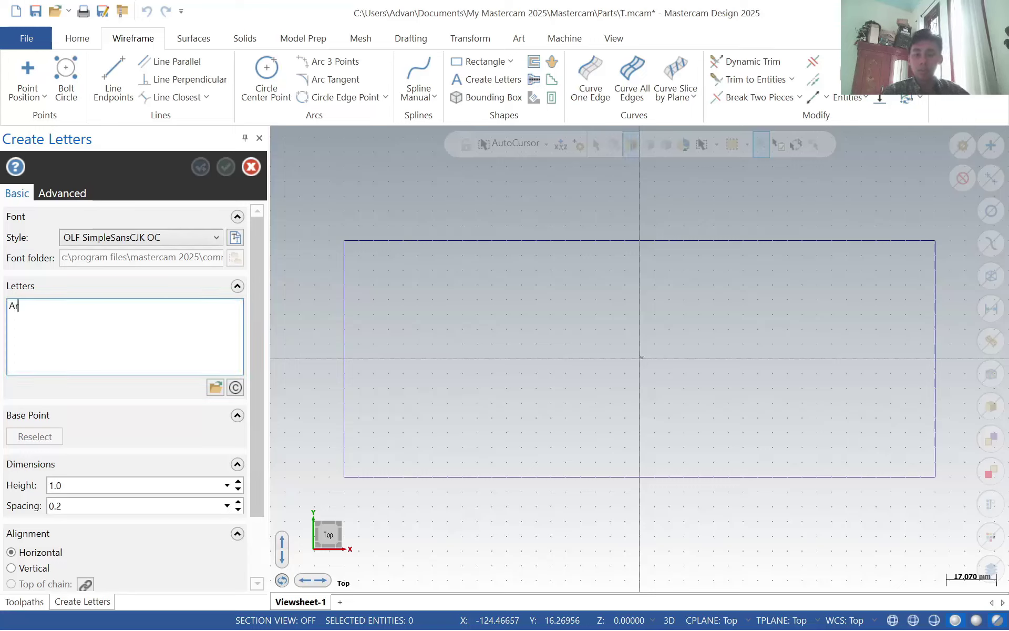
key("BackSpace")
key("BackSpace")
key("BackSpace")
key("BackSpace")
key("BackSpace")
type("AR")
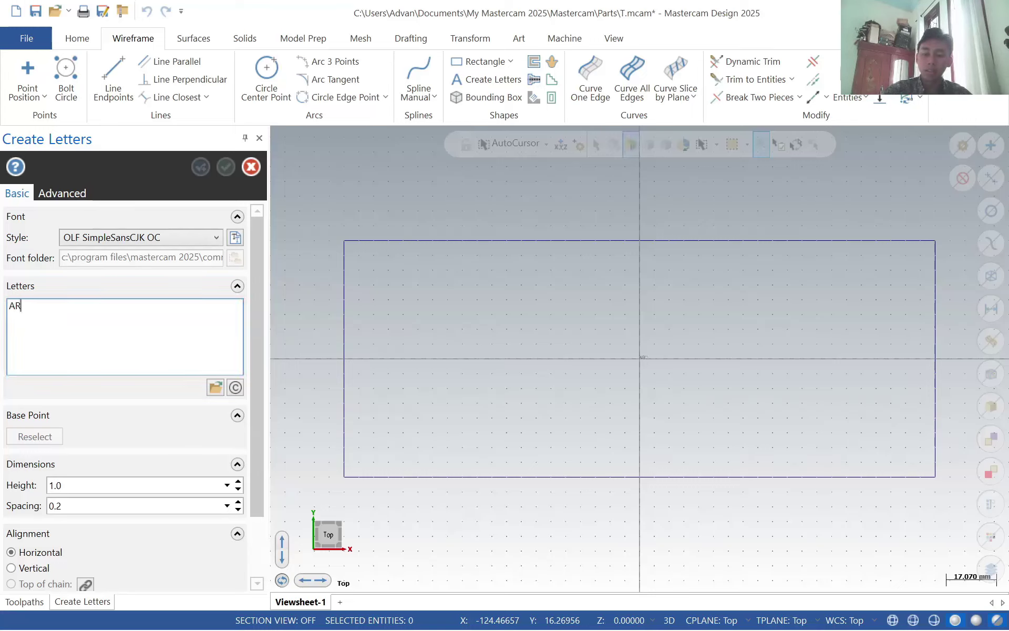
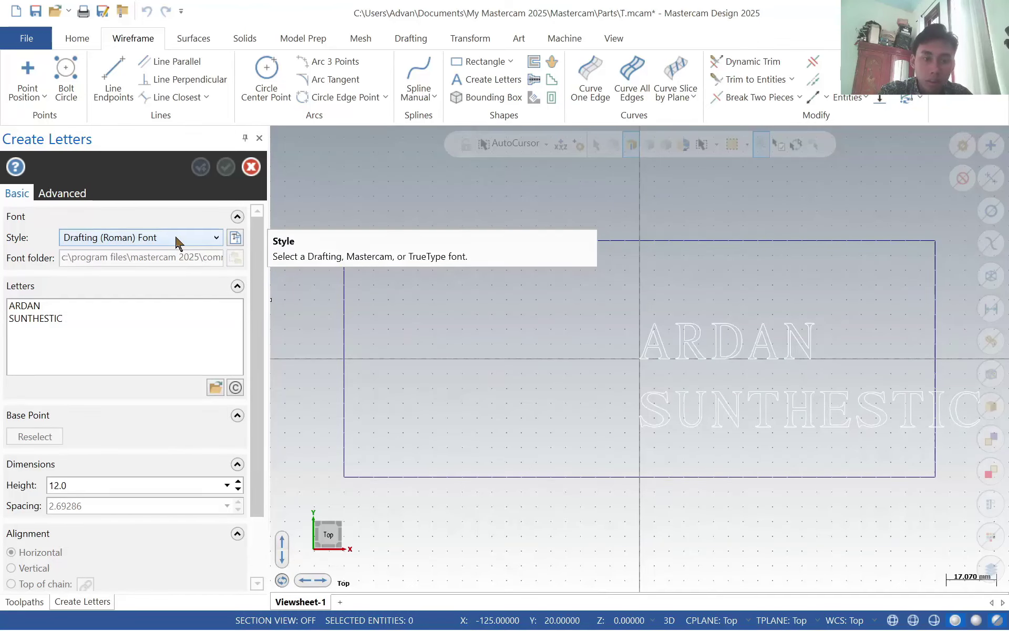
- Try the Drafting (European) and Drafting (Swiss) fonts on the lettering, and choose Drafting (Hartford) Font
left_click(174, 233)
left_click(168, 268)
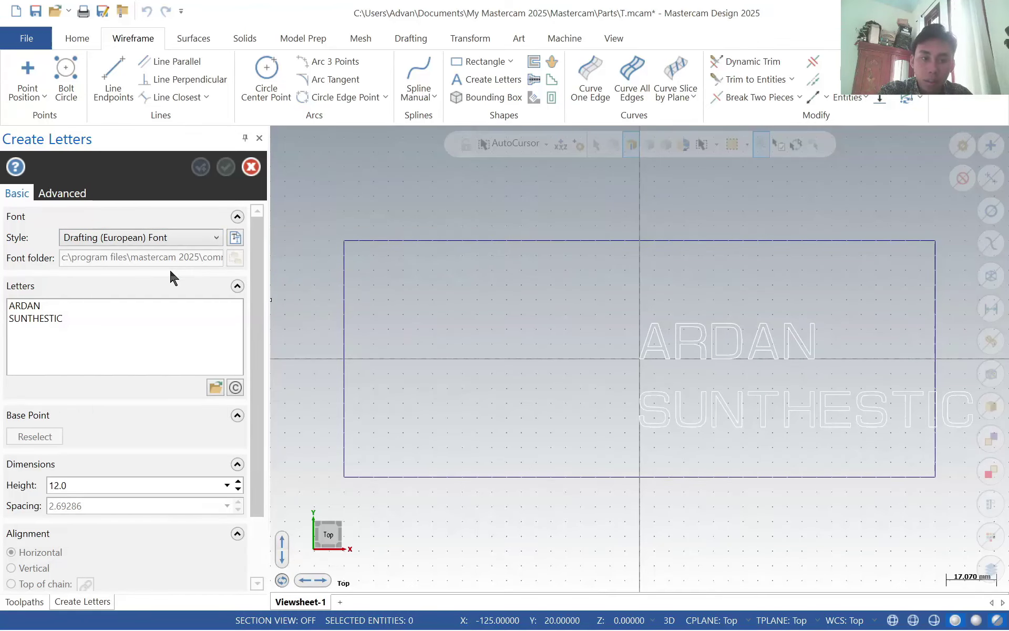
left_click(175, 237)
left_click(171, 285)
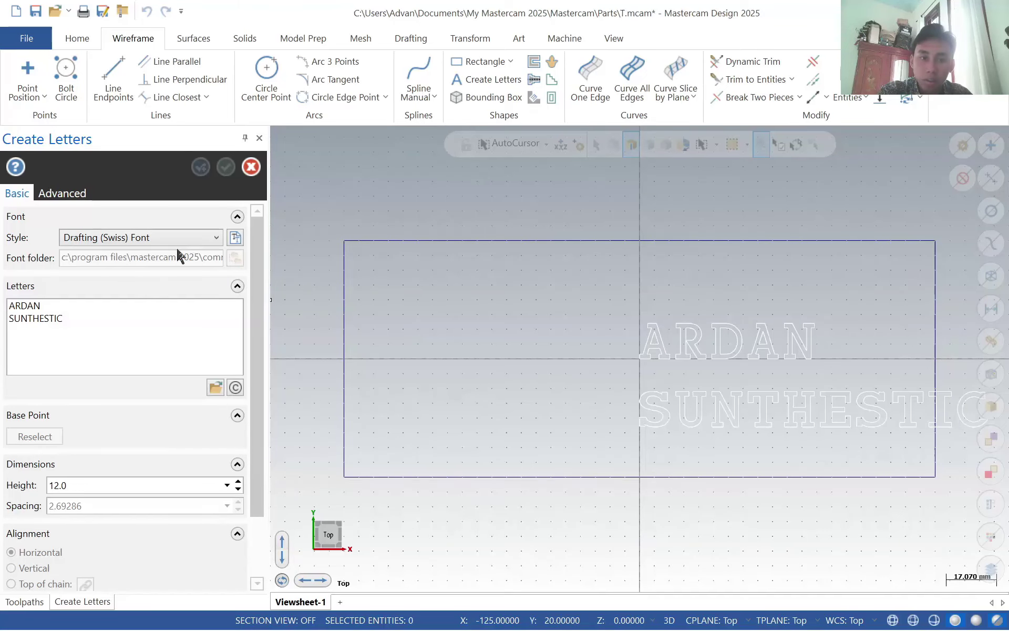
left_click(175, 237)
left_click(171, 302)
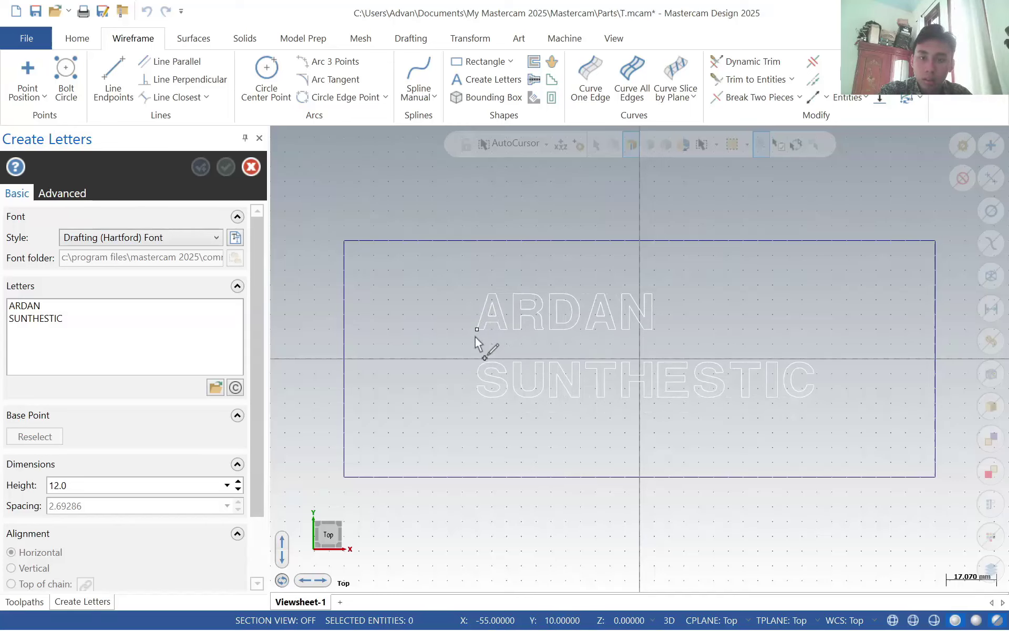
- Place the lettering at X -55, Y 10, with its first line indented and the letter height set to 16
left_click(476, 338)
left_click(10, 306)
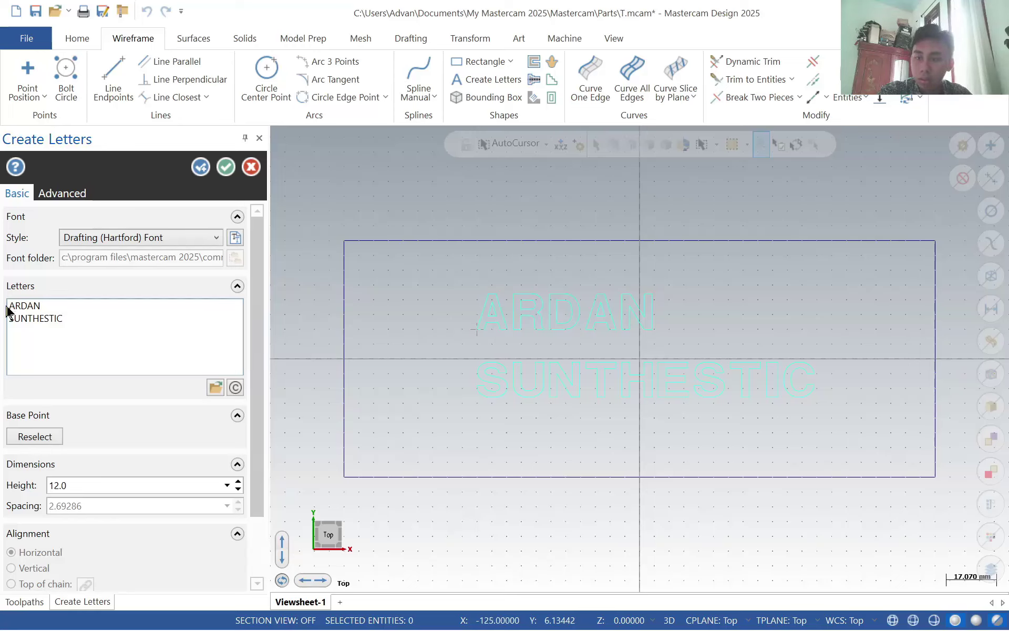
key("Tab")
key("Tab")
left_click(10, 307)
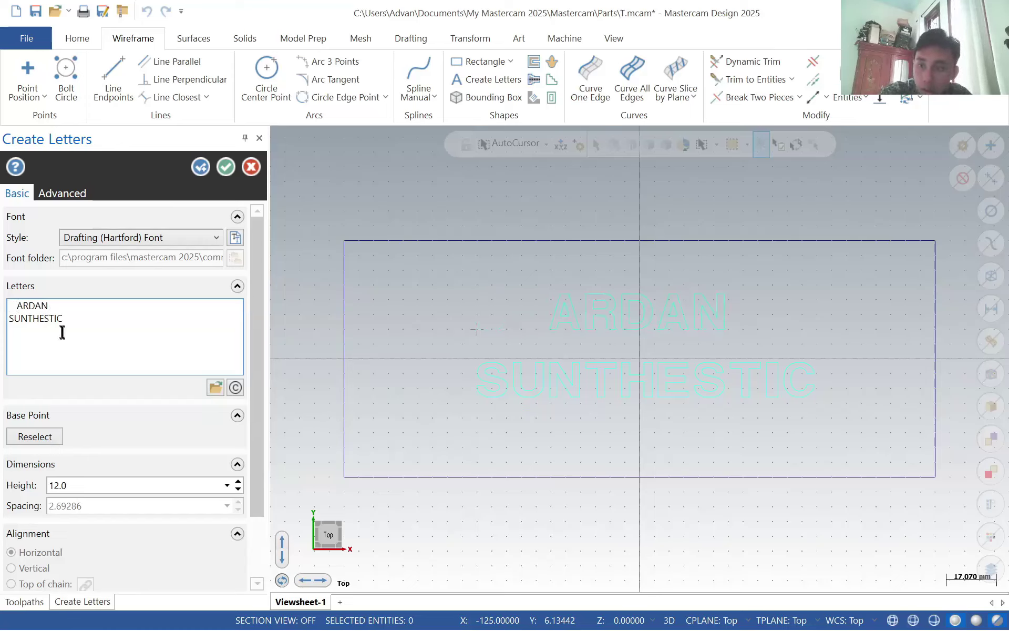
left_click(237, 481)
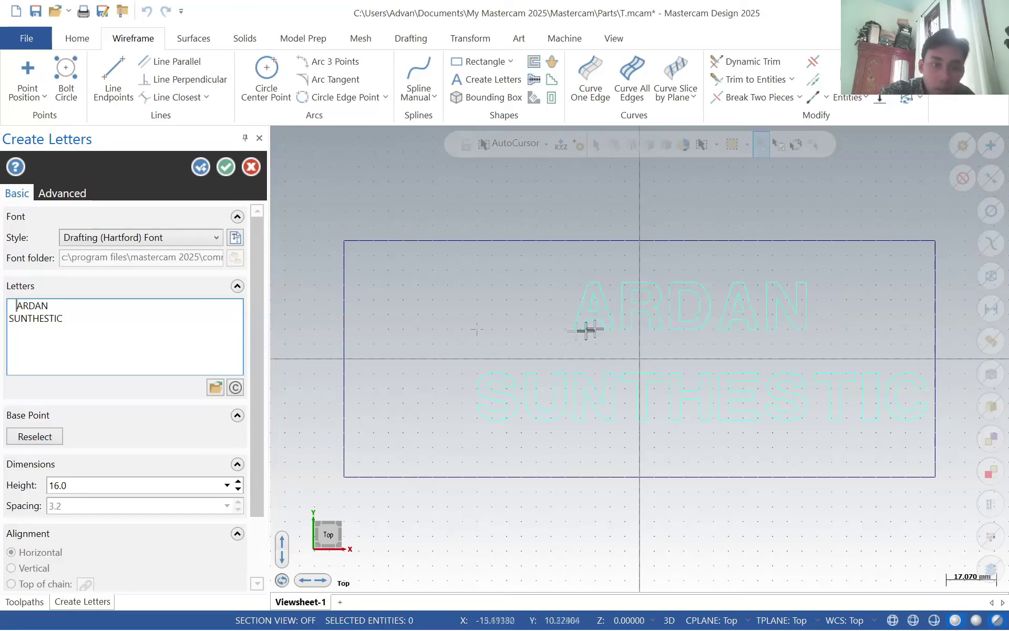
left_click(226, 167)
- Undo the lettering just placed inside the rectangle
left_click(645, 310)
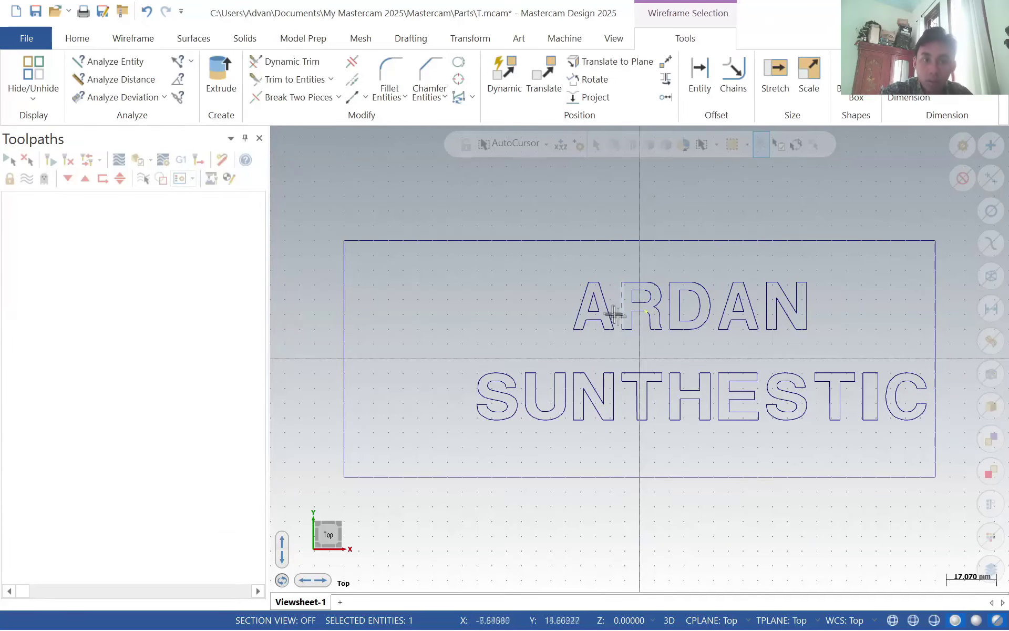
key("ctrl+z")
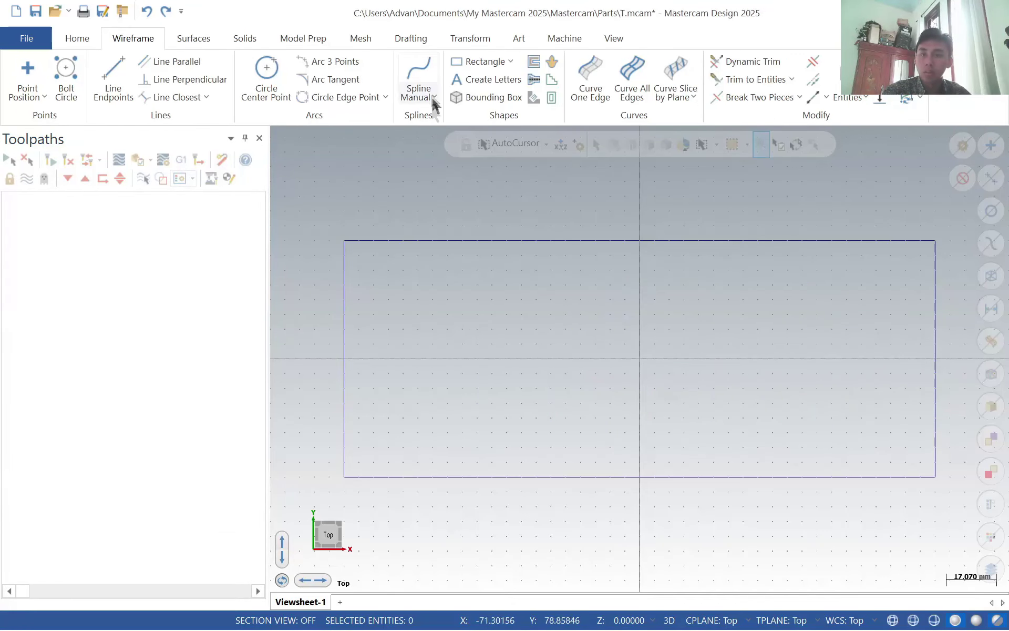
- Create the two-line lettering again with a height of 18, placed so both lines fit inside the rectangle
left_click(493, 79)
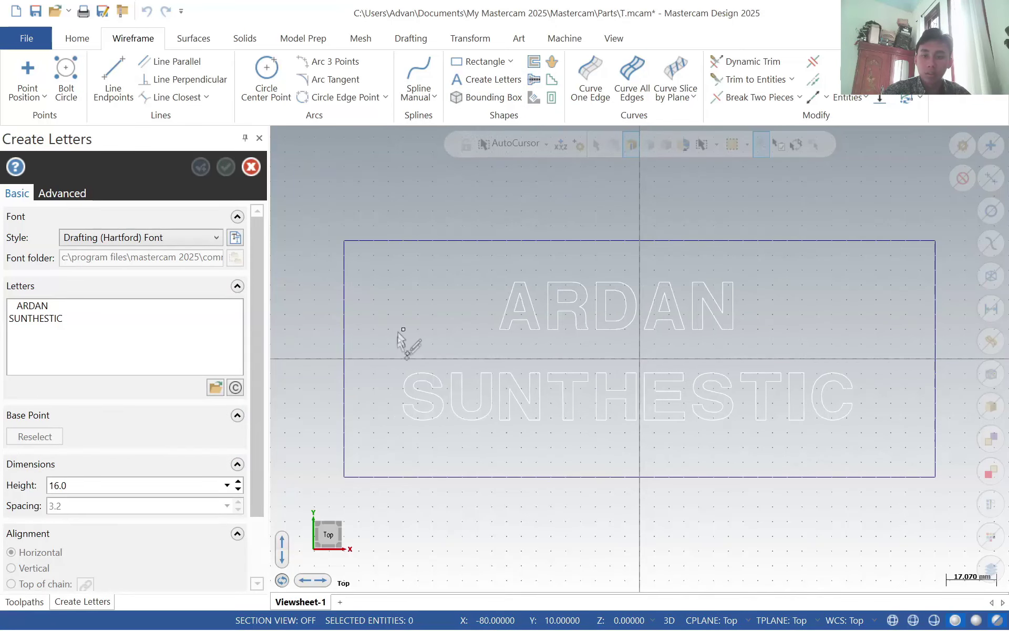
left_click(238, 480)
left_click(238, 480)
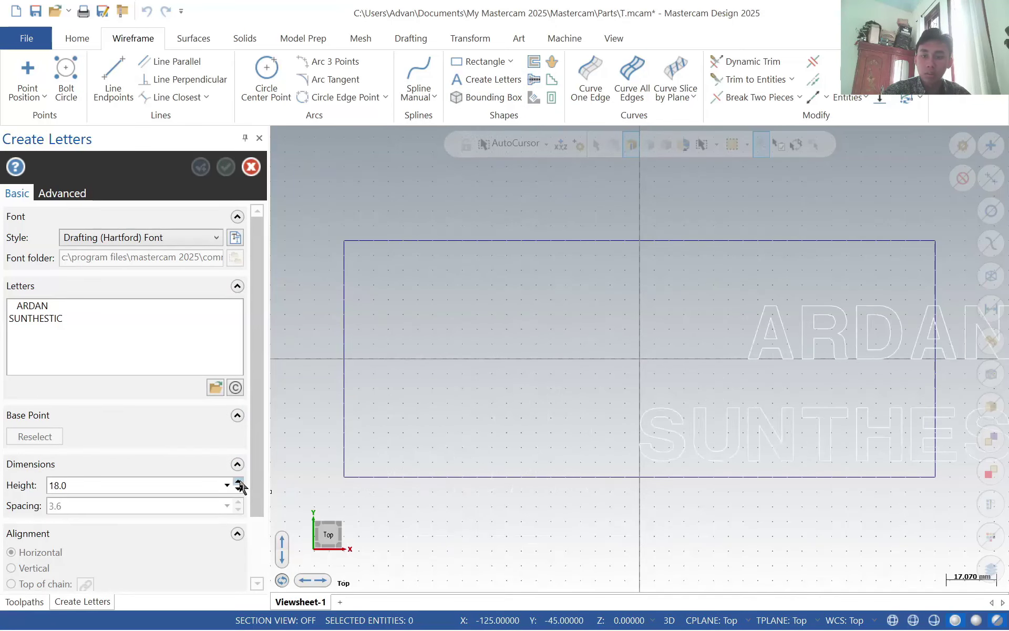
left_click(381, 331)
key("Return")
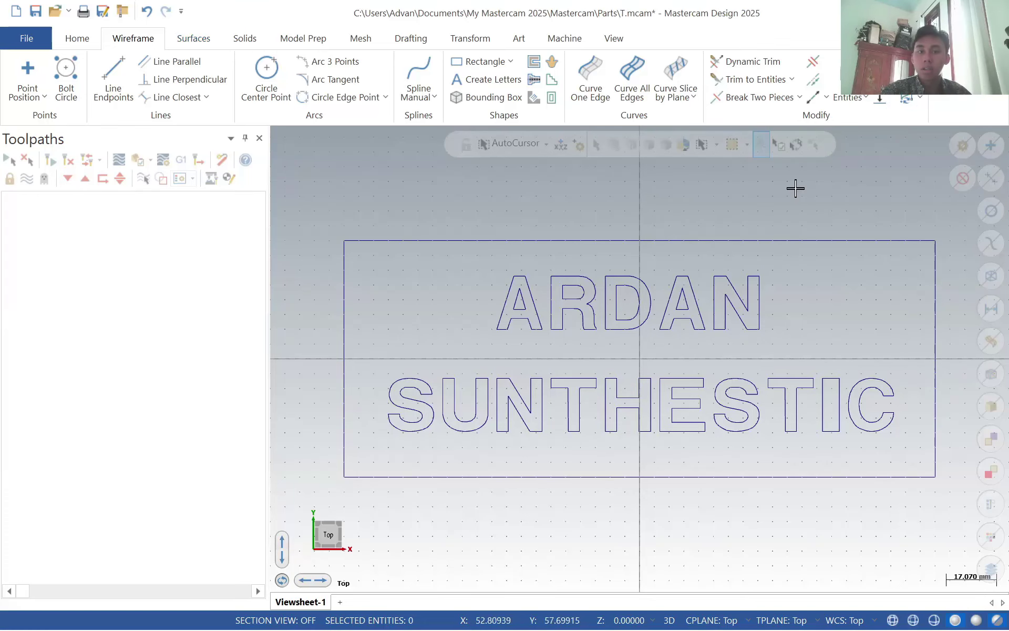
- Add the default Mill machine group to the part
key("alt+Tab")
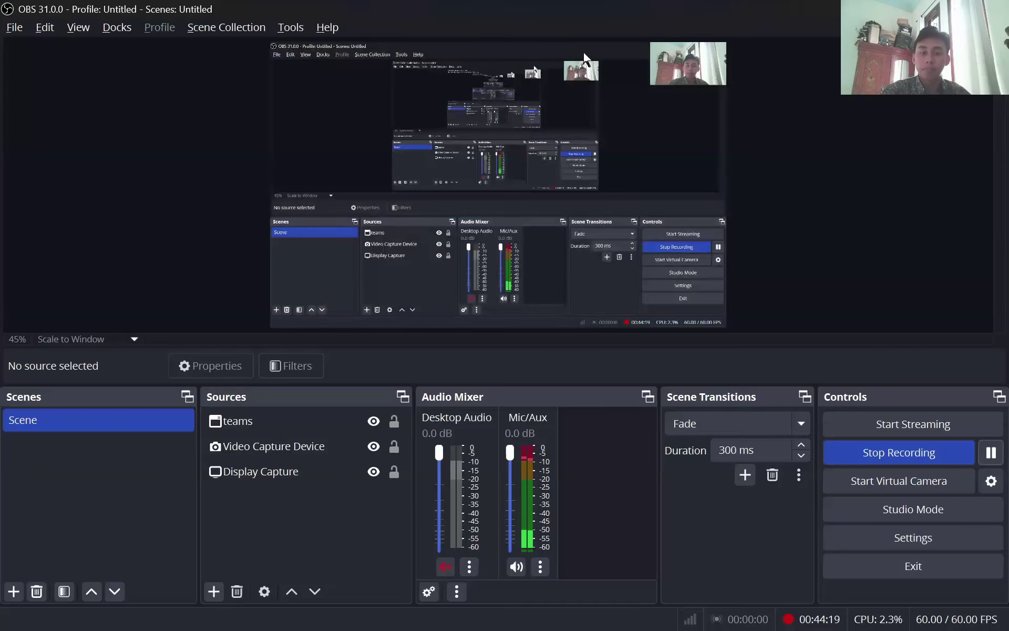
key("alt+Tab")
left_click(564, 38)
left_click(24, 94)
left_click(50, 114)
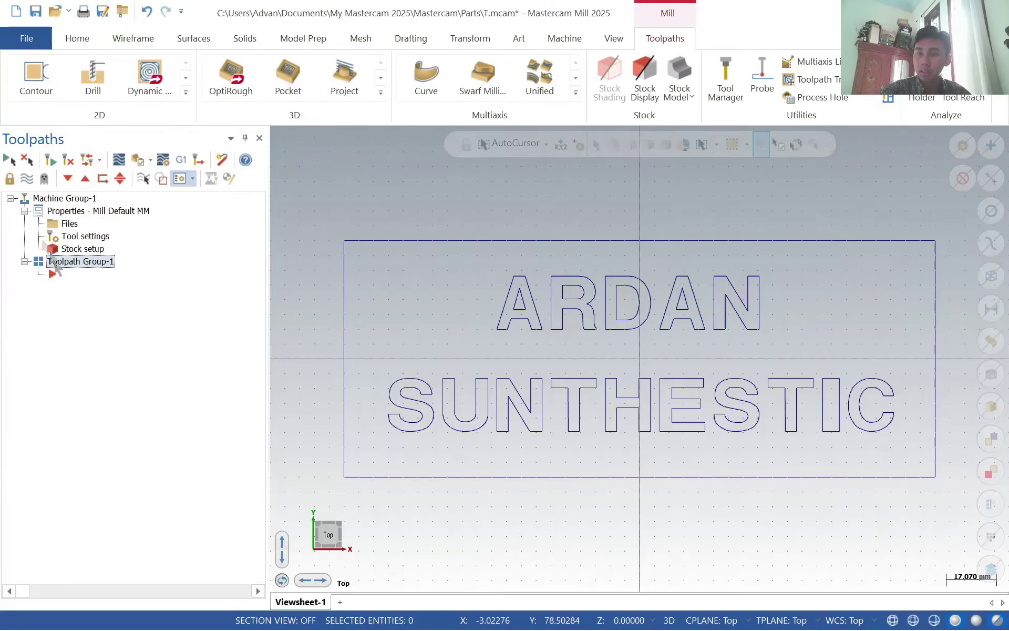
left_click(67, 249)
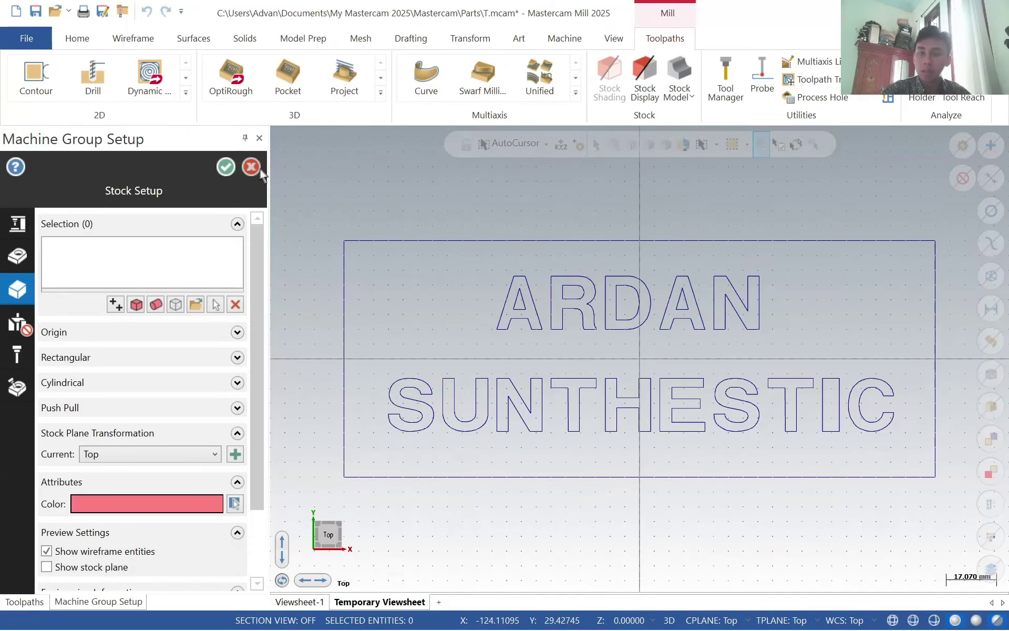
left_click(251, 167)
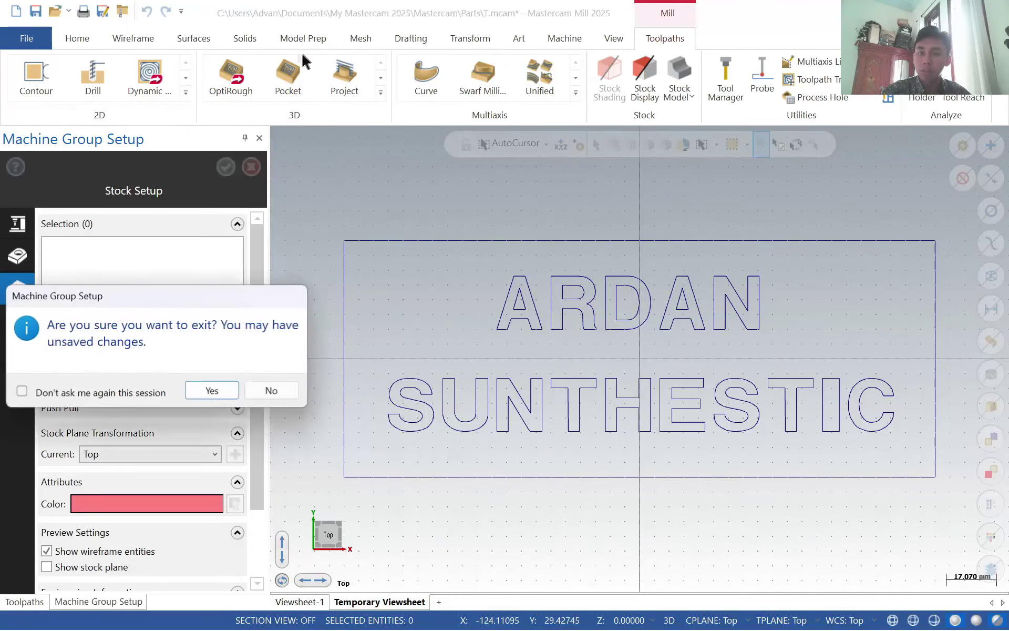
left_click(232, 393)
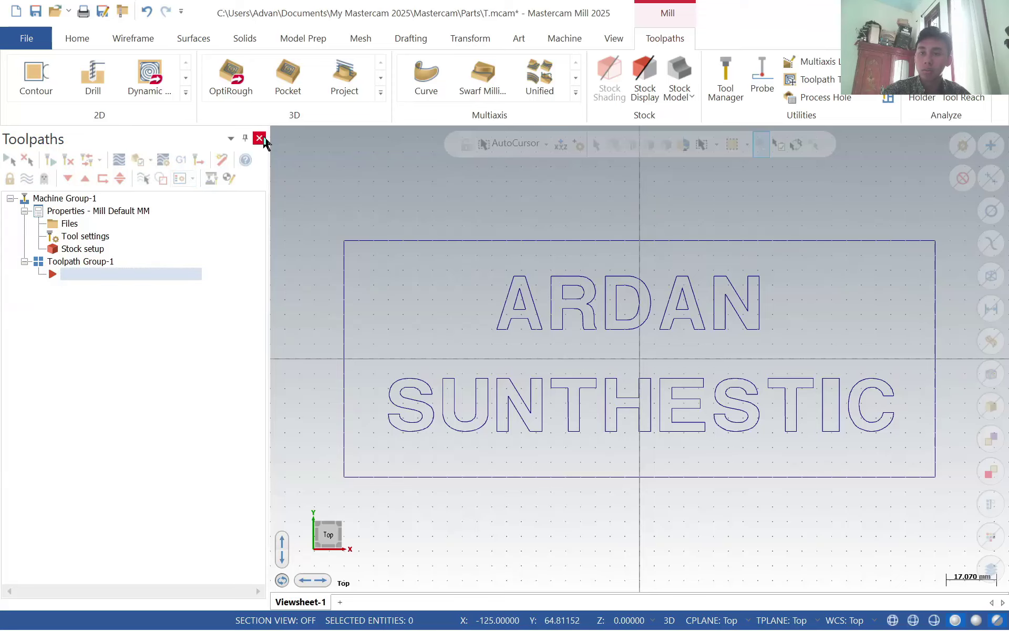
- Undo the two-line lettering, keeping only the rectangle
key("ctrl+z")
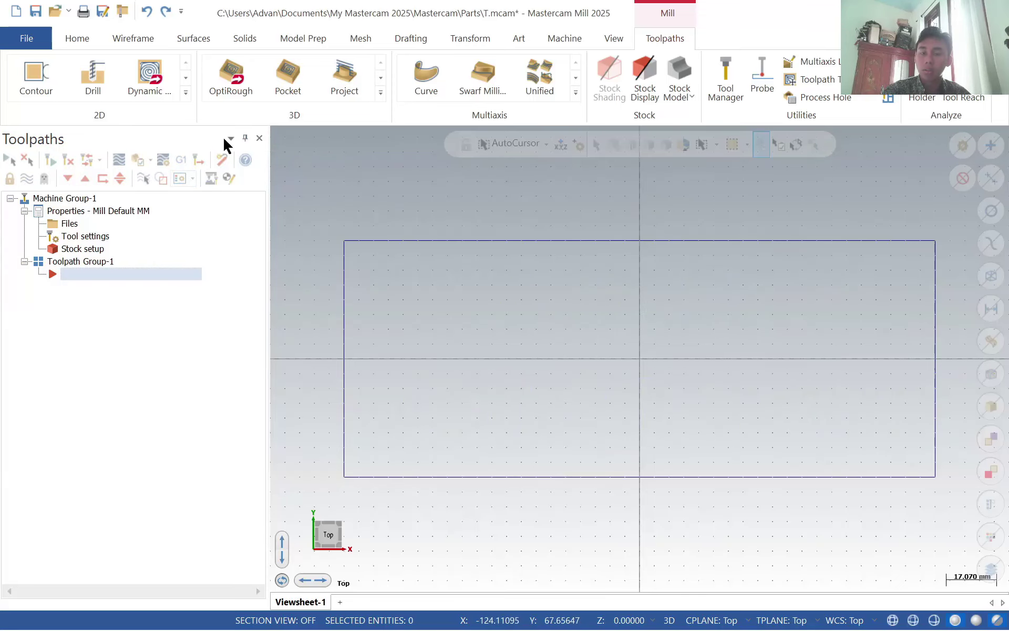
- Extrude the rectangle 30 mm downward in a single direction as a new solid body
left_click(246, 39)
left_click(151, 76)
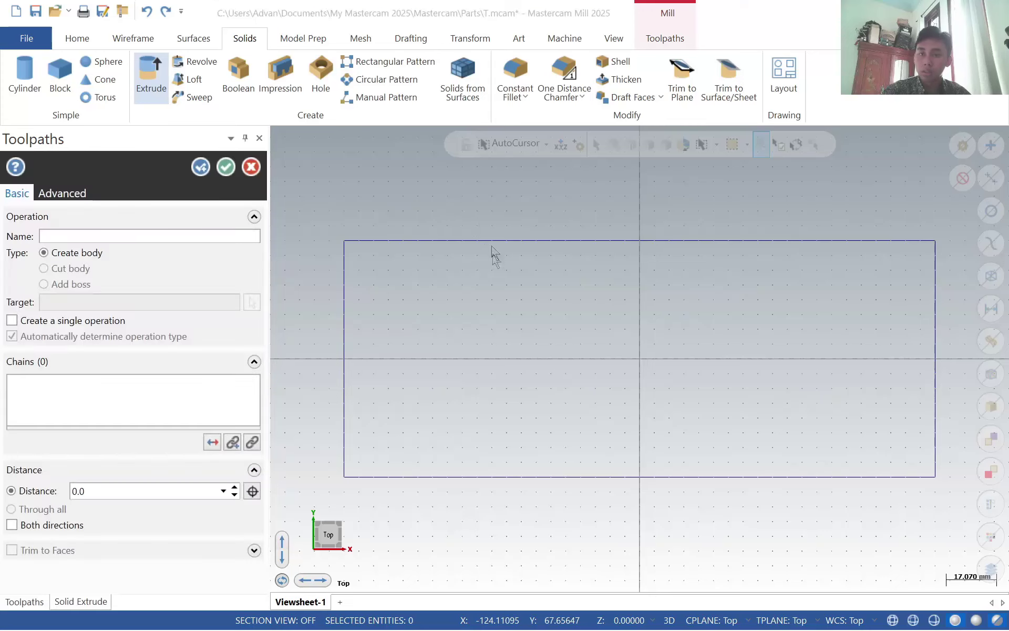
middle_click_drag(504, 279, 500, 241)
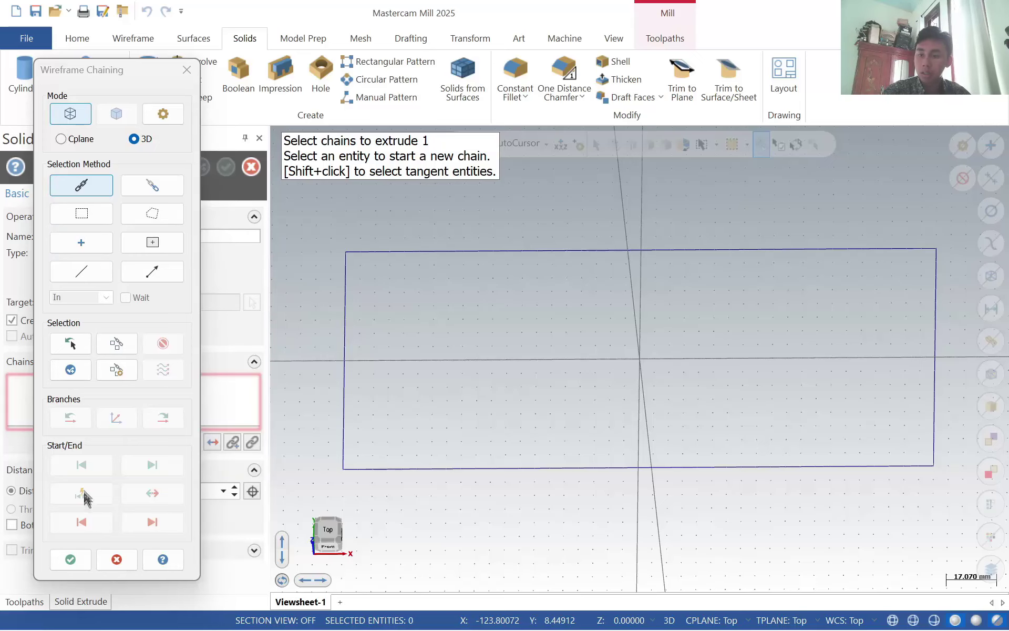
left_click(570, 468)
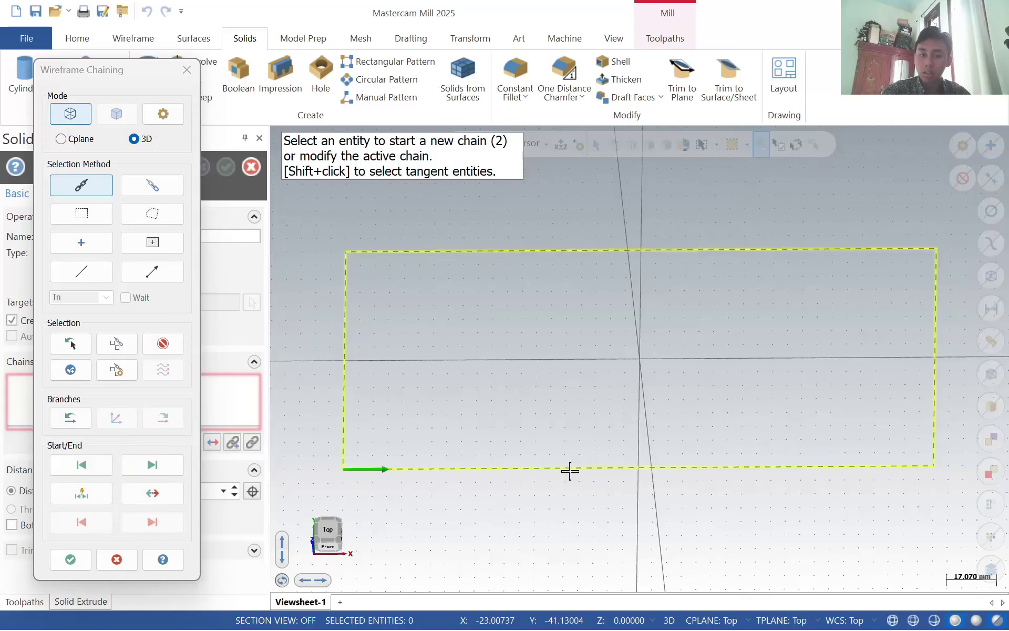
left_click(71, 559)
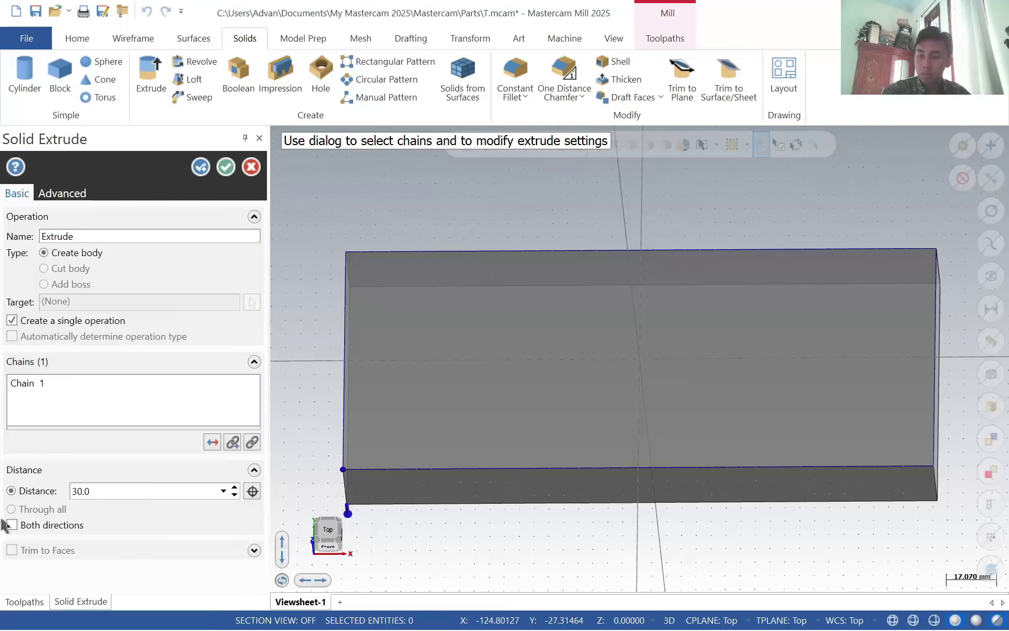
left_click(12, 525)
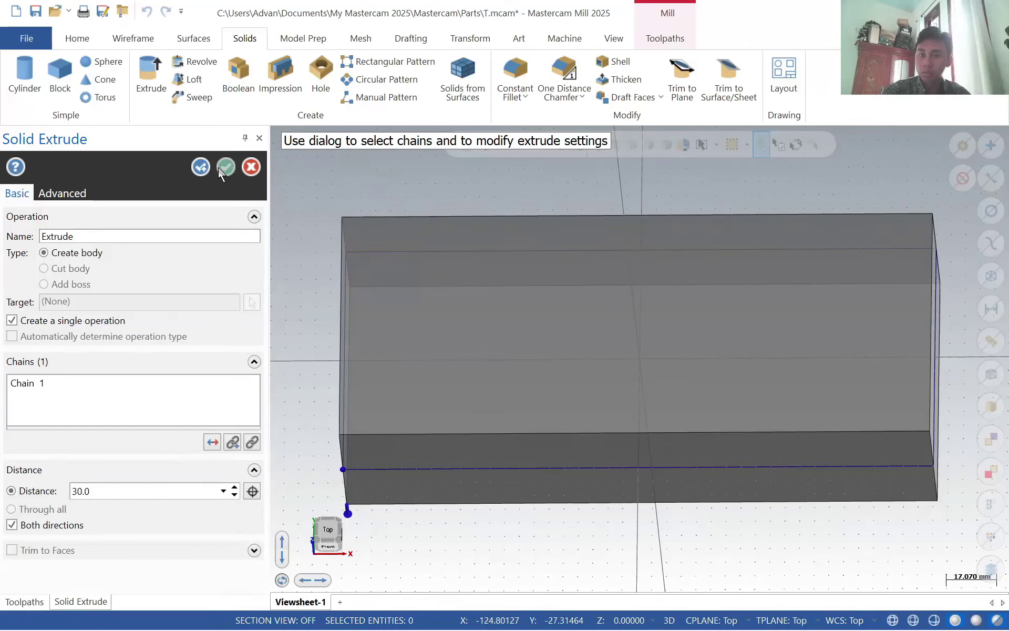
left_click(213, 442)
left_click(25, 524)
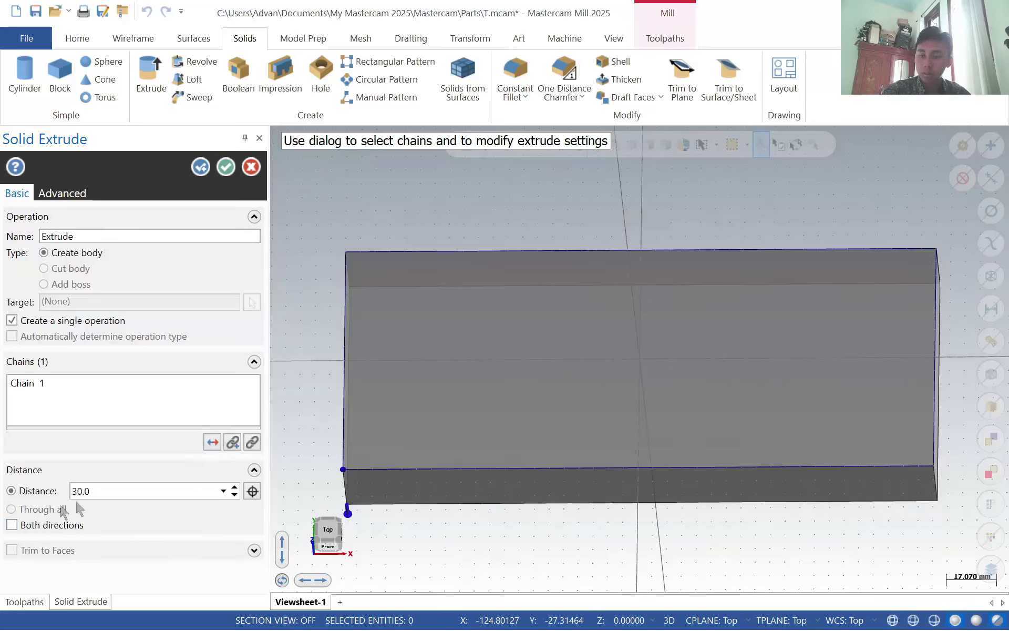
middle_click_drag(463, 424, 469, 354)
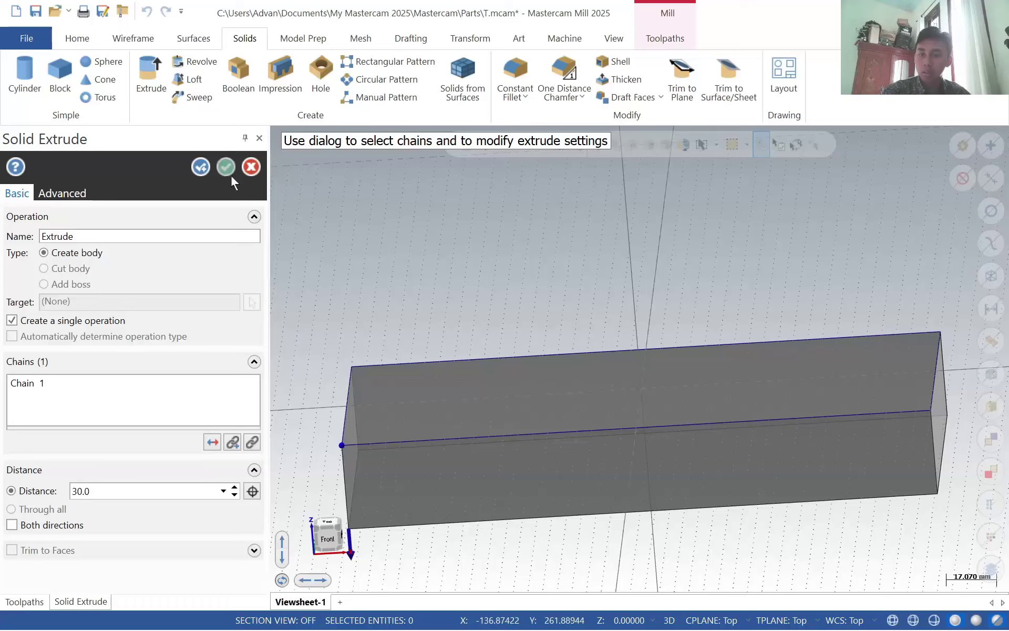
left_click(226, 167)
middle_click_drag(643, 301, 667, 347)
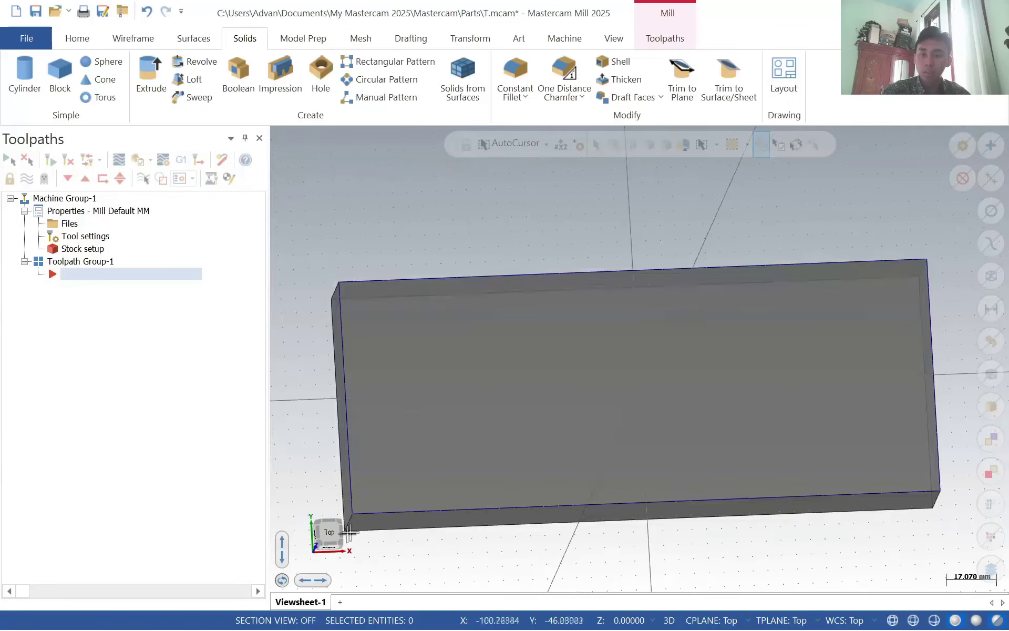
- Create the two-line lettering again in the Top view, placing both lines within the block's top face
left_click(177, 40)
left_click(133, 39)
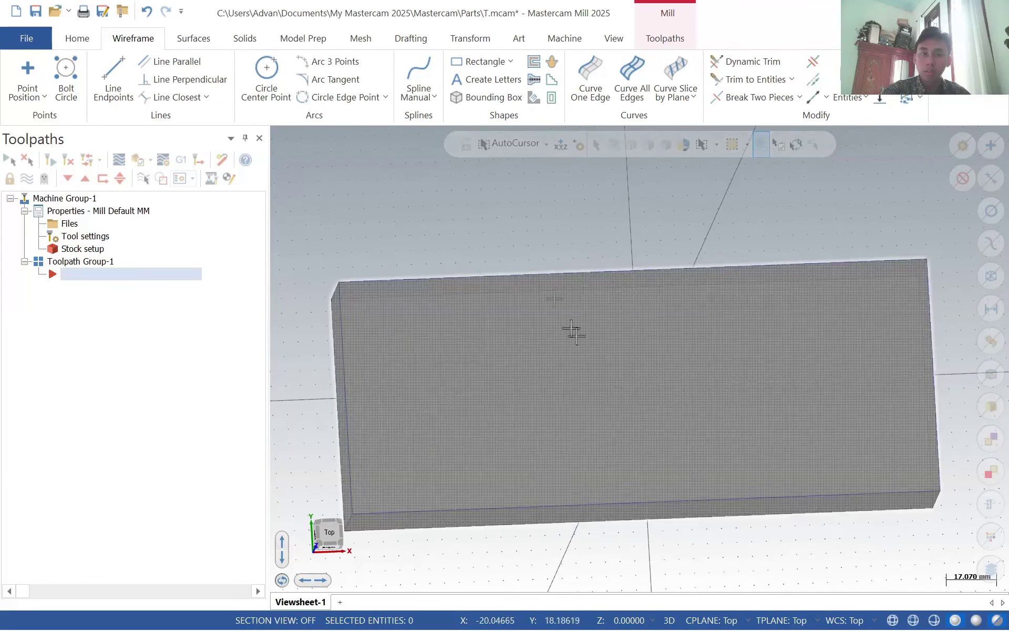
left_click(337, 533)
left_click(493, 80)
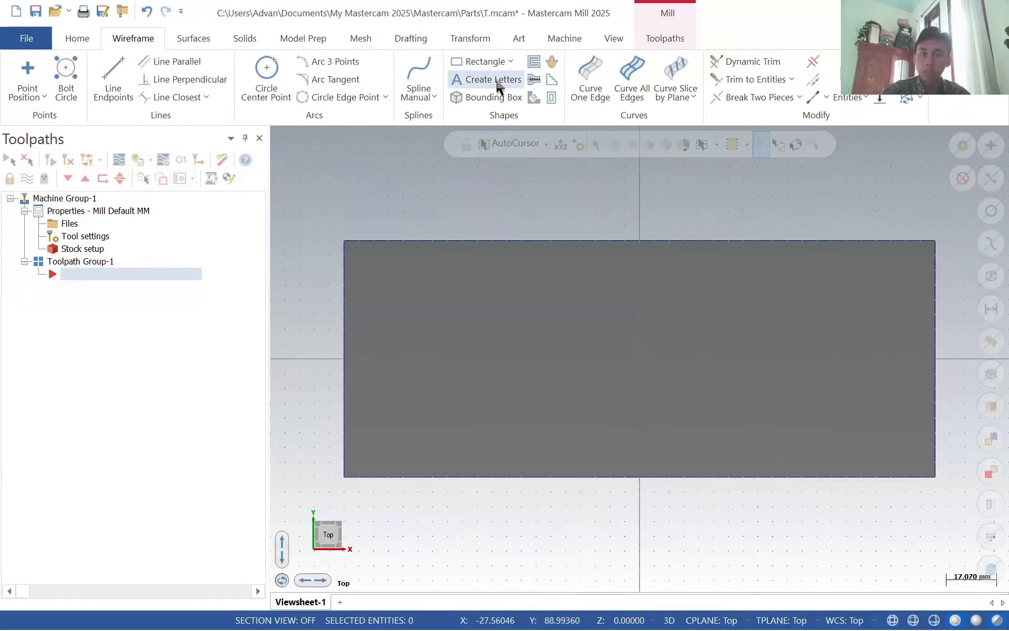
left_click(388, 327)
left_click(225, 167)
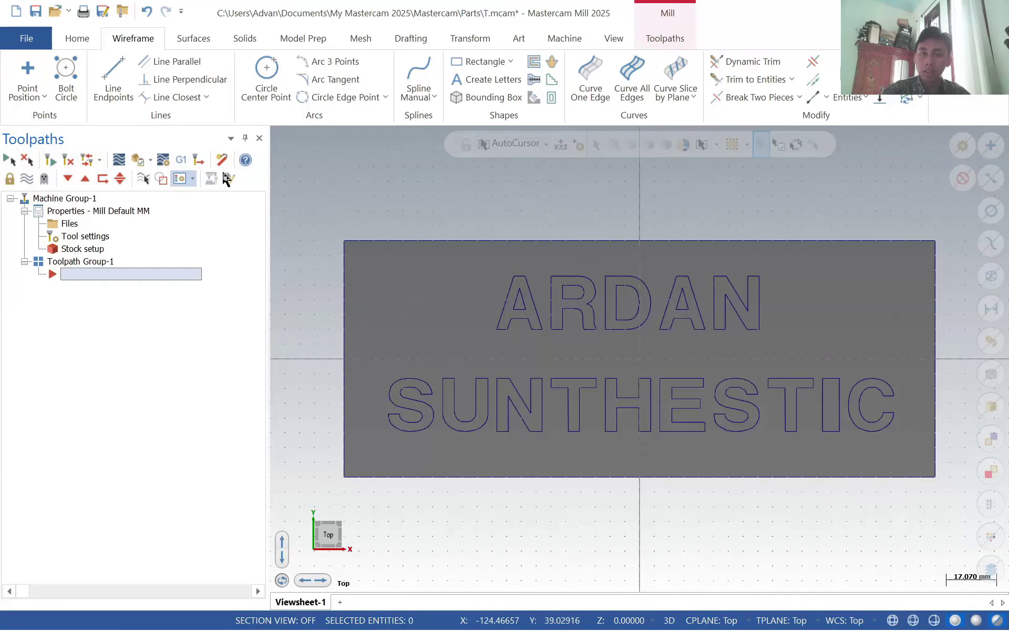
- Add another default Mill machine group and delete the old Machine Group-1
left_click(563, 41)
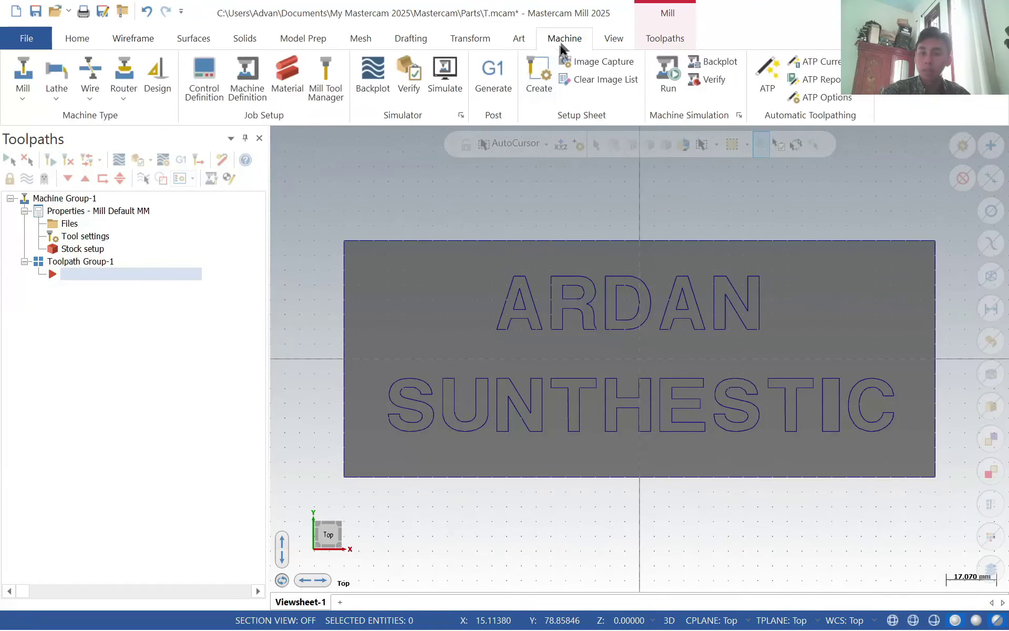
left_click(23, 92)
left_click(33, 112)
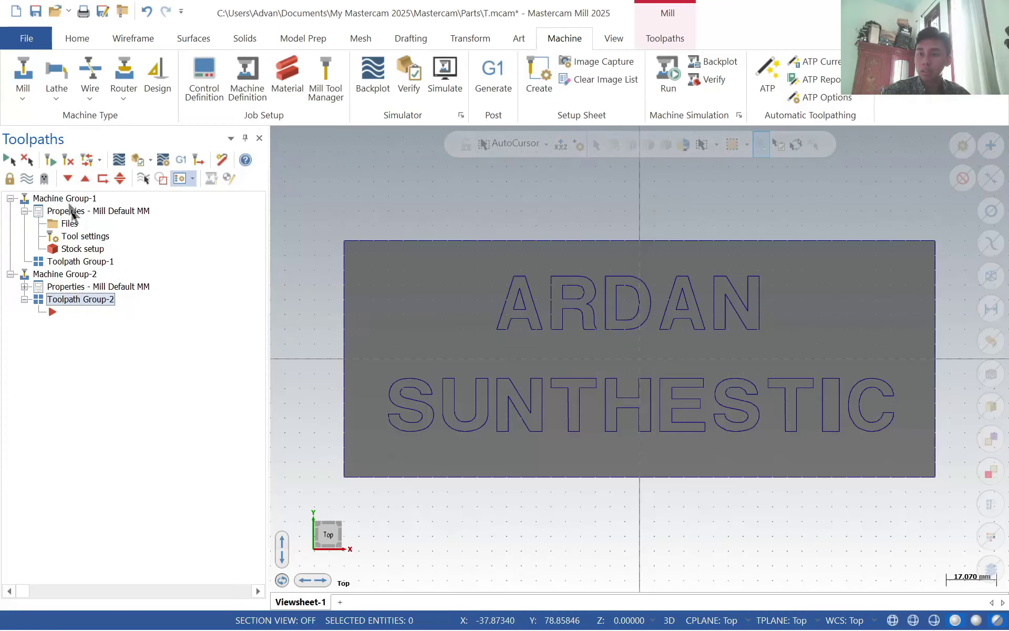
left_click(24, 211)
left_click(72, 200)
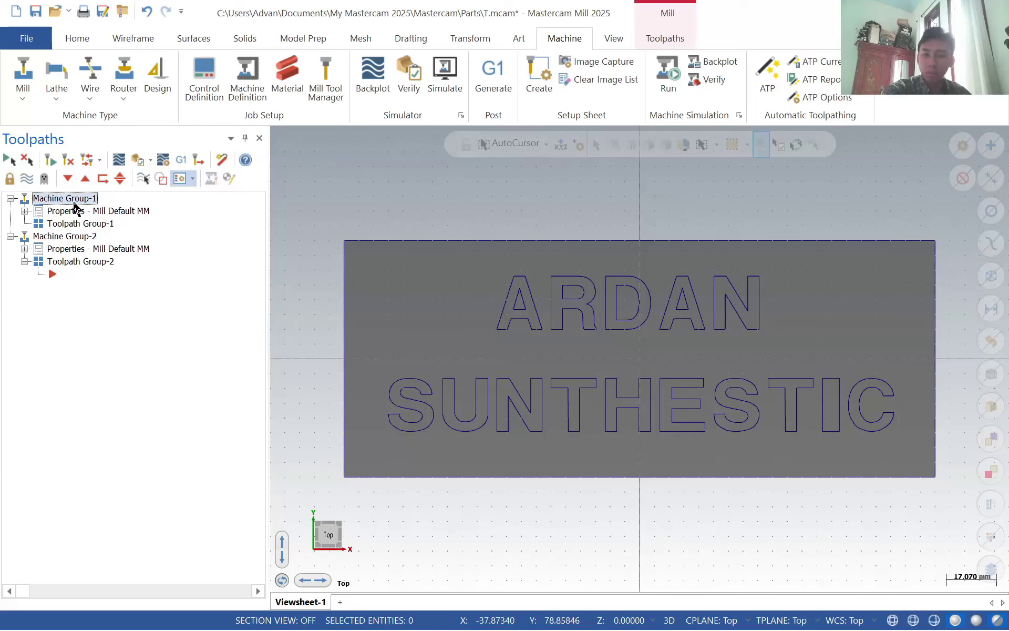
key("Delete")
left_click(25, 211)
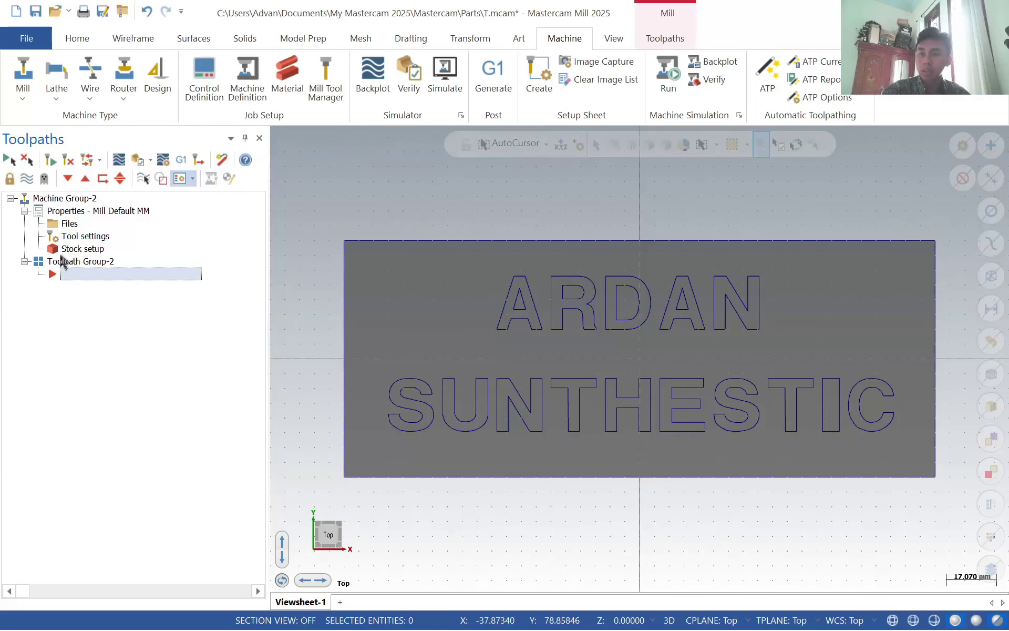
- Define rectangular stock for the machine group from the extruded solid block
left_click(79, 248)
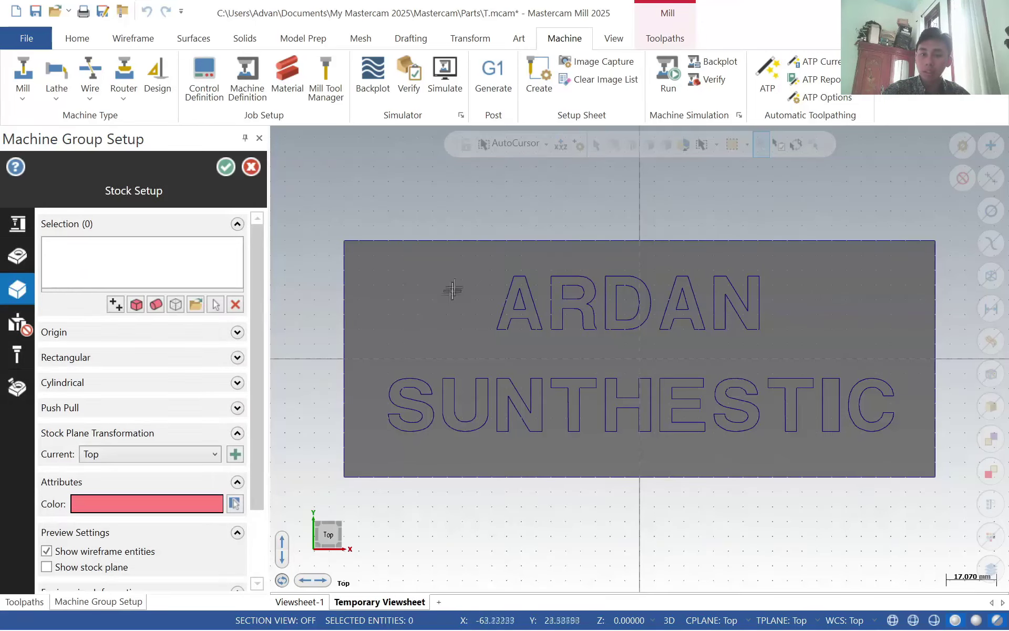
left_click(137, 304)
left_click(439, 286)
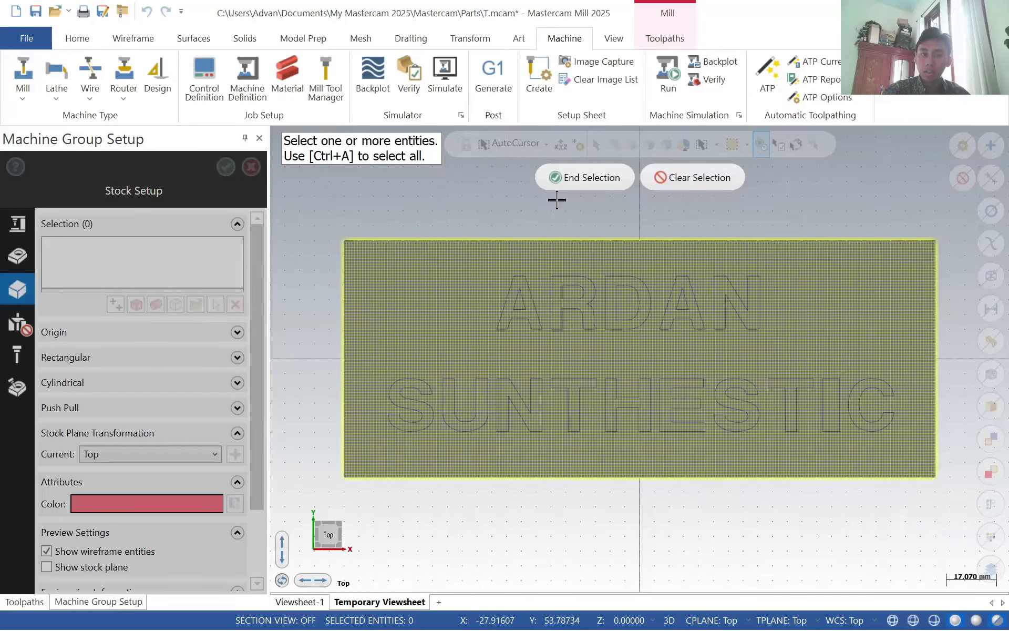
left_click(563, 177)
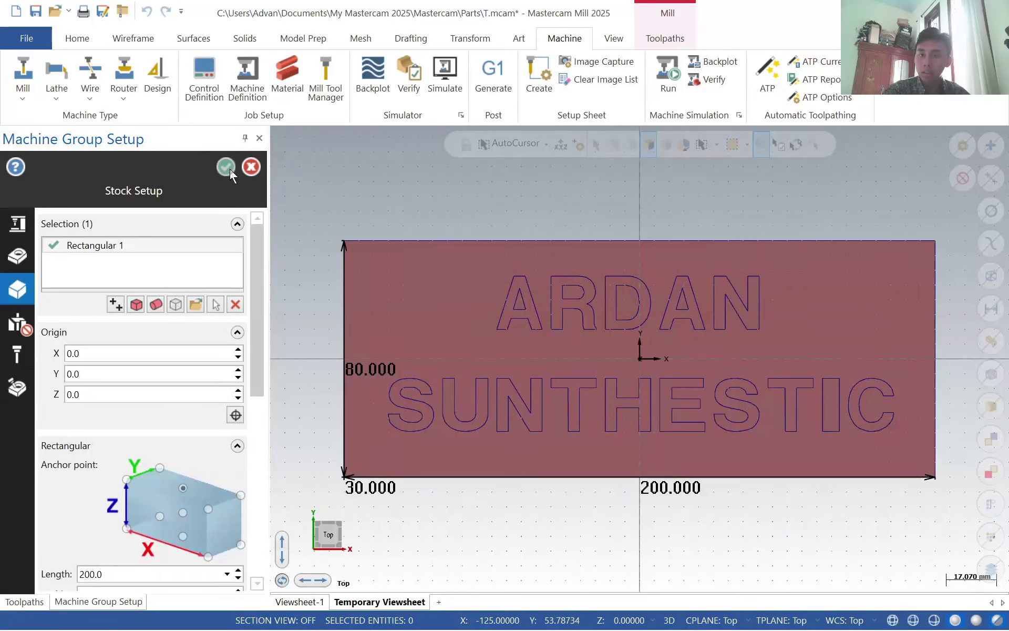
left_click(226, 167)
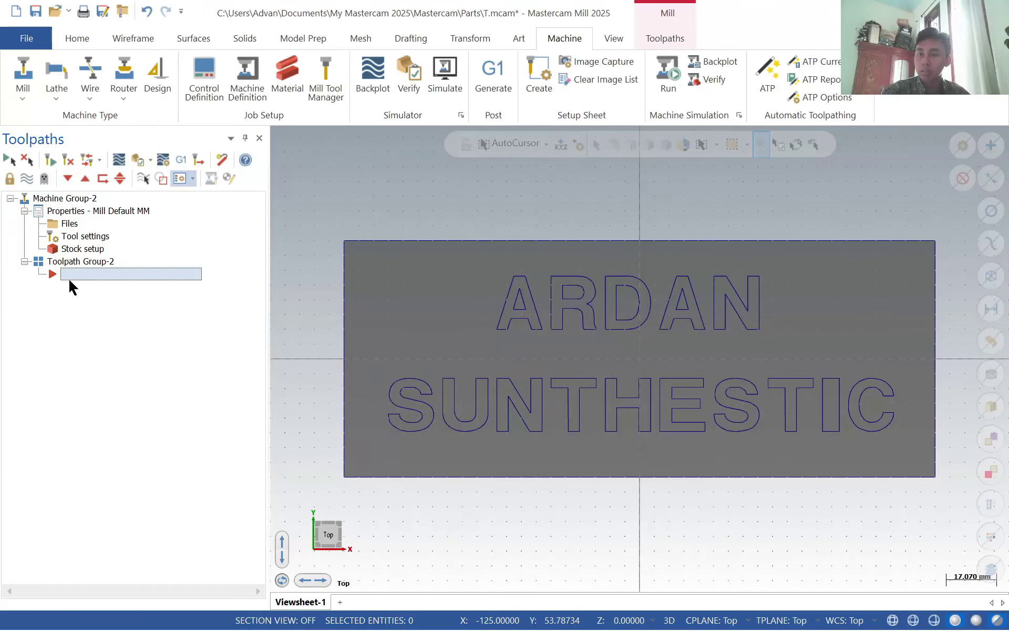
- Start a 2D Contour toolpath and window-select all letter chains, with the start point at the first letter of the second line
left_click(24, 100)
left_click(25, 105)
left_click(639, 42)
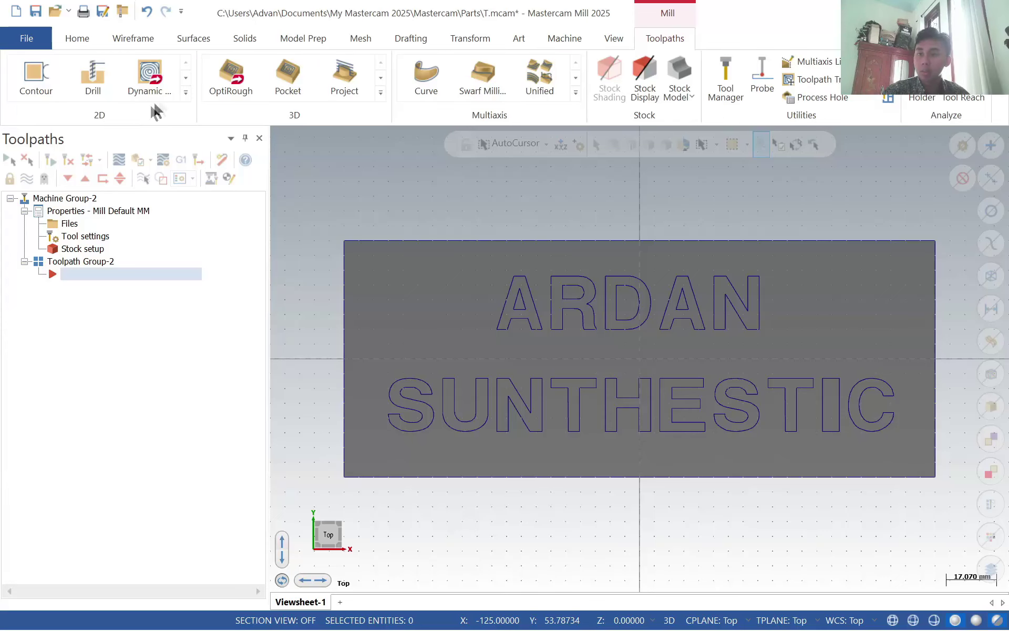
left_click(36, 76)
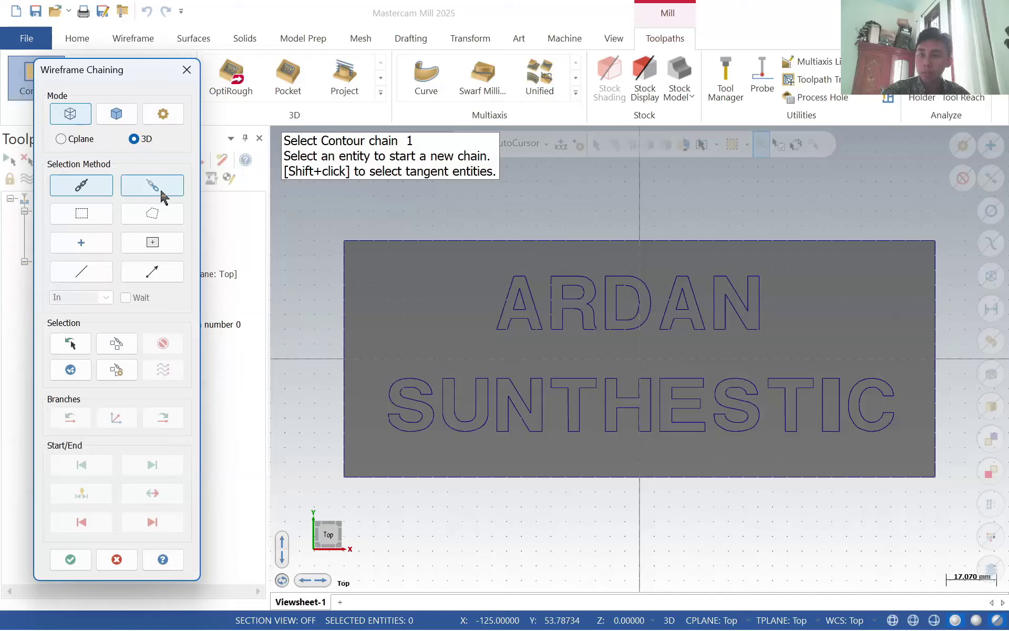
left_click(95, 215)
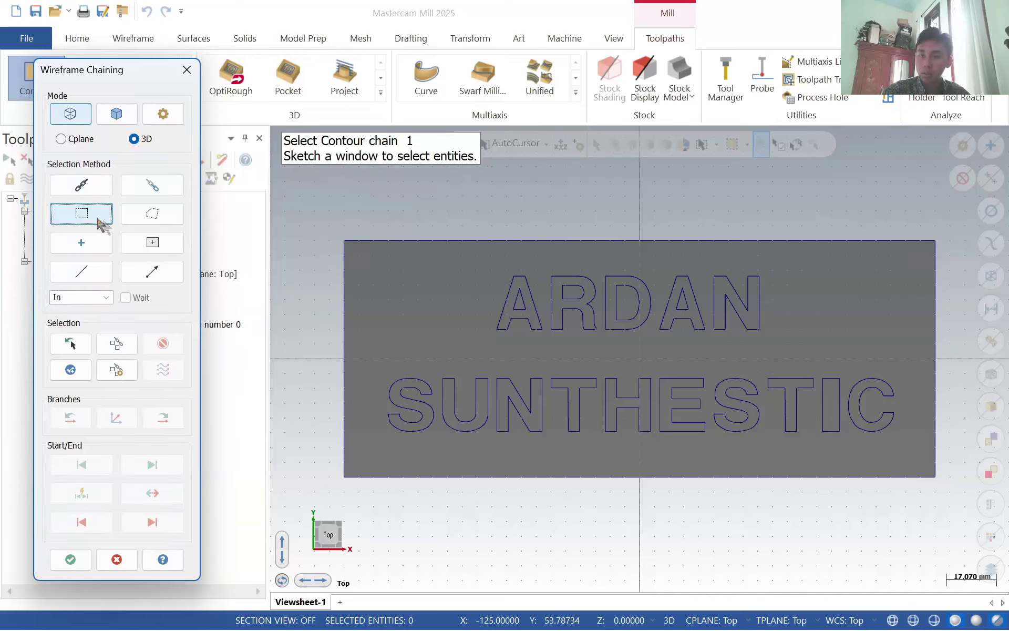
left_click_drag(397, 246, 798, 445)
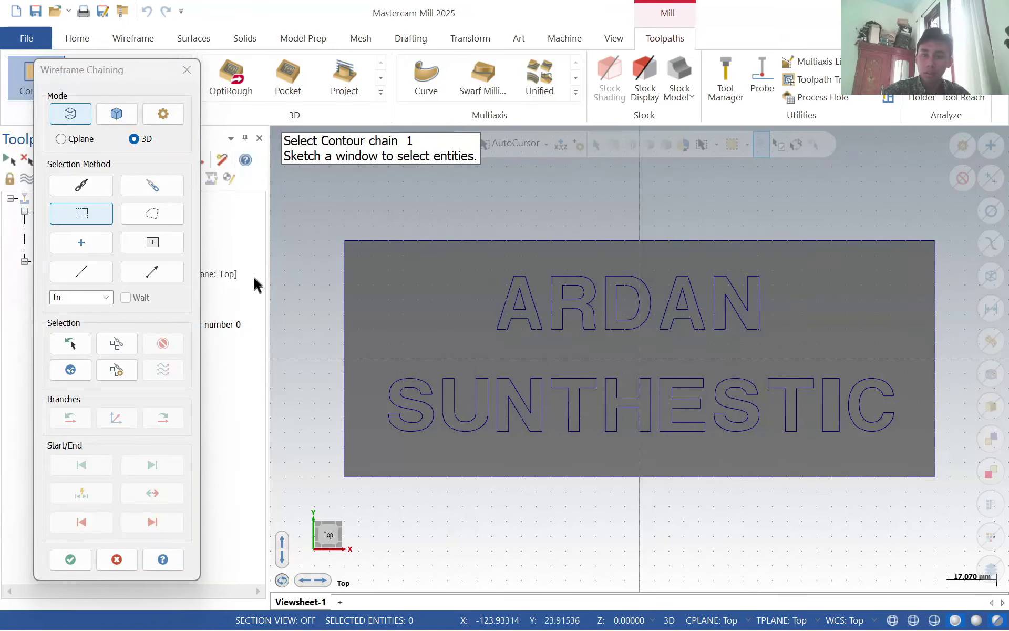
mouse_move(369, 252)
left_mouse_down()
mouse_move(473, 328)
mouse_move(906, 453)
mouse_move(780, 451)
mouse_move(912, 451)
left_mouse_up()
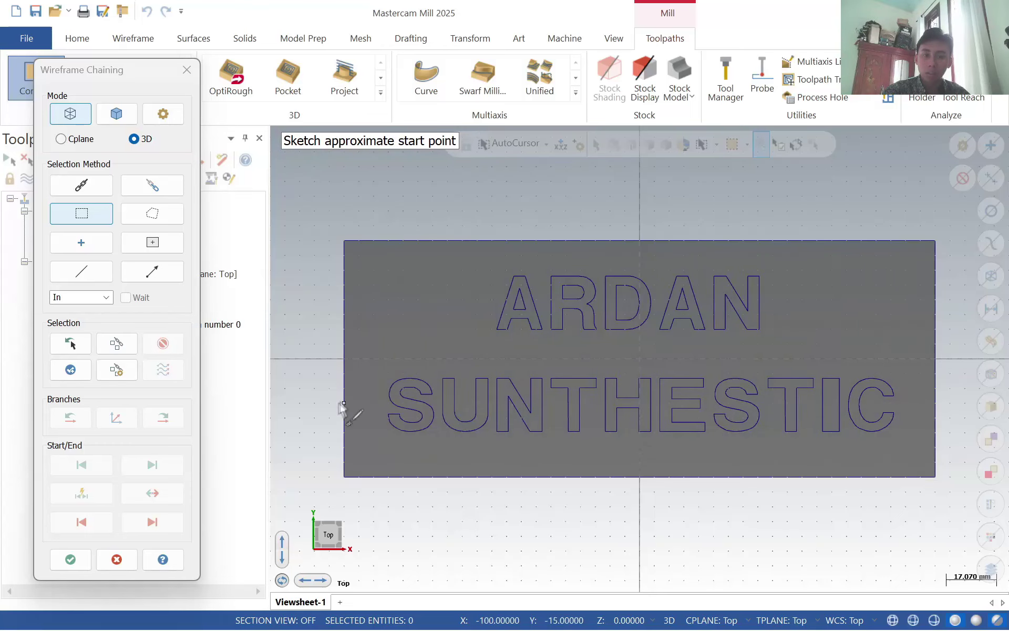
left_click(396, 427)
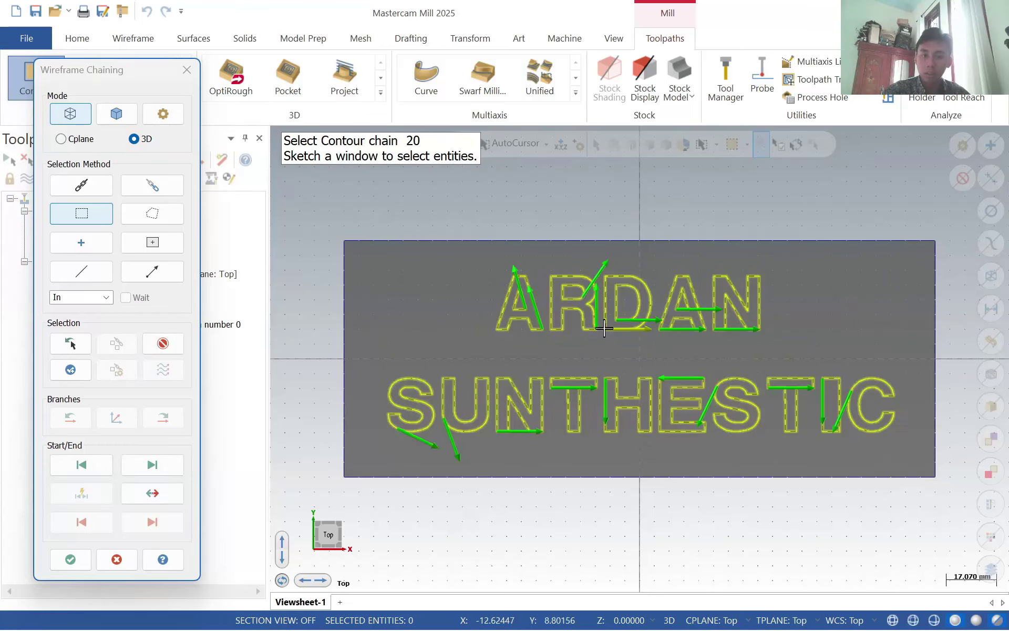
left_click(70, 559)
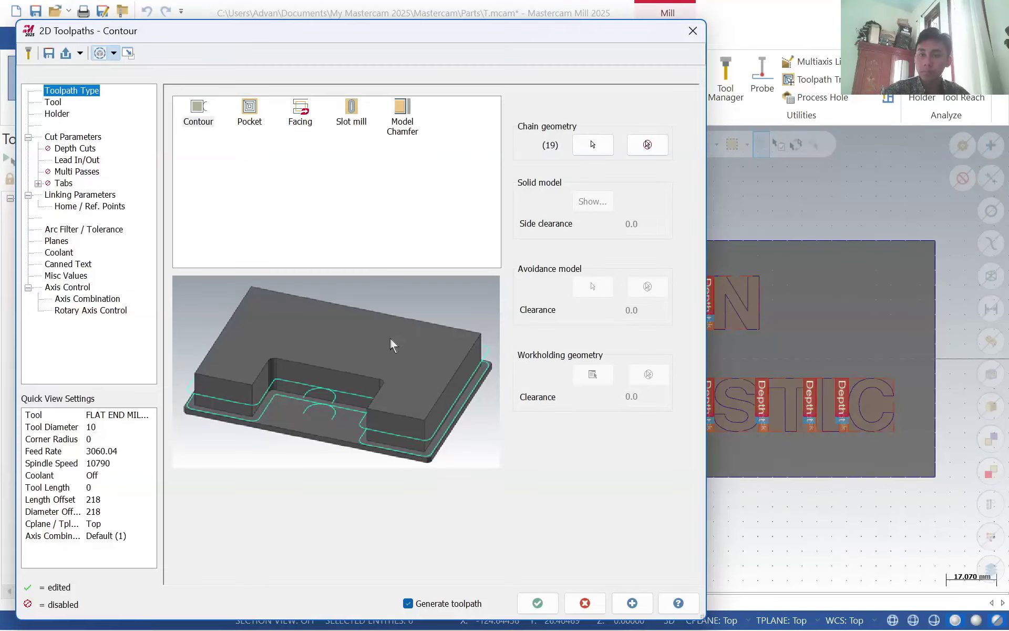
- Choose library tool 257, END MILL WITH RADIUS - 3 / R0.5, and assign holder B2C3-0016
left_click(52, 103)
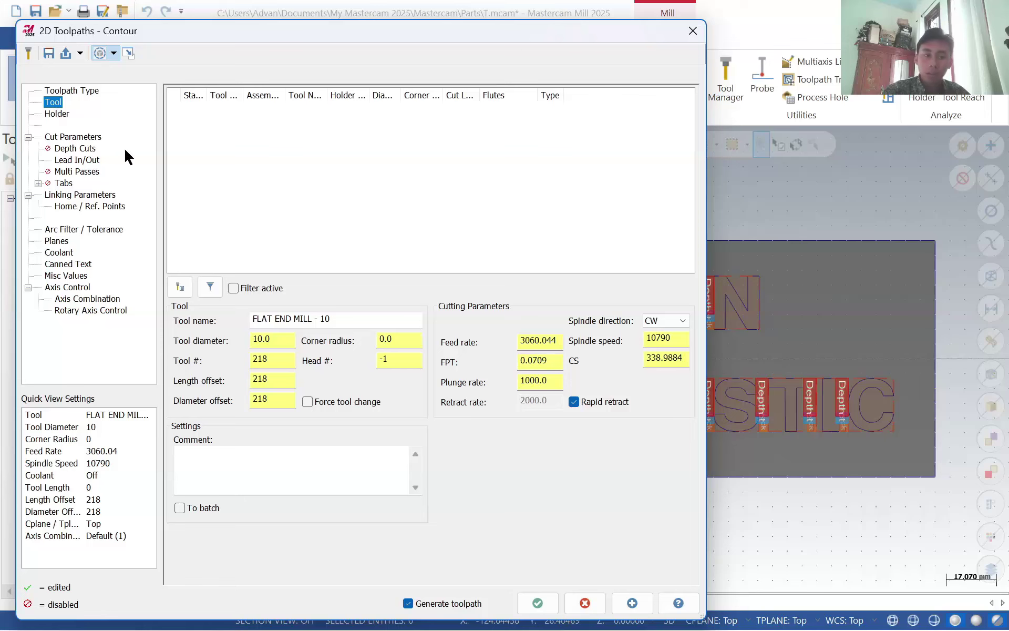
left_click(180, 286)
left_click_drag(429, 243, 432, 548)
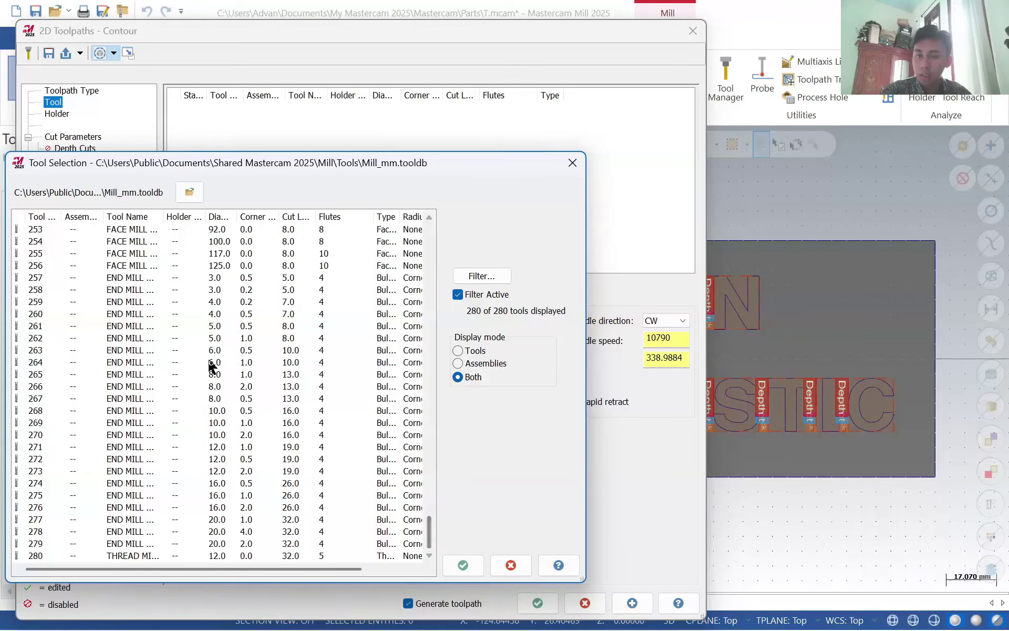
left_click(210, 281)
left_click(463, 565)
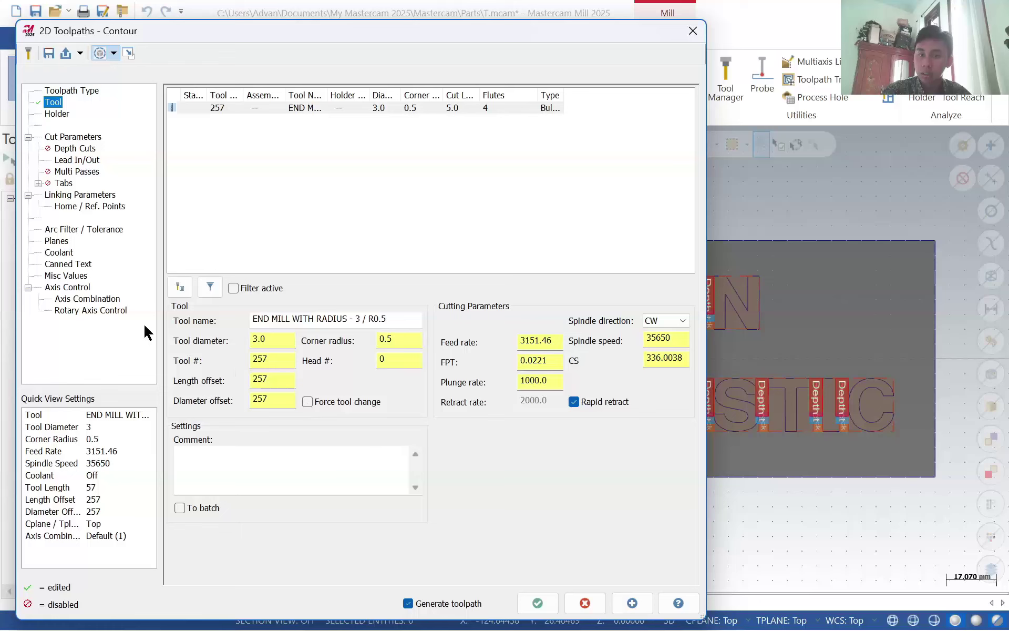
left_click(57, 113)
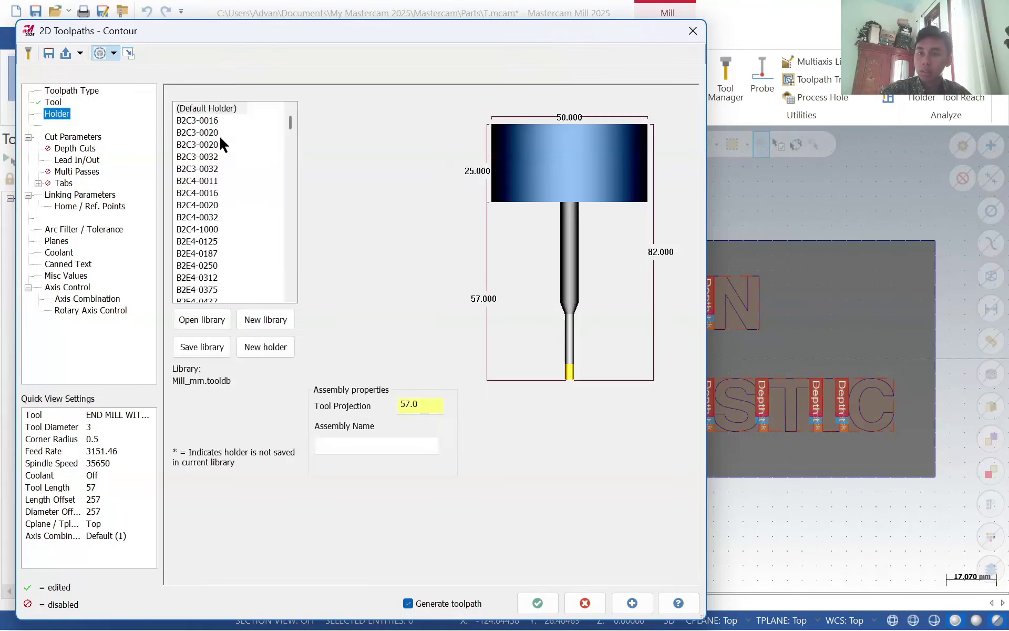
left_click(205, 125)
- Enable depth cuts with a maximum rough step of 1.0, 3 finish cuts and a finish step of 0.5
left_click(83, 139)
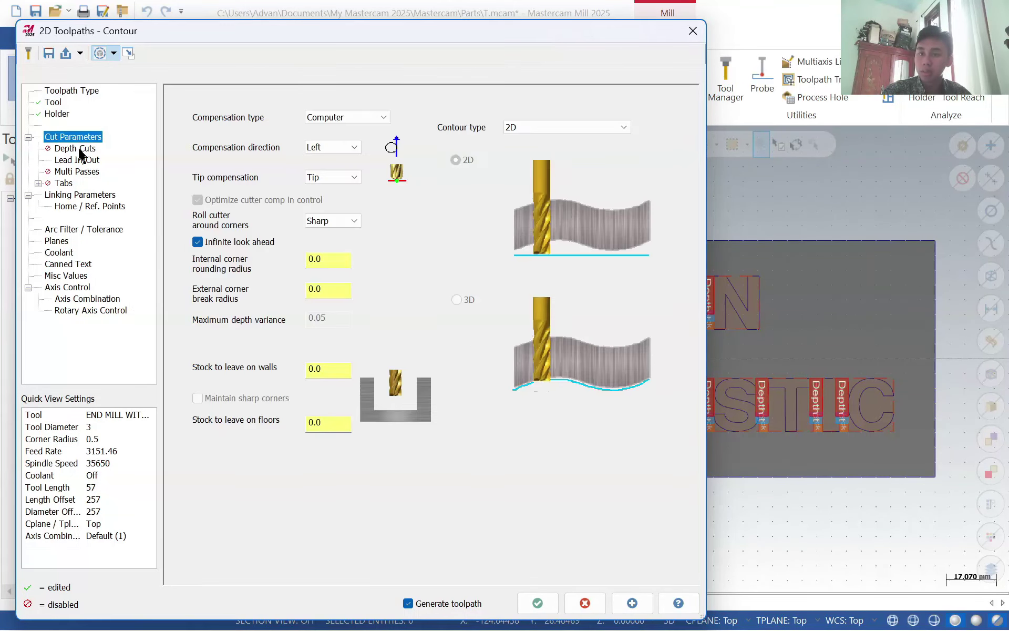
left_click(79, 149)
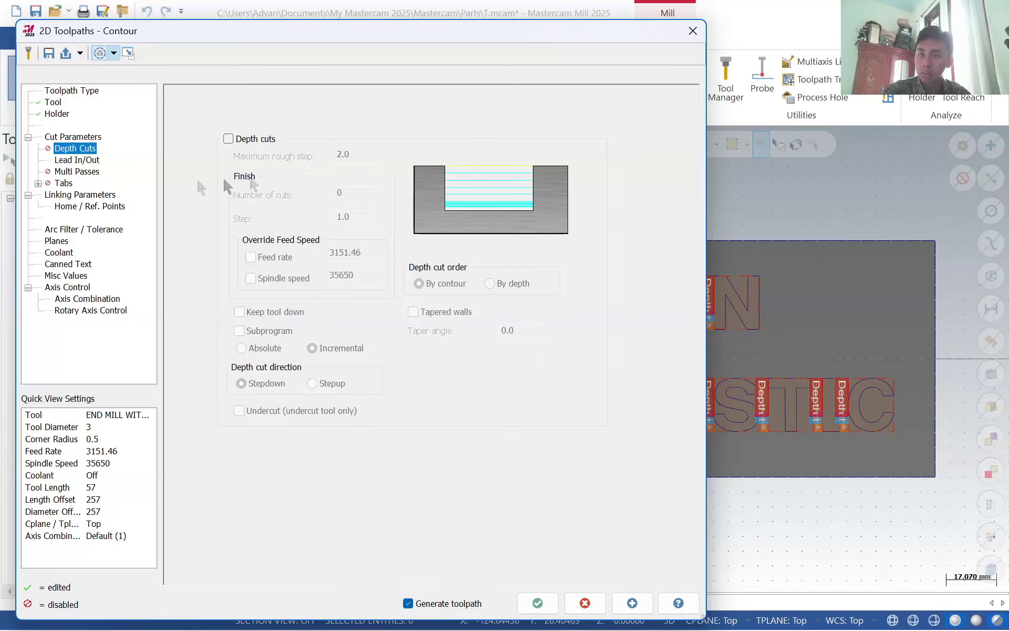
left_click(228, 139)
left_click(373, 156)
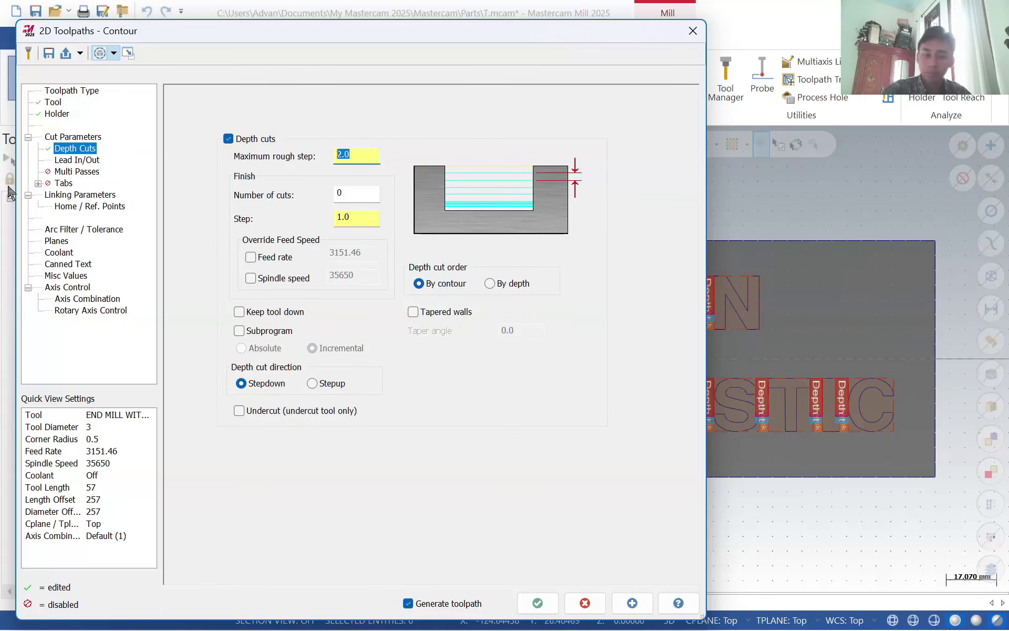
type("1")
key("Tab")
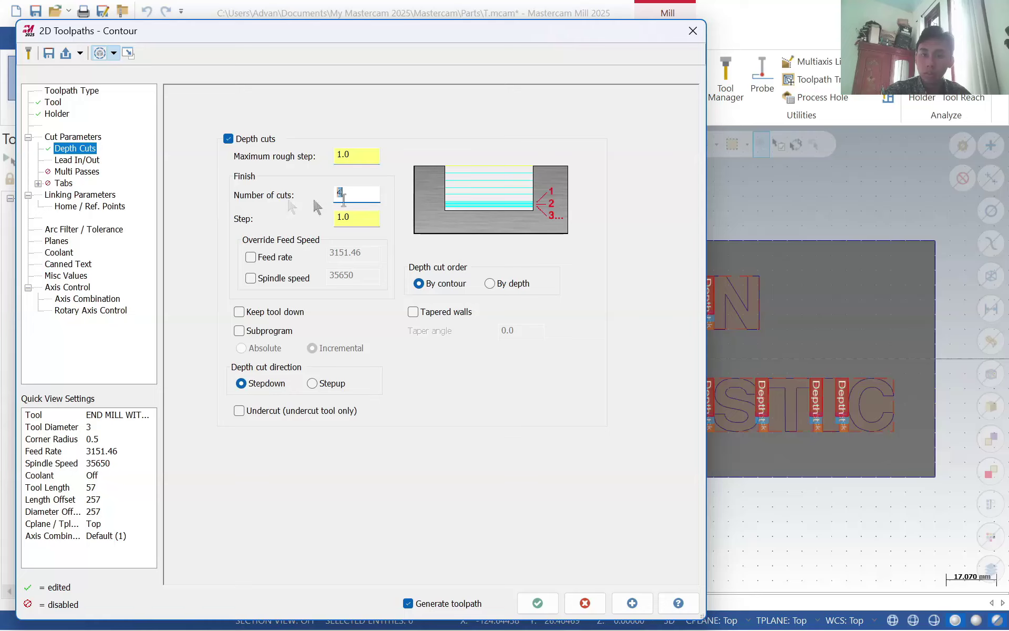
key("BackSpace")
type("3")
left_click(373, 219)
type("0.5")
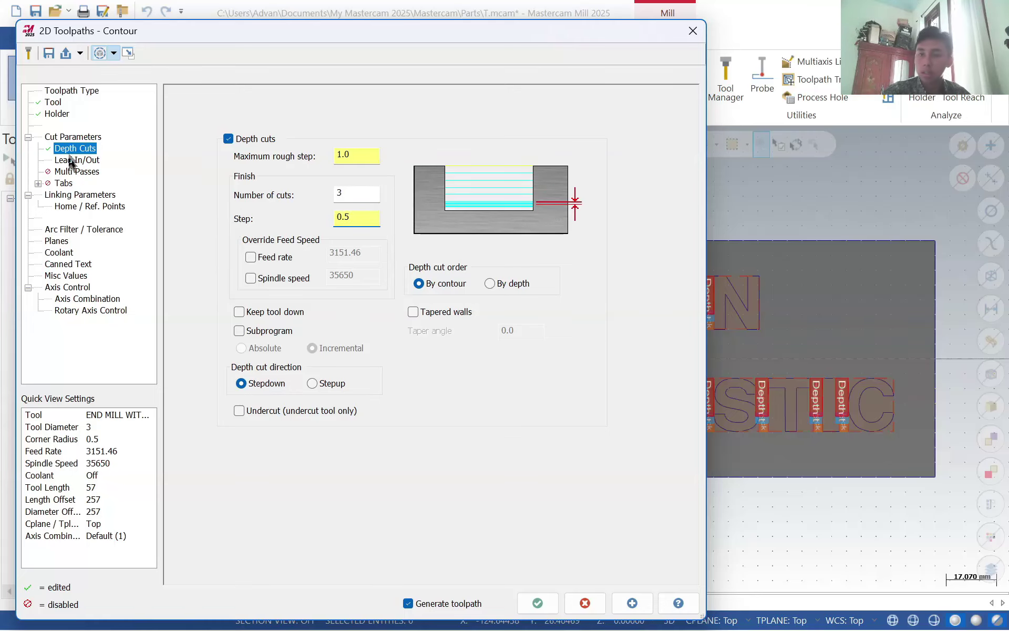
- Set the contour toolpath's incremental depth to 5 in the linking parameters and generate the toolpath
left_click(75, 159)
left_click(77, 172)
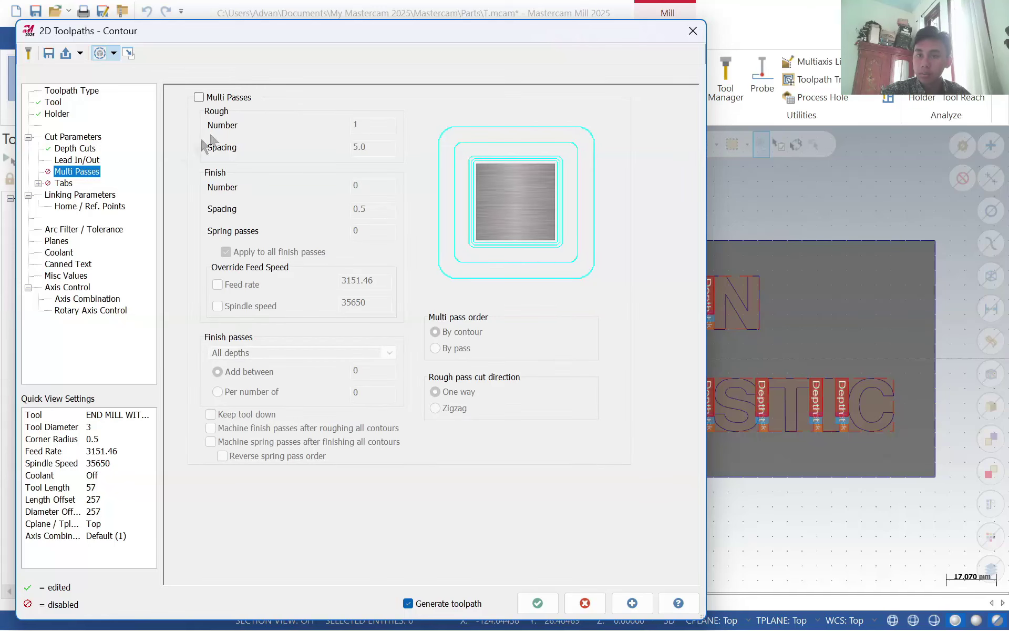
left_click(63, 184)
left_click(106, 196)
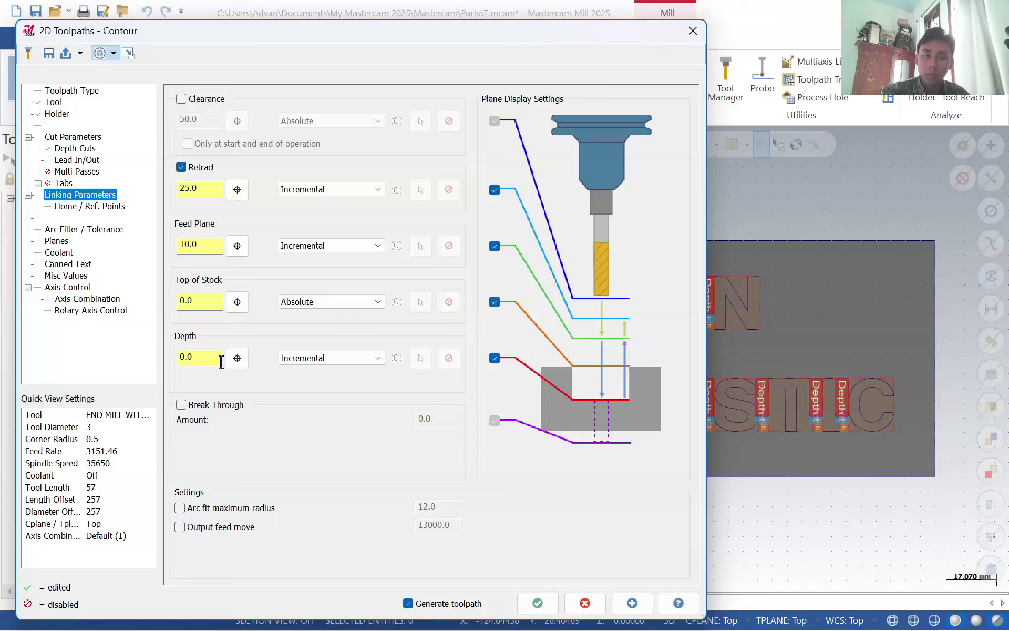
left_click_drag(184, 362, 147, 404)
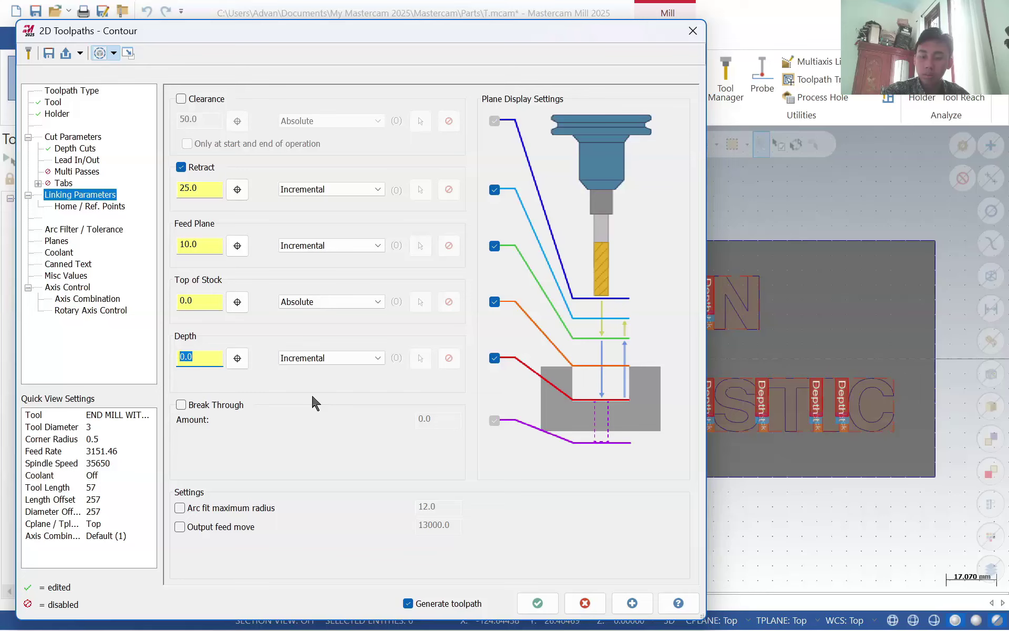
type("5")
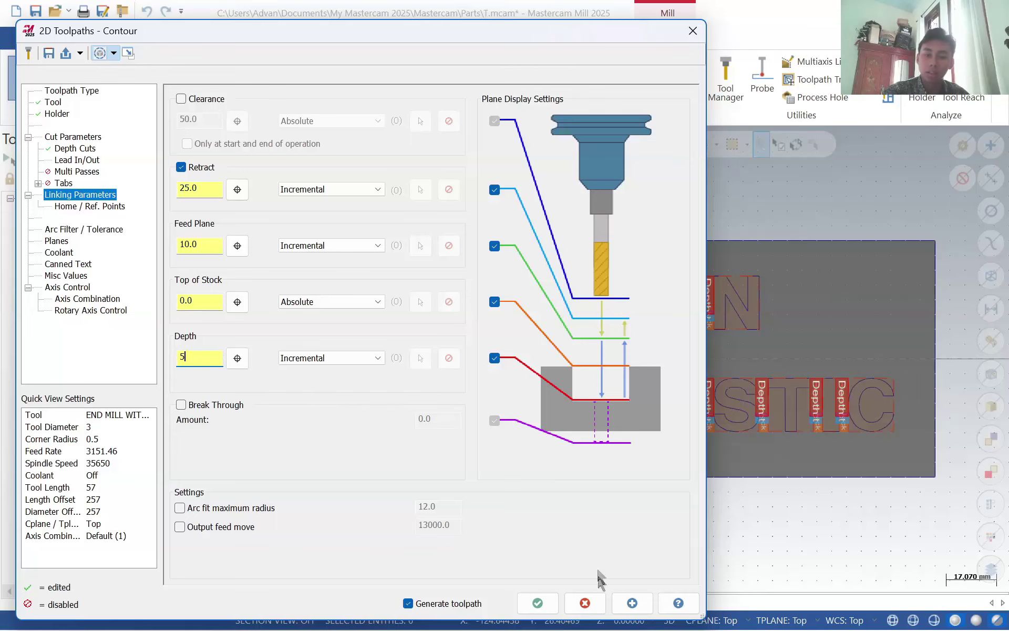
left_click(537, 603)
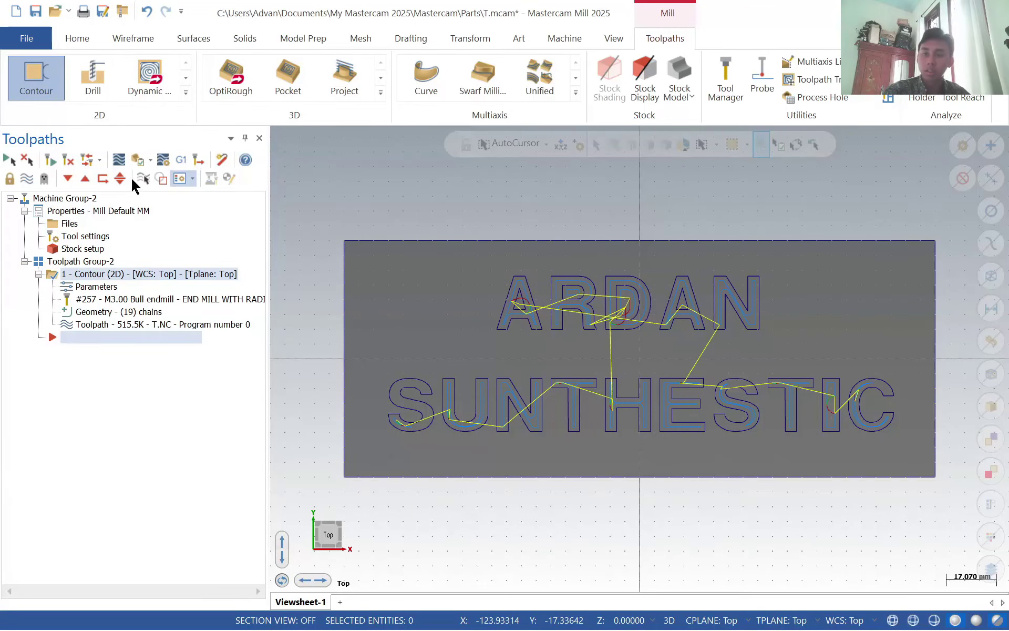
- Play the contour toolpath in Verify, examine the tool position relative to the block from the side, and close the simulator
key("alt+Tab")
key("alt+Tab")
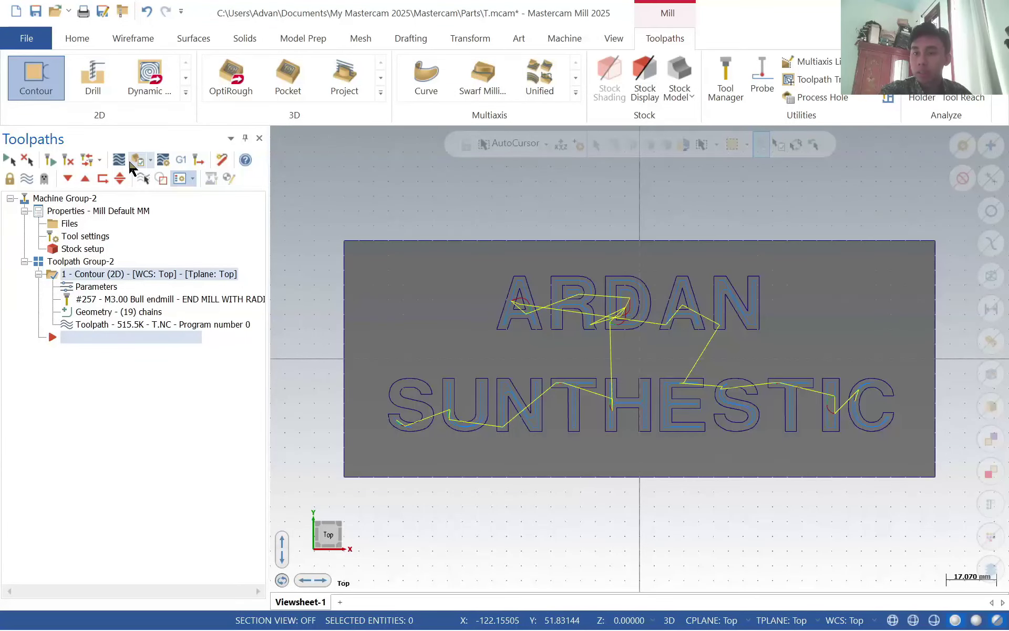
left_click(140, 163)
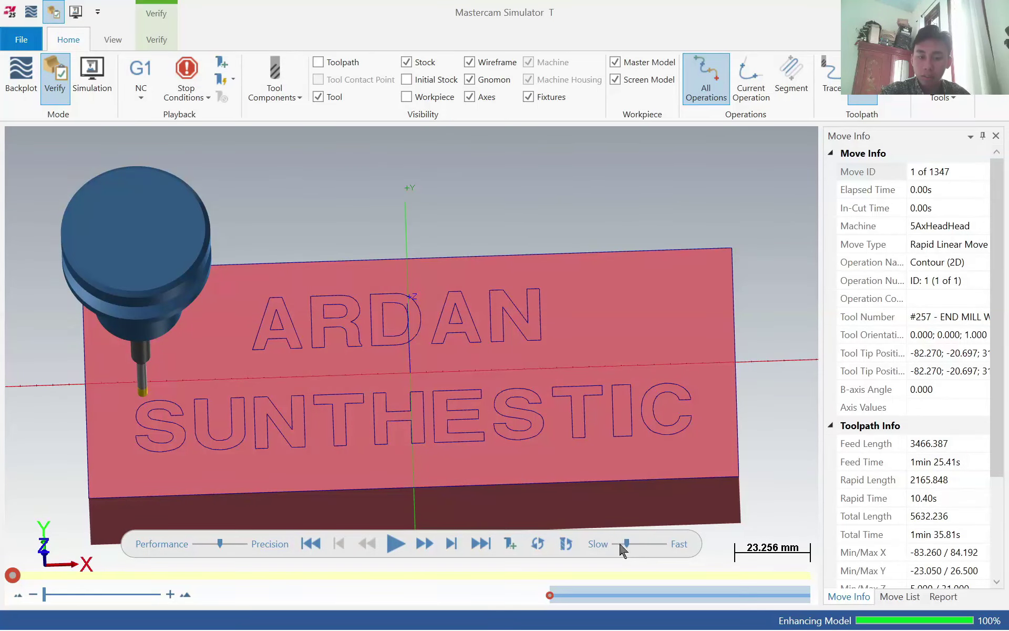
left_click(395, 546)
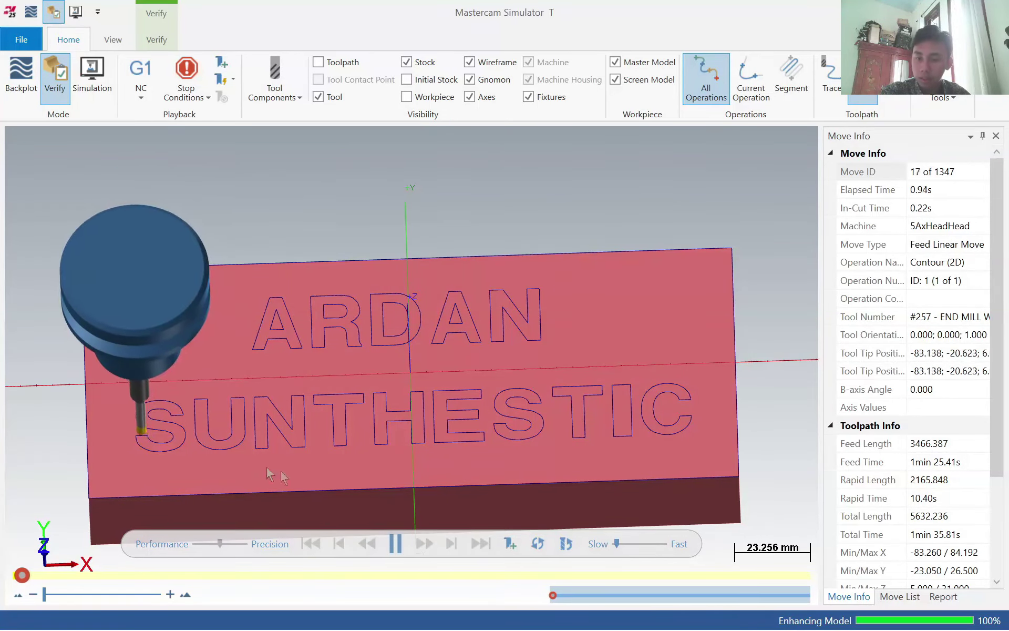
middle_click_drag(231, 459, 233, 412)
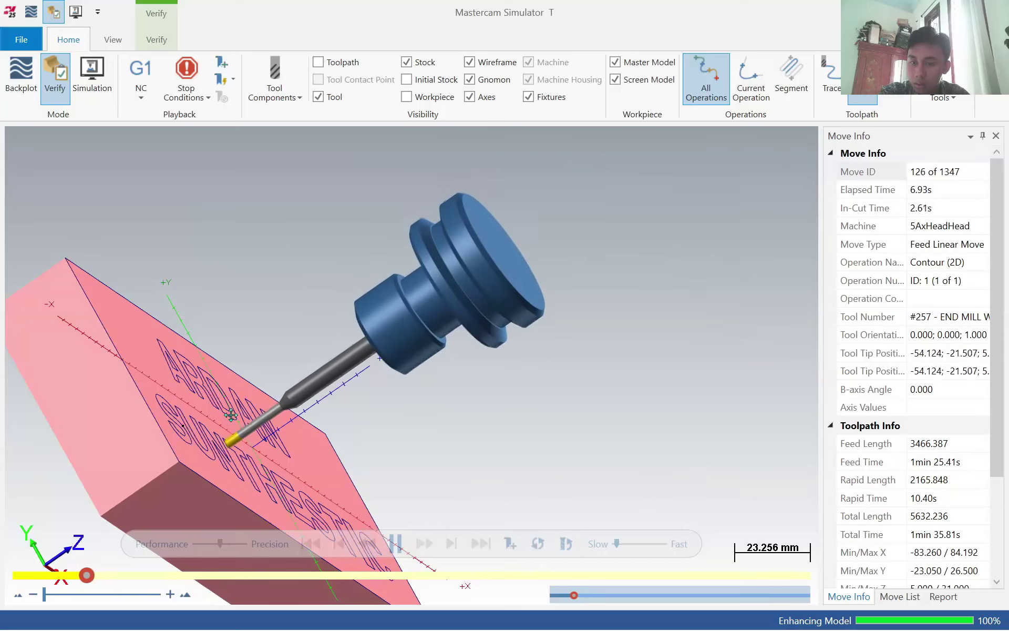
left_click(995, 11)
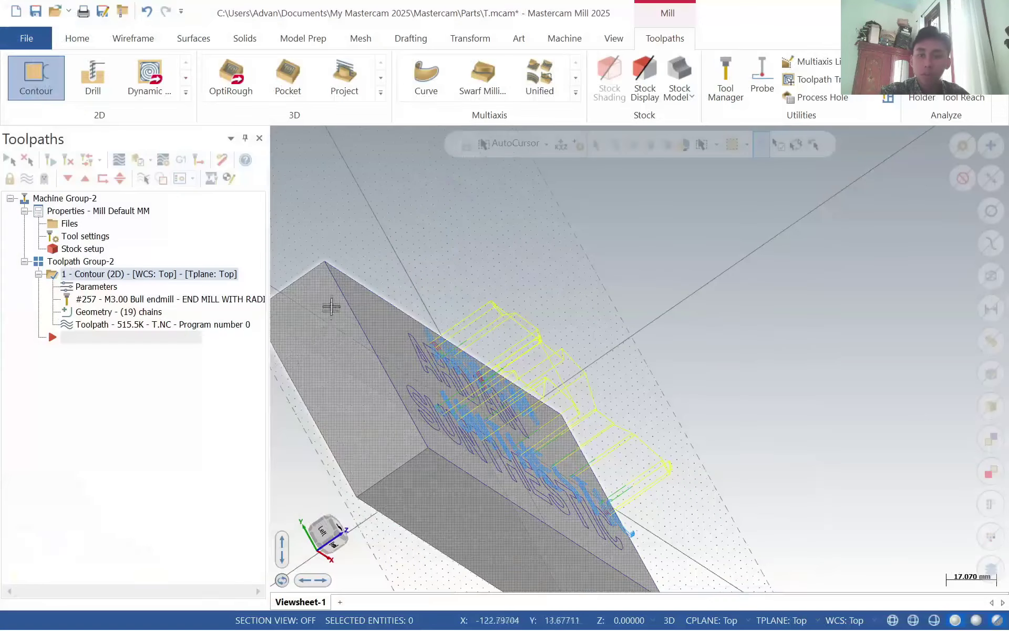
- Change the contour toolpath's incremental depth to -5.0 and regenerate the toolpath
left_click(103, 288)
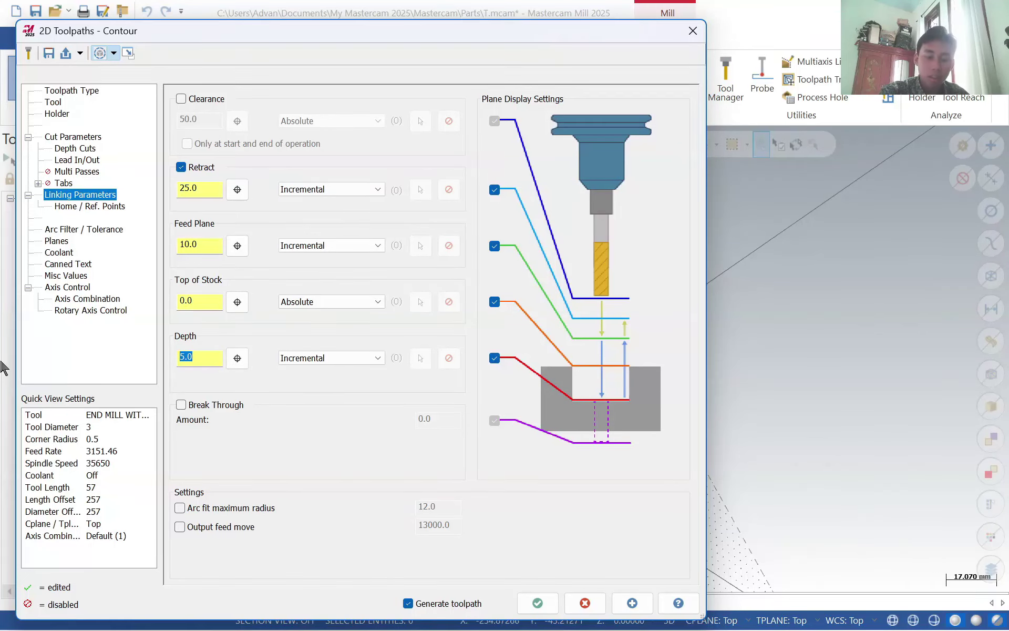
left_click(541, 609)
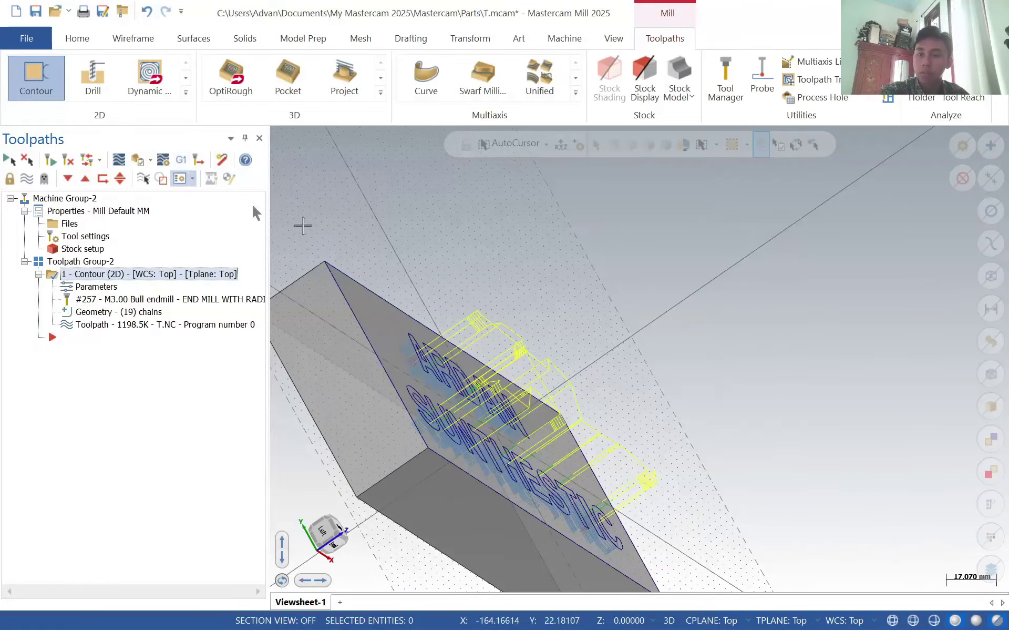
middle_click_drag(652, 358, 332, 307)
middle_click_drag(480, 317, 500, 292)
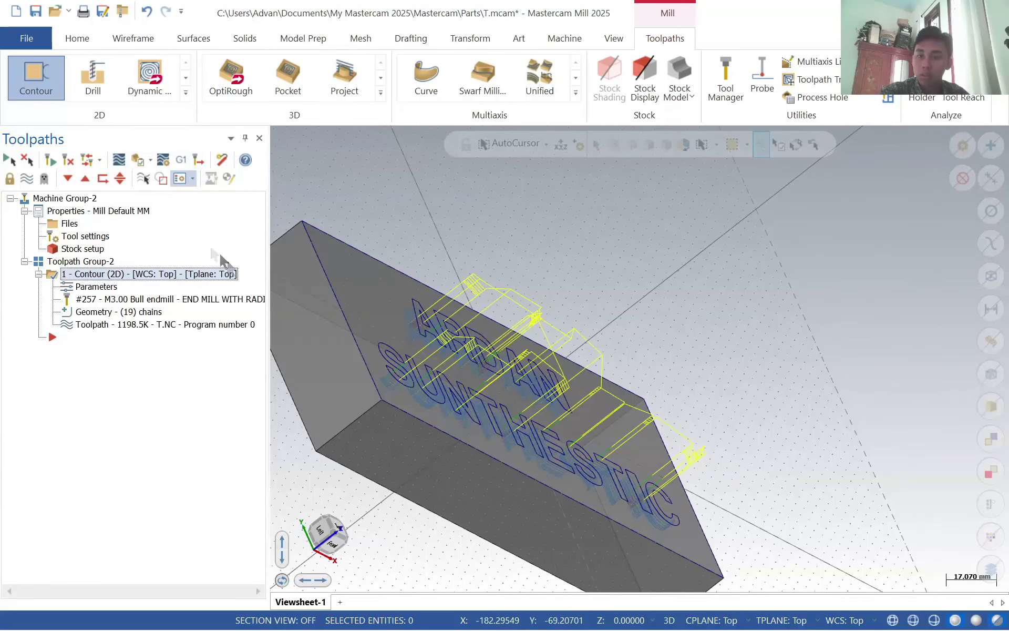
- Pick the top-of-stock reference from a point on the first letter of the second line and regenerate the toolpath
double_click(85, 287)
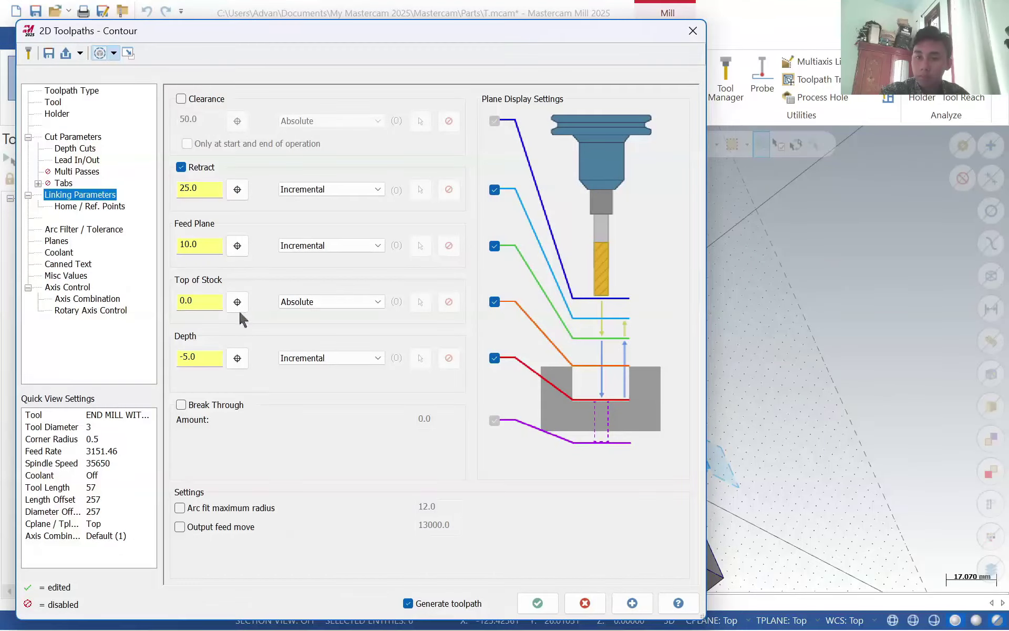
left_click(241, 307)
scroll(410, 379, "up", 6)
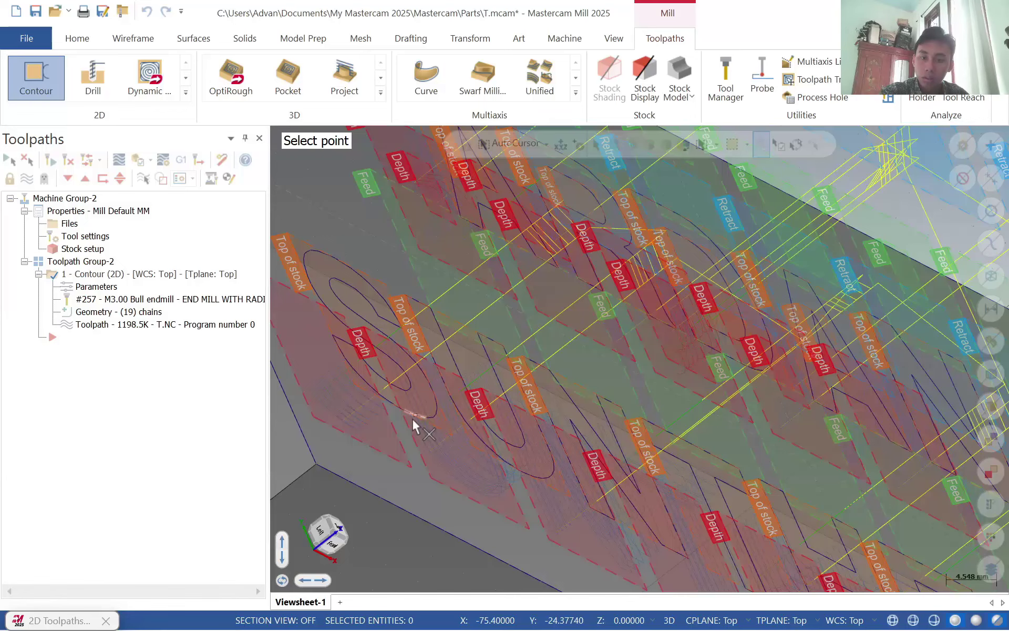
left_click(412, 418)
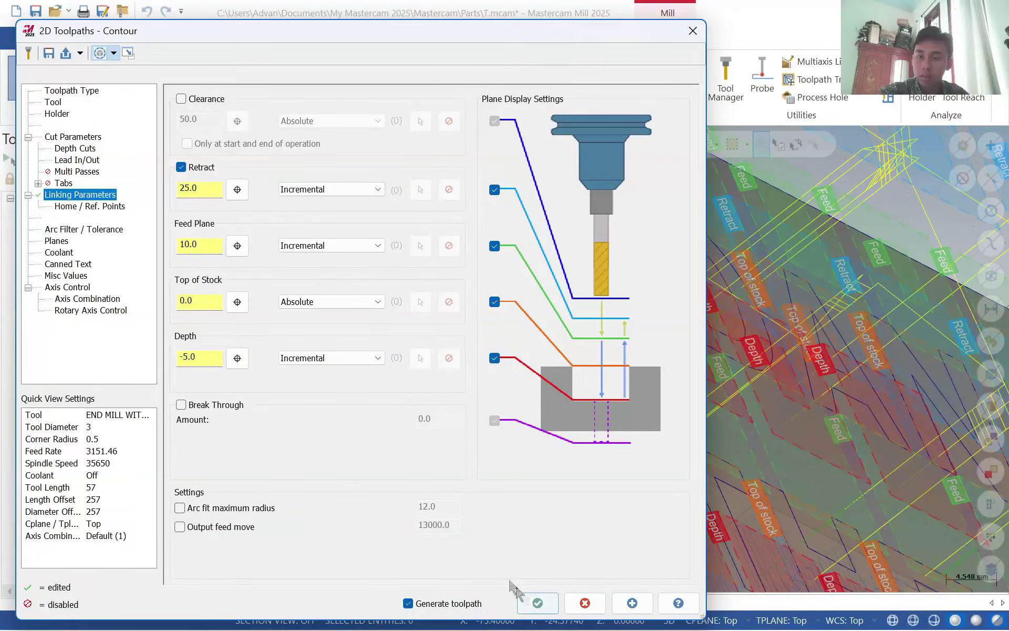
left_click(539, 605)
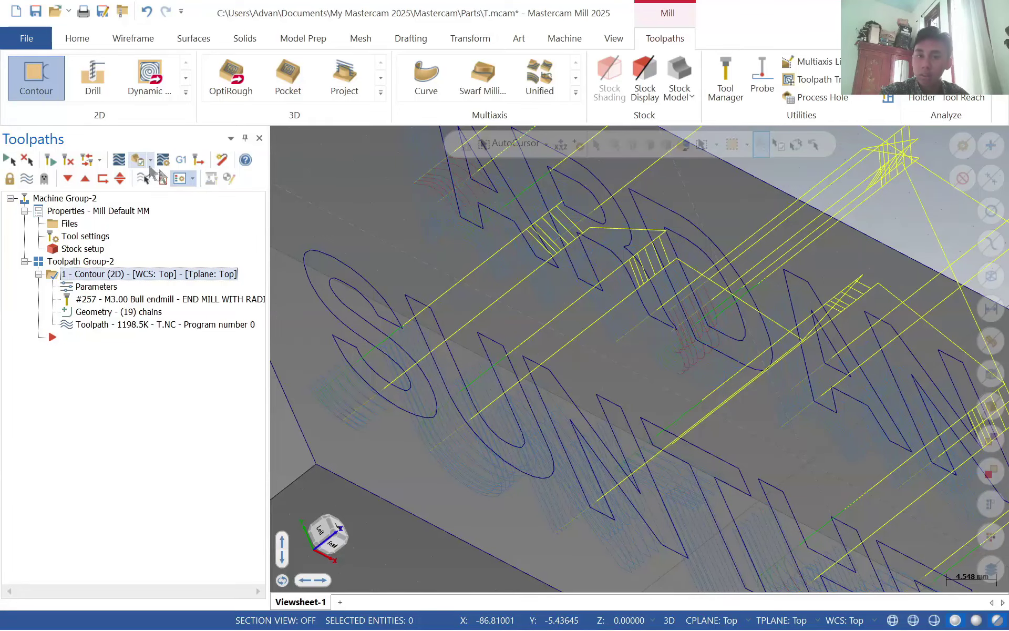
- Play the regenerated contour toolpath in Verify and examine the letter cutting over the whole block
left_click(142, 163)
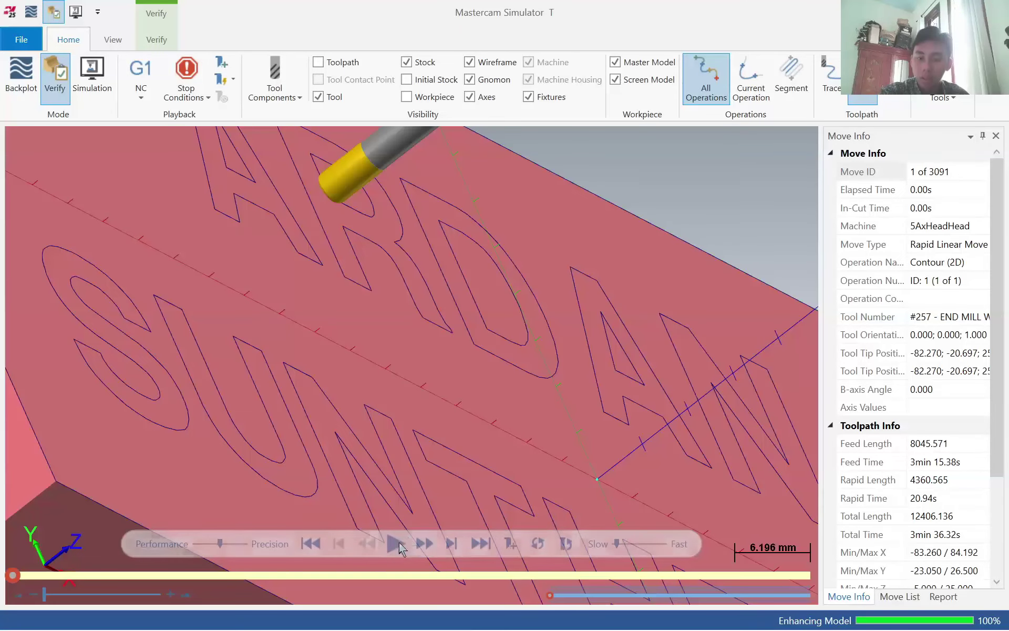
left_click(395, 546)
middle_click_drag(277, 403, 237, 428)
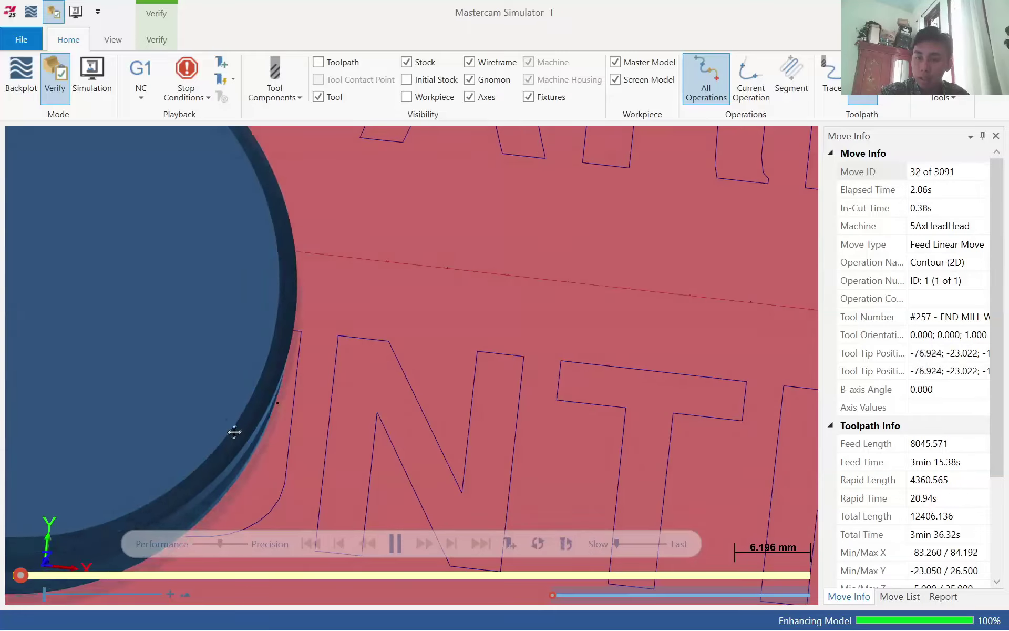
scroll(231, 441, "down", 8)
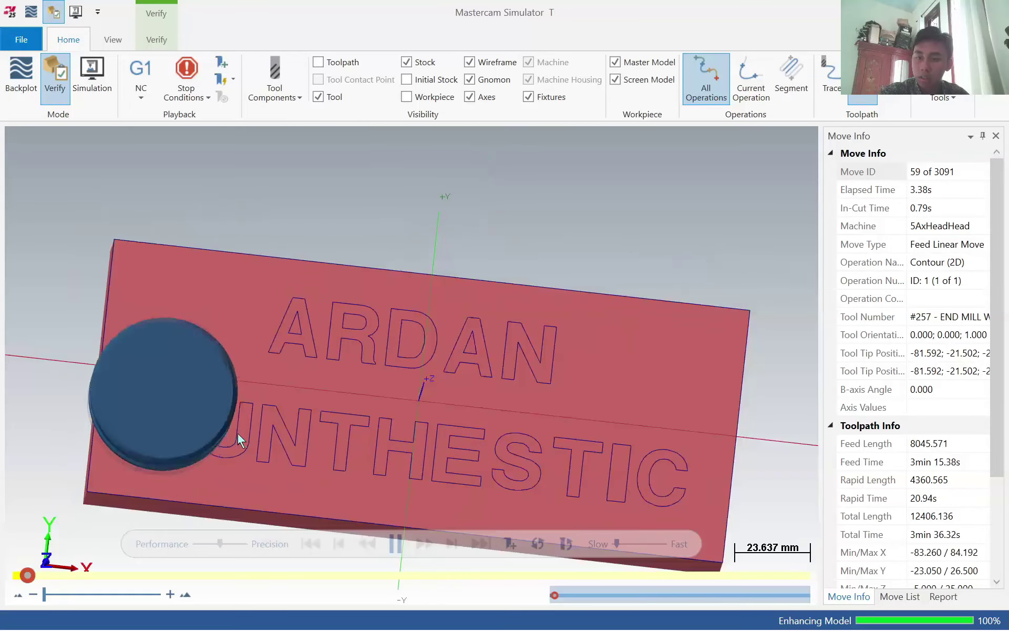
mouse_move(238, 431)
middle_mouse_down()
mouse_move(268, 417)
mouse_move(251, 424)
middle_mouse_up()
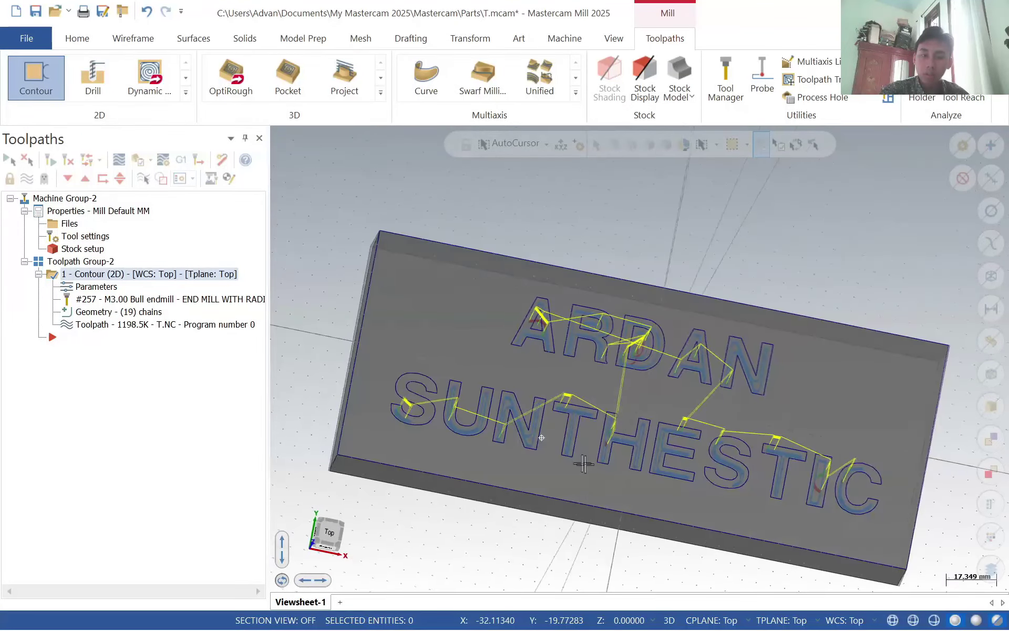
- Close the contour parameters without changes and delete the 2D Contour operation from the toolpath group
left_click(109, 288)
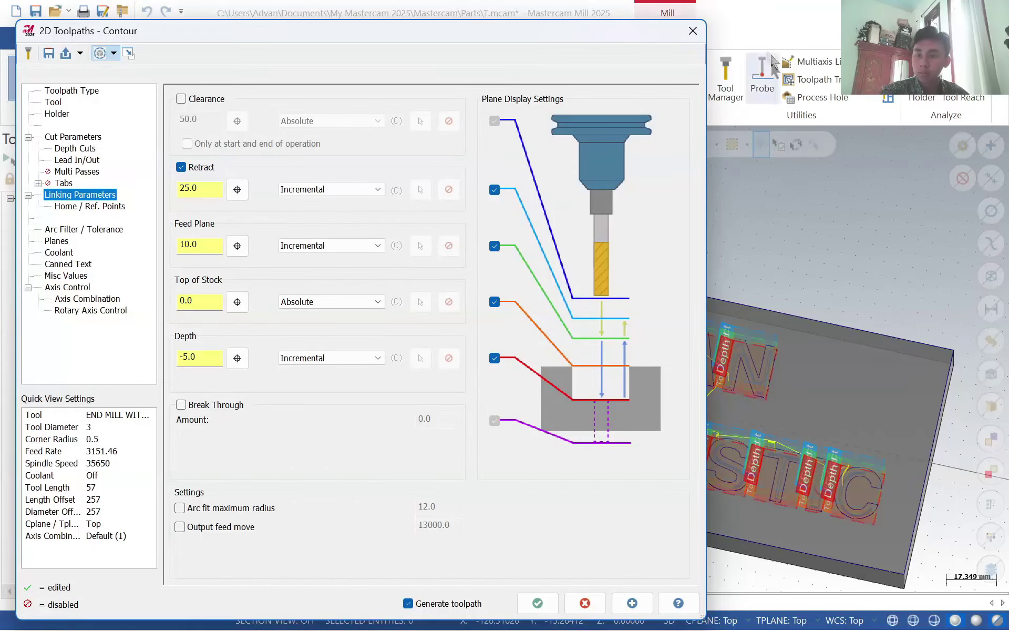
left_click(692, 30)
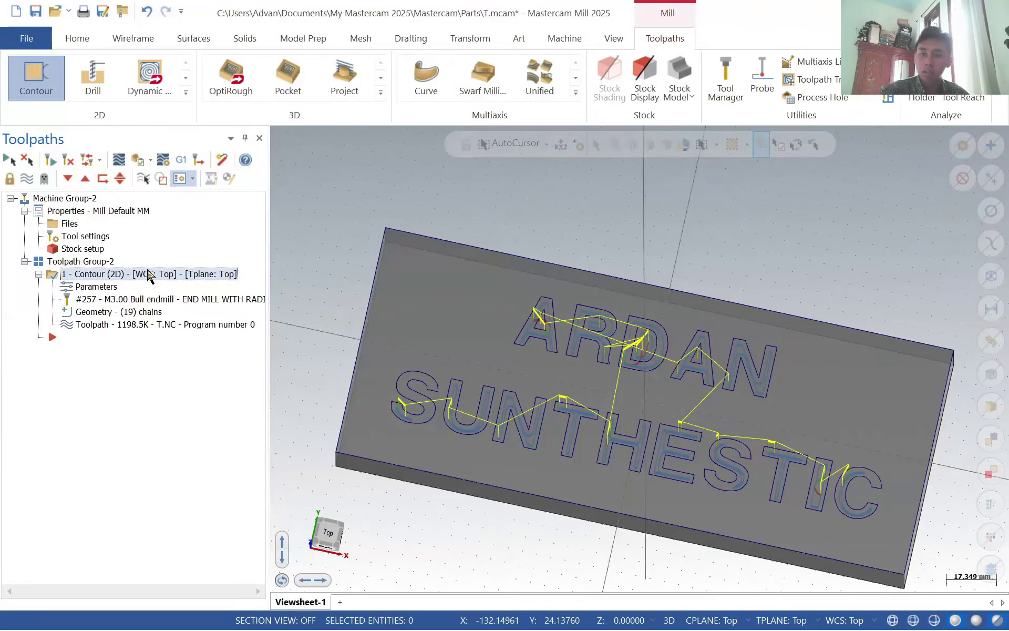
key("Delete")
left_click(541, 389)
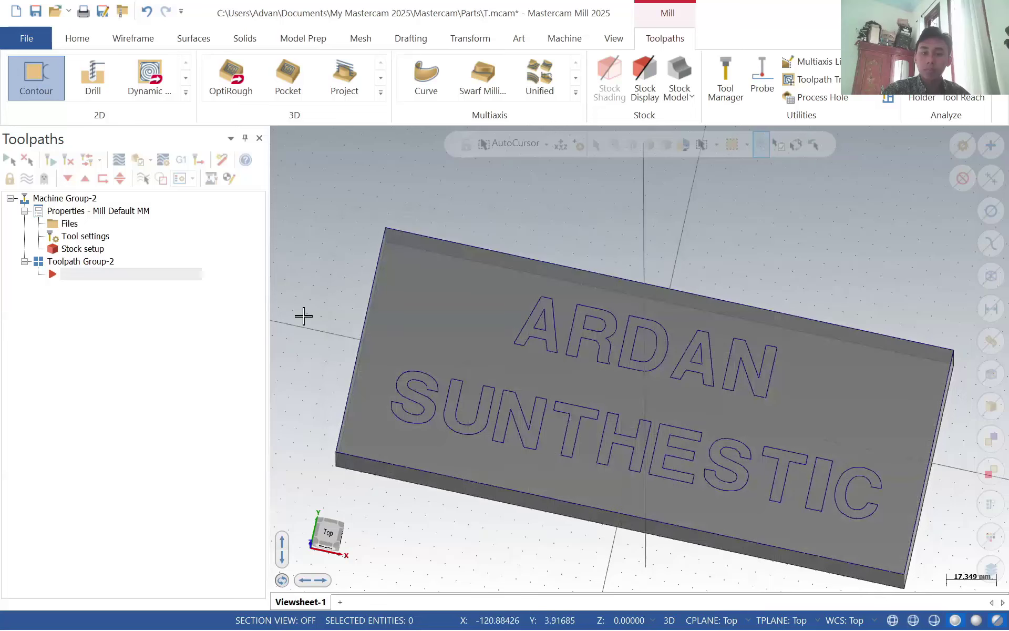
- Start a new 2D Contour toolpath and window-select all letter chains in Top view, starting at the second line's first letter
left_click(40, 84)
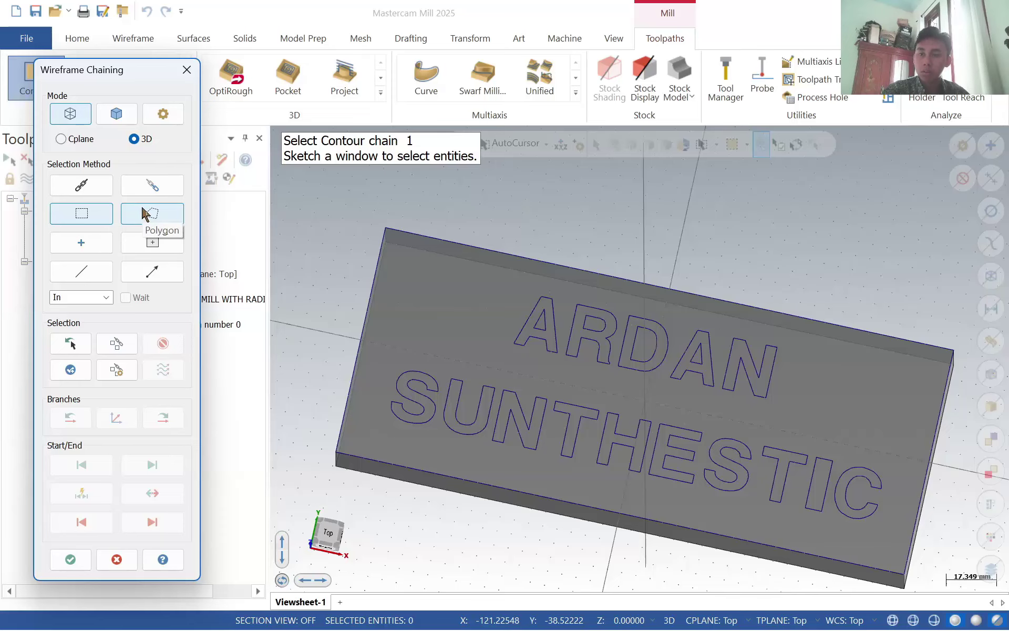
left_click(329, 534)
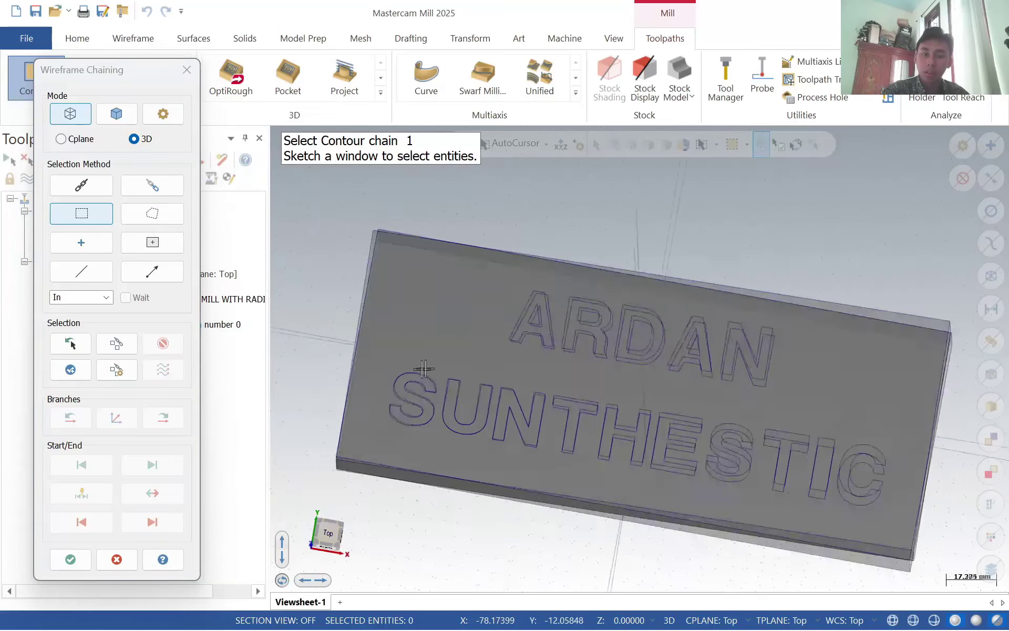
mouse_move(740, 406)
left_mouse_down()
mouse_move(889, 462)
mouse_move(903, 457)
mouse_move(749, 449)
mouse_move(913, 465)
left_mouse_up()
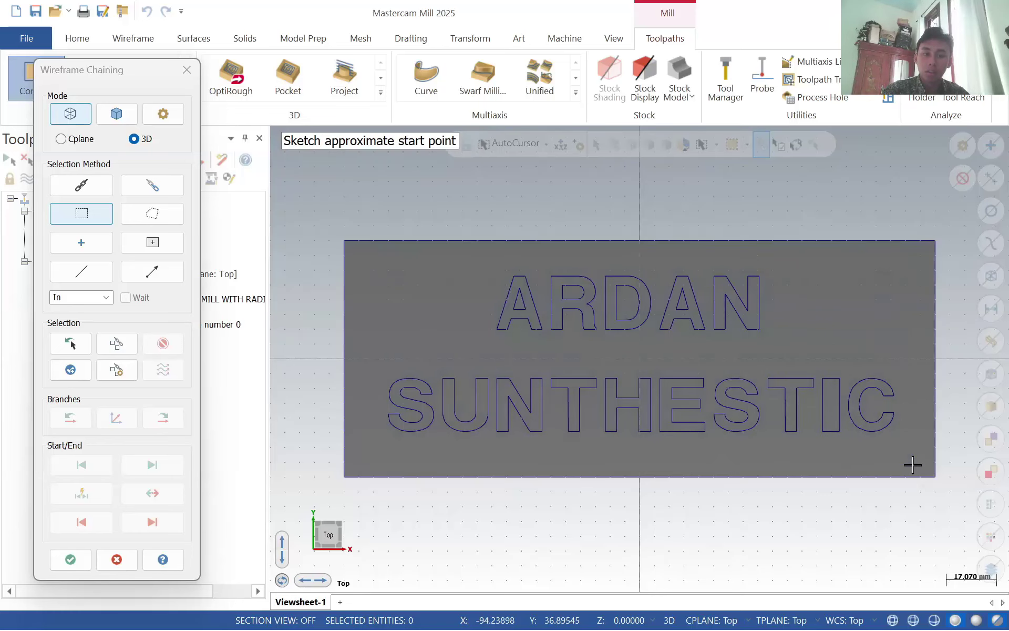
left_click(388, 414)
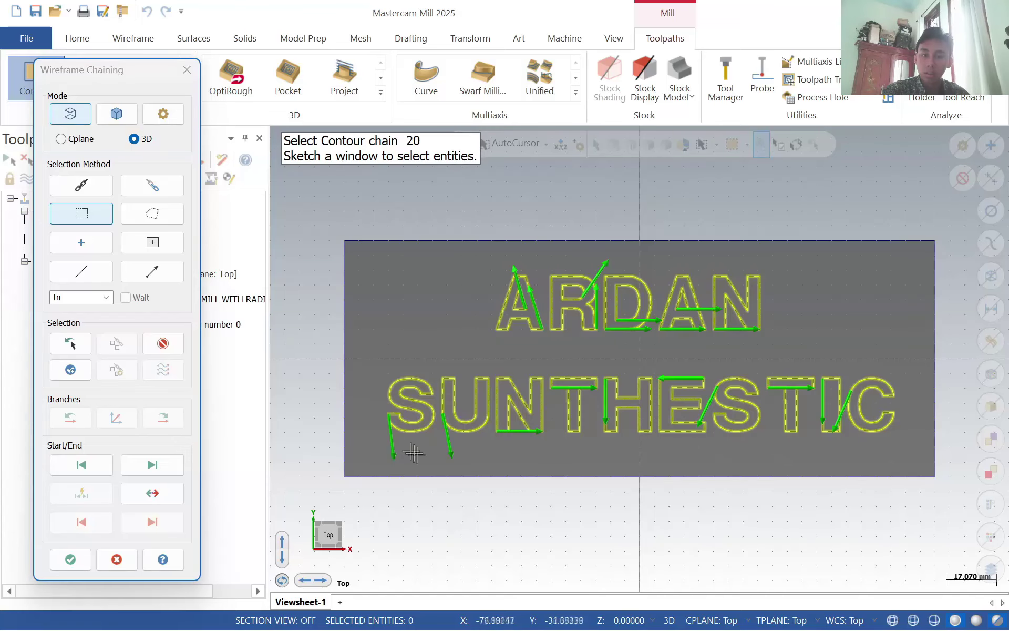
left_click(75, 561)
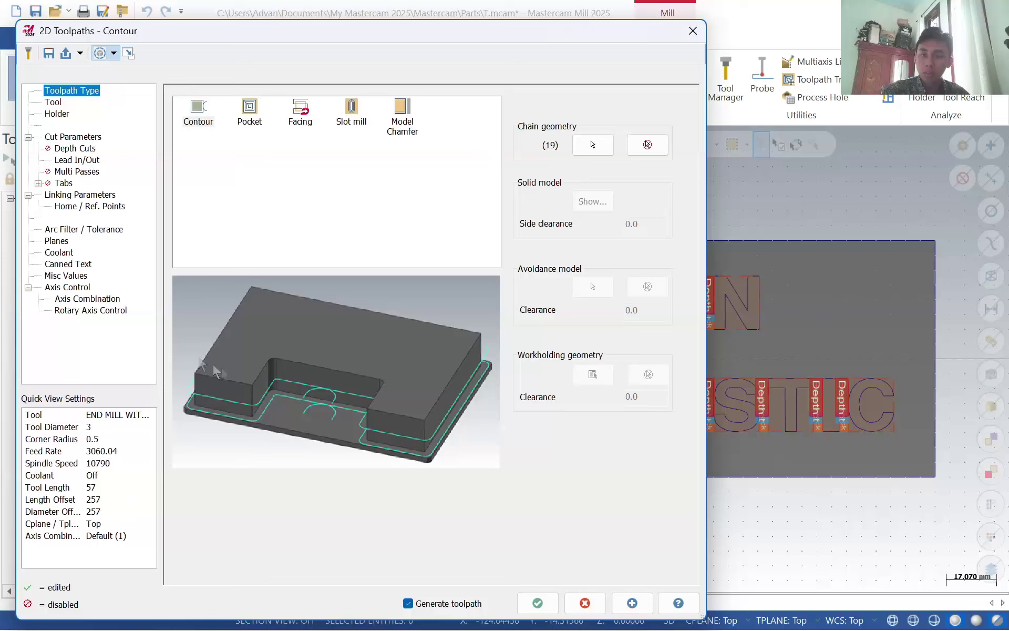
- Choose tool 257, END MILL WITH RADIUS - 3 / R0.5, and assign holder B2C3-0016
left_click(59, 103)
left_click(239, 109)
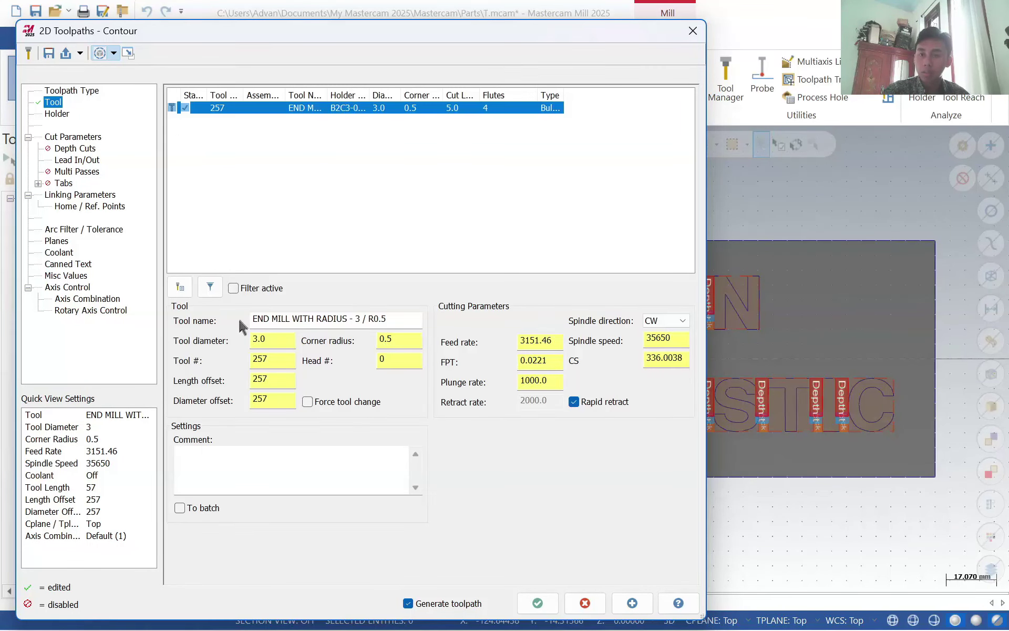
left_click(53, 115)
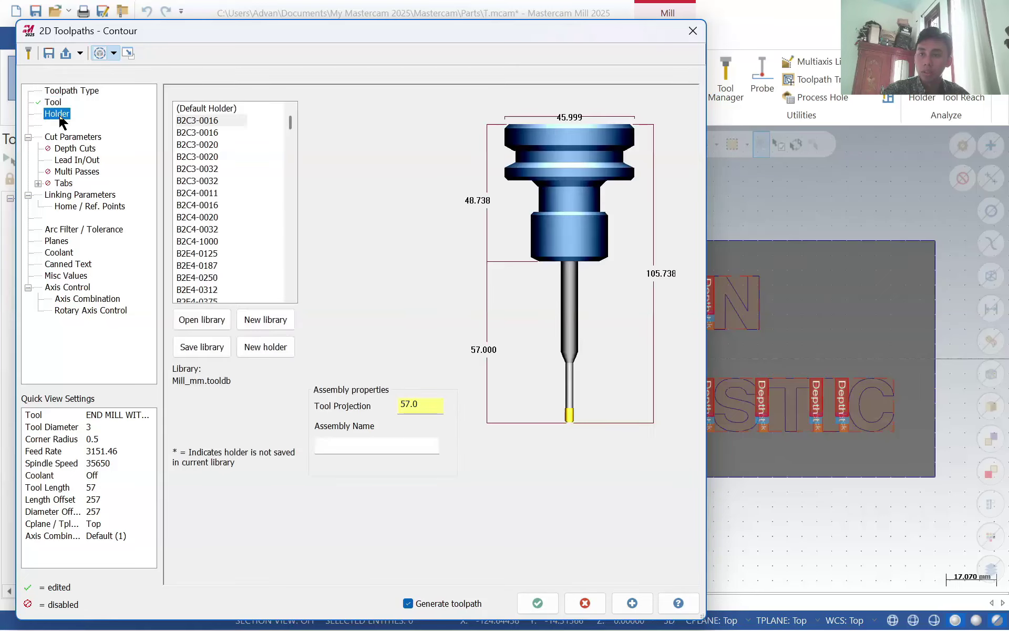
left_click(67, 139)
left_click(55, 114)
left_click(225, 121)
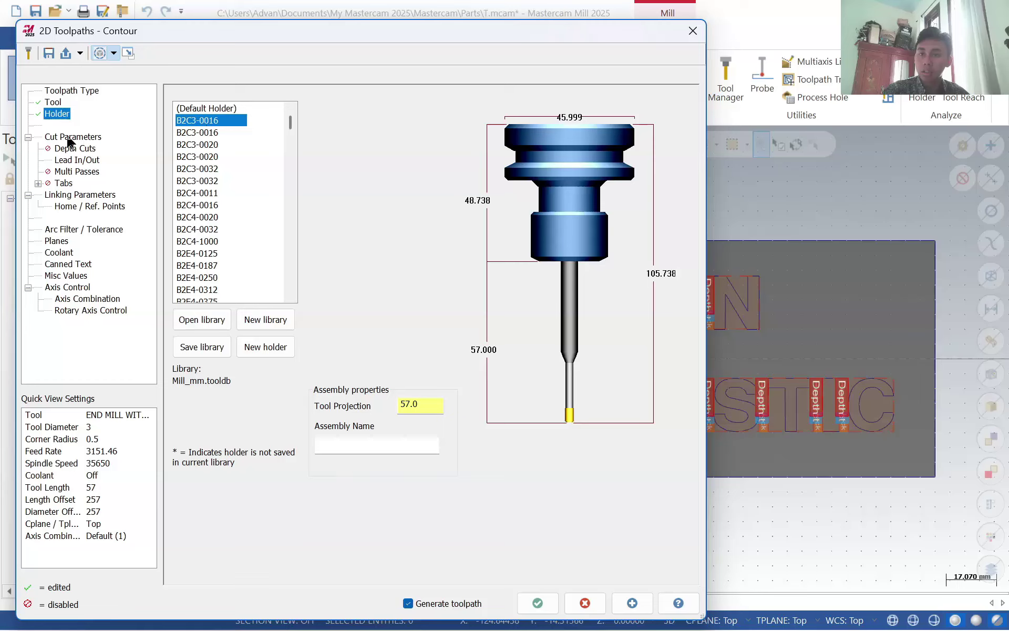
- Enable depth cuts with a maximum rough step of 0.5, 3 finish cuts and a finish step of 0.25
left_click(71, 138)
left_click(74, 149)
left_click(76, 160)
left_click(76, 149)
left_click(228, 139)
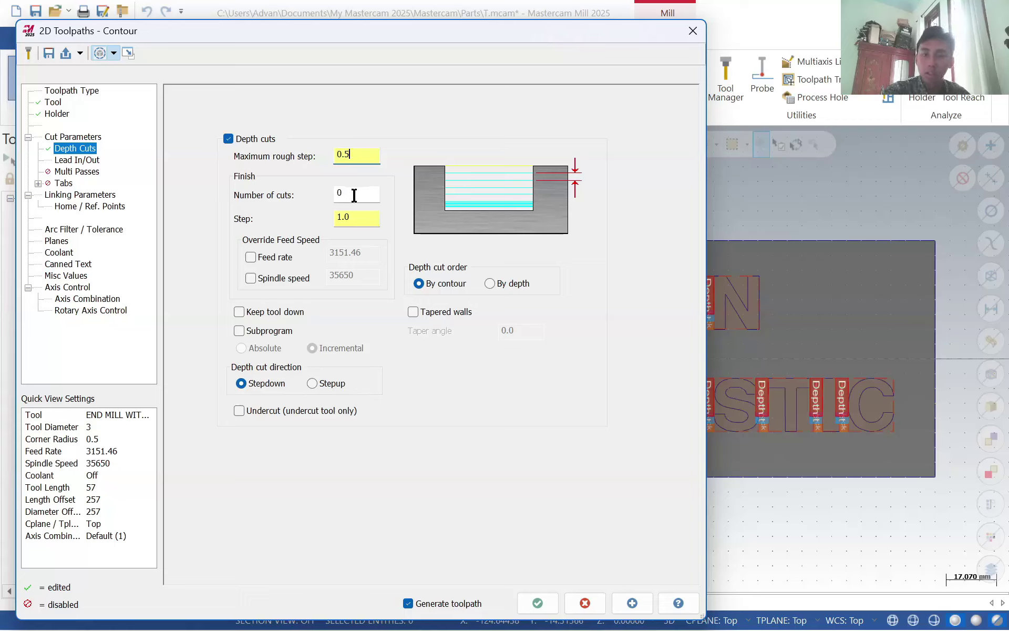
type("0.25")
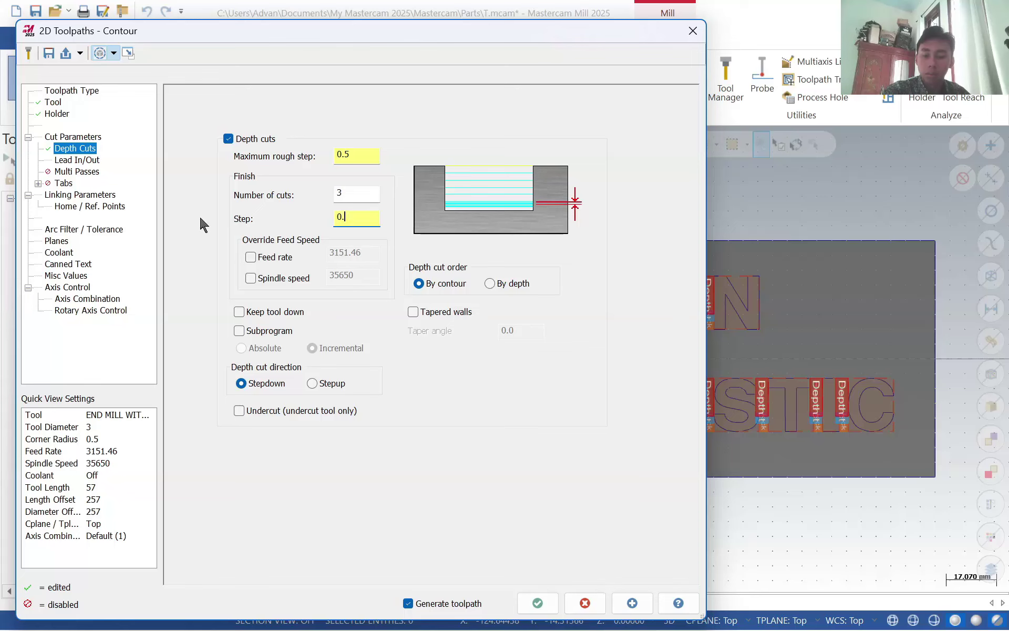
- Check the Multi Passes, Tabs and Linking Parameters settings, and accept the contour parameters to generate the toolpath
left_click(77, 172)
left_click(64, 183)
left_click(79, 195)
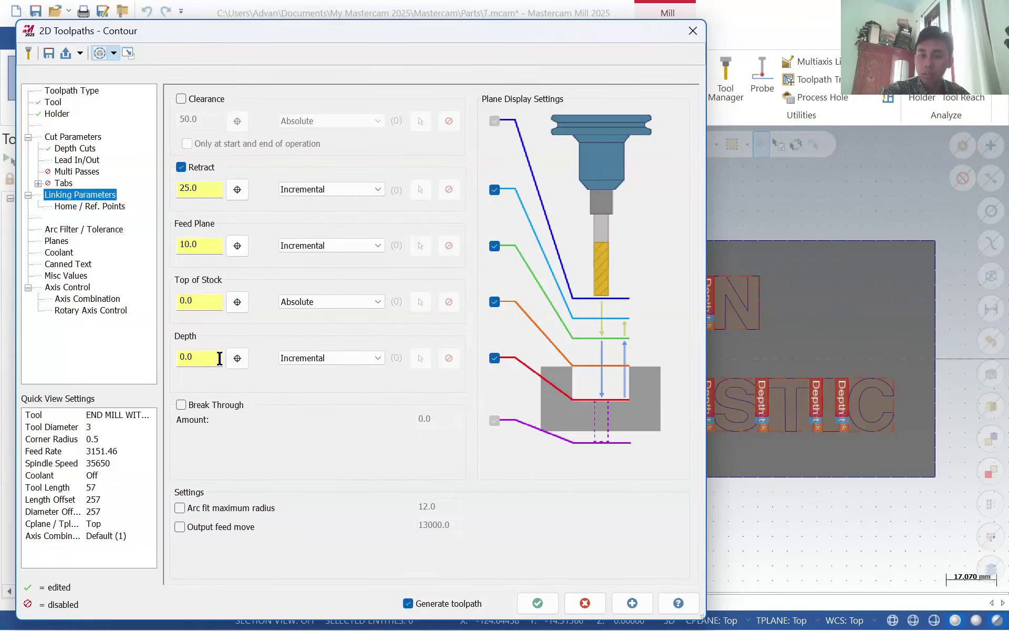
left_click(537, 603)
- Examine the generated contour toolpath and its linking moves across both lines of letters from above and at an angle
scroll(430, 426, "up", 5)
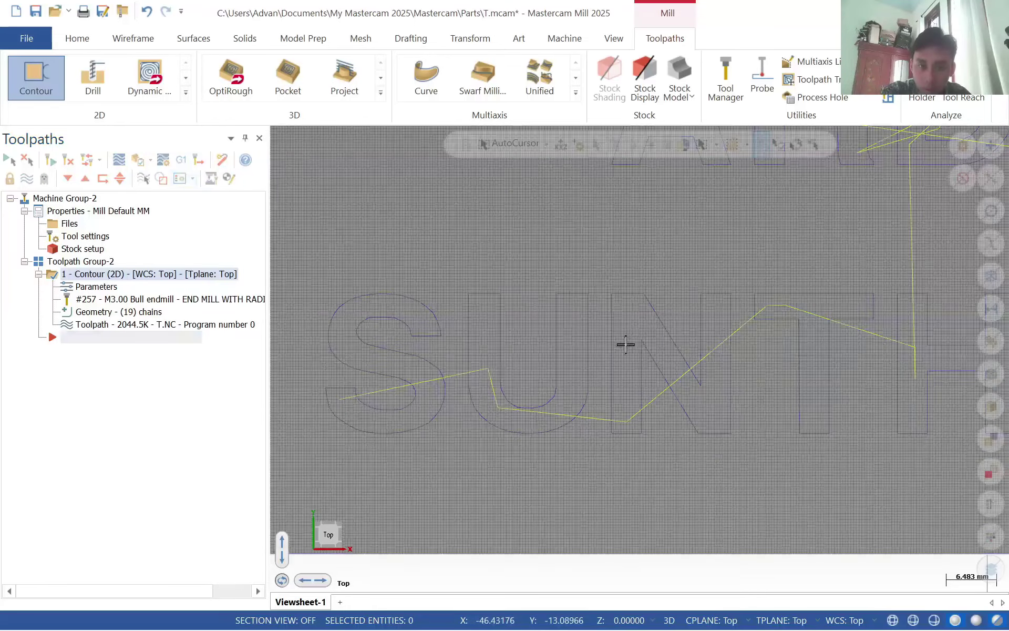
scroll(678, 263, "down", 6)
mouse_move(892, 249)
middle_mouse_down()
mouse_move(869, 273)
mouse_move(898, 257)
middle_mouse_up()
scroll(903, 262, "up", 3)
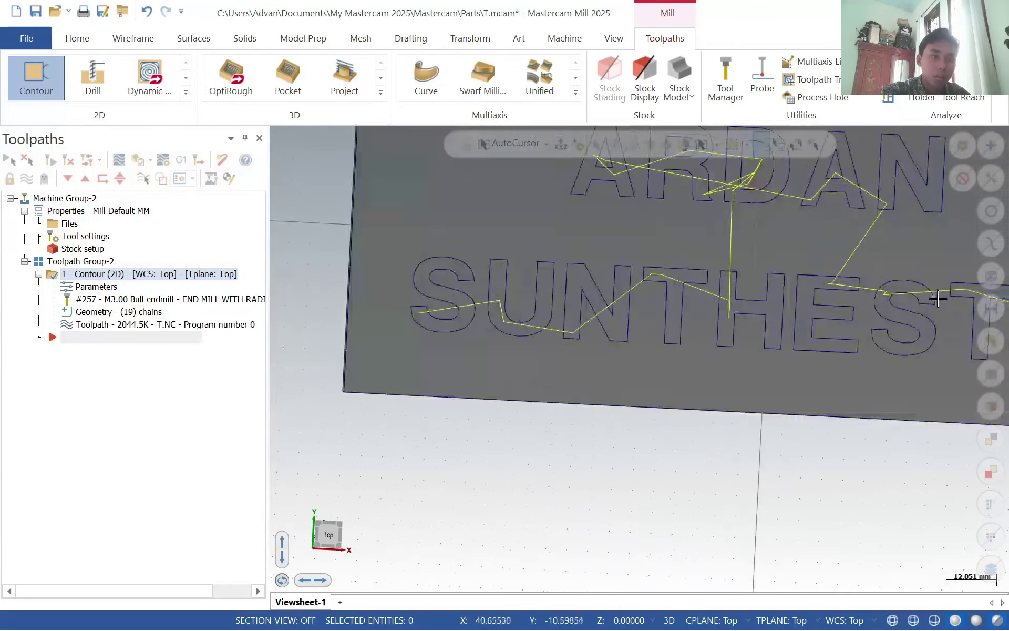
scroll(938, 297, "up", 2)
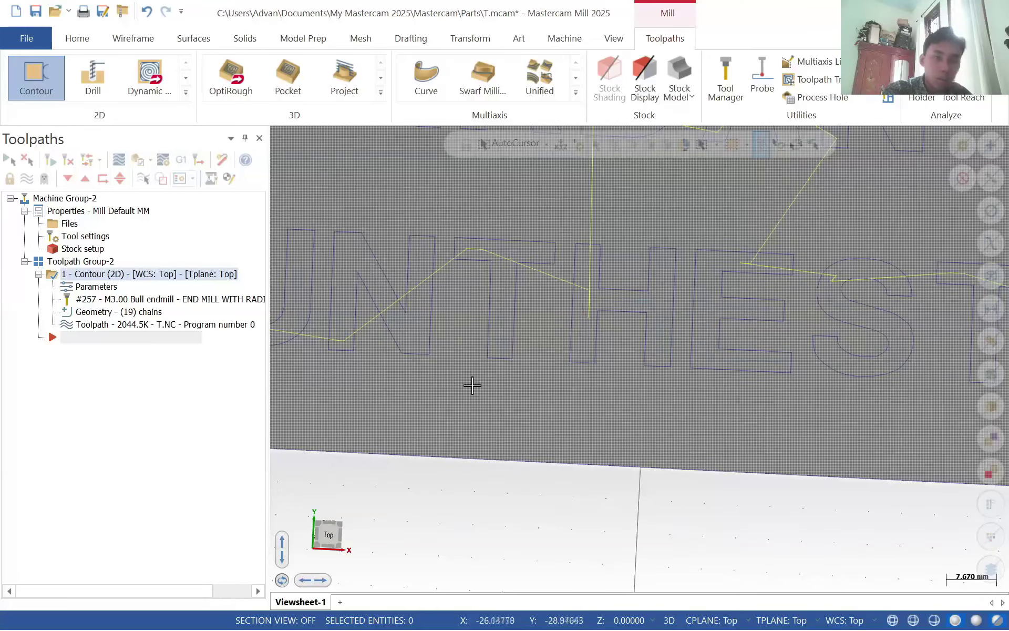
scroll(472, 385, "down", 3)
middle_click_drag(445, 342, 435, 351)
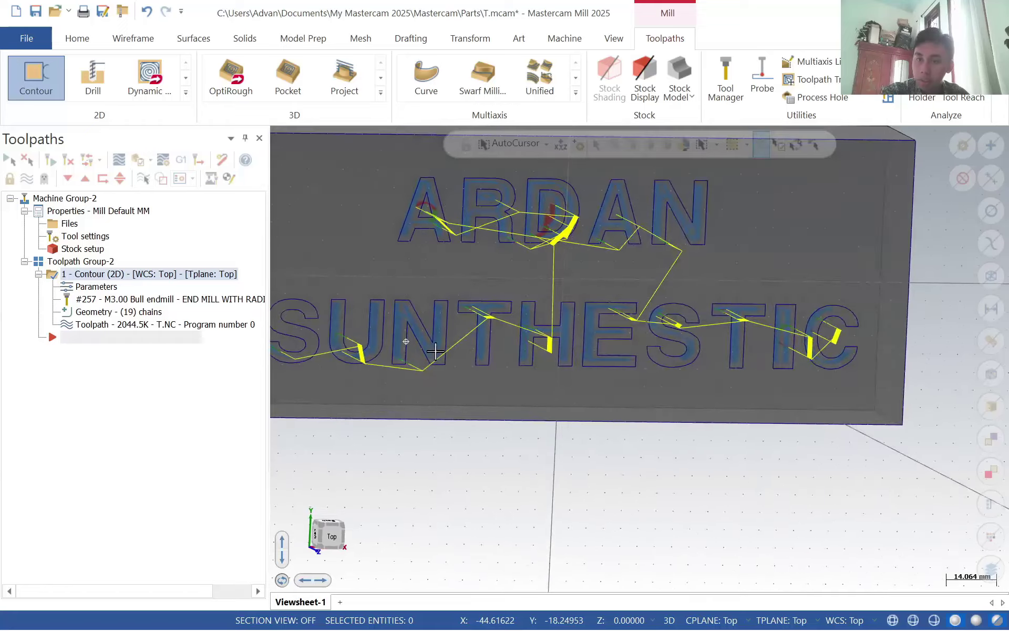
scroll(293, 338, "up", 2)
scroll(292, 335, "down", 3)
left_click(304, 582)
left_click(304, 581)
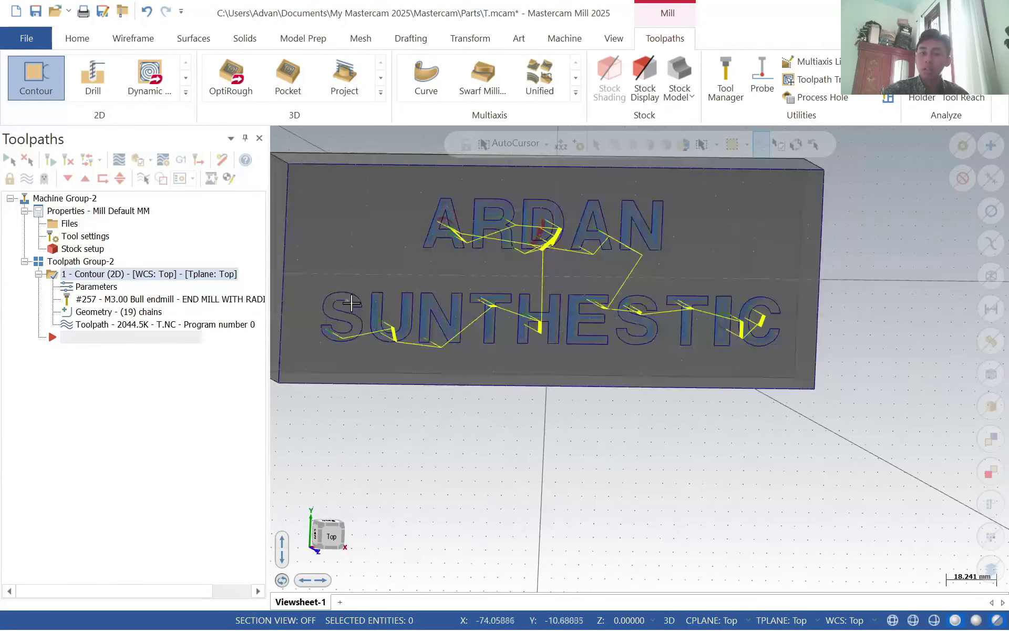
scroll(330, 310, "up", 3)
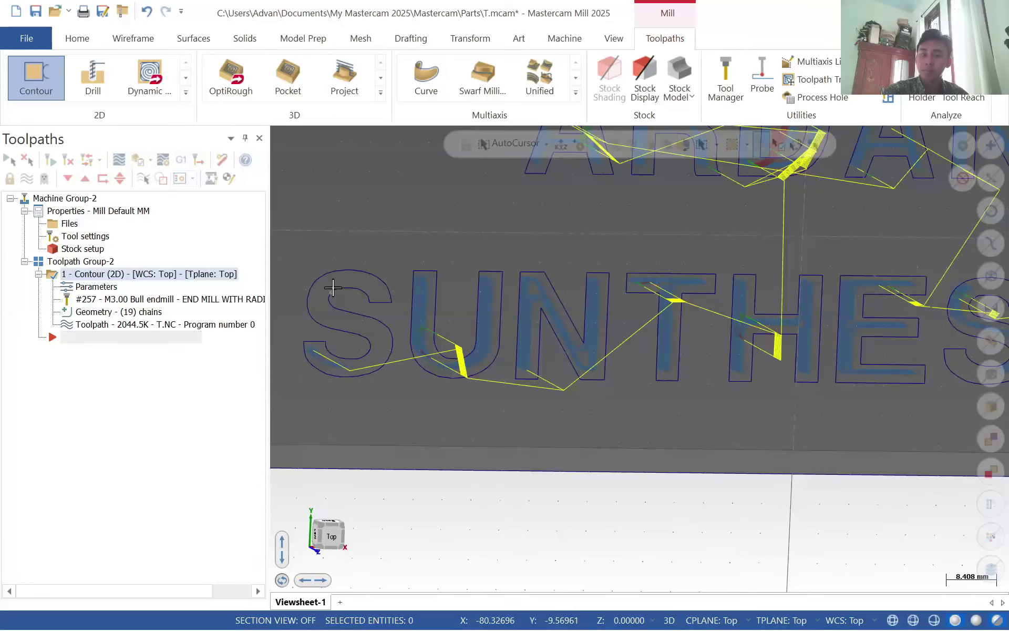
scroll(529, 284, "down", 2)
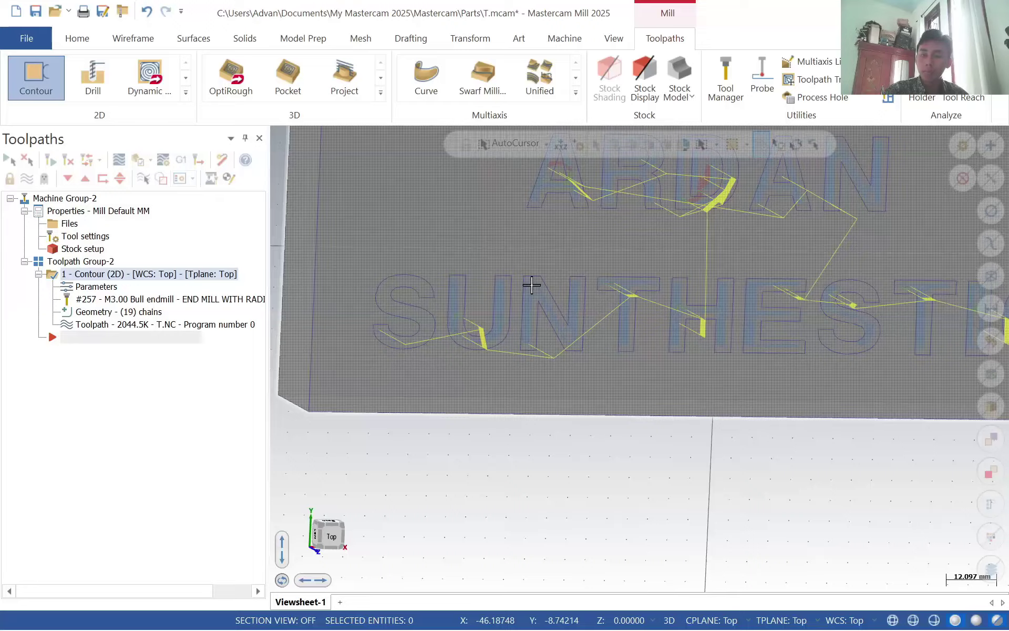
- Run the Verify simulation of the contour toolpath at increased playback speed, inspect the machined letters, and close the simulator
key("alt+Tab")
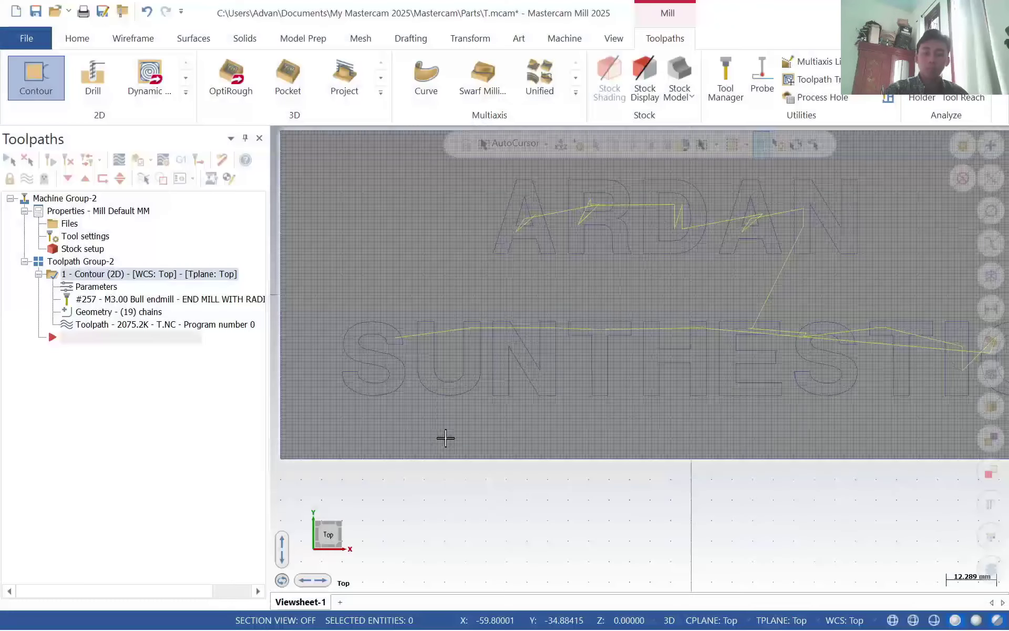
scroll(846, 324, "down", 3)
scroll(932, 304, "up", 3)
scroll(929, 302, "down", 3)
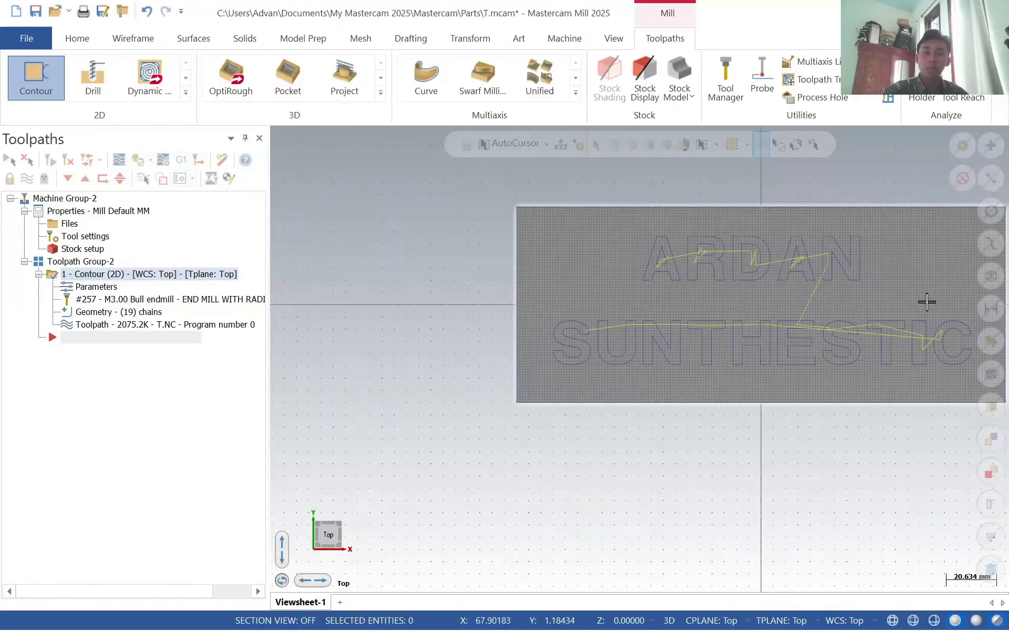
left_click(323, 580)
scroll(770, 317, "up", 1)
left_click(139, 161)
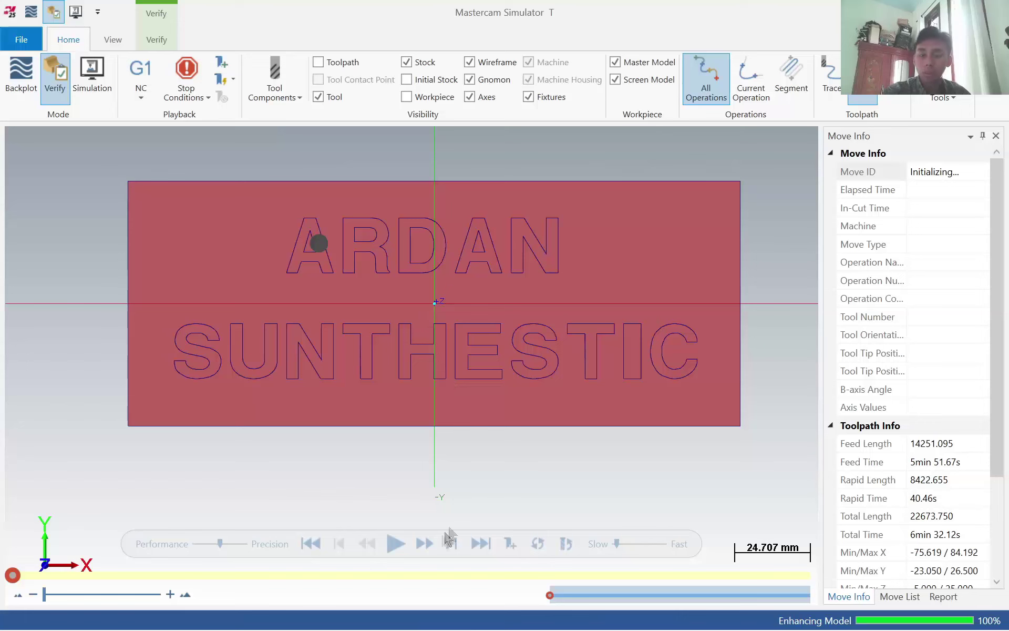
left_click_drag(617, 543, 626, 543)
middle_click_drag(639, 474, 637, 443)
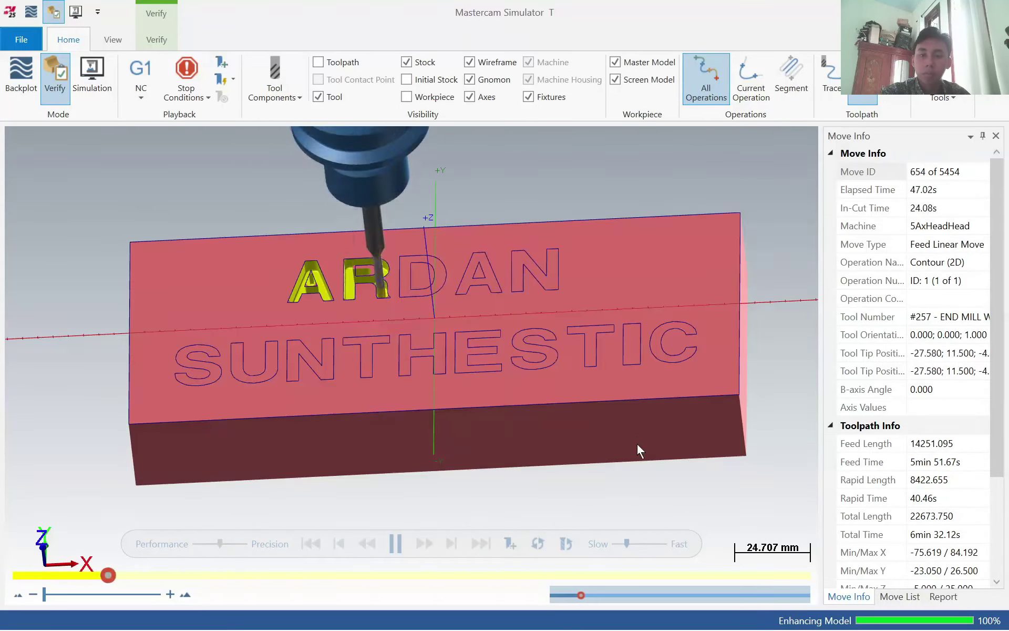
left_click_drag(627, 543, 637, 544)
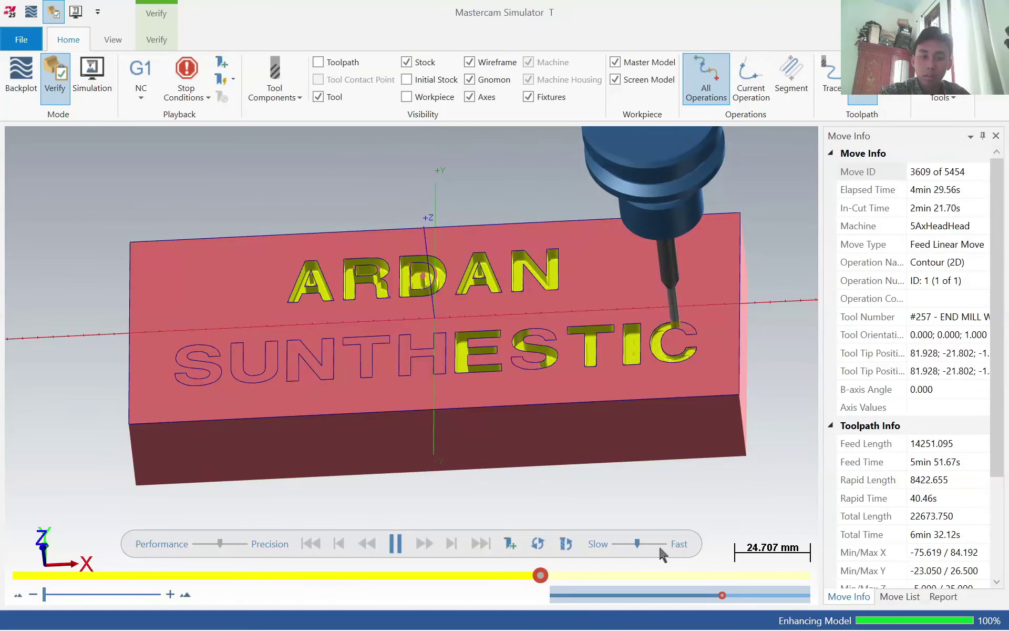
middle_click_drag(609, 462, 611, 402)
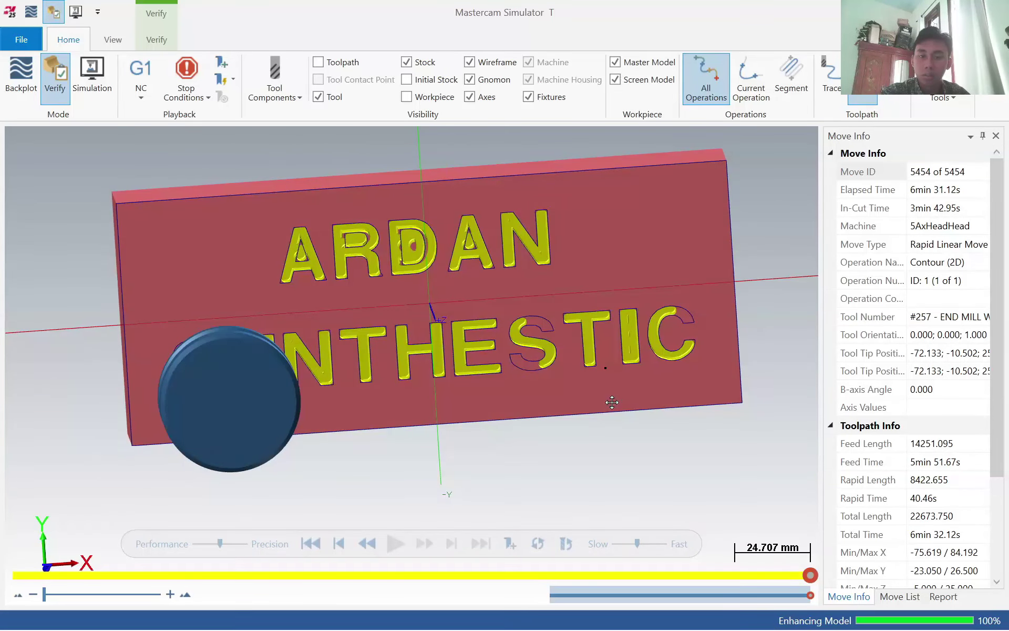
middle_click_drag(408, 301, 451, 329)
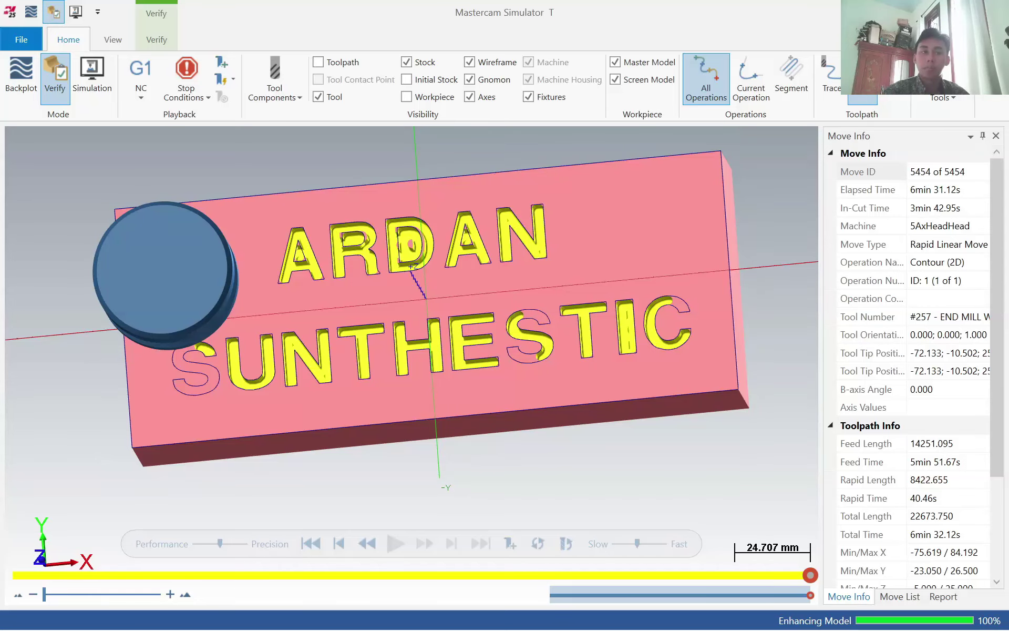
key("alt+F4")
key("alt+Tab")
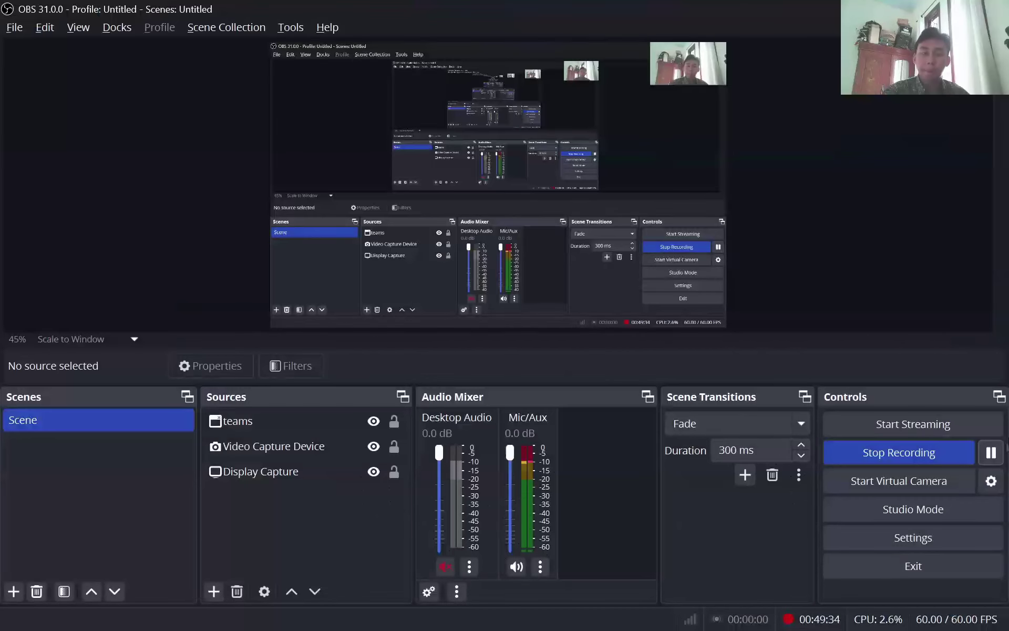
left_click(991, 452)
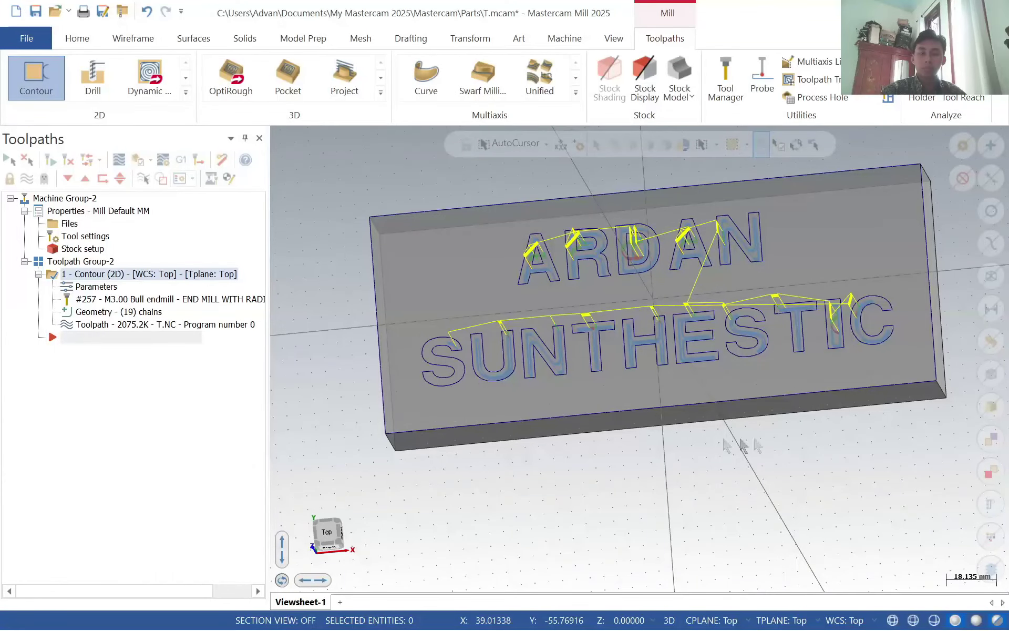
- Start saving the part under a new name and choose Documents > CAD & CAM > CAM > TUGAS 8 as the destination folder
key("ctrl+shift+s")
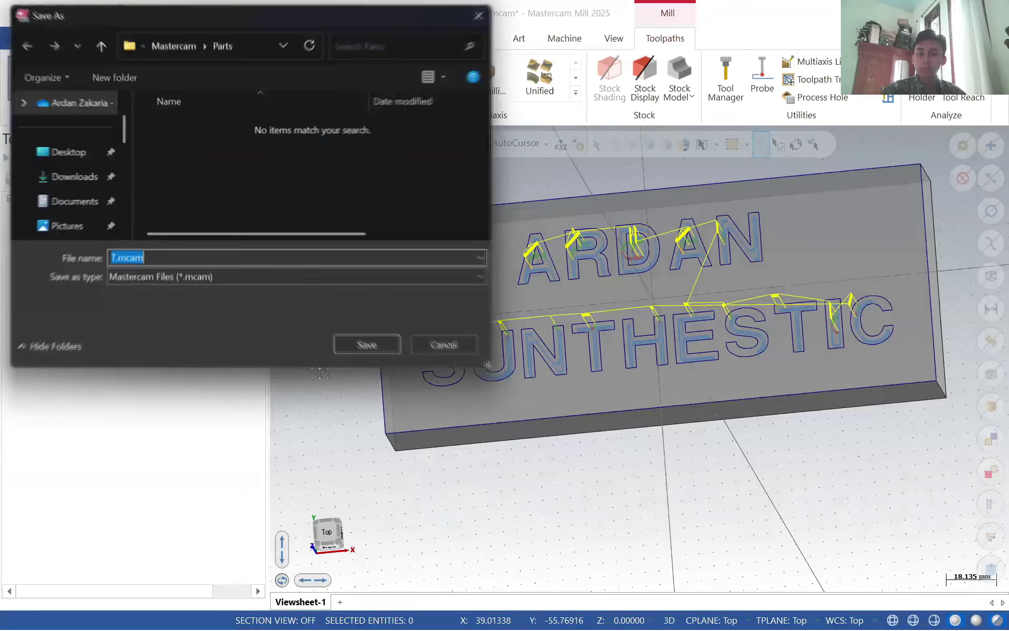
left_click(87, 198)
double_click(205, 199)
key("alt+Left")
left_click(230, 213)
double_click(230, 216)
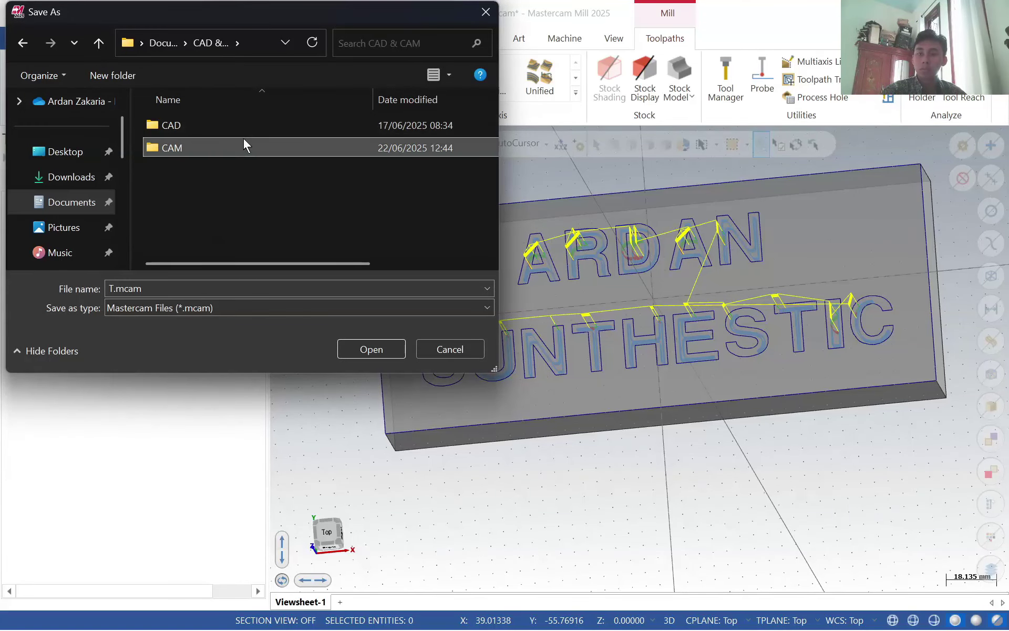
double_click(243, 145)
double_click(226, 191)
- Name the file nama saya.mcam and save it in the TUGAS 8 folder
left_click(212, 294)
key("Right")
key("BackSpace")
type("NAMA SA")
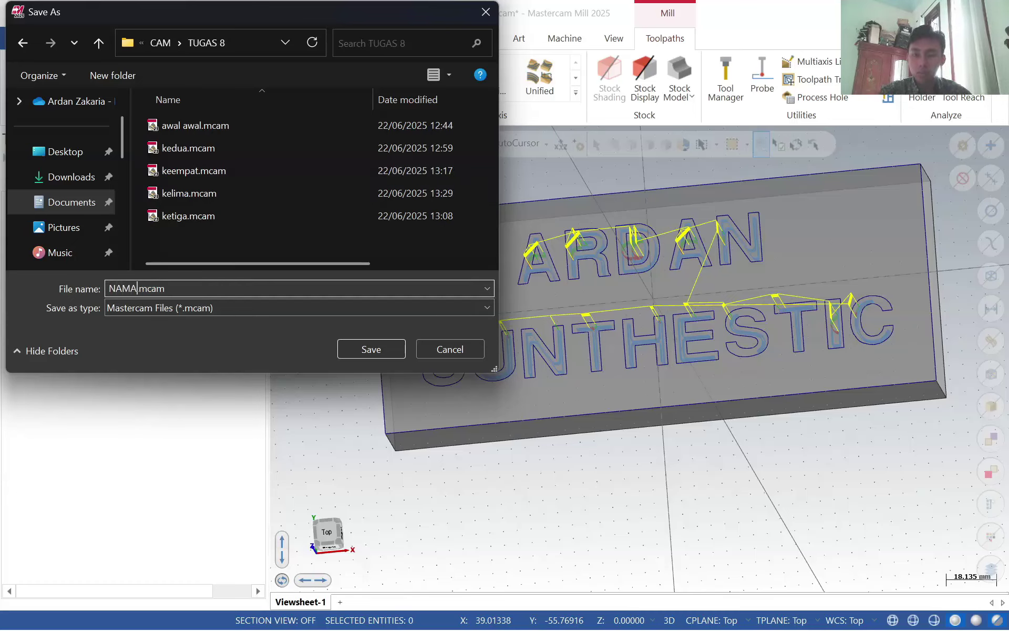
type("y")
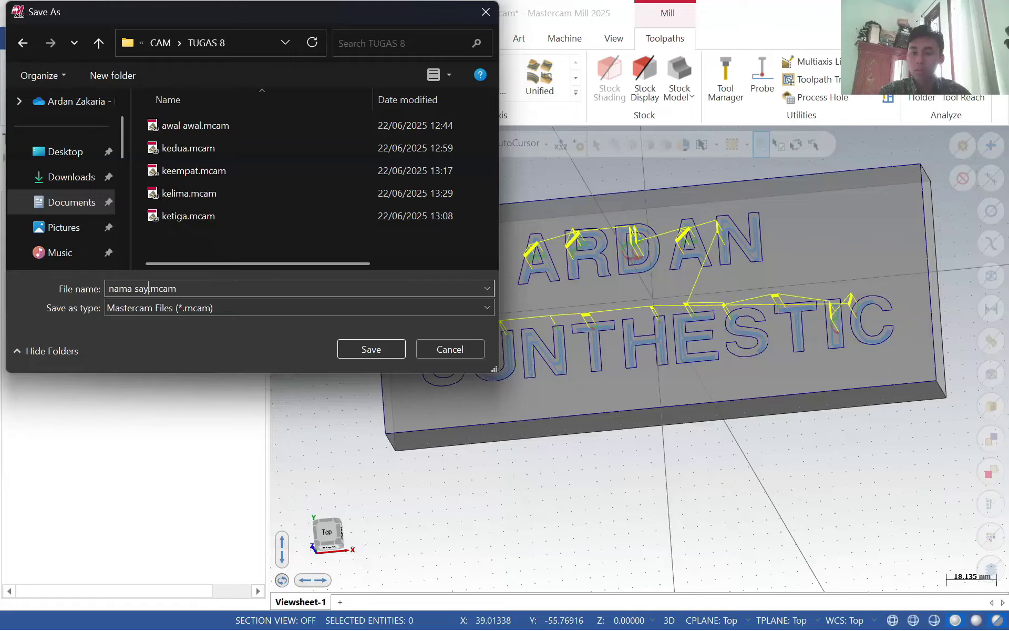
type("a")
key("Return")
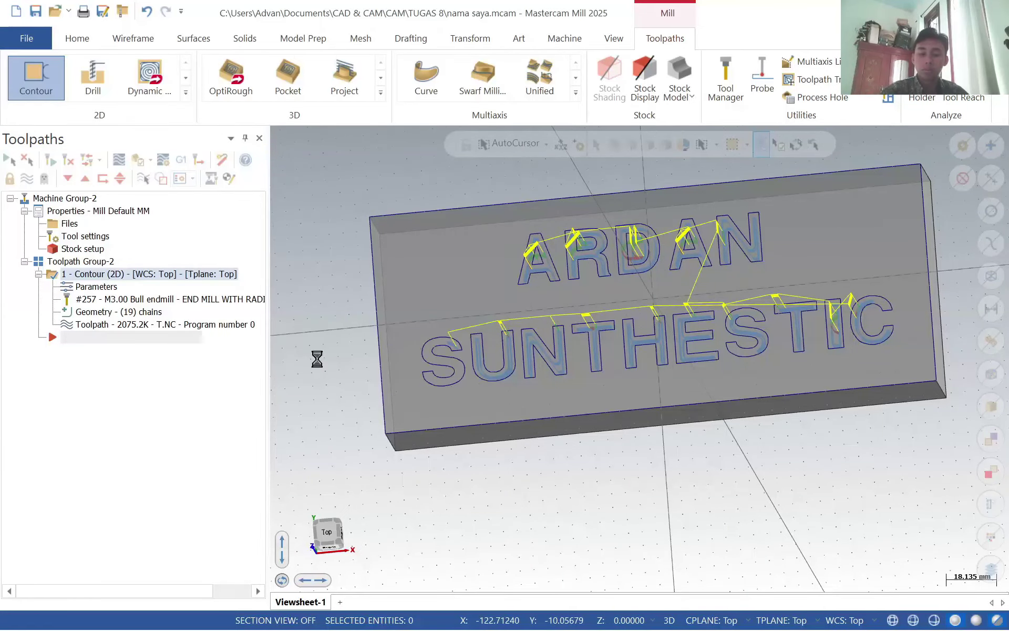
key("alt+Tab")
key("alt+Tab")
- In the empty design, draw a rectangle centered on the origin, about 120 mm wide and 90 mm high
left_click(133, 37)
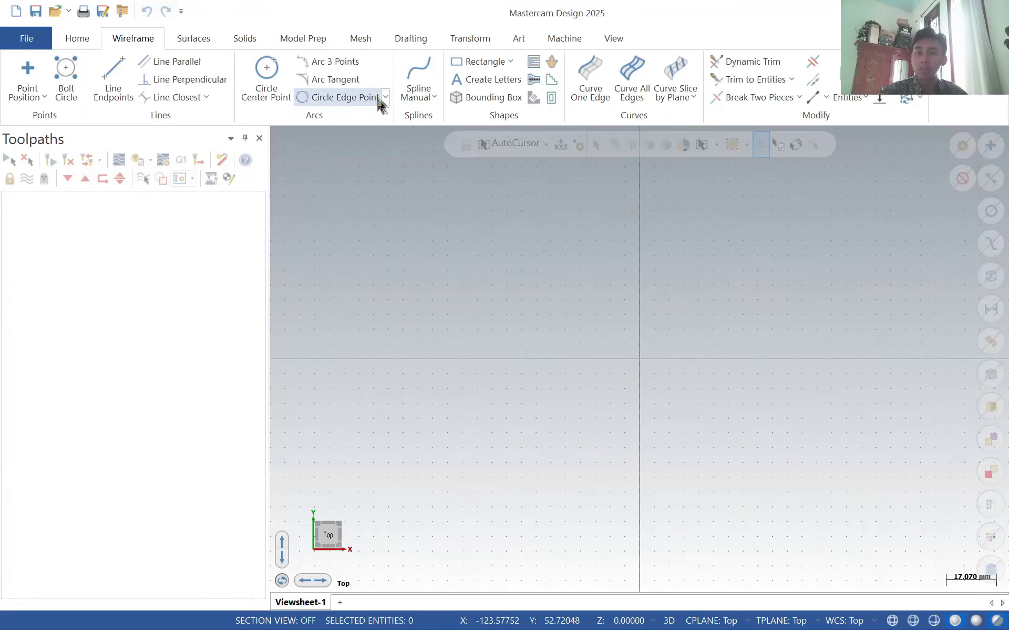
left_click(483, 62)
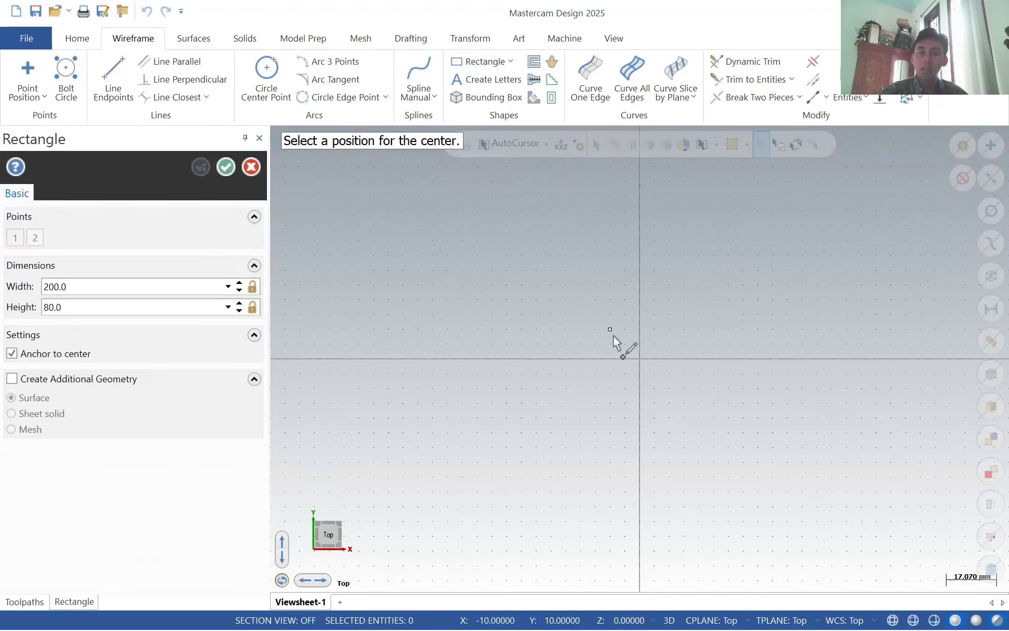
left_click(640, 360)
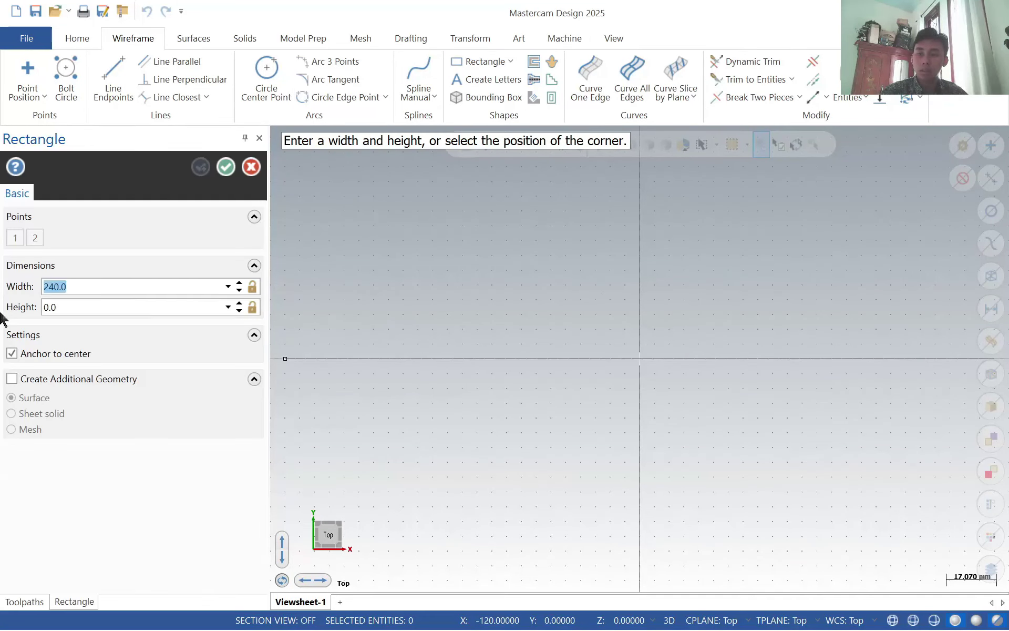
type("90")
key("Return")
left_click(226, 166)
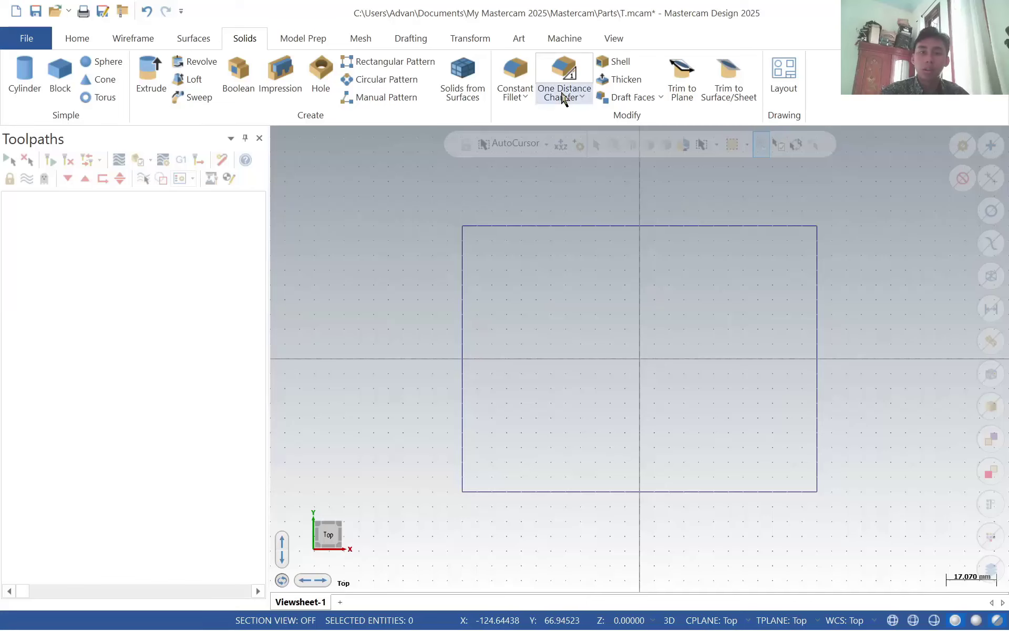
- Fillet all four corners of the rectangle with a 10 mm radius, trimming the entities
left_click(134, 40)
left_click(812, 96)
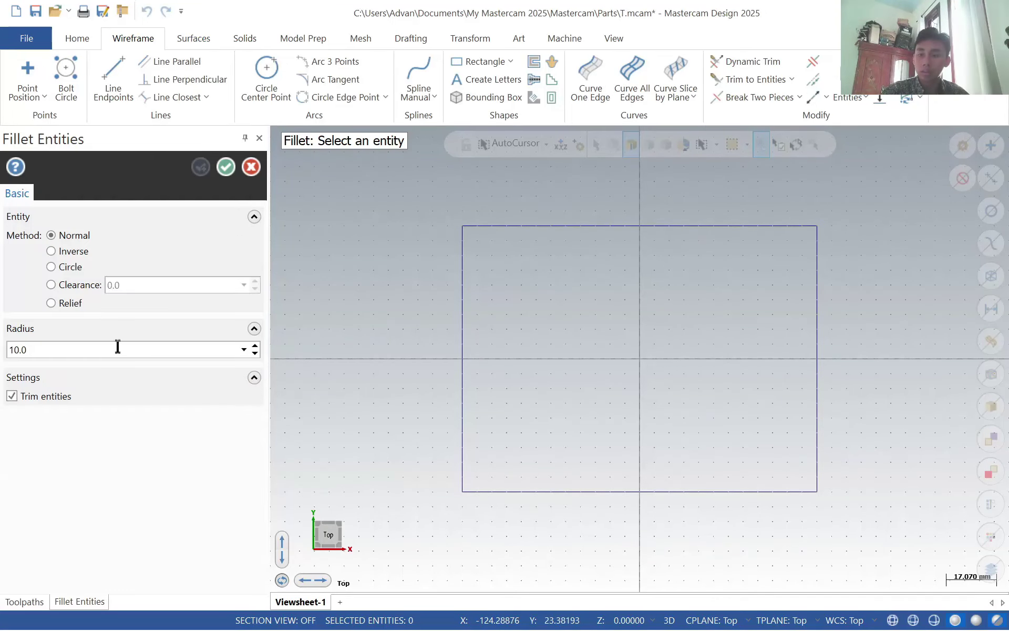
left_click(456, 252)
left_click(496, 227)
left_click(720, 225)
left_click(817, 271)
left_click(818, 415)
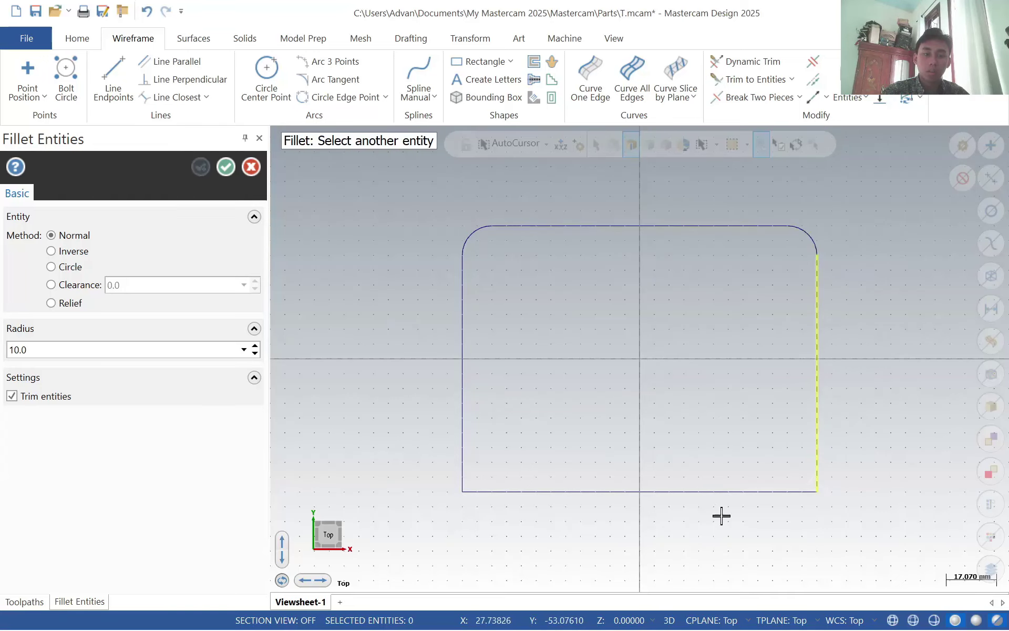
left_click(717, 497)
left_click(470, 464)
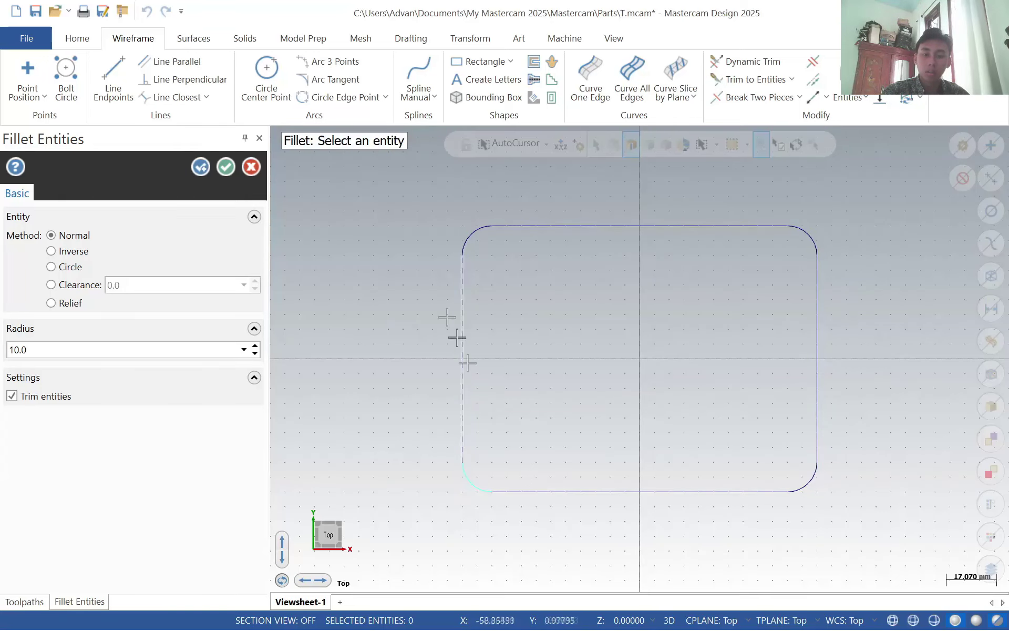
left_click(226, 167)
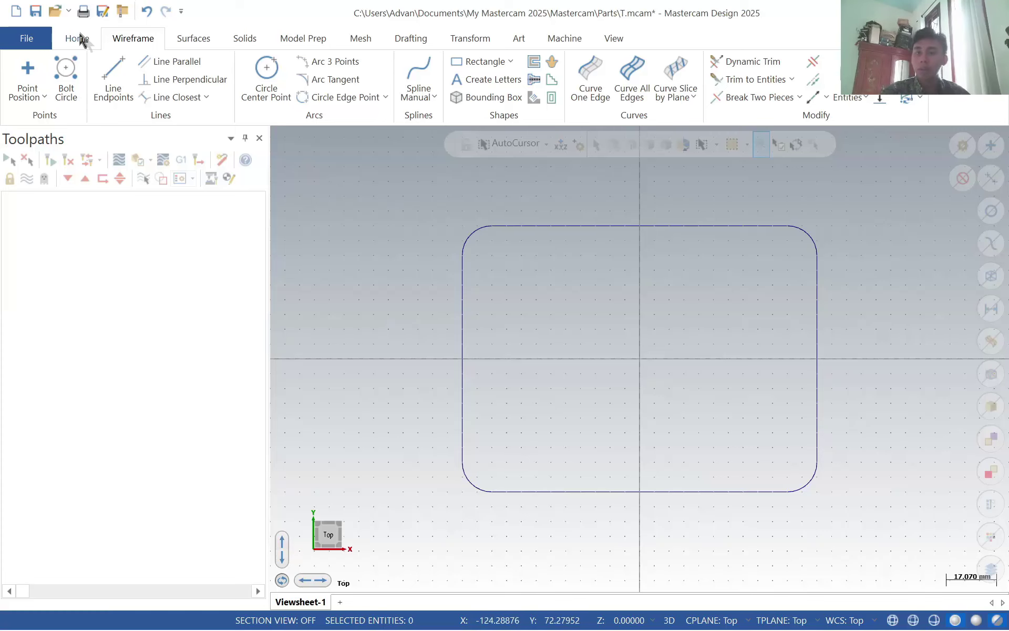
- Extrude the rounded rectangle chain 20 mm downward as a new solid body
left_click(206, 38)
left_click(242, 39)
left_click(169, 94)
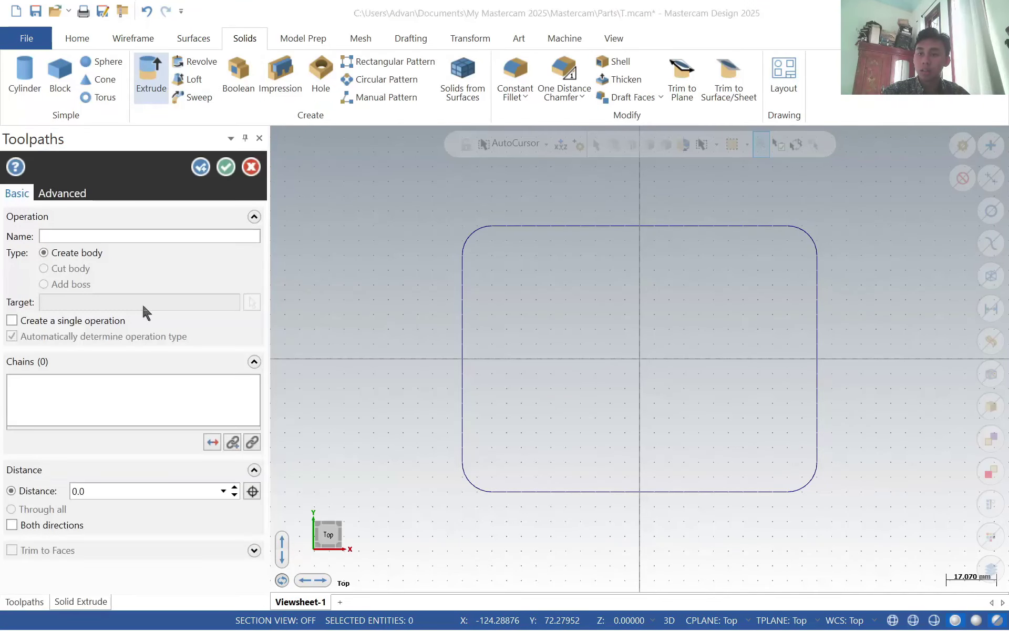
left_click(98, 190)
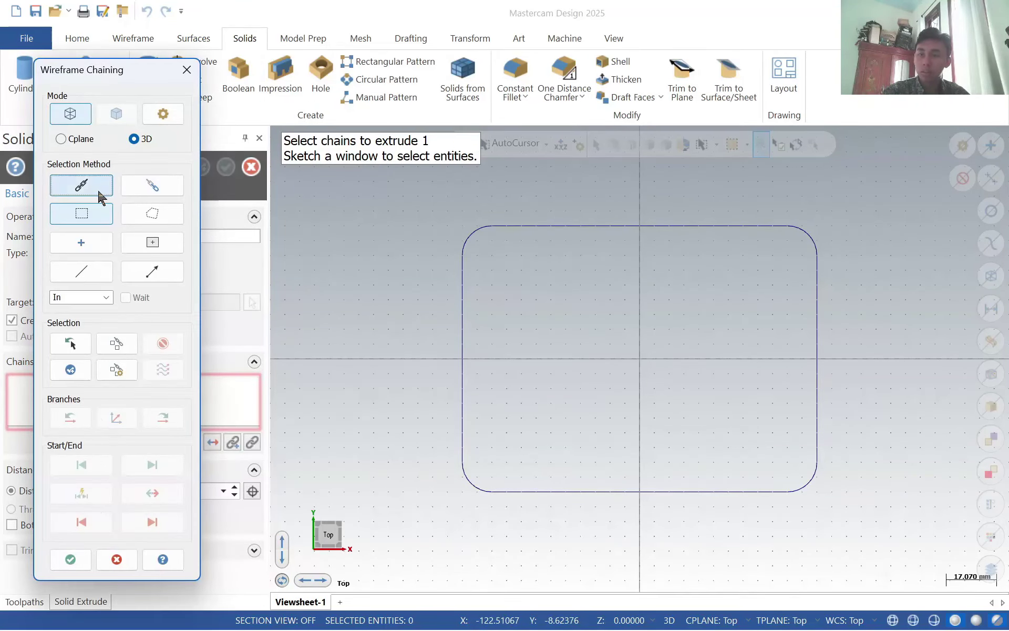
left_click(652, 491)
left_click(70, 559)
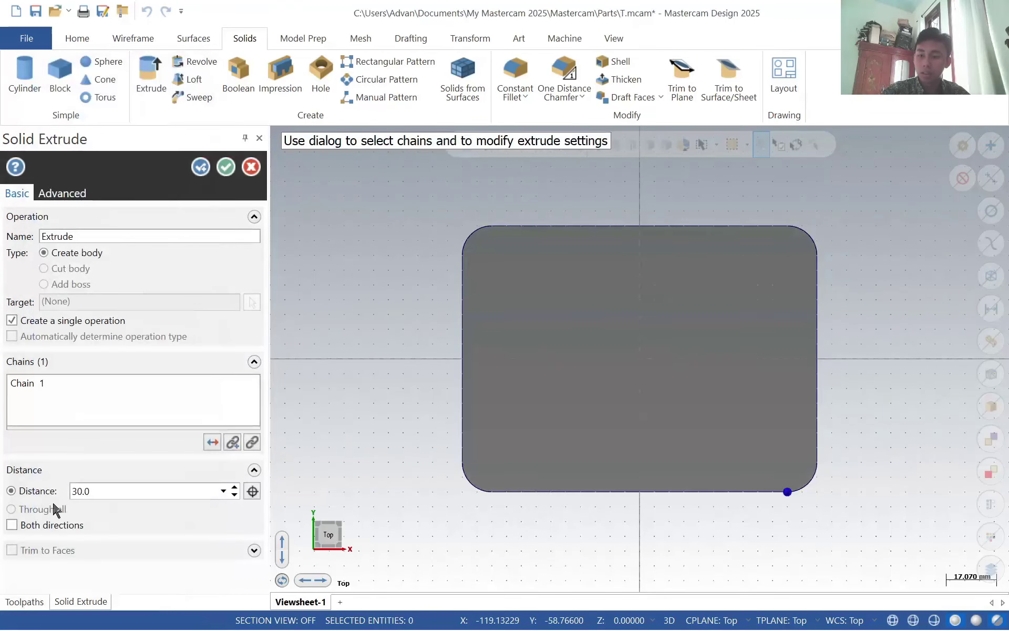
middle_click_drag(507, 410, 502, 347)
type("00")
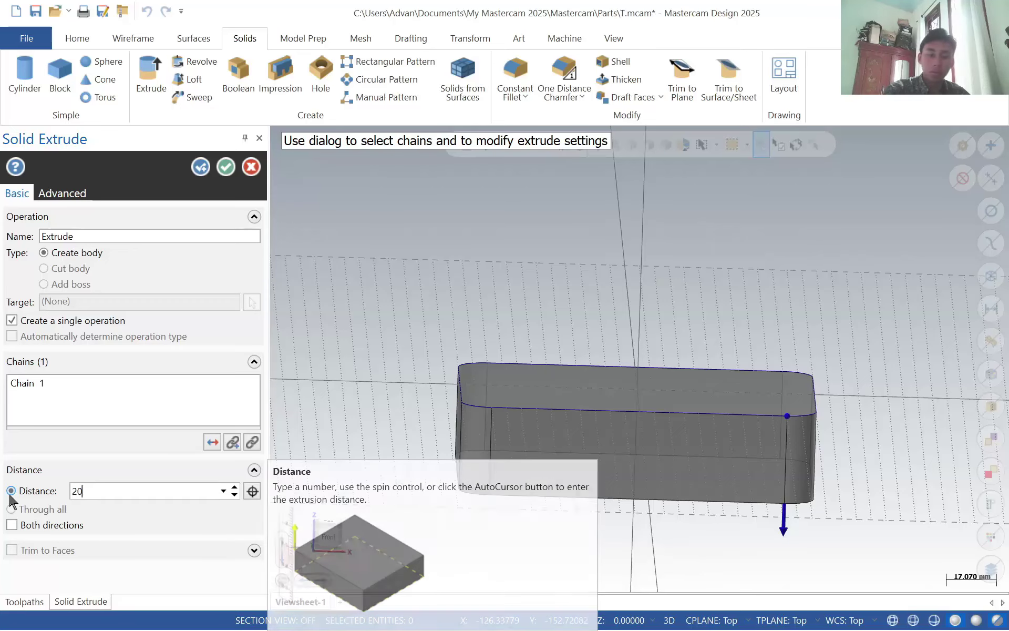
left_click(226, 166)
middle_click_drag(670, 339, 689, 387)
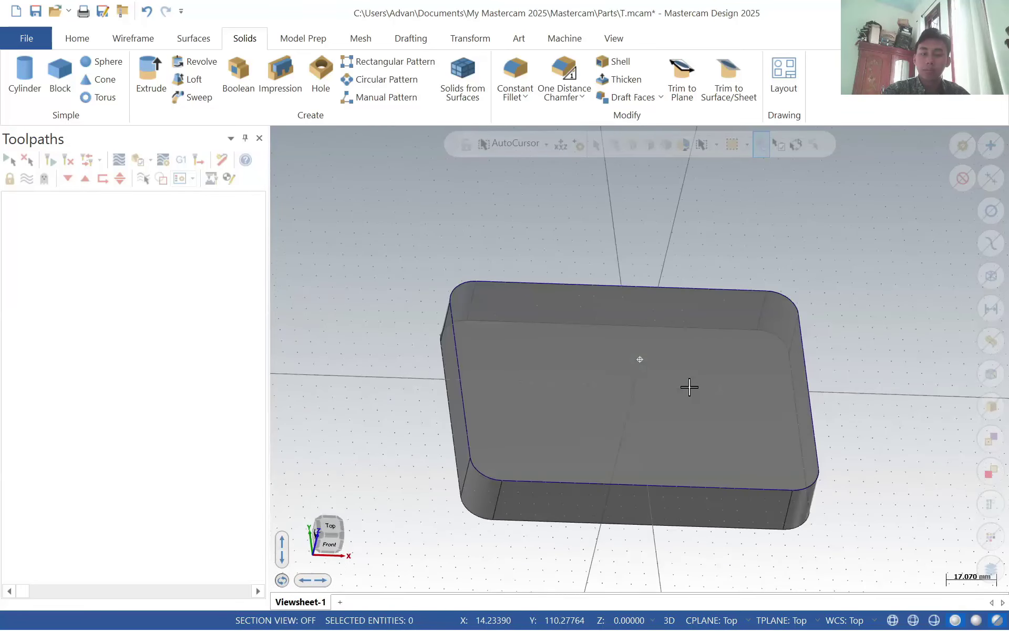
- In the top view, draw two concentric circles at the origin, about 40 mm and 22 mm in diameter
left_click(325, 531)
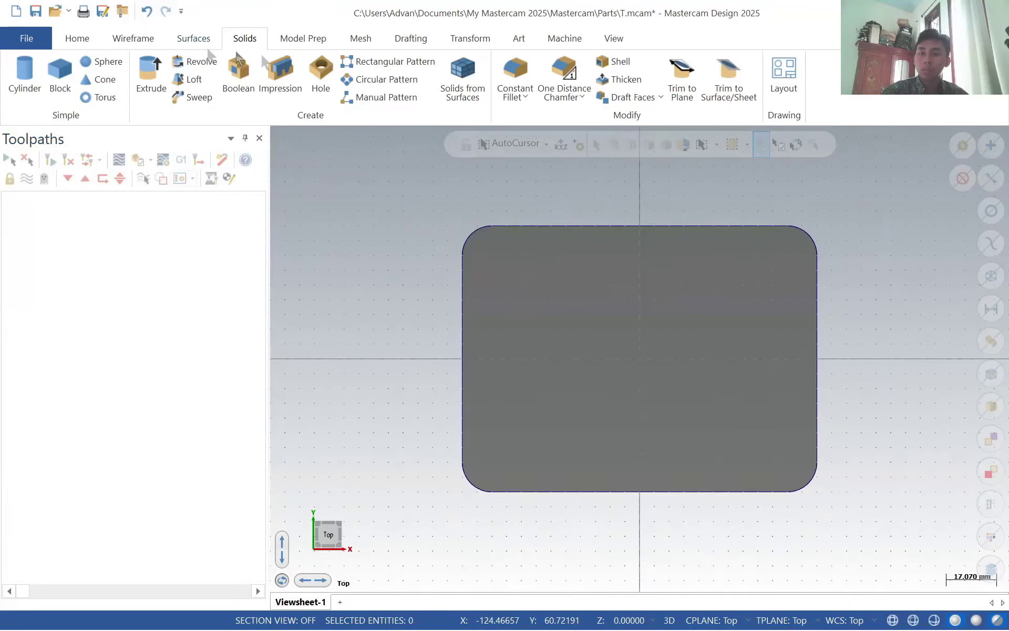
scroll(194, 61, "up", 2)
left_click(283, 99)
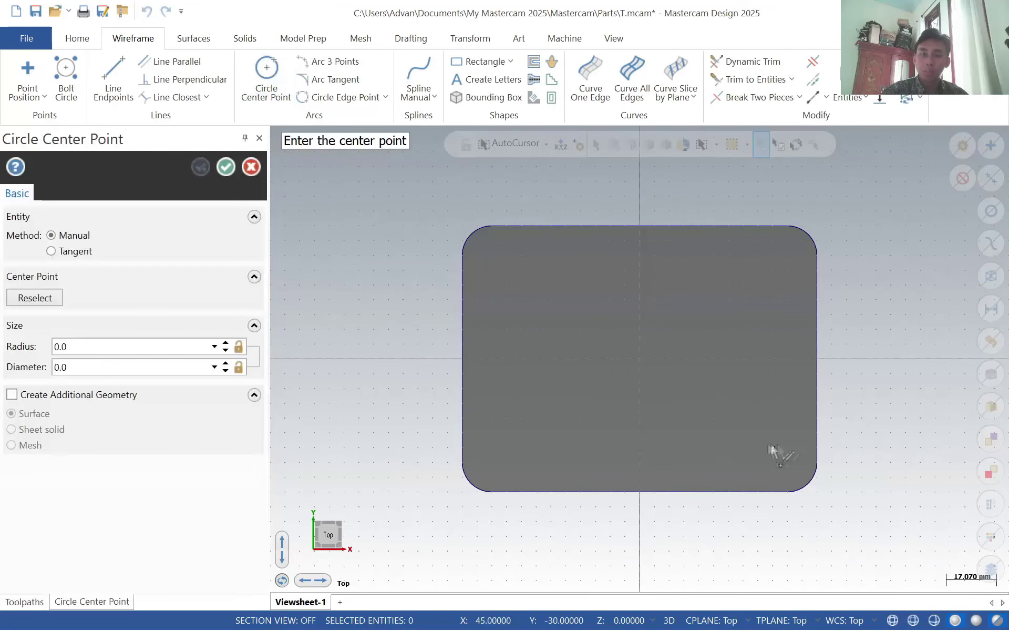
left_click(646, 361)
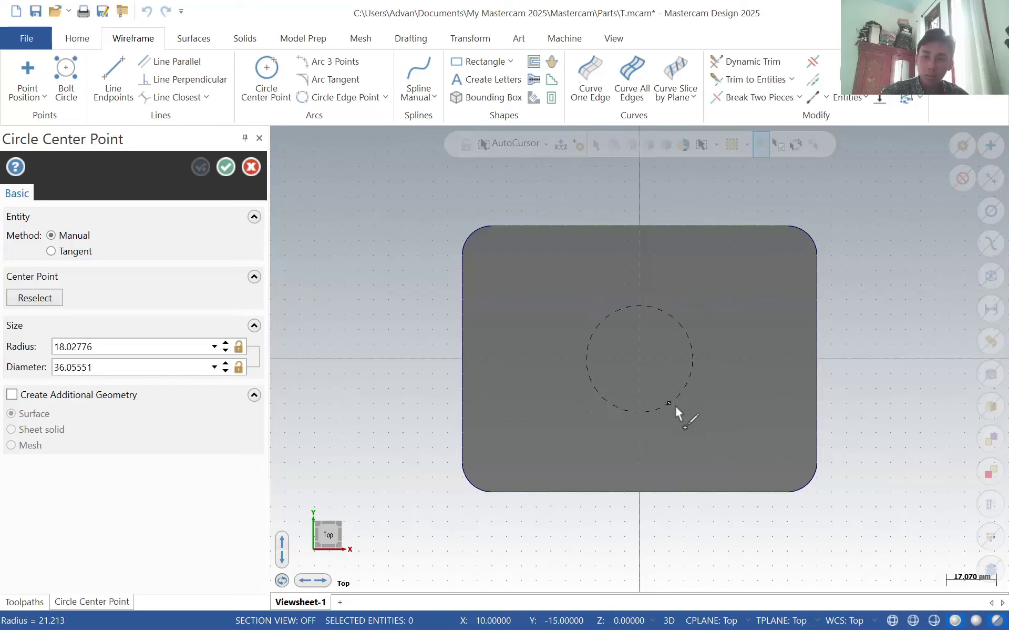
left_click(702, 365)
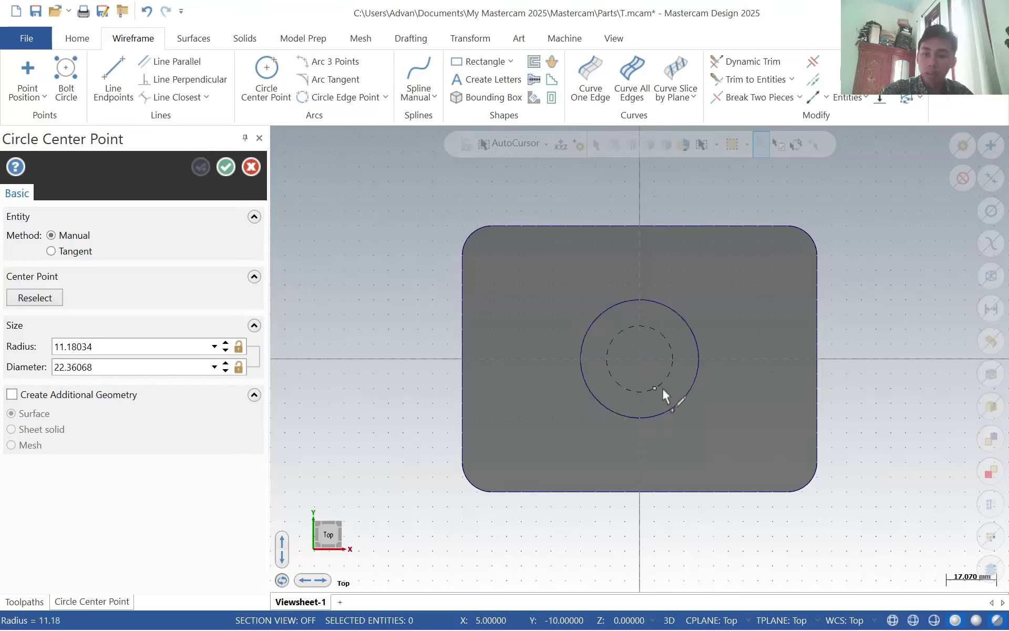
left_click(661, 386)
left_click(226, 166)
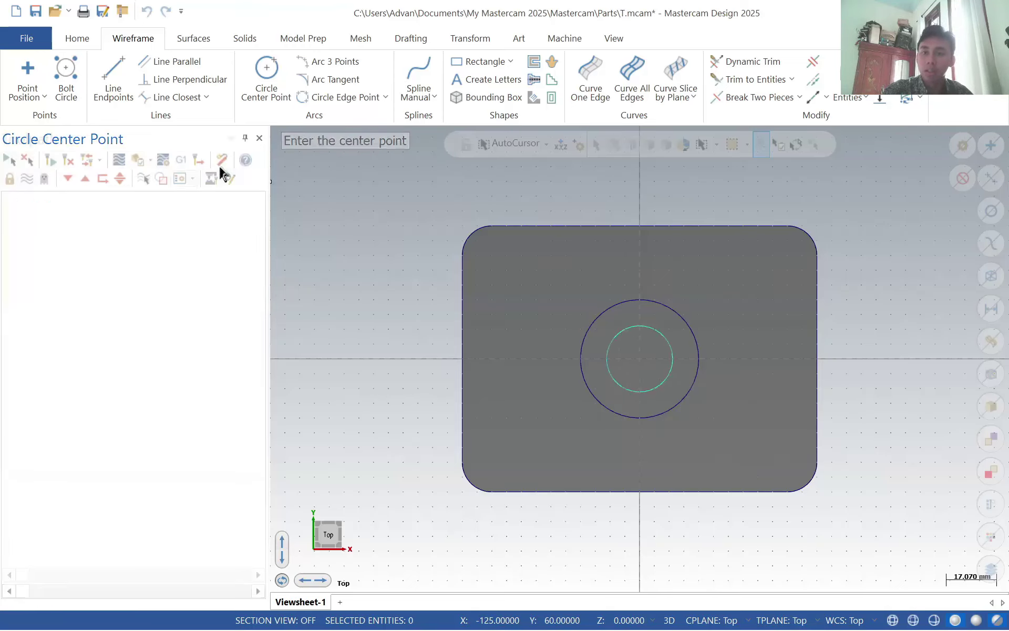
- Extrude the two concentric circle chains 40 mm upward from the block as a new hollow cylinder body
left_click(271, 39)
left_click(245, 39)
left_click(148, 84)
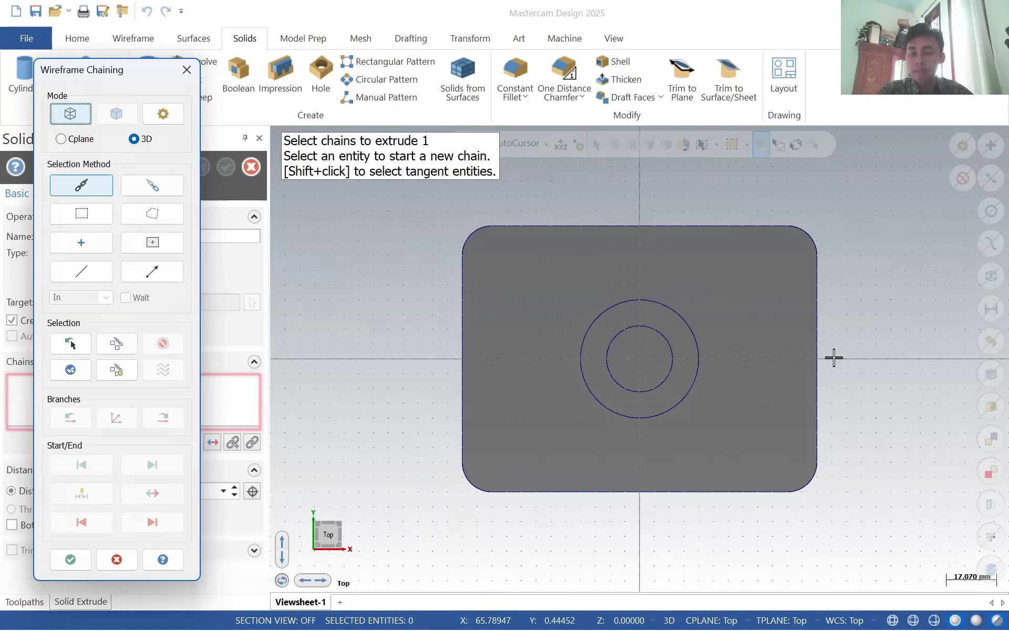
left_click(670, 345)
left_click(690, 346)
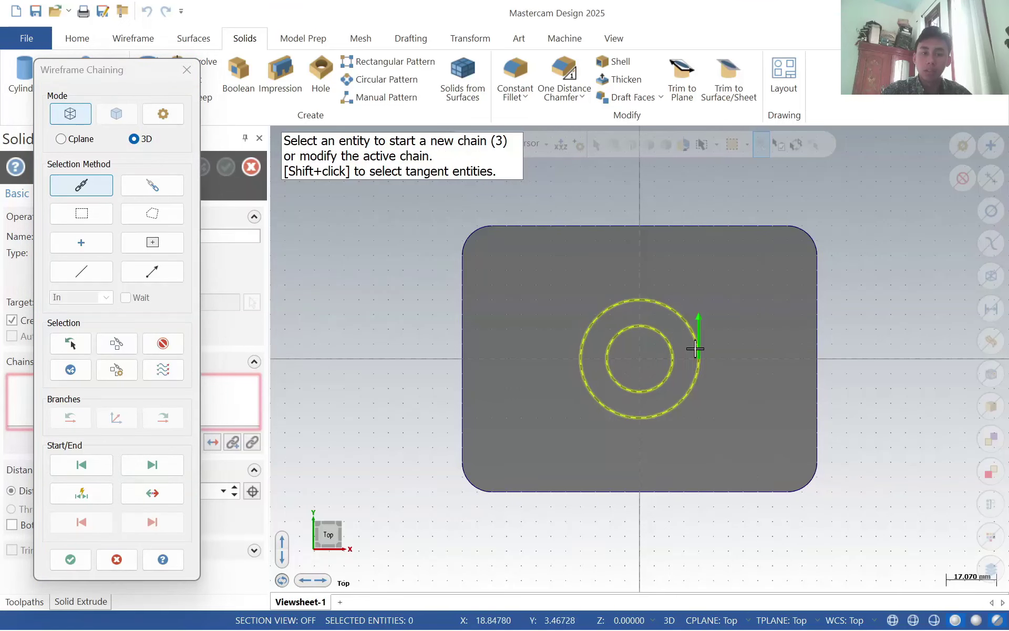
left_click(71, 559)
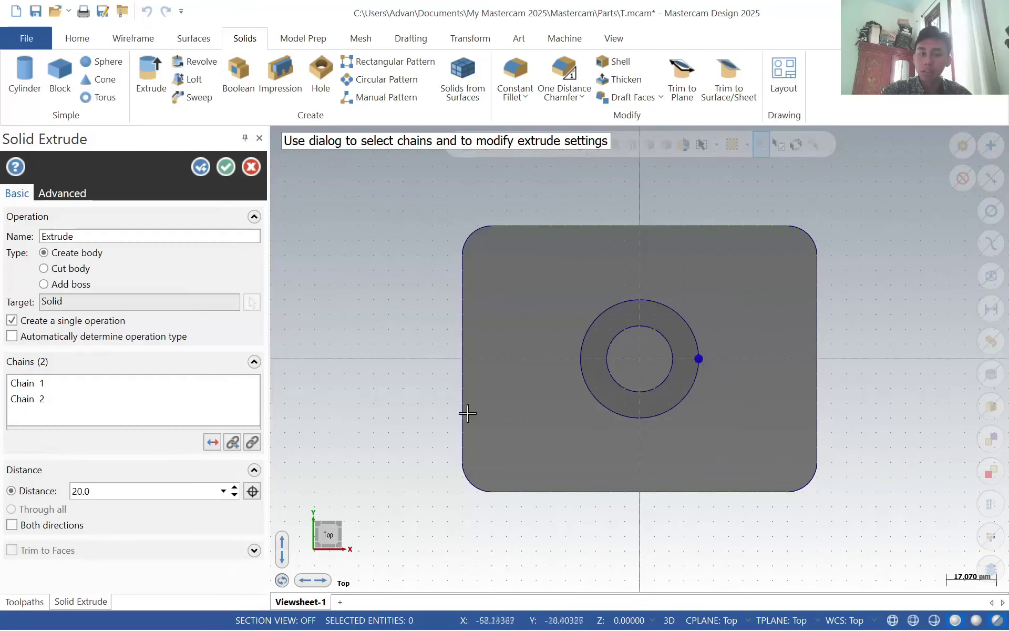
middle_click_drag(465, 414, 471, 313)
left_click(212, 443)
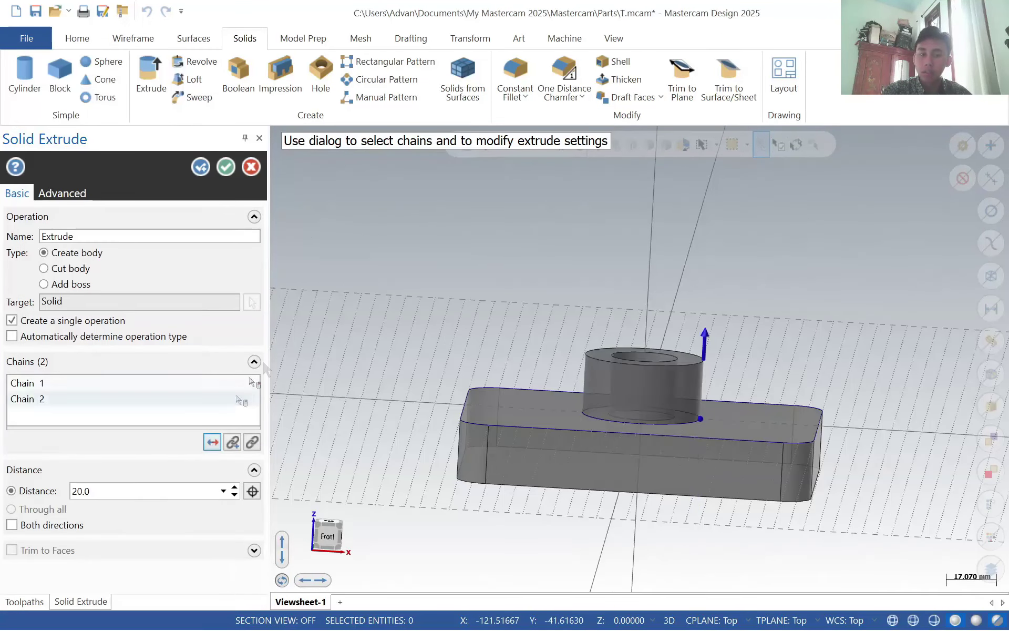
key("Return")
middle_click_drag(778, 289, 725, 334)
- Join the hollow cylinder to the rounded block with a Boolean Add, using the block as the target
left_click(242, 90)
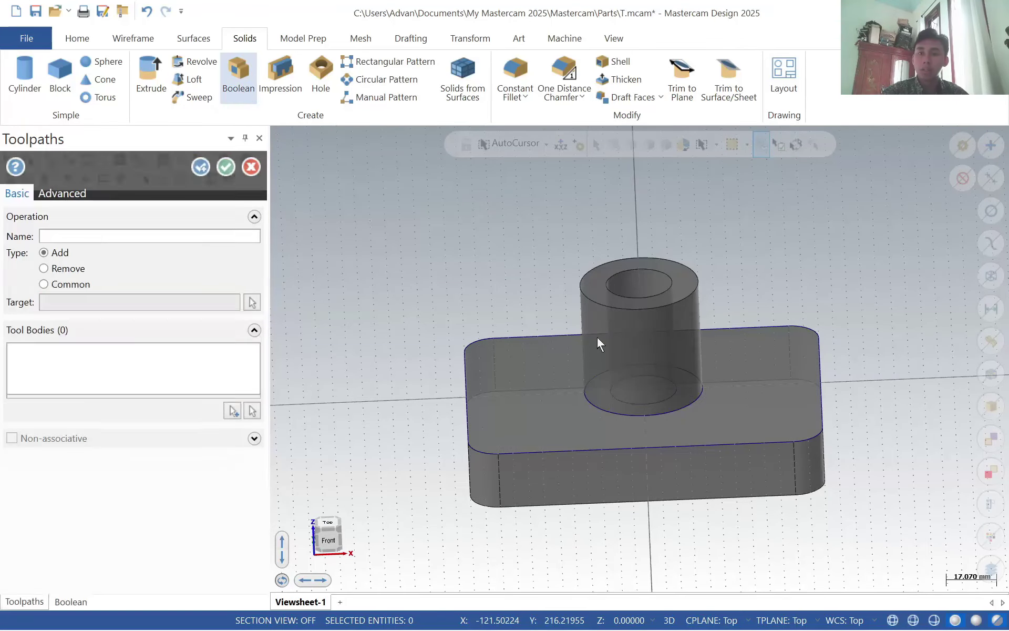
left_click(558, 479)
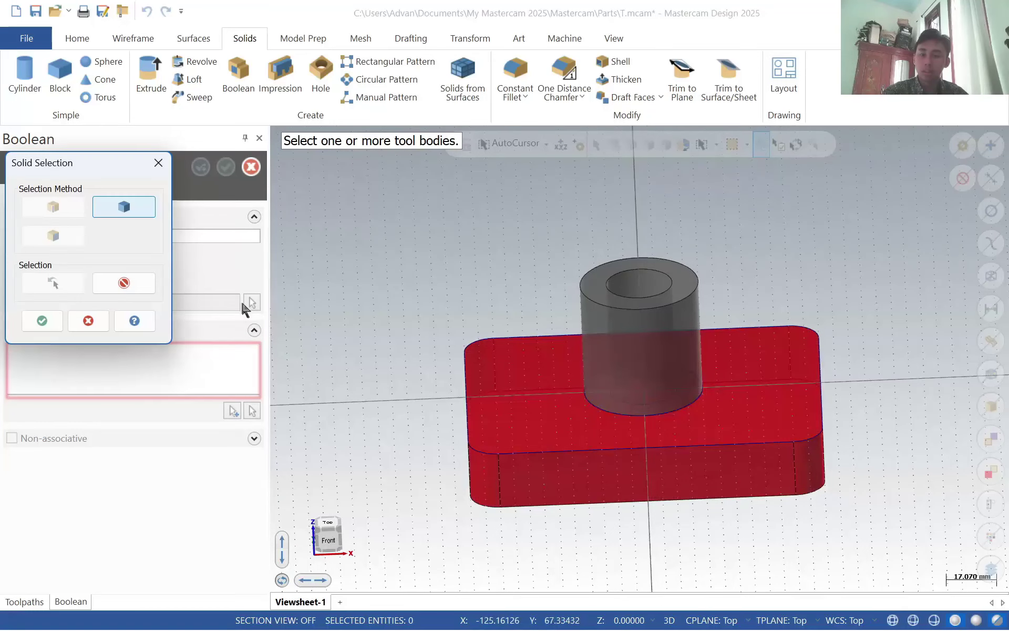
left_click(24, 327)
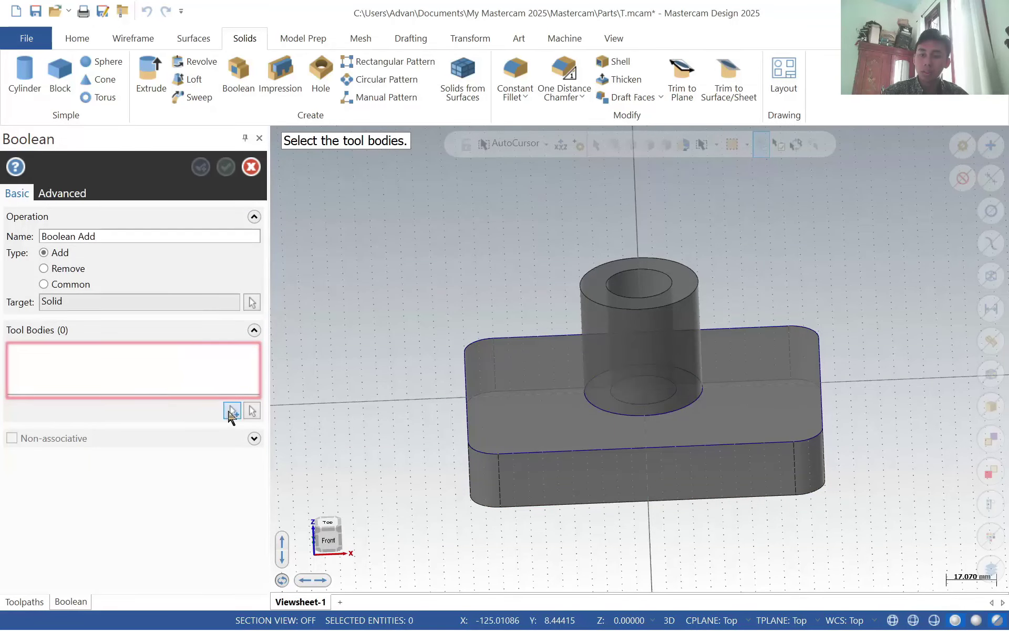
left_click(232, 410)
middle_click_drag(699, 338, 678, 326)
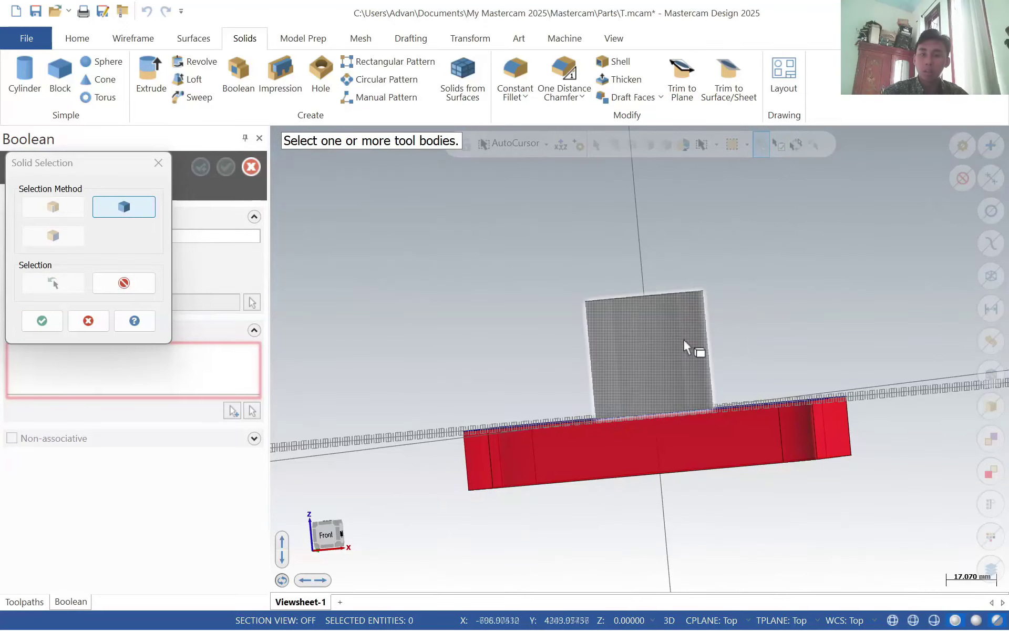
mouse_move(685, 347)
middle_mouse_down()
mouse_move(709, 365)
mouse_move(675, 364)
middle_mouse_up()
left_click(680, 338)
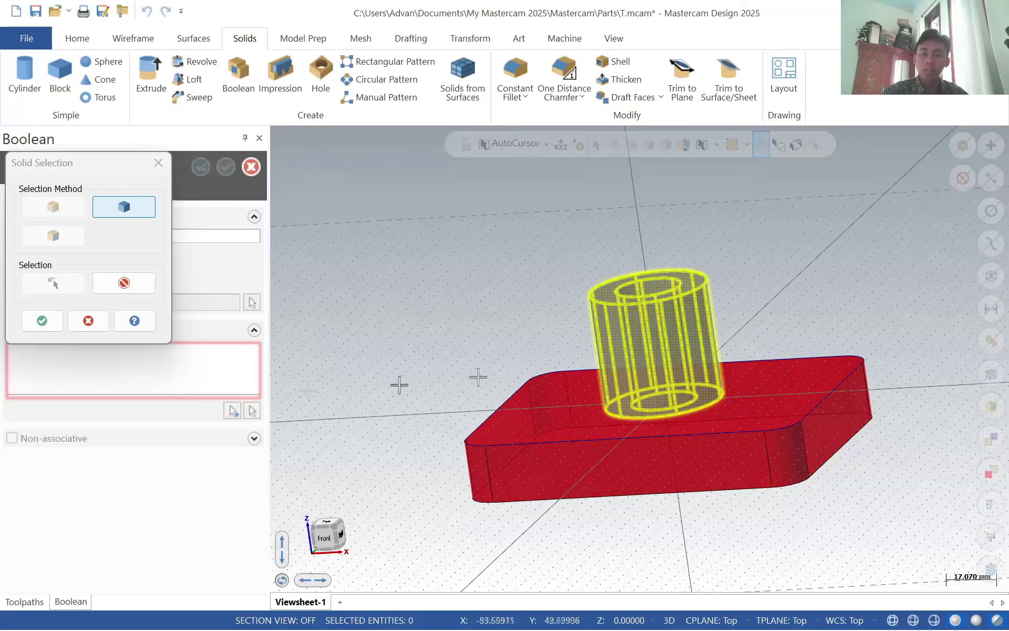
left_click(42, 320)
left_click(229, 172)
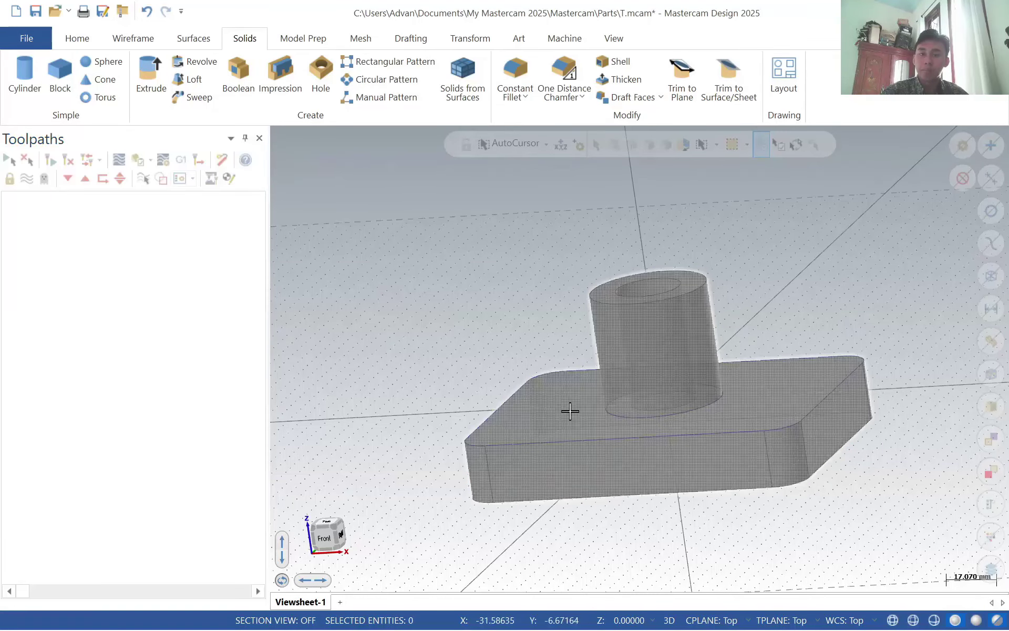
- Add a default mill machine group to the part
left_click(564, 38)
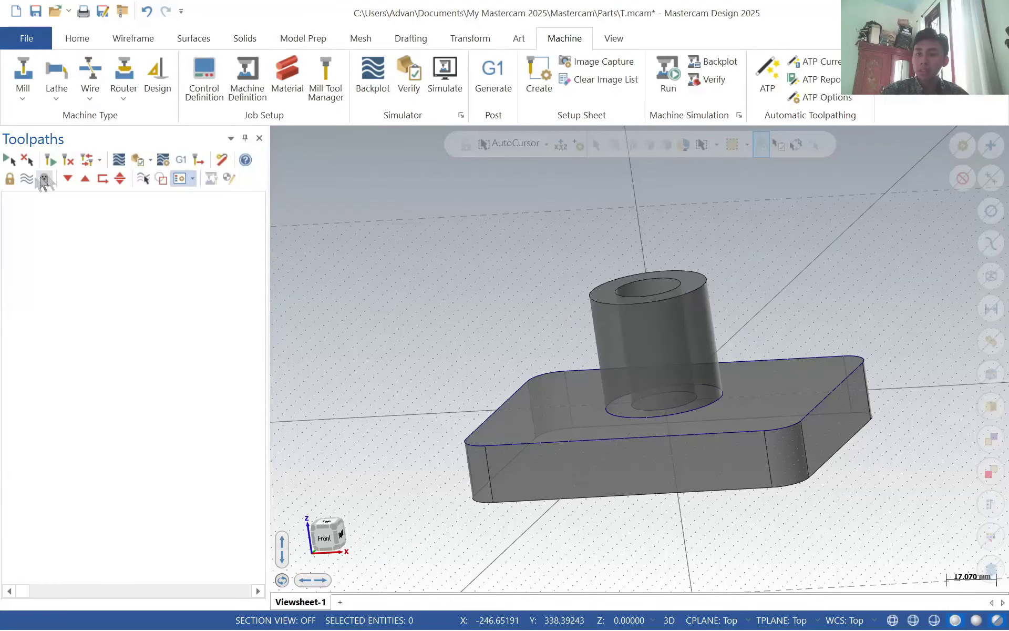
left_click(23, 87)
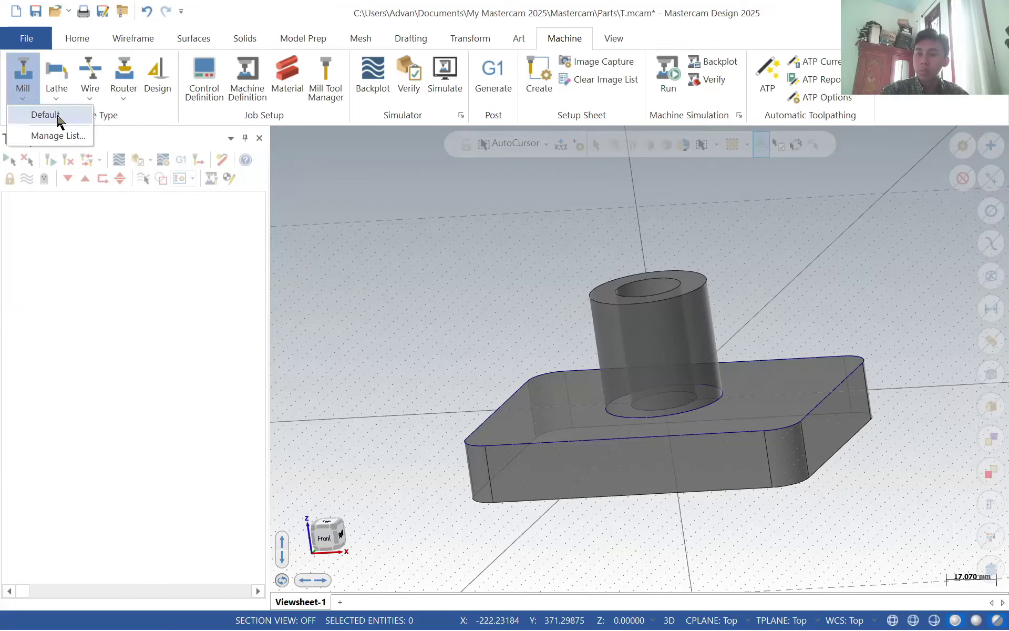
left_click(47, 112)
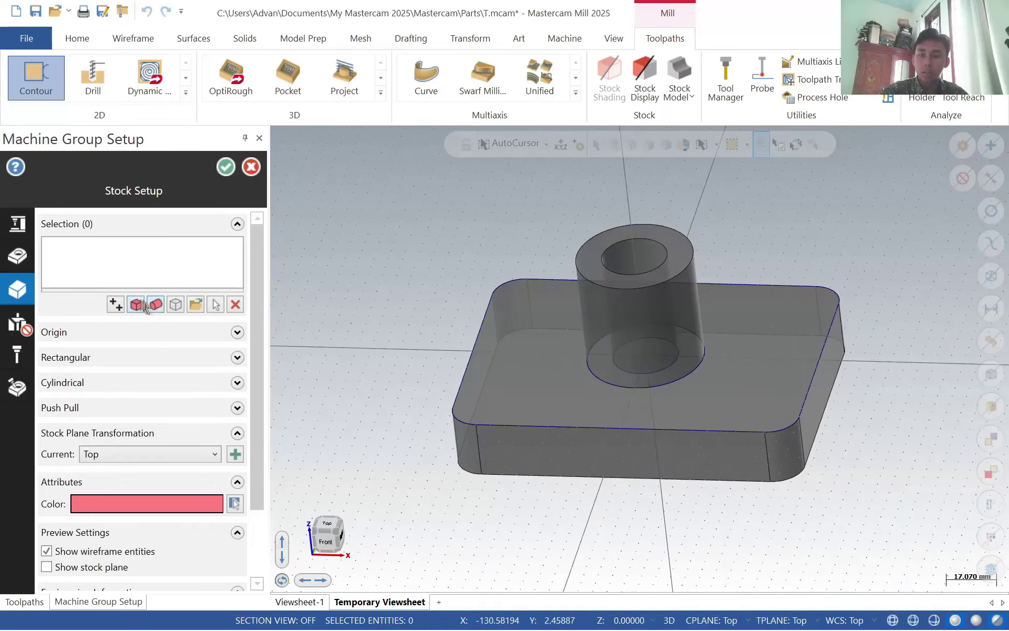
- Define rectangular stock of 120 x 90 x 60 mm around the joined solid and accept the stock setup
left_click(136, 304)
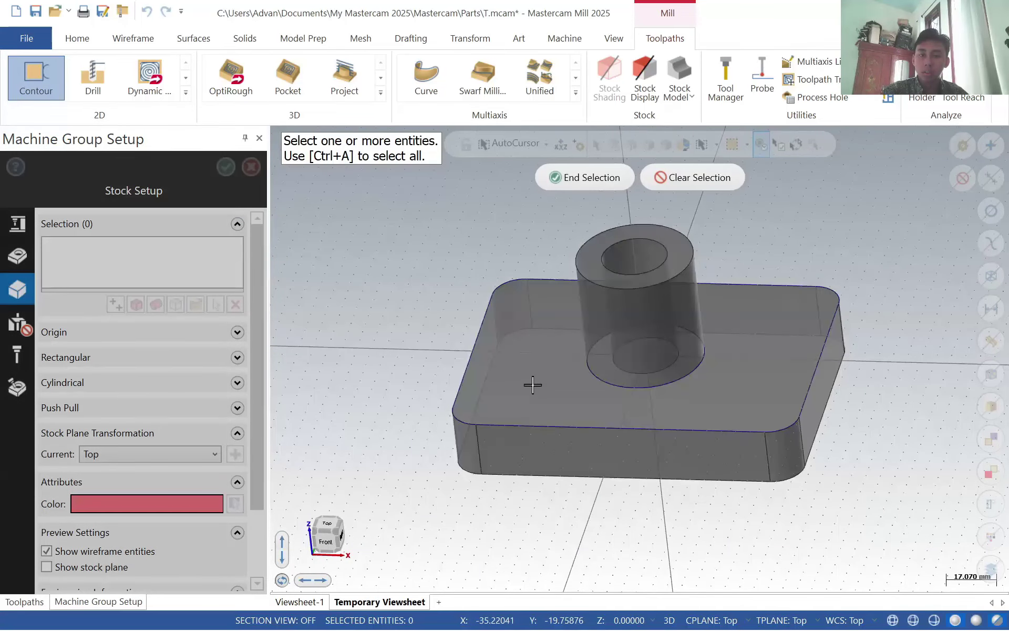
left_click(500, 360)
middle_click_drag(590, 174, 519, 250)
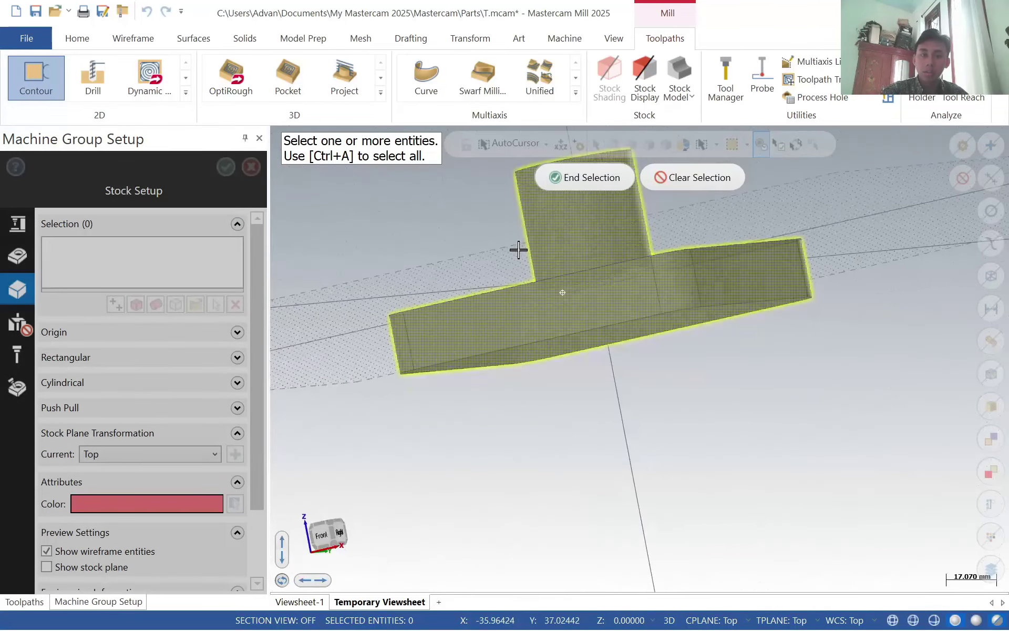
left_click(592, 179)
middle_click_drag(608, 306, 646, 290)
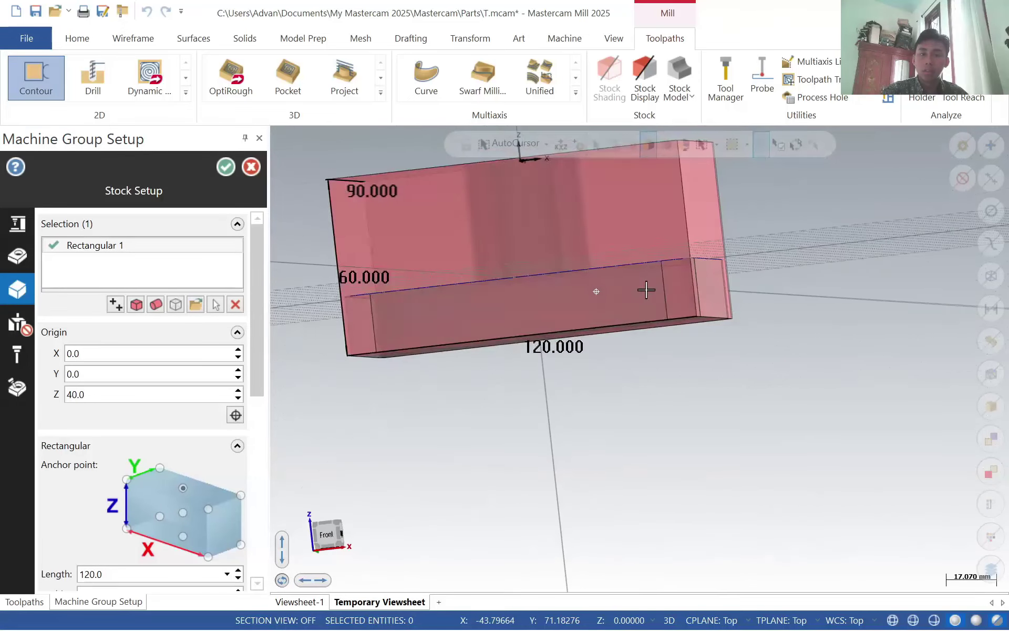
scroll(578, 271, "up", 2)
scroll(544, 254, "down", 4)
middle_click_drag(541, 249, 546, 281)
scroll(525, 223, "up", 2)
scroll(524, 223, "down", 2)
scroll(529, 218, "up", 1)
scroll(534, 236, "down", 2)
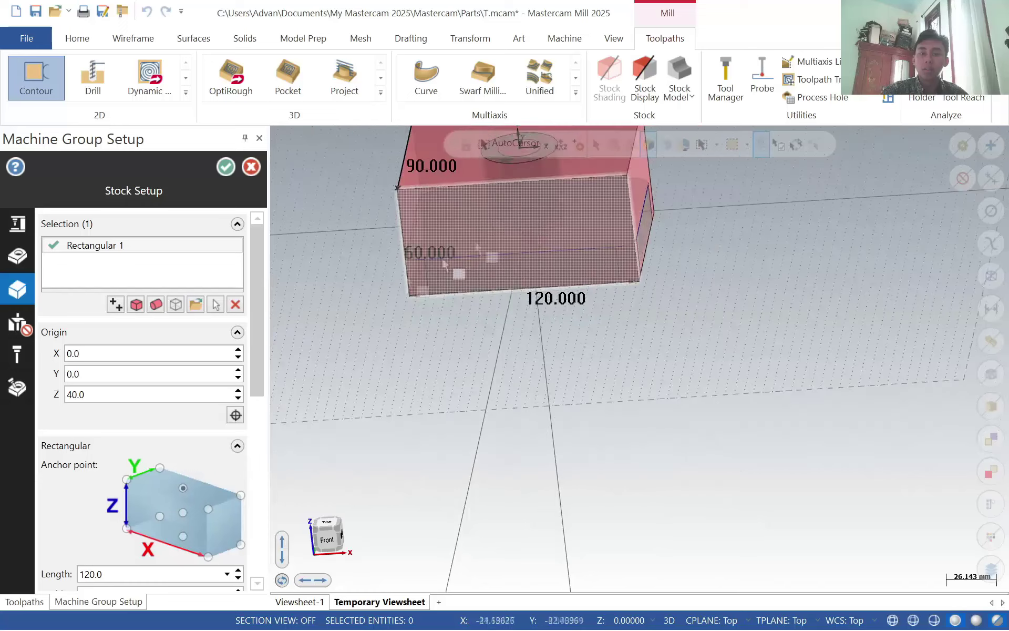
left_click(282, 555)
scroll(387, 345, "up", 2)
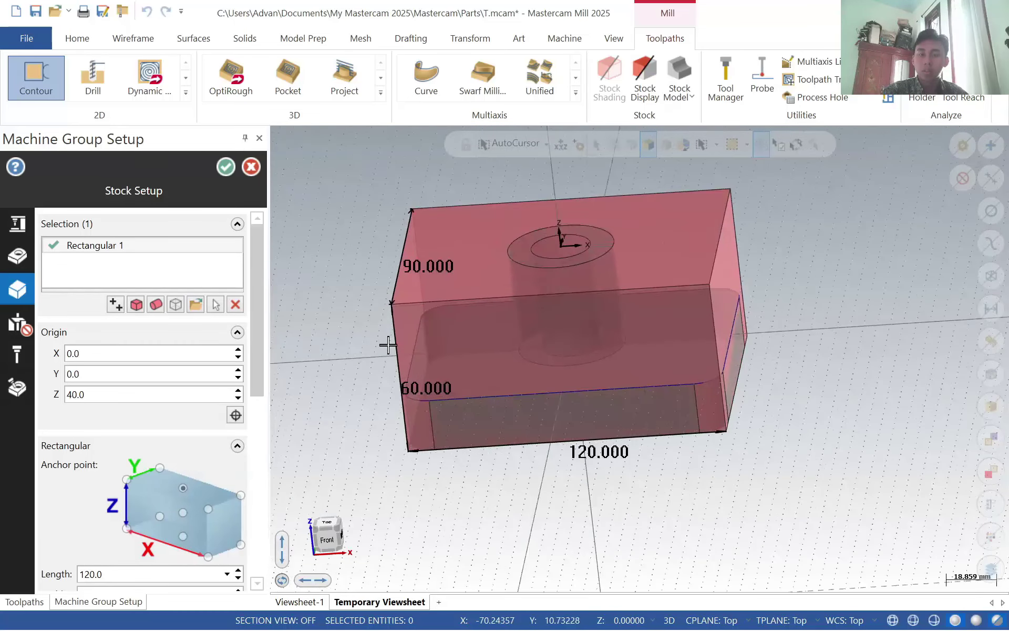
left_click(226, 167)
- Start a Model Chamfer toolpath on the solid part and open its tool settings
left_click(631, 341)
key("Return")
left_click(55, 102)
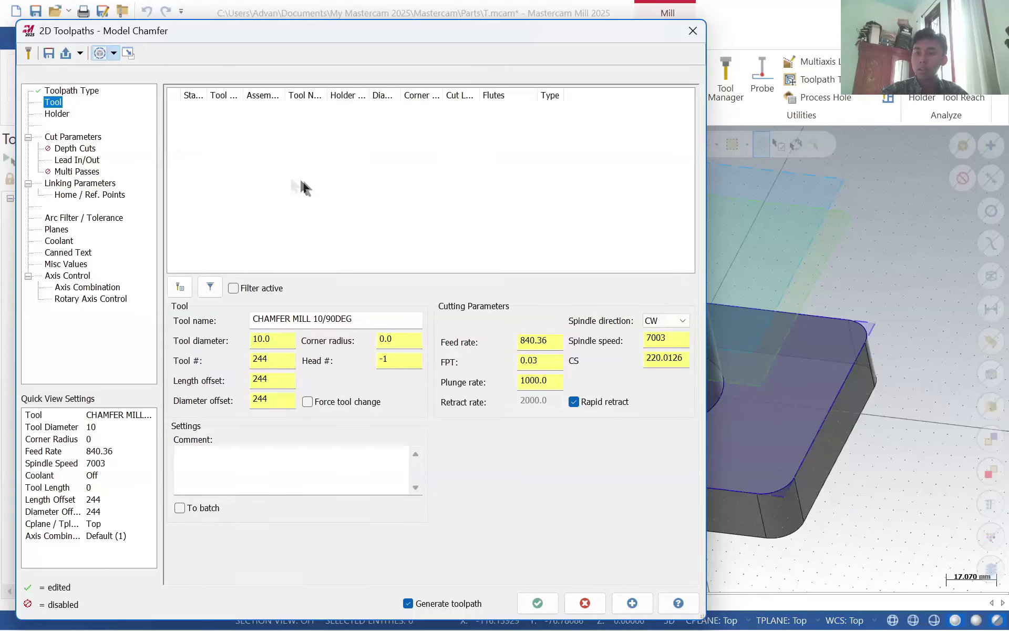
- Choose tool 244, the 10 mm 90-degree chamfer mill, from the Mill_mm.tooldb library, checking the choice against the YouTube reference video
left_click(180, 286)
left_click_drag(429, 246, 430, 524)
left_click(140, 326)
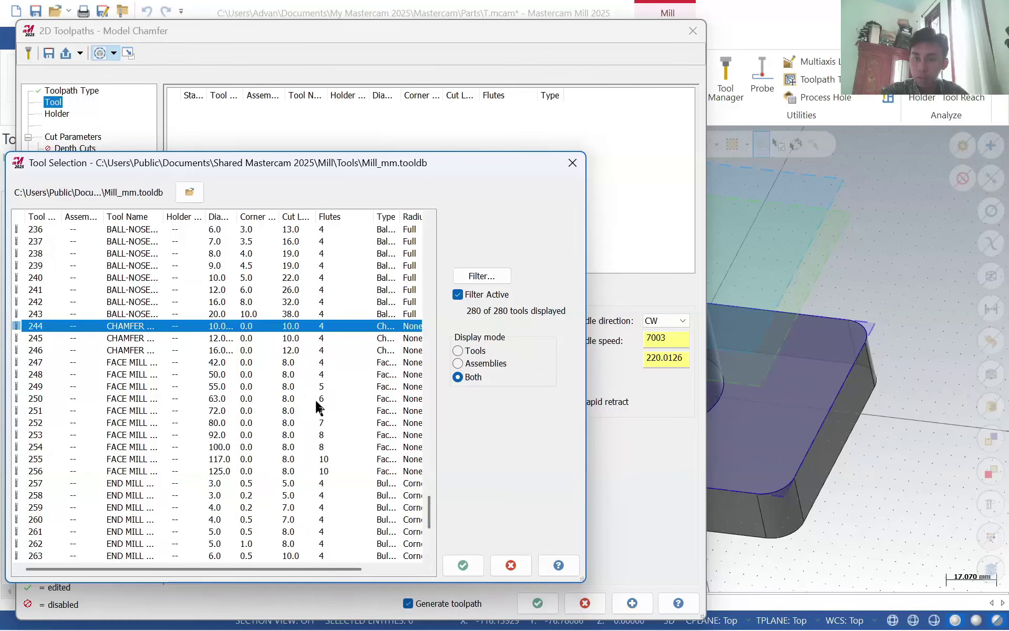
key("alt+Tab")
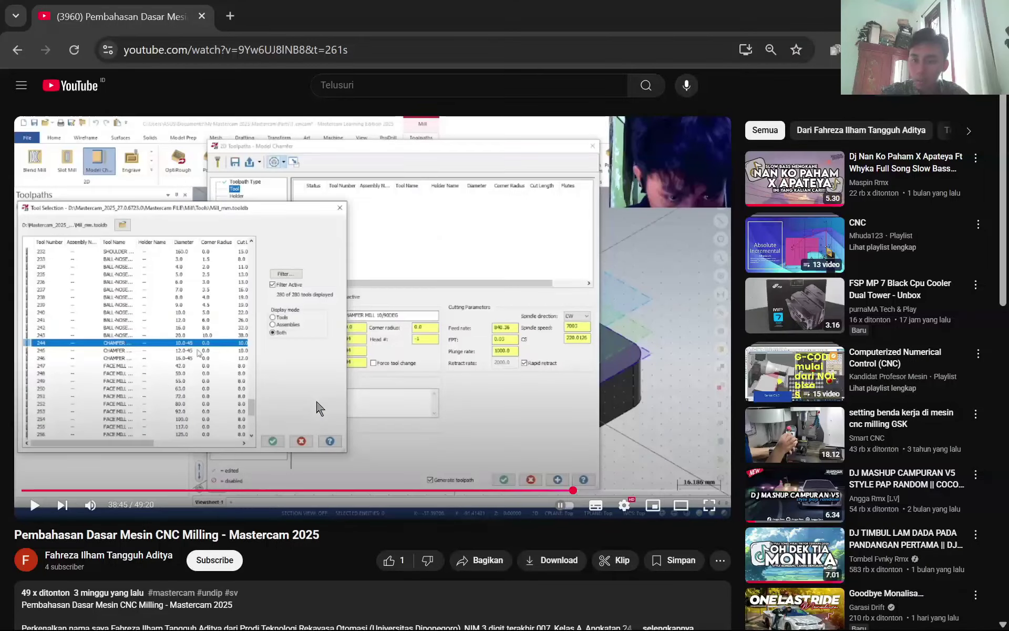
key("alt+Tab")
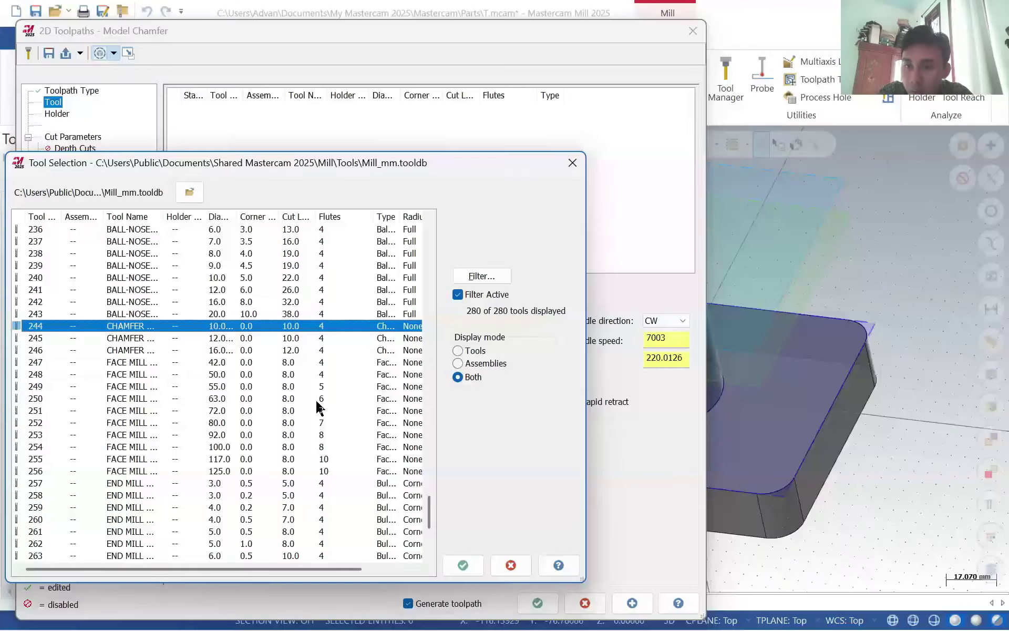
scroll(317, 407, "up", 9)
scroll(318, 407, "up", 6)
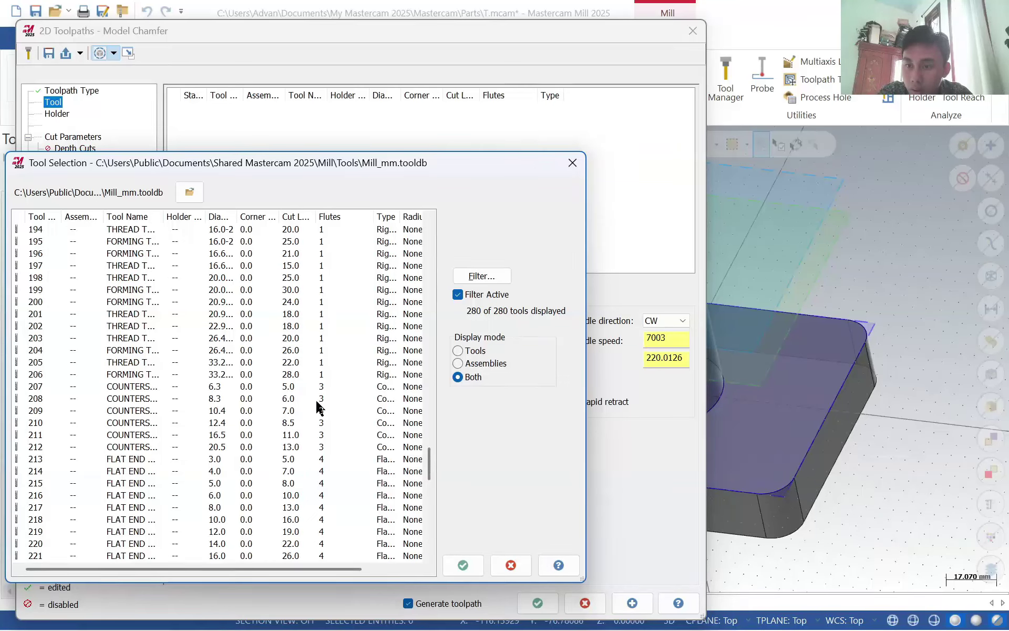
scroll(315, 398, "down", 13)
left_click(315, 398)
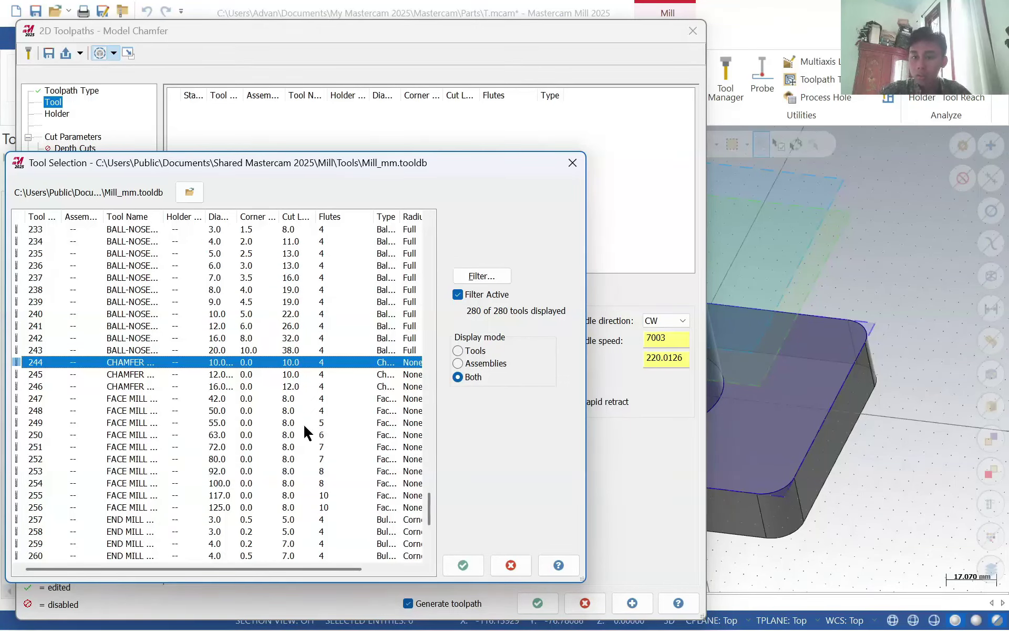
left_click(455, 565)
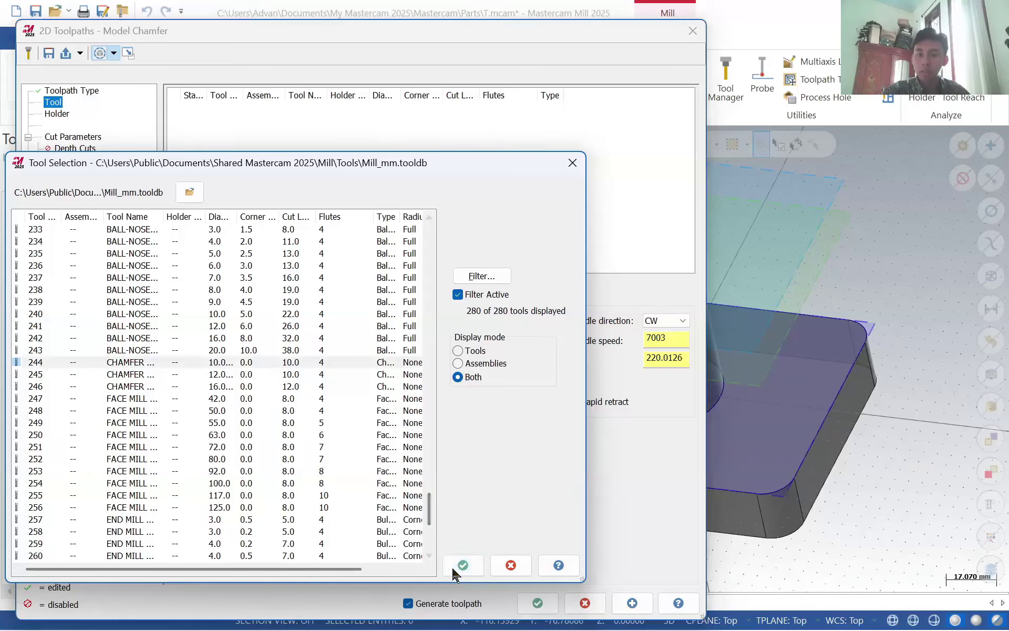
- Assign a B2C3 holder to the chamfer mill and enable depth cuts for the toolpath
left_click(57, 113)
left_click(202, 121)
left_click(76, 148)
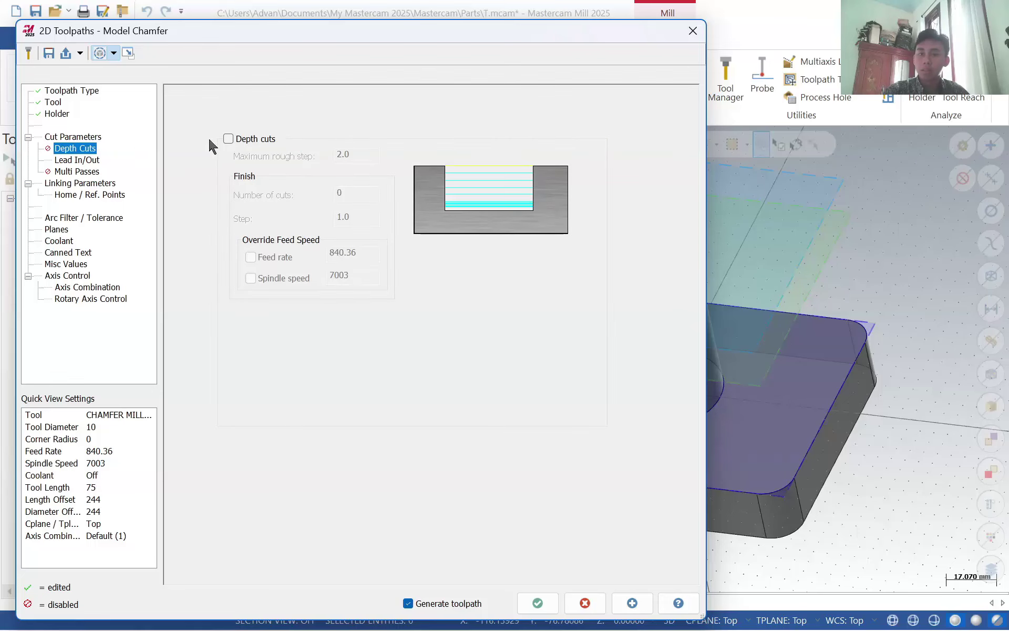
left_click(228, 138)
- Check the full diameter designations of the chamfer mills in the Mill_mm.tooldb library and of tool 244 in the toolpath's tool list
left_click(53, 103)
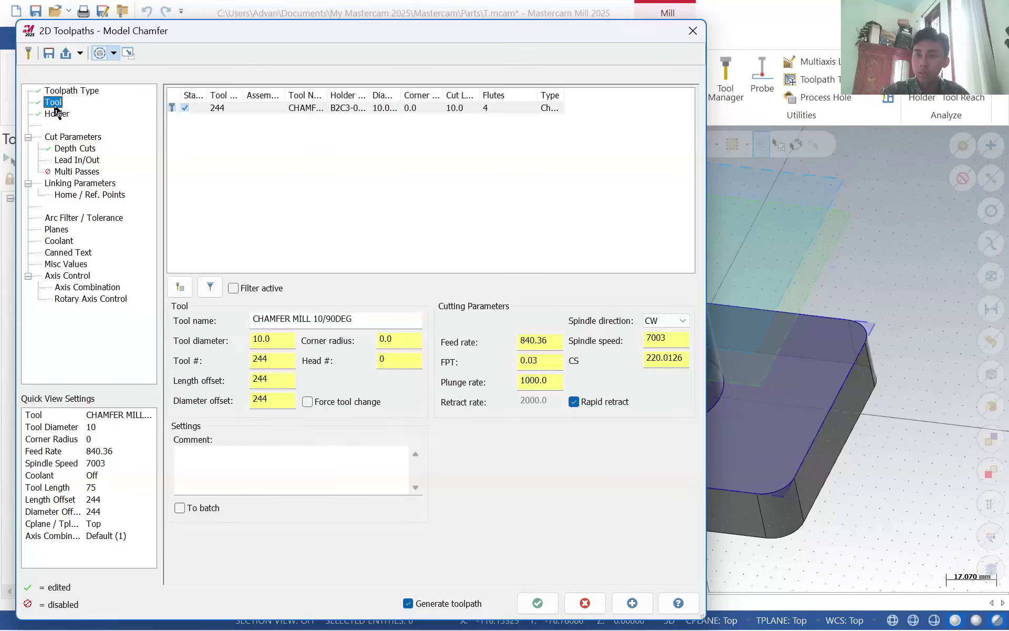
left_click(180, 288)
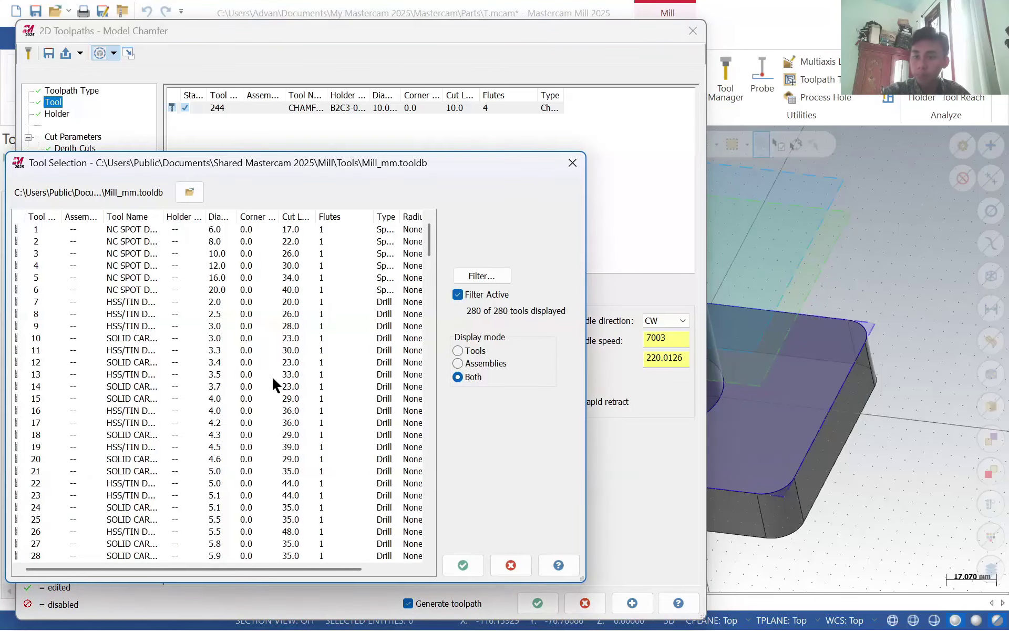
scroll(272, 379, "down", 4)
scroll(272, 379, "down", 20)
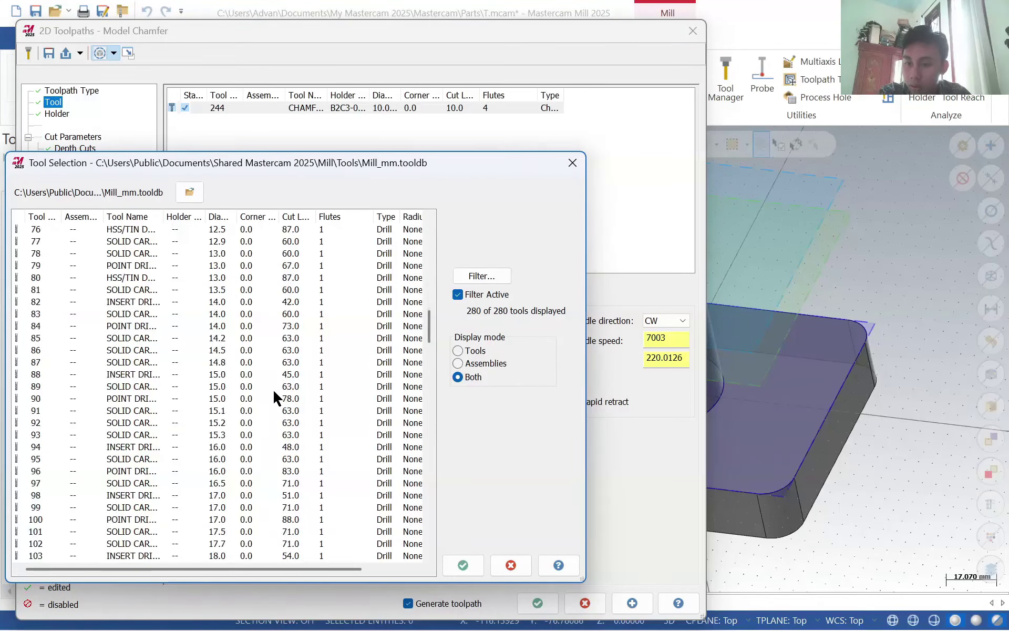
scroll(272, 389, "down", 20)
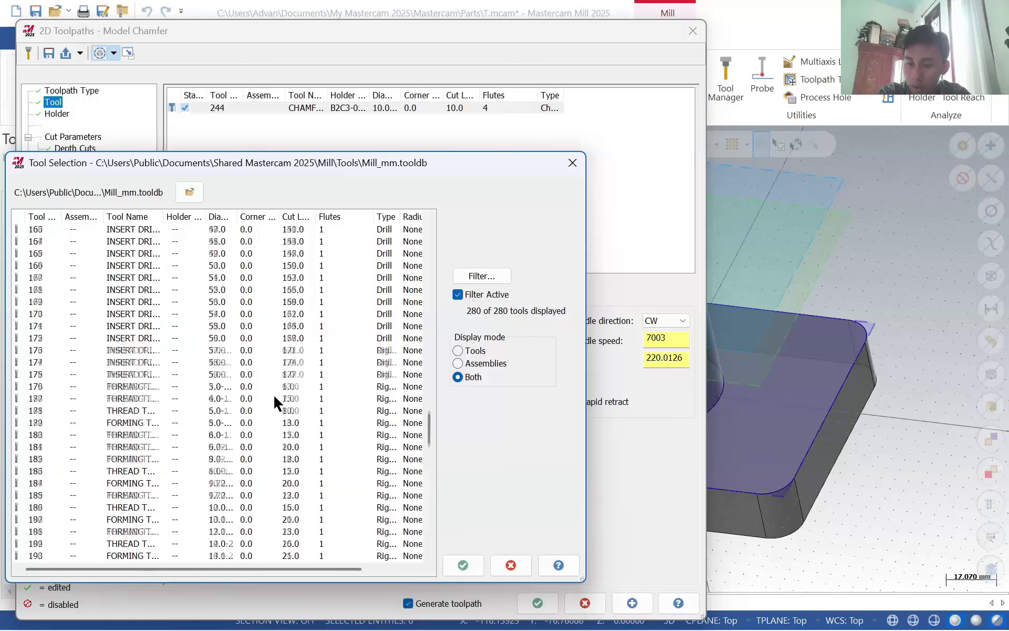
scroll(273, 398, "down", 18)
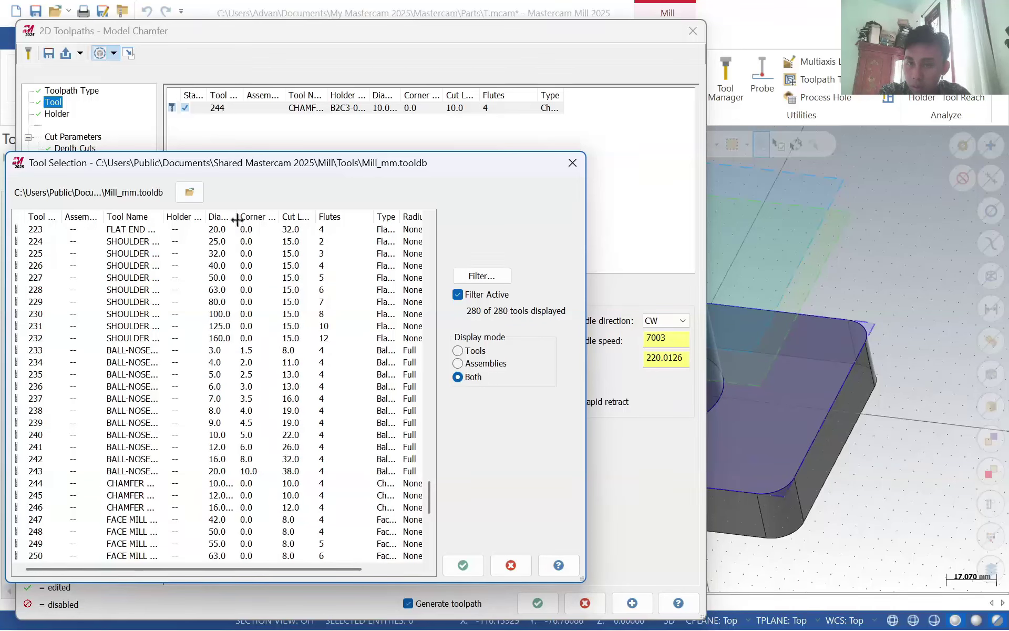
left_click_drag(236, 217, 262, 218)
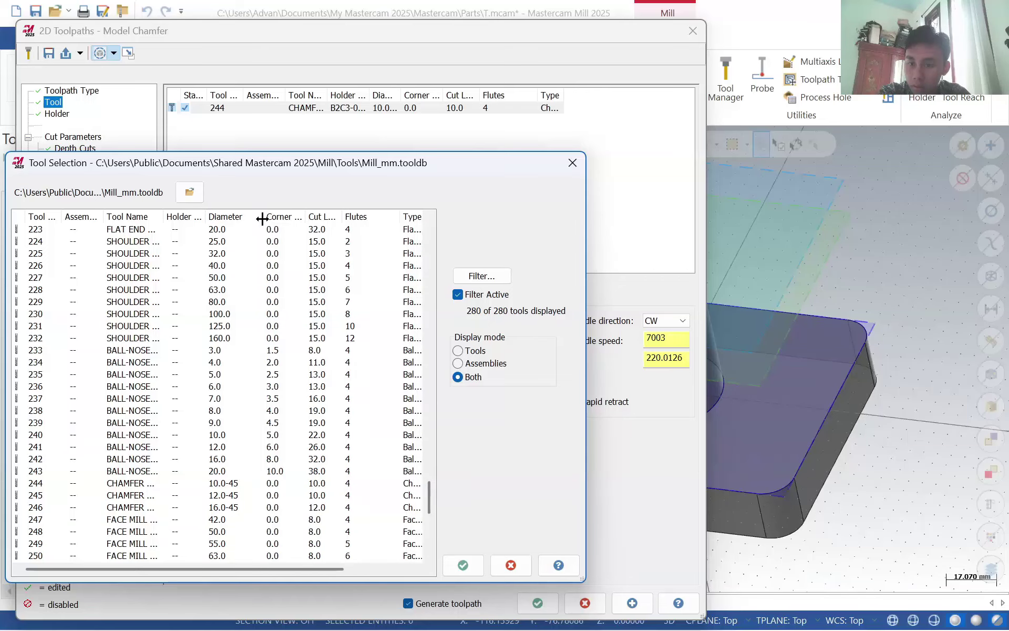
left_click(463, 565)
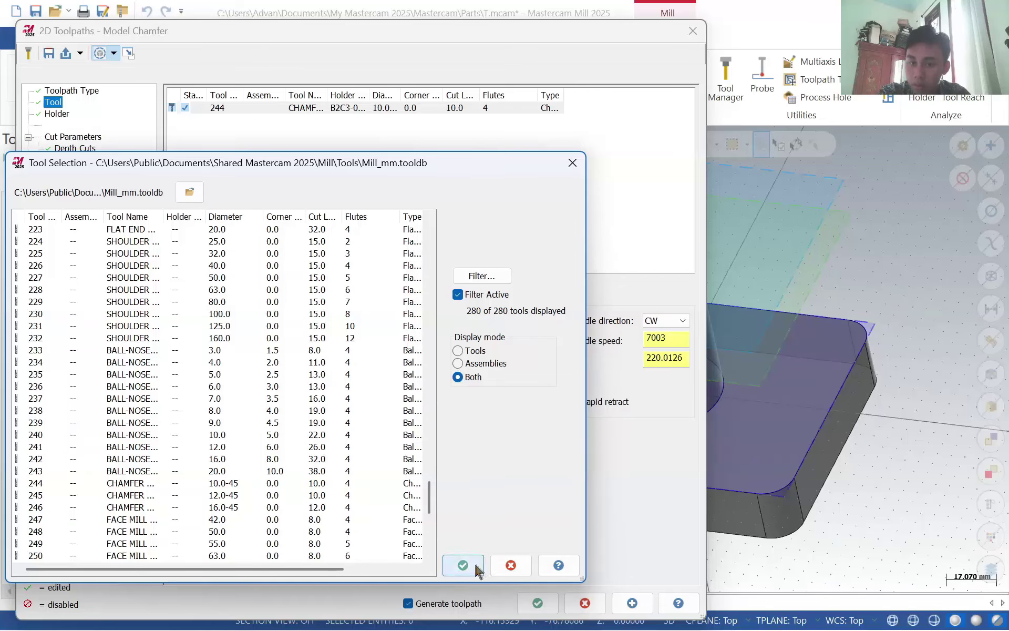
mouse_move(327, 97)
left_mouse_down()
mouse_move(343, 98)
mouse_move(315, 98)
mouse_move(408, 99)
mouse_move(319, 105)
mouse_move(344, 98)
left_mouse_up()
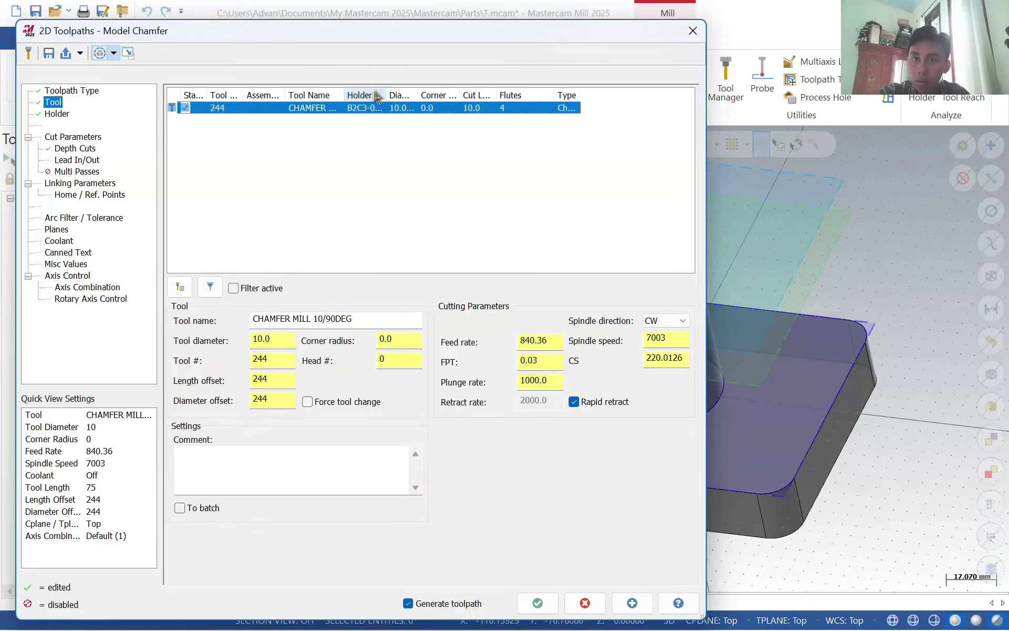
left_click_drag(420, 97, 442, 100)
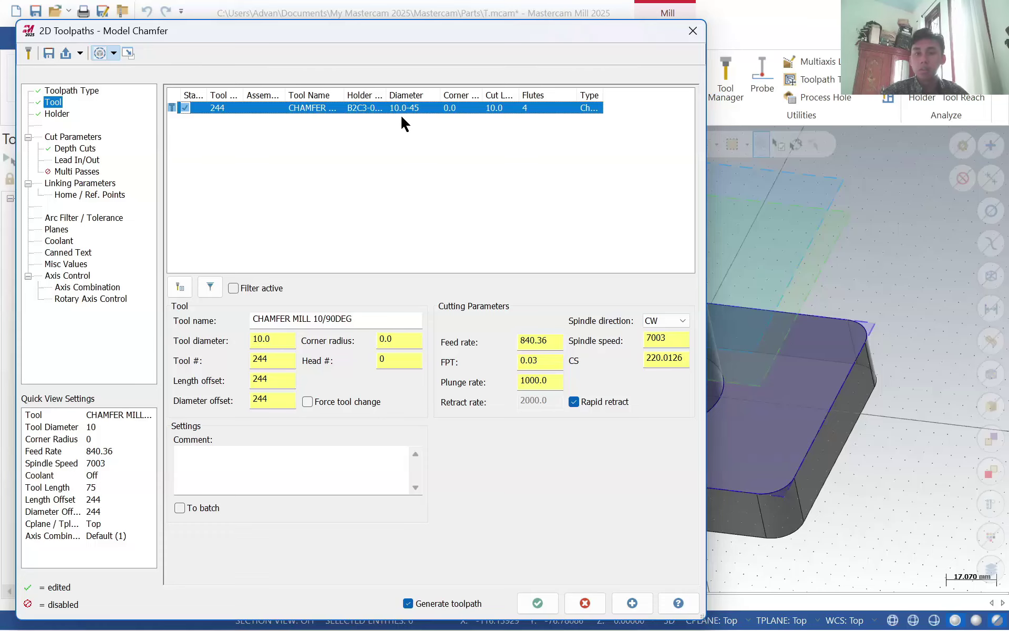
- Set the chamfer toolpath's bottom offset to 2 and disable its depth cuts
left_click(81, 160)
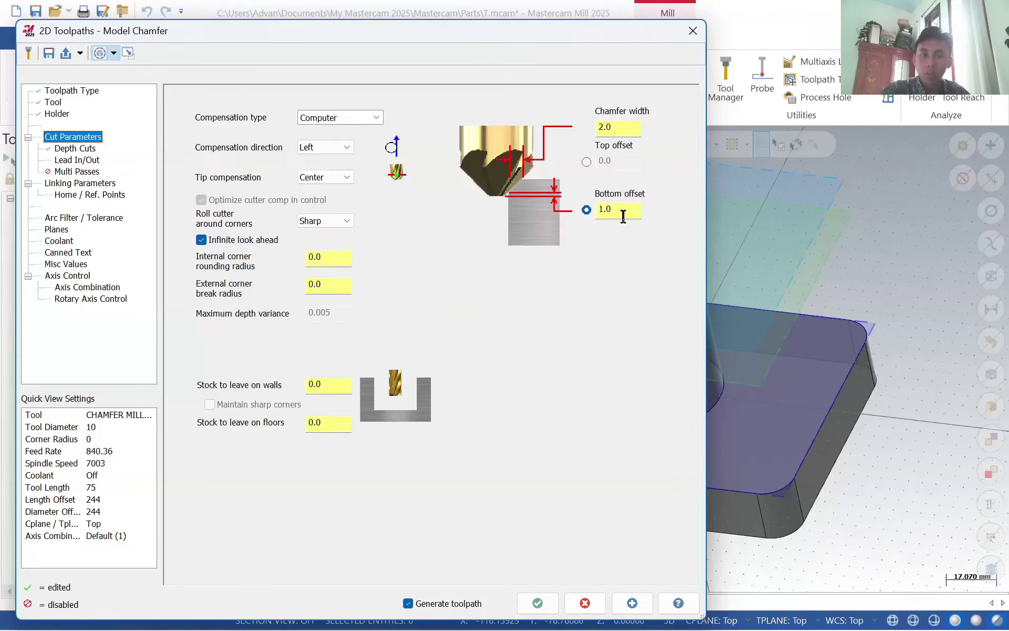
left_click_drag(628, 213, 452, 209)
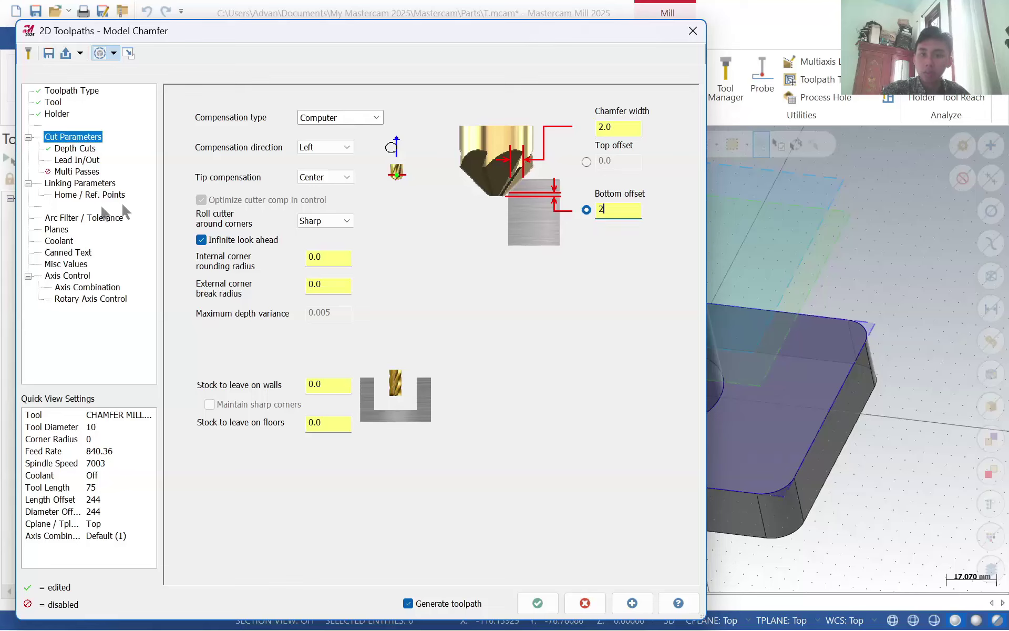
left_click(76, 149)
- Enable multi passes with a rough spacing of 1.0 and 2 finish passes, and generate the toolpath
left_click(77, 171)
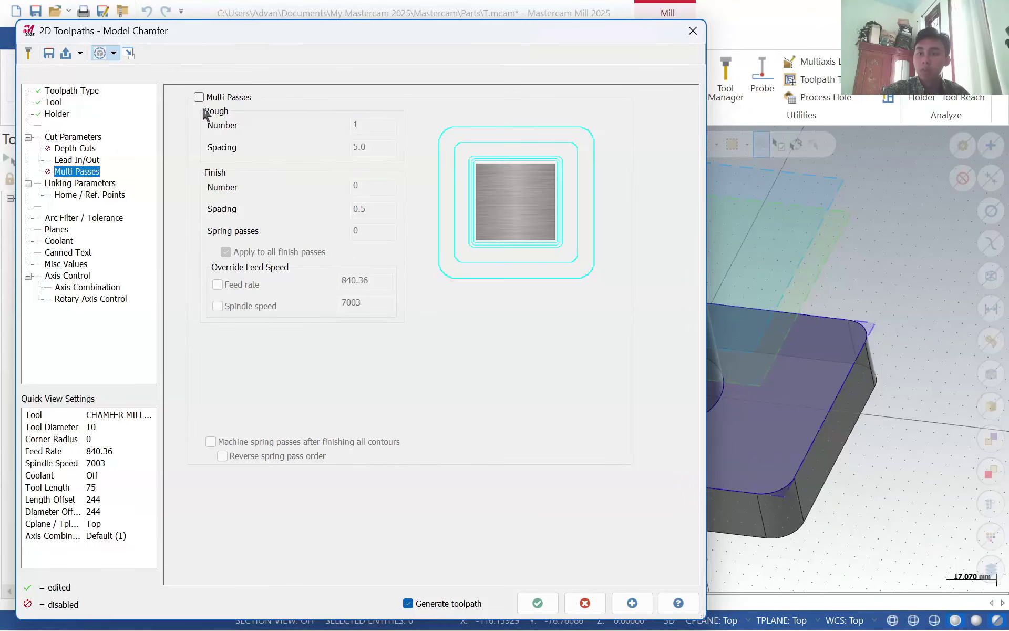
left_click(199, 97)
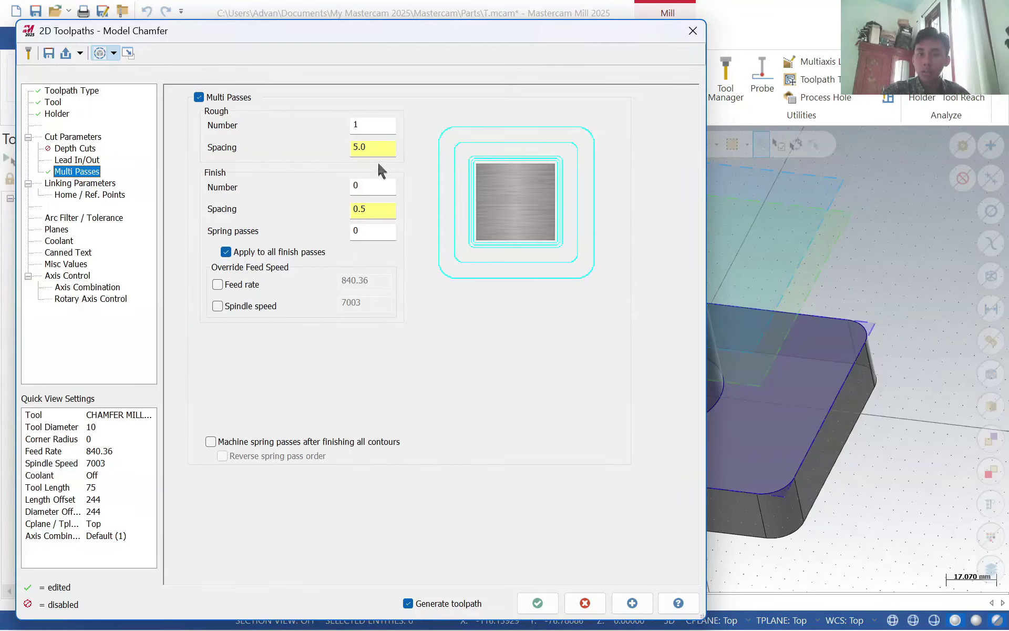
double_click(375, 194)
type("2")
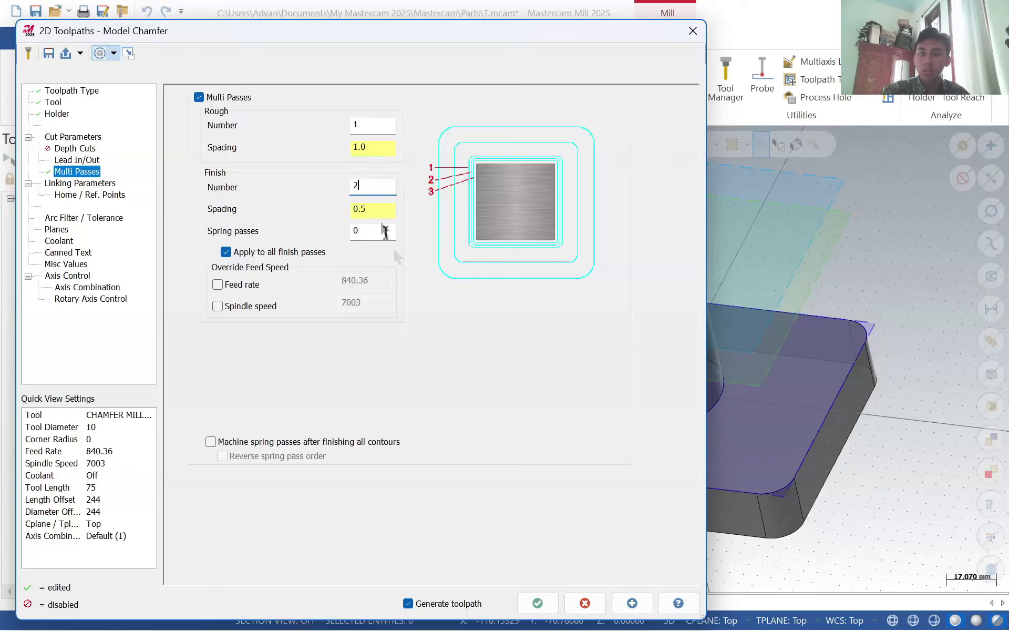
left_click(84, 184)
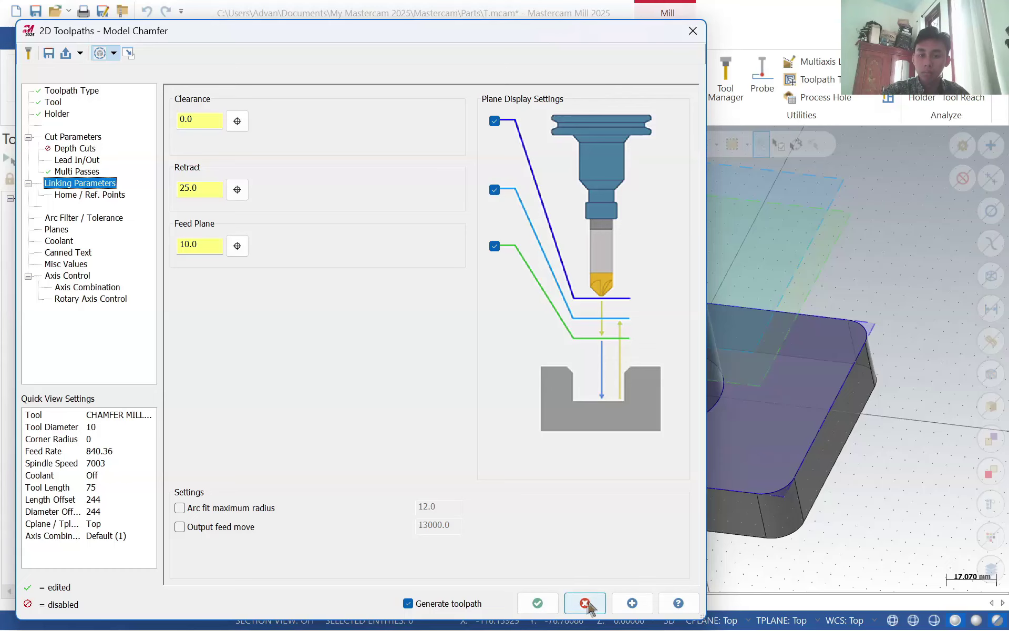
left_click(546, 606)
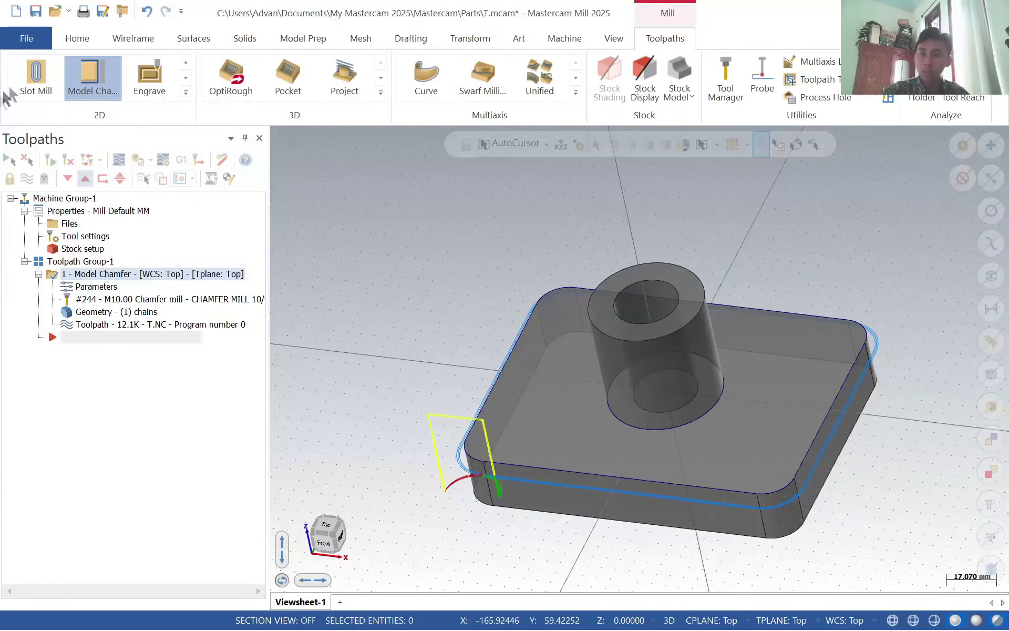
- Start a second Model Chamfer toolpath and chain the outer top edge of the cylindrical boss
left_click(92, 78)
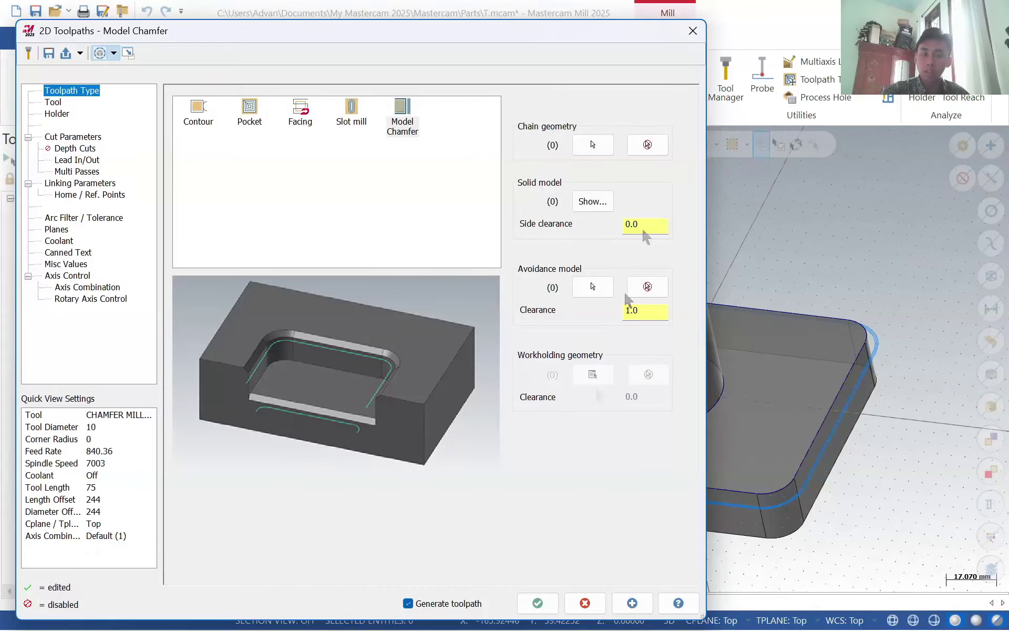
left_click(593, 144)
left_click(673, 333)
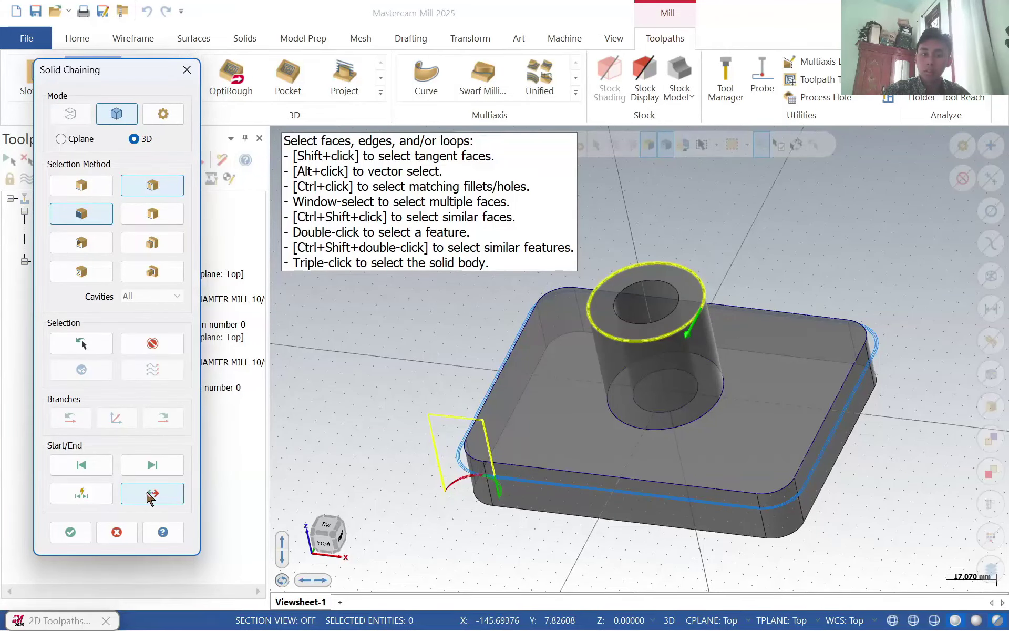
left_click(70, 532)
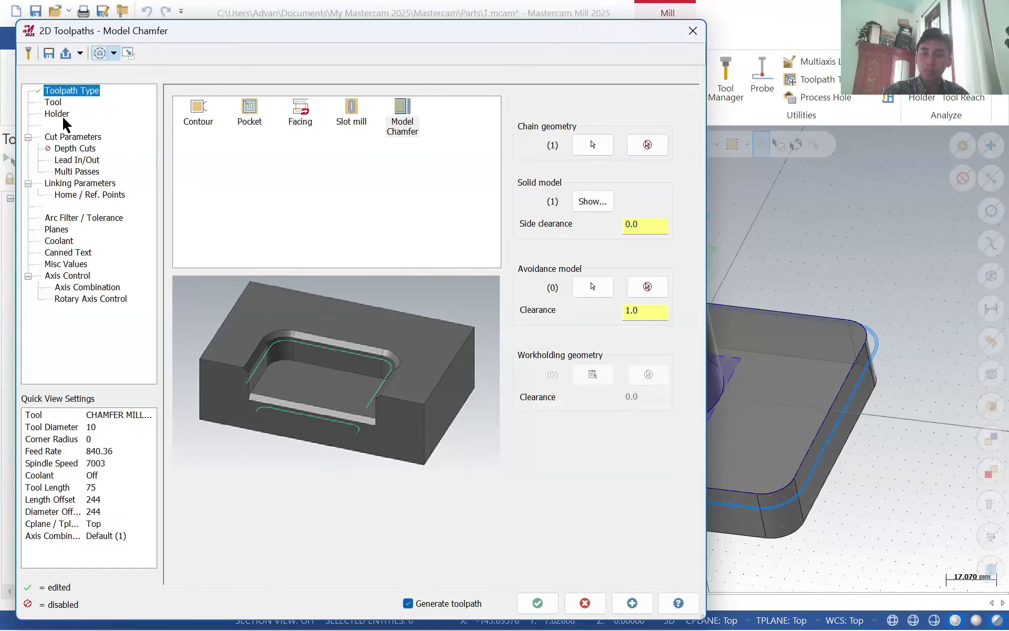
left_click(593, 145)
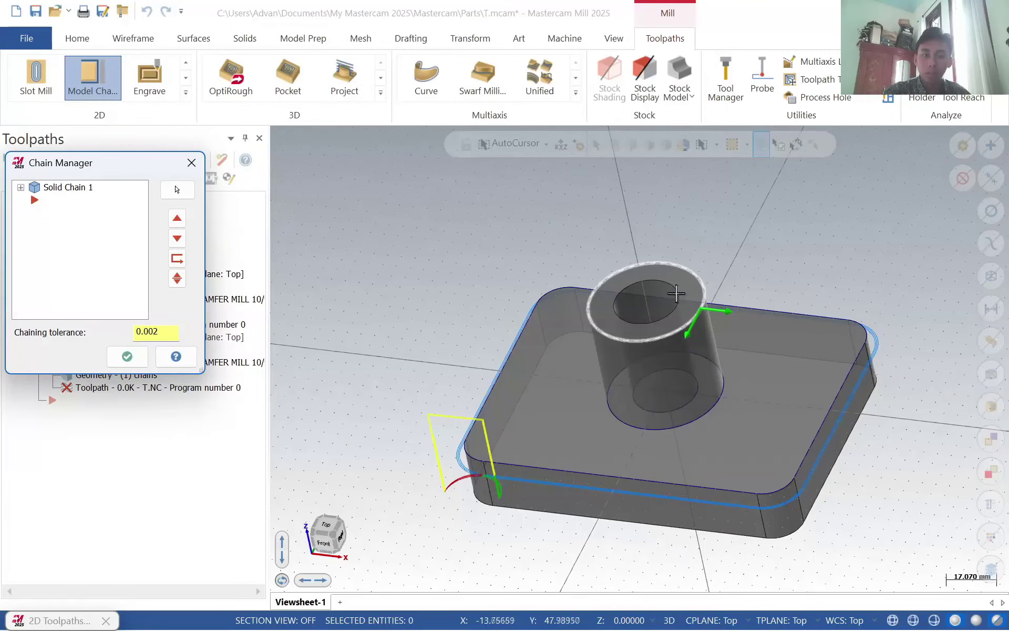
left_click(191, 163)
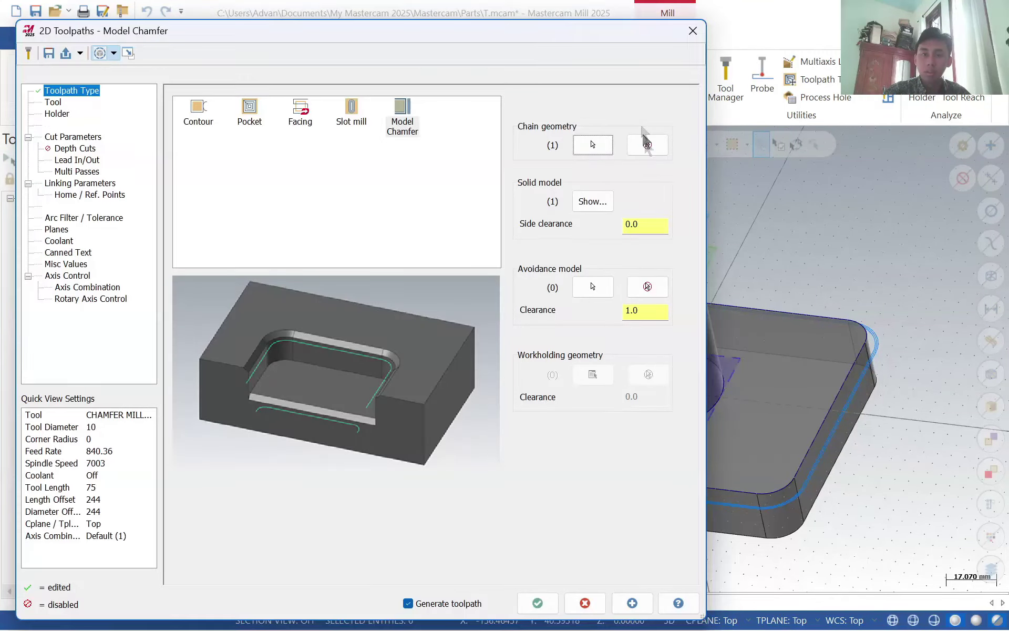
- Replace the chain with the top edge of the boss's hole and generate the second chamfer toolpath
left_click(593, 145)
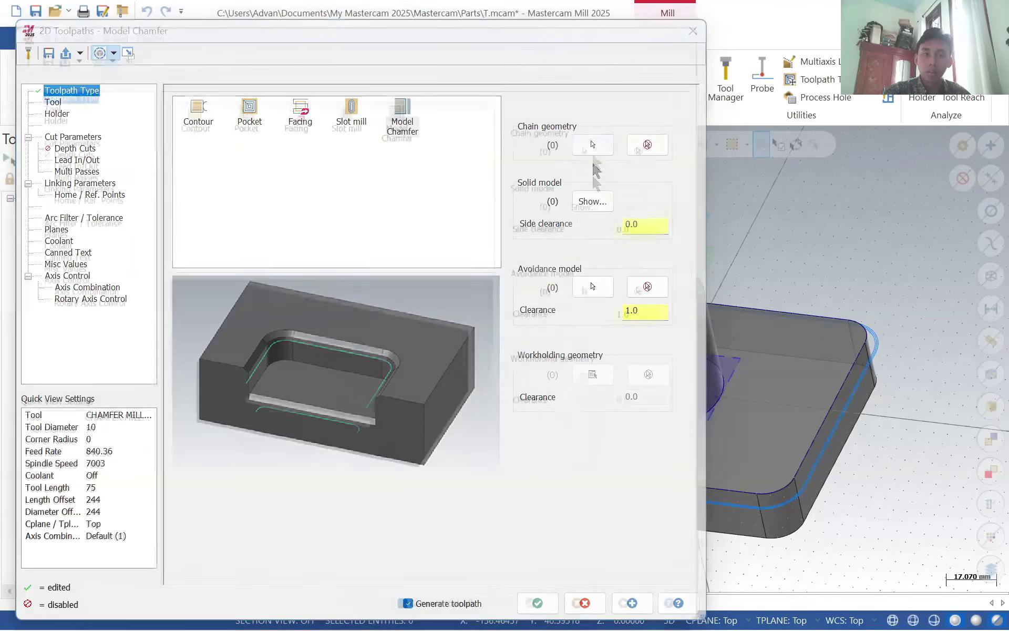
left_click(675, 290)
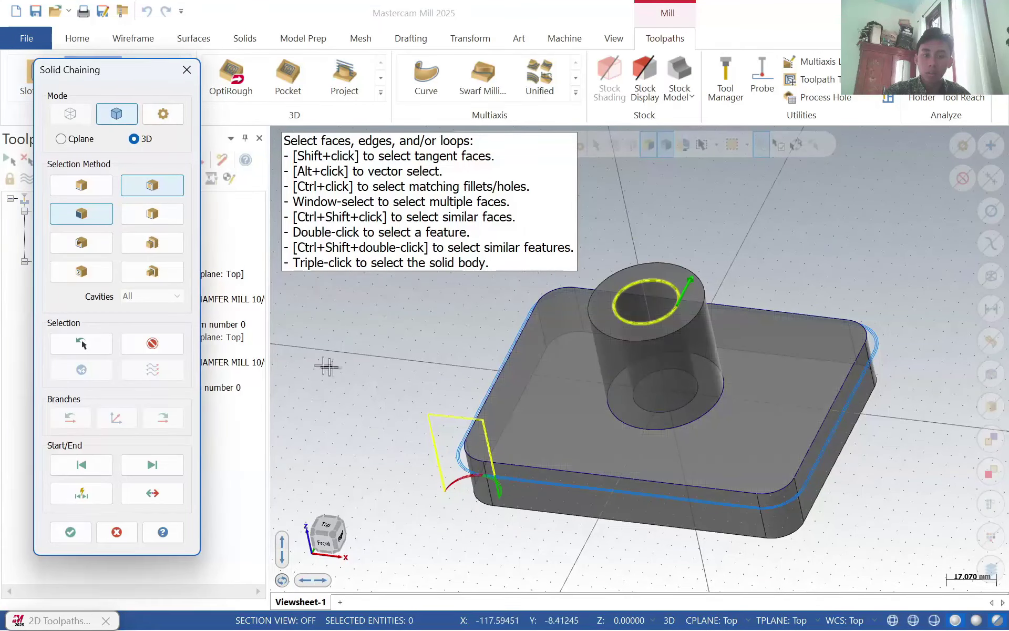
left_click(72, 533)
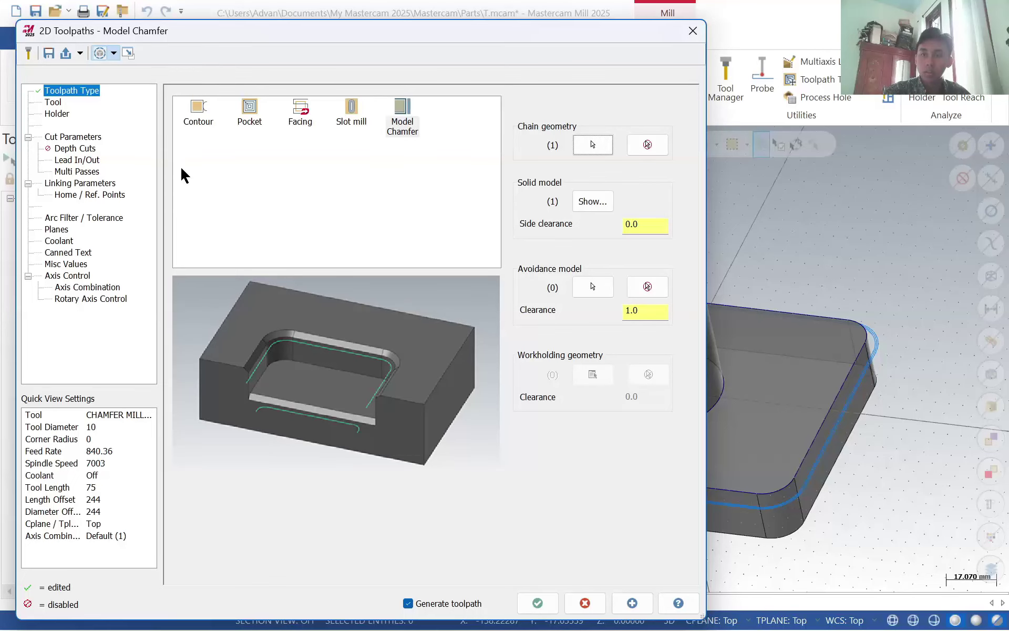
left_click(537, 602)
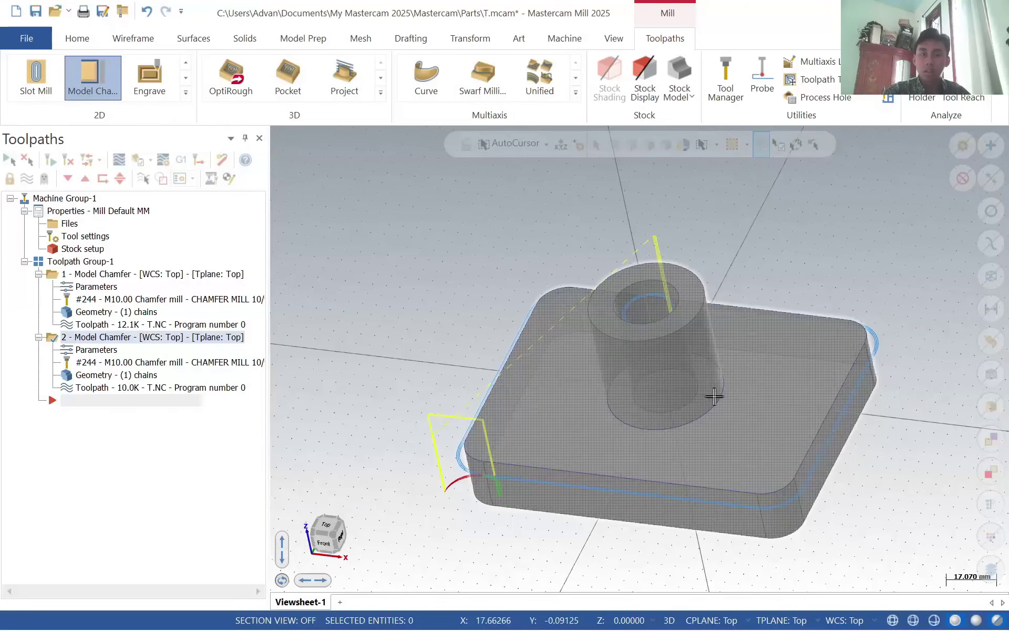
- Generate a third Model Chamfer toolpath from one solid chain on the part and open its verification
left_click(90, 84)
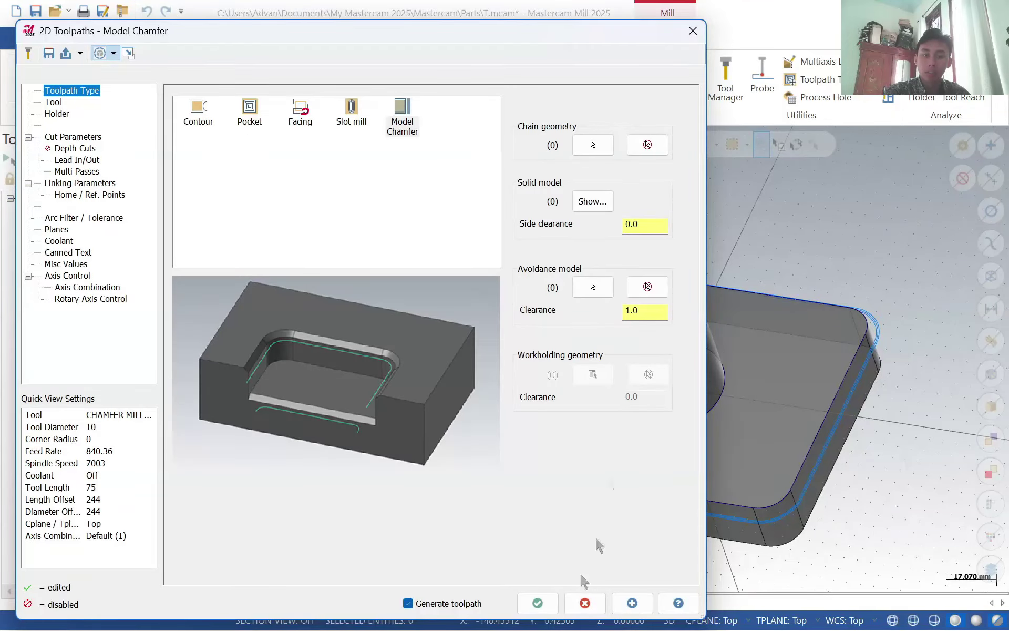
left_click(592, 144)
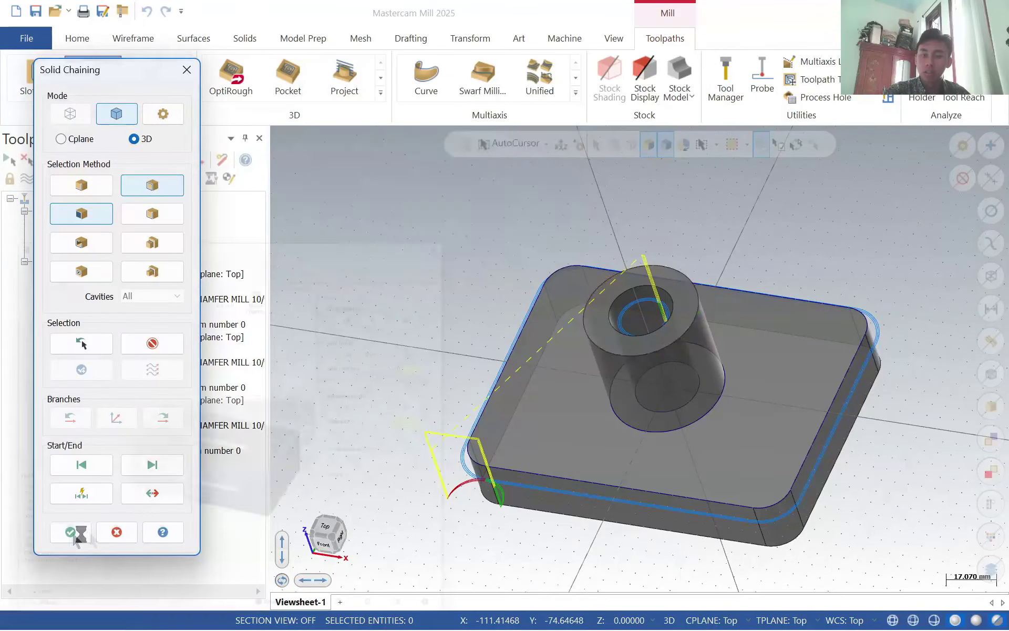
left_click(70, 532)
left_click(534, 604)
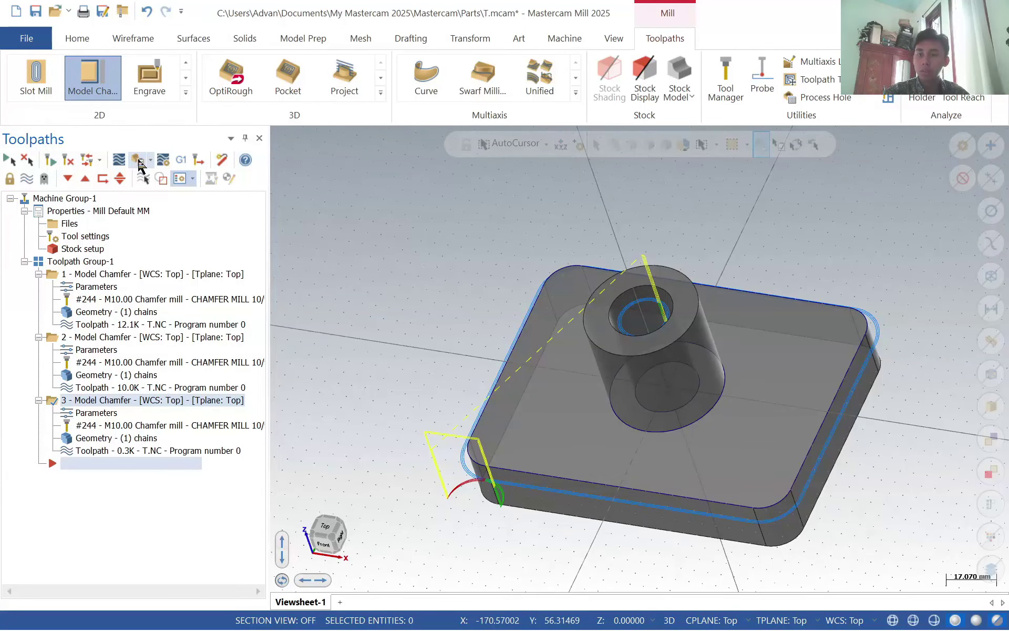
left_click(140, 166)
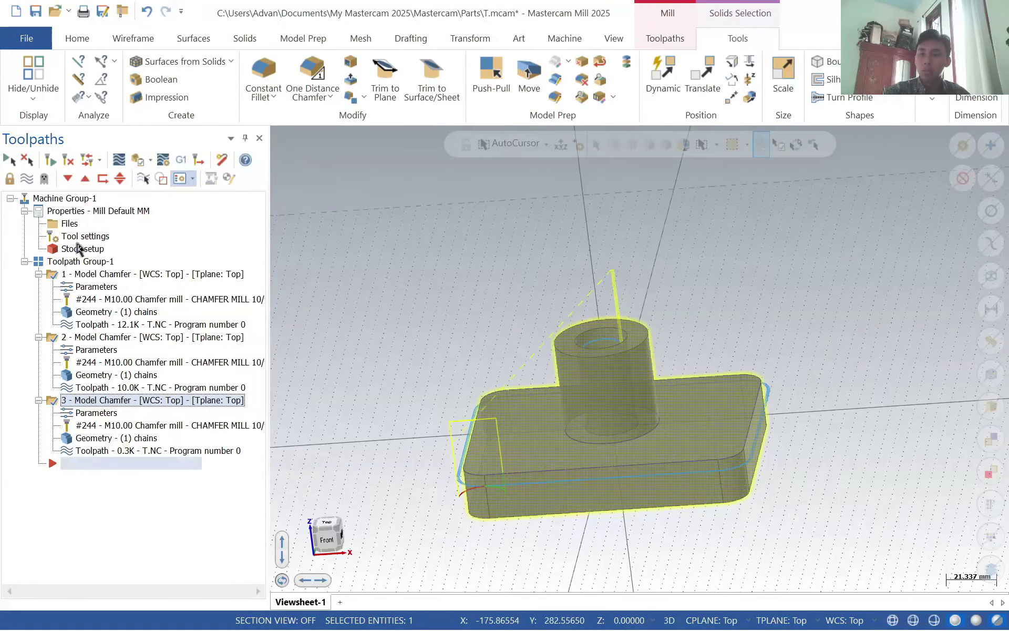
- Assign the part solid as the stock in the stock setup and accept it
left_click(84, 248)
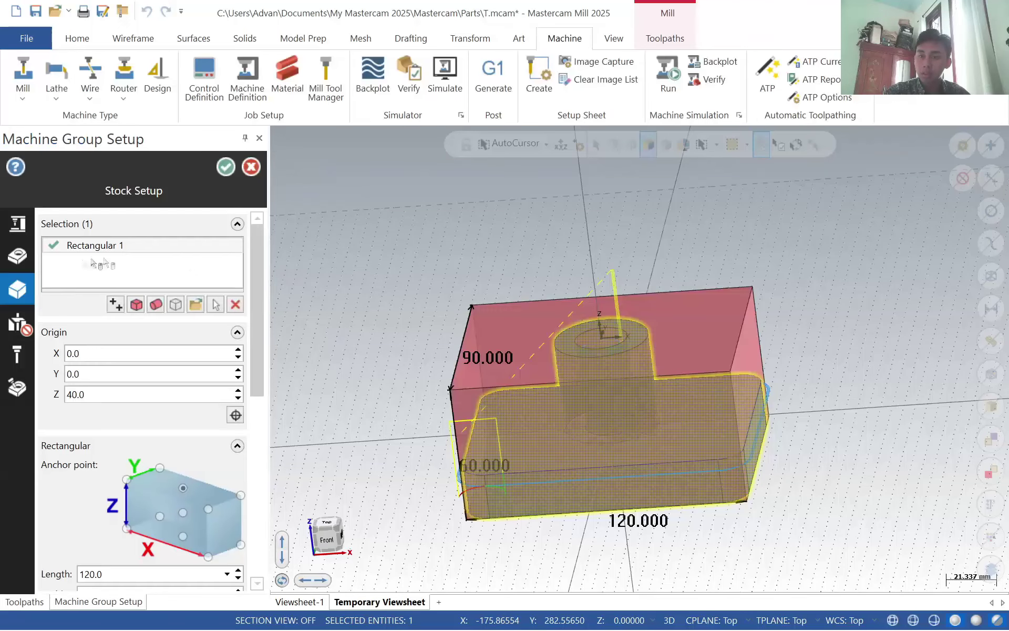
left_click(216, 305)
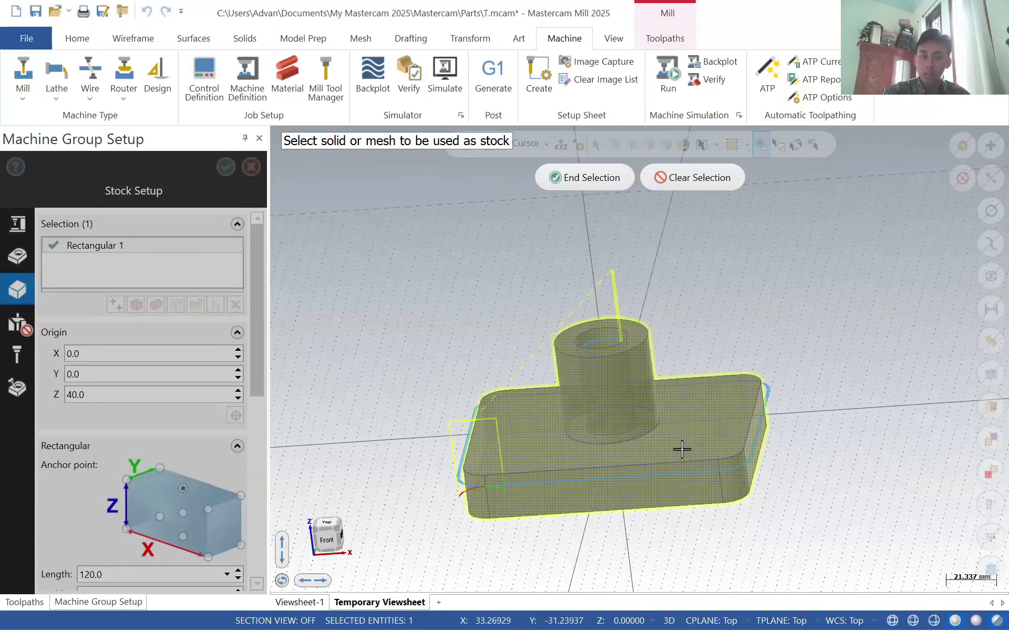
left_click(595, 179)
left_click(226, 166)
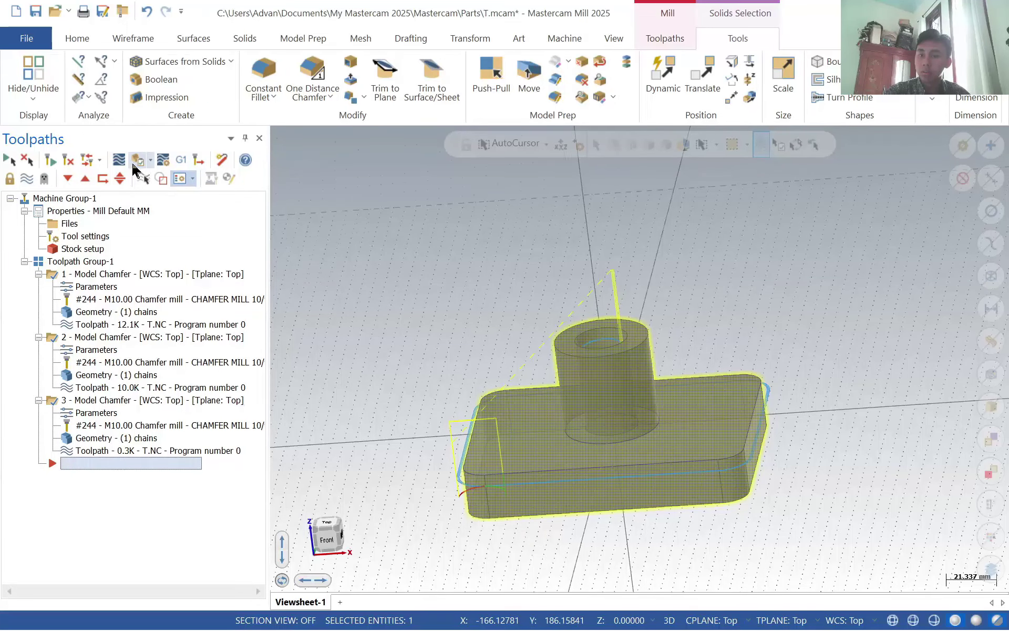
- Play the solid verification of the third chamfer toolpath and of all three chamfer toolpaths together, and close the simulator
left_click(134, 164)
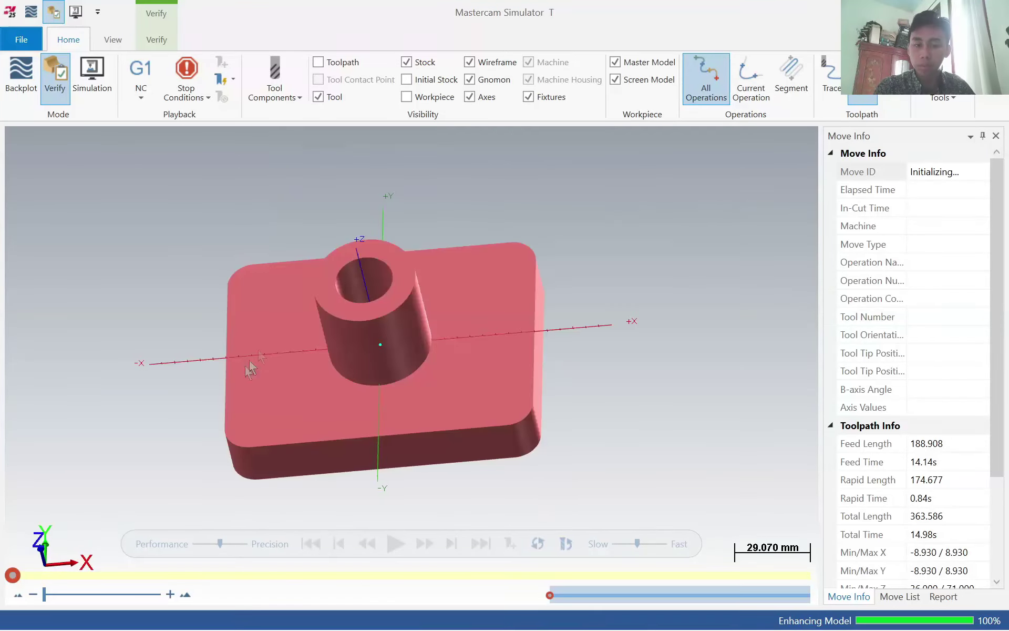
left_click(395, 543)
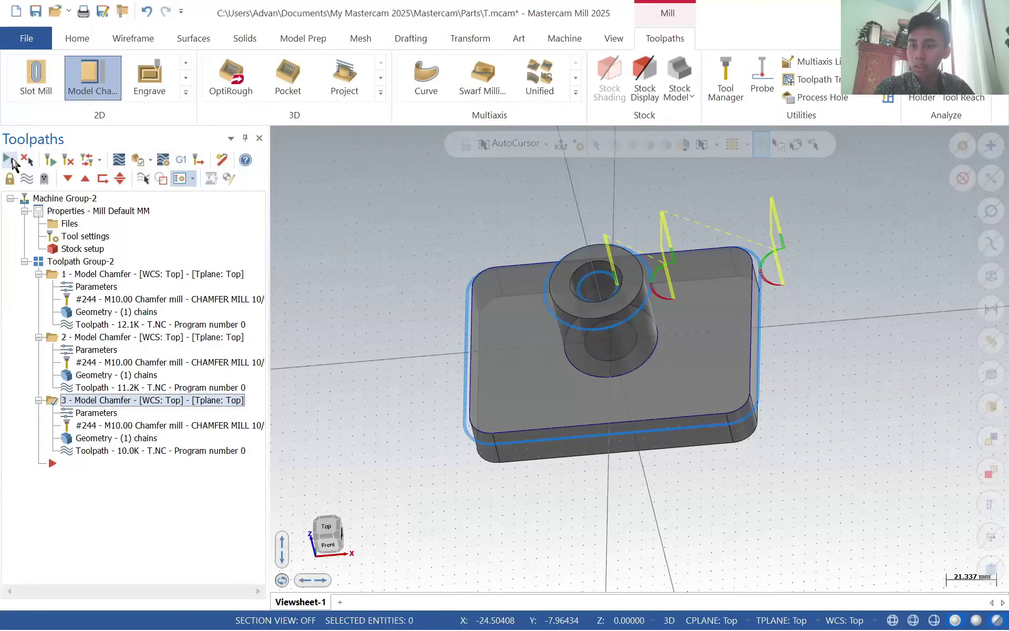
left_click(10, 159)
left_click(138, 160)
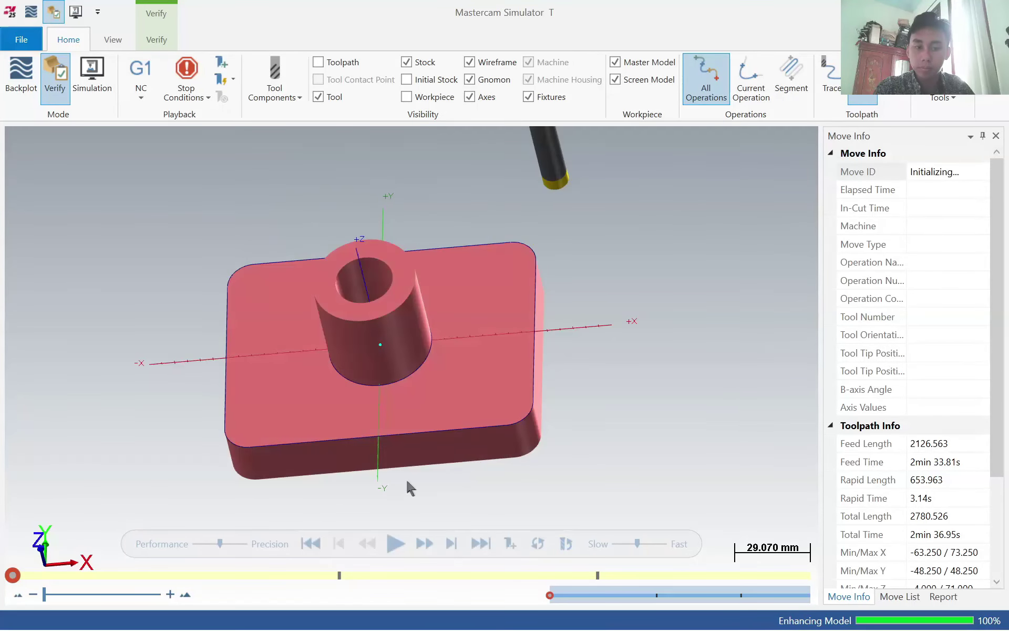
left_click(396, 543)
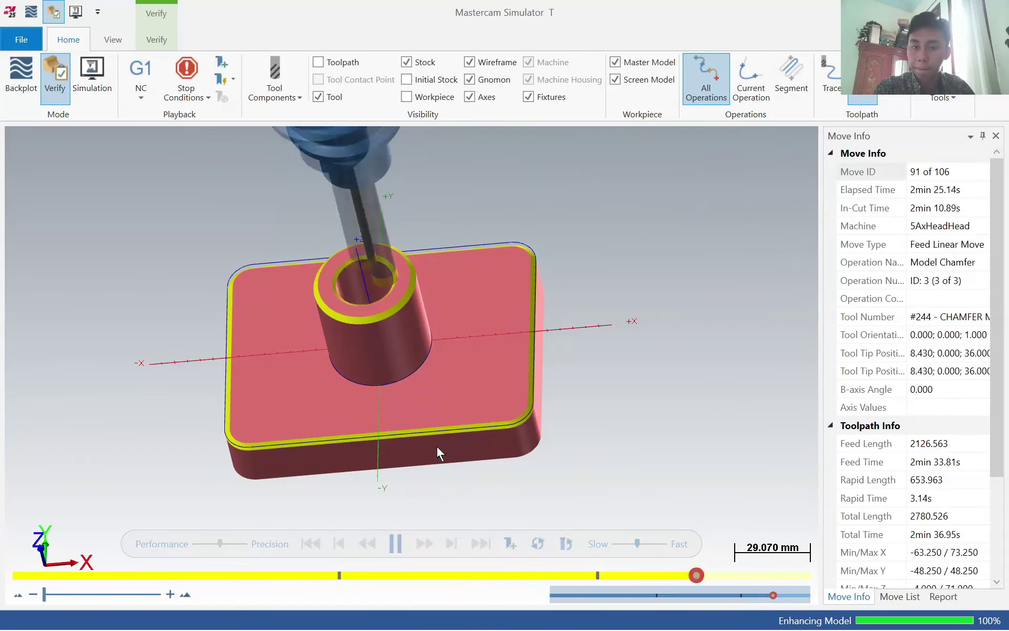
middle_click_drag(436, 444, 578, 274)
left_click(995, 12)
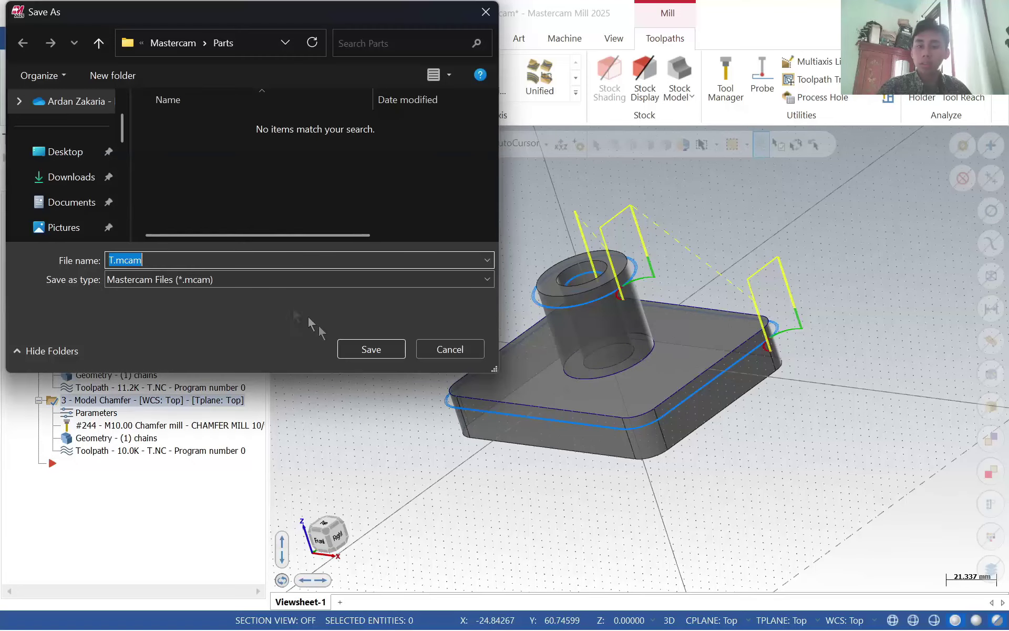
- Save the part as chamfer.mcam in the CAM > TUGAS 8 folder under Documents
left_click(71, 177)
left_click(71, 202)
double_click(198, 203)
key("alt+Left")
double_click(199, 216)
double_click(213, 148)
double_click(213, 197)
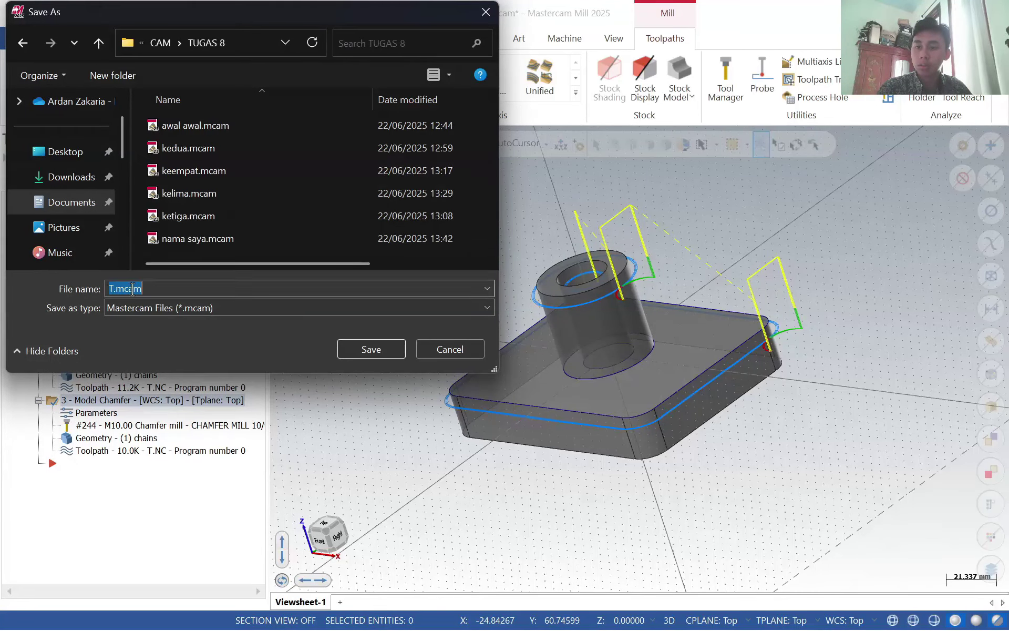
type("chamf")
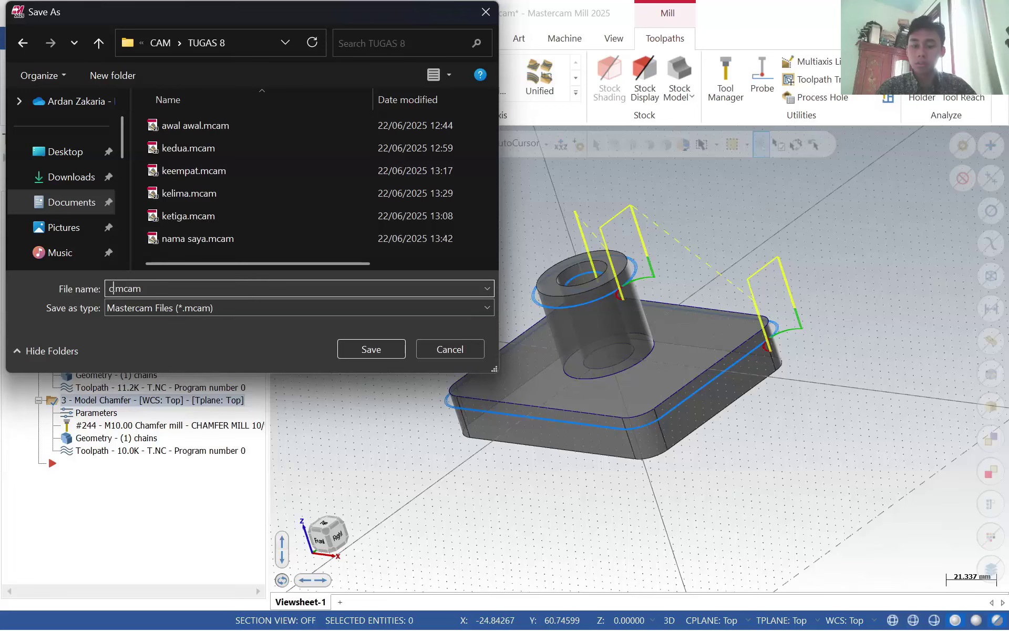
key("Return")
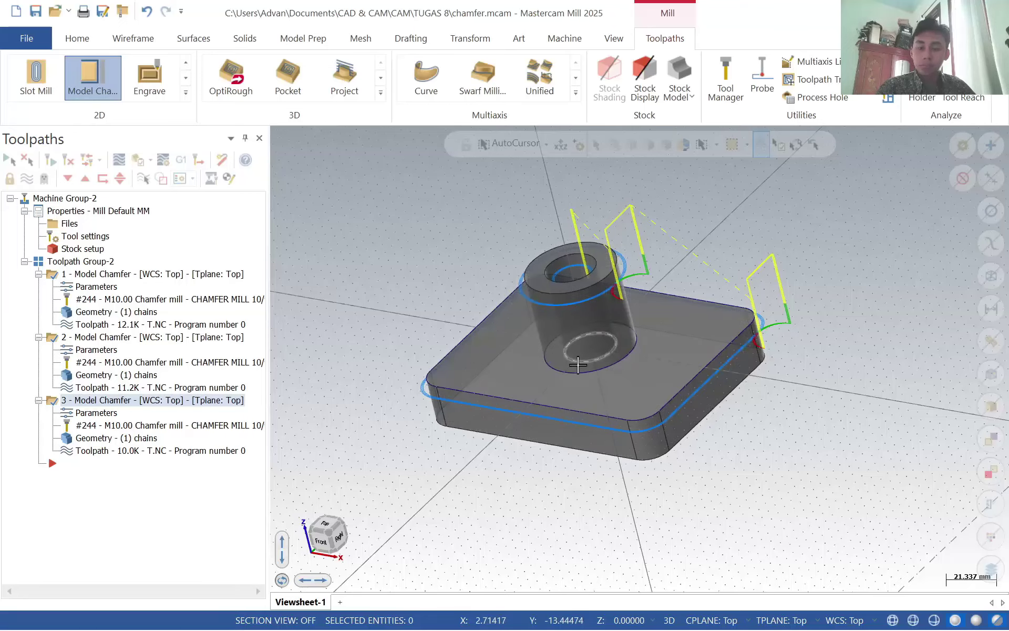
- Start a new part file and look at the reference video in the browser before returning to Mastercam
key("ctrl+n")
key("alt+Tab")
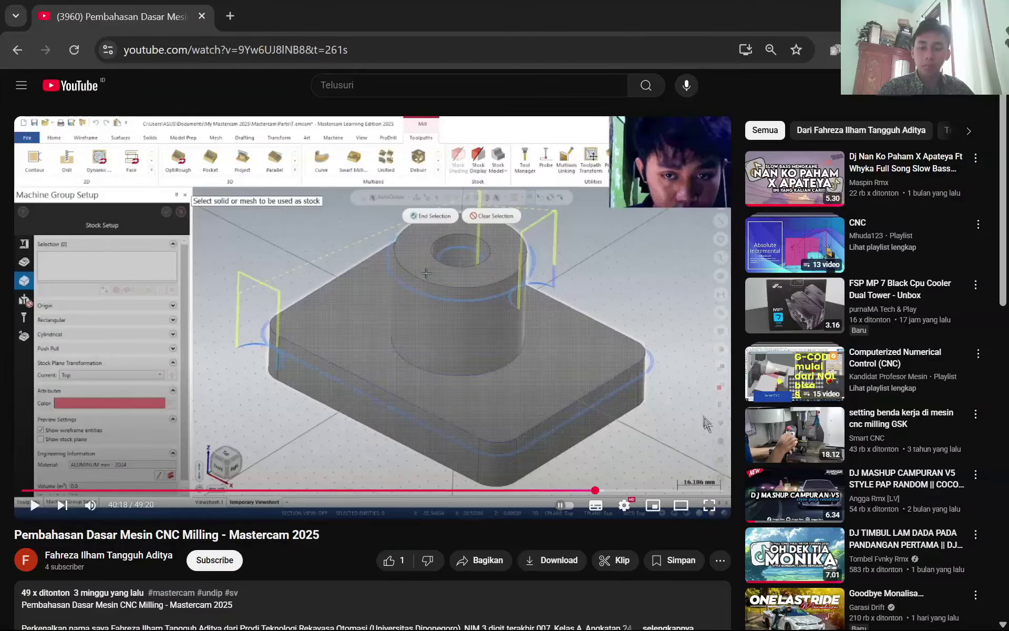
key("alt+Tab")
key("Tab")
key("alt+Tab")
key("Tab")
key("Tab")
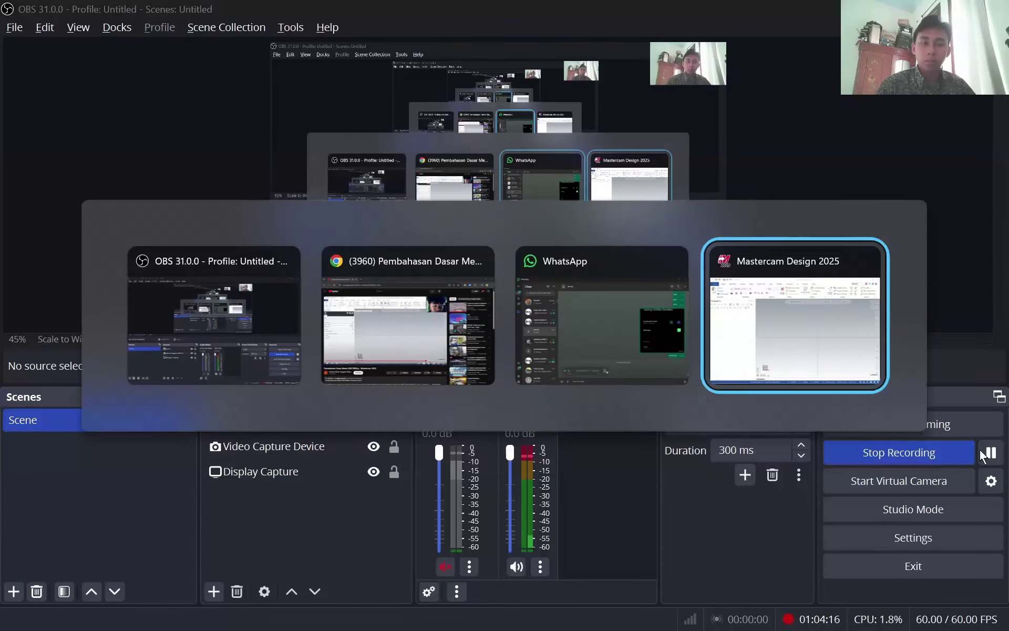
- Draw a 140 × 110 mm rectangle anchored by its center on the origin
left_click(132, 38)
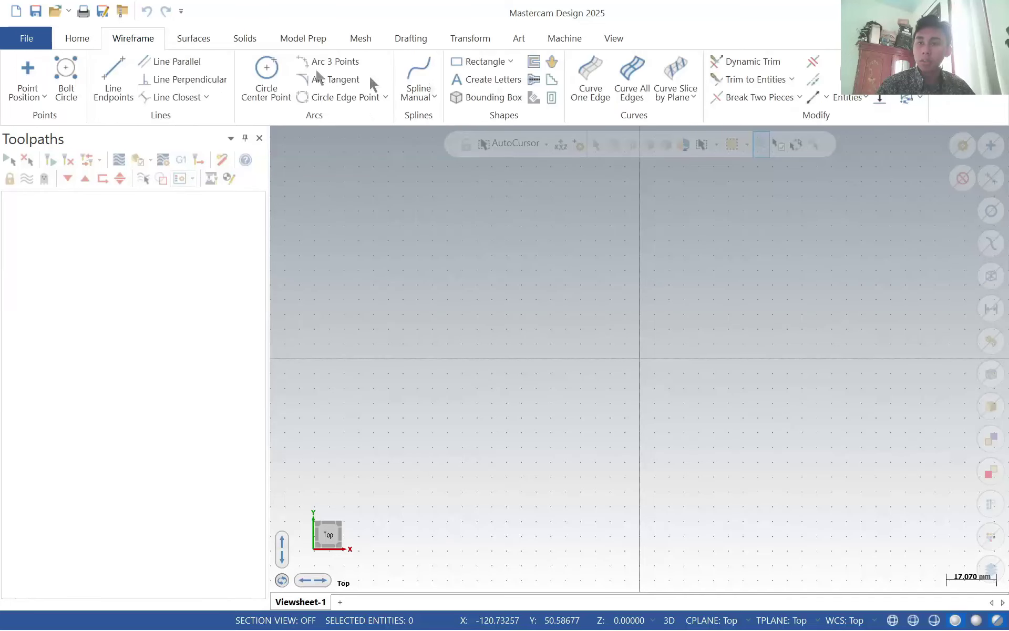
left_click(482, 62)
left_click(639, 358)
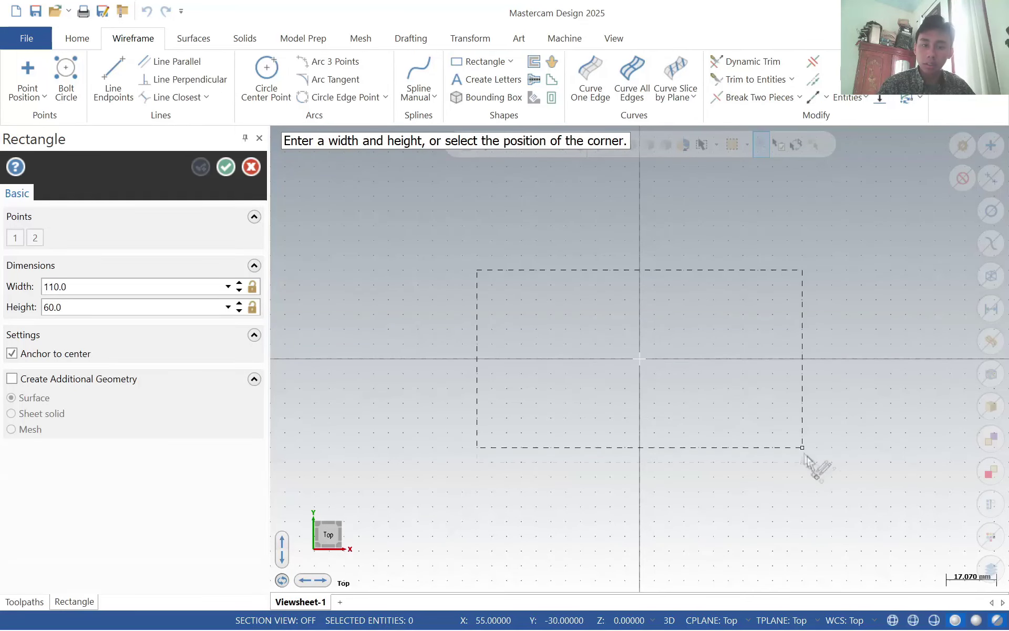
key("alt+Tab")
key("Tab")
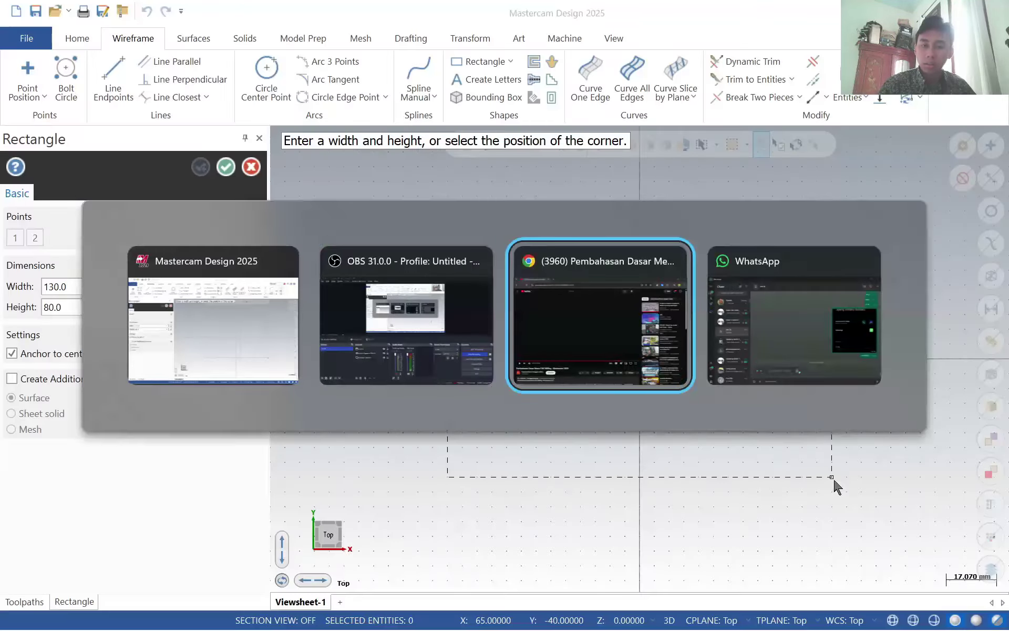
key("alt+Tab")
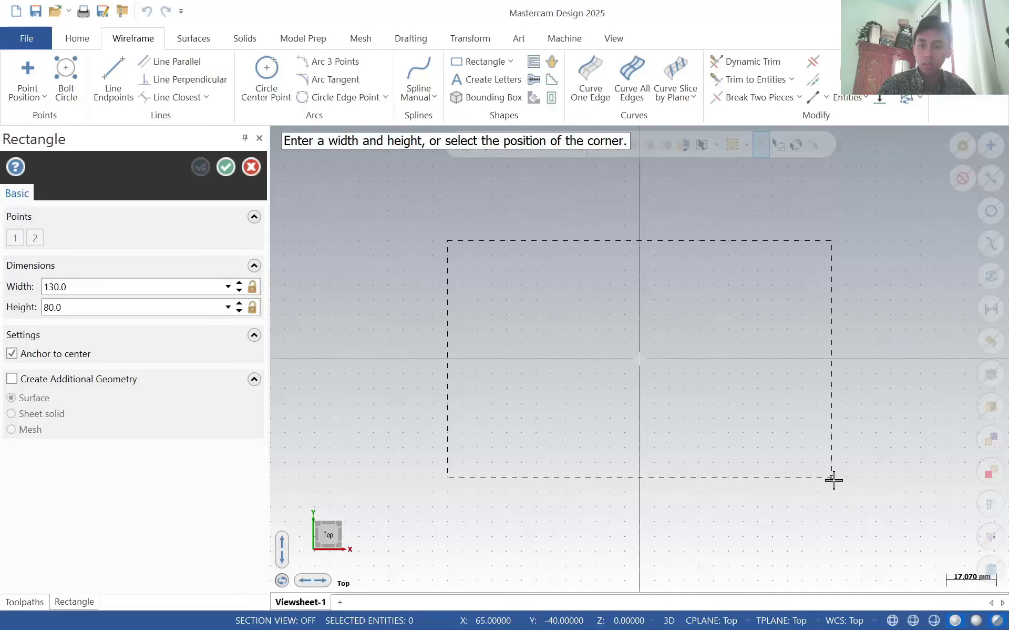
double_click(135, 286)
type("140")
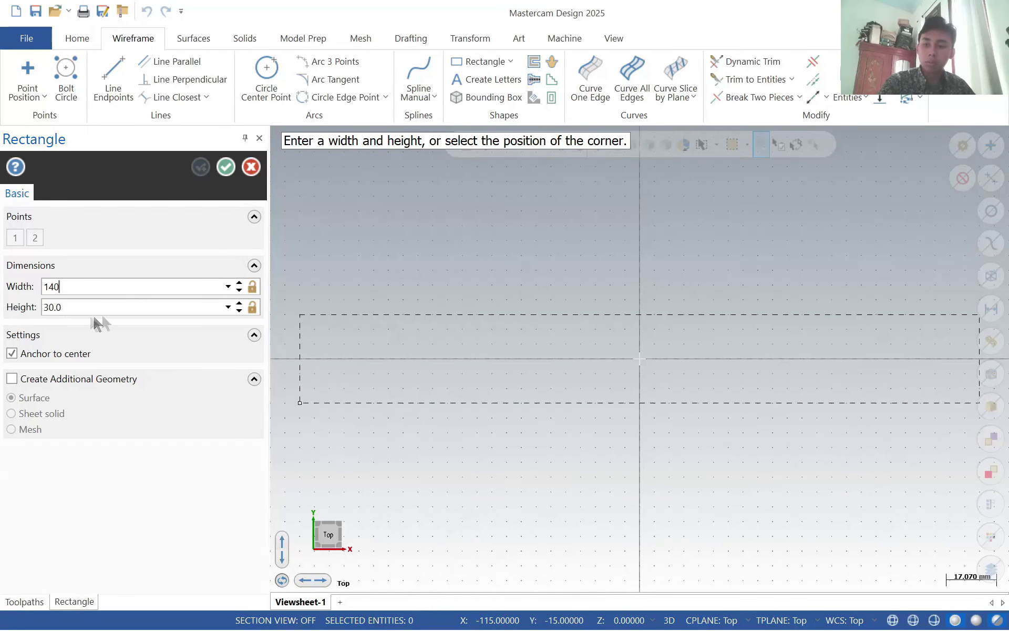
key("Tab")
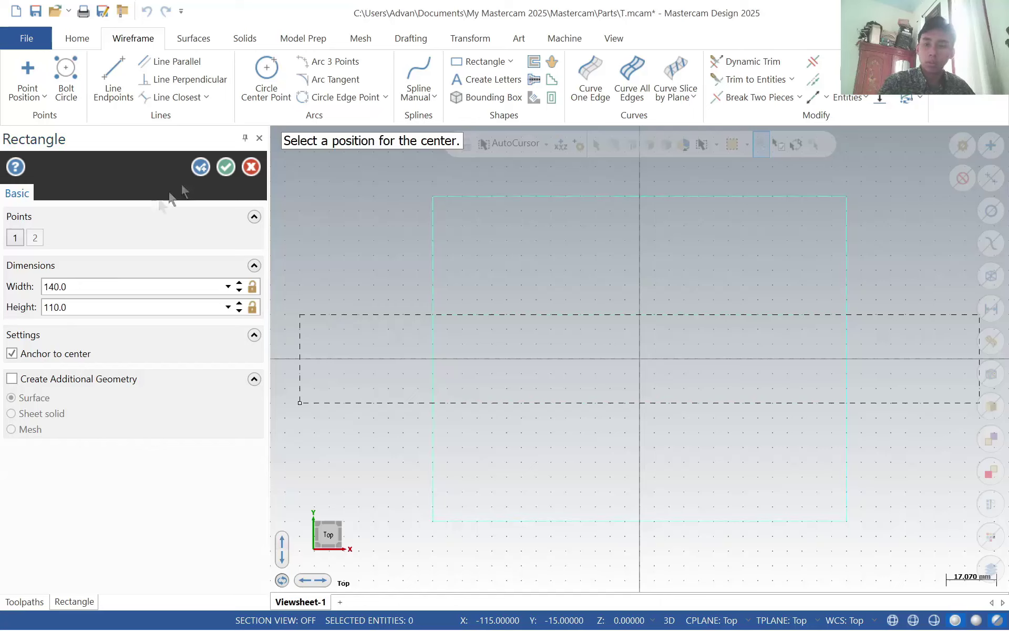
left_click(226, 166)
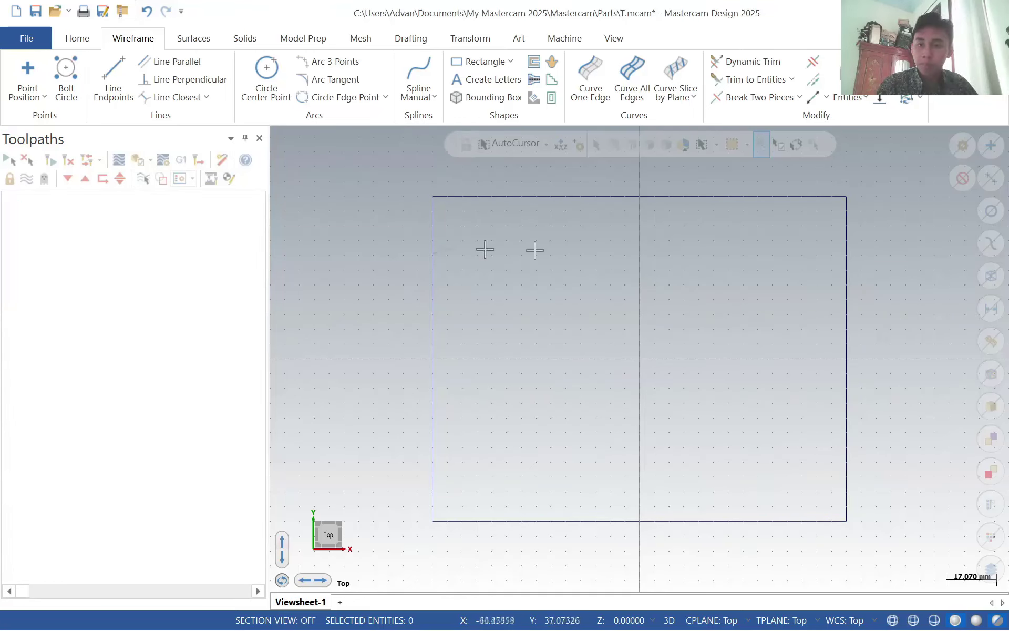
- Draw a closed multi-line profile 90 mm wide and 30 mm high above the X axis, with a centered 50 × 10 mm notch in its upper edge
left_click(113, 79)
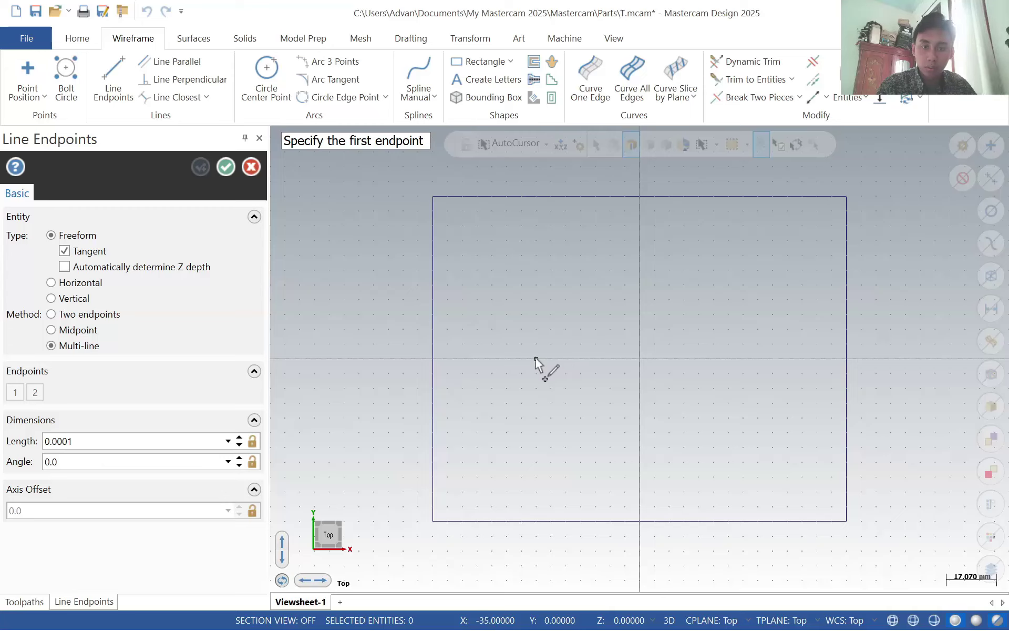
left_click(507, 358)
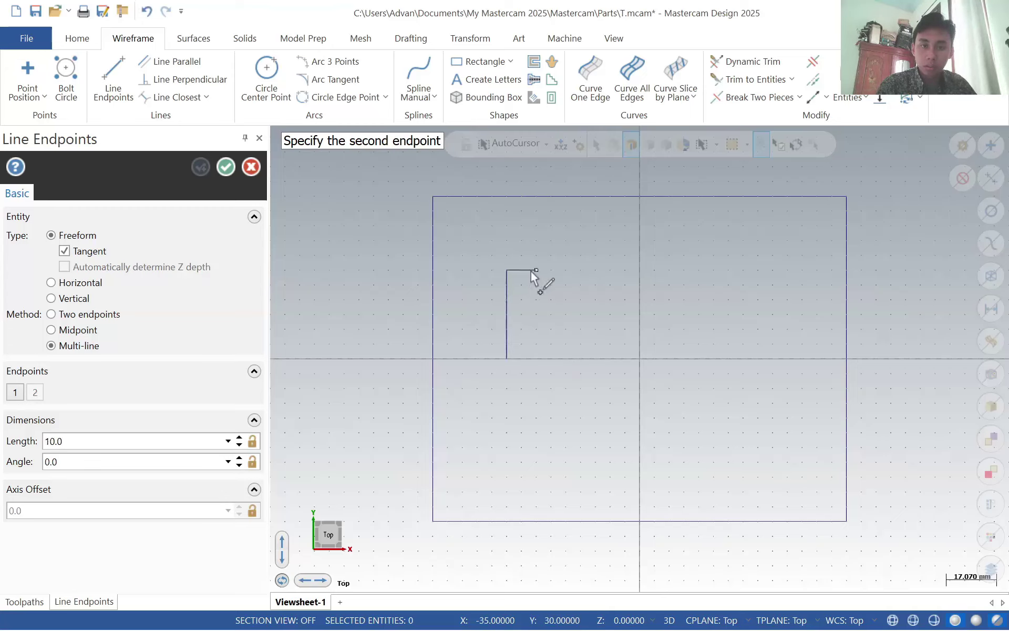
left_click(570, 275)
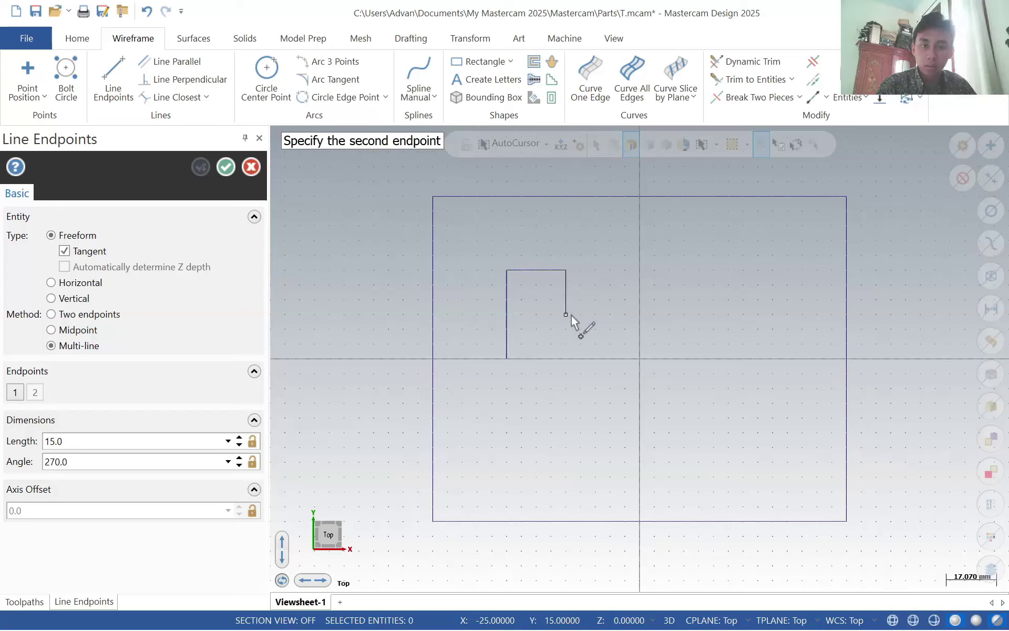
left_click(713, 300)
left_click(714, 270)
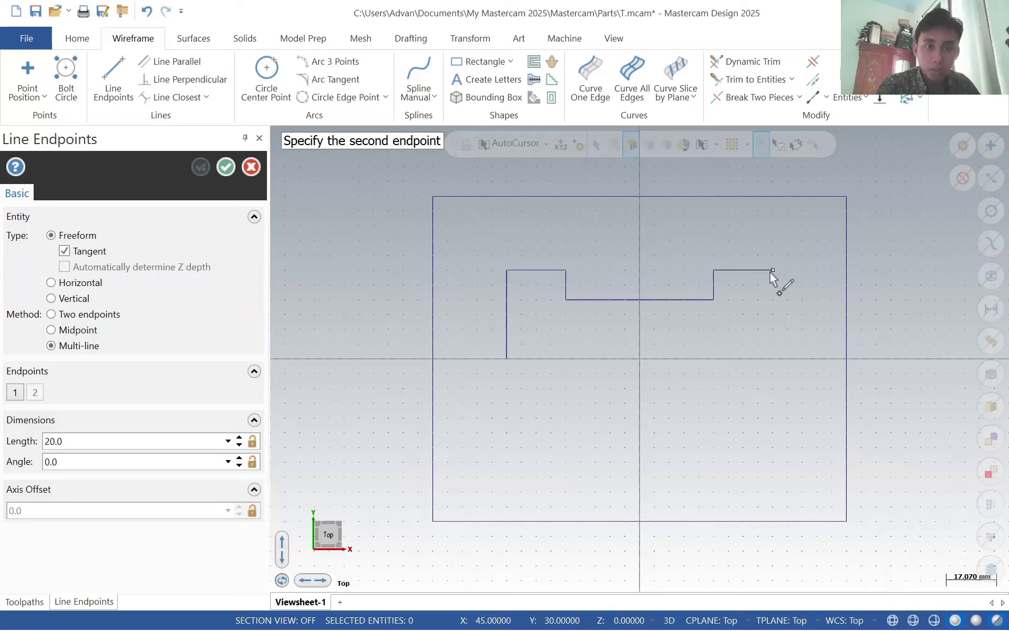
left_click(771, 271)
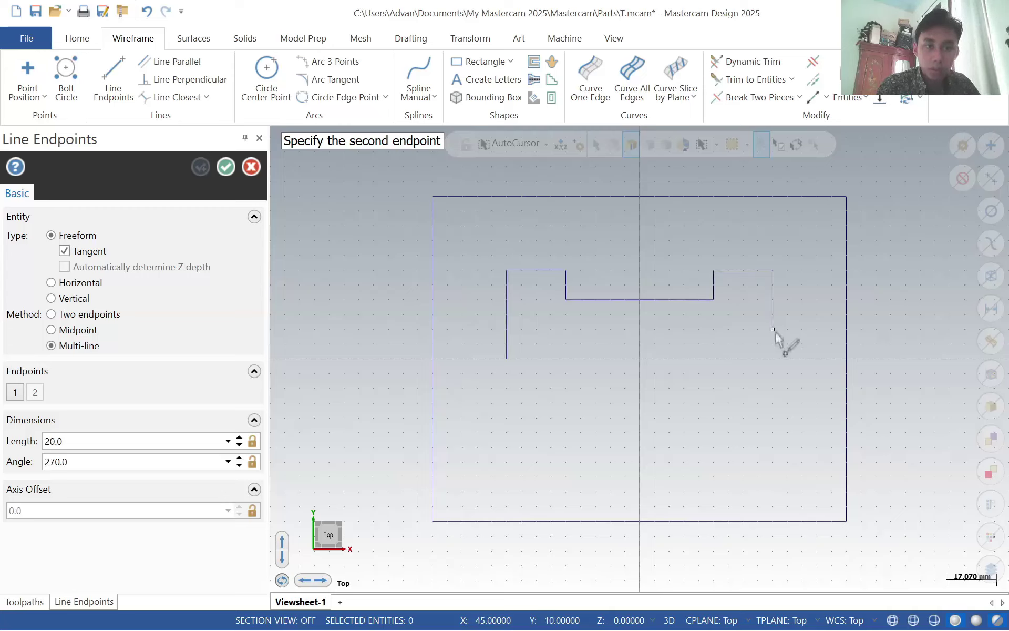
left_click(777, 355)
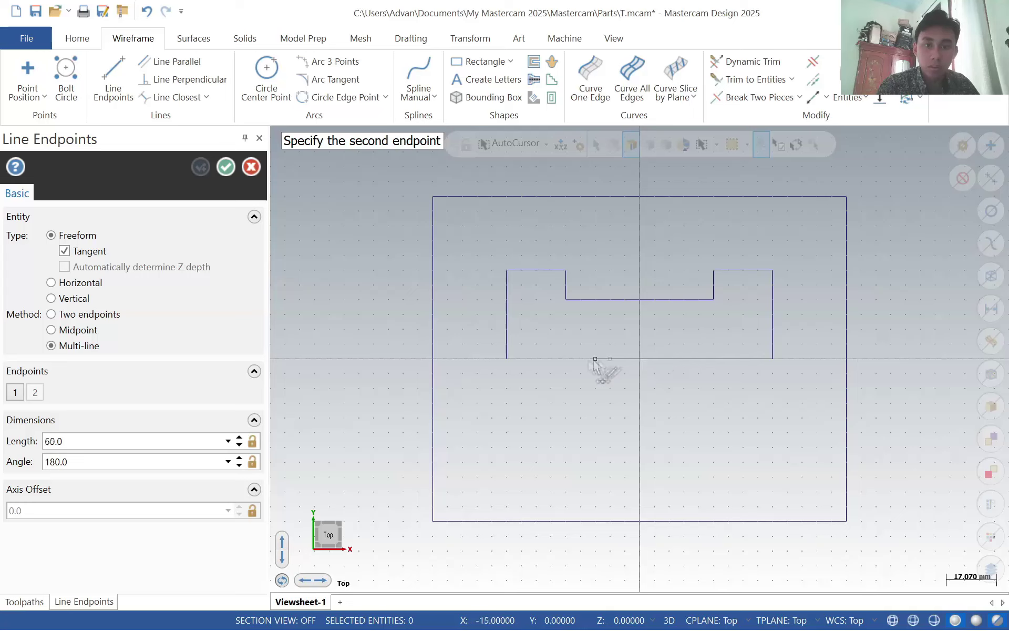
left_click(506, 359)
- Fillet all eight corners of the notched inner profile with a 3 mm radius
left_click(850, 79)
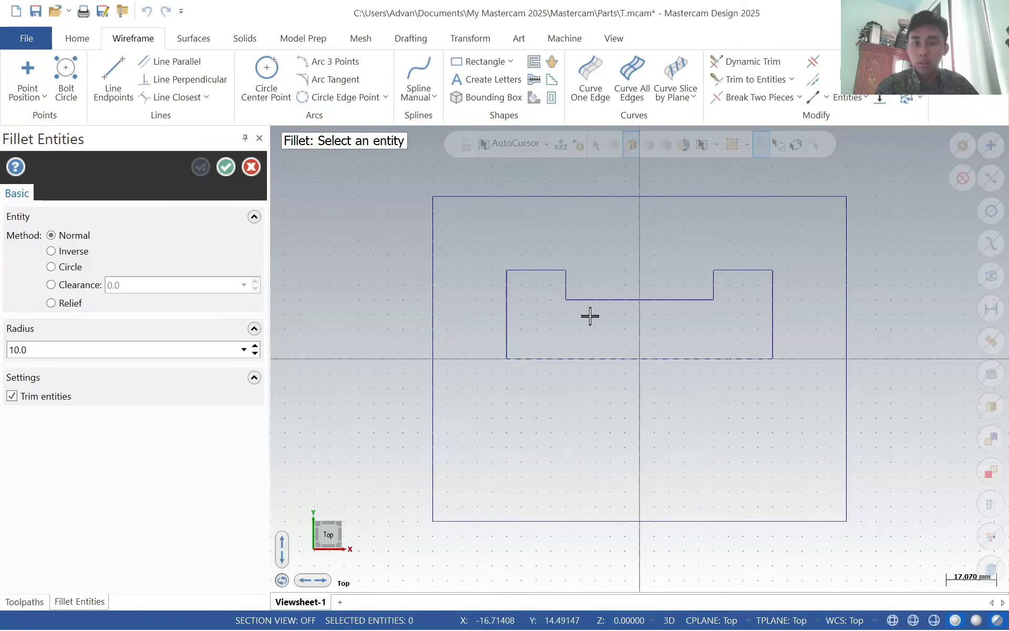
double_click(115, 349)
type("3.0")
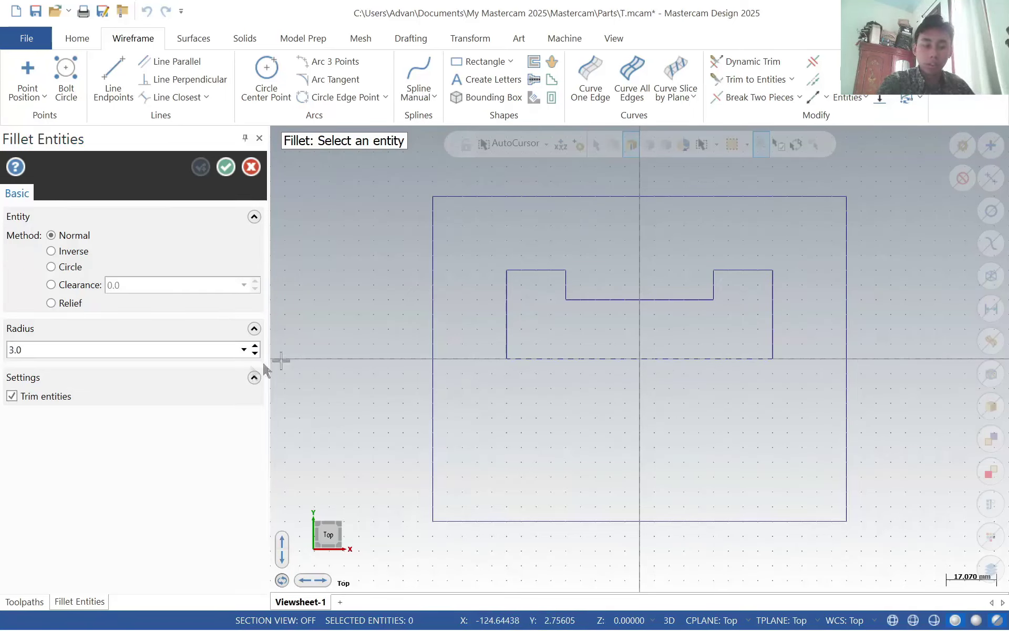
left_click(514, 292)
left_click(515, 273)
left_click(555, 272)
left_click(566, 281)
left_click(593, 296)
left_click(565, 293)
left_click(695, 299)
left_click(712, 285)
left_click(713, 279)
left_click(726, 270)
left_click(756, 270)
left_click(773, 342)
left_click(772, 346)
left_click(757, 357)
left_click(536, 358)
left_click(503, 345)
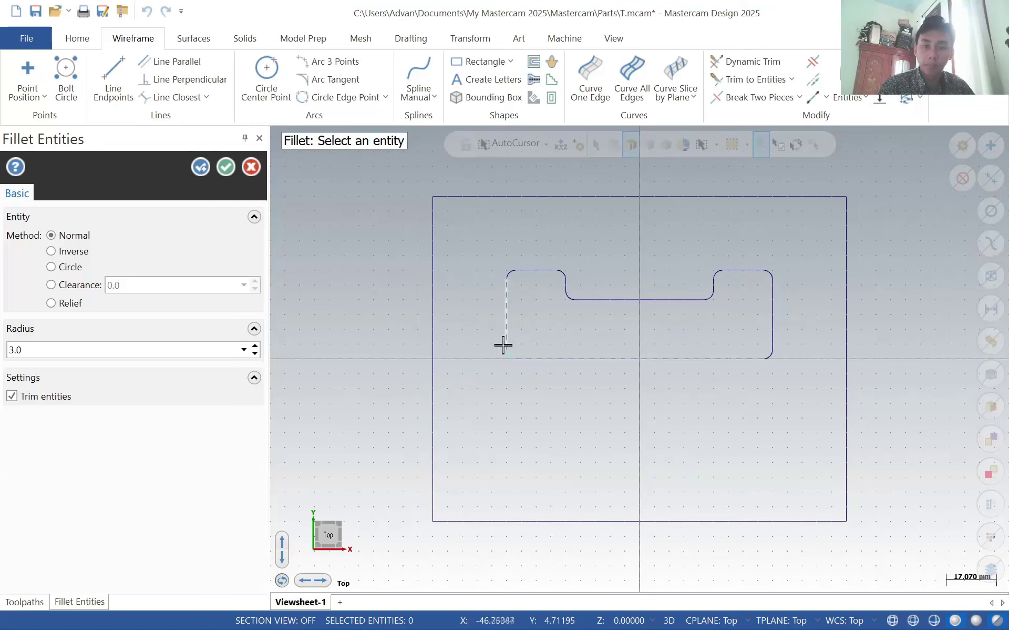
left_click(225, 167)
- Extrude the outer rectangle 40 mm downward as a new solid body
scroll(263, 40, "down", 1)
left_click(247, 42)
scroll(210, 59, "up", 1)
scroll(219, 58, "down", 1)
left_click(152, 76)
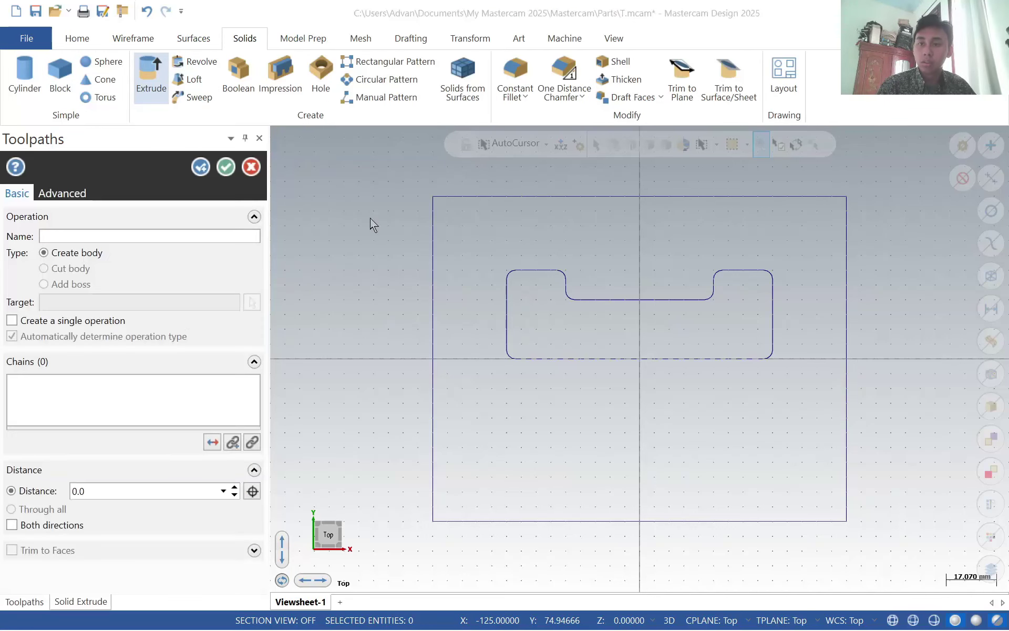
left_click(793, 521)
left_click(71, 558)
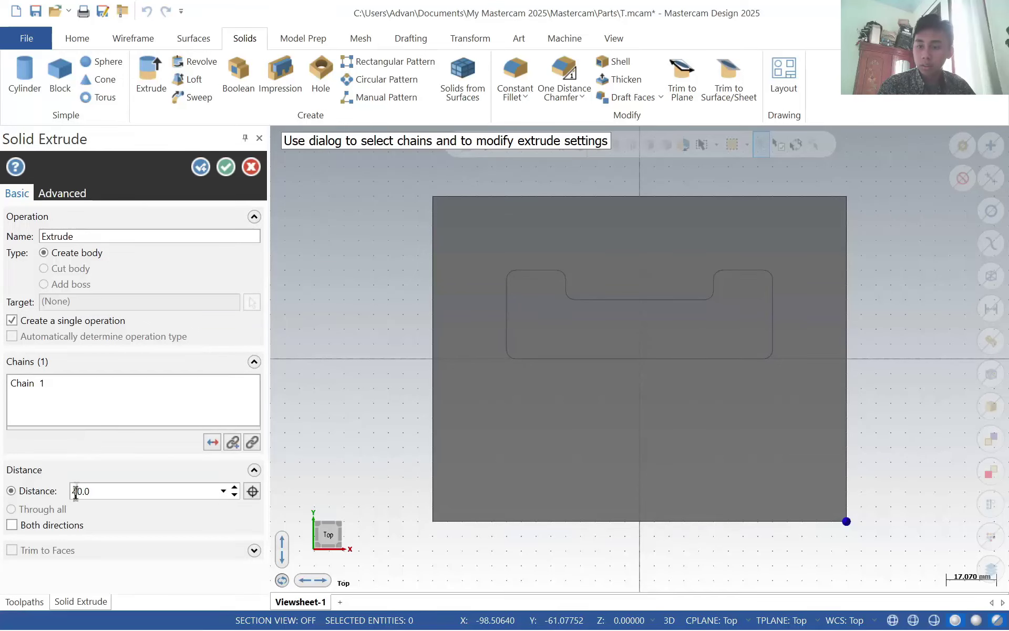
middle_click_drag(541, 451, 551, 345)
left_click(213, 442)
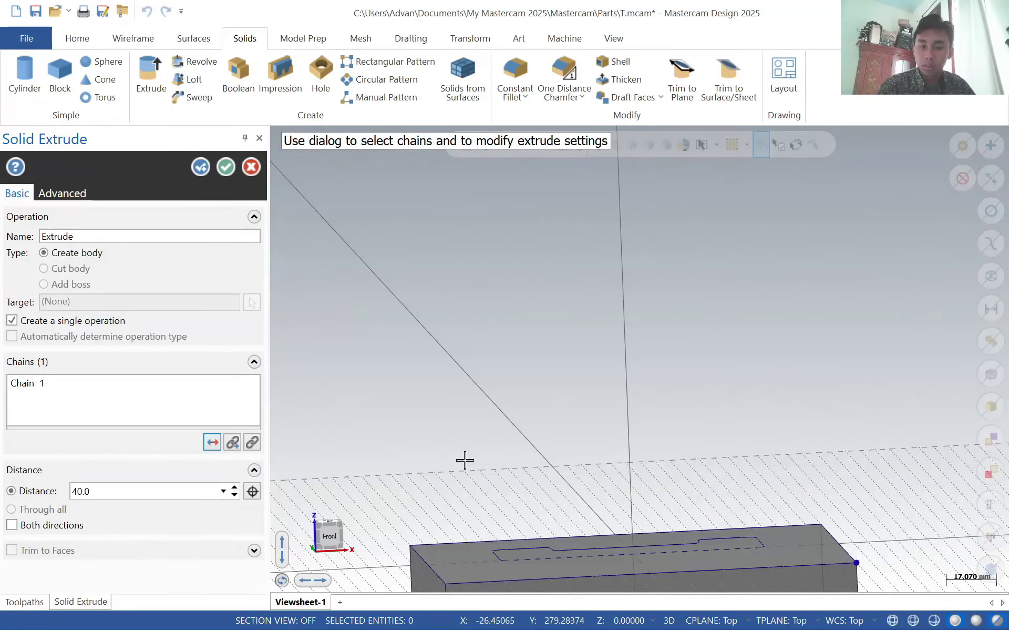
middle_click_drag(464, 460, 487, 465)
left_click(226, 167)
- Return to the Top view and add a default Mill machine group for the part
middle_click_drag(666, 440, 597, 503)
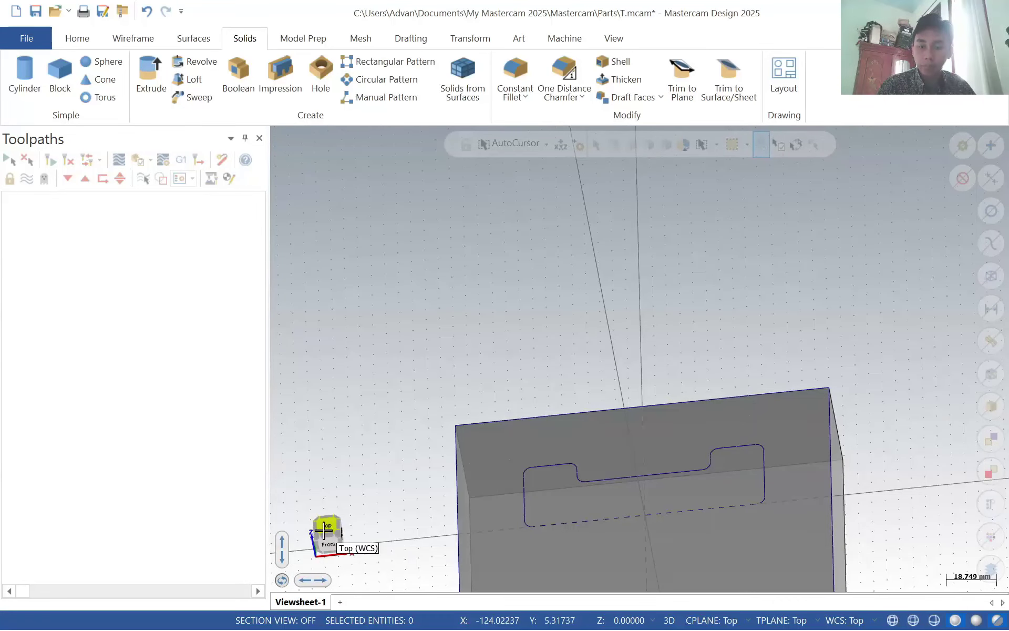
left_click(326, 525)
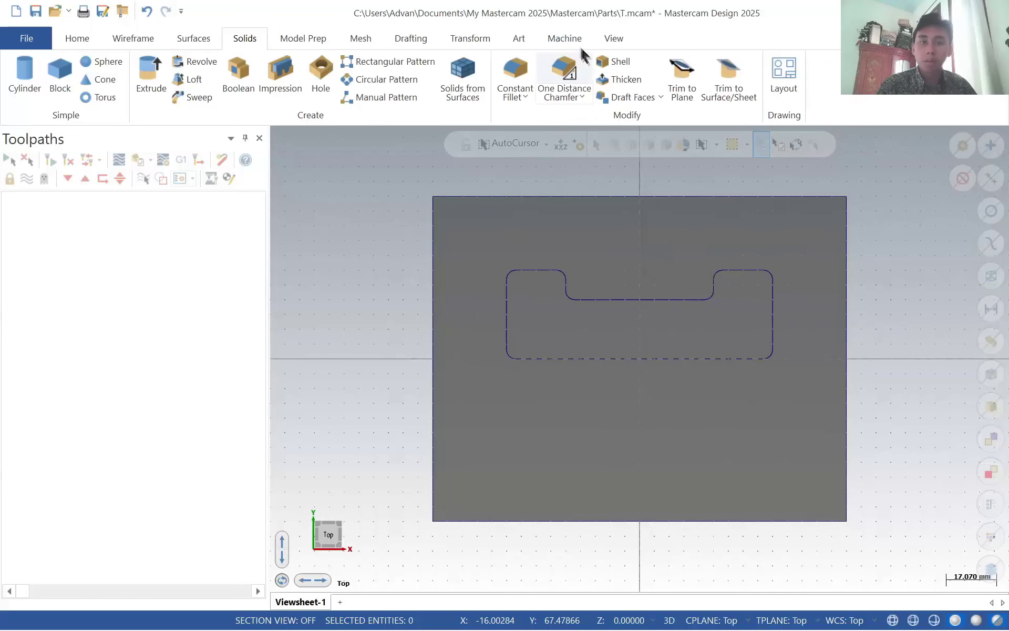
left_click(564, 39)
left_click(23, 97)
left_click(45, 116)
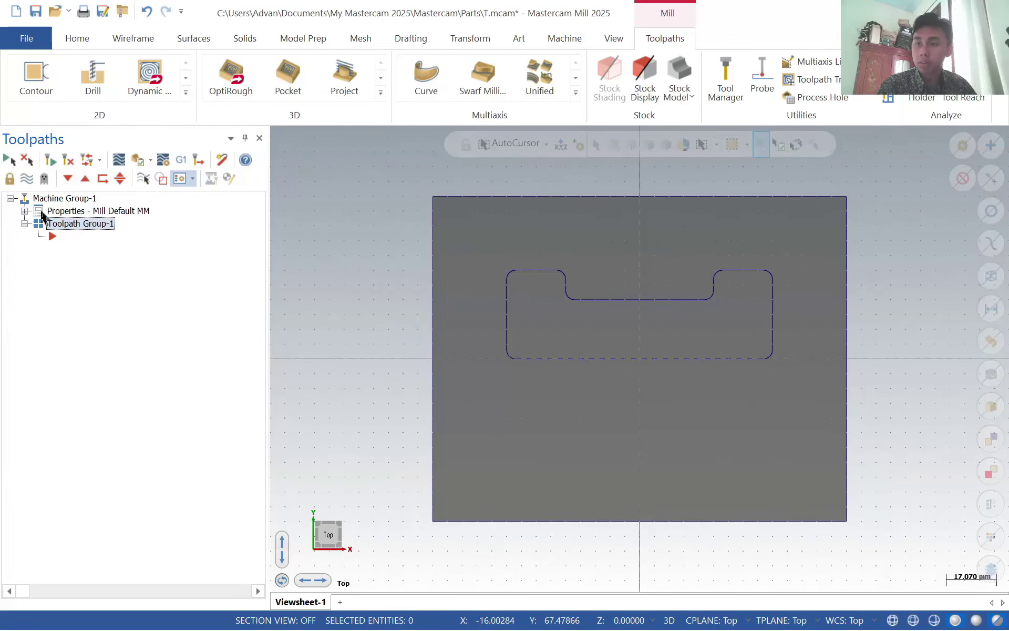
- Define the machine group's stock as a 140 × 110 × 40 mm rectangular block fitted around the solid body
left_click(24, 210)
left_click(124, 243)
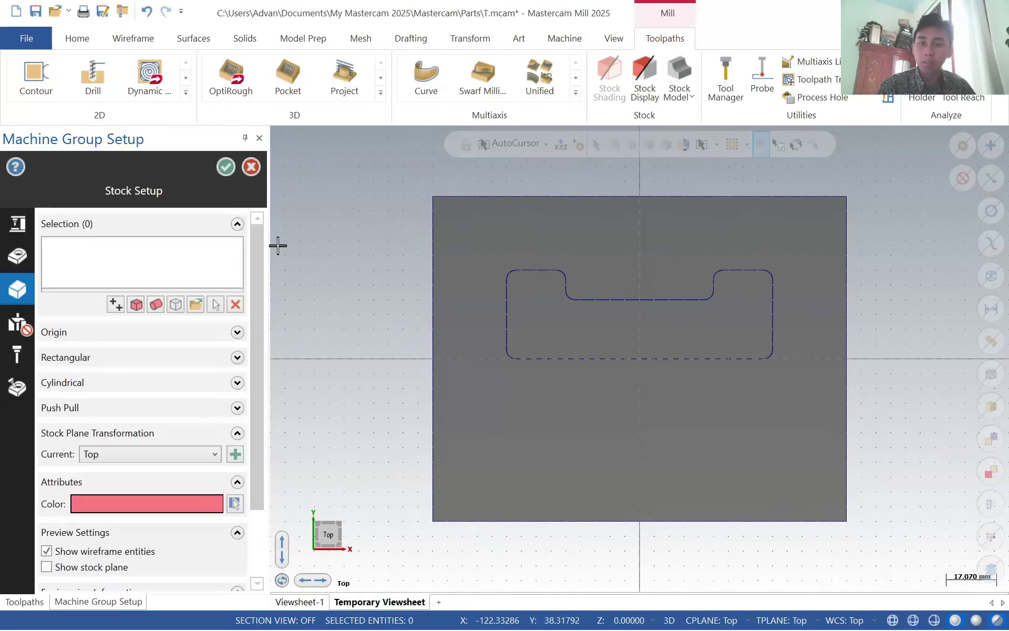
left_click(137, 307)
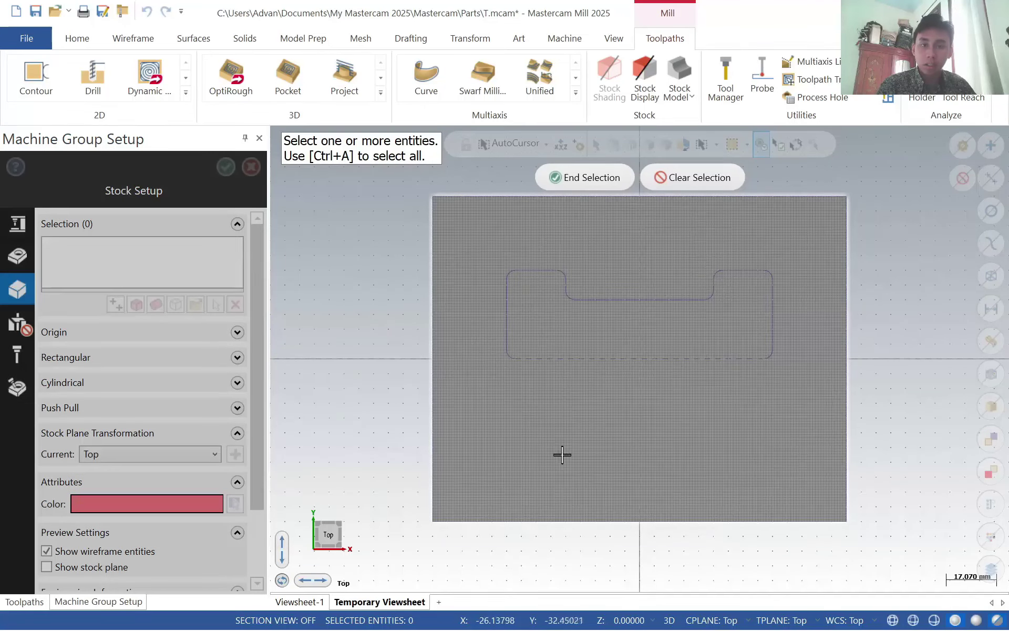
left_click(587, 178)
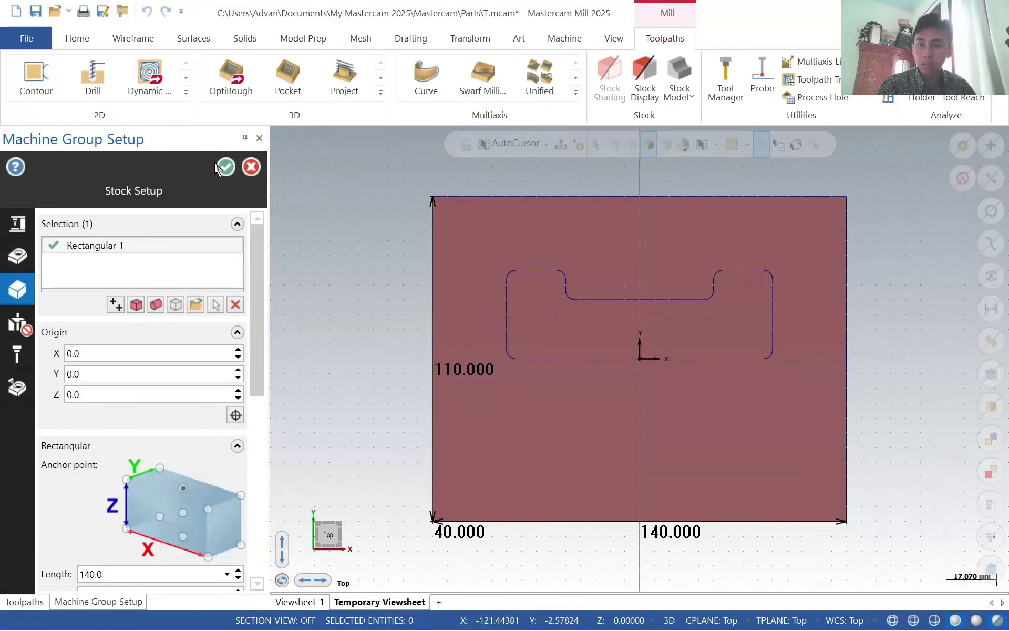
left_click(225, 167)
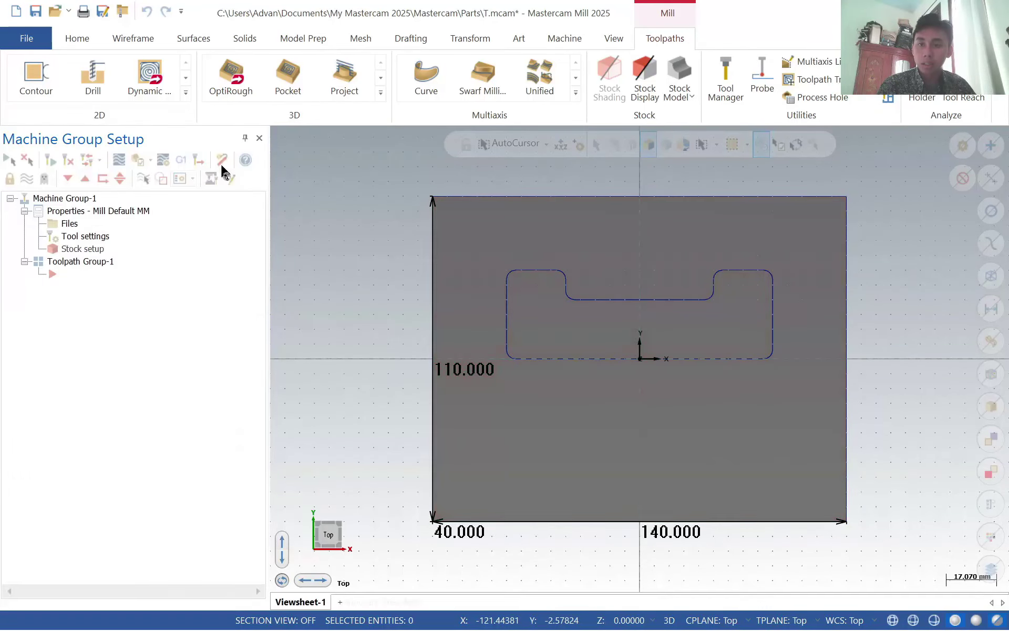
- Start a Revolved toolpath on the filleted notched profile, placing the axis point at the right end of its lower edge
left_click(186, 92)
left_click(209, 244)
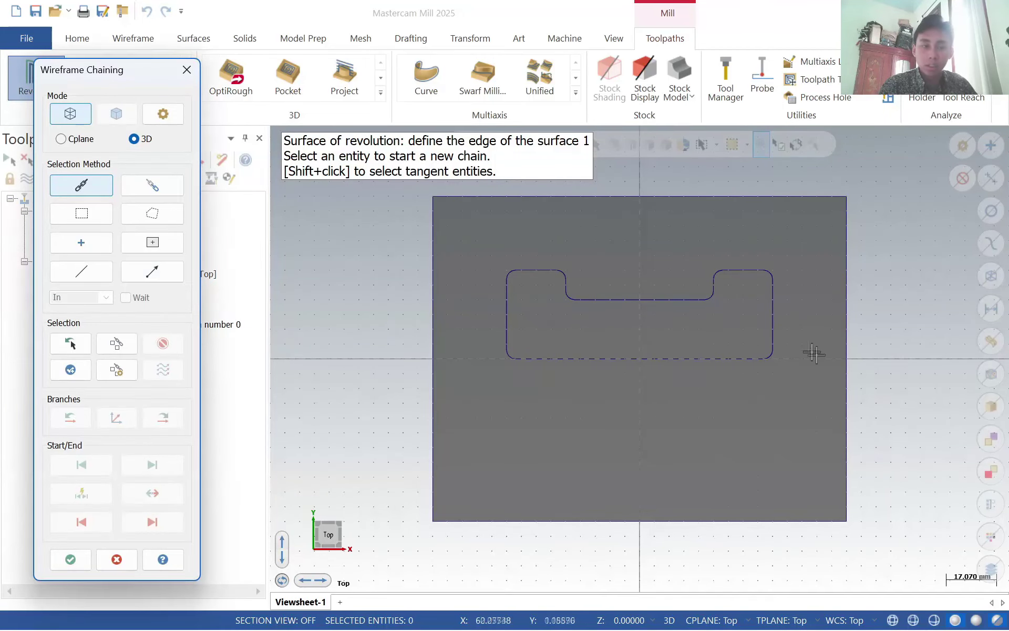
left_click(773, 326)
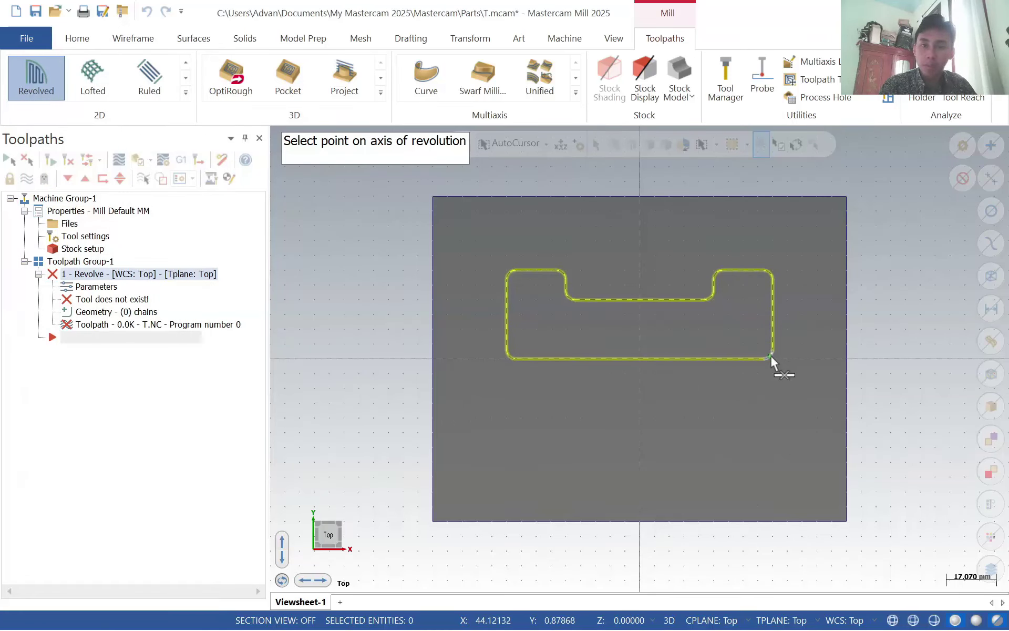
left_click(770, 355)
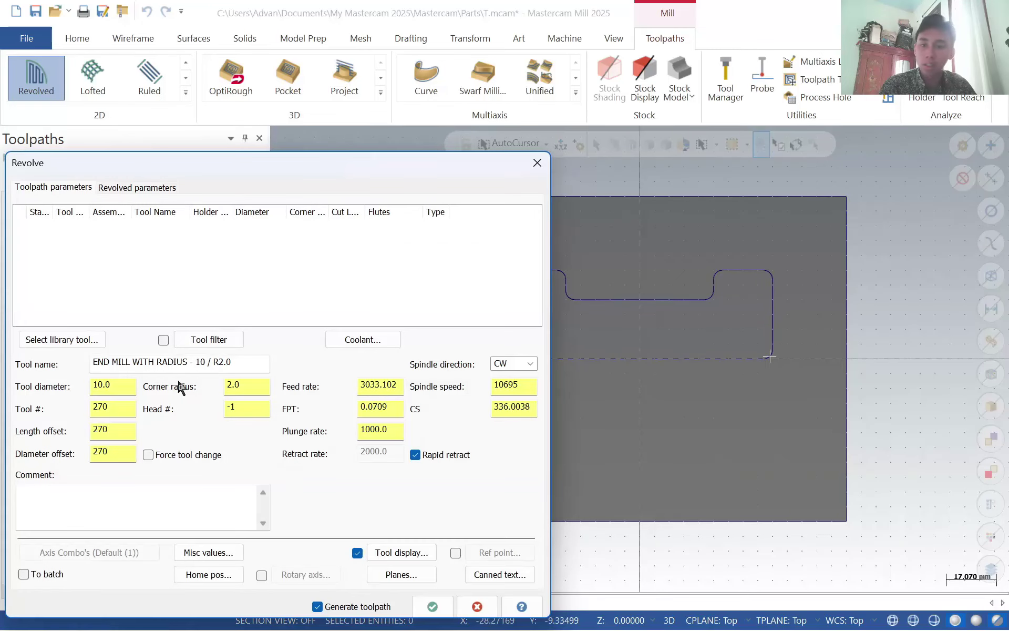
- Set the revolved toolpath's shape to Concave and its step size to 0.5 mm
left_click(140, 189)
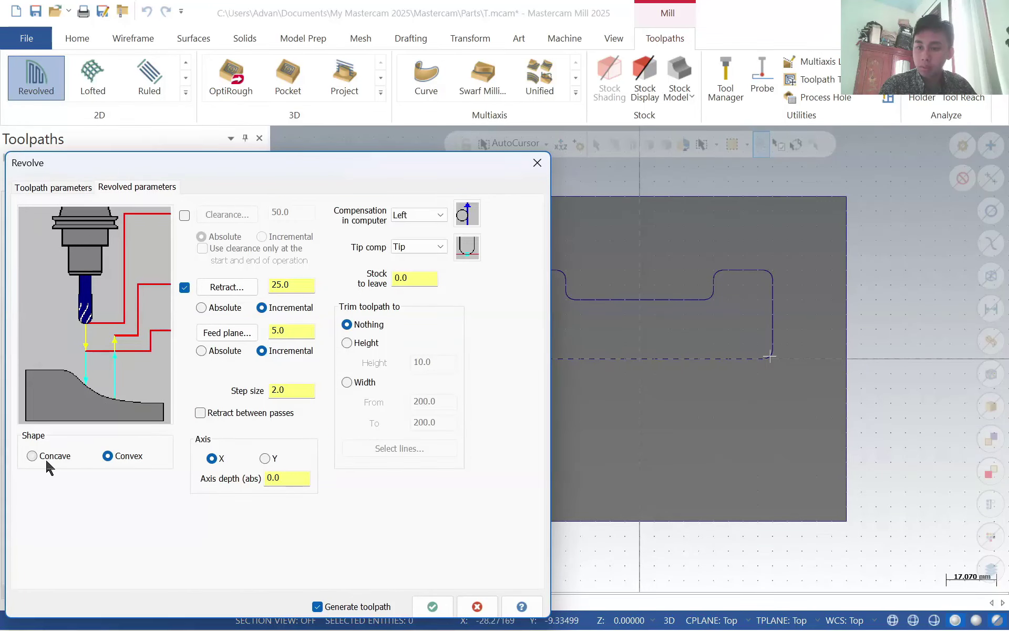
type("0.50")
key("Return")
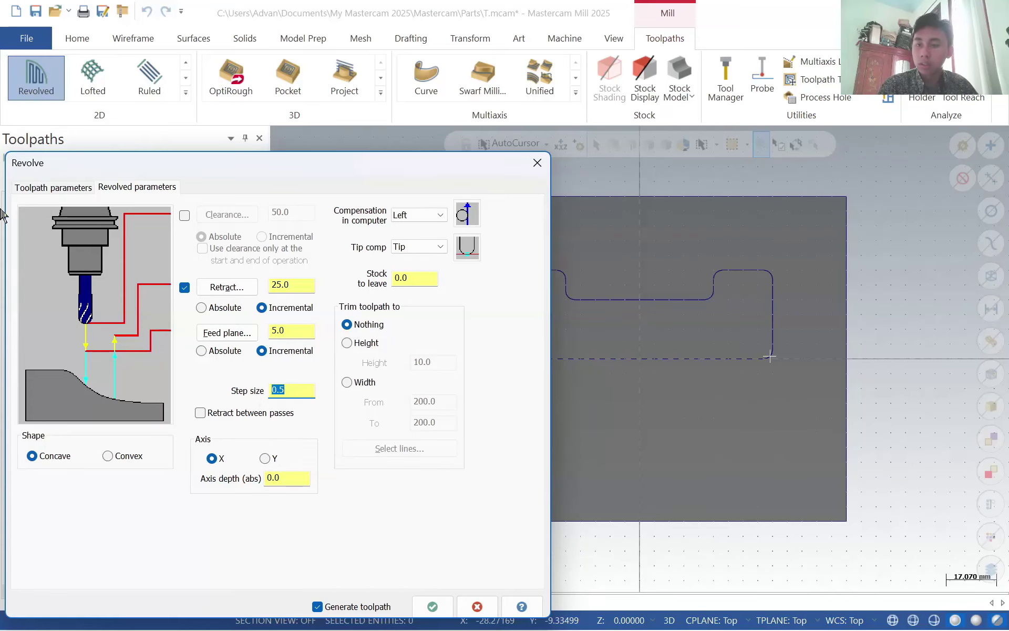
- Assign library tool 257, the 3 mm end mill with 0.5 mm corner radius, and generate the revolved toolpath
left_click(71, 189)
left_click(63, 339)
scroll(432, 395, "down", 20)
scroll(432, 395, "down", 20)
left_click(150, 314)
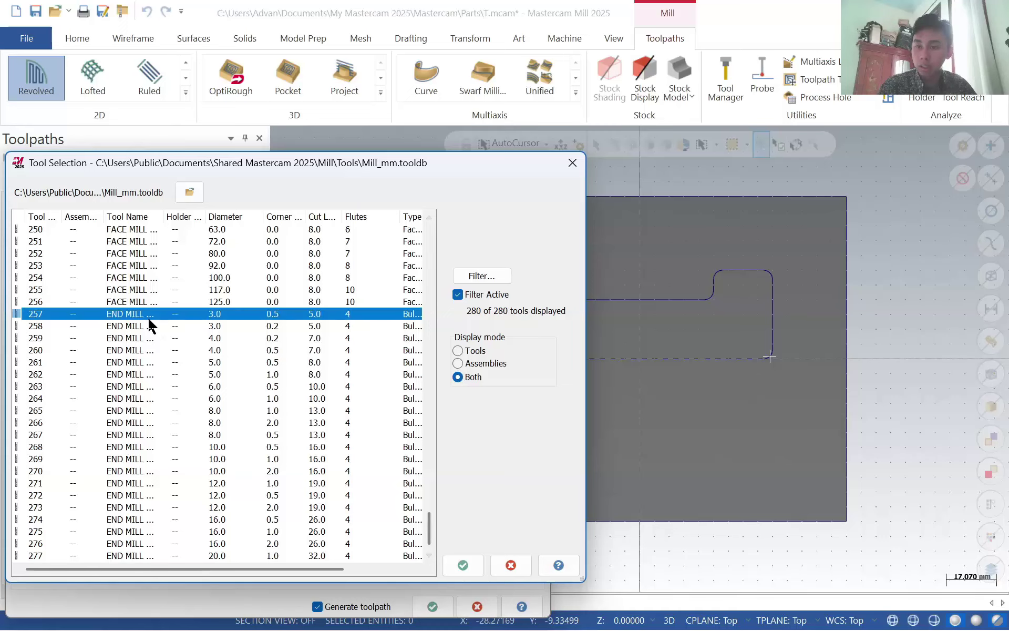
left_click(463, 565)
left_click(432, 606)
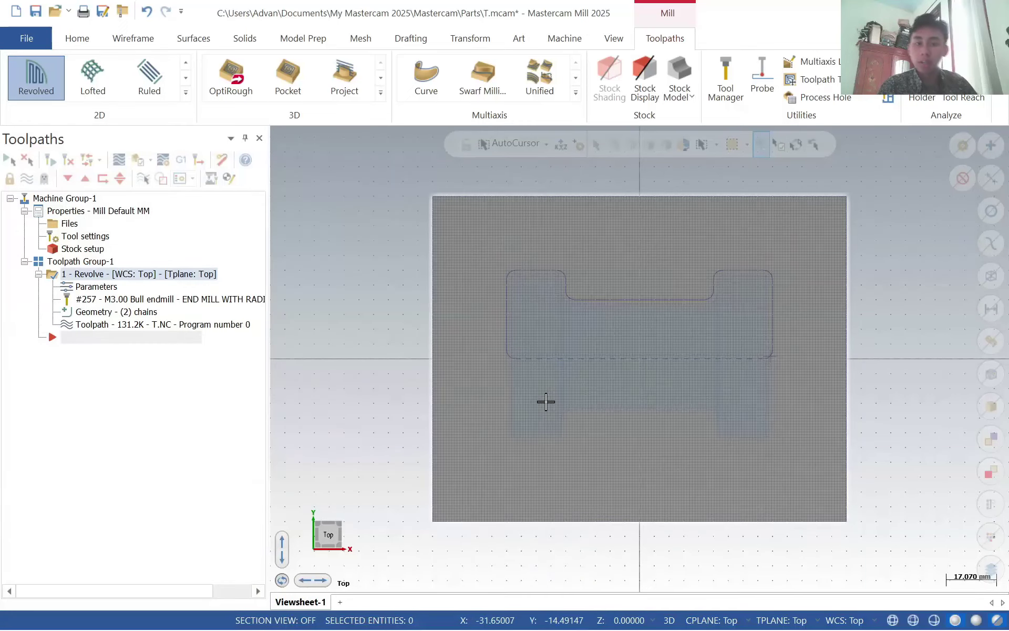
- Run Verify on the revolved toolpath in Mastercam Simulator and inspect the machined cavity from several angles
left_click(142, 177)
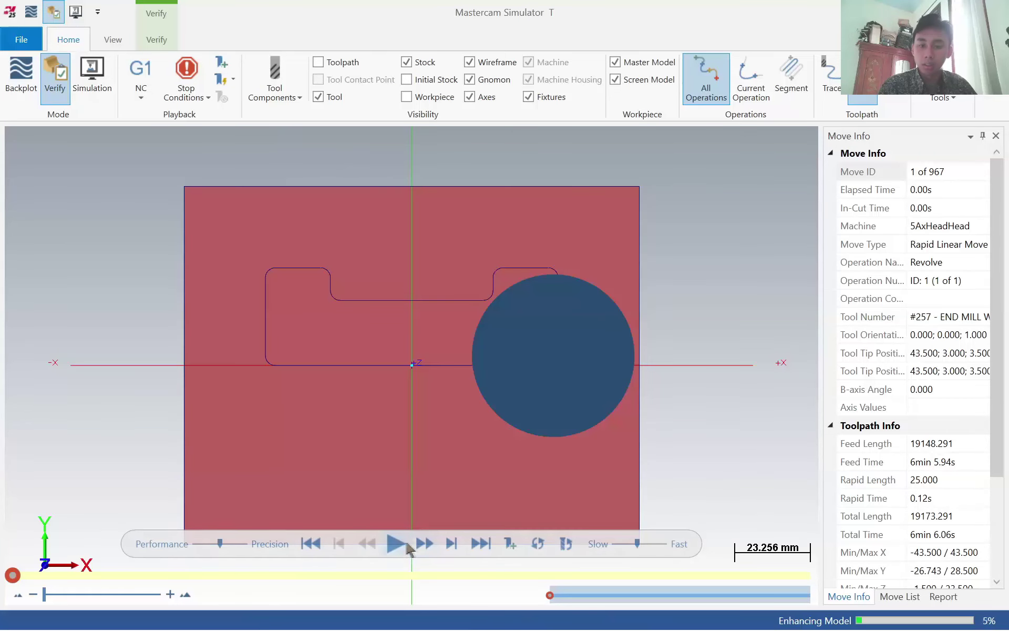
left_click_drag(622, 412, 633, 432)
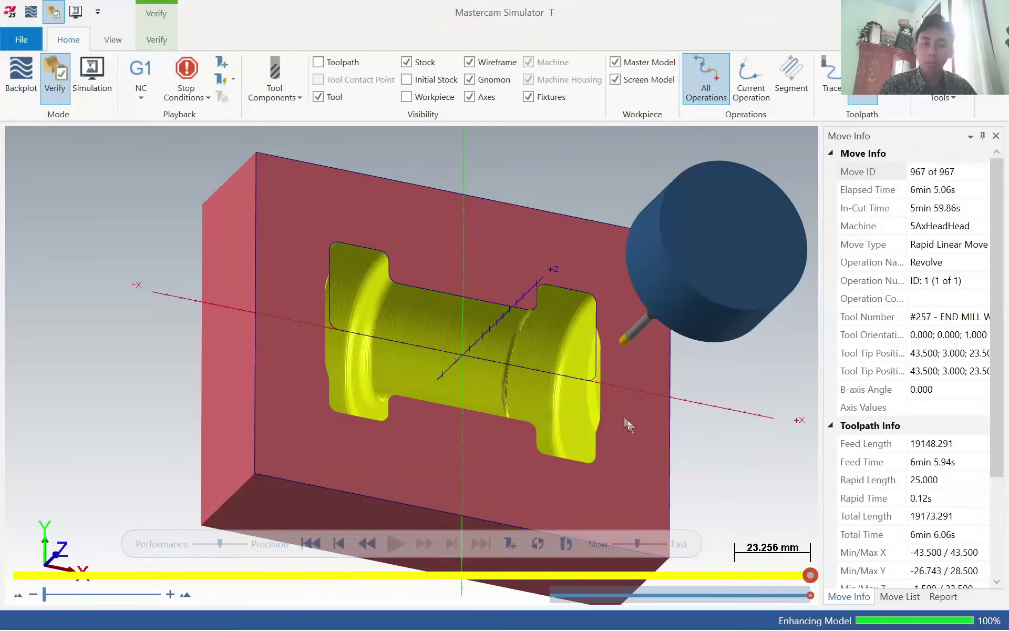
left_click_drag(398, 354, 352, 283)
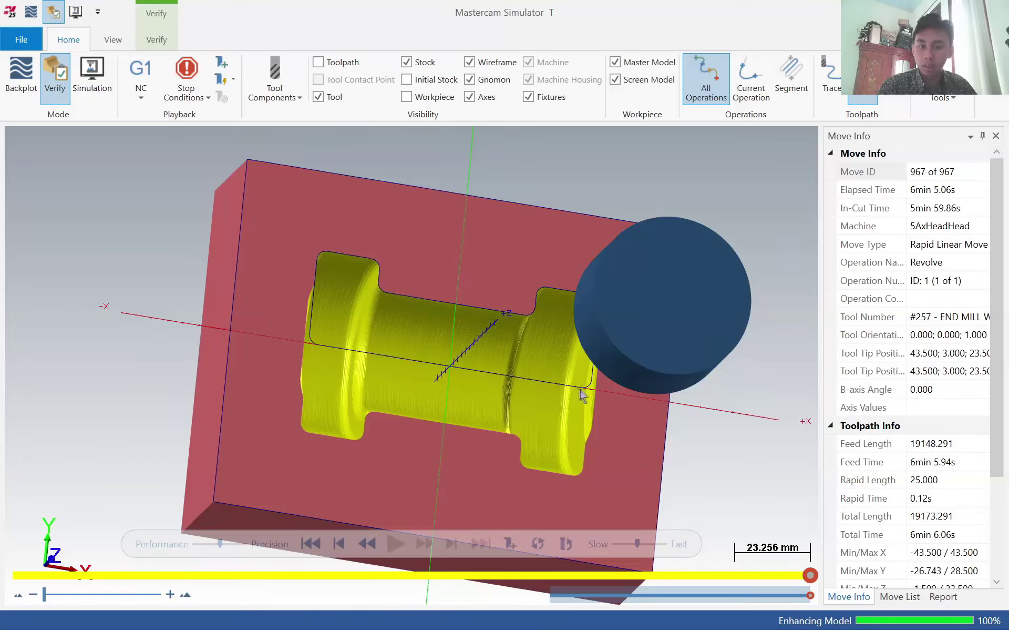
left_click_drag(577, 389, 593, 390)
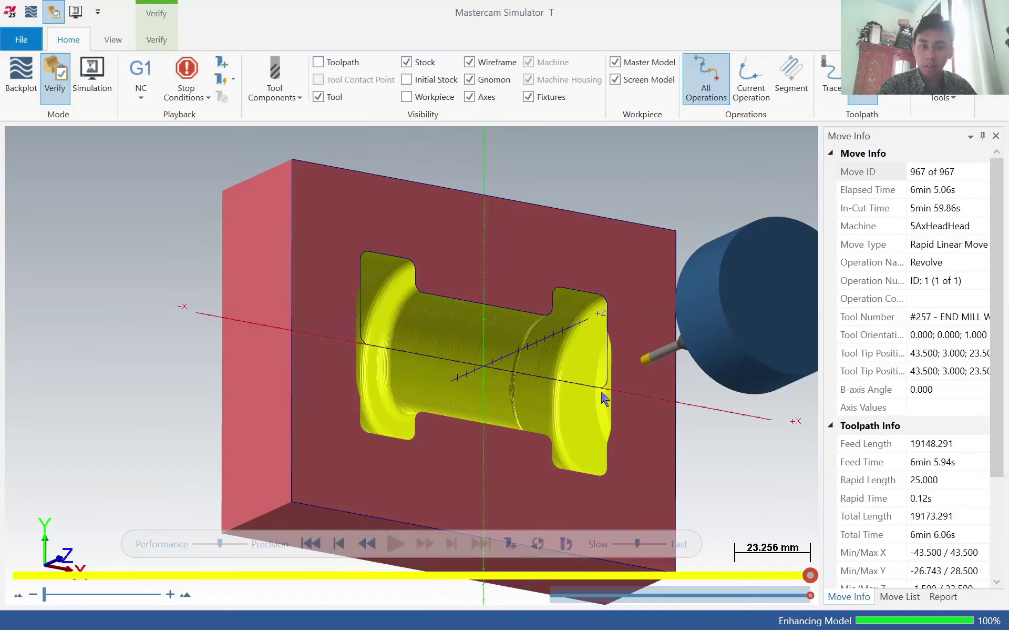
left_click_drag(630, 434, 455, 398)
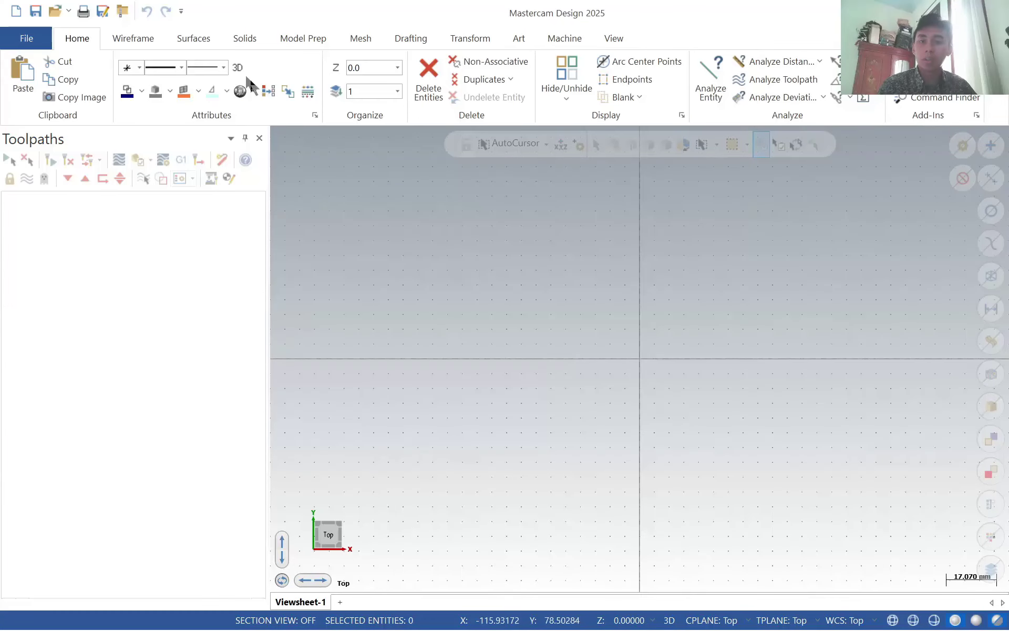
- Draw two rectangles centered on the origin, one 140 × 100 mm and one 60 × 50 mm
left_click(138, 40)
left_click(482, 62)
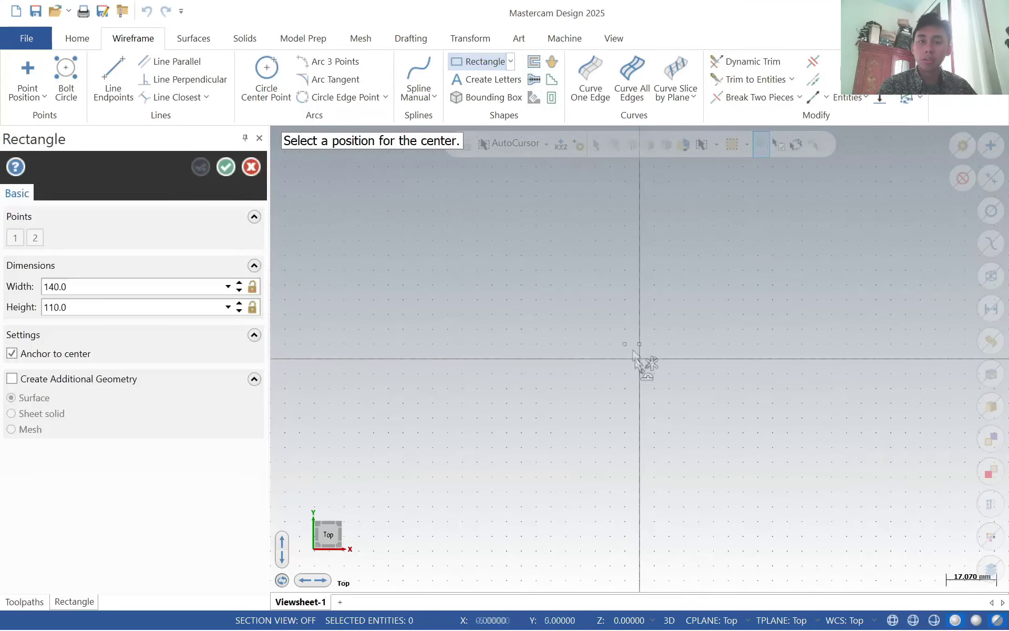
left_click(639, 359)
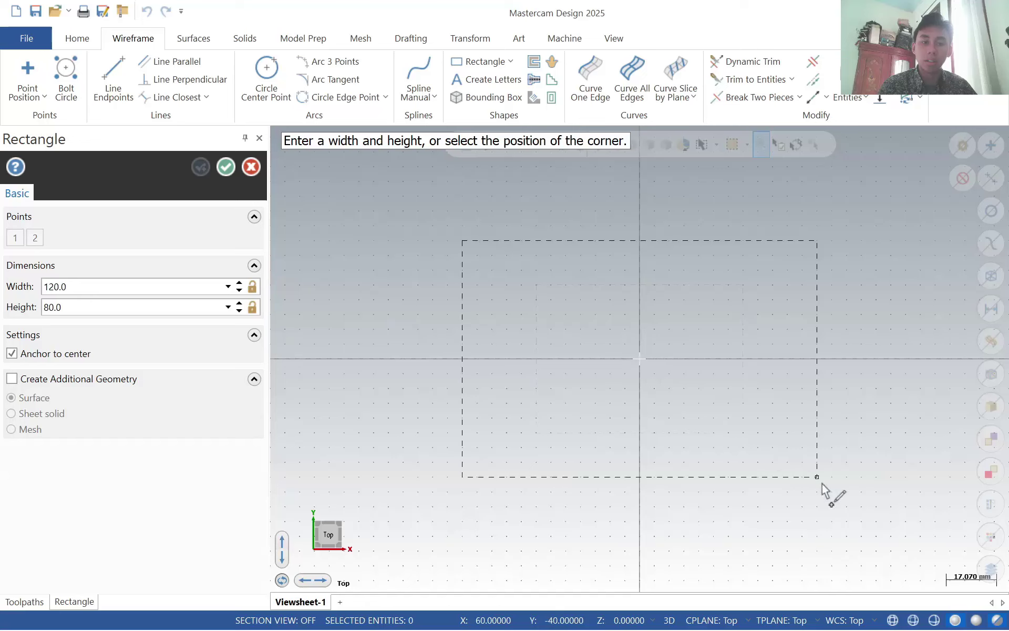
left_click(845, 507)
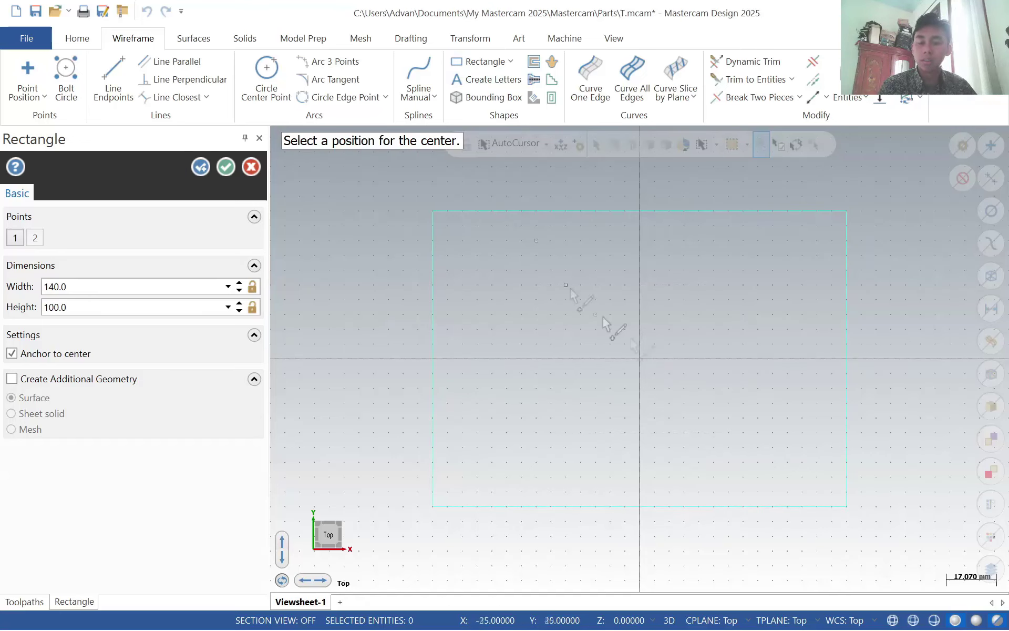
left_click(639, 360)
left_click(728, 433)
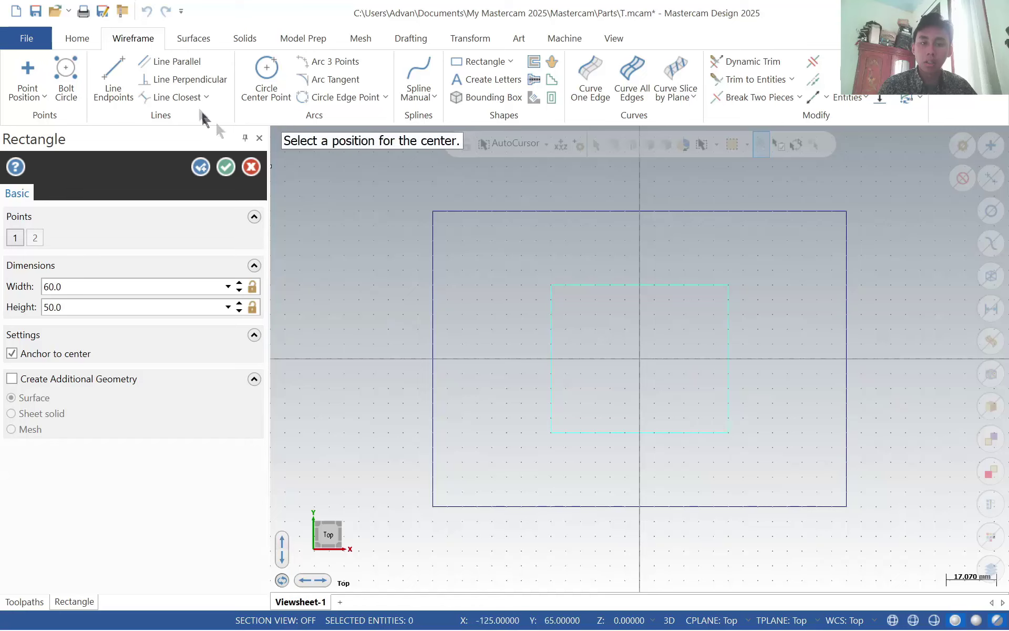
left_click(226, 167)
- Draw a circle about 14.14 mm in diameter near the outer rectangle's upper-left corner, centered at X-60, Y40
left_click(284, 74)
left_click(462, 240)
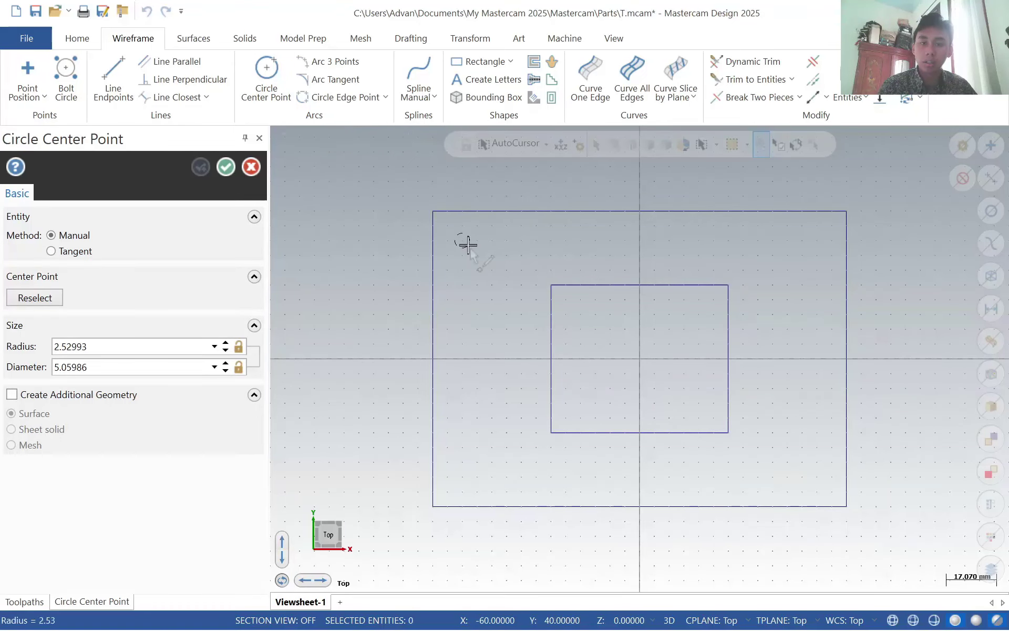
left_click(481, 263)
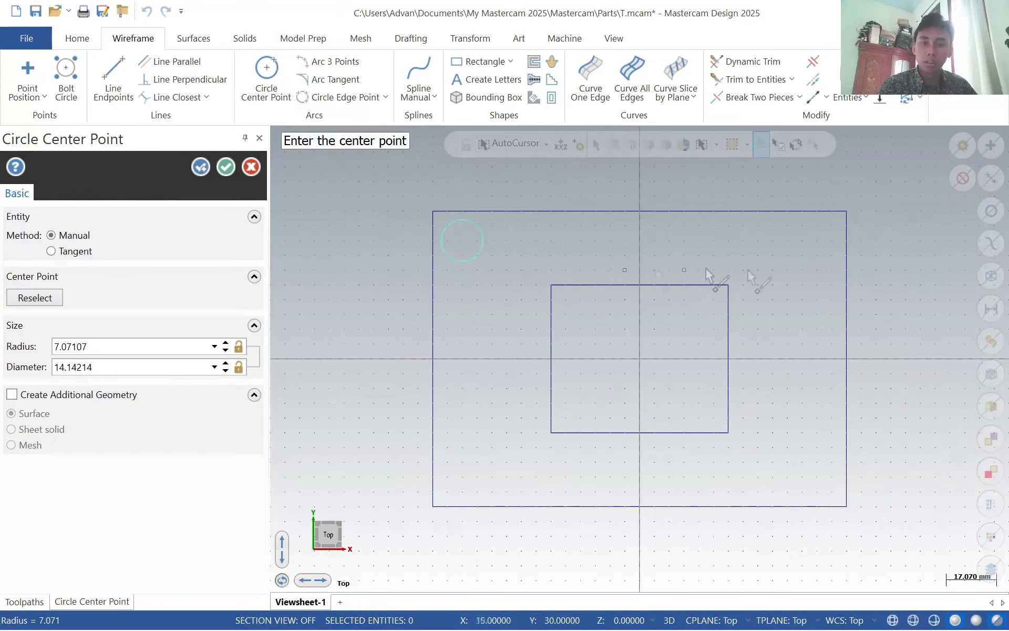
left_click(817, 241)
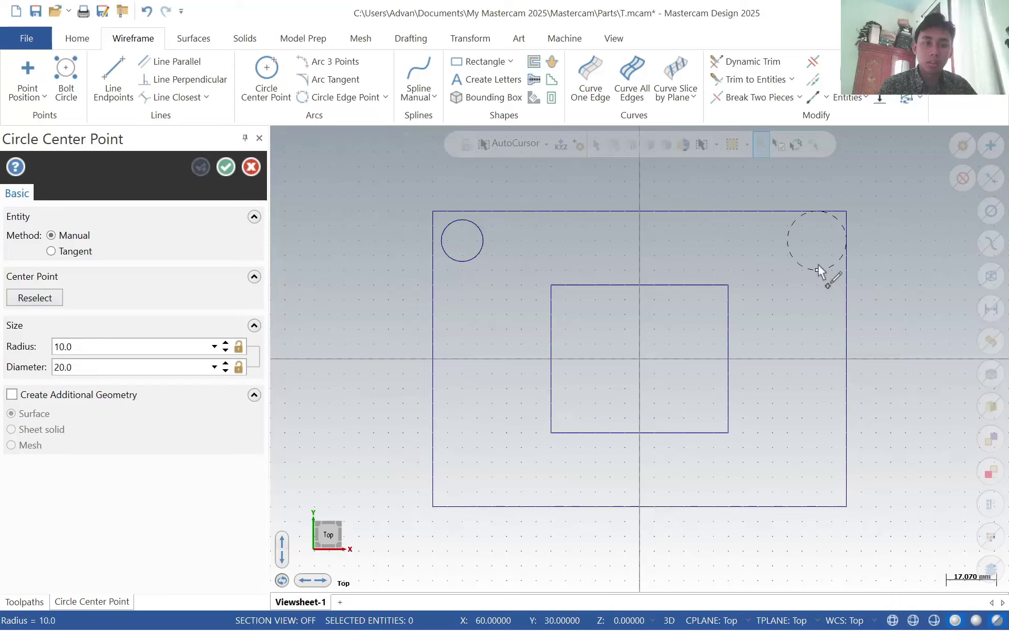
left_click(810, 263)
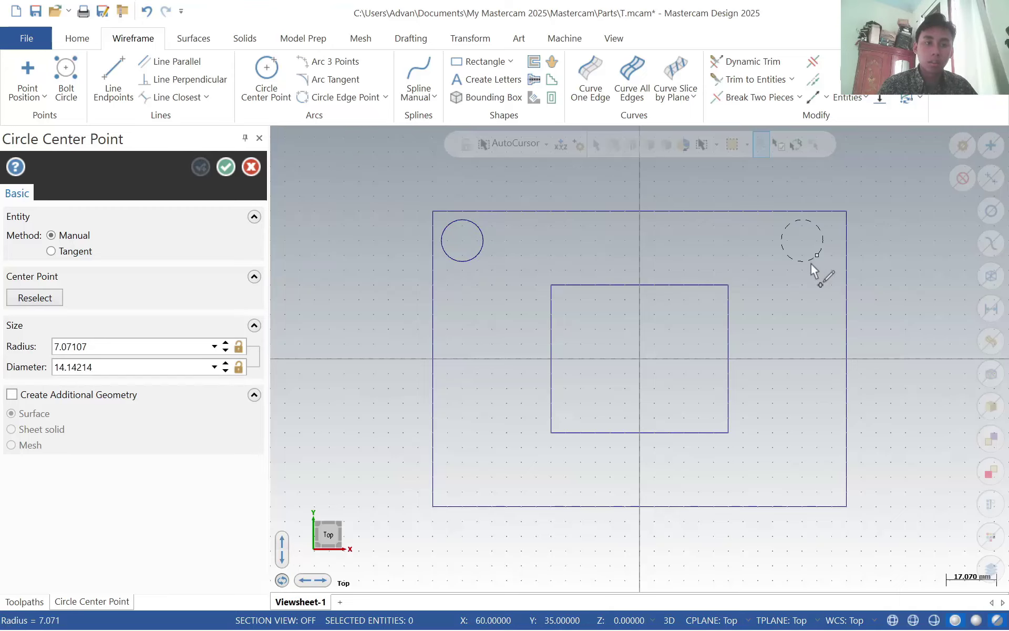
left_click(816, 240)
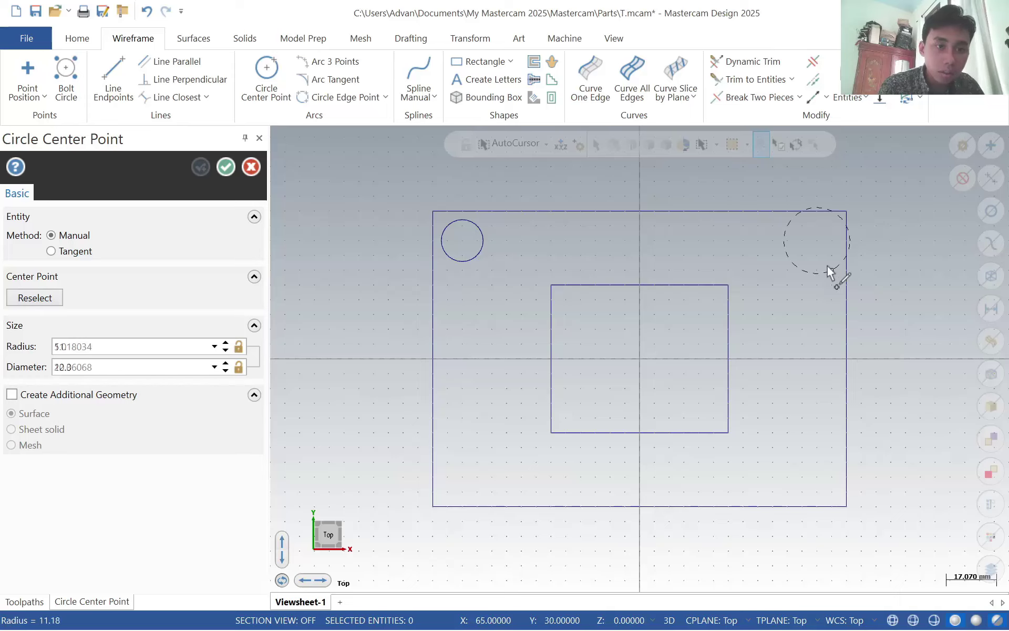
key("Escape")
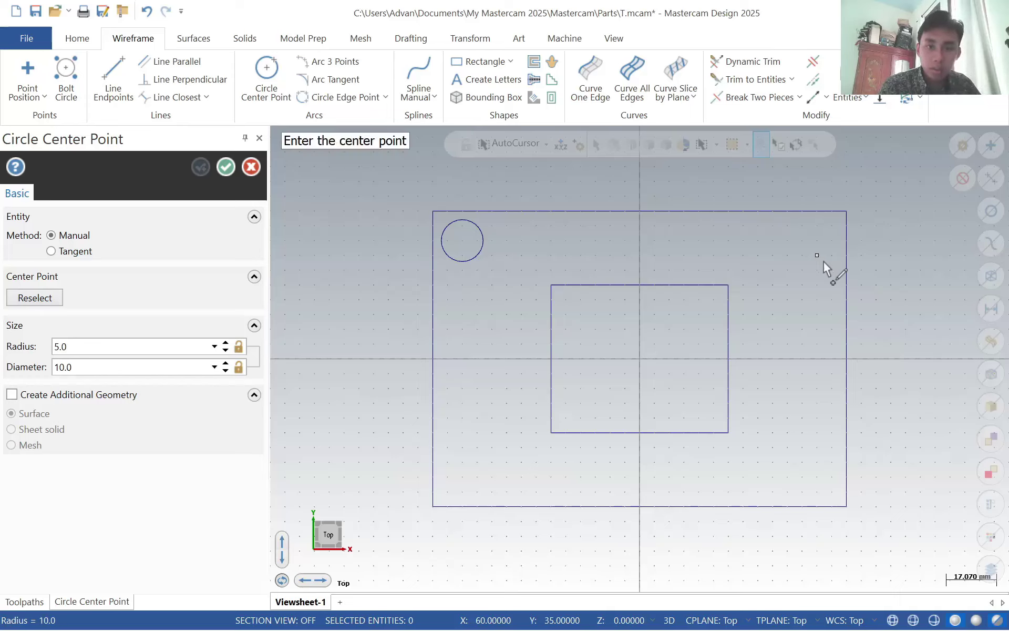
left_click(801, 242)
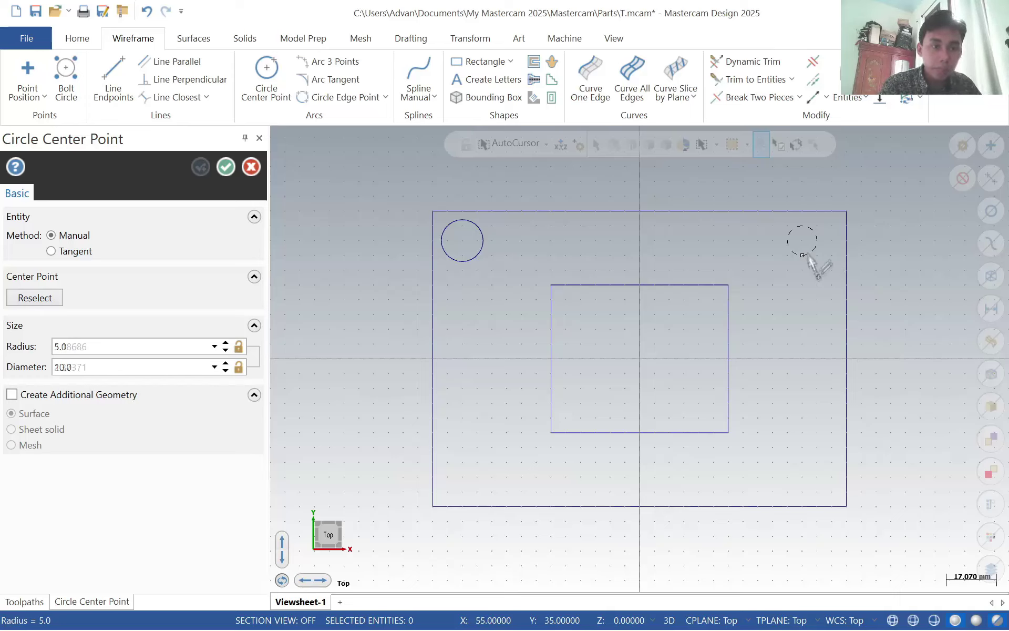
key("Escape")
- Draw circles about 14.14 mm in diameter near the other three outer corners, centered at X60 Y40, X60 Y-40 and X-60 Y-40
left_click(816, 241)
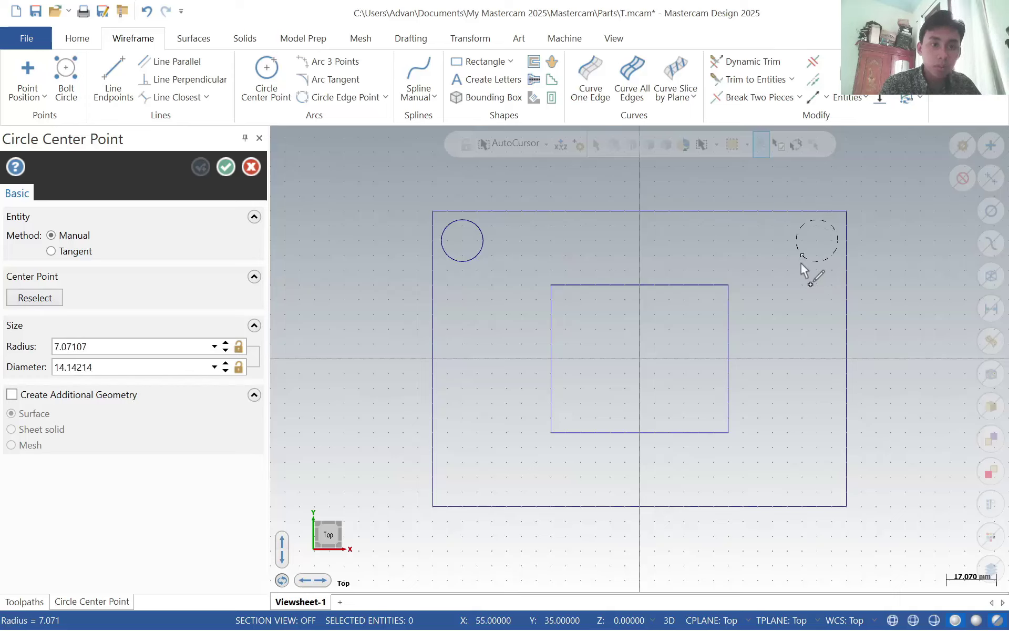
left_click(800, 264)
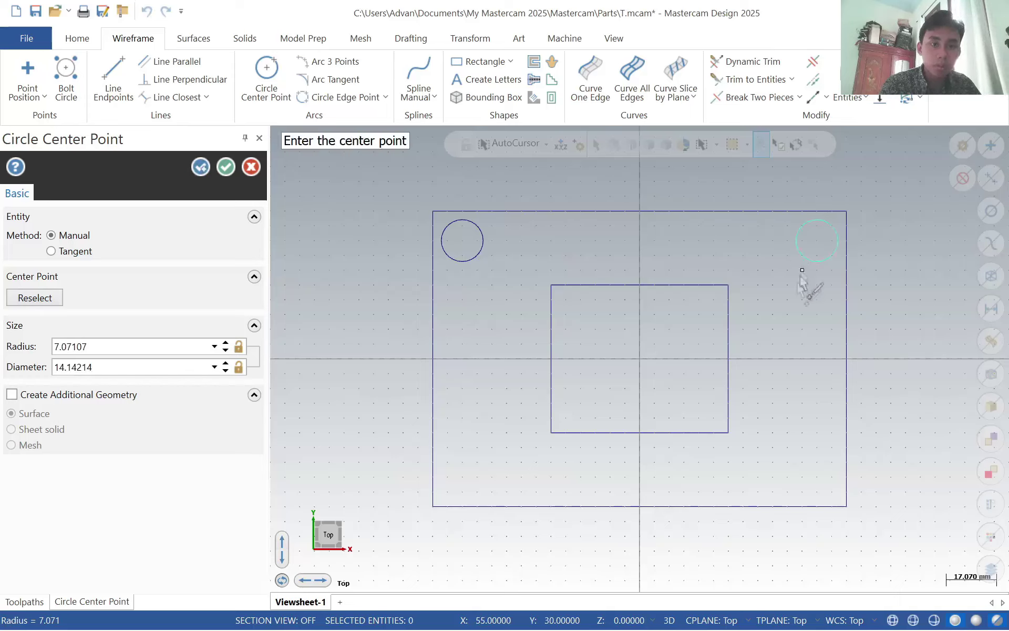
left_click(820, 483)
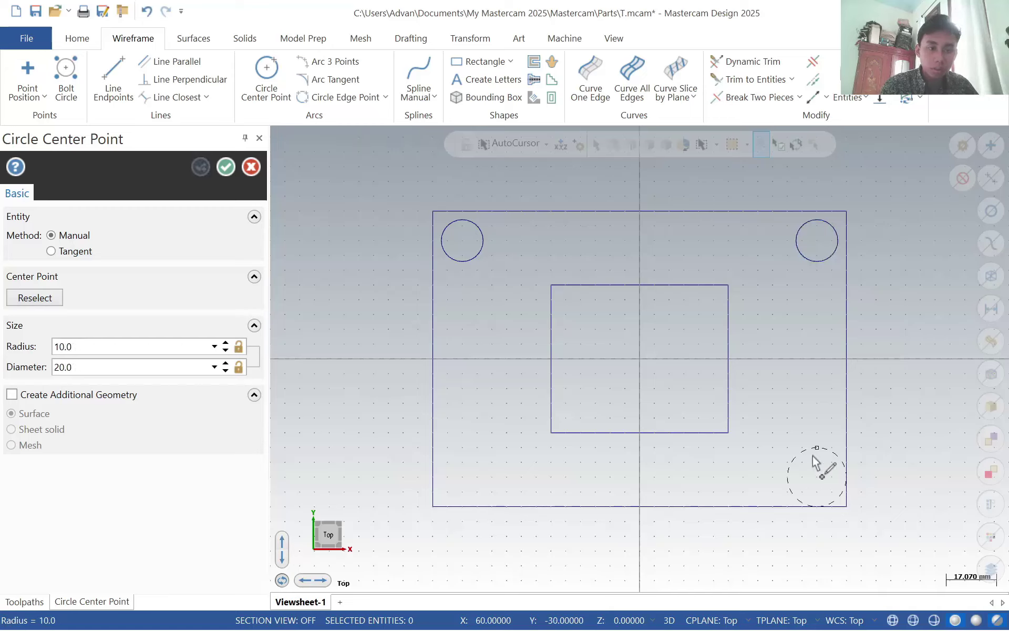
left_click(807, 463)
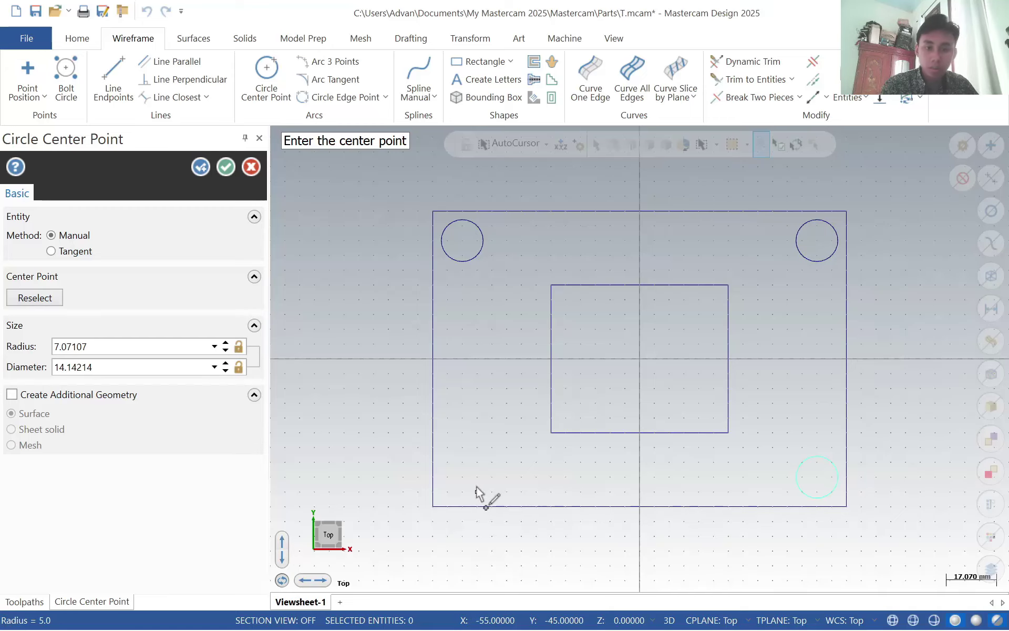
left_click(462, 477)
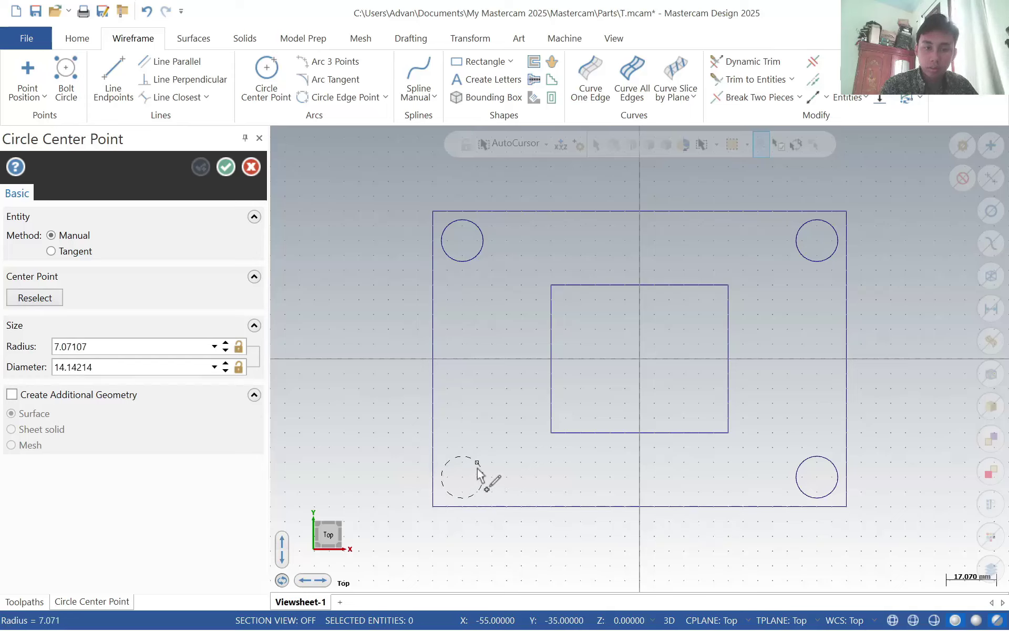
left_click(477, 470)
left_click(227, 167)
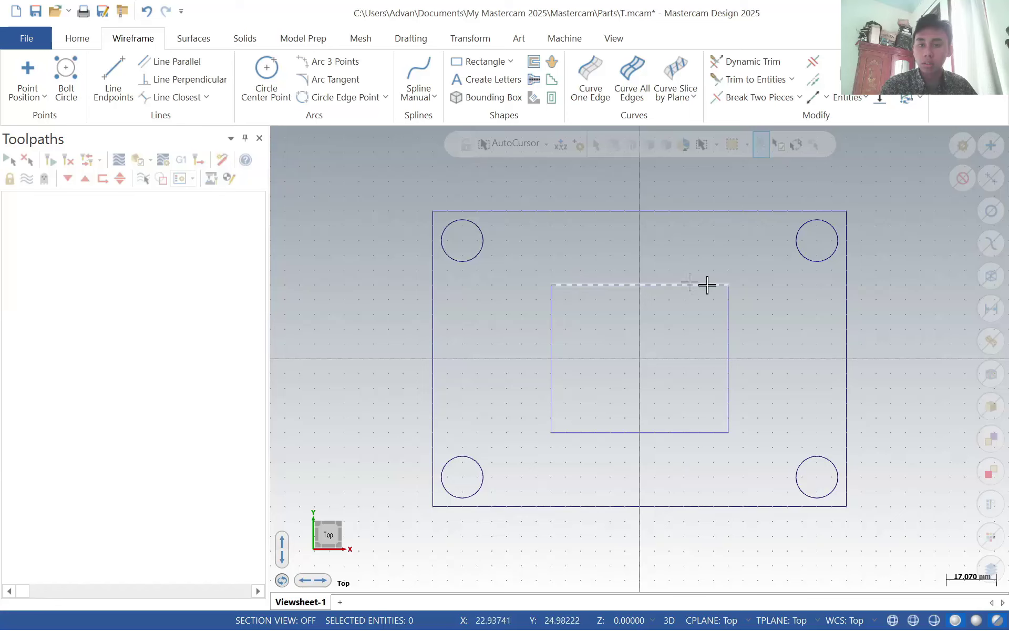
- Add a default Mill machine group for the drawing with the four corner circles
left_click(565, 39)
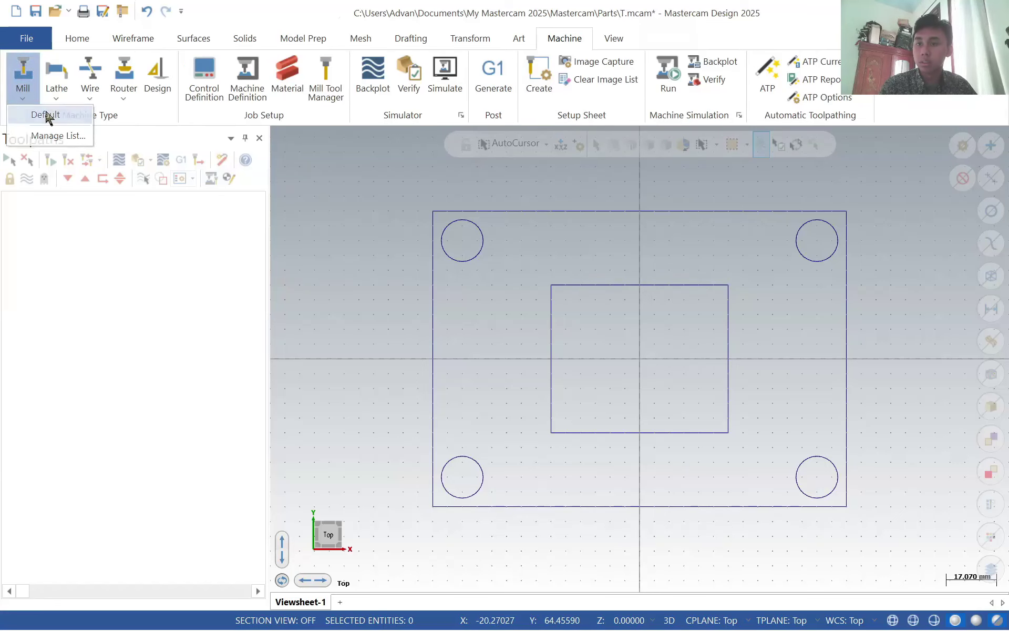
left_click(46, 115)
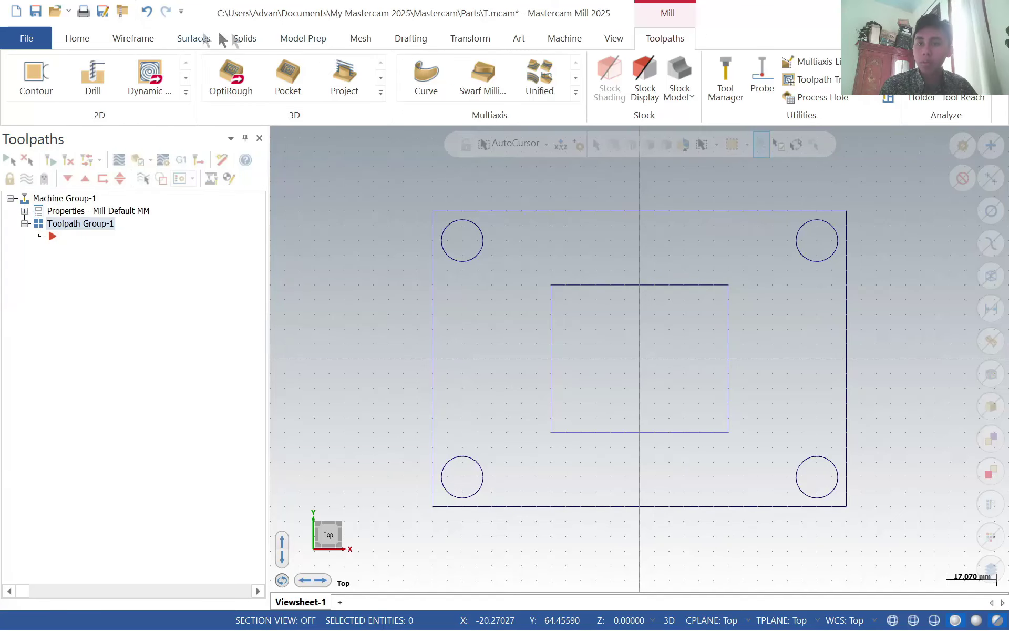
- Extrude the outer 140 × 100 mm rectangle as a new solid body with a distance of 40 mm
left_click(245, 39)
left_click(151, 76)
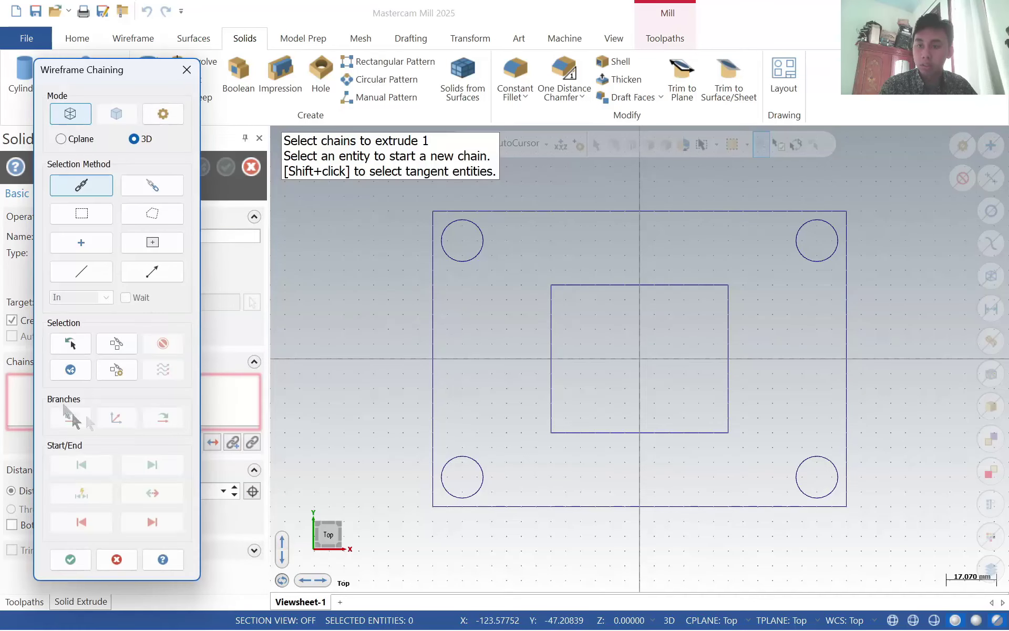
left_click(672, 506)
left_click(89, 559)
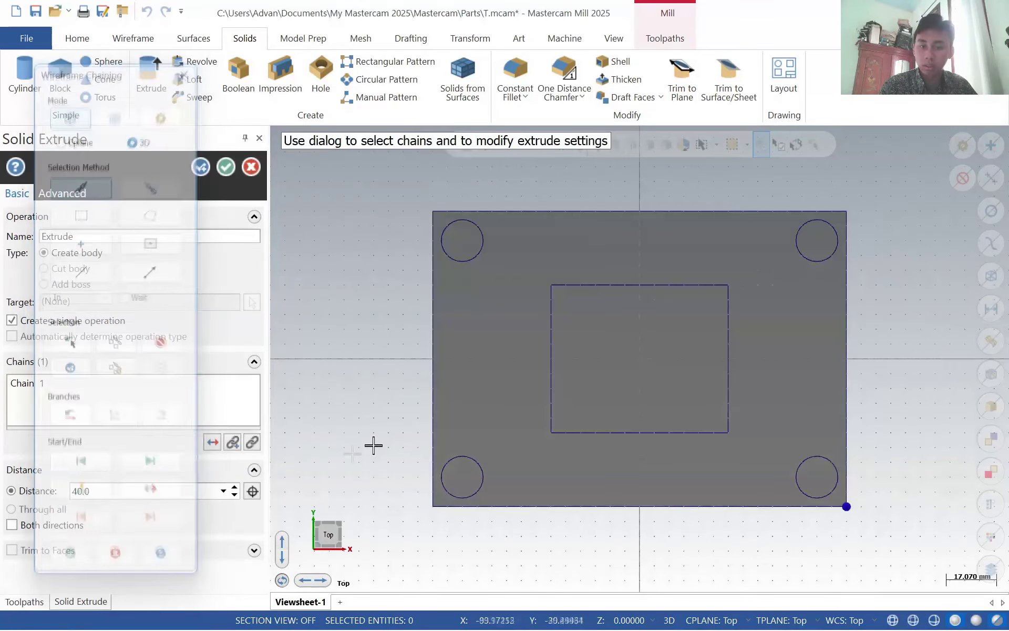
left_click(560, 39)
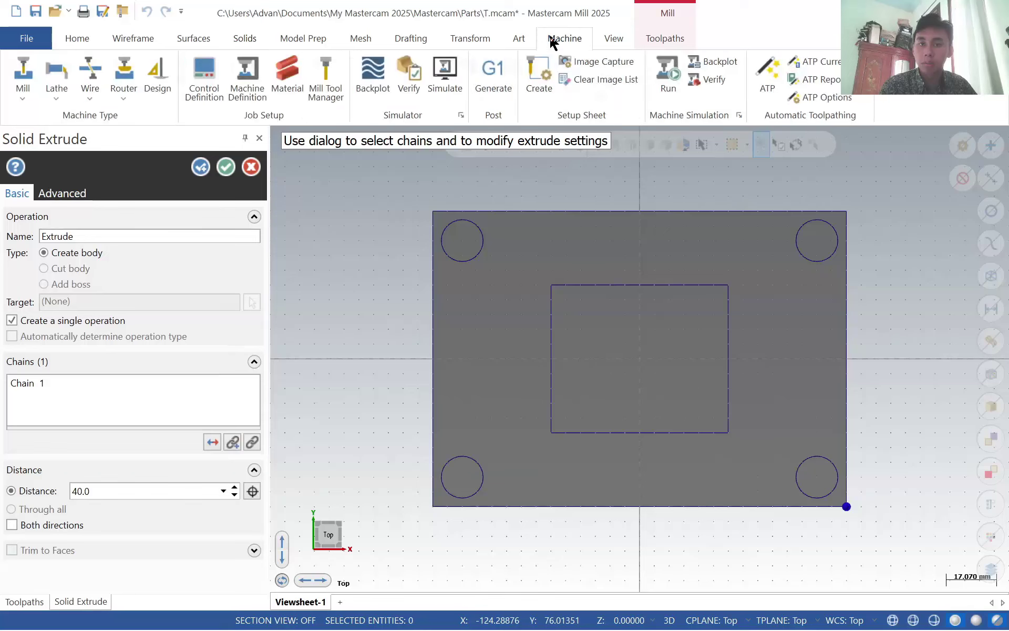
left_click(226, 168)
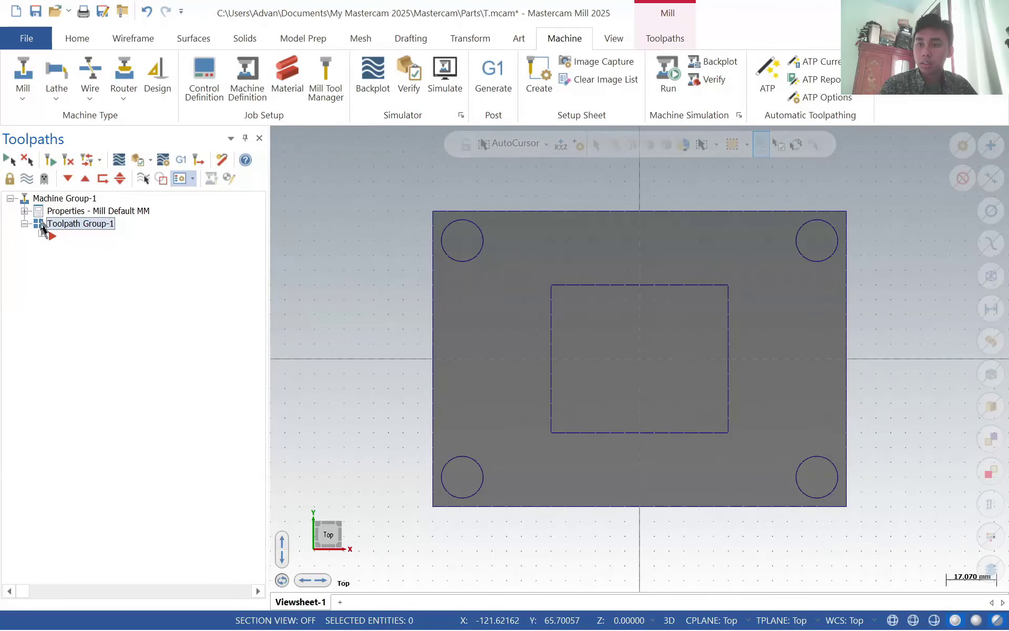
- Set up rectangular stock of 140 × 100 × 40 mm for the machine group from the extruded solid
double_click(91, 252)
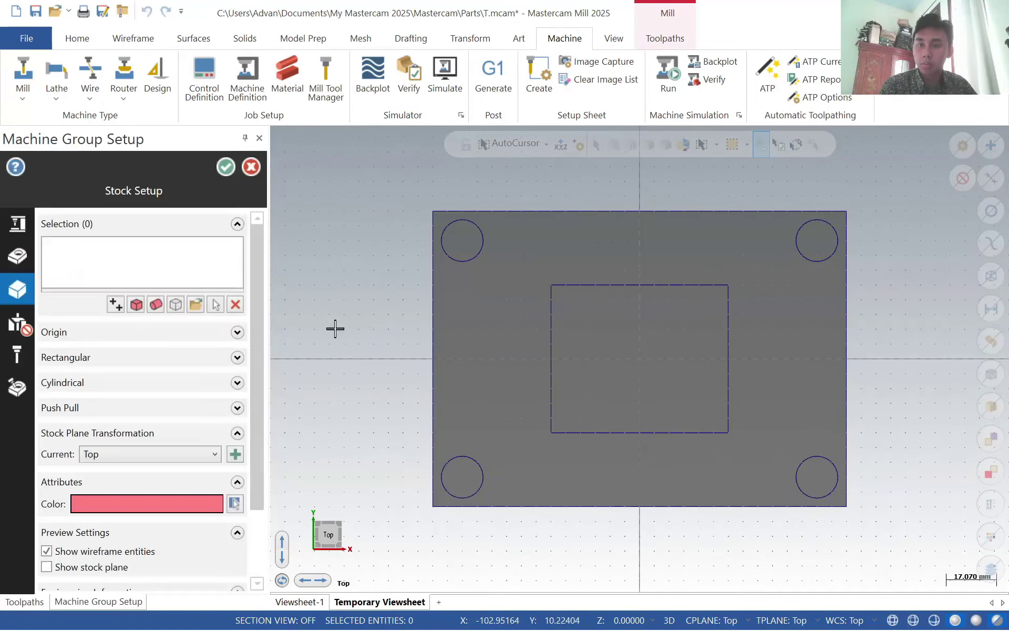
left_click(136, 305)
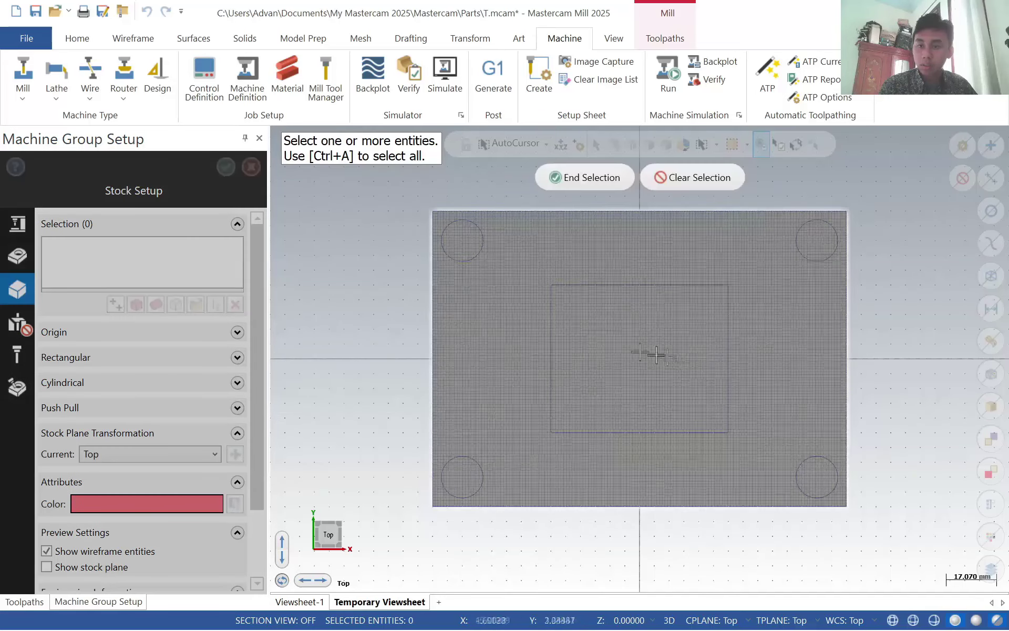
left_click(582, 179)
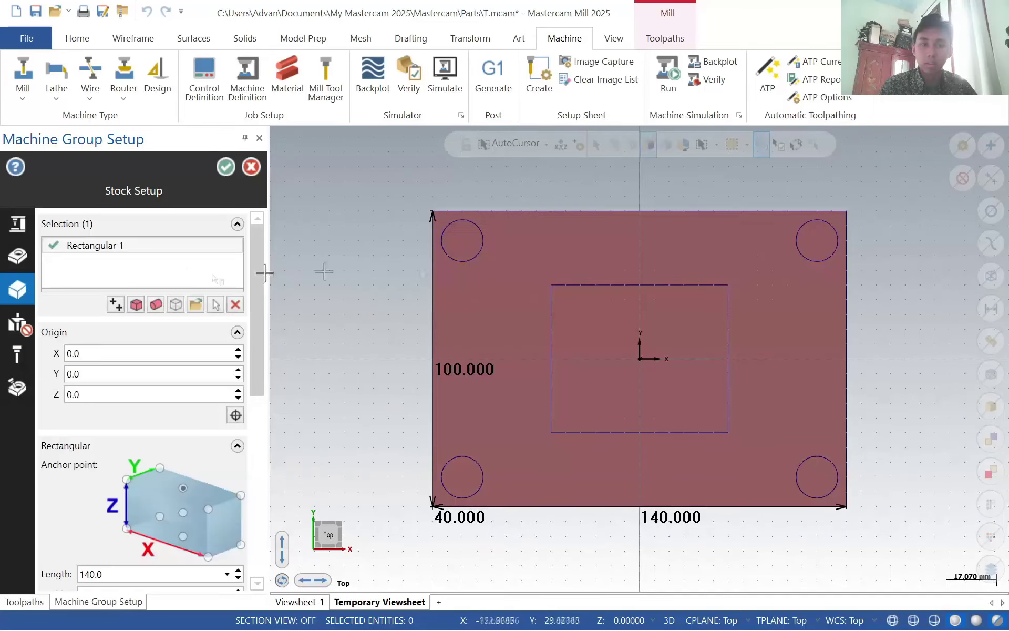
left_click(227, 168)
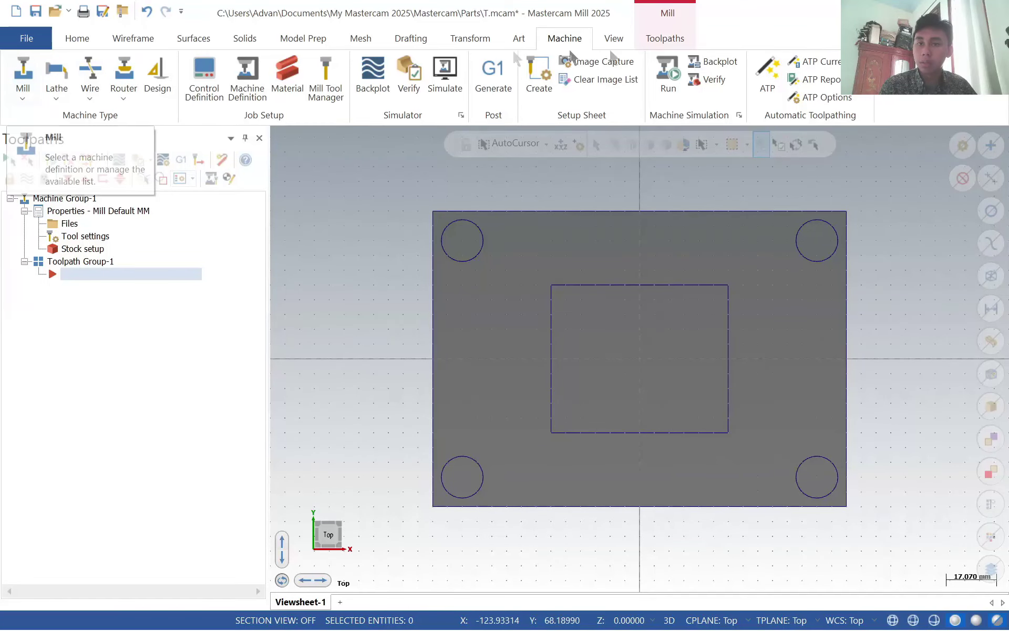
left_click(658, 44)
left_click(186, 93)
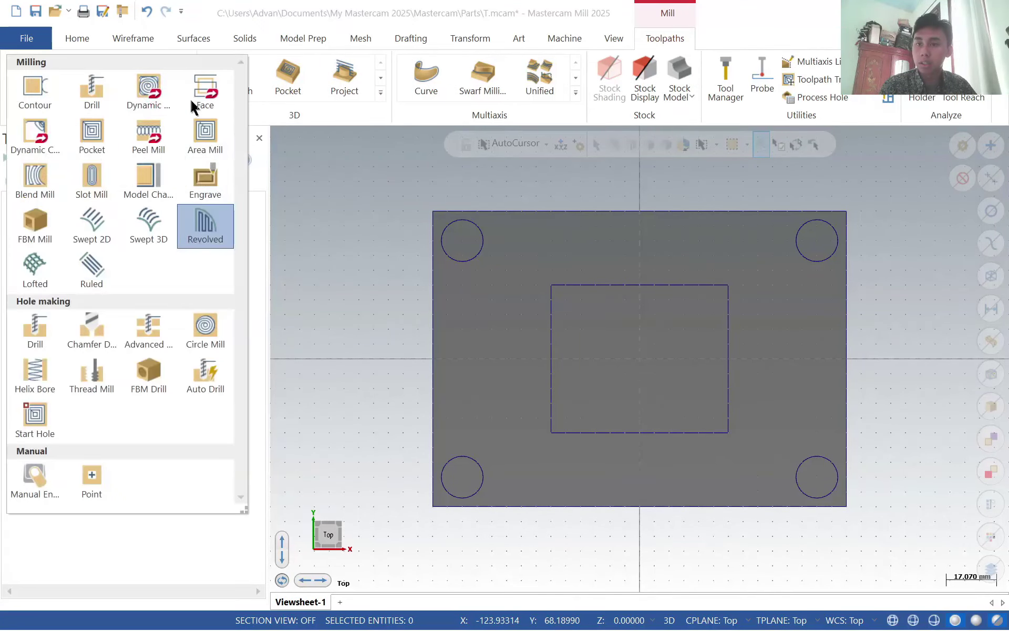
left_click(46, 239)
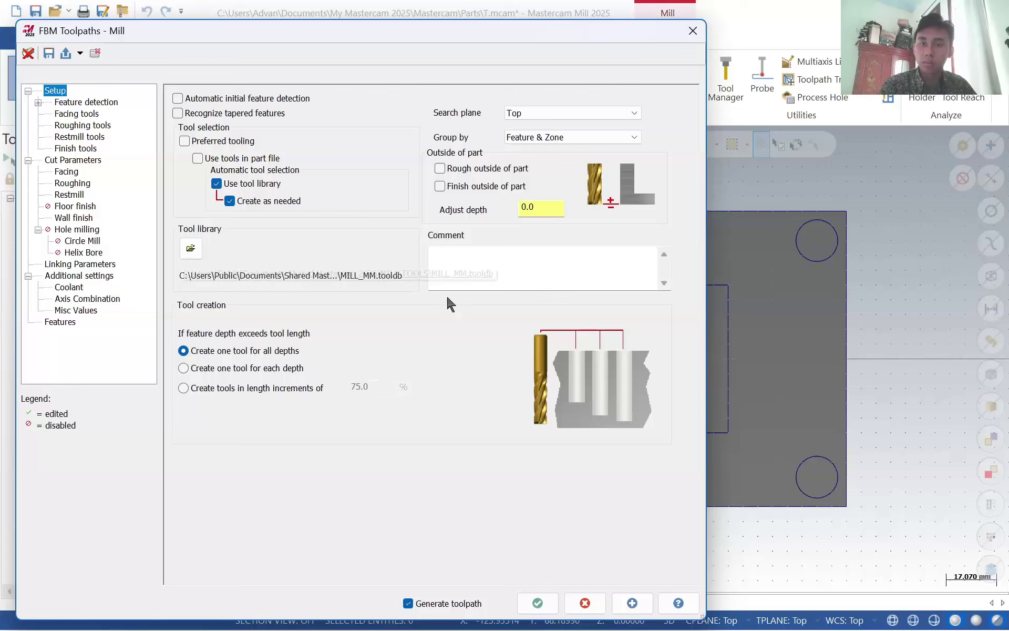
key("Escape")
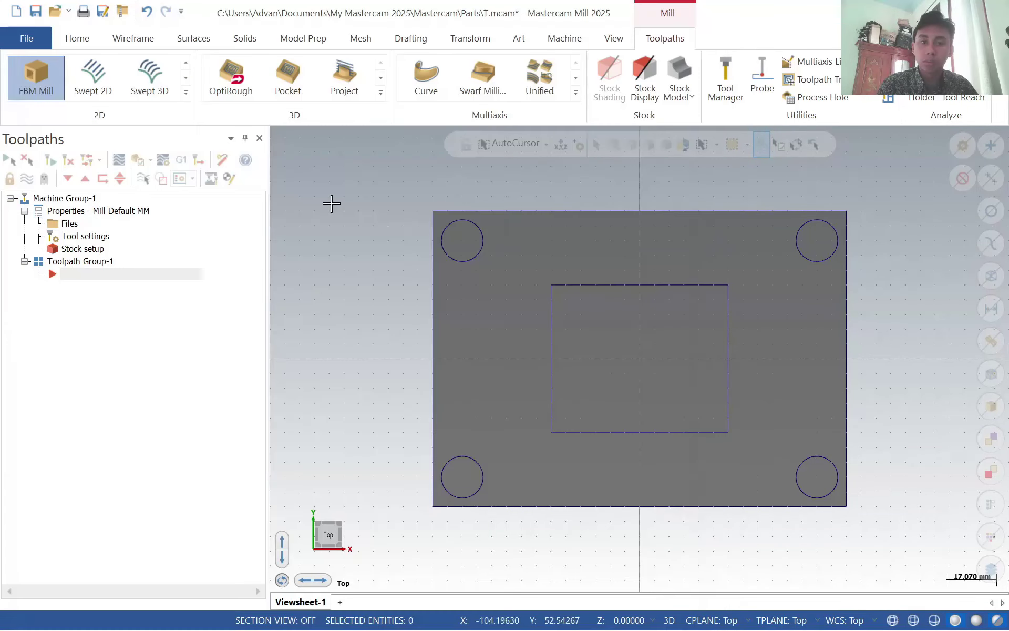
- Cut the inner rectangle and the four corner circles 10 mm deep into the solid with an extruded cut
left_click(243, 38)
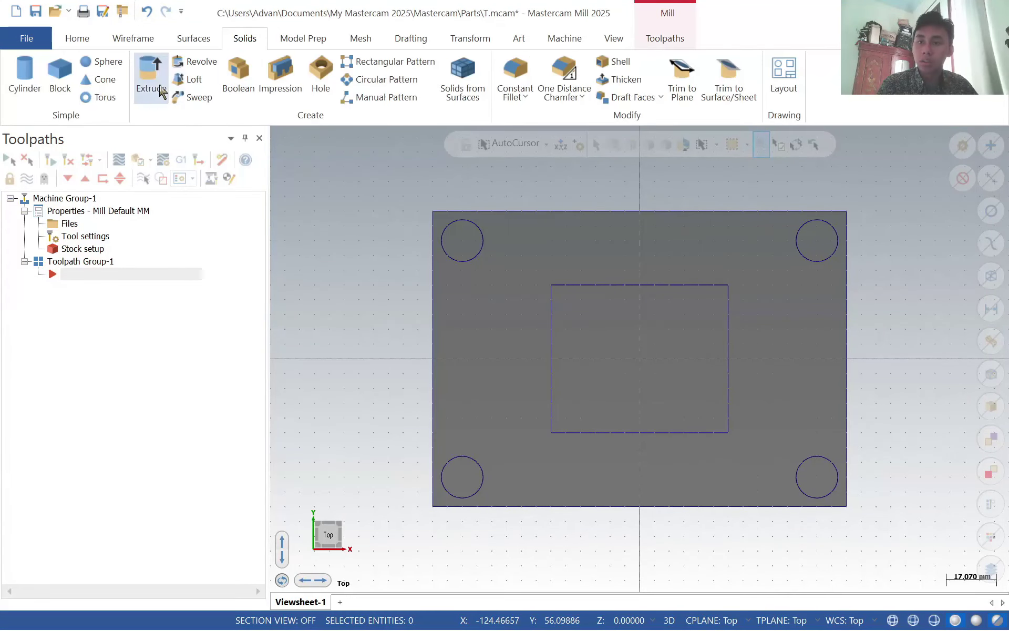
left_click(150, 79)
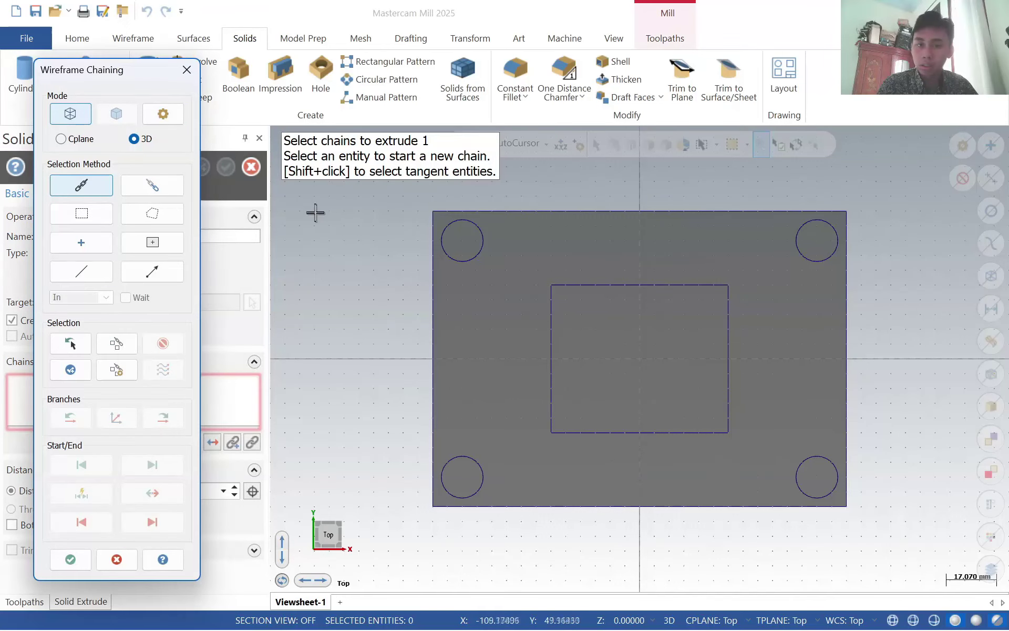
left_click(479, 233)
left_click(628, 284)
left_click(796, 236)
left_click(835, 468)
left_click(455, 459)
left_click(71, 559)
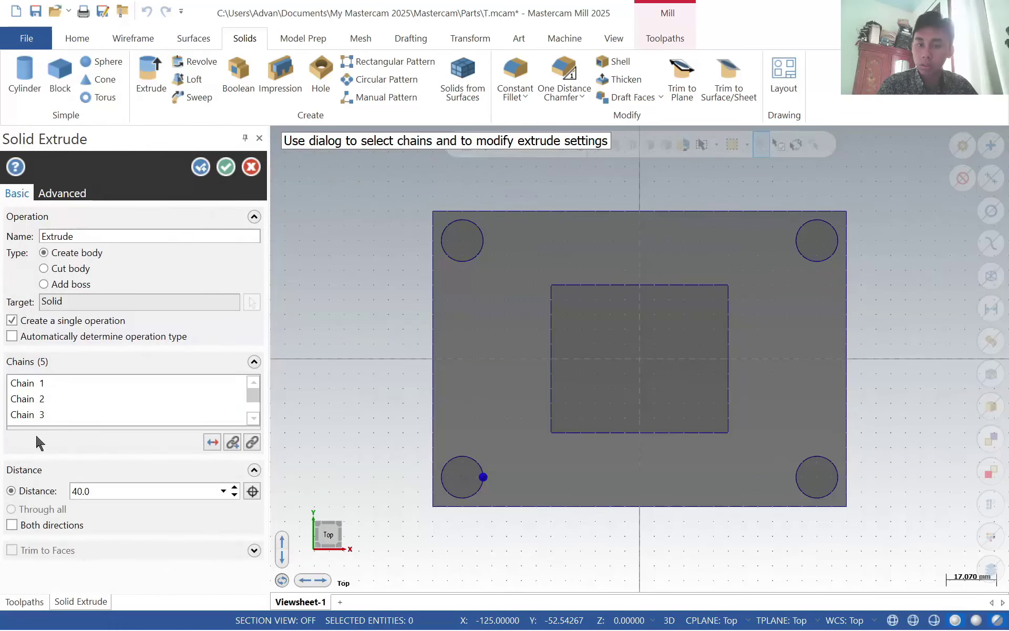
left_click(82, 267)
middle_click_drag(667, 342, 654, 284)
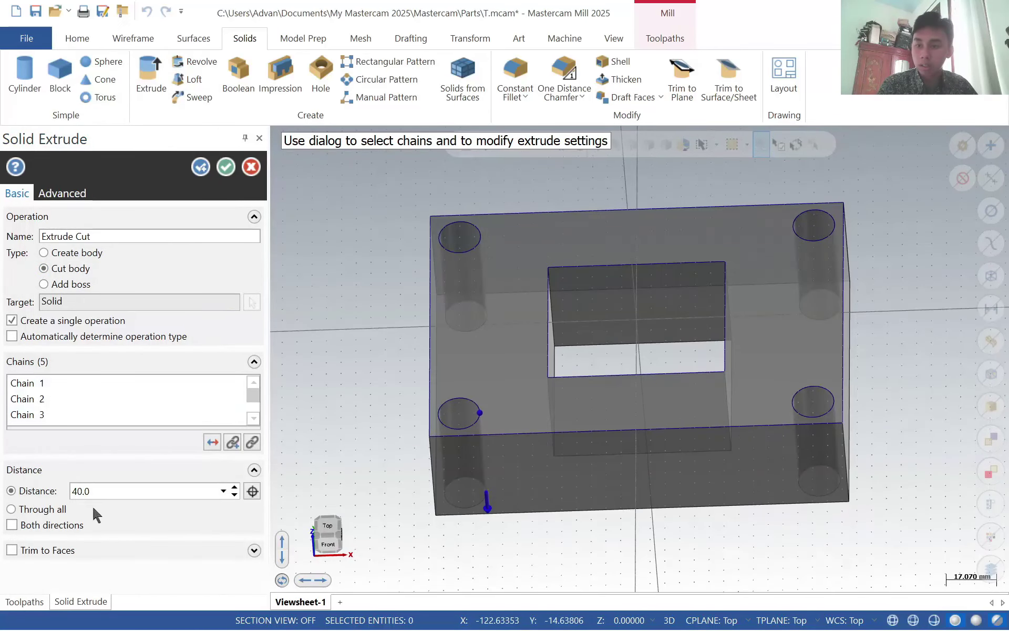
key("Return")
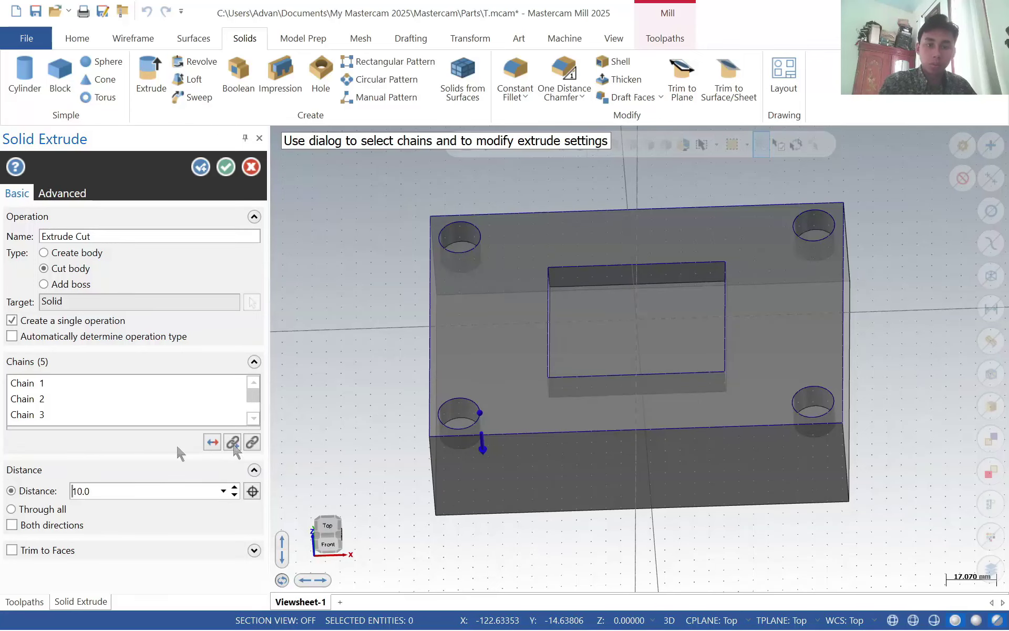
left_click(226, 167)
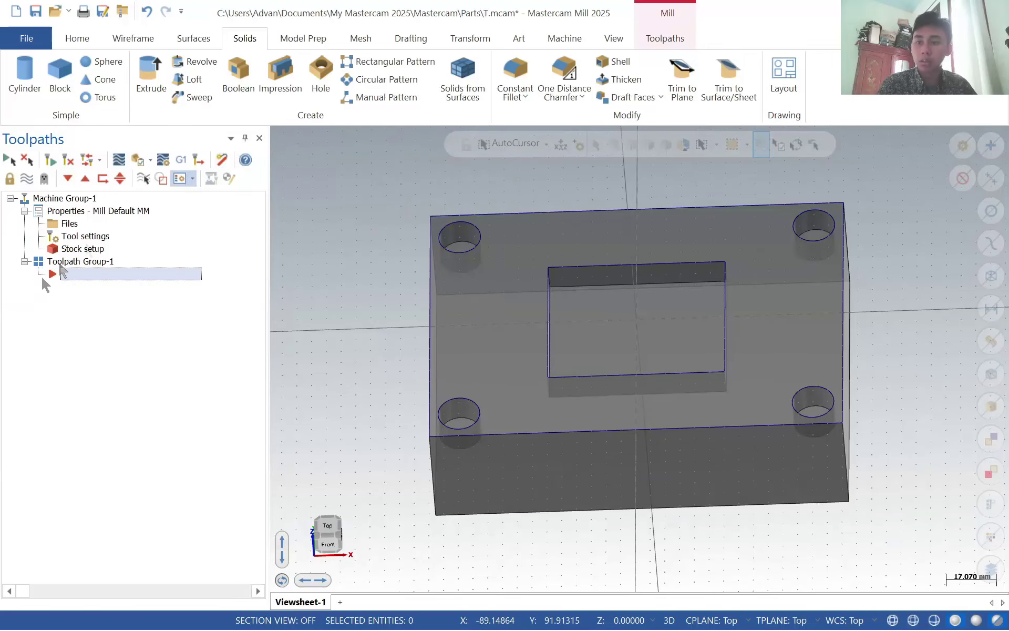
- Start an FBM Mill toolpath for the pocketed plate and review its setup and feature detection settings
left_click(678, 41)
left_click(60, 60)
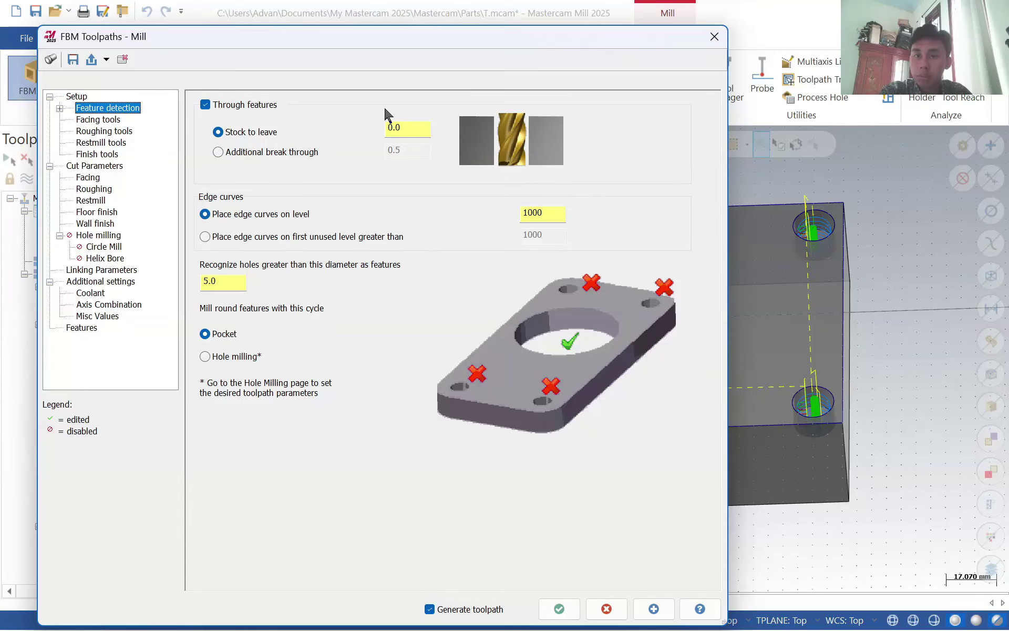
left_click(78, 98)
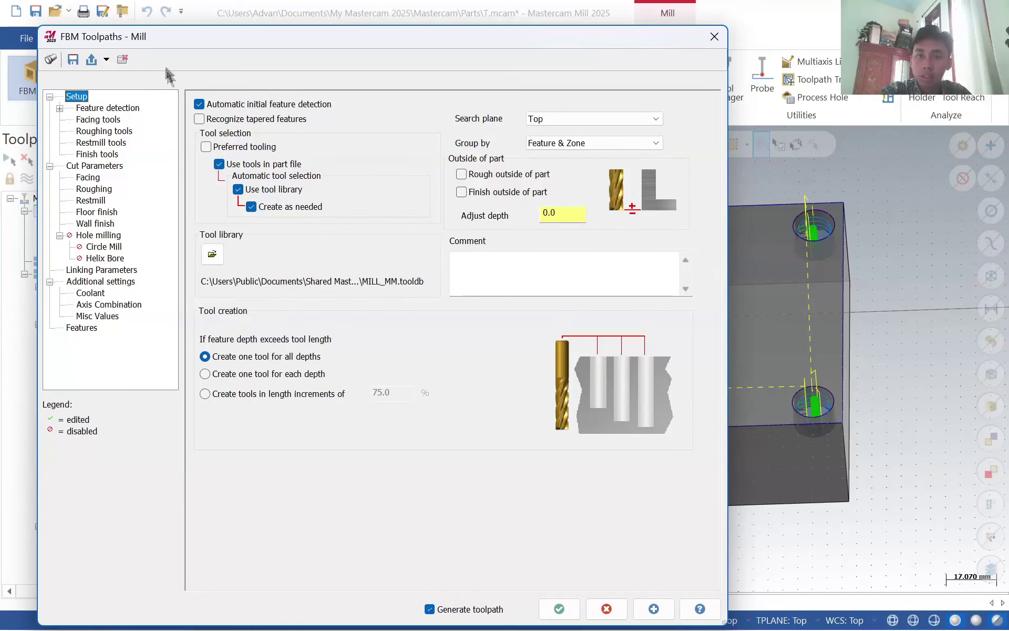
left_click(124, 110)
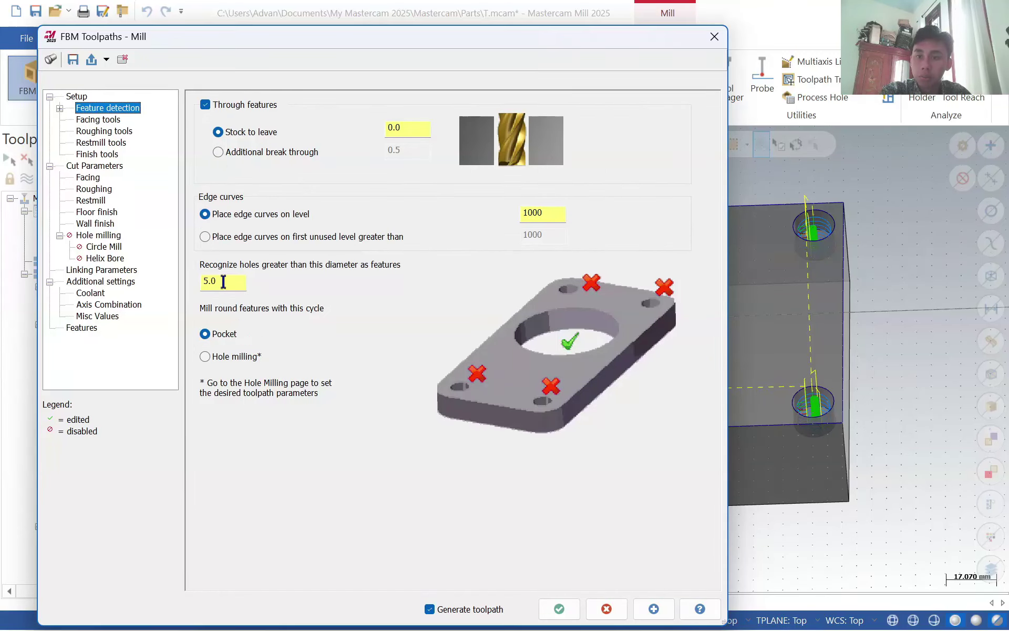
- Examine the geometry of the preferred facing tool and the preferred roughing tool, keeping their dimensions
left_click(105, 119)
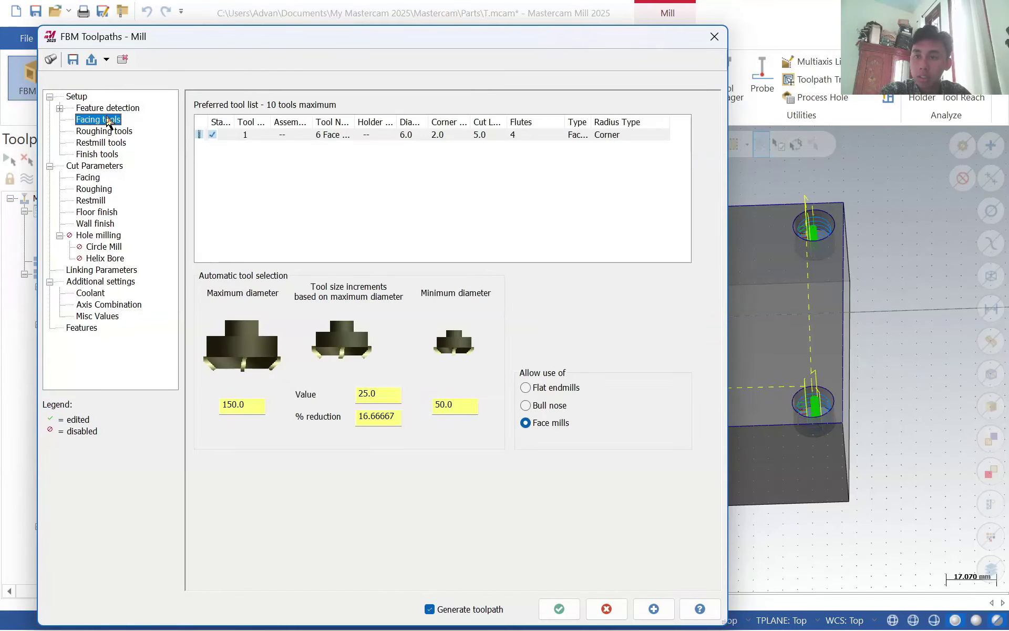
right_click(377, 137)
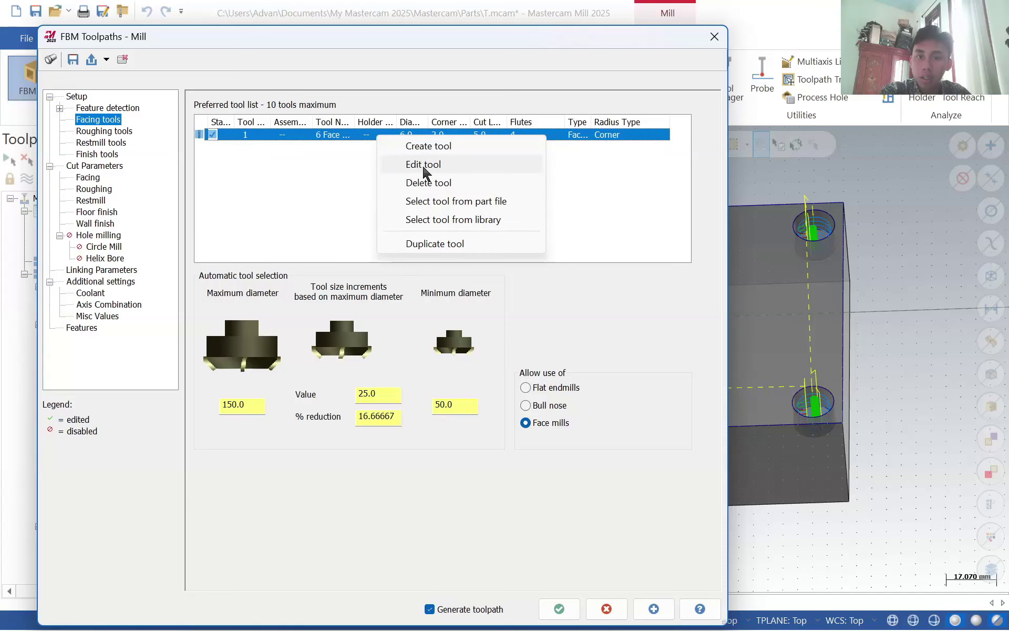
left_click(423, 166)
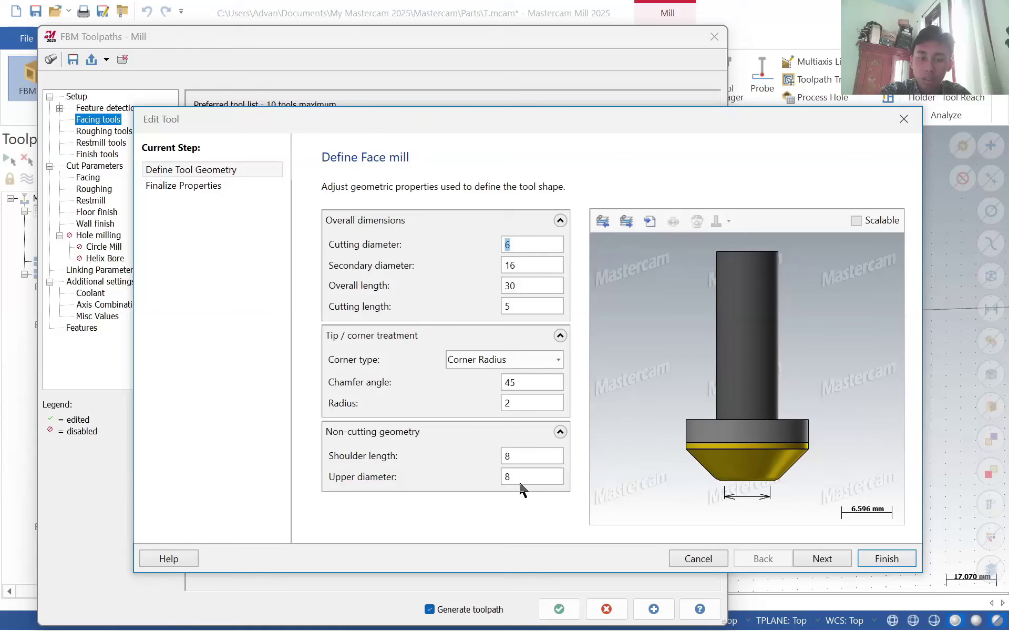
left_click(886, 558)
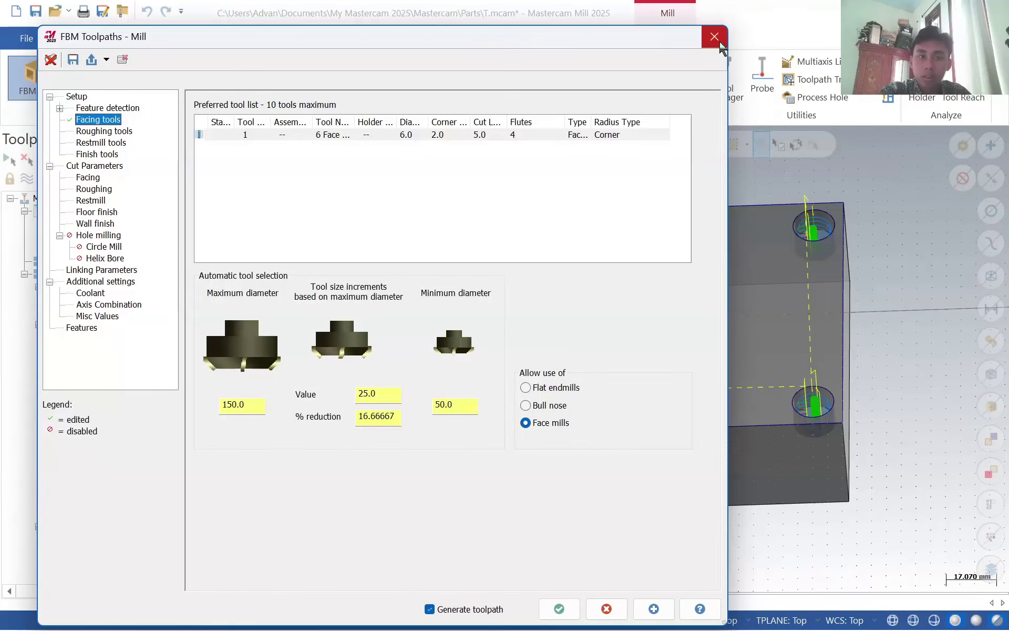
left_click(110, 134)
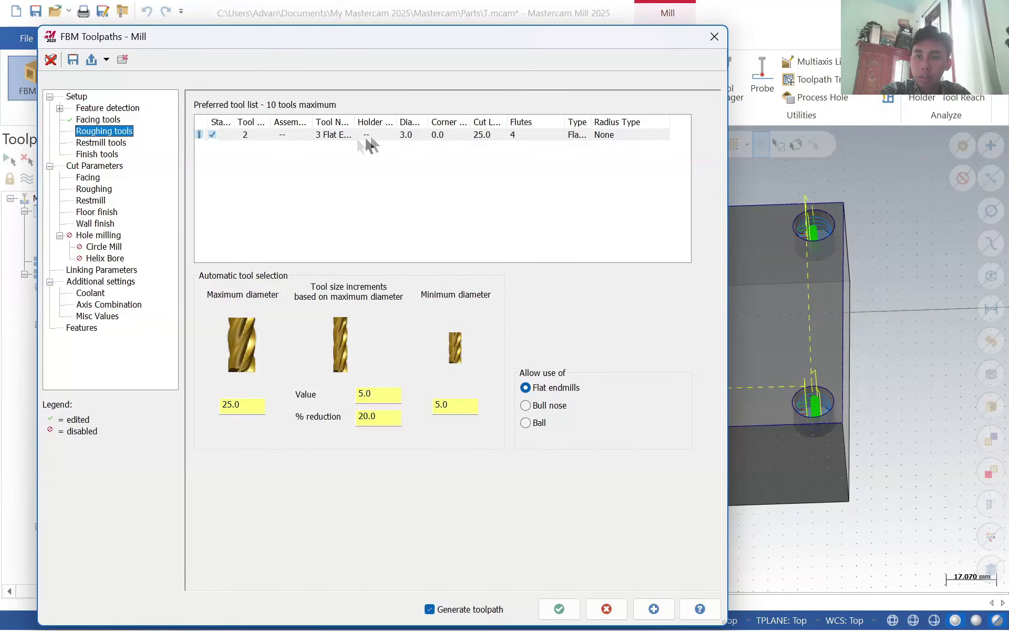
right_click(393, 135)
left_click(412, 157)
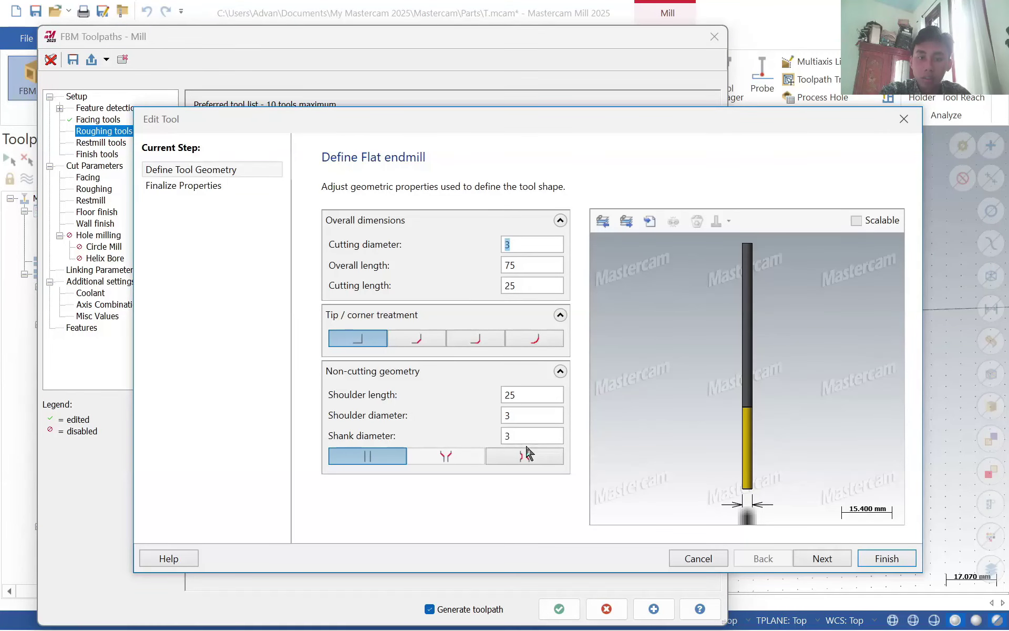
left_click(886, 559)
- Examine the geometry of the preferred restmill tool and the preferred finish tool, keeping their dimensions
left_click(110, 143)
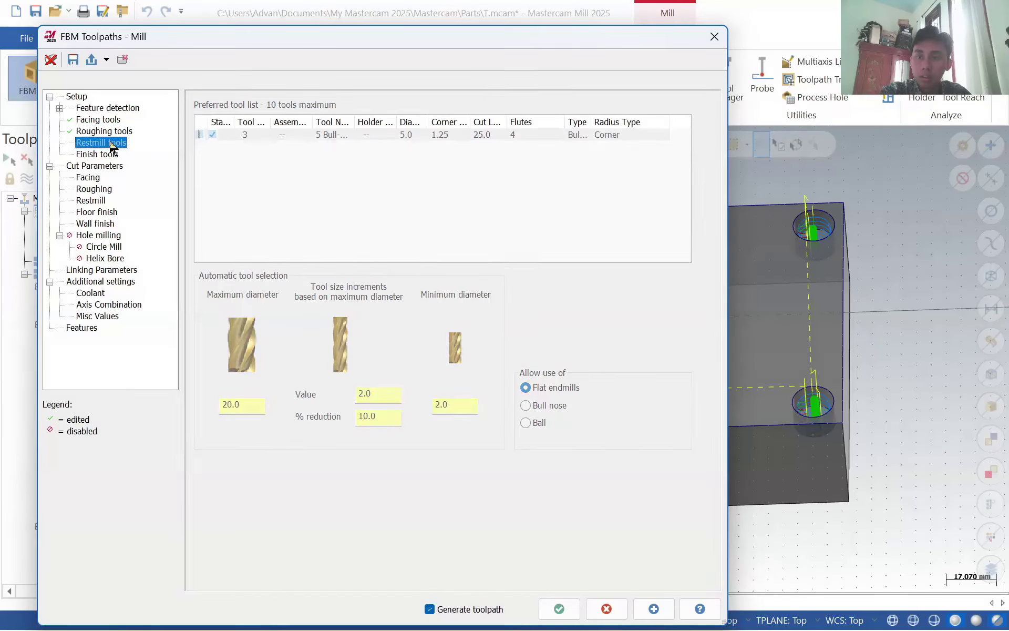
right_click(306, 135)
left_click(353, 161)
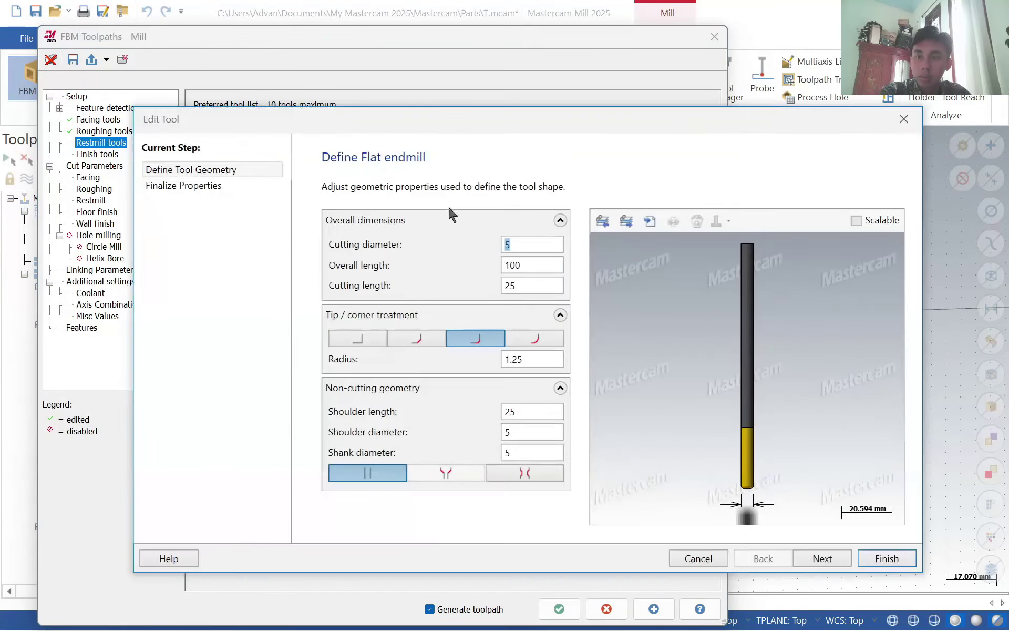
left_click(886, 559)
left_click(97, 154)
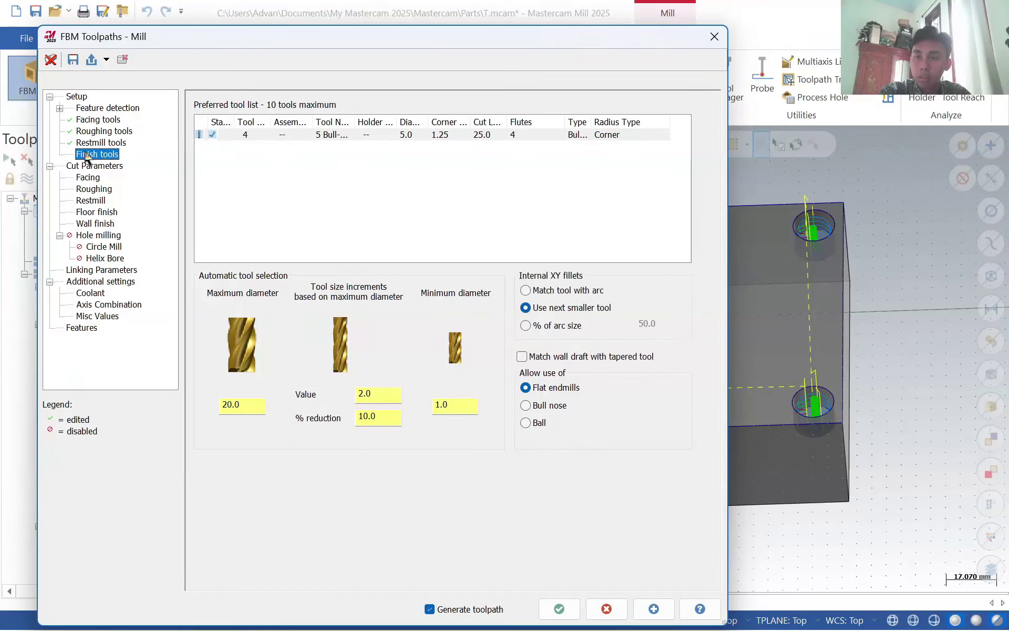
right_click(268, 137)
left_click(284, 166)
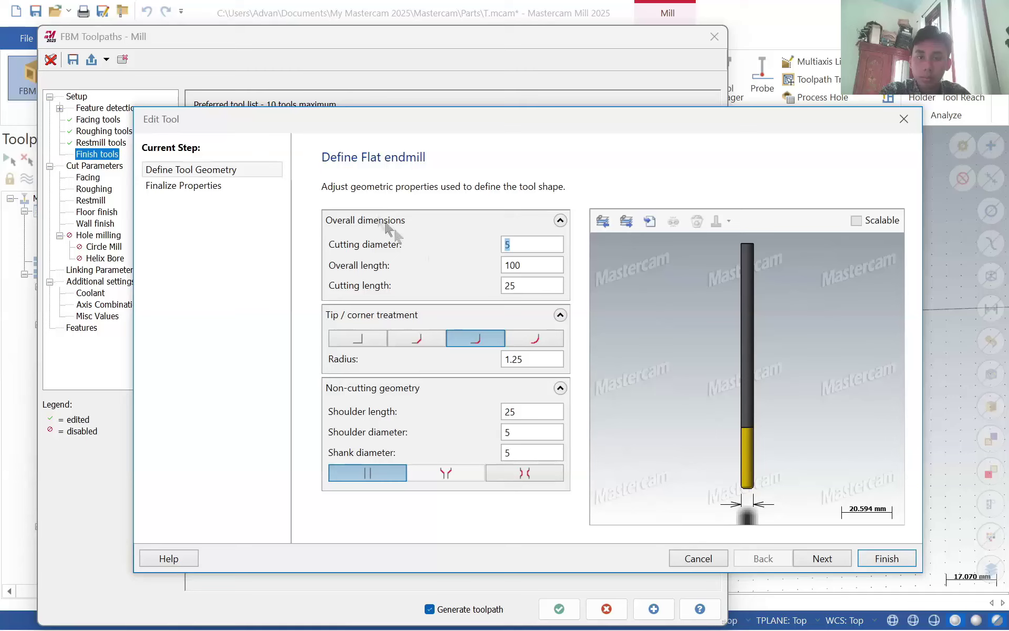
left_click(886, 559)
- Review the facing, roughing, restmill, floor finish and wall finish cut parameters, then accept the settings and generate the FBM Mill toolpath
left_click(90, 177)
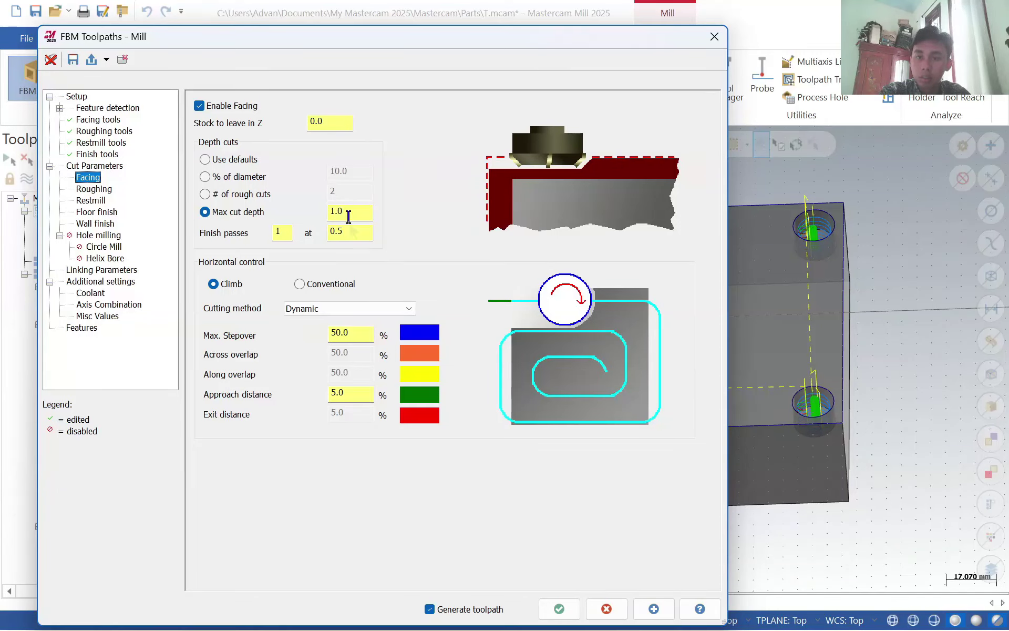
left_click(94, 190)
left_click(89, 178)
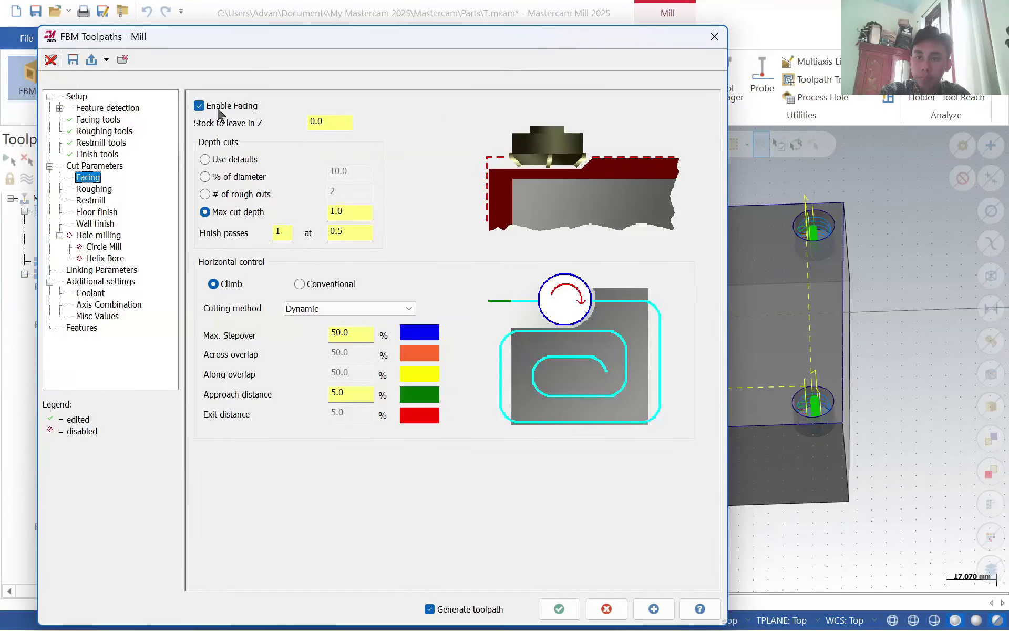
left_click(94, 189)
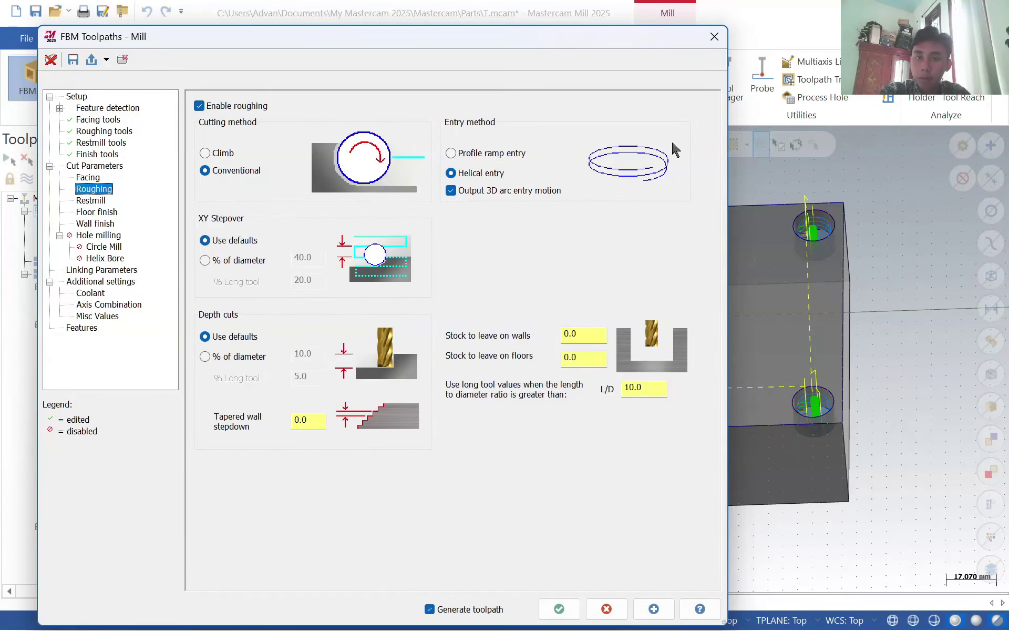
left_click(97, 203)
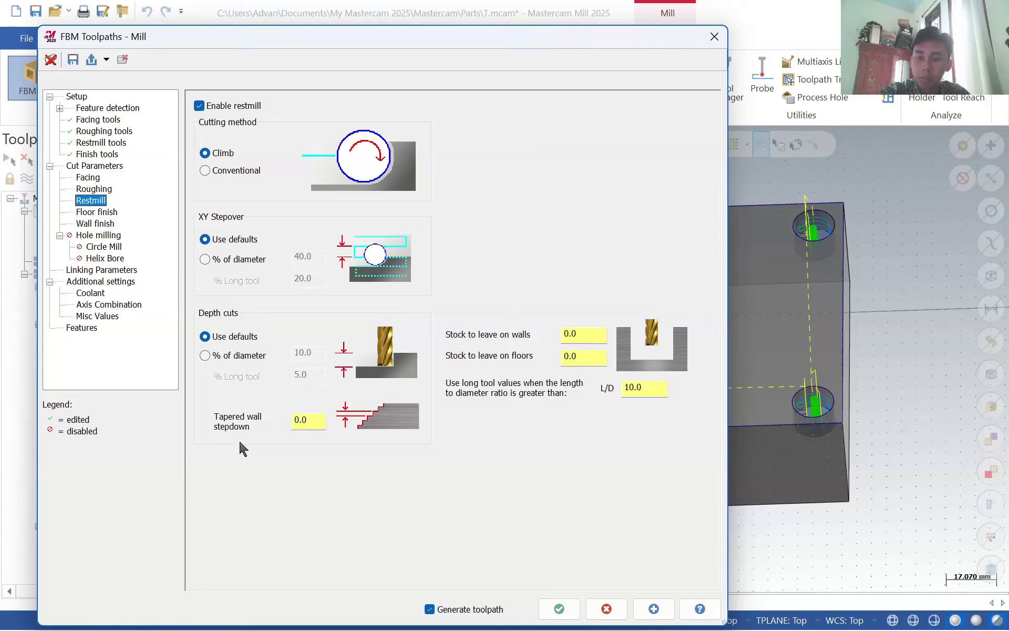
left_click(112, 212)
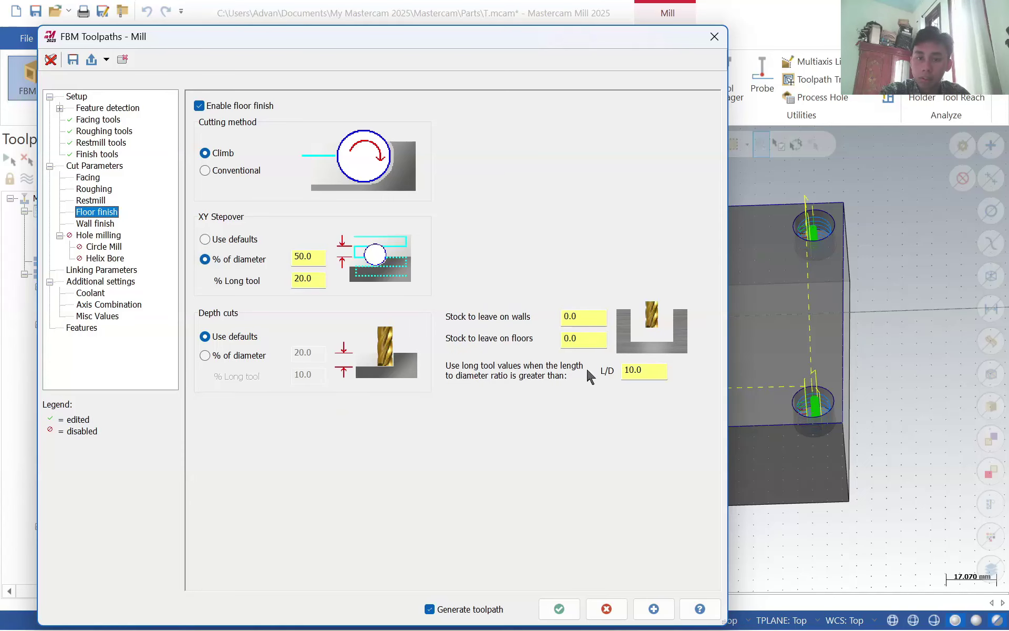
left_click(96, 224)
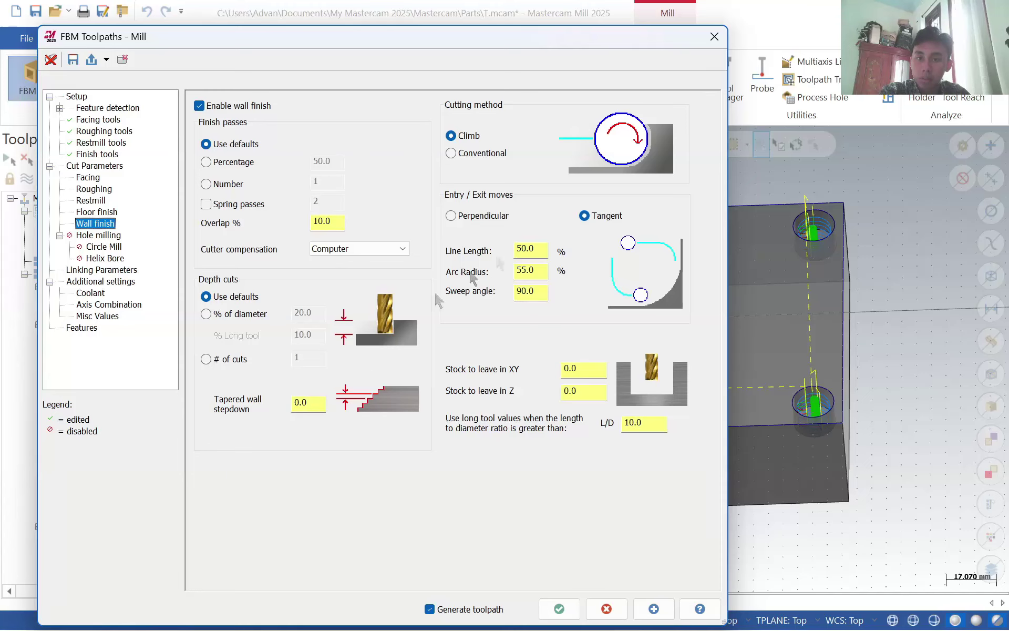
left_click(560, 608)
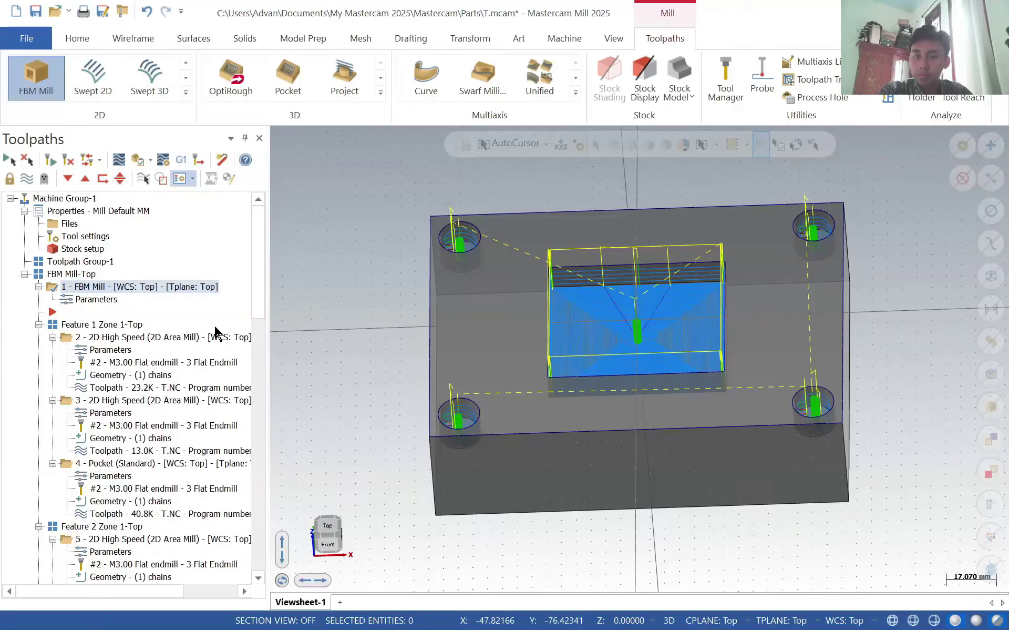
- Verify the FBM Mill operations by running the full material-removal simulation on the stock, then close the simulator
mouse_move(262, 270)
left_mouse_down()
mouse_move(259, 552)
mouse_move(259, 254)
left_mouse_up()
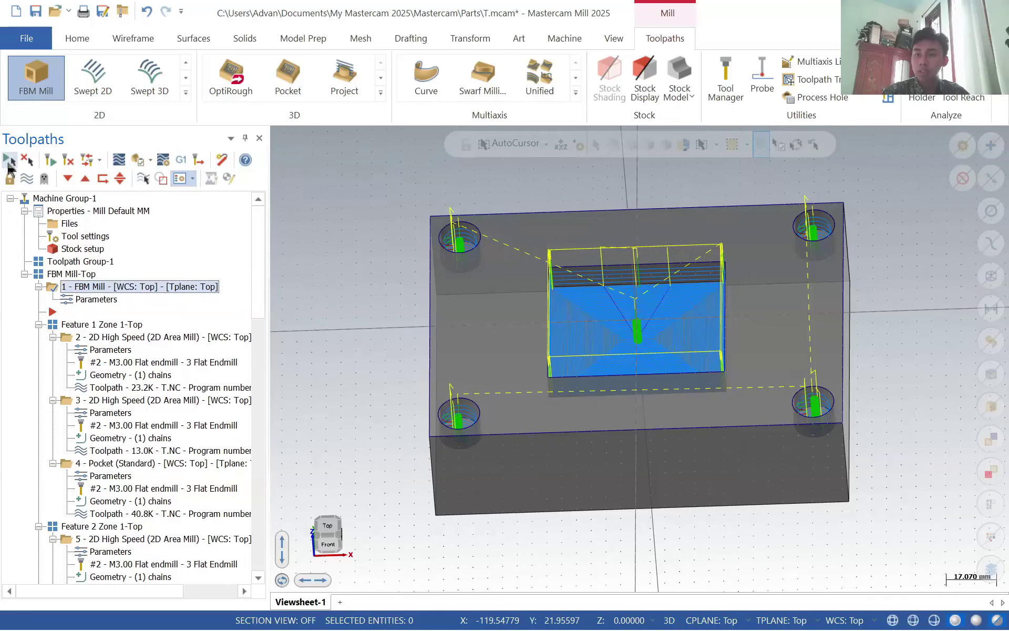
left_click(139, 160)
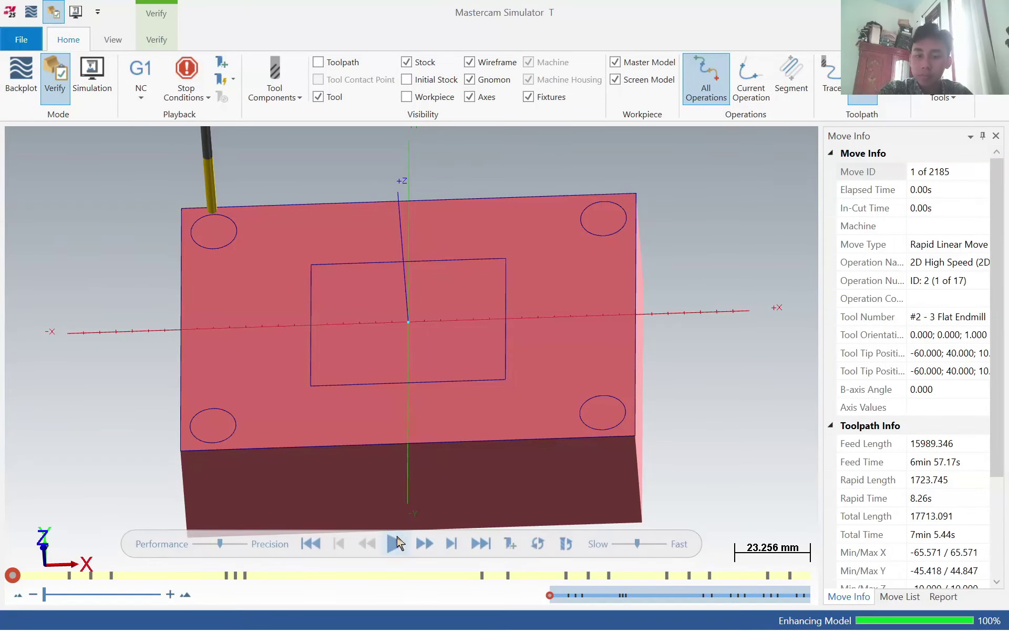
left_click(396, 542)
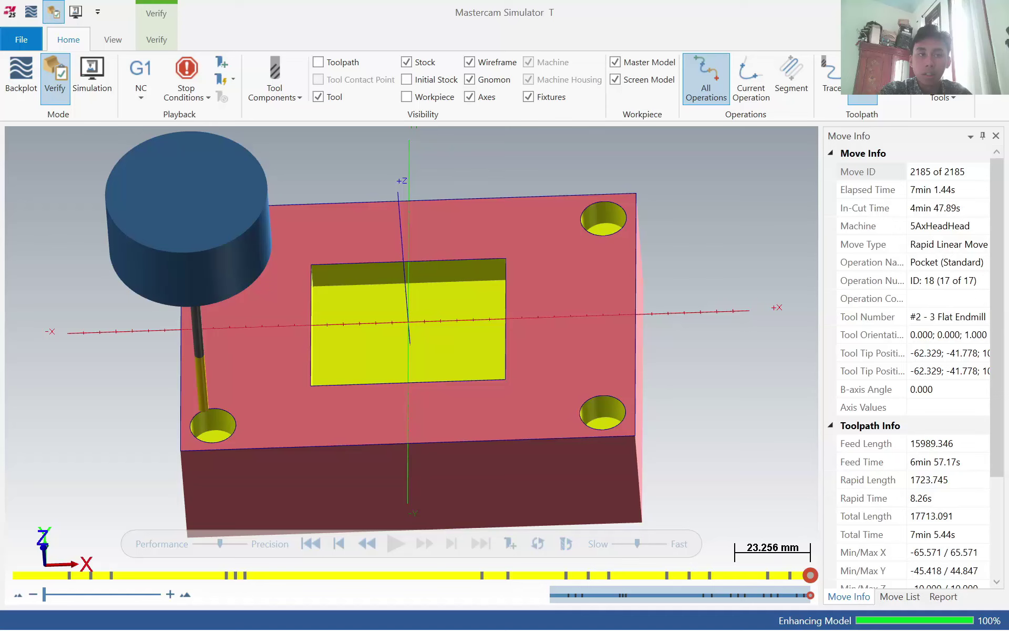
left_click(995, 12)
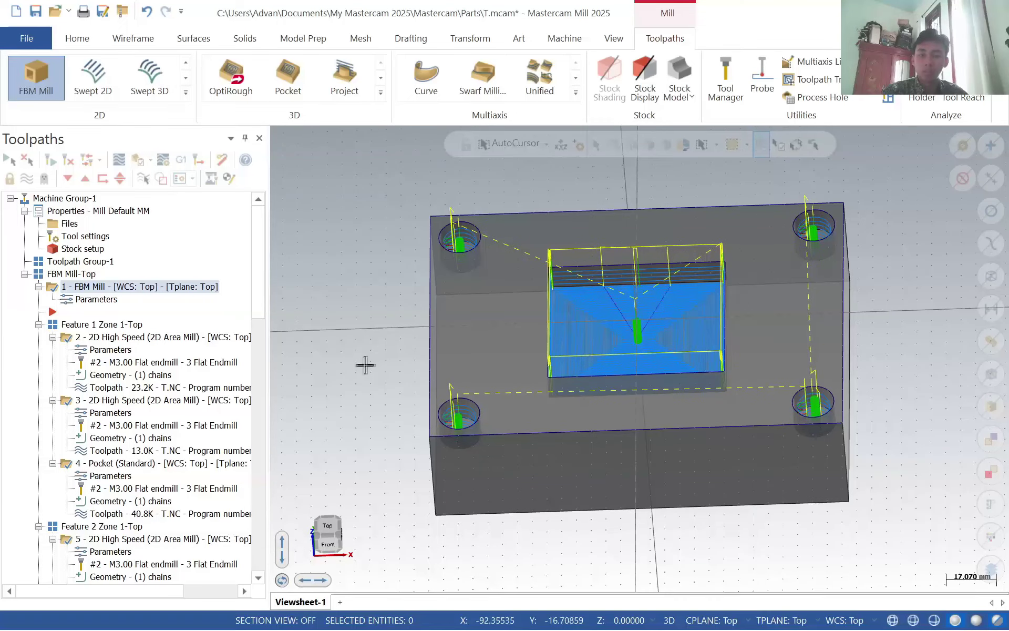
- Save the part as PBM.mcam in the TUGAS 8 folder under Documents, CAD & CAM, CAM, and show it in isometric view
key("alt+Tab")
left_click(71, 177)
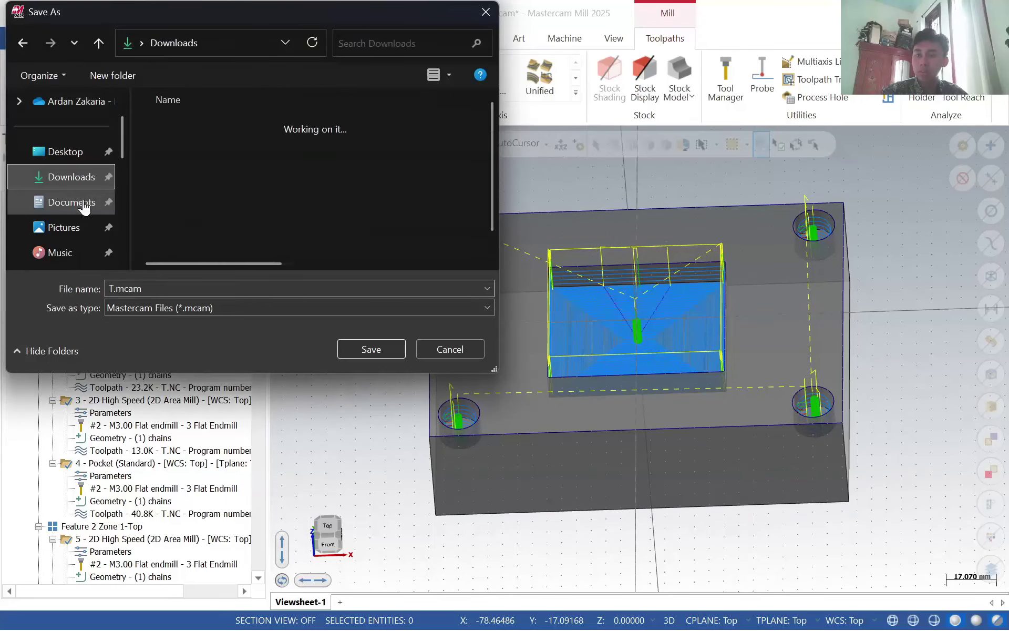
left_click(71, 202)
double_click(209, 213)
double_click(203, 147)
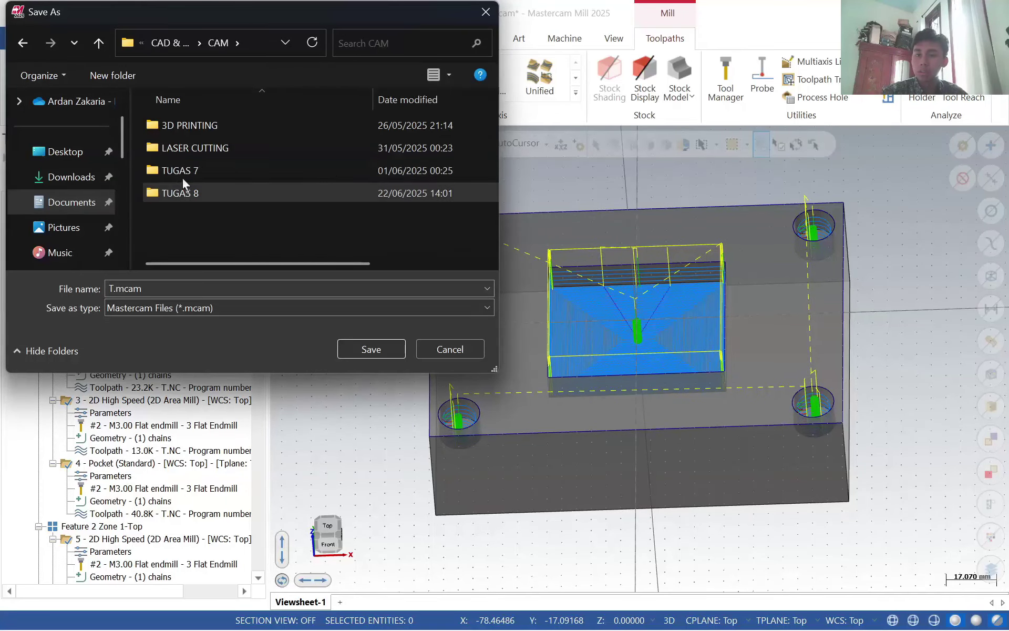
double_click(191, 194)
key("Home")
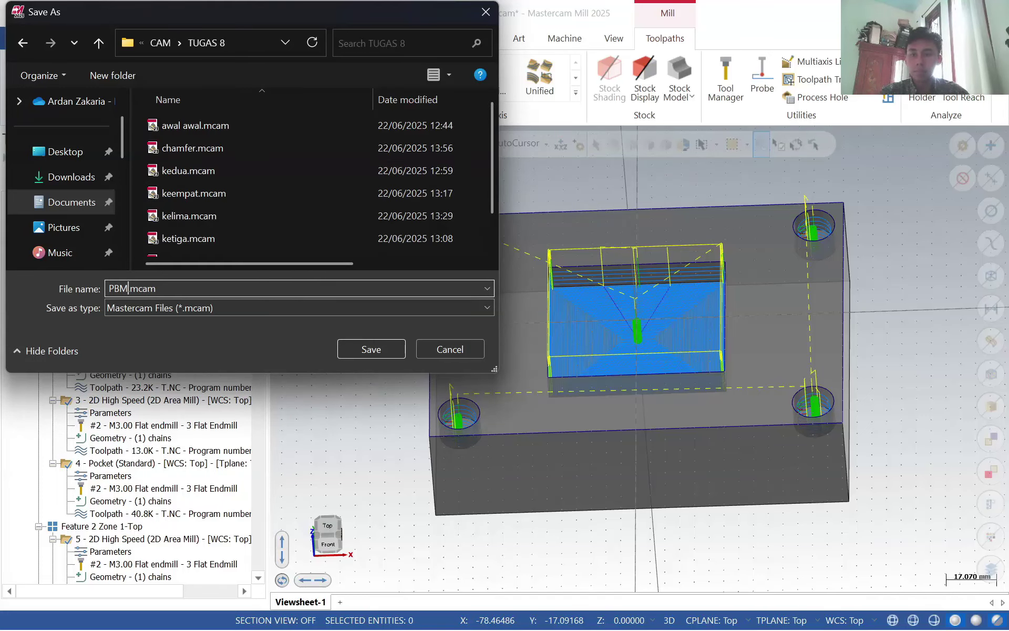
key("Return")
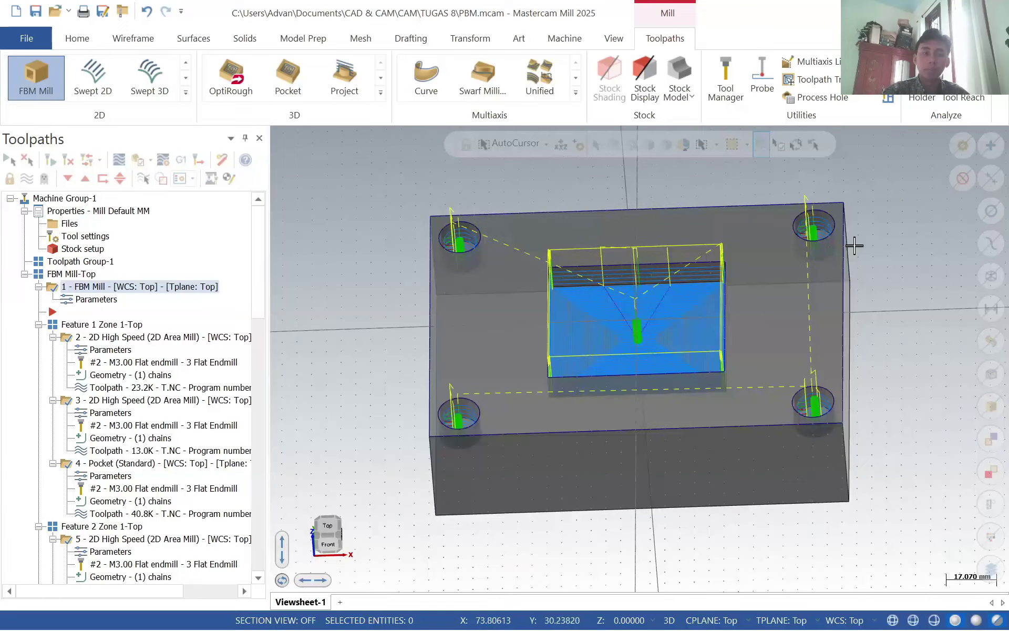
left_click(340, 540)
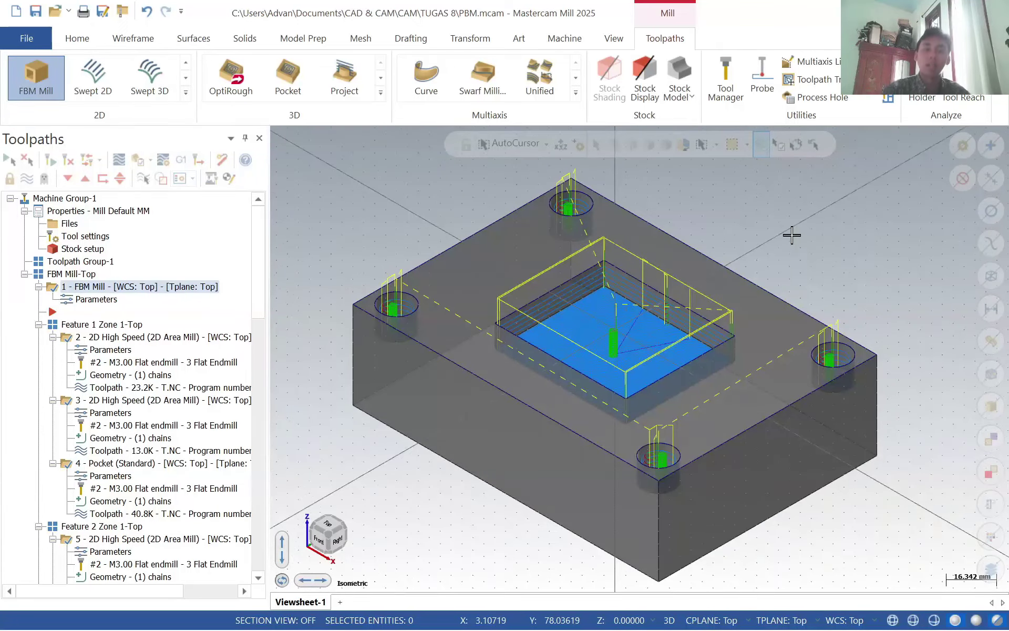